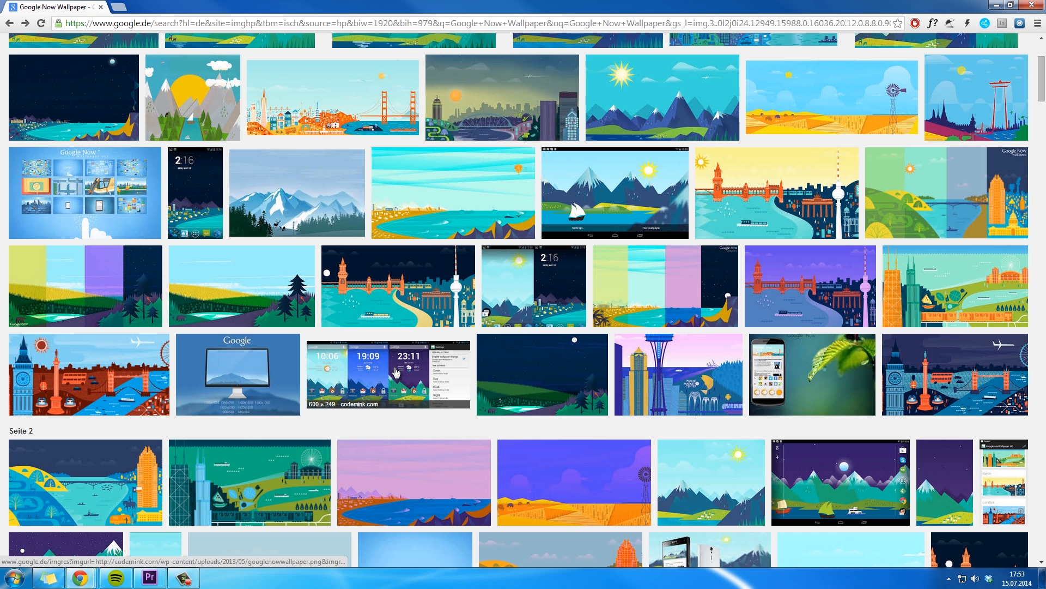
Browse the Google Now Wallpaper image results and open and read the codemink page on the time-varying mountain wallpaper
middle_click(396, 372)
scroll(395, 372, "down", 6)
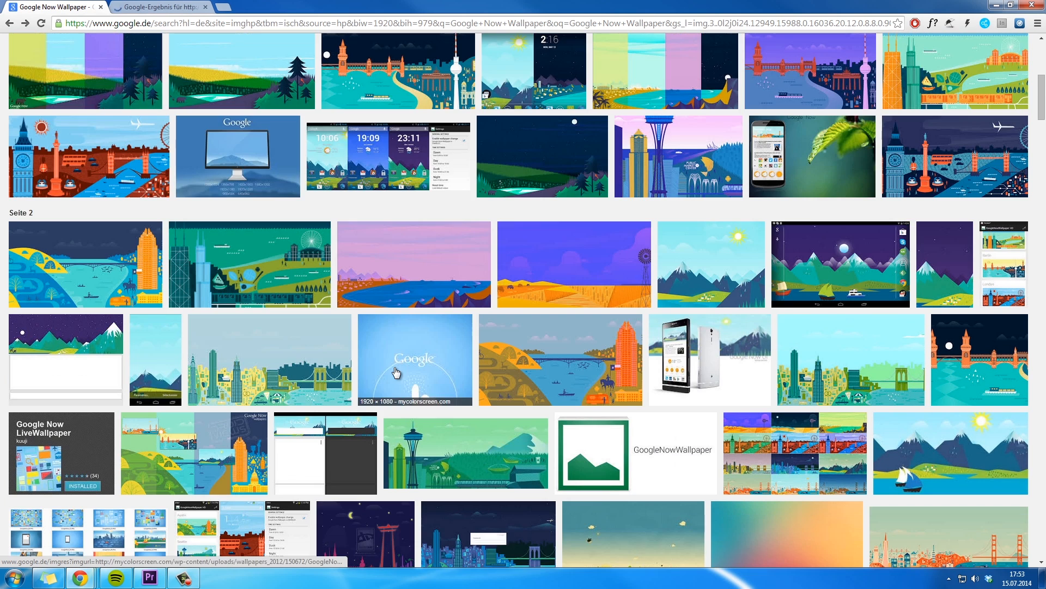
scroll(396, 372, "down", 2)
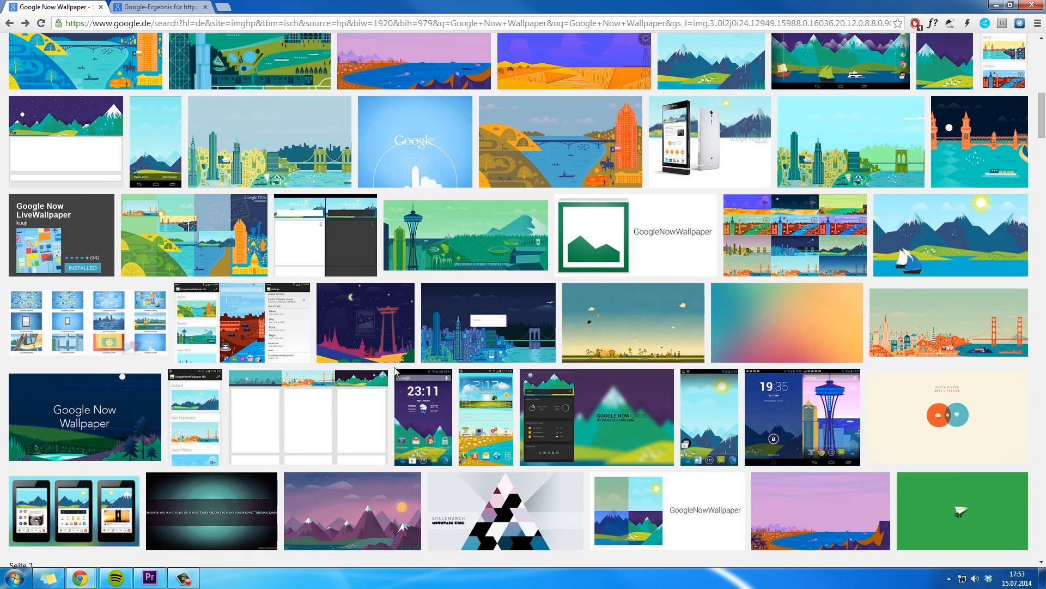
scroll(396, 371, "down", 1)
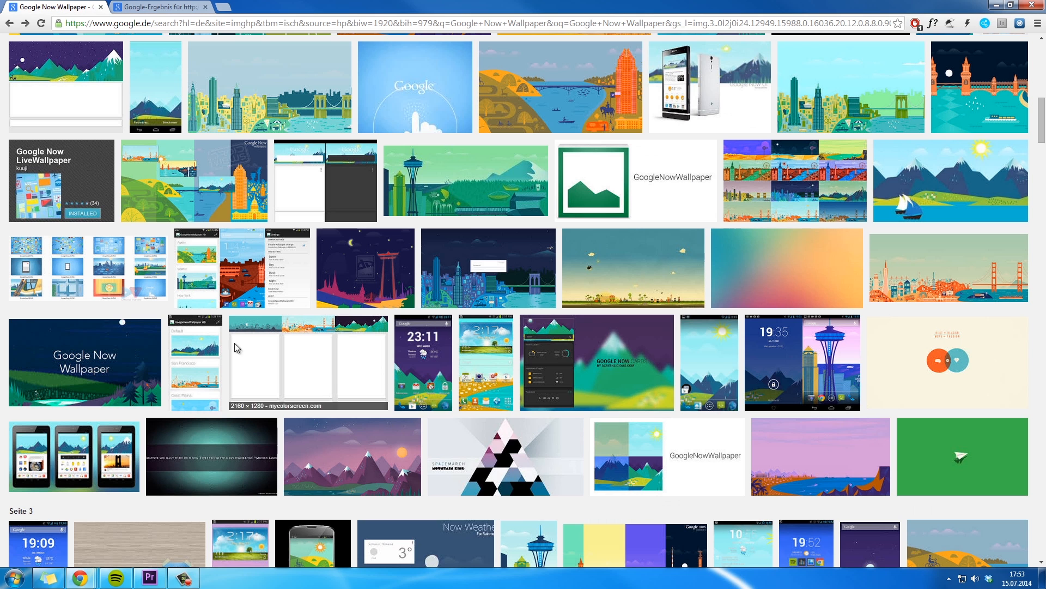
key("ctrl+Tab")
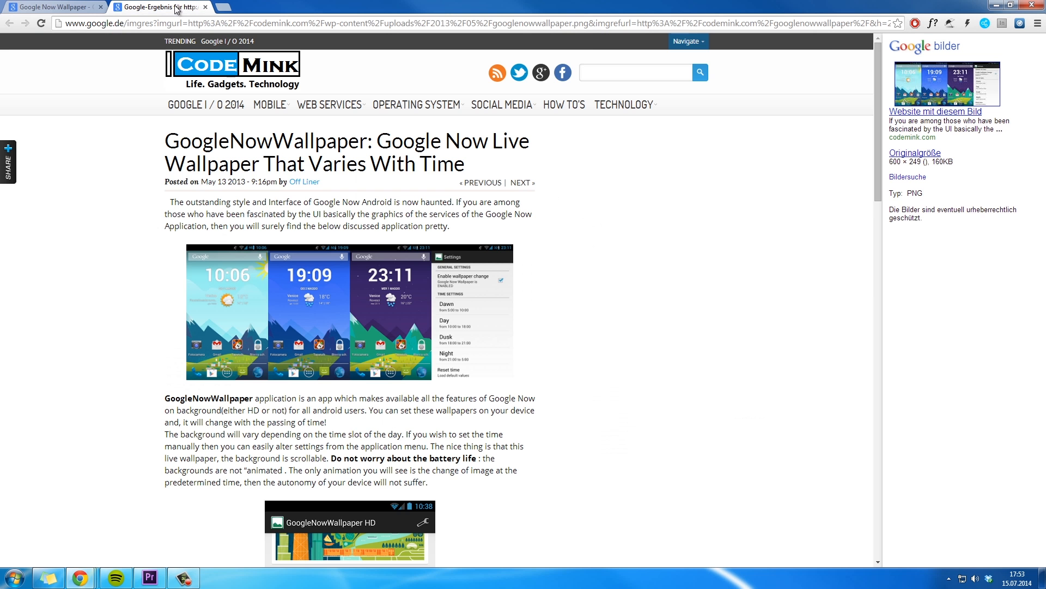
scroll(497, 327, "down", 7)
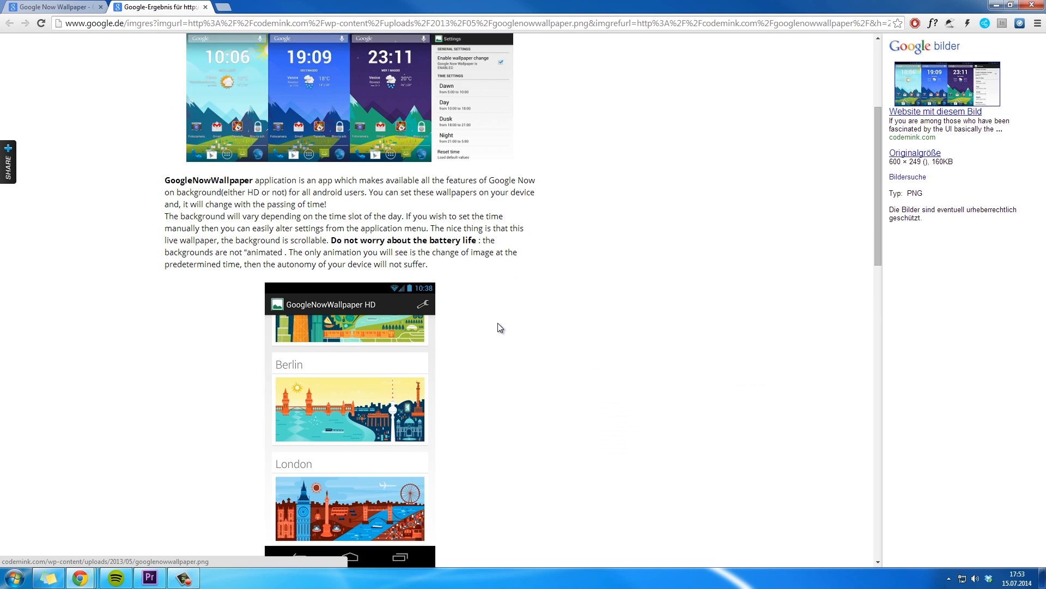
scroll(500, 328, "up", 7)
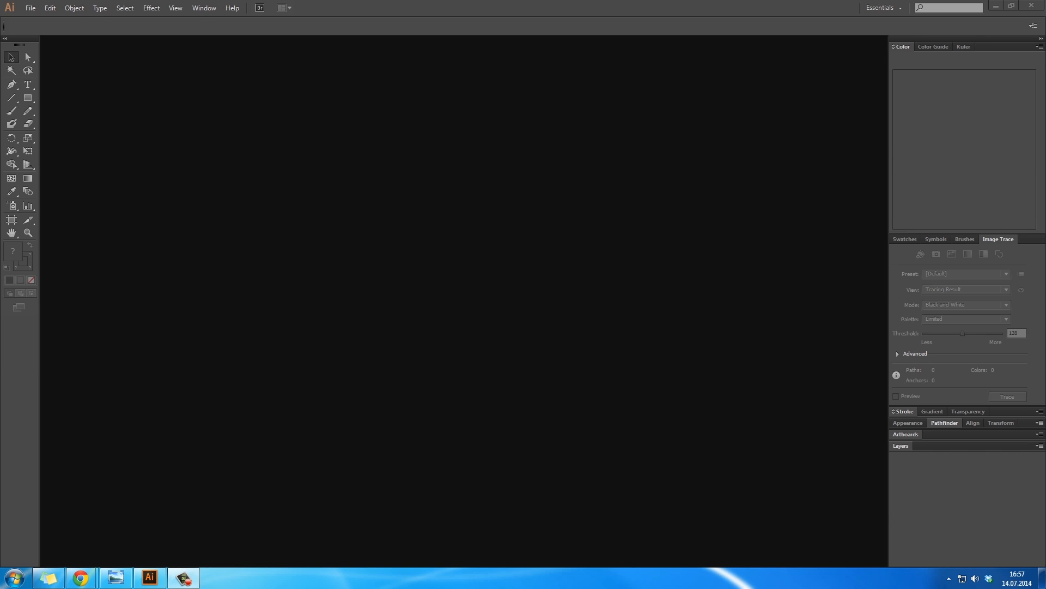
Create a new Illustrator document named "Flat Design - Summer Wallpaper" with a size of 1920 × 1080 px
key("ctrl+n")
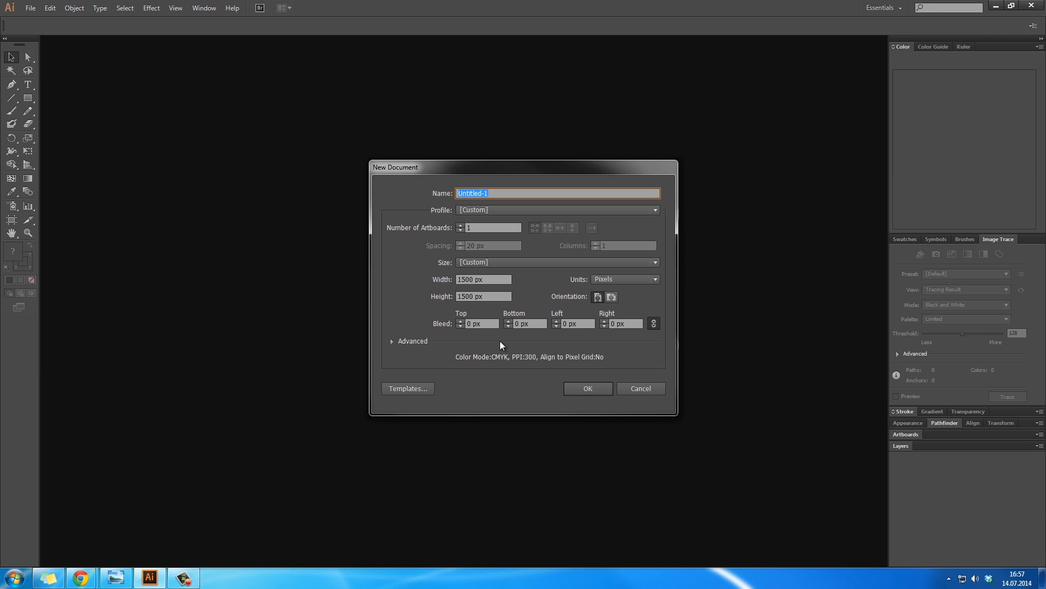
type("Flat Design - Summer Wallpaper")
key("Tab")
key("Tab")
key("Tab")
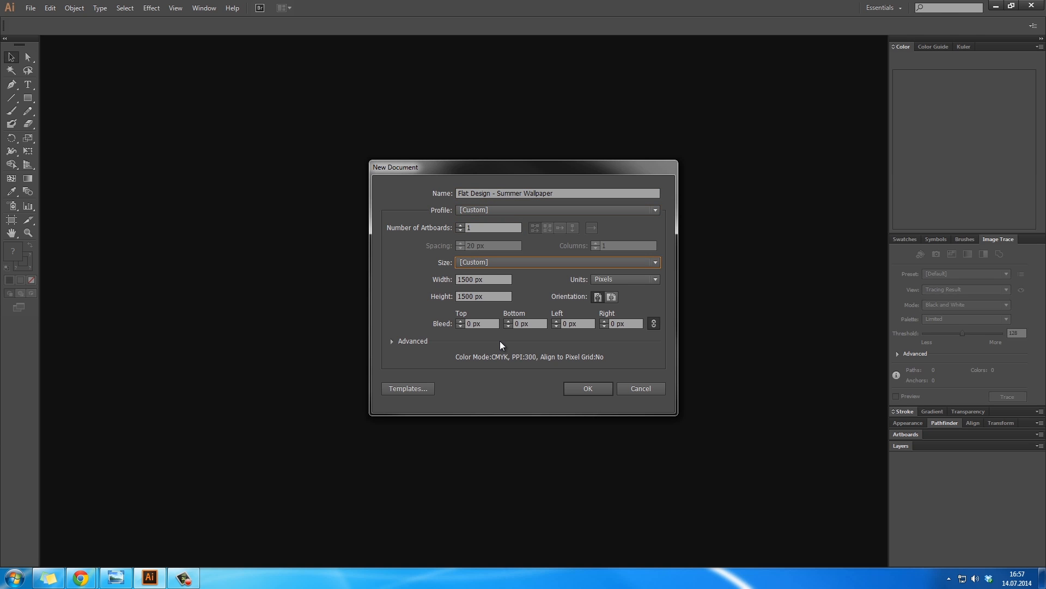
type("1920")
key("Tab")
type("1080")
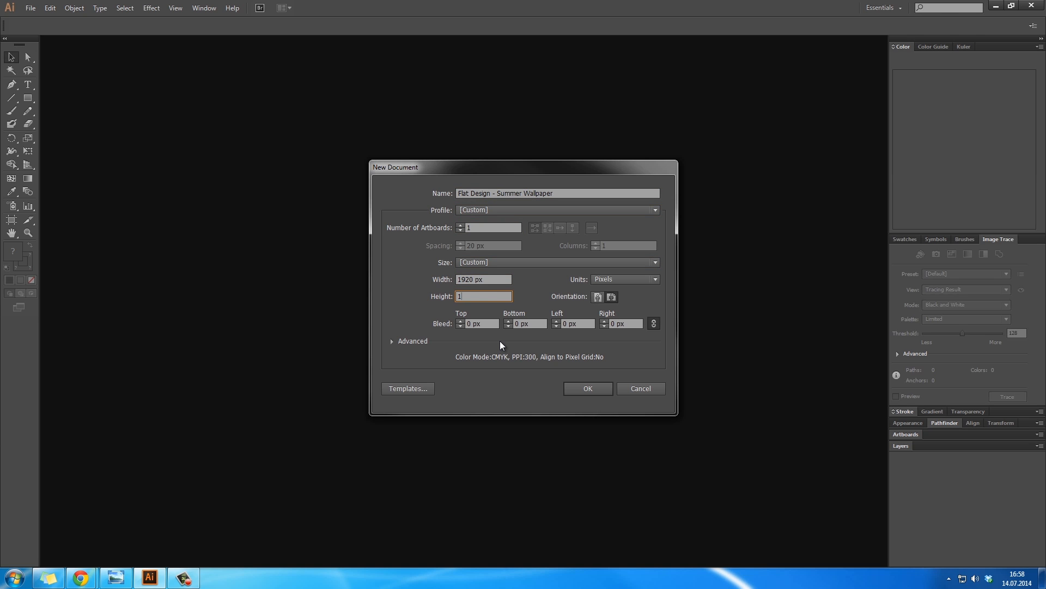
key("Return")
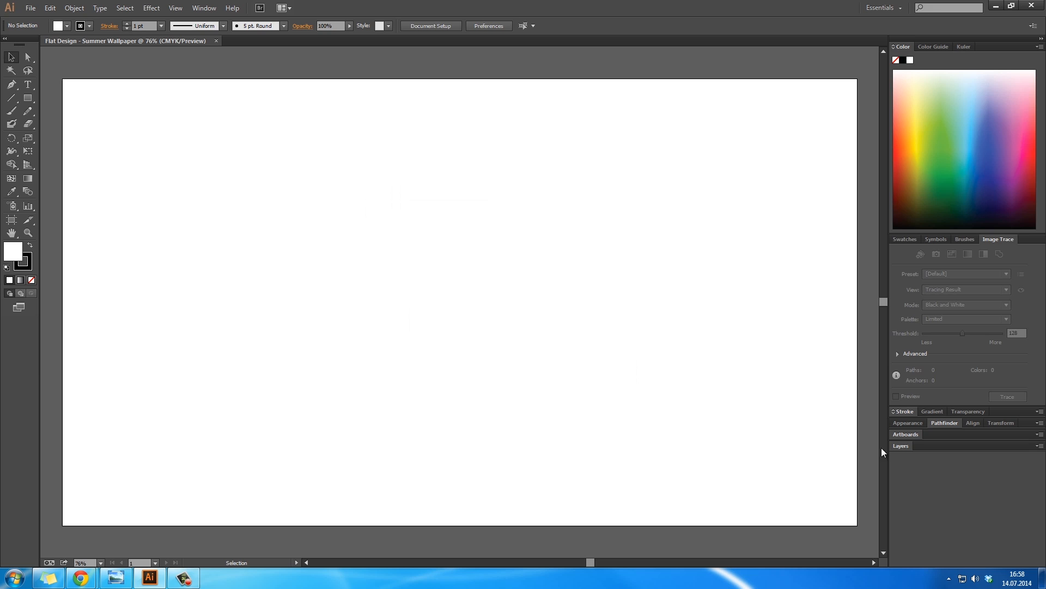
Show the document's layers and rename the only layer to "Background"
left_click(901, 445)
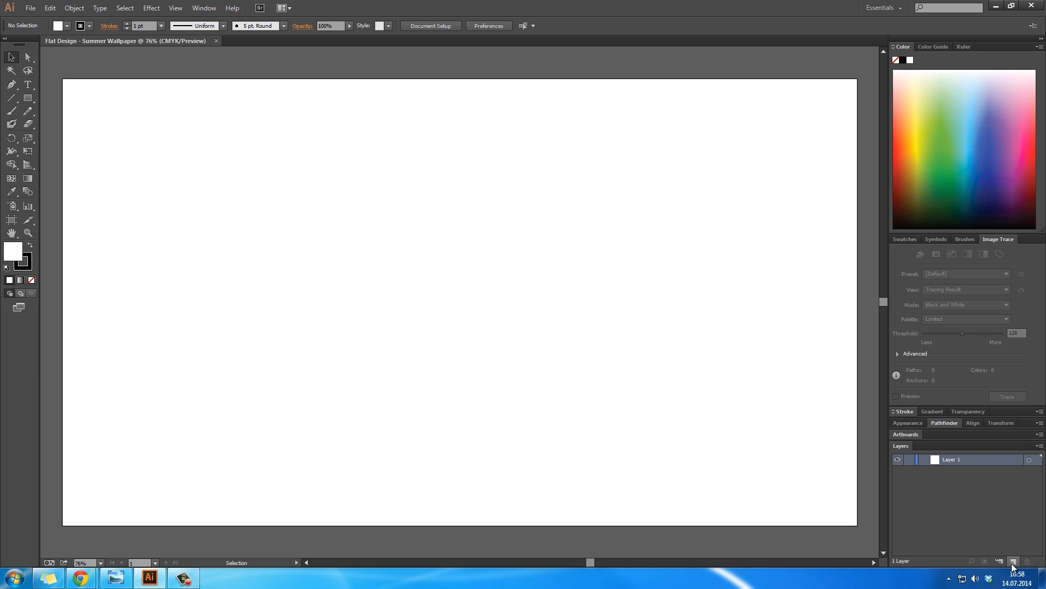
double_click(955, 460)
type("Backgrou")
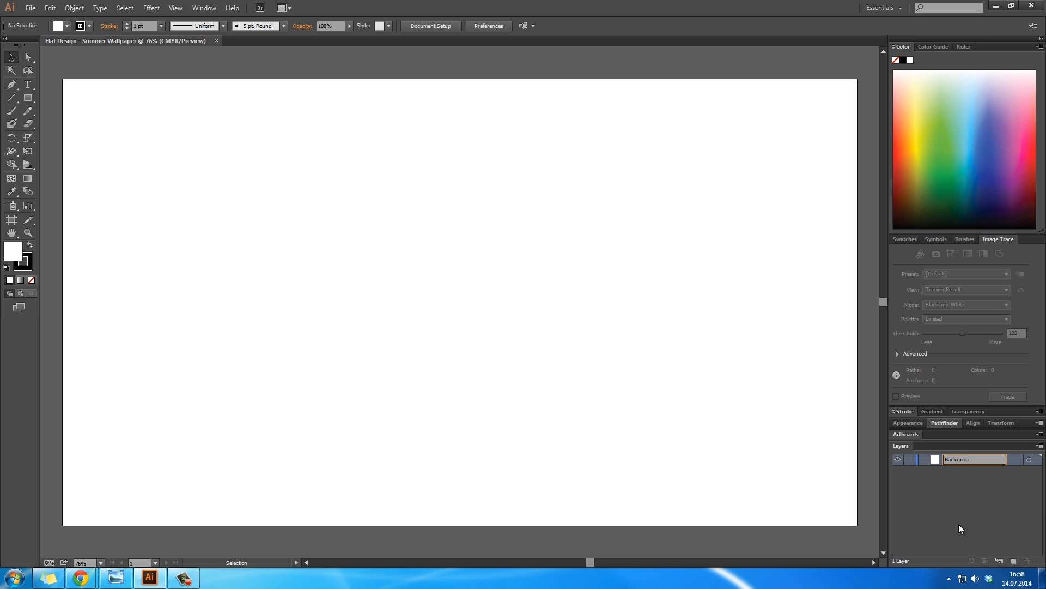
type("nd")
key("Return")
Remove the stroke and set the fill to a saturated turquoise with a hue of 175°
left_click(27, 265)
left_click(31, 281)
left_click(14, 251)
double_click(22, 257)
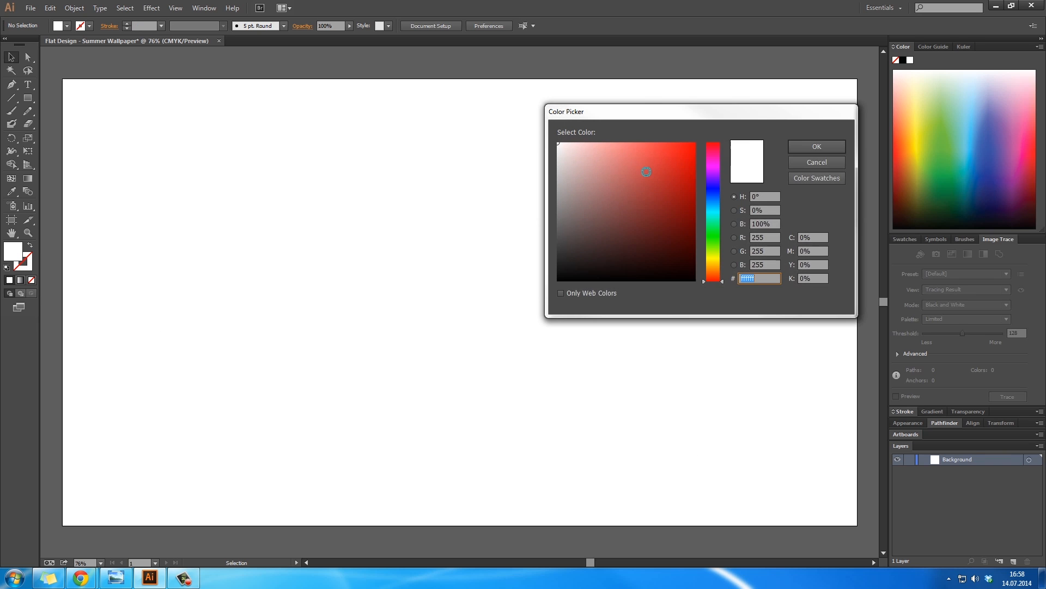
left_click(565, 277)
left_click_drag(566, 277, 563, 284)
type("00edd6")
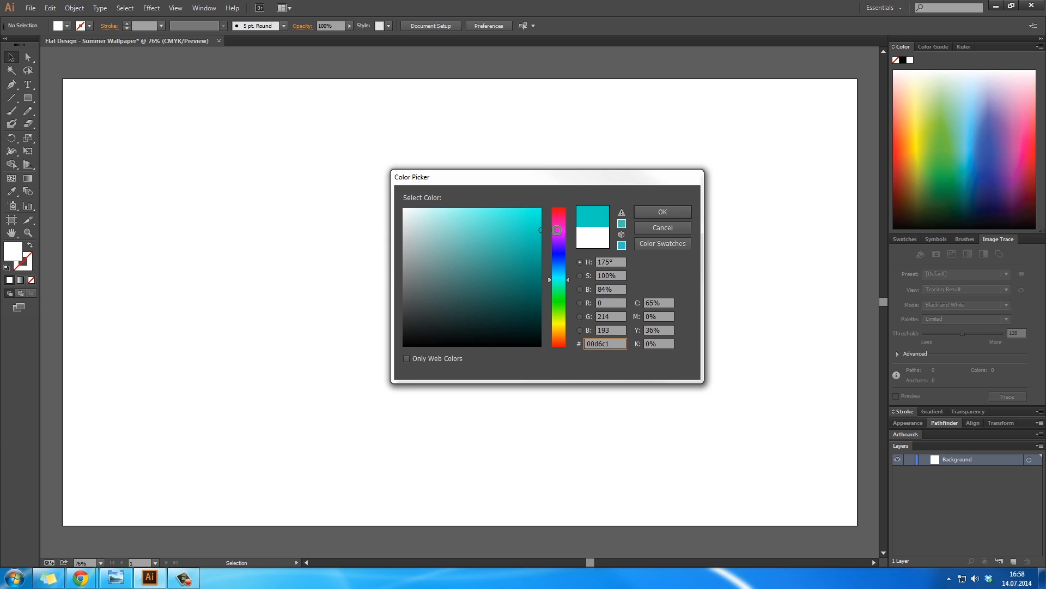
left_click_drag(540, 222, 549, 218)
left_click(663, 211)
Switch the document color mode from CMYK to RGB
left_click(28, 98)
left_click(31, 7)
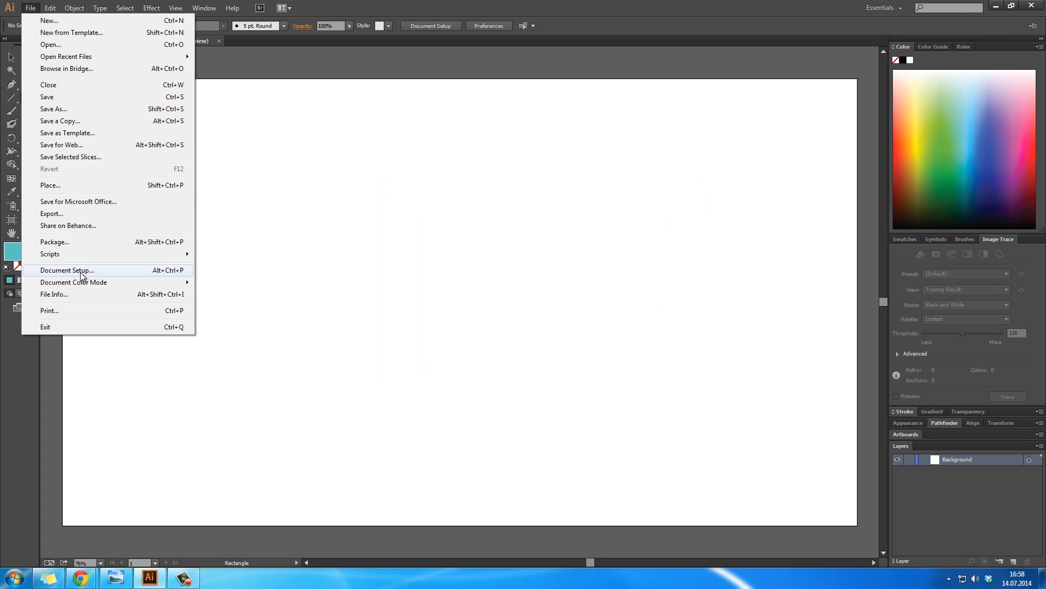
mouse_move(76, 282)
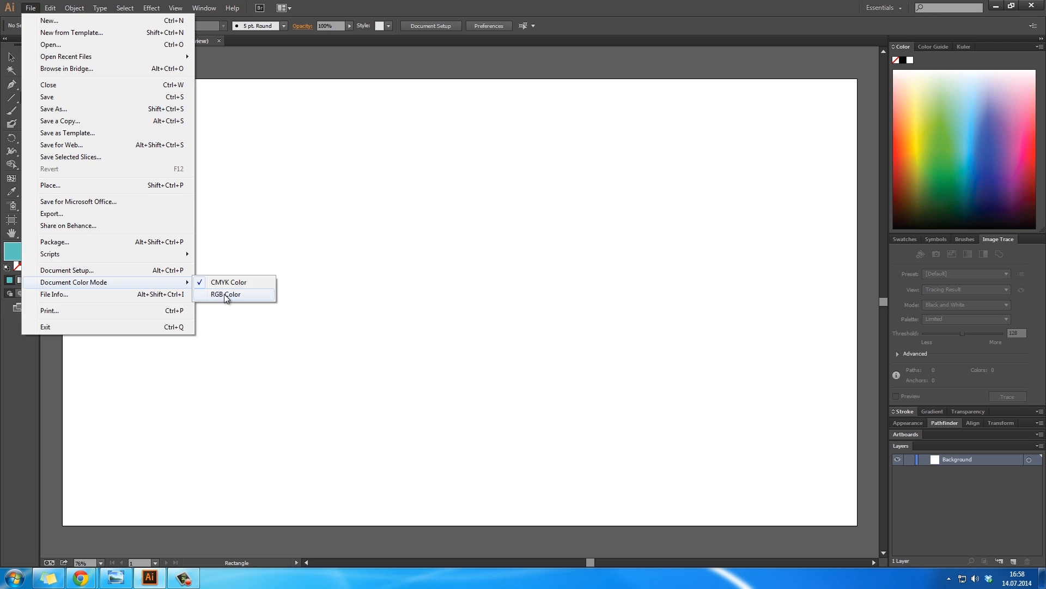
left_click(226, 295)
Draw a 1920 × 1080 px rectangle covering the whole artboard and deselect it
left_click_drag(60, 77, 857, 525)
key("v")
left_click(874, 481)
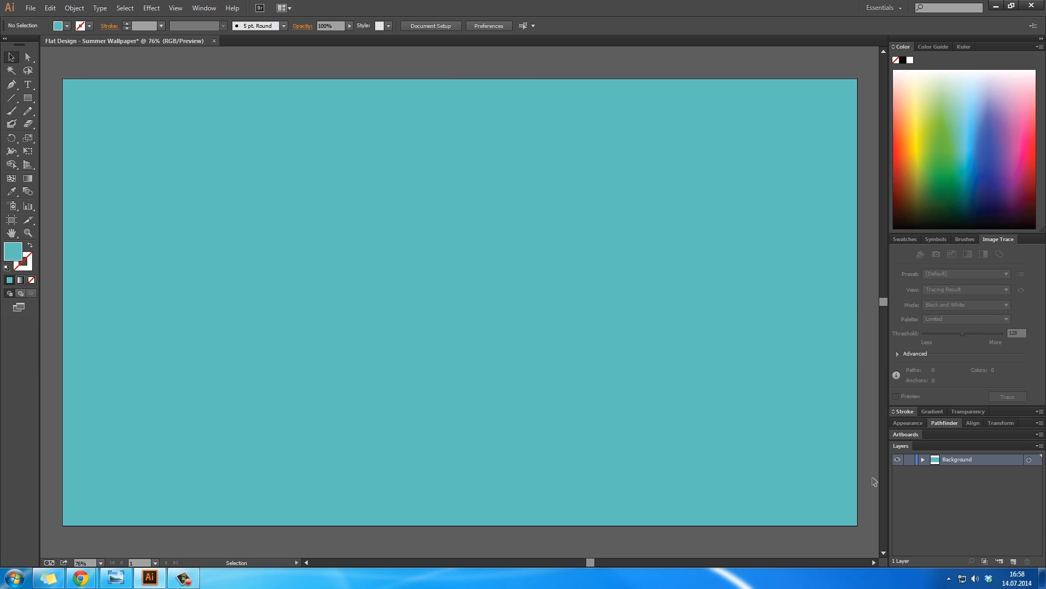
Recolor the background rectangle to a brighter turquoise, #5df4e6, and lock its layer
left_click(556, 365)
double_click(13, 251)
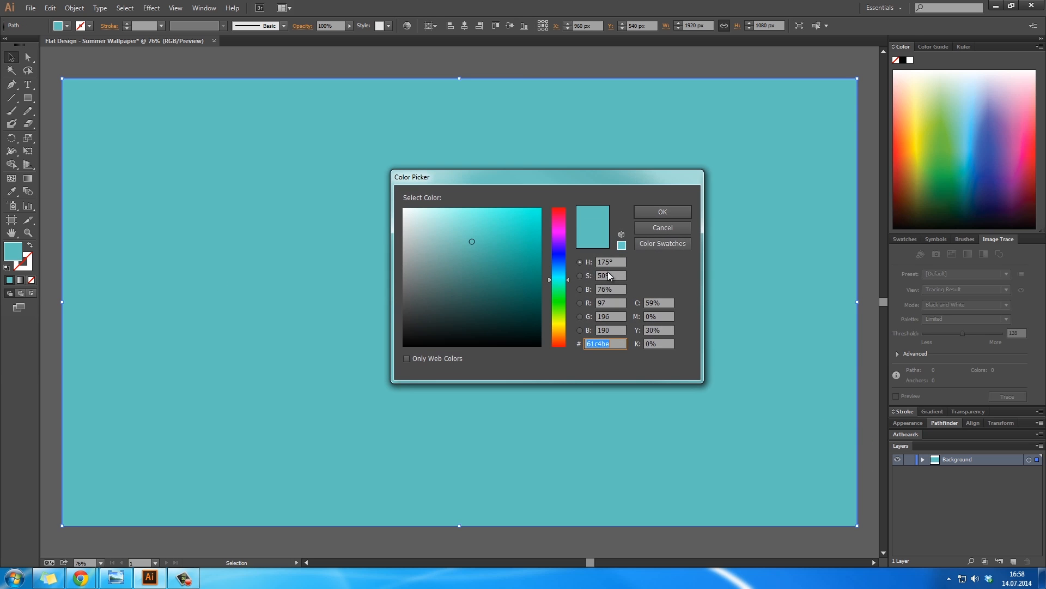
left_click_drag(450, 217, 491, 213)
left_click(661, 211)
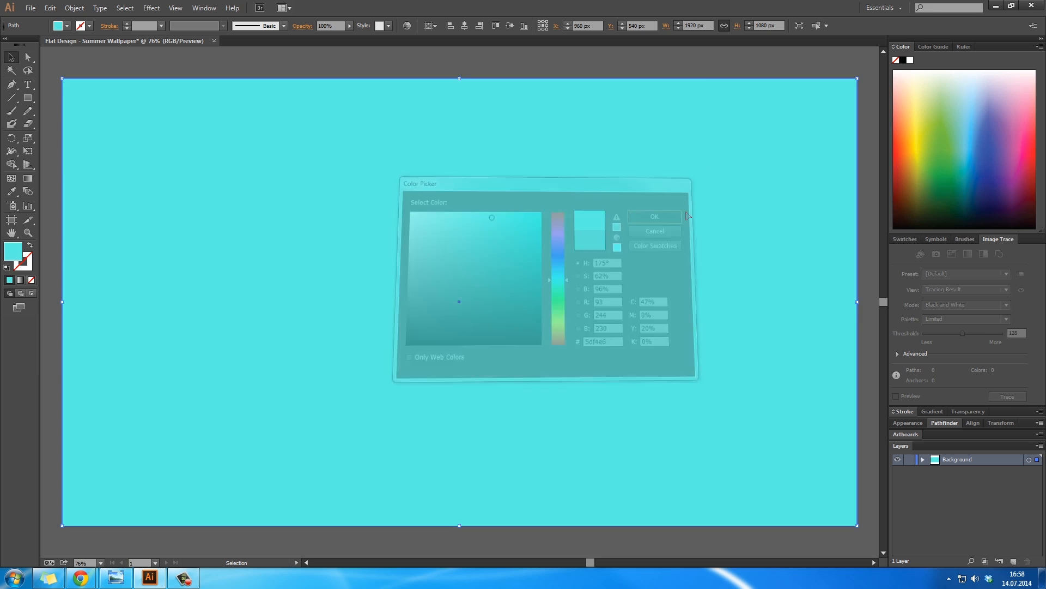
left_click(860, 254)
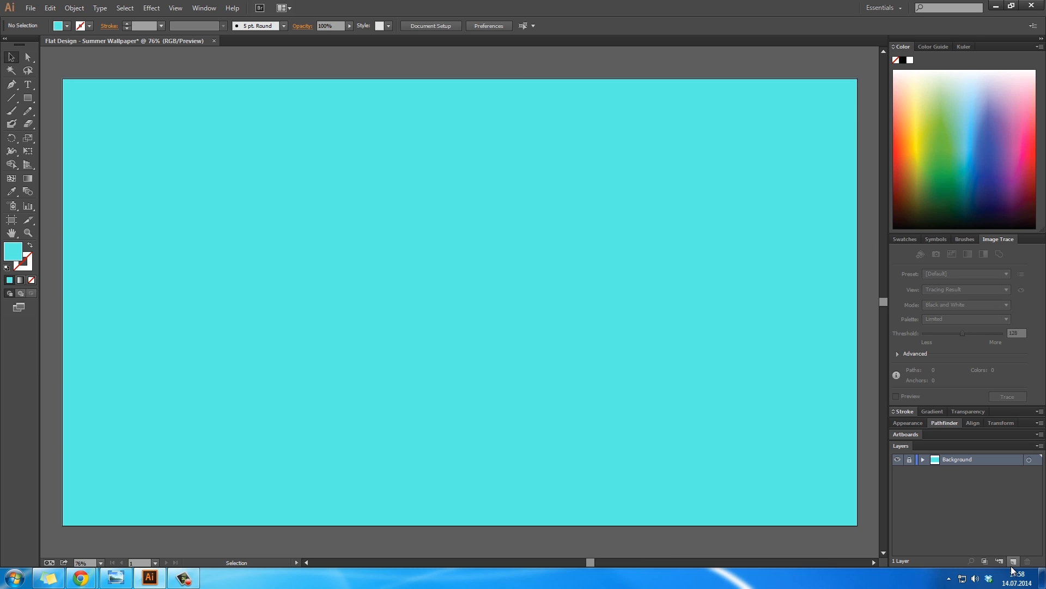
Rename the Background layer to "Sky"
double_click(953, 459)
type("Sky")
key("Return")
Add a new layer above Sky and name it "Mountains (Back)"
left_click(1014, 562)
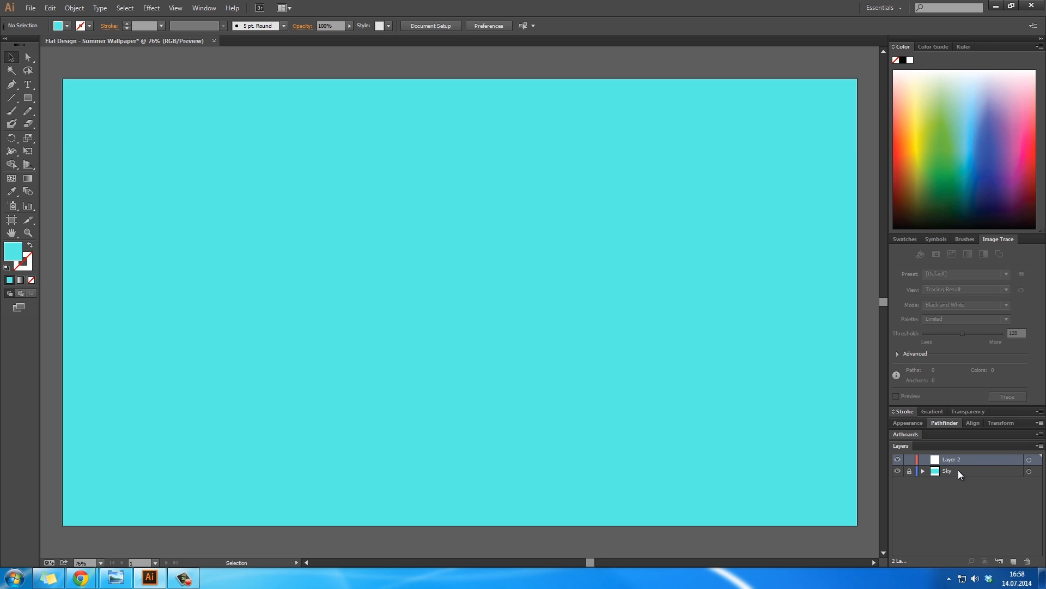
double_click(953, 460)
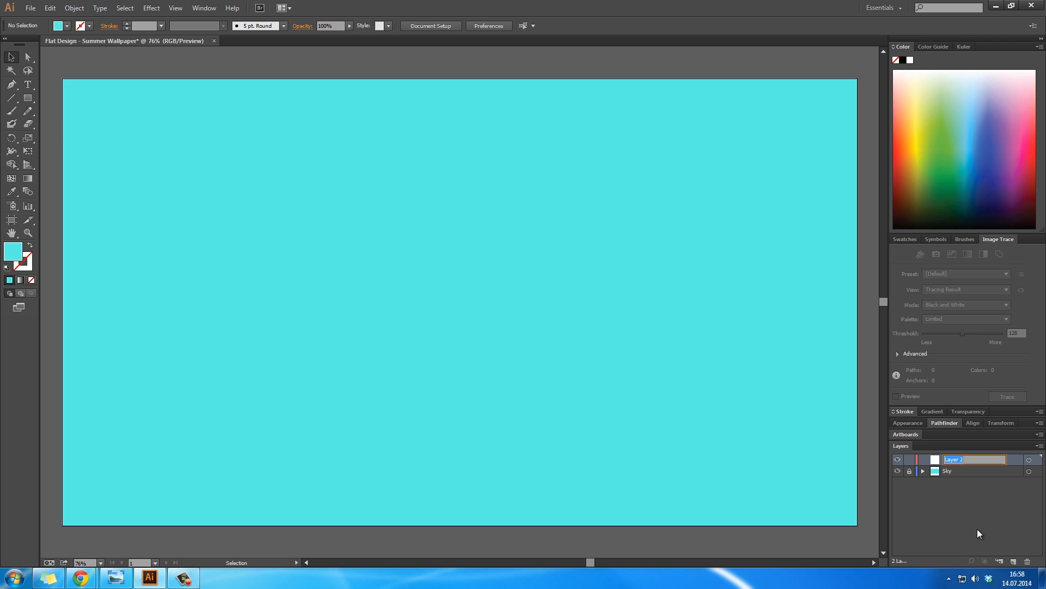
type("Mountains (Back)")
key("Return")
Ready the Pen tool and set the fill color to black, #000000
key("p")
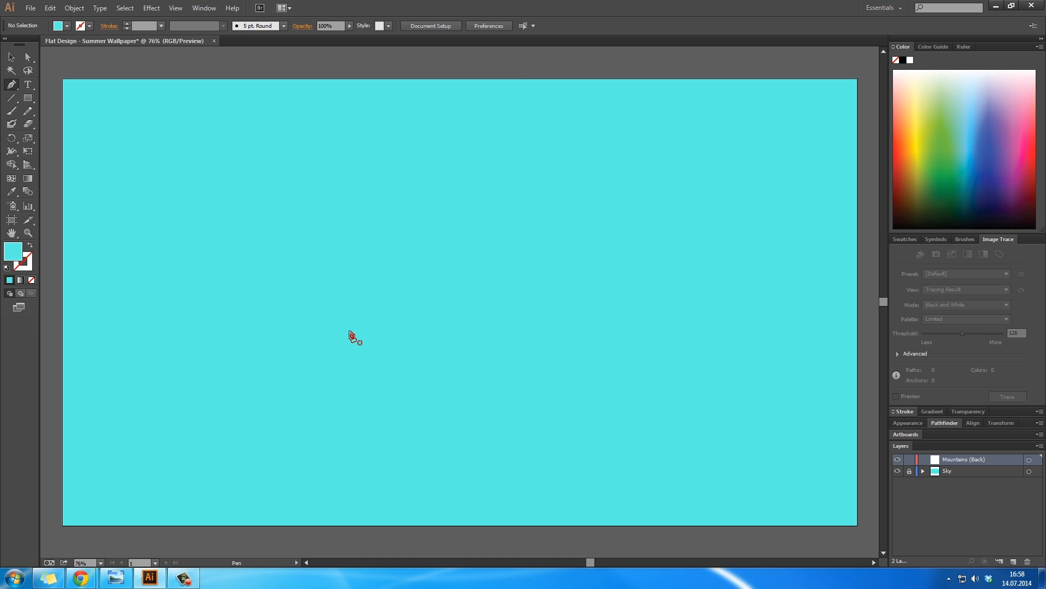
double_click(19, 255)
left_click_drag(490, 306, 558, 351)
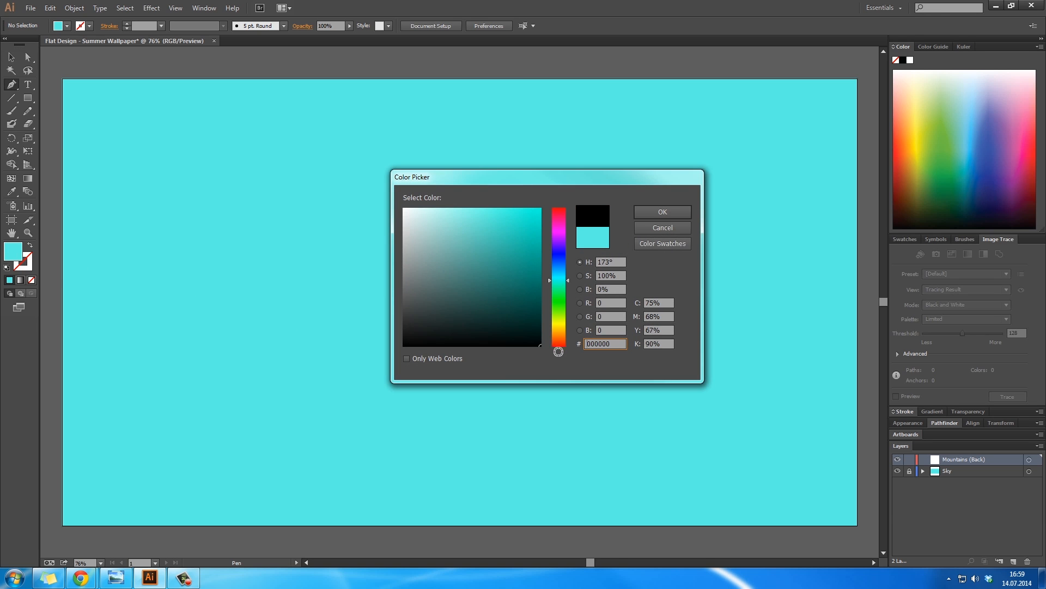
left_click(663, 211)
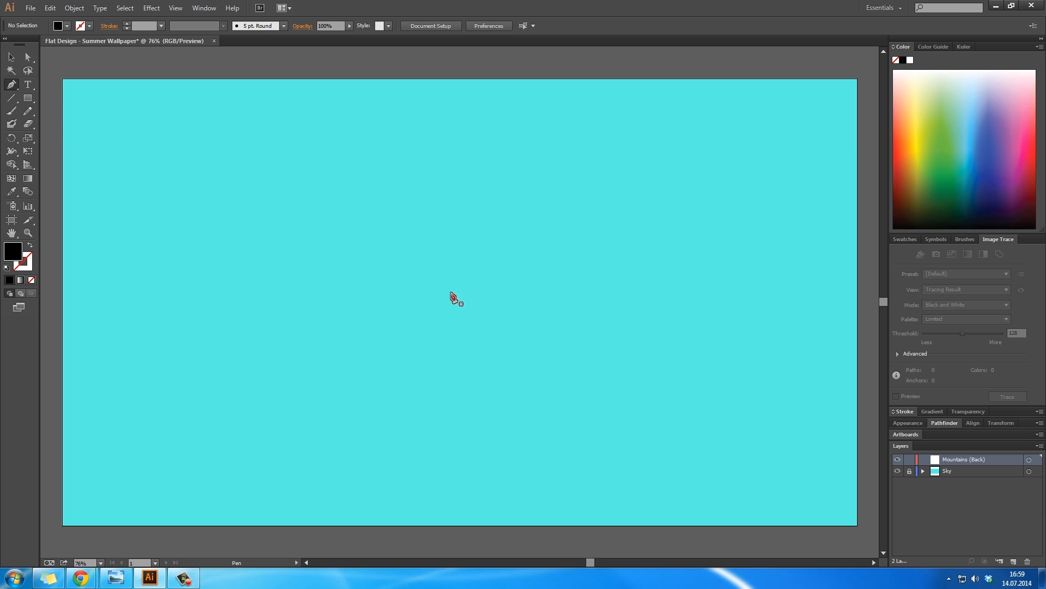
Draw a closed black mountain with one pointed peak at the artboard's lower left corner, overlapping its edges, and deselect it
left_click(54, 412)
left_click(91, 340)
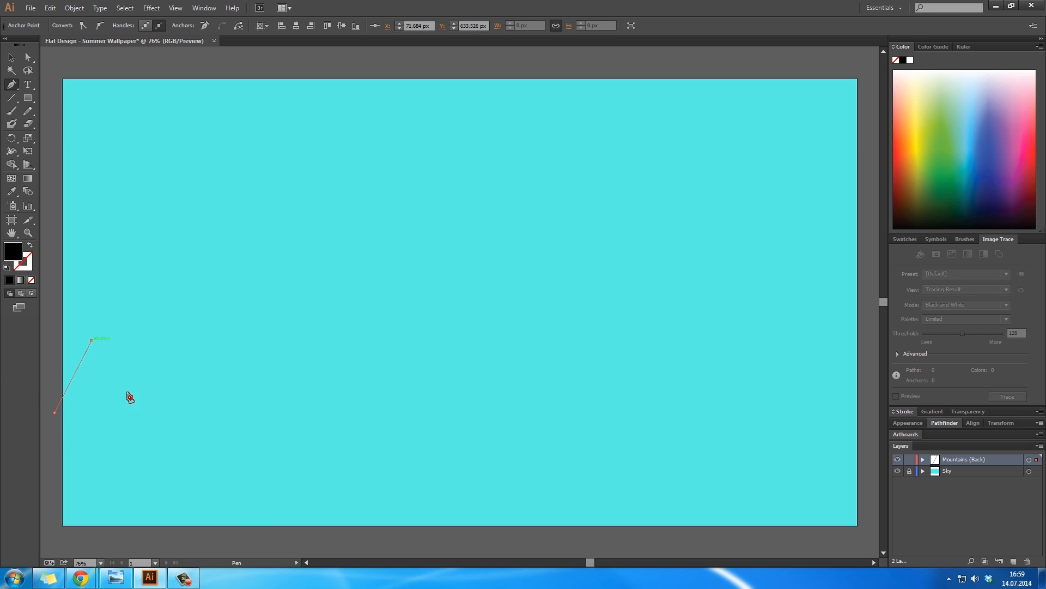
left_click(205, 530)
left_click(50, 538)
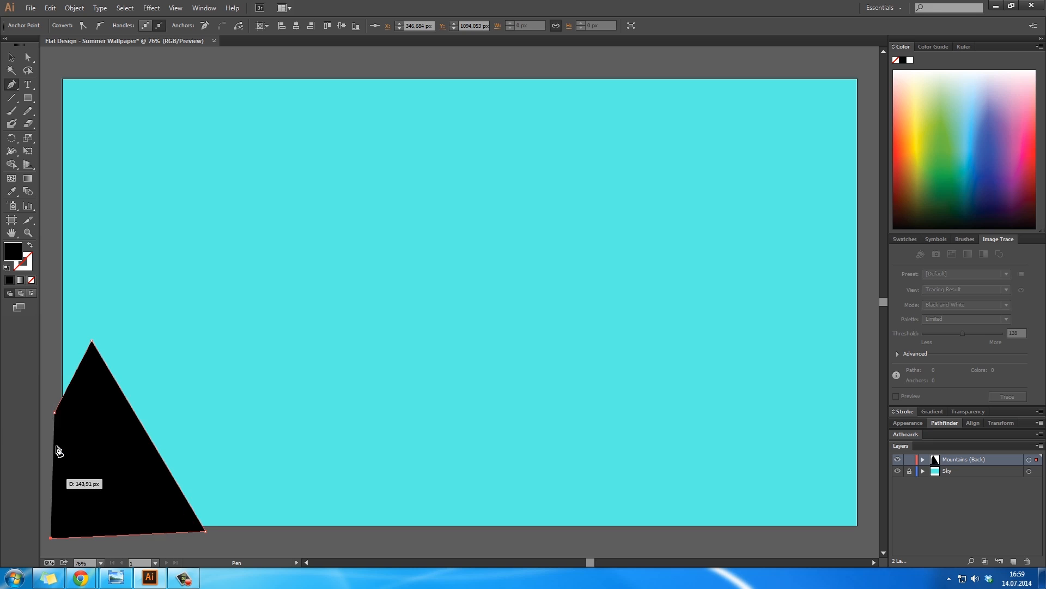
left_click(54, 413)
left_click(252, 389, "ctrl")
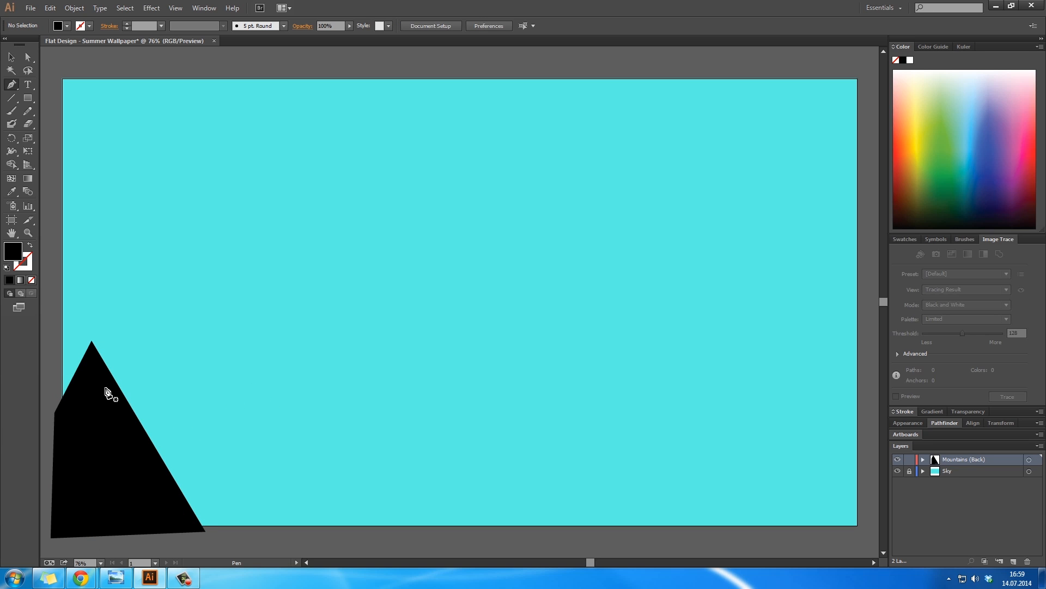
Draw a second, taller and wider black mountain overlapping the first, its peak at about X 247, Y 540 px
left_click(51, 415)
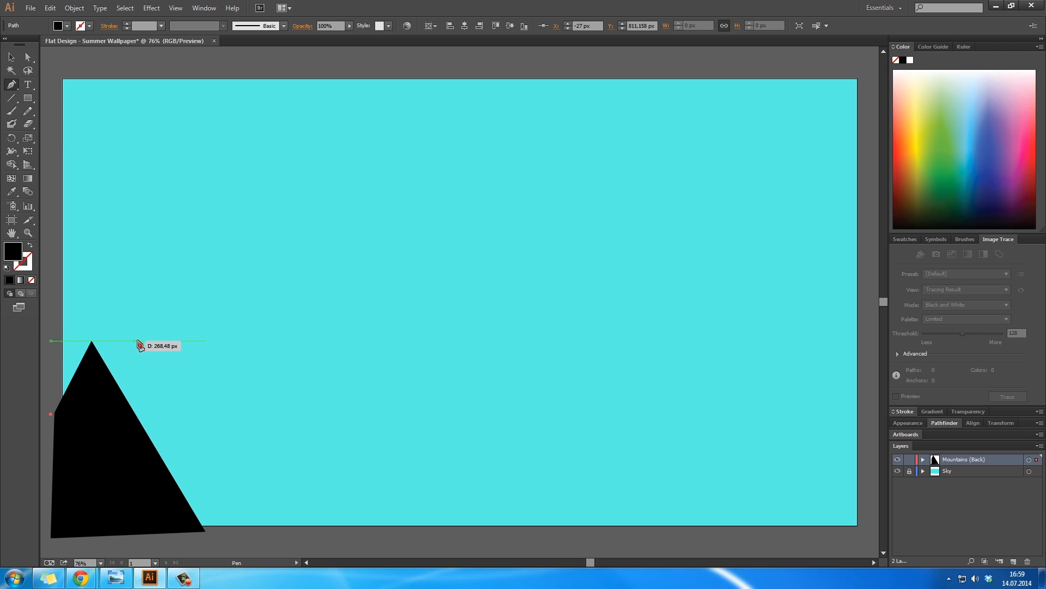
left_click(163, 301)
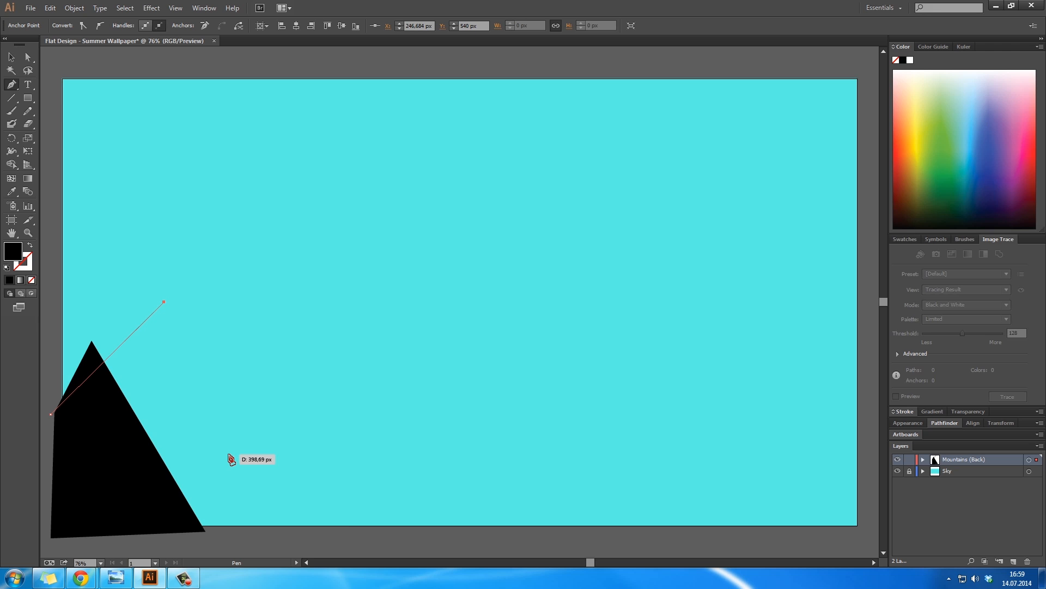
left_click(355, 535)
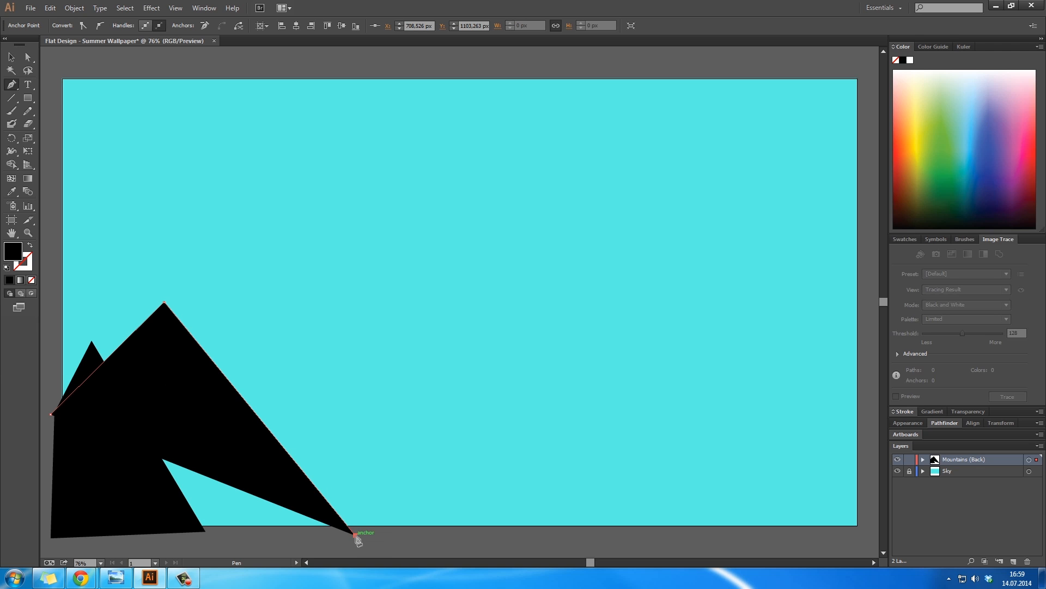
left_click(174, 544)
left_click(45, 541)
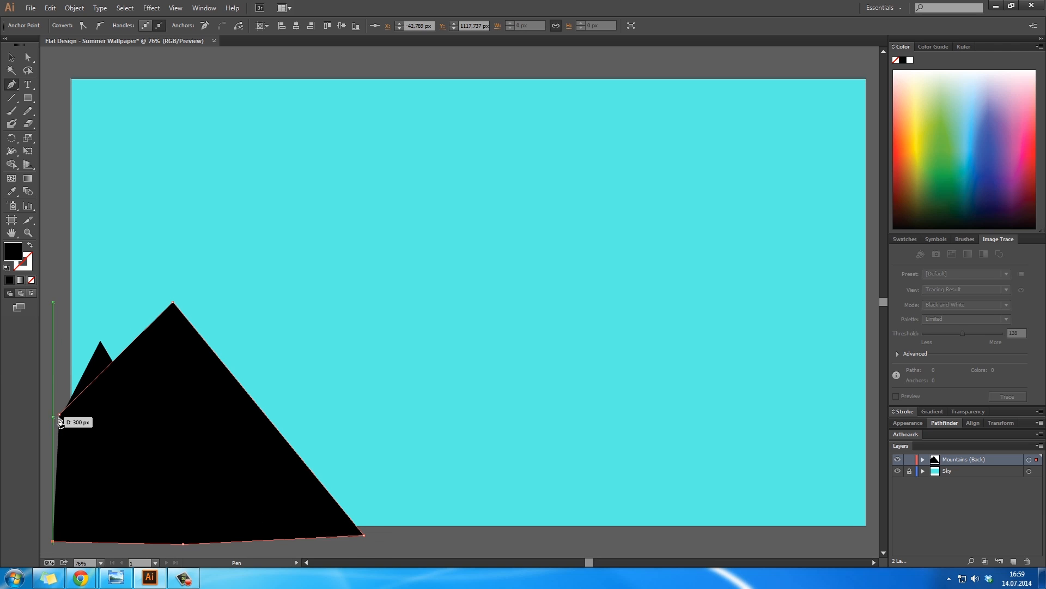
left_click(361, 417, "ctrl")
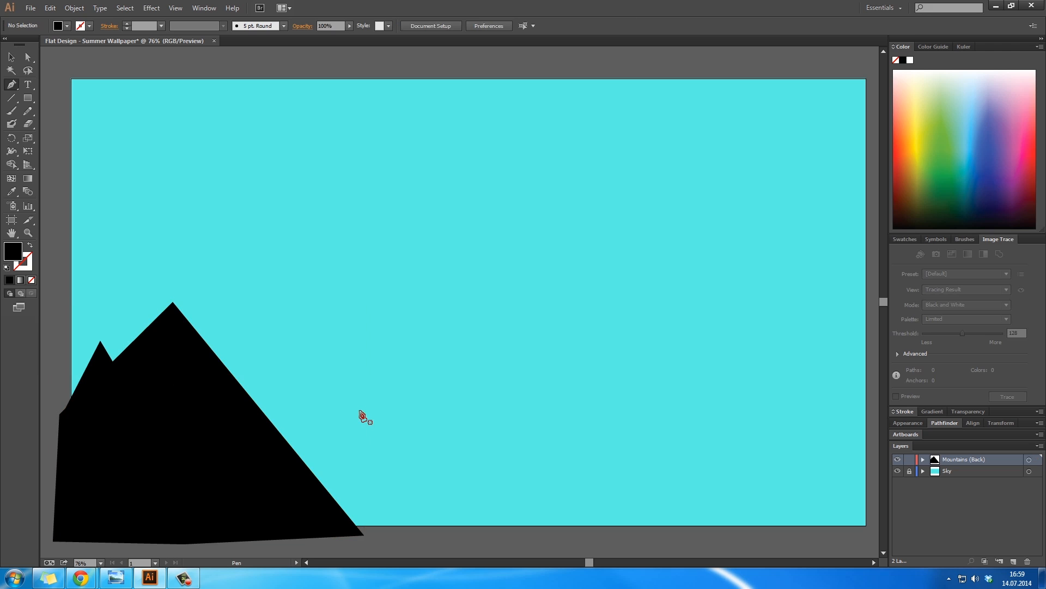
Draw a third, narrower triangular black mountain overlapping the right slope of the tall one, with its peak slightly lower
left_click(249, 430)
left_click_drag(250, 429, 221, 550)
left_click(323, 303)
key("ctrl+z")
left_click(316, 337)
left_click(401, 529)
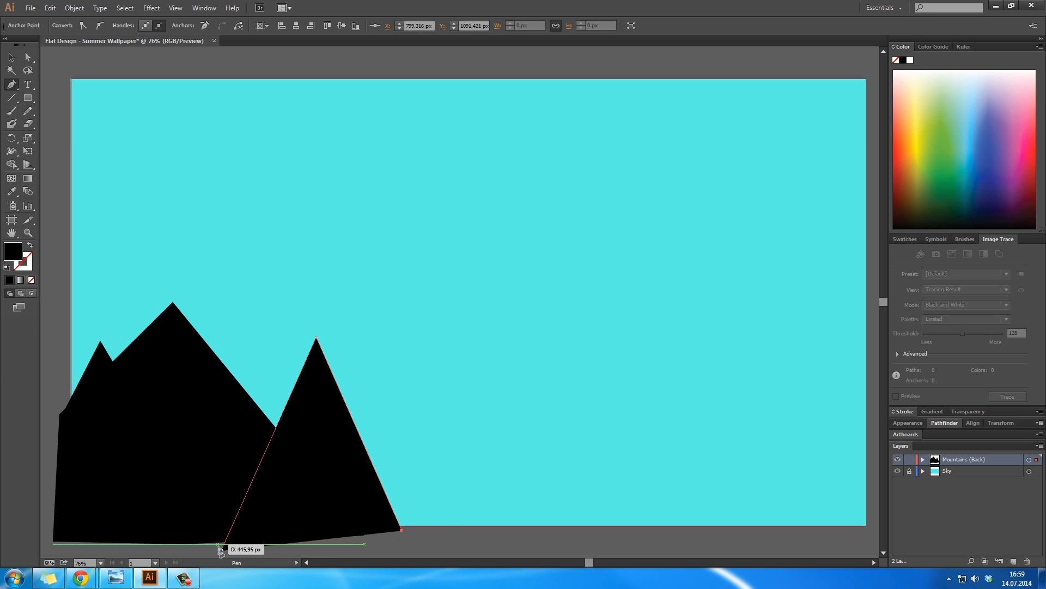
left_click(222, 550)
left_click(467, 539, "ctrl")
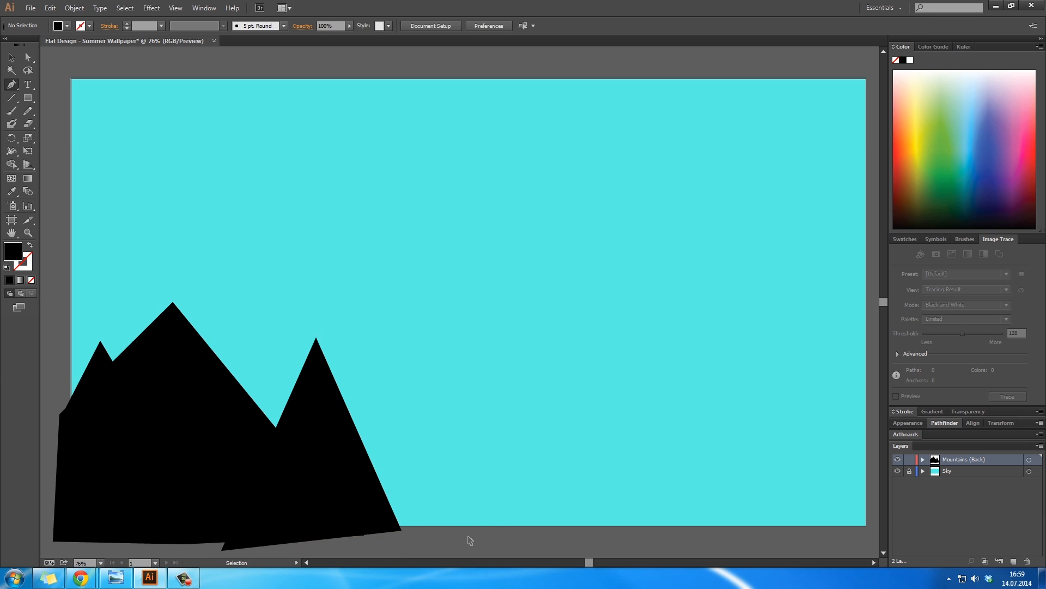
Draw a fourth black triangular mountain overlapping the third one's right slope, its peak at about X 941, Y 566 px, and deselect it
left_click(257, 550)
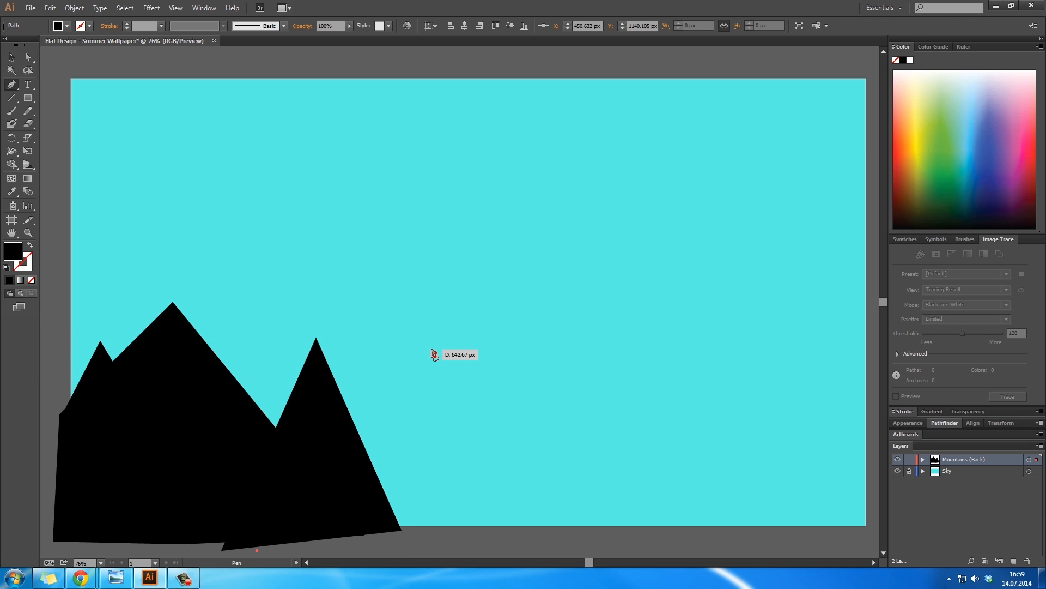
left_click(460, 313)
left_click(617, 538)
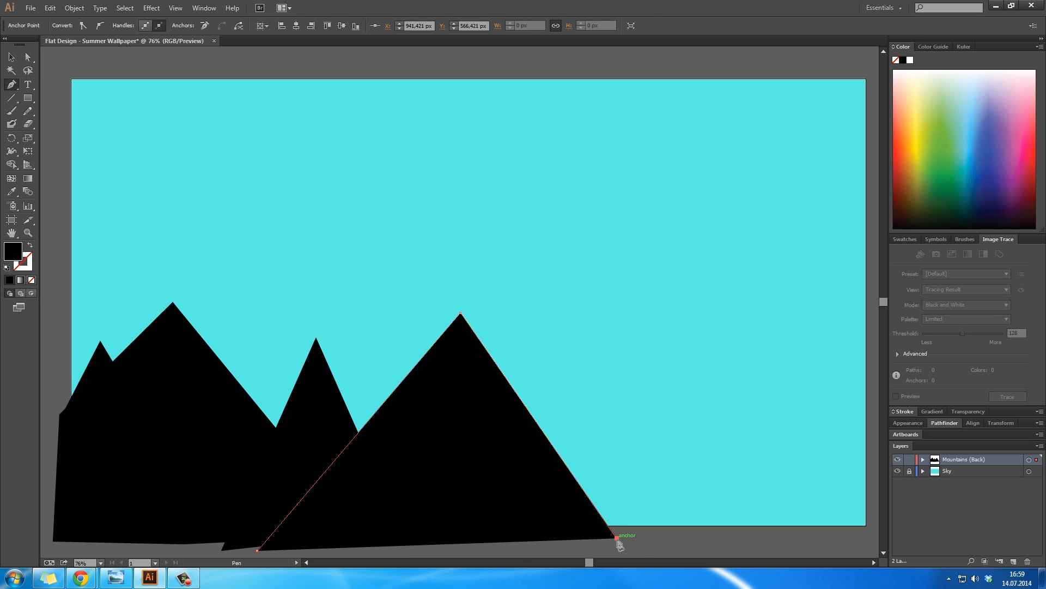
left_click(258, 551)
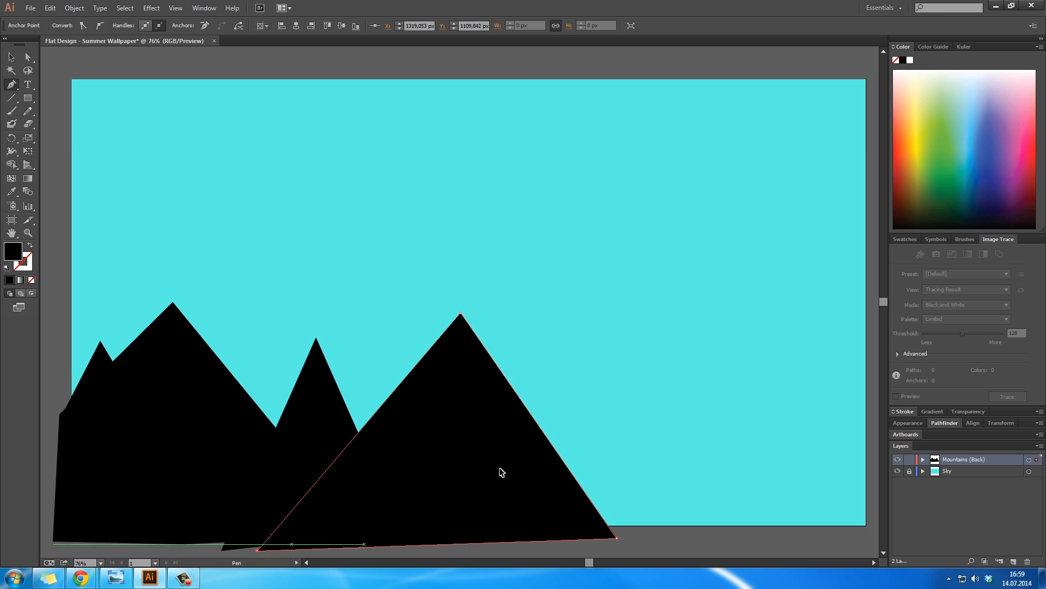
left_click(603, 412, "ctrl")
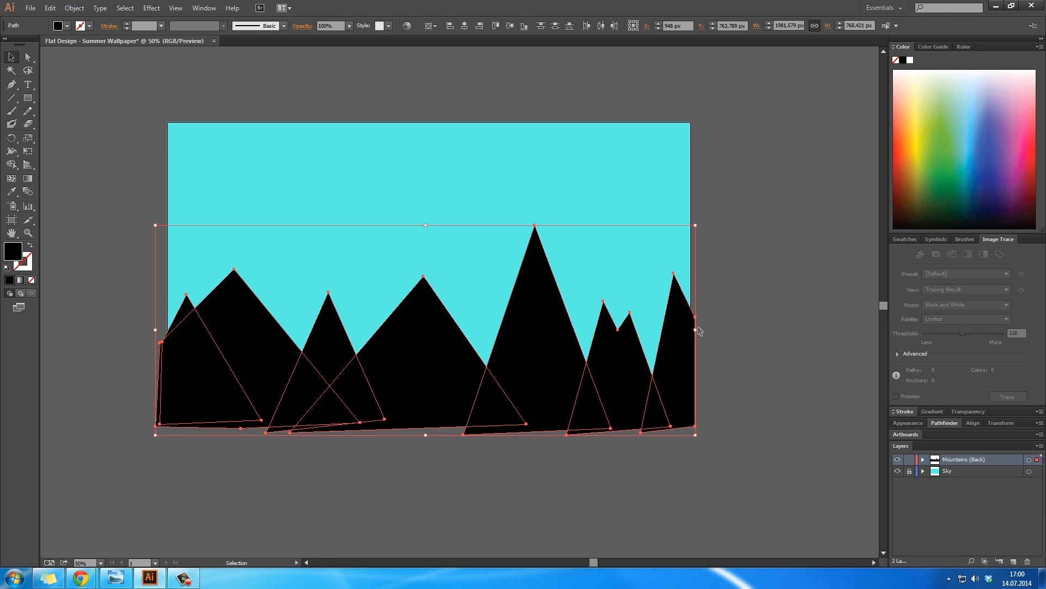
Resize all the mountains together to a flatter range of about 1983 x 613 px, spanning the full width along the artboard's lower edge
left_click_drag(699, 330, 765, 346)
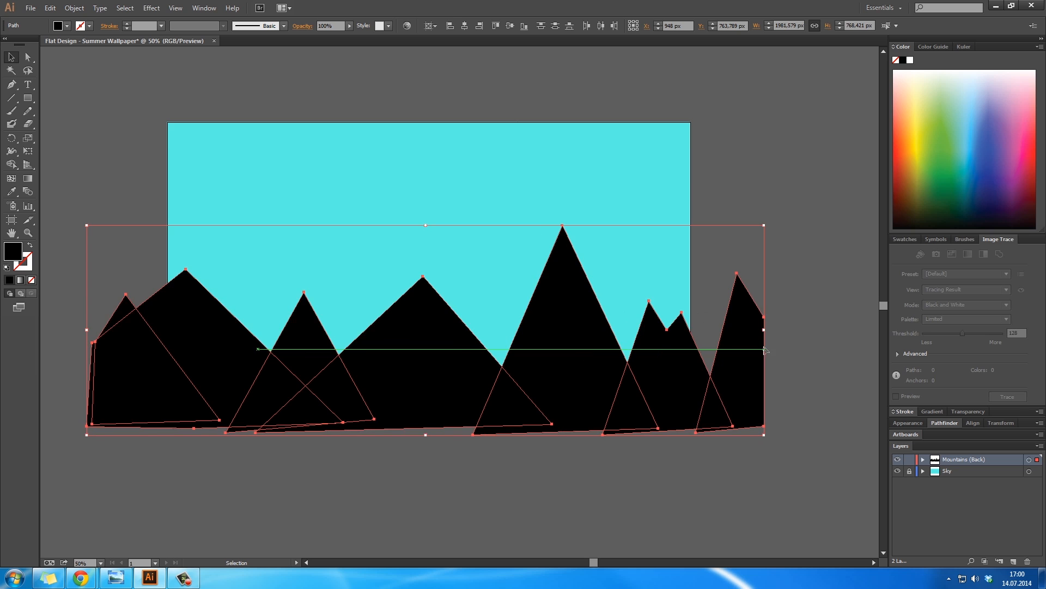
left_click_drag(765, 226, 662, 257)
left_click_drag(588, 368, 635, 366)
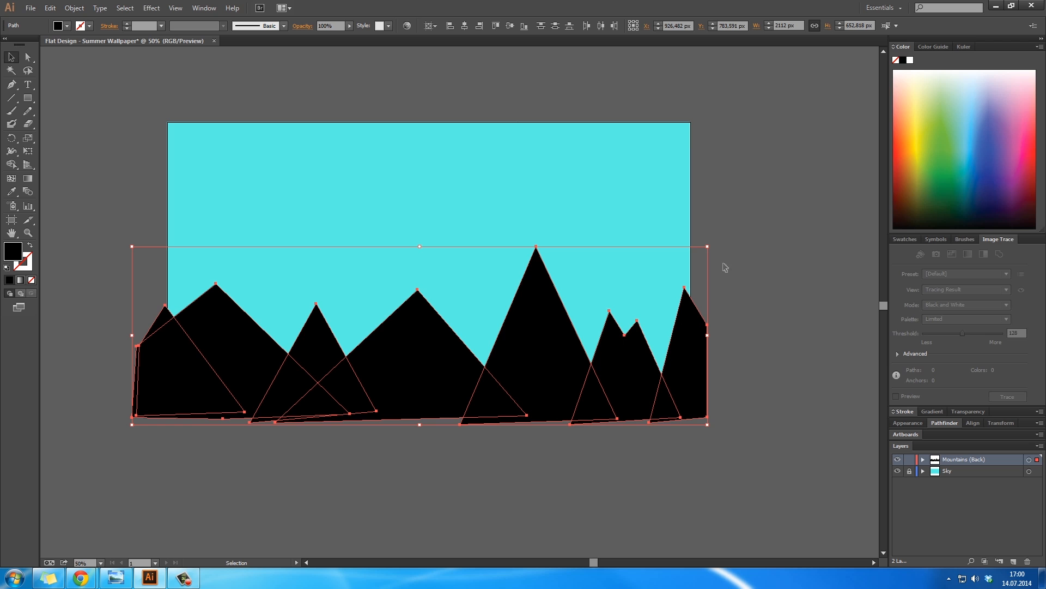
left_click_drag(707, 246, 673, 257)
left_click_drag(661, 361, 678, 361)
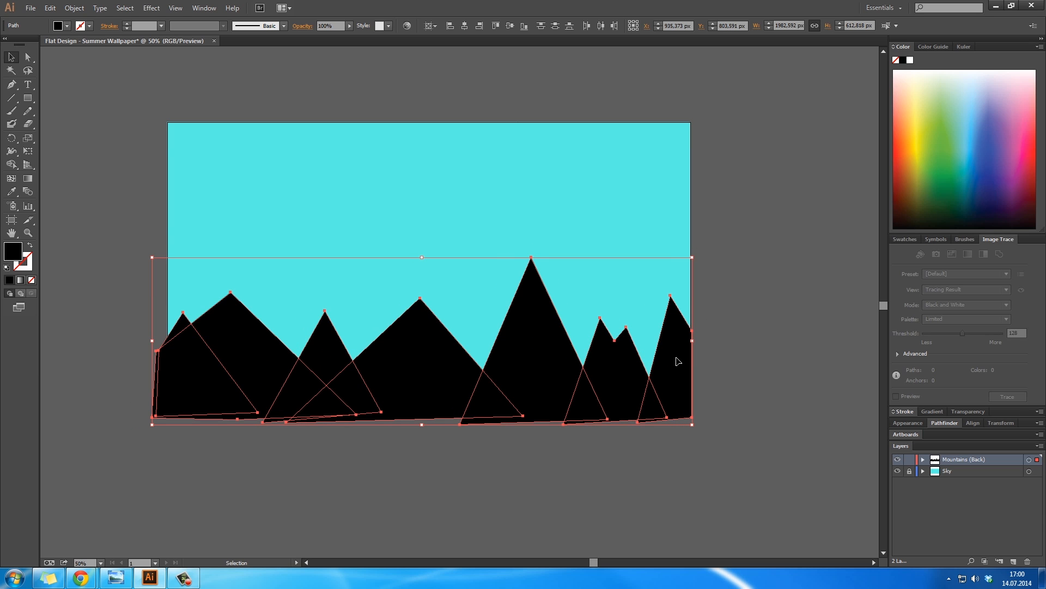
left_click(780, 350)
Lower the peak of the tallest mountain by 80 px
left_click(535, 296, "ctrl")
key("shift+Down")
key("shift+Down")
key("shift+Down")
key("shift+Down")
key("shift+Down")
key("shift+Down")
key("shift+Down")
key("shift+Down")
Lower the peak of the wide central mountain by 40 px
left_click_drag(427, 278, 412, 314)
key("shift+Down")
key("shift+Down")
key("shift+Down")
key("shift+Down")
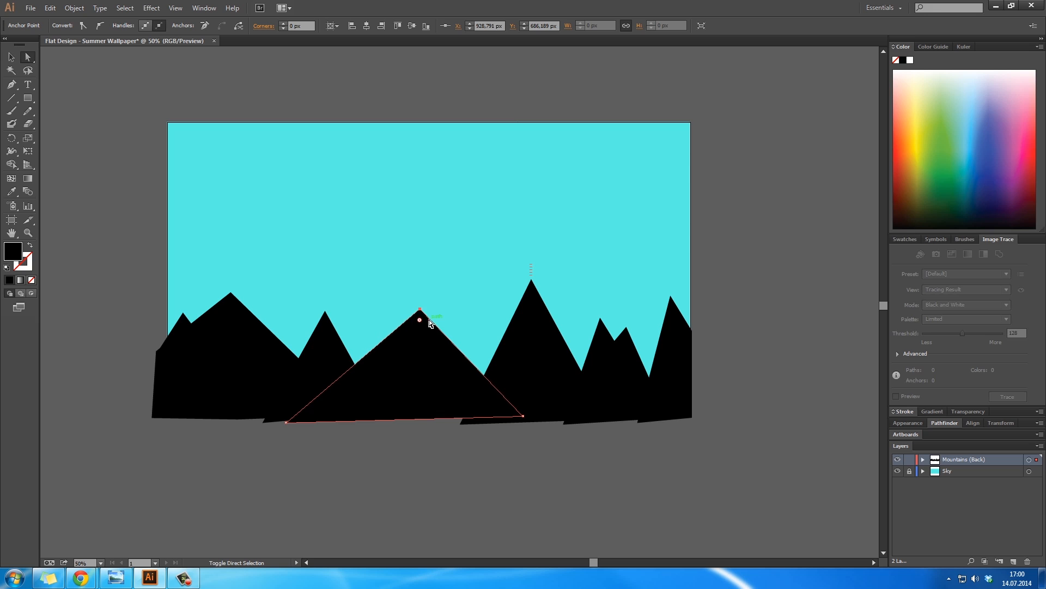
Move the peak of the narrow mountain between the two wide ones slightly up and to the right
left_click(364, 313)
left_click_drag(346, 322, 303, 281)
left_click_drag(325, 311, 335, 302)
left_click(368, 241)
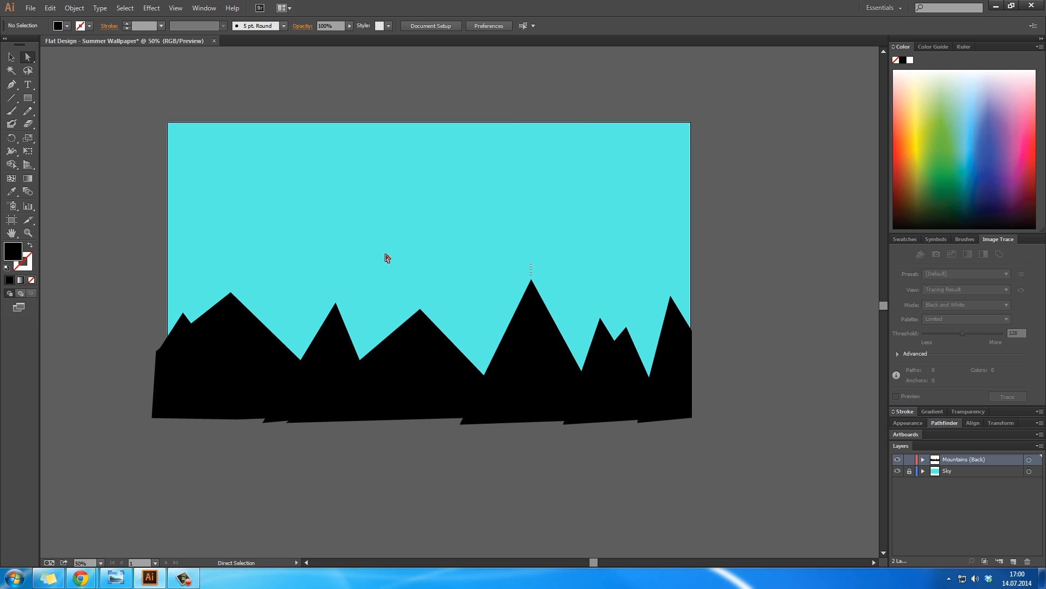
Set the opacity of all the mountains to 20%
key("v")
left_click_drag(701, 424, 200, 295)
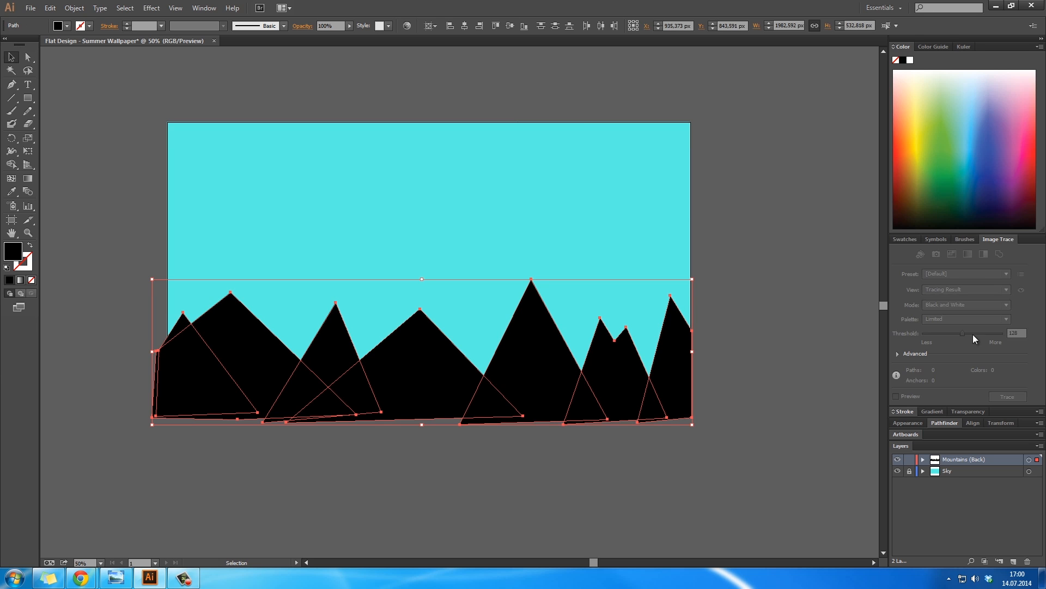
left_click(968, 411)
left_click(986, 401)
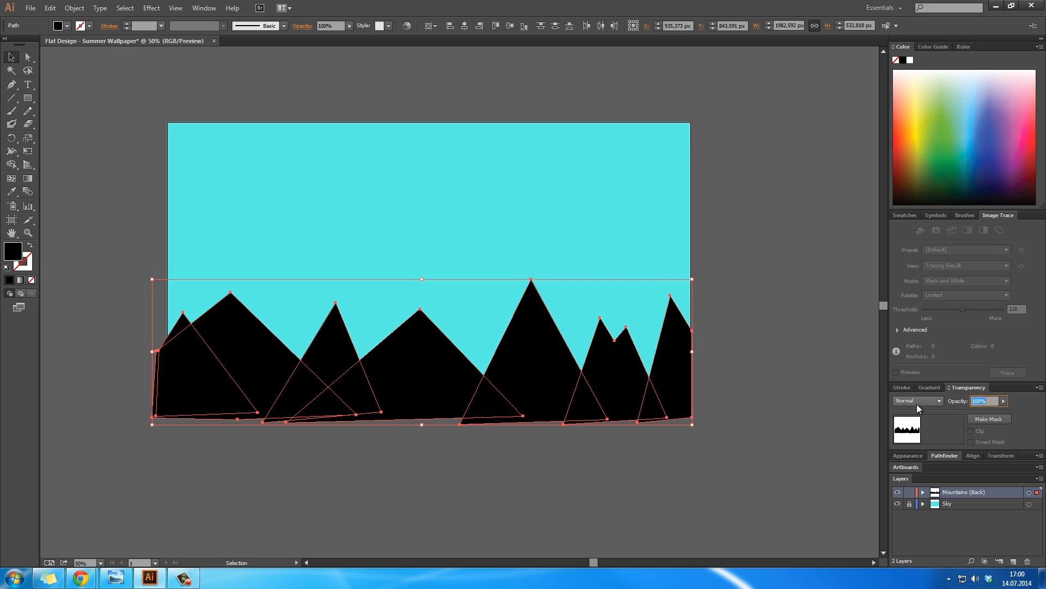
type("20")
left_click(805, 370)
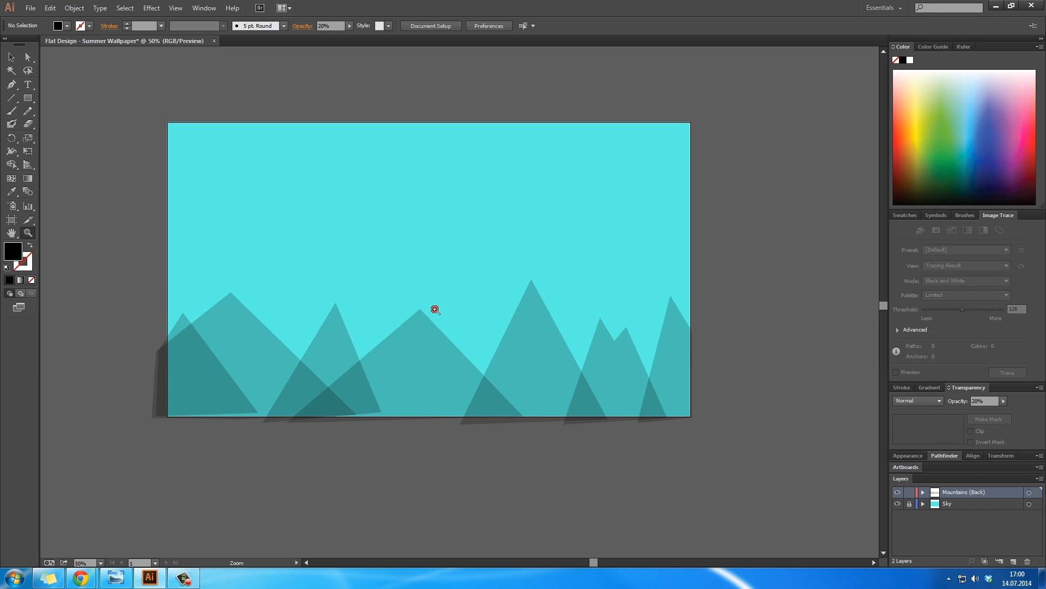
Unlock the Sky layer, shift the sky rectangle's fill to a slightly greener turquoise and lock the layer again
left_click(435, 309, "ctrl")
left_click_drag(472, 325, 474, 364)
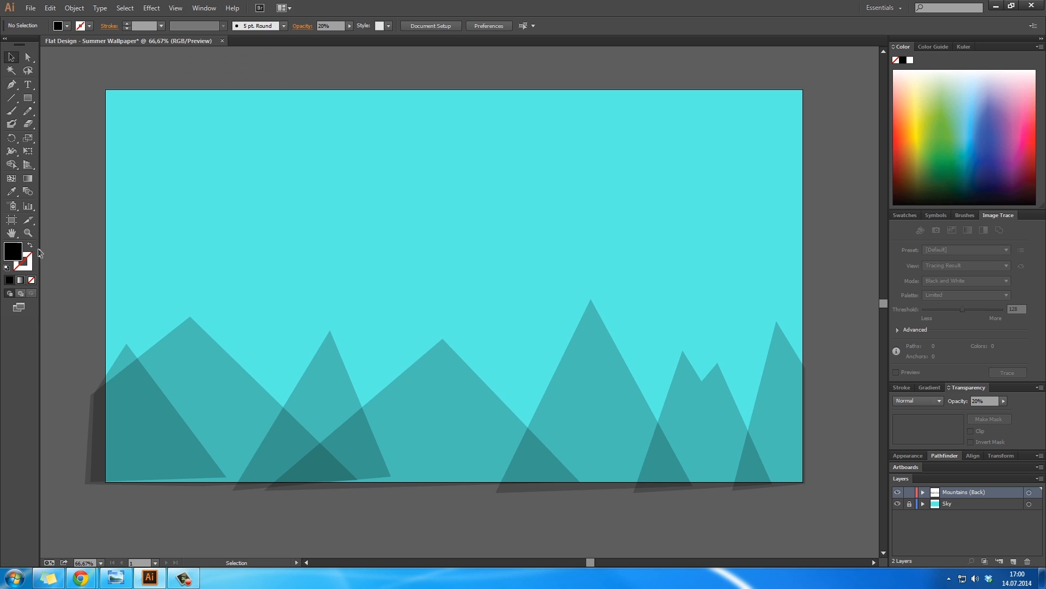
left_click(908, 504)
left_click(612, 229)
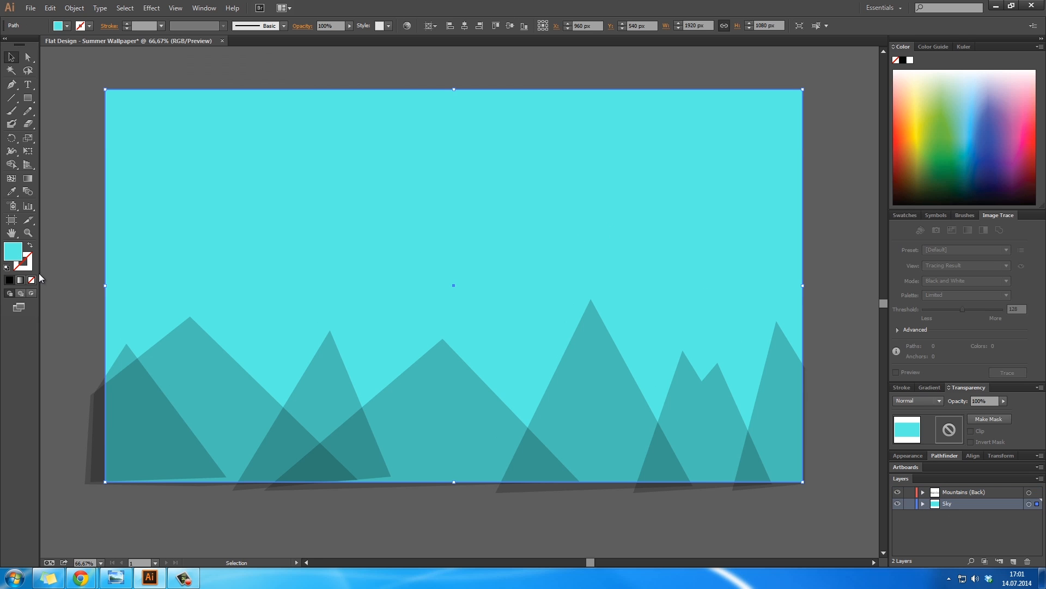
double_click(15, 255)
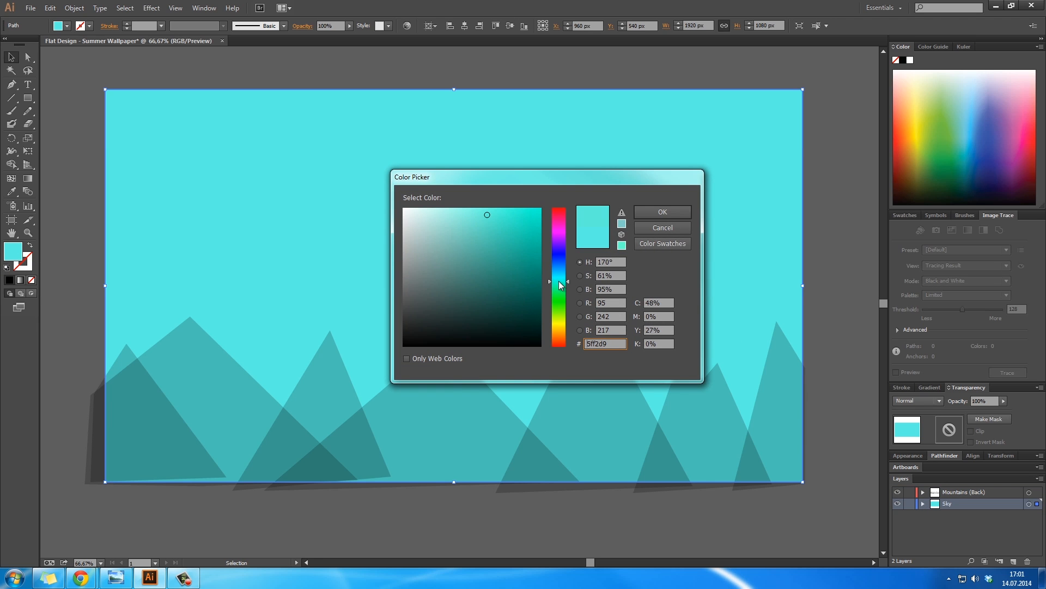
left_click(670, 214)
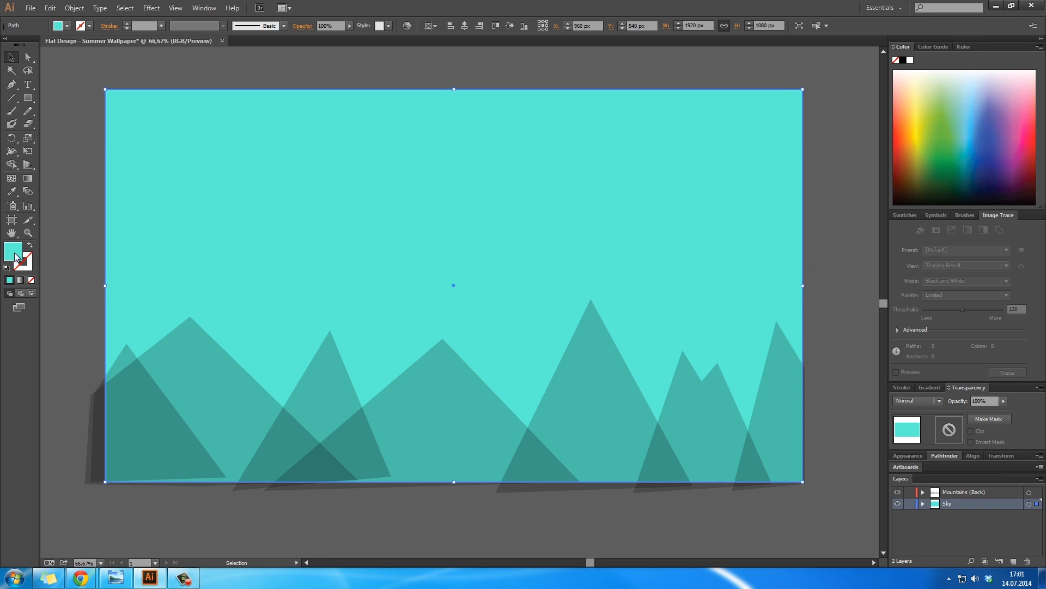
left_click(909, 504)
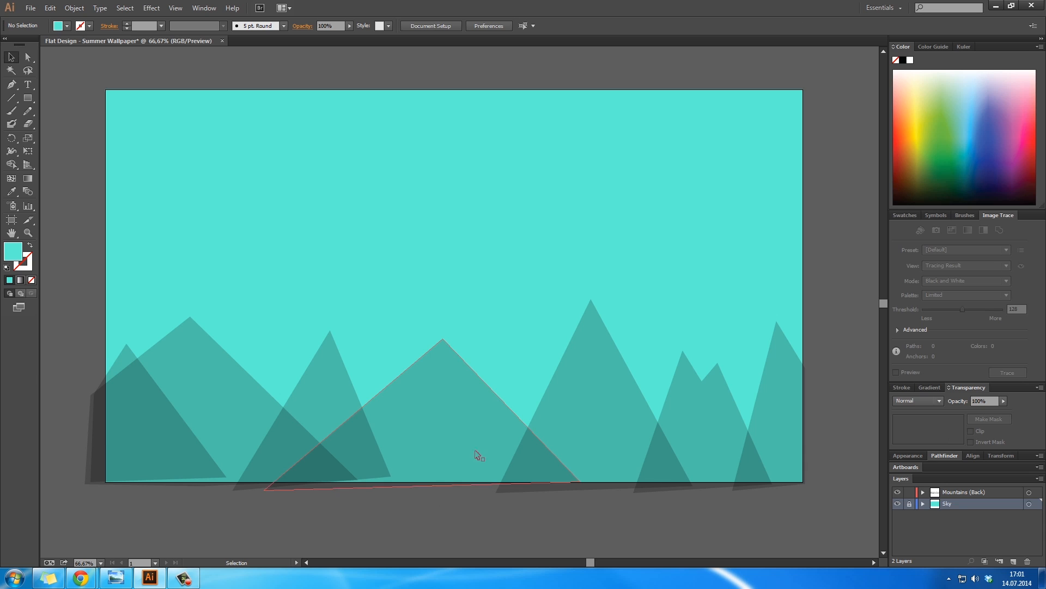
Pull the lower right corner of the narrow triangular mountain just below the artboard's bottom edge
key("a")
left_click(383, 458)
left_click(354, 429)
left_click(390, 476)
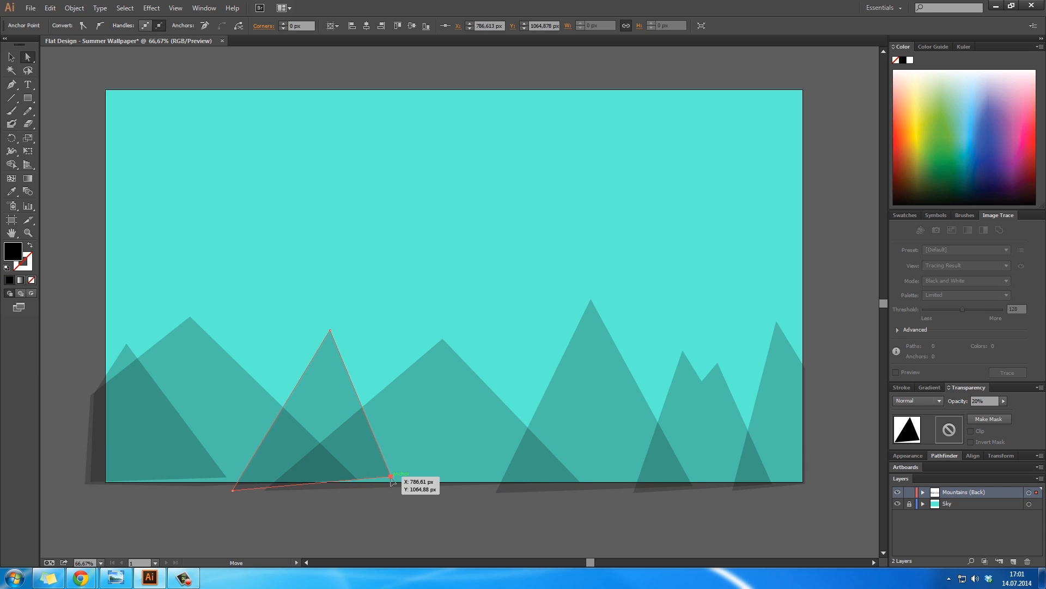
left_click(413, 517)
Pull the lower right corners of the two leftmost mountains below the artboard's bottom edge, to about Y 1110 px
left_click(347, 483)
left_click(244, 418)
left_click_drag(357, 479, 358, 492)
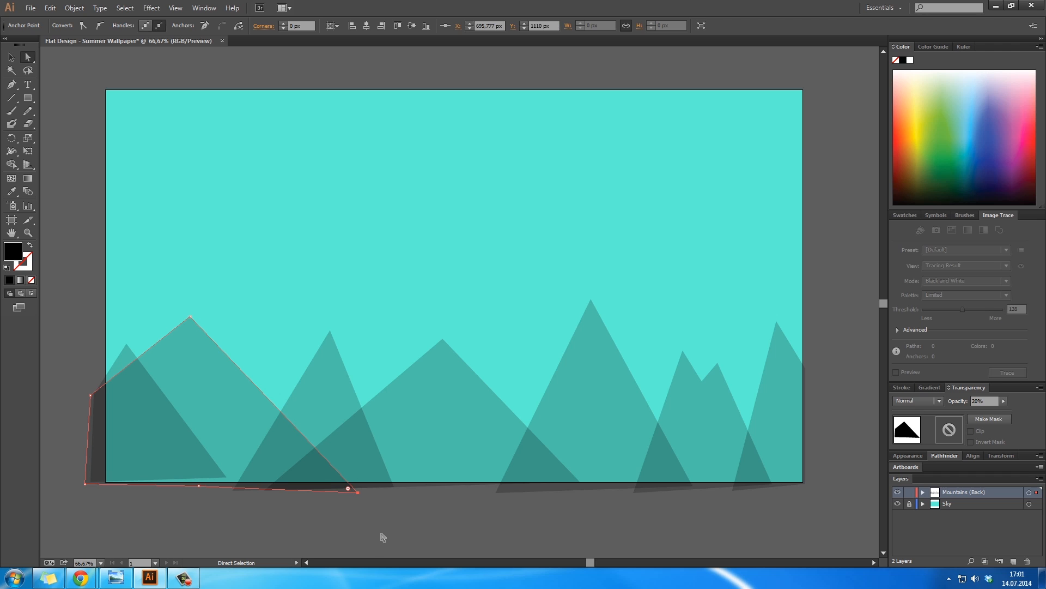
left_click(381, 535)
left_click(143, 376)
mouse_move(228, 479)
left_mouse_down()
mouse_move(218, 473)
mouse_move(229, 492)
left_mouse_up()
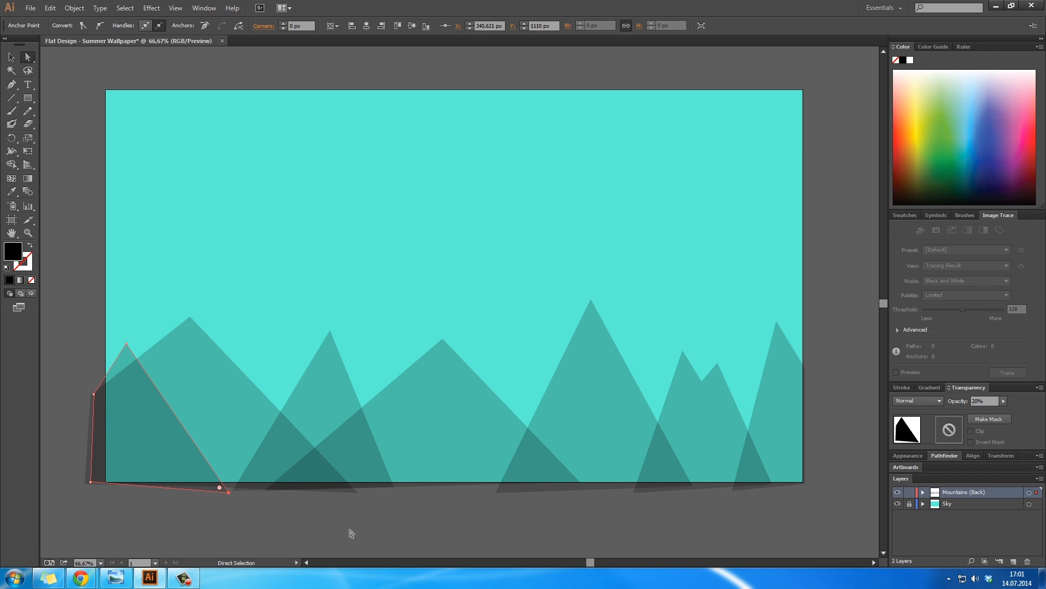
left_click(351, 533)
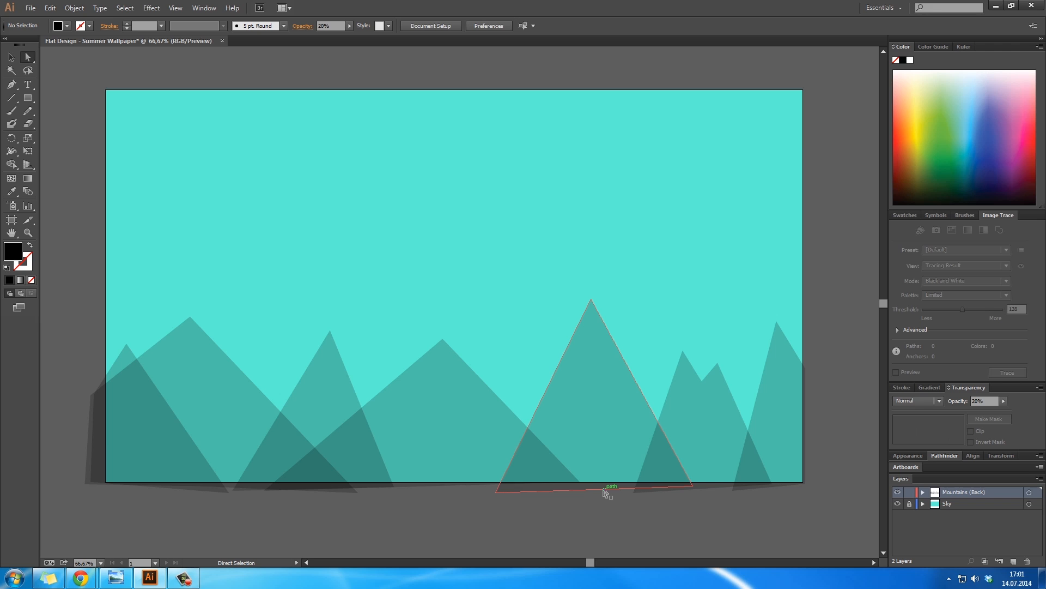
Pull the lower right corner of the wide central mountain just below the artboard's bottom edge
left_click(455, 427)
mouse_move(581, 485)
left_mouse_down()
mouse_move(573, 480)
mouse_move(588, 494)
left_mouse_up()
left_click(615, 521)
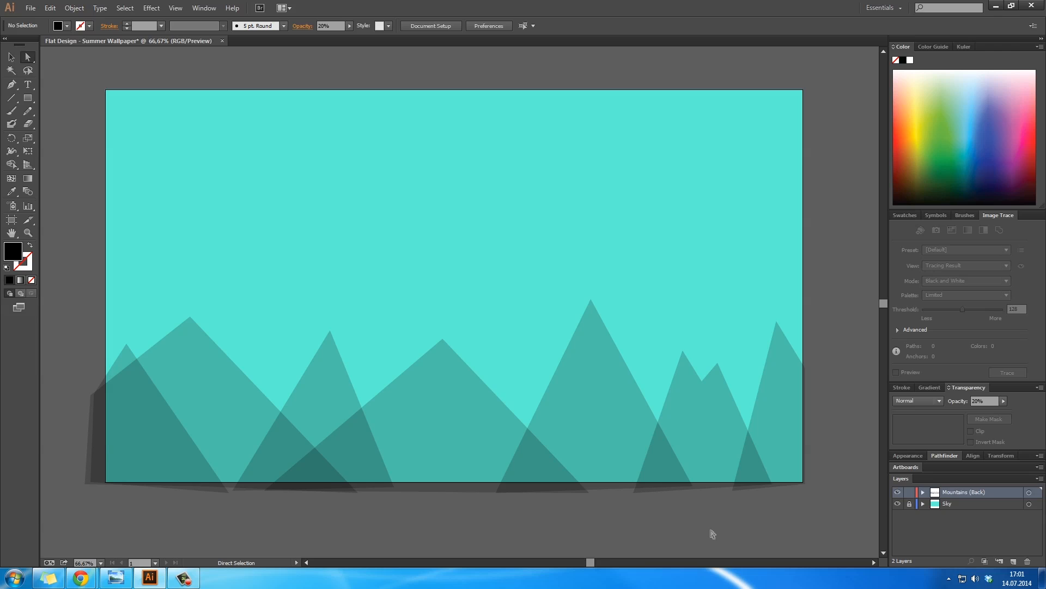
Draw a pale cream (#FFFEDC) circle about 132 px in diameter in the upper middle of the sky with the Ellipse tool
left_click(25, 98)
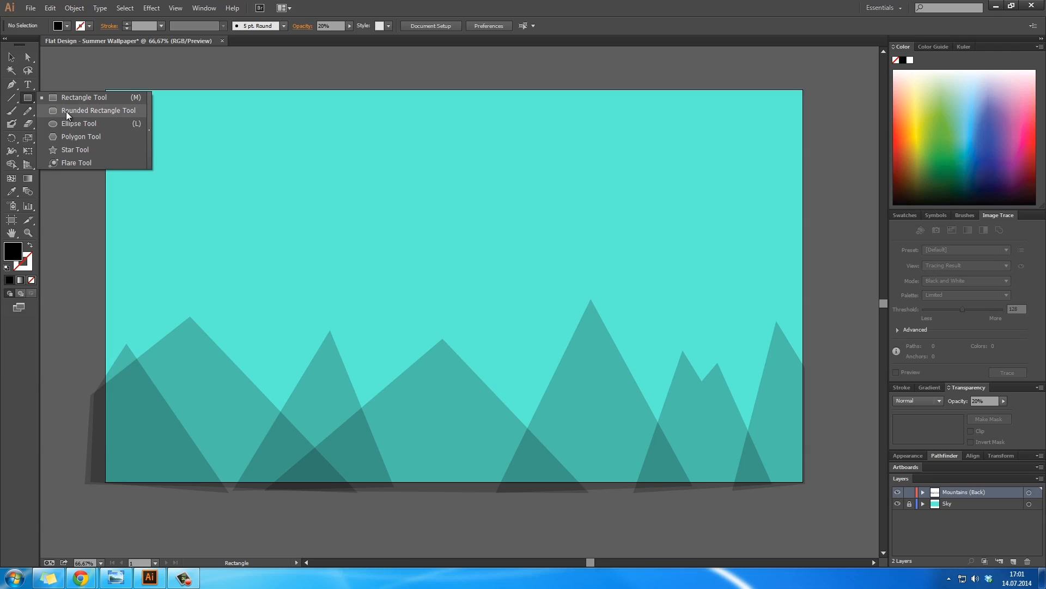
left_click(72, 123)
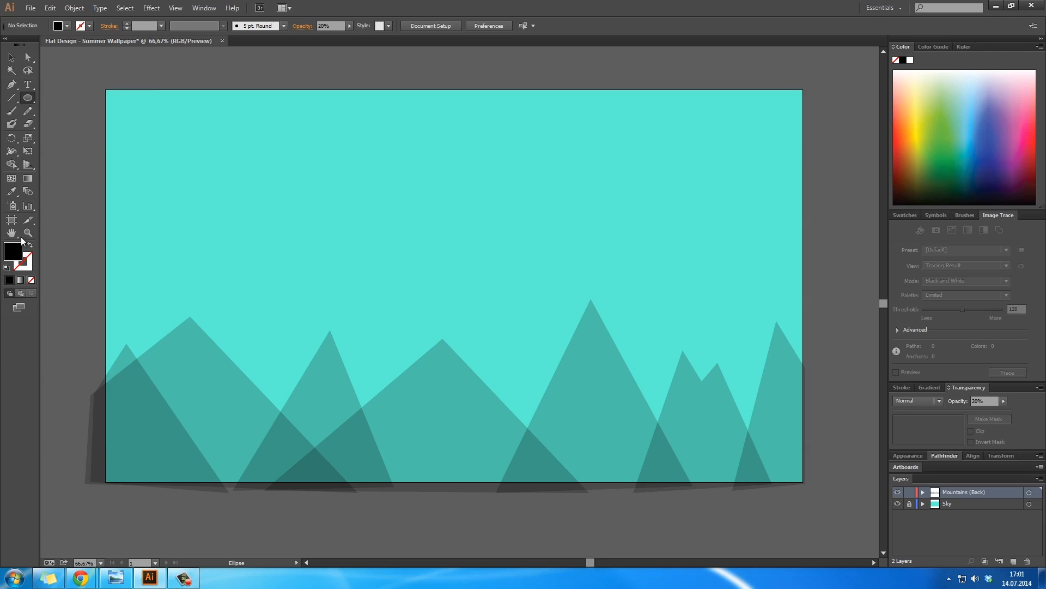
double_click(18, 252)
left_click_drag(559, 304, 561, 323)
left_click_drag(431, 235, 423, 201)
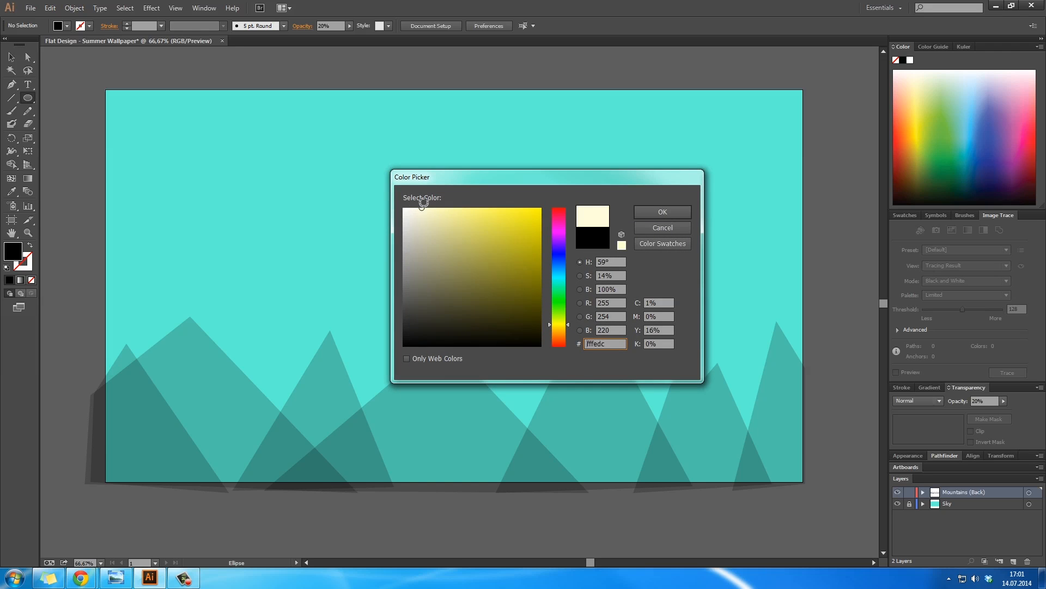
left_click(654, 218)
left_click_drag(364, 184, 433, 207)
key("v")
left_click(455, 217)
Lock the Mountains (Back) layer and transfer the cream circle from it to a new layer on top
key("z")
left_click(428, 211)
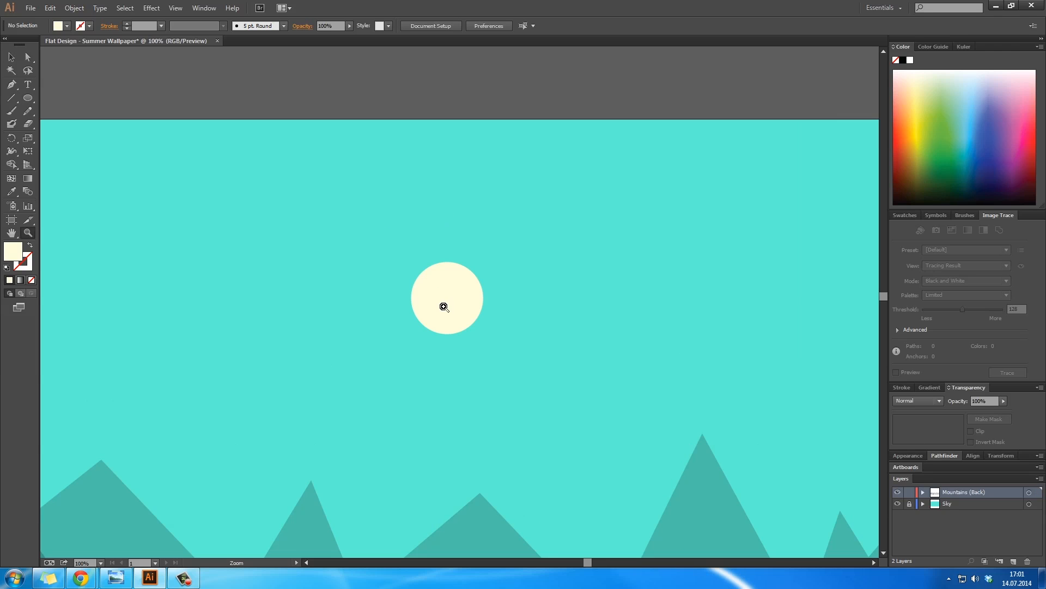
left_click(443, 306)
left_click(444, 308)
key("v")
left_click(505, 308)
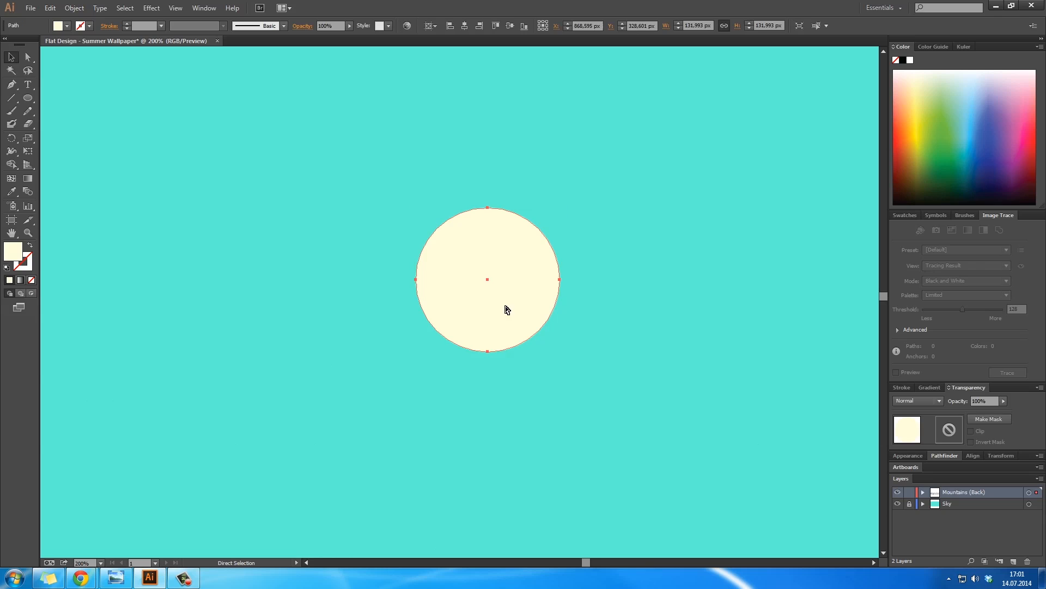
key("Delete")
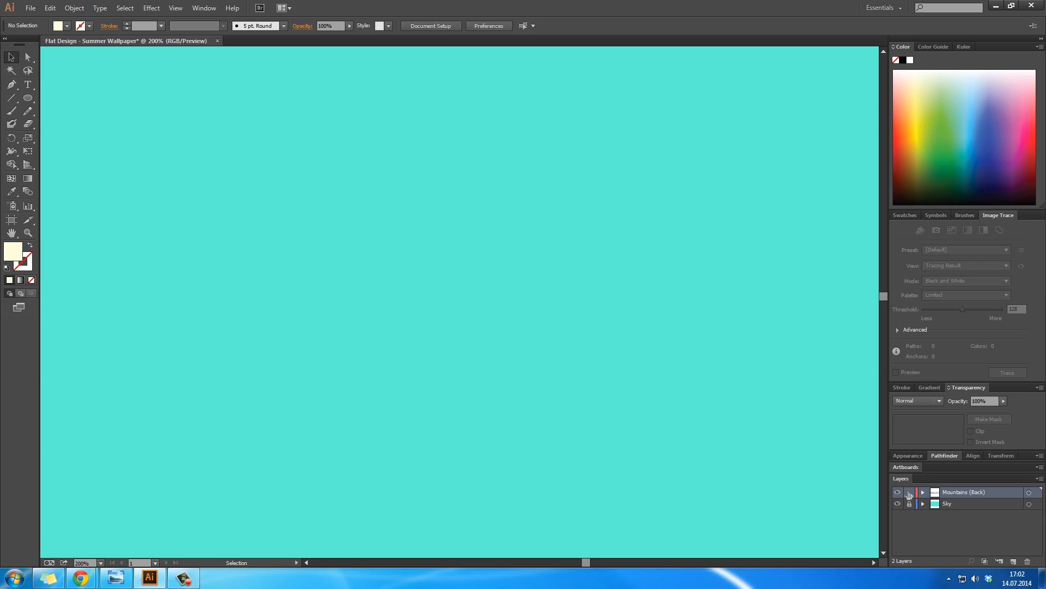
left_click(1013, 562)
key("ctrl+f")
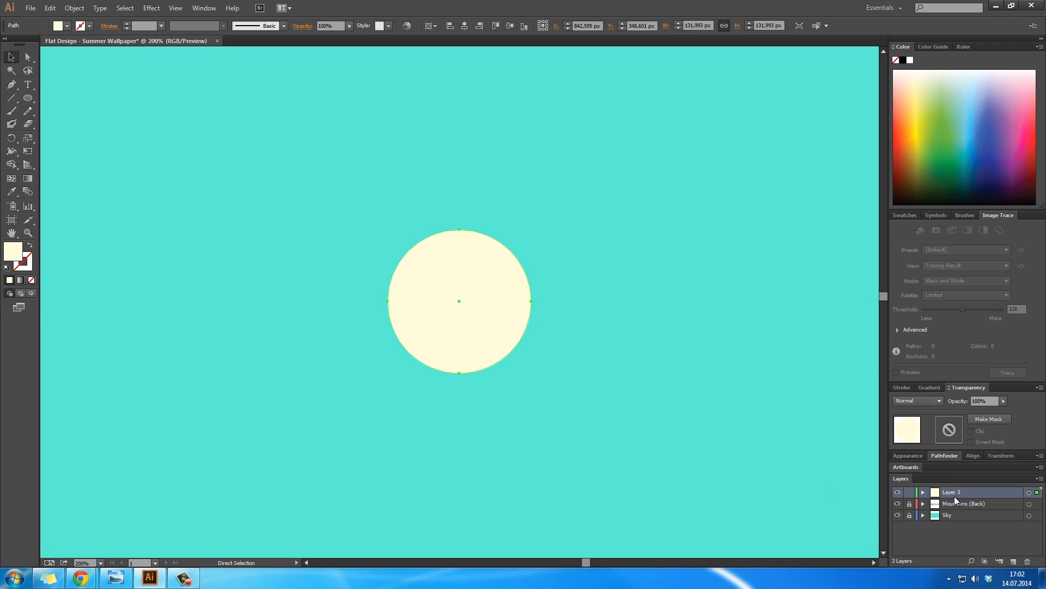
Rename the circle's layer as Sun and deselect the circle
double_click(956, 492)
type("Sun")
key("Return")
left_click(562, 337)
Draw an 83.5 x 214.5 px rectangle left of the circle and make it an isosceles triangle by removing one upper anchor and centering the other
left_click_drag(28, 98, 65, 98)
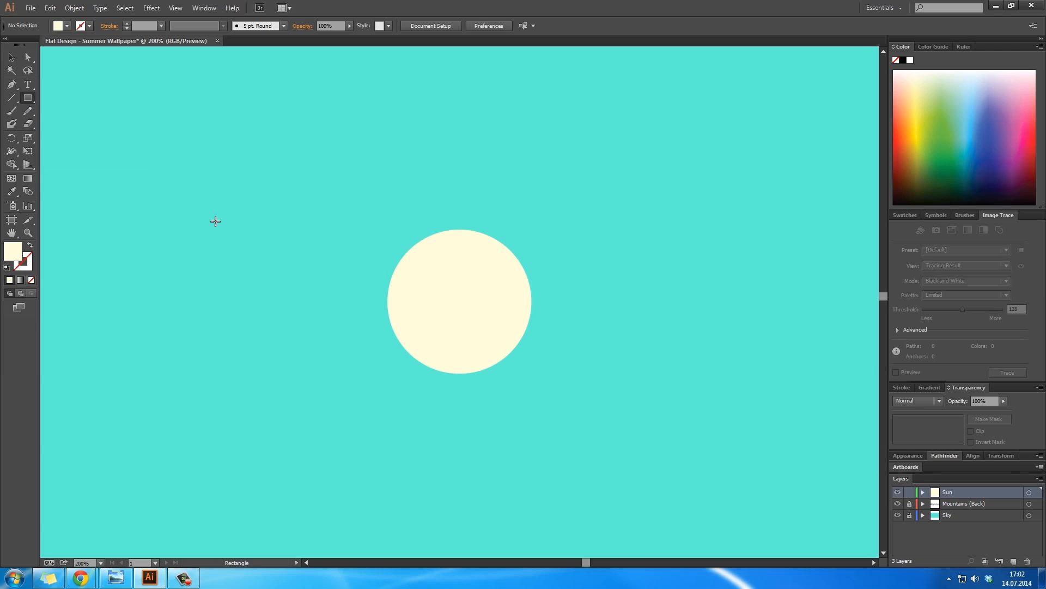
left_click_drag(197, 191, 288, 425)
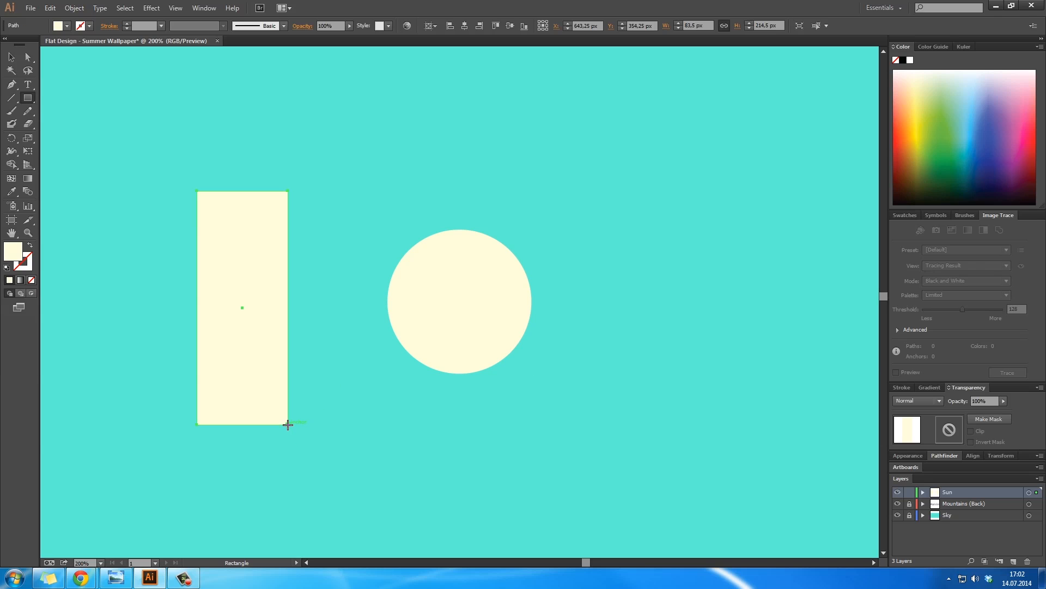
key("p")
left_click(197, 191)
key("a")
left_click(288, 191)
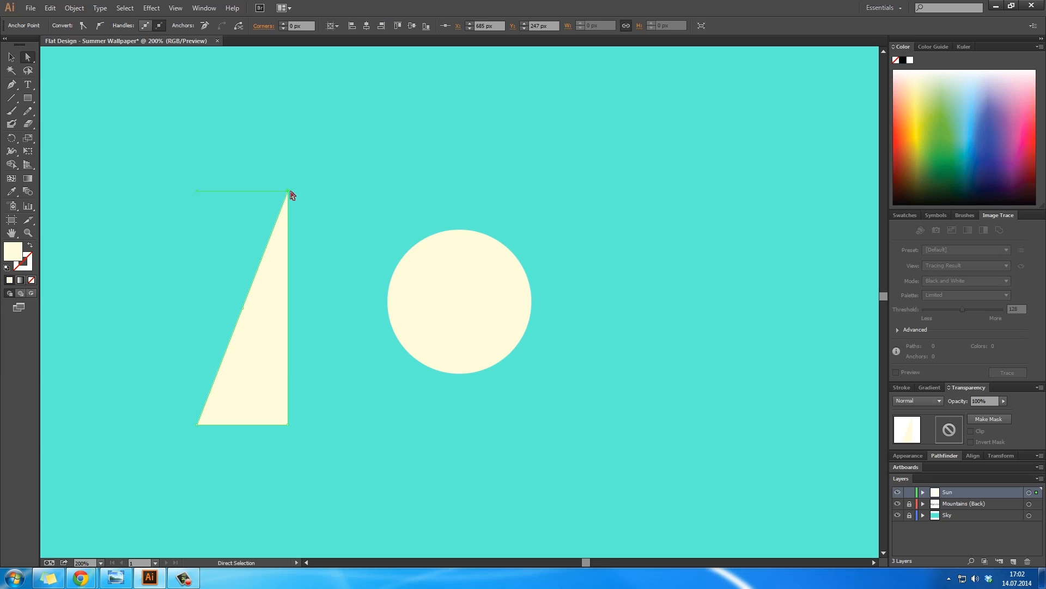
left_click_drag(287, 191, 242, 191)
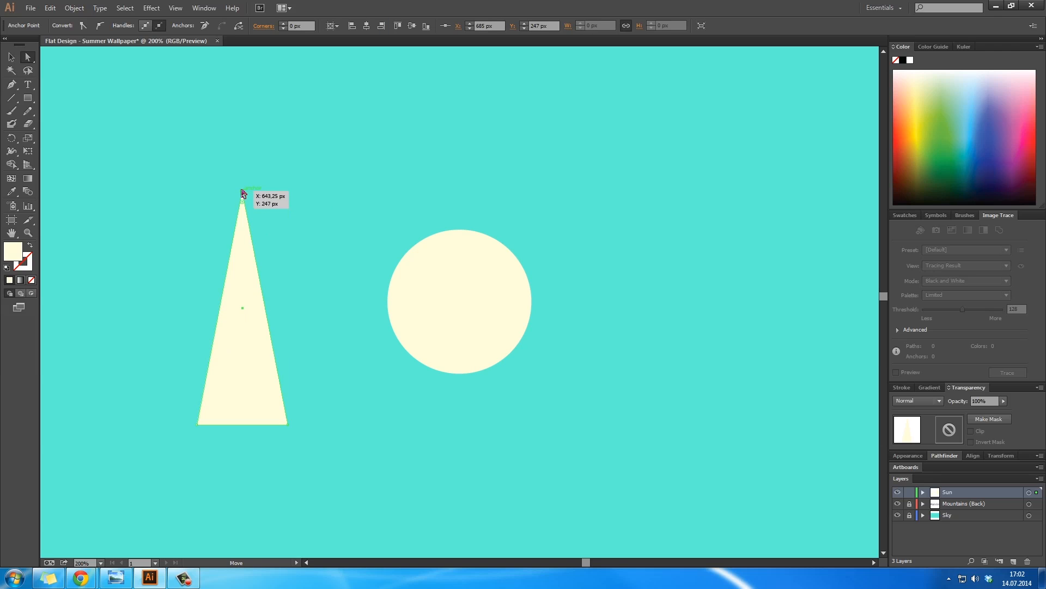
Fill the triangle with soft yellow #FFF992 and deselect it
double_click(14, 252)
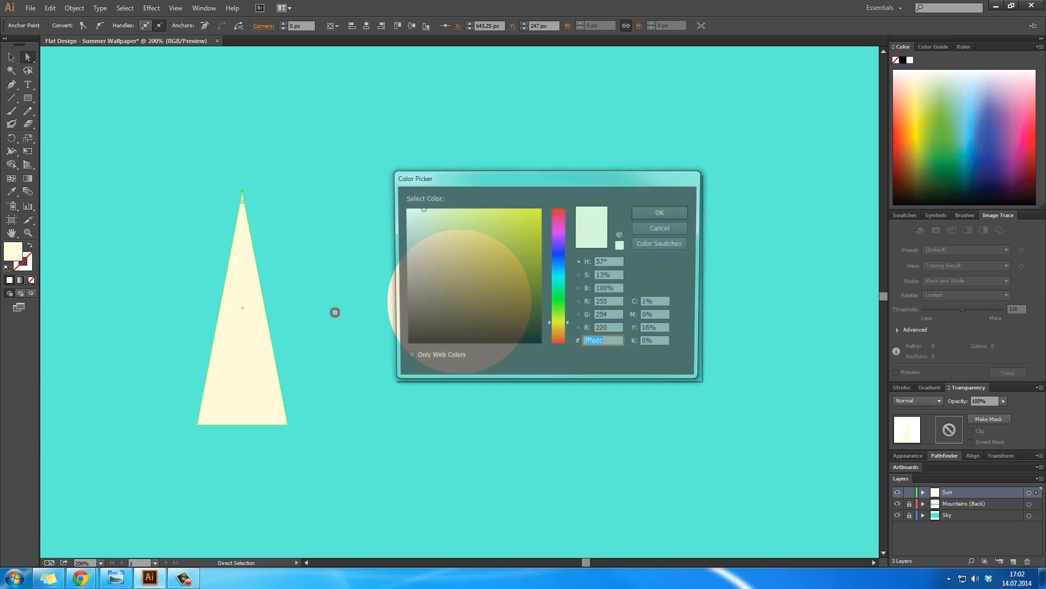
mouse_move(483, 254)
left_mouse_down()
mouse_move(446, 206)
mouse_move(463, 203)
left_mouse_up()
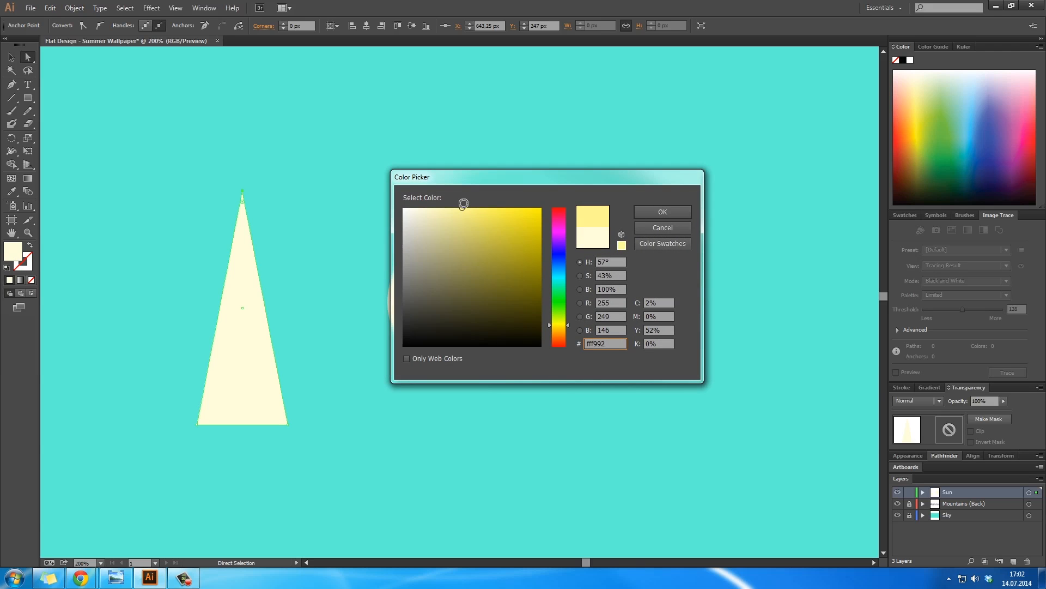
left_click(671, 214)
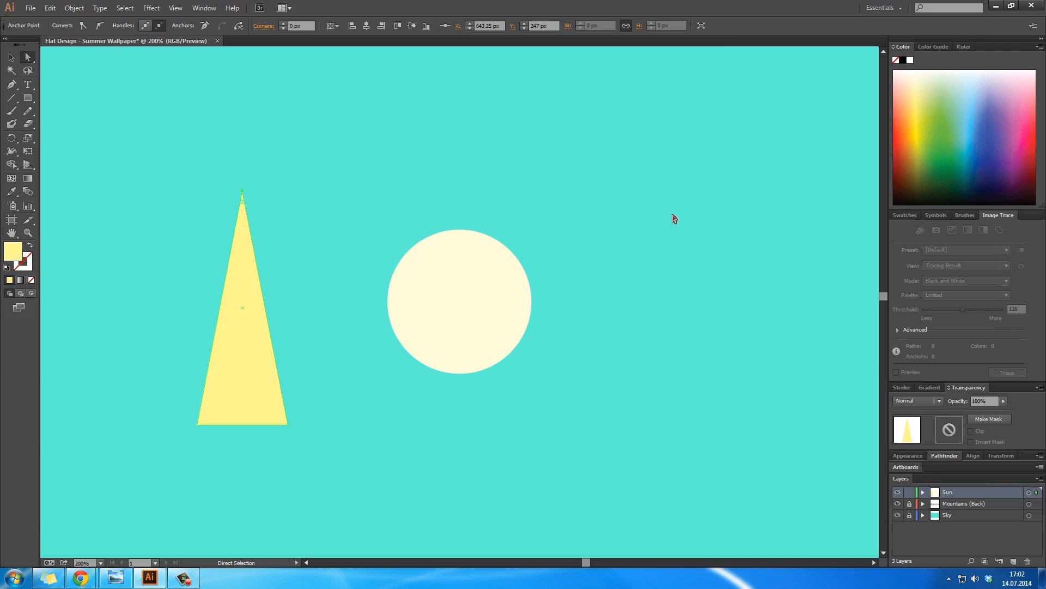
left_click(646, 252)
Move the yellow triangle above the cream circle, centered on it, with its base overlapping the circle
key("h")
scroll(414, 283, "down", 1)
left_click_drag(455, 301, 418, 234)
key("v")
left_click_drag(419, 235, 423, 236)
left_click(514, 285)
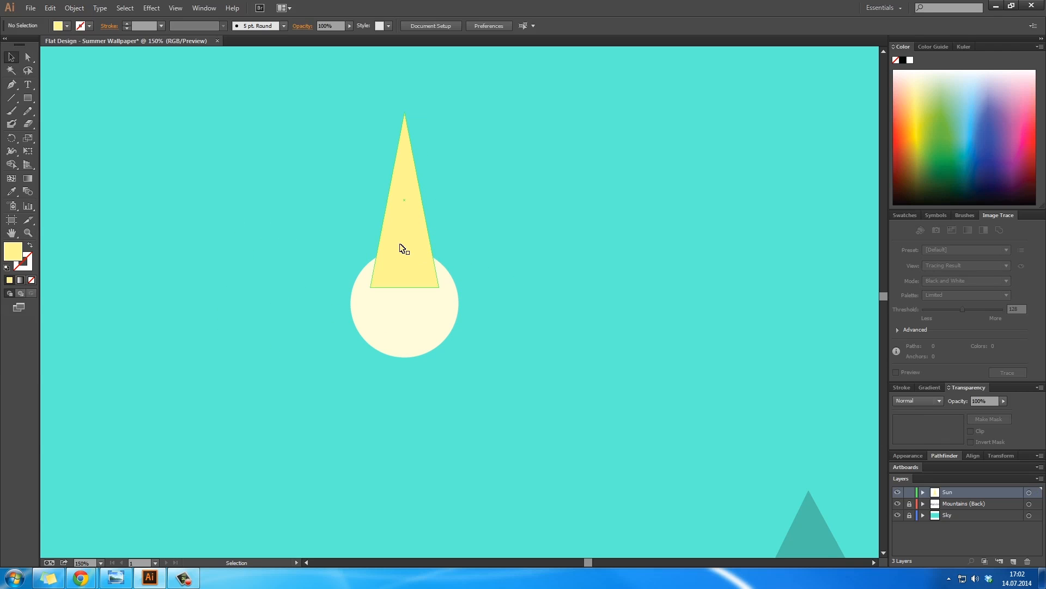
Scale the triangle down proportionally to about 136 px tall and center its base over the circle's upper edge
left_click(421, 221)
left_click(476, 220)
left_click(420, 240)
left_click(418, 283)
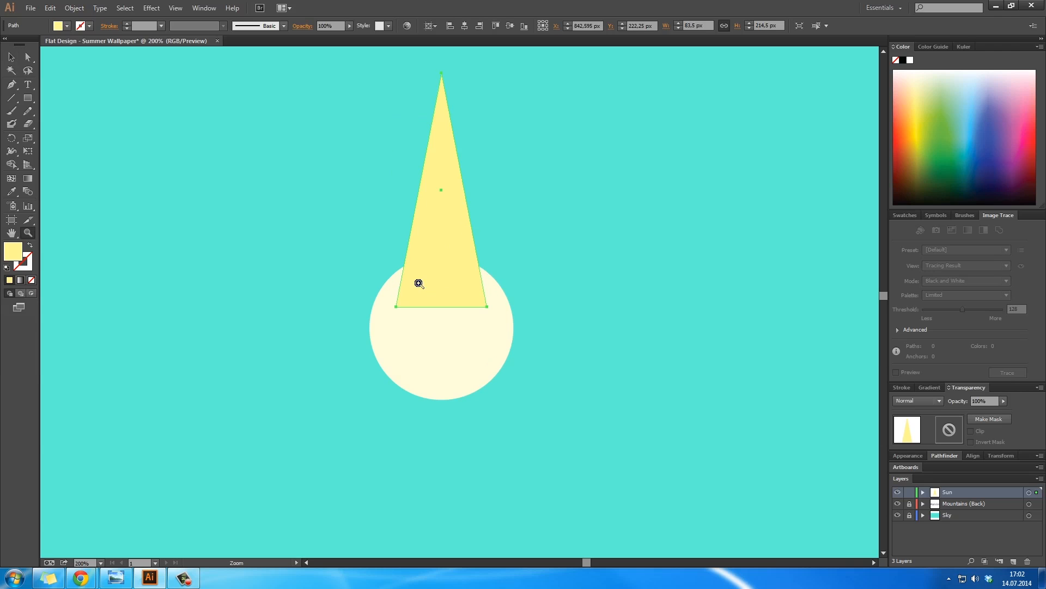
left_click(472, 229)
left_click_drag(472, 229, 400, 304)
key("v")
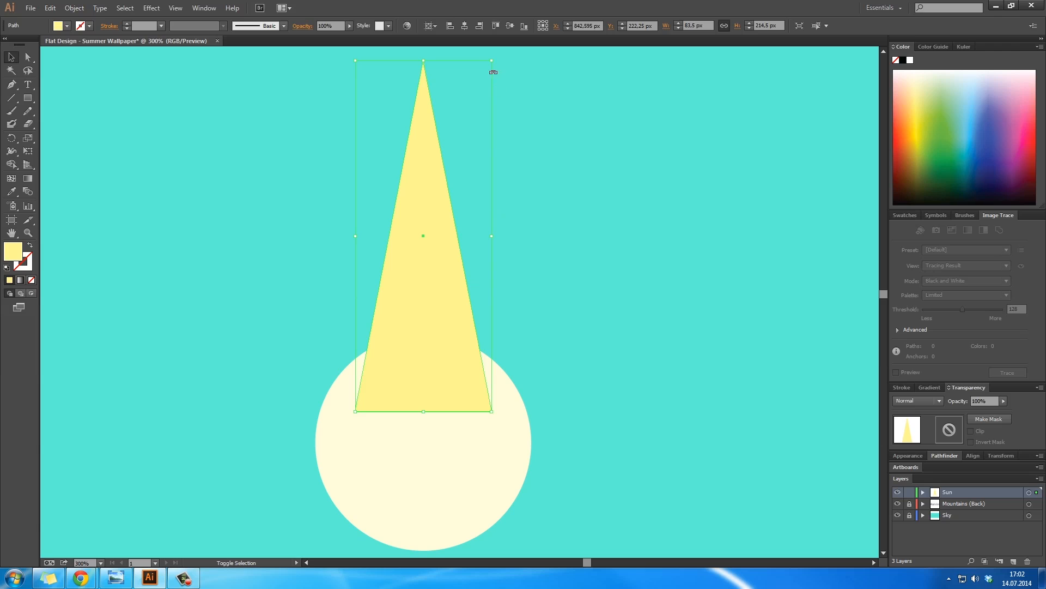
left_click_drag(493, 62, 467, 81)
left_click_drag(428, 295, 474, 227)
left_click(551, 284)
key("z")
left_click(494, 288, "alt")
left_click(494, 287, "alt")
left_click(493, 288, "alt")
key("h")
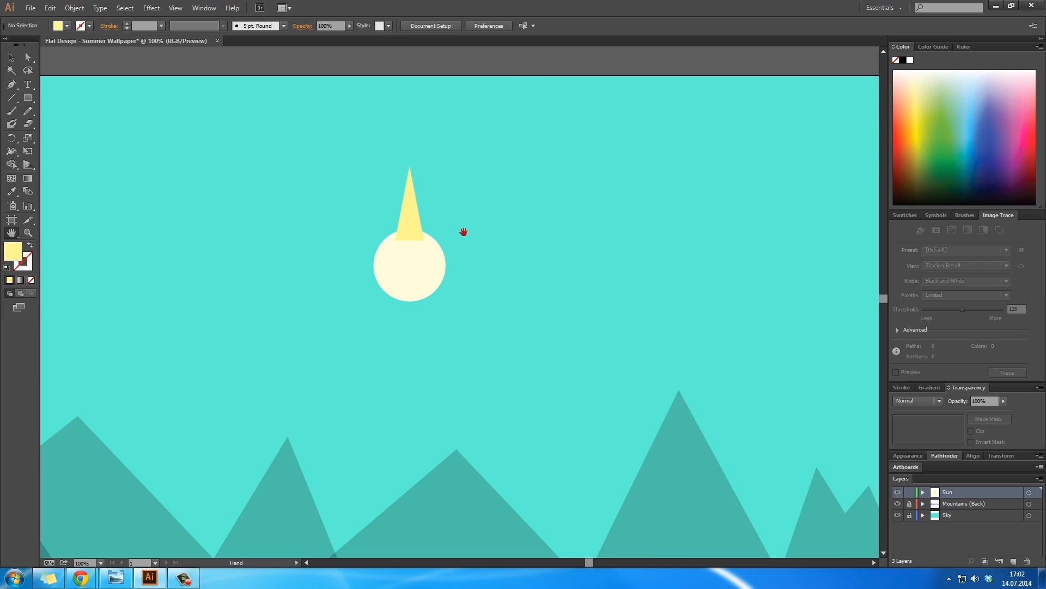
Nudge the triangle's lower-left anchor five steps inward to narrow its base
key("z")
left_click(398, 226)
left_click(465, 275)
left_click(464, 274)
key("h")
left_click_drag(477, 383, 469, 332)
key("v")
key("a")
left_click(428, 390)
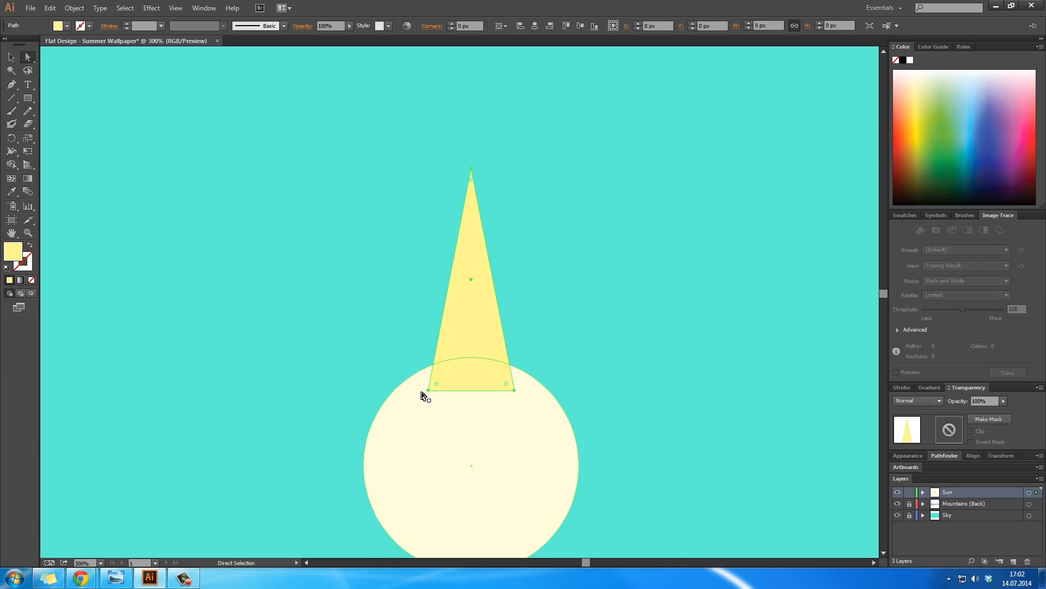
key("Right")
key("Right")
key("Right")
key("Right")
key("Right")
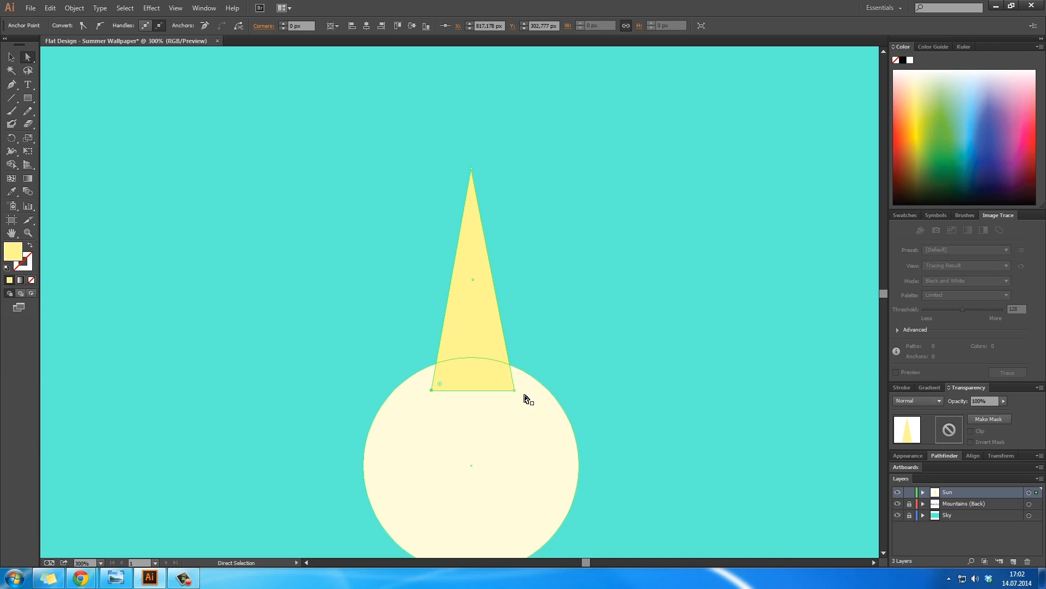
Nudge the triangle's lower-right anchor five steps inward, making the triangle about 43 px wide
left_click(513, 390)
key("Left")
key("Left")
key("Left")
key("Left")
key("Left")
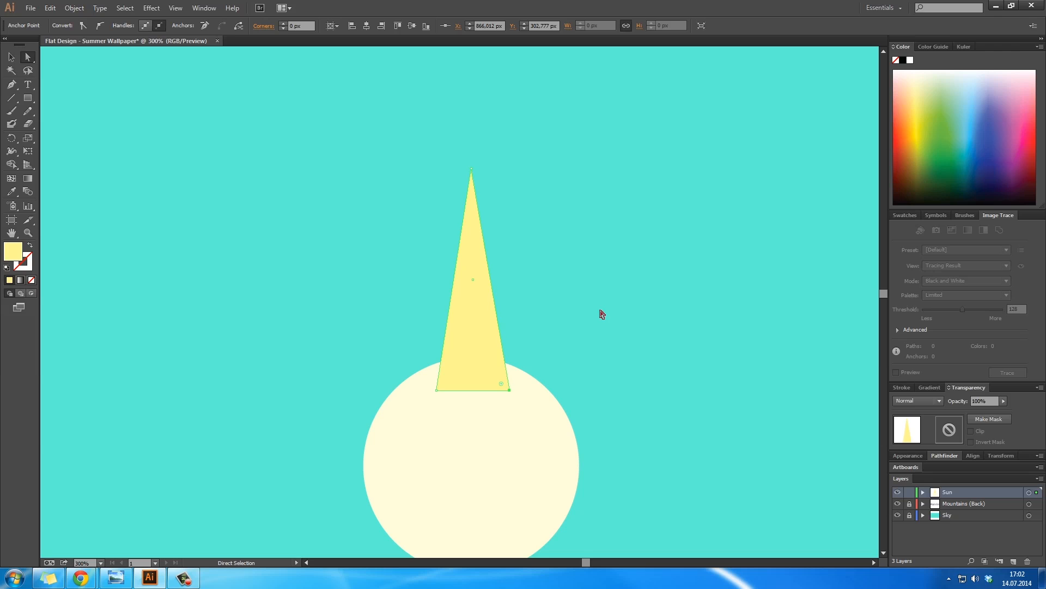
left_click(600, 310)
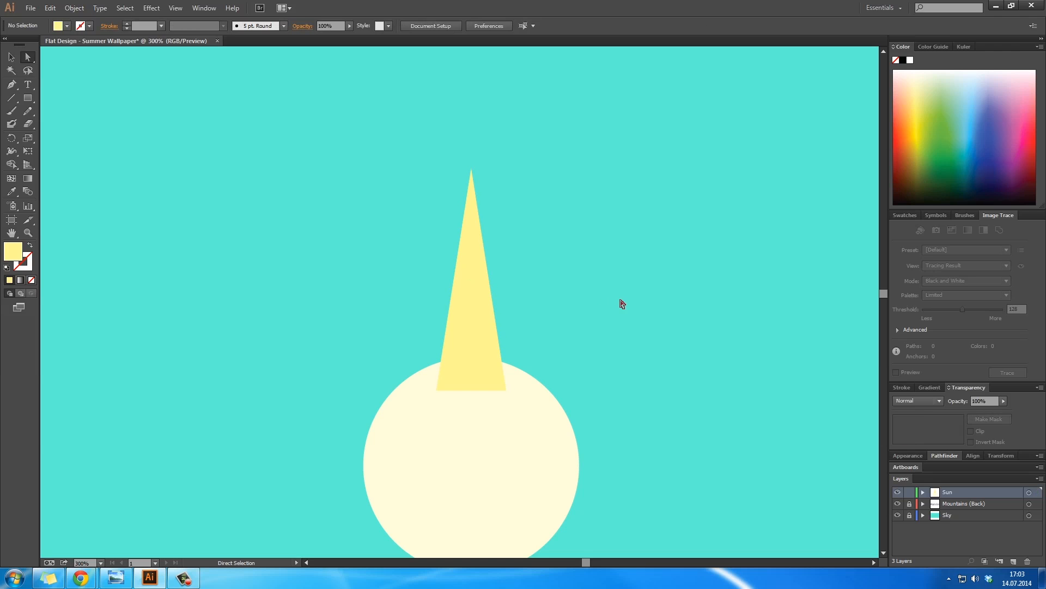
Raise the narrowed triangle so its base only slightly overlaps the circle's upper edge
key("z")
left_click(529, 302, "alt")
key("space")
left_click_drag(528, 303, 530, 283)
mouse_move(432, 260)
left_mouse_down()
mouse_move(433, 248)
mouse_move(430, 265)
left_mouse_up()
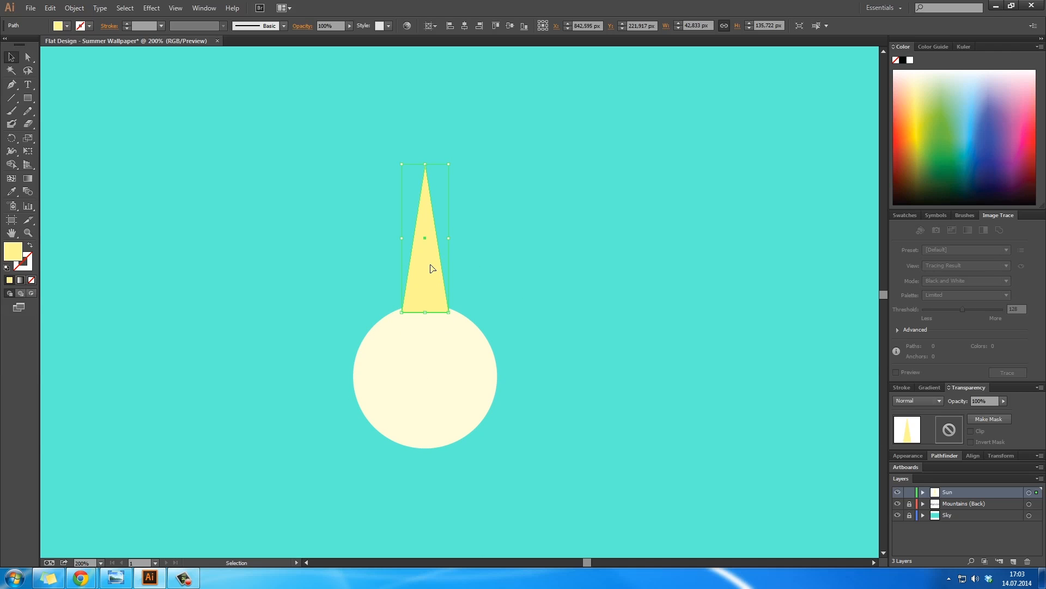
Create a copy of the triangle rotated by 360/12 degrees about the circle's center with the Rotate tool
key("r")
right_click(424, 377)
key("Escape")
key("v")
key("r")
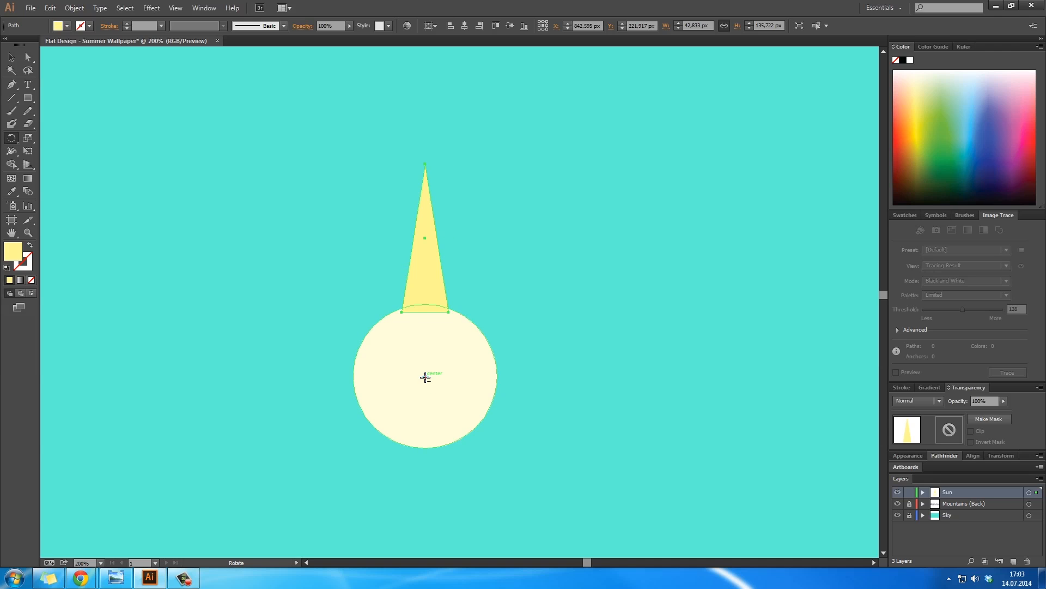
left_click(425, 377, "alt")
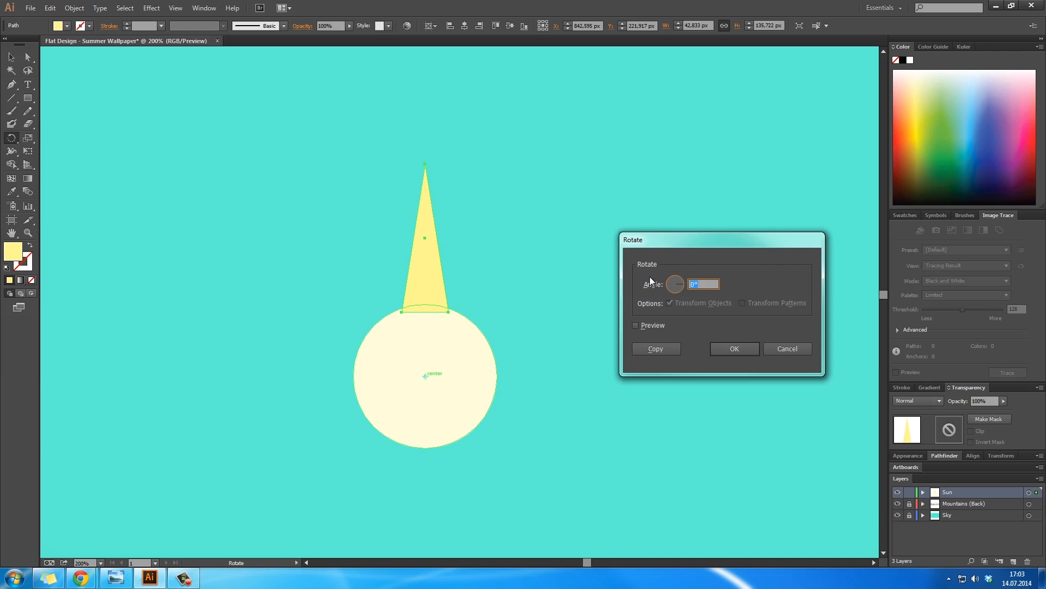
left_click_drag(675, 240, 660, 209)
left_click(634, 294)
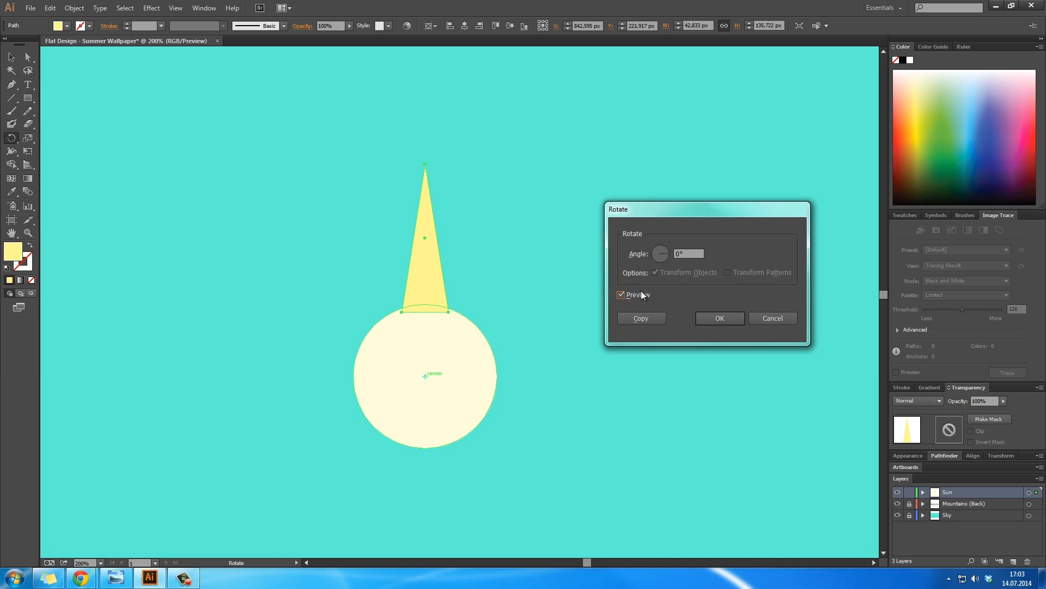
left_click(689, 252)
type("360/12")
left_click(642, 318)
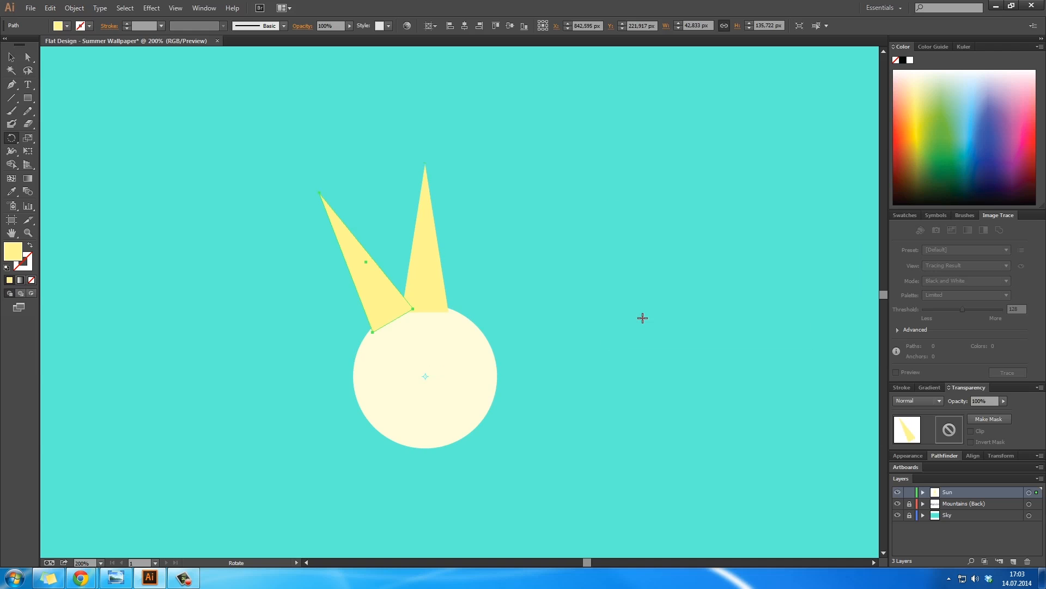
Repeat the rotated copy ten more times to complete a ring of twelve rays around the circle, then deselect
left_click(152, 8)
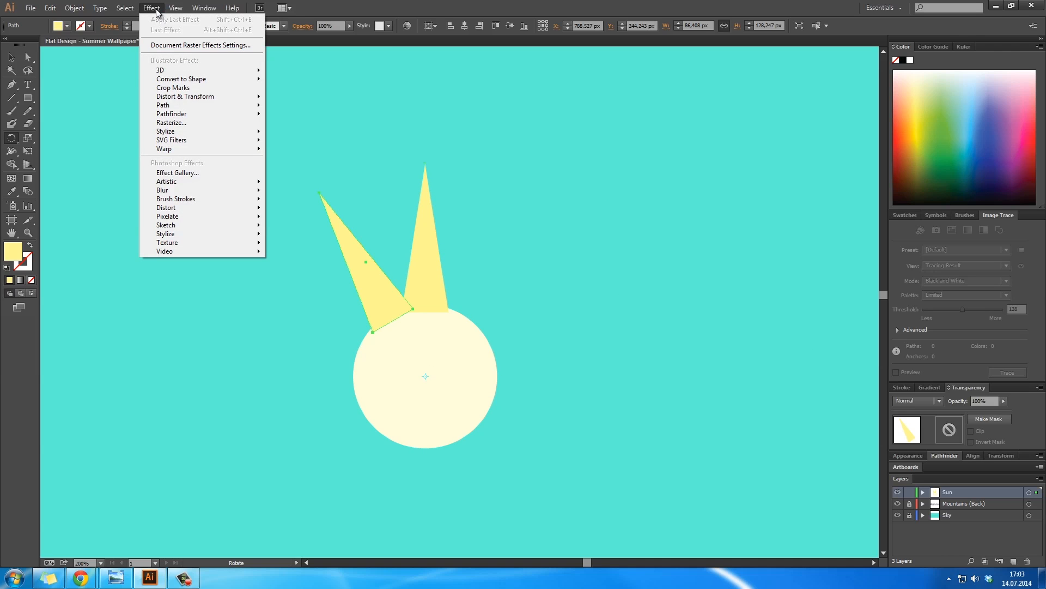
left_click(384, 4)
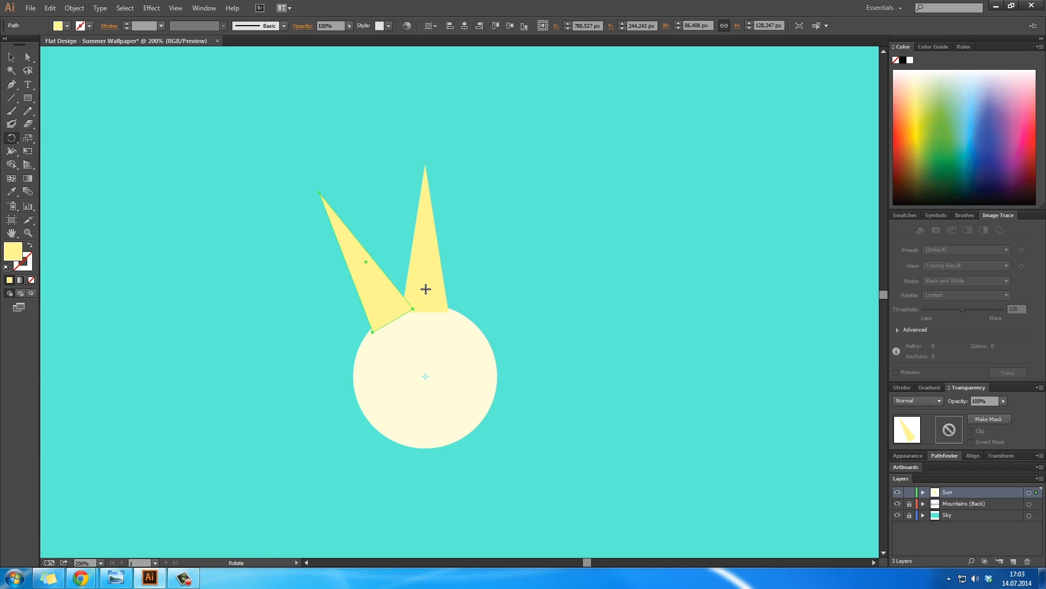
key("ctrl+d")
key("ctrl+d")
key("ctrl+d")
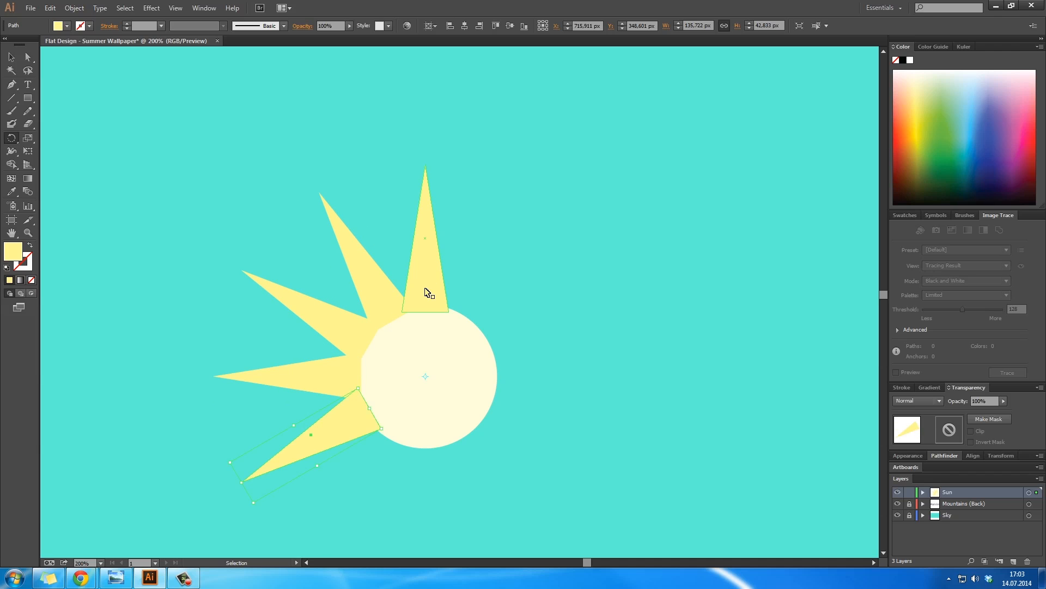
key("ctrl+d")
key("ctrl+d")
key("ctrl+d")
key("ctrl+d")
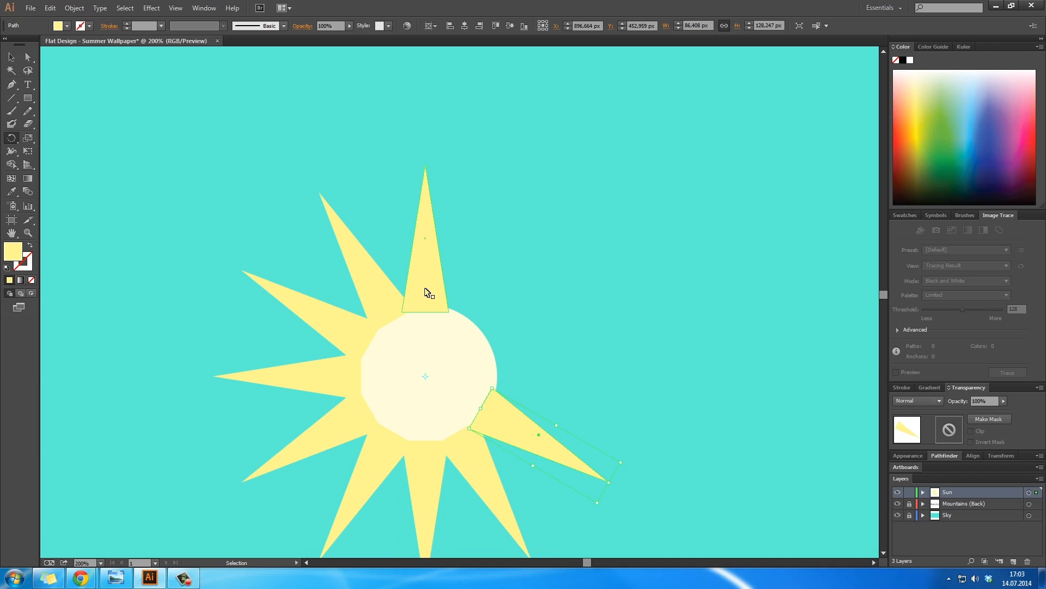
key("ctrl+d")
key("ctrl+d")
key("ctrl+d")
key("a")
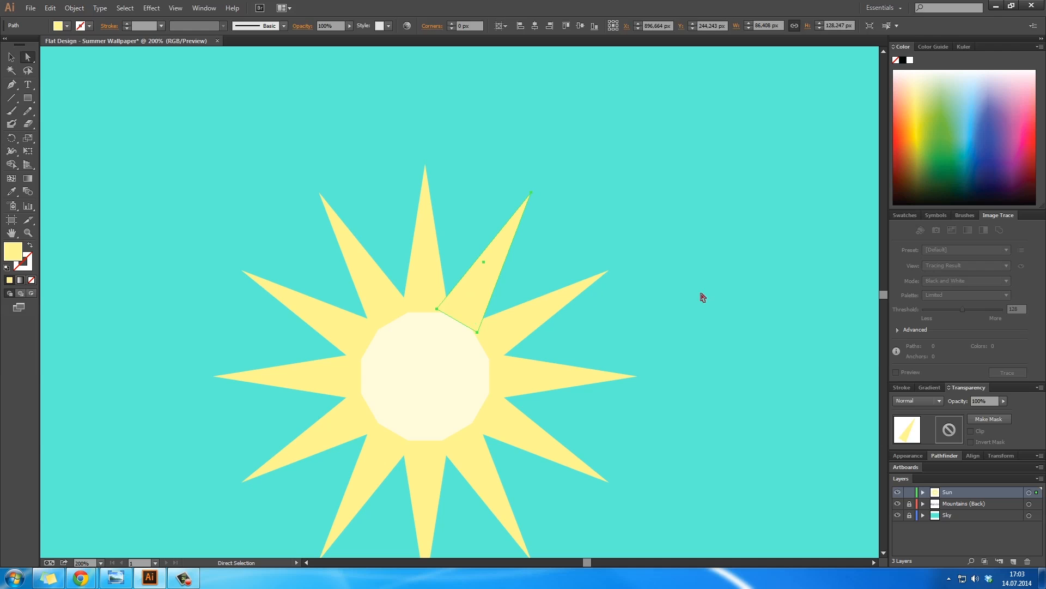
left_click(702, 297)
Select all twelve yellow rays without the circle and group them
key("z")
key("v")
left_click(495, 329)
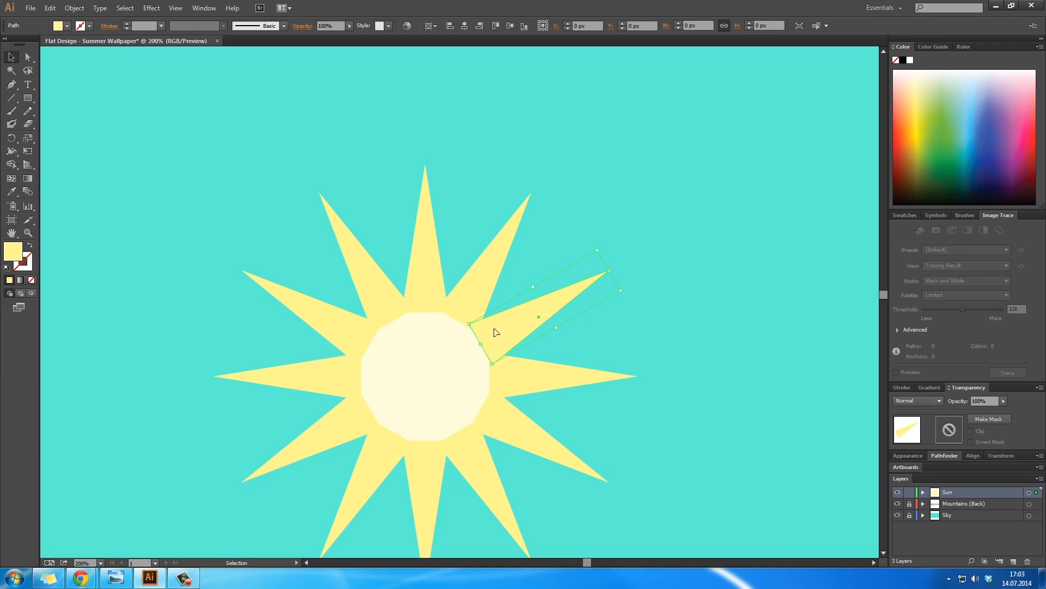
left_click(424, 278)
left_click(381, 290, "shift")
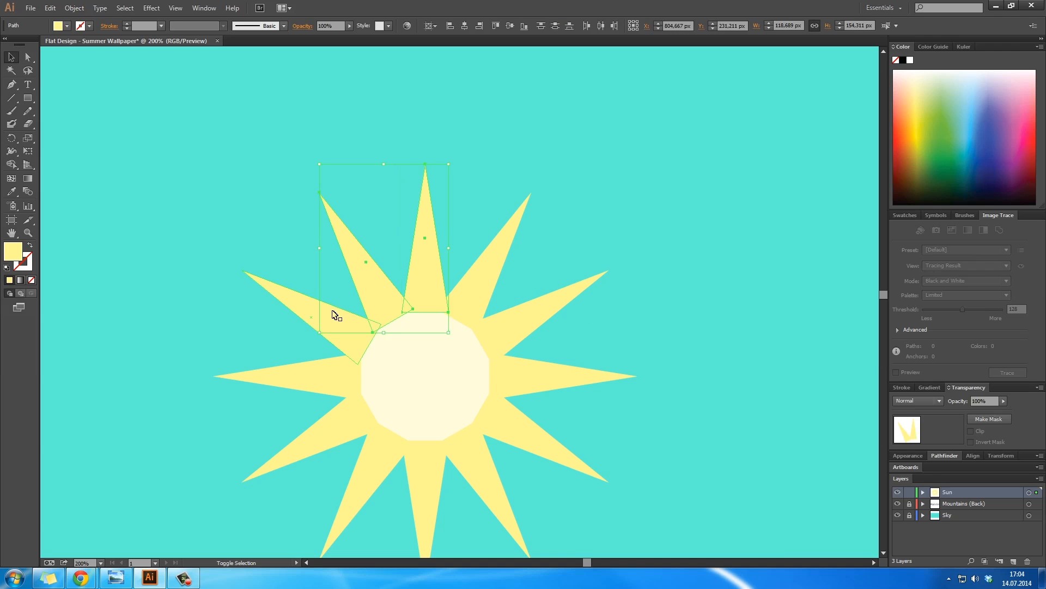
key("a")
left_click(326, 319)
left_click(373, 299, "shift")
key("v")
left_click(425, 283, "shift")
left_click(479, 280, "shift")
left_click(514, 364, "shift")
left_click(514, 421, "shift")
left_click(471, 463, "shift")
left_click(440, 463, "shift")
left_click(374, 455, "shift")
left_click(346, 418, "shift")
left_click(267, 375, "shift")
left_click(412, 338, "shift")
key("a")
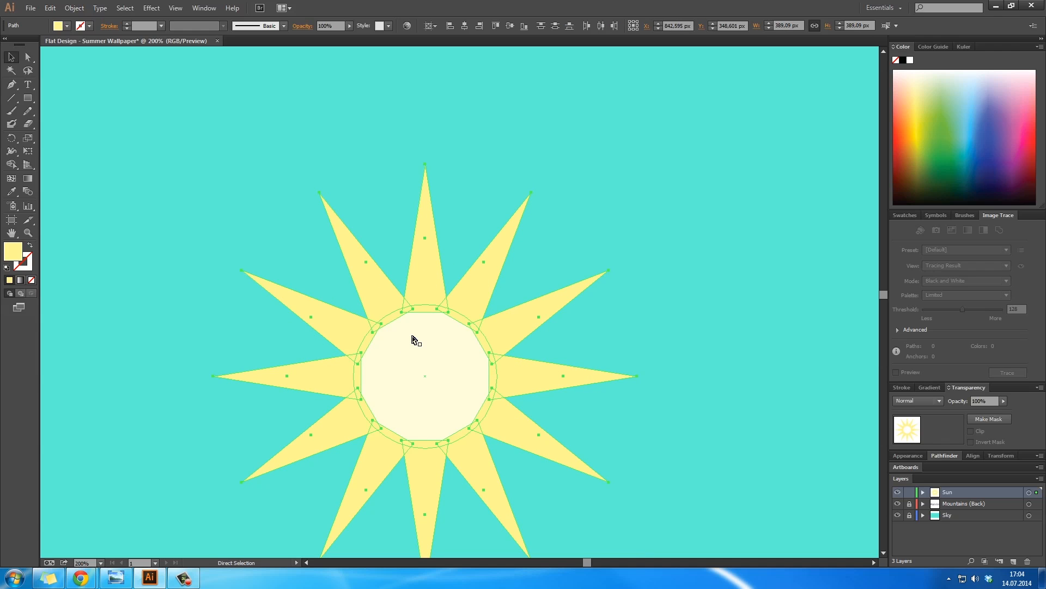
key("ctrl+g")
Send the ray group to the back, behind the cream circle, and deselect it
key("v")
right_click(432, 277)
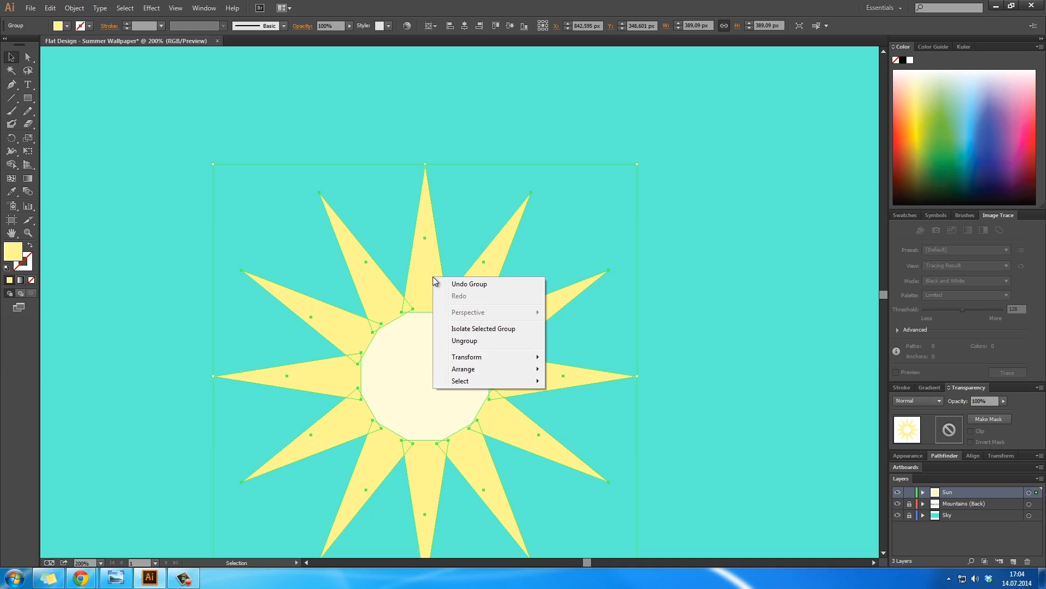
mouse_move(497, 369)
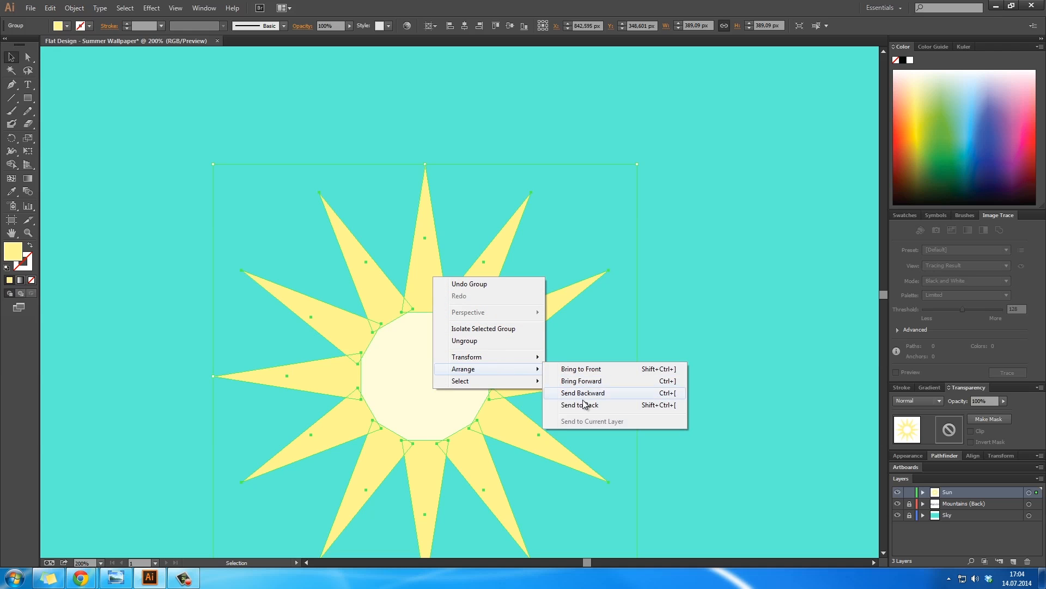
left_click(581, 407)
left_click(694, 374)
Enlarge the cream circle evenly from its center until it covers the inner corners between the rays
key("z")
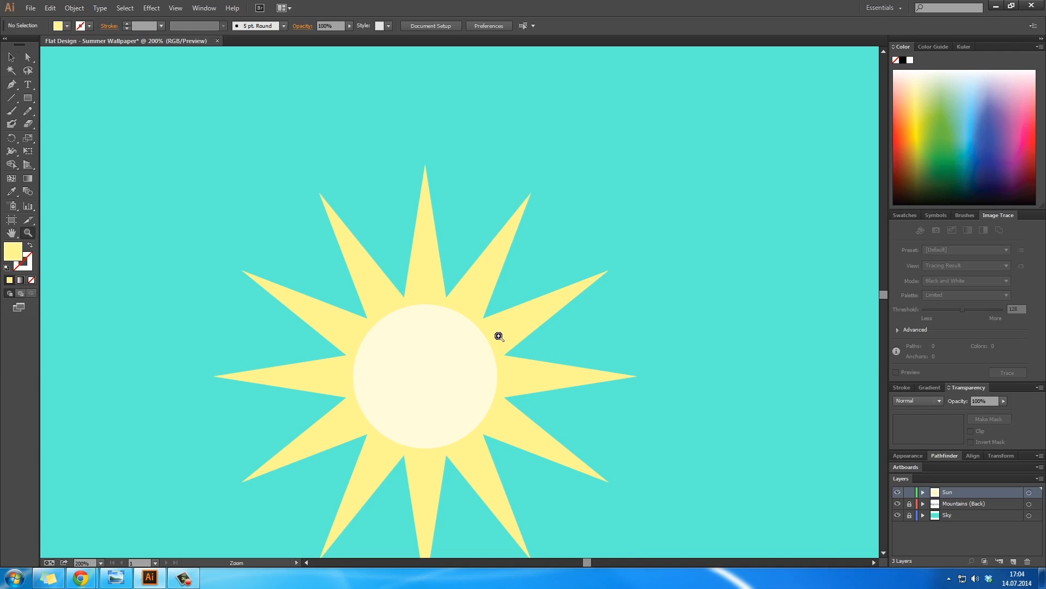
left_click(489, 315, "alt")
left_click(488, 315, "alt")
left_click(488, 315, "alt")
left_click(488, 315, "alt")
left_click_drag(488, 315, 484, 324)
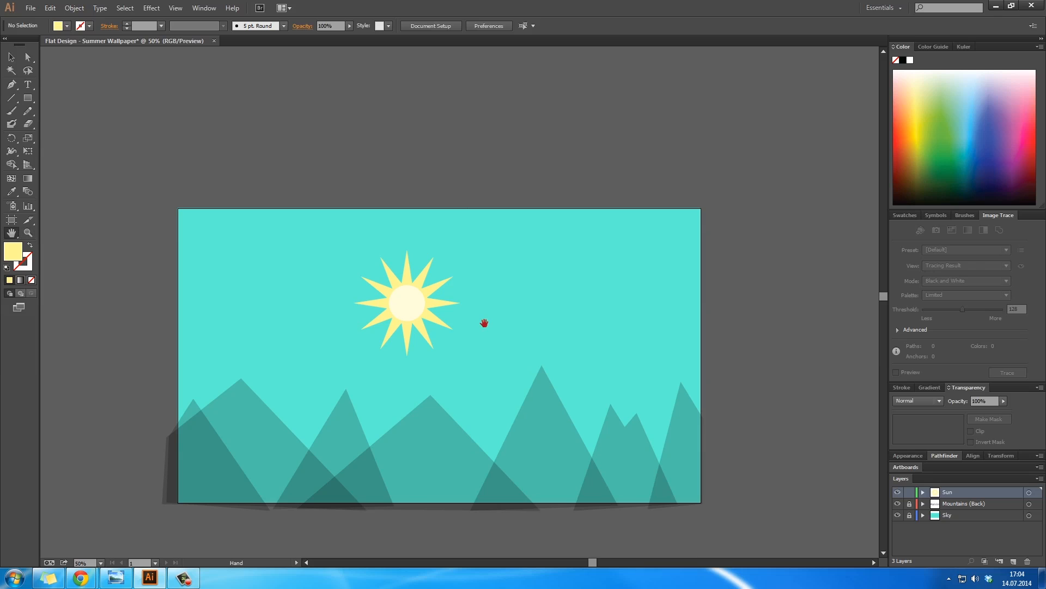
key("v")
key("z")
left_click(421, 301)
left_click(442, 302)
left_click(442, 302)
left_click(442, 302)
left_click(442, 302)
left_click_drag(543, 296, 420, 303)
key("v")
left_click(497, 338)
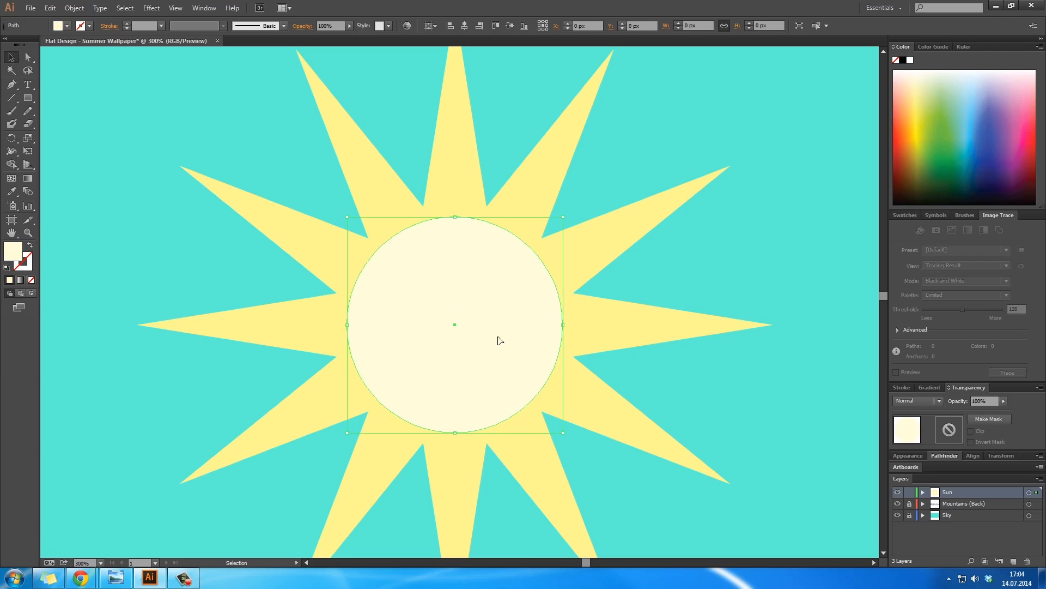
left_click_drag(561, 431, 597, 456)
left_click(715, 406)
Move the circle and rays together to the upper-left part of the sky and scale them to about 325 x 325 px
key("z")
left_click(557, 326, "alt")
left_click(556, 327, "alt")
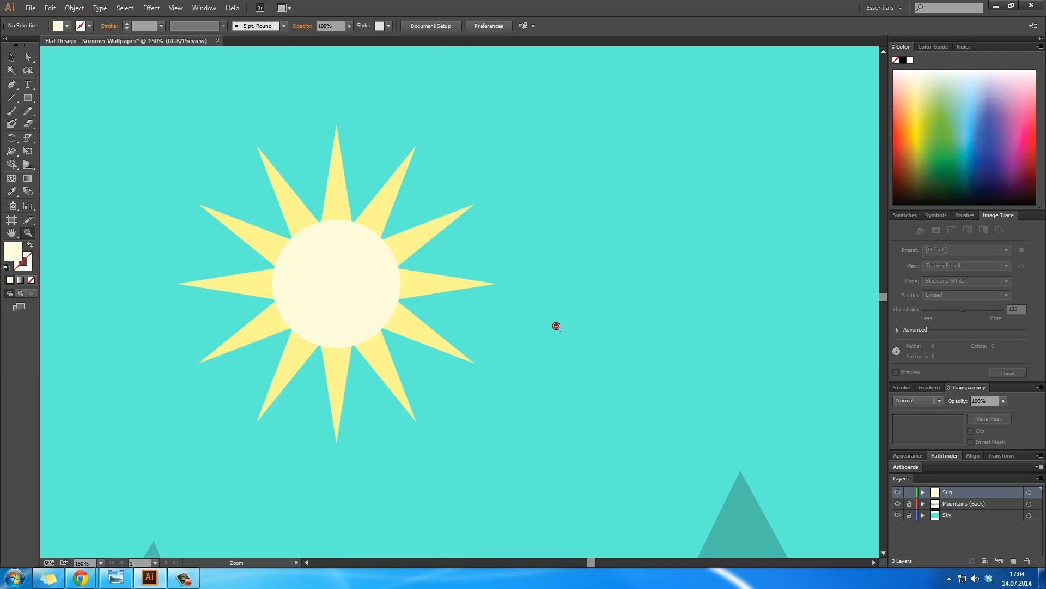
left_click(557, 327, "alt")
left_click_drag(464, 285, 543, 290)
left_click(416, 285, "alt")
left_click(415, 285, "alt")
left_click_drag(423, 271, 376, 253)
key("v")
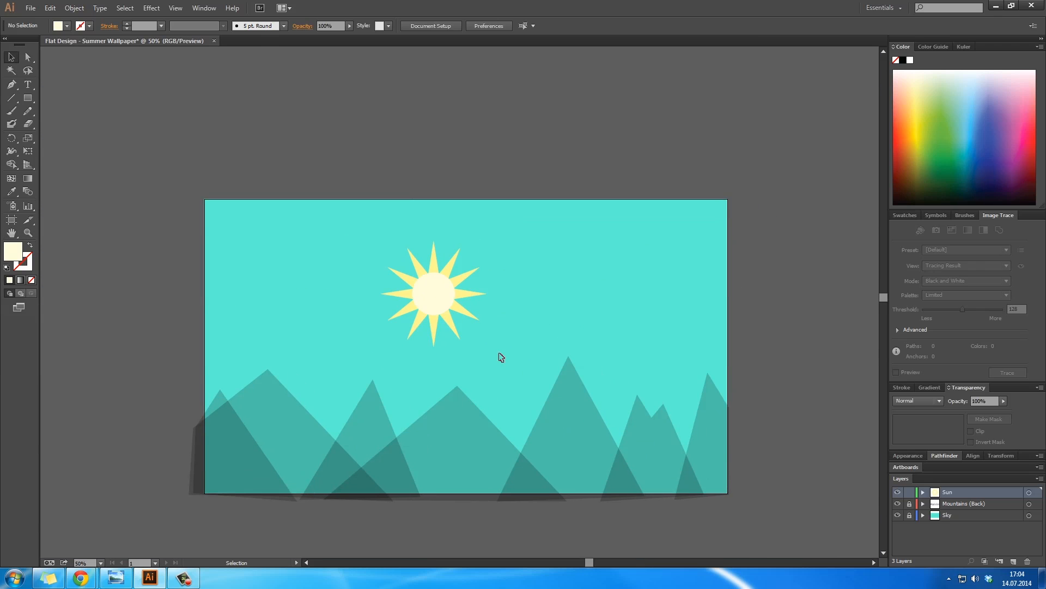
left_click_drag(430, 294, 312, 277)
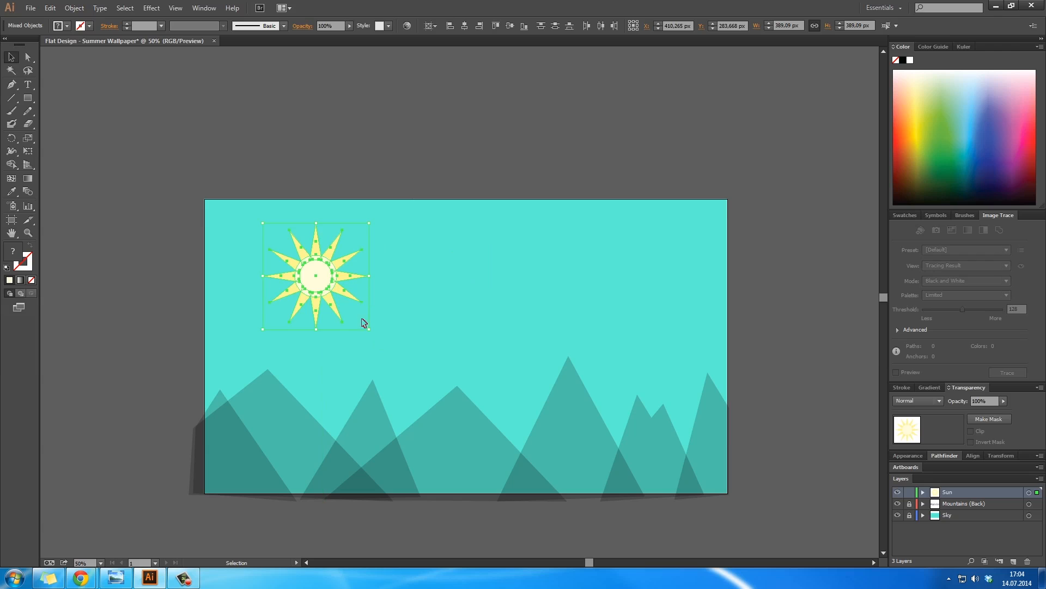
left_click_drag(368, 328, 361, 327)
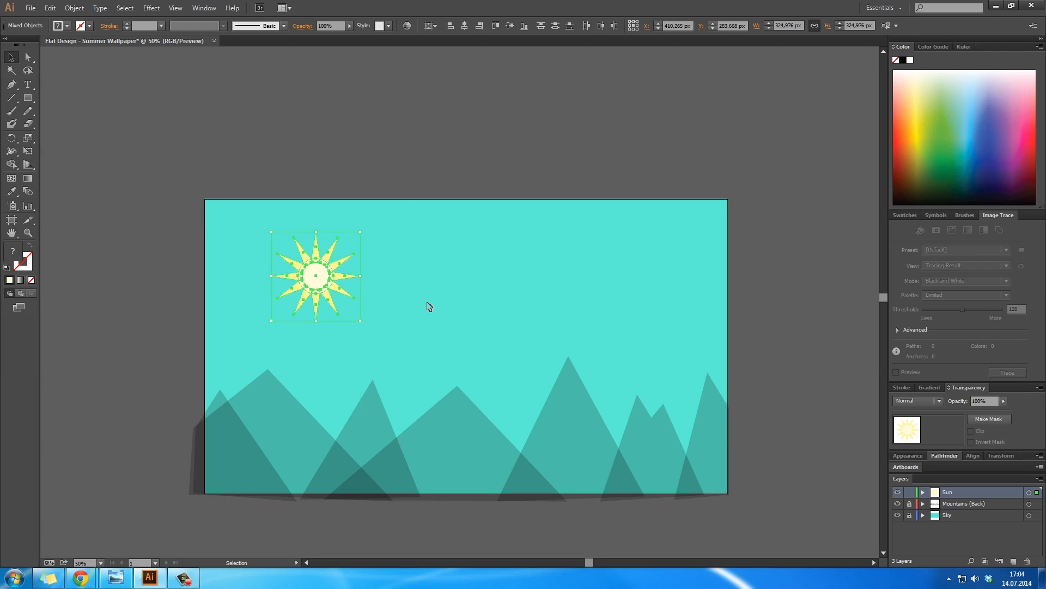
left_click(428, 304)
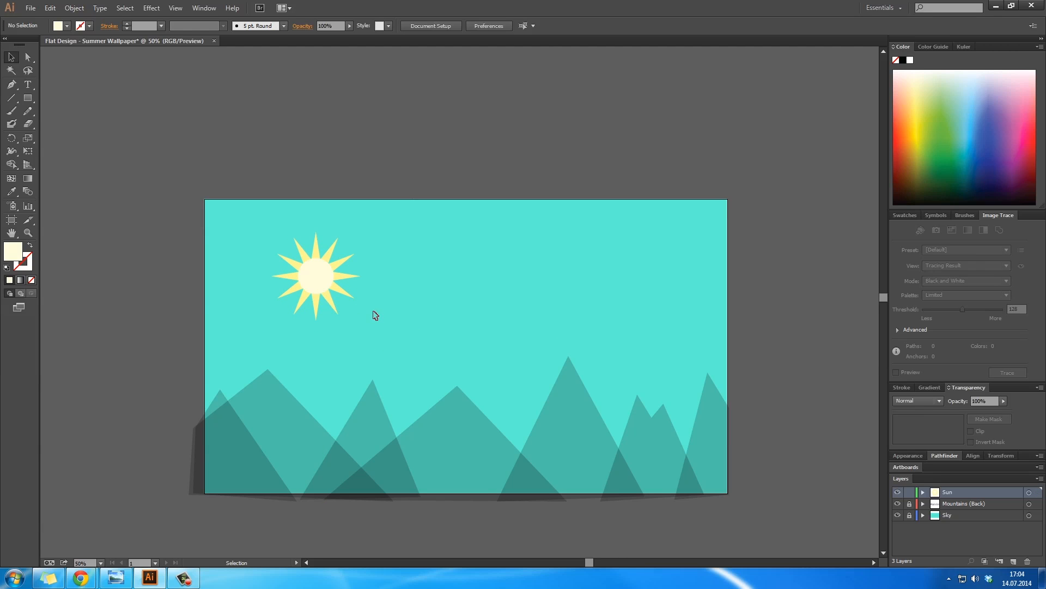
Lower the whole sun slightly in the sky and deselect it
mouse_move(327, 275)
left_mouse_down()
mouse_move(312, 299)
mouse_move(328, 291)
left_mouse_up()
left_click(367, 316)
left_click(312, 277)
left_click(458, 301)
left_click(415, 289)
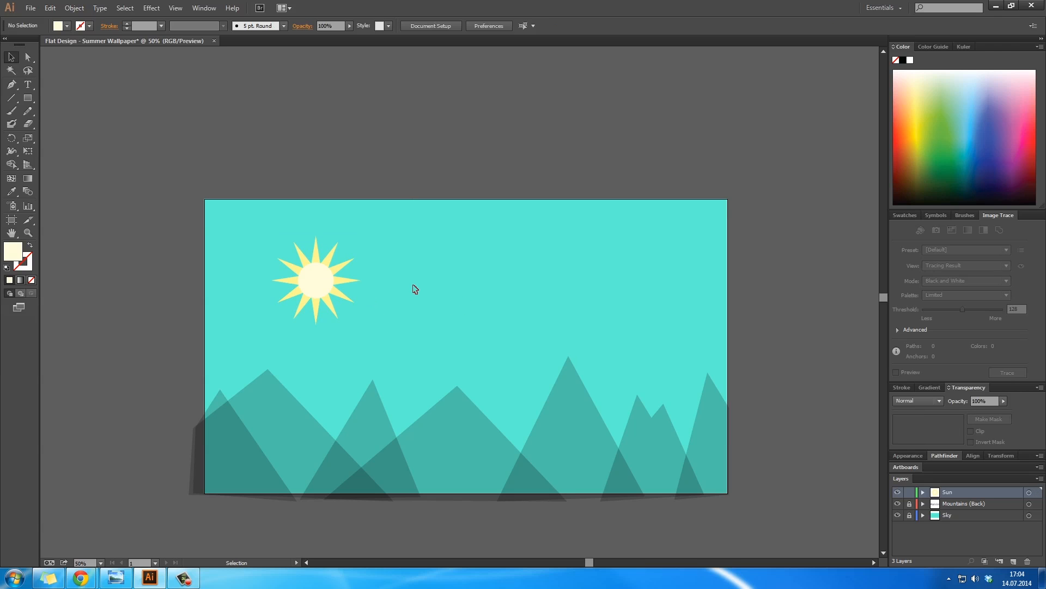
Lock the Sun layer and set the Pen tool's fill to a dark blue
left_click(911, 492)
key("h")
scroll(485, 381, "up", 1)
left_click_drag(485, 399, 453, 354)
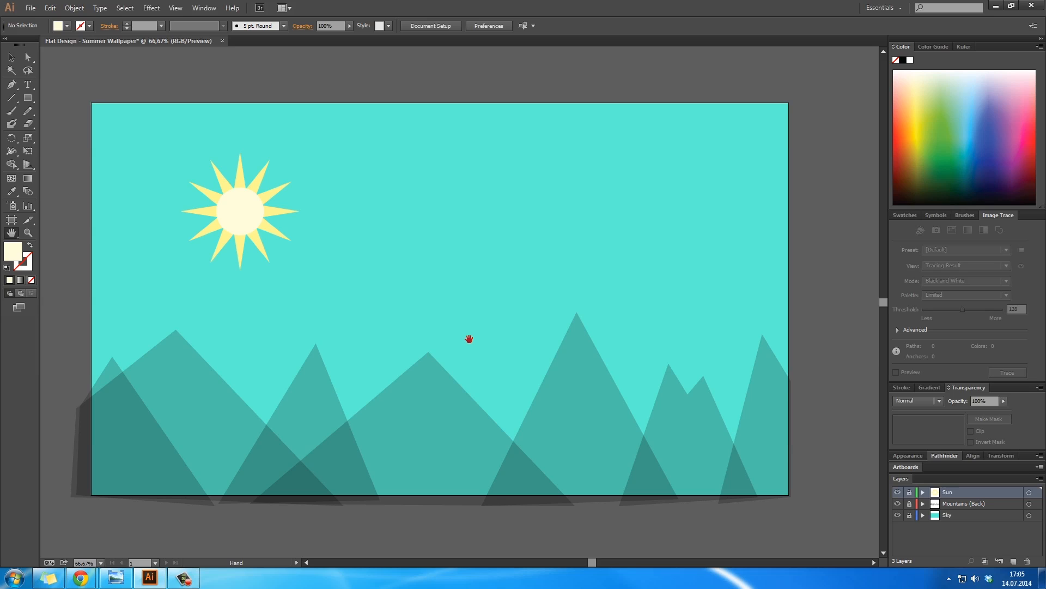
left_click_drag(472, 415, 482, 363)
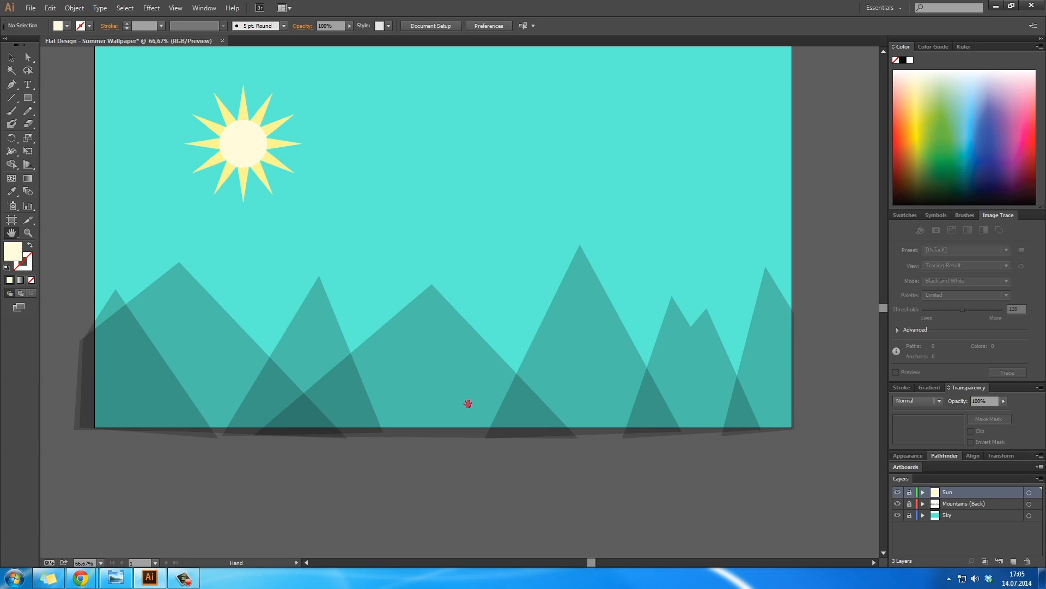
key("p")
double_click(16, 258)
left_click_drag(559, 280, 510, 271)
left_click(662, 212)
Create a new layer above the Sun layer and name it "Water"
left_click(1014, 561)
double_click(947, 491)
type("Water")
double_click(976, 492)
left_click(565, 335)
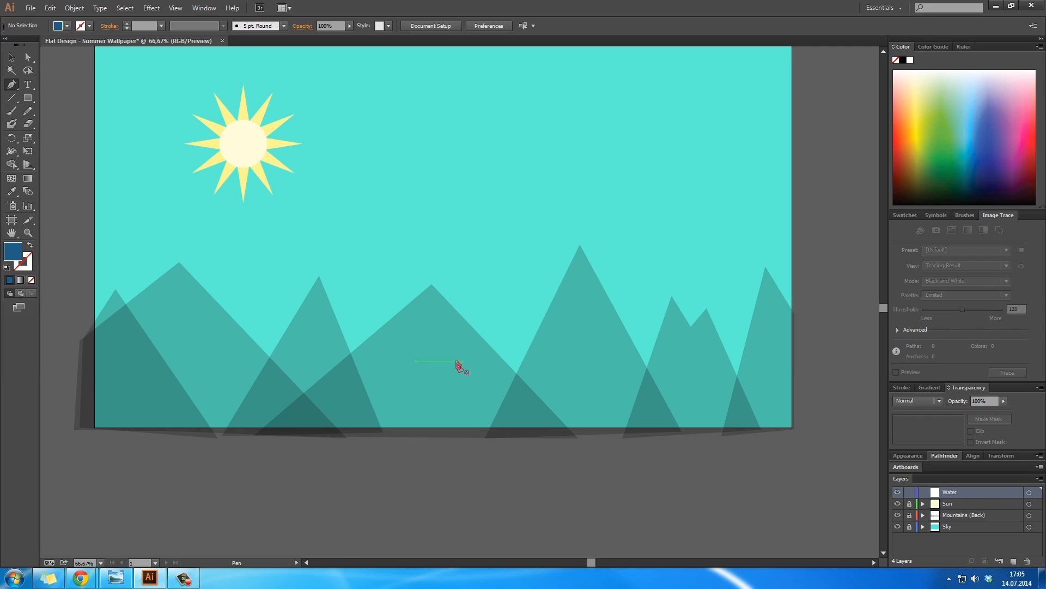
Draw a closed rectangular water strip about 1970 x 217 px across the artboard's lower edge, overlapping its sides, and deselect it
left_click(87, 388)
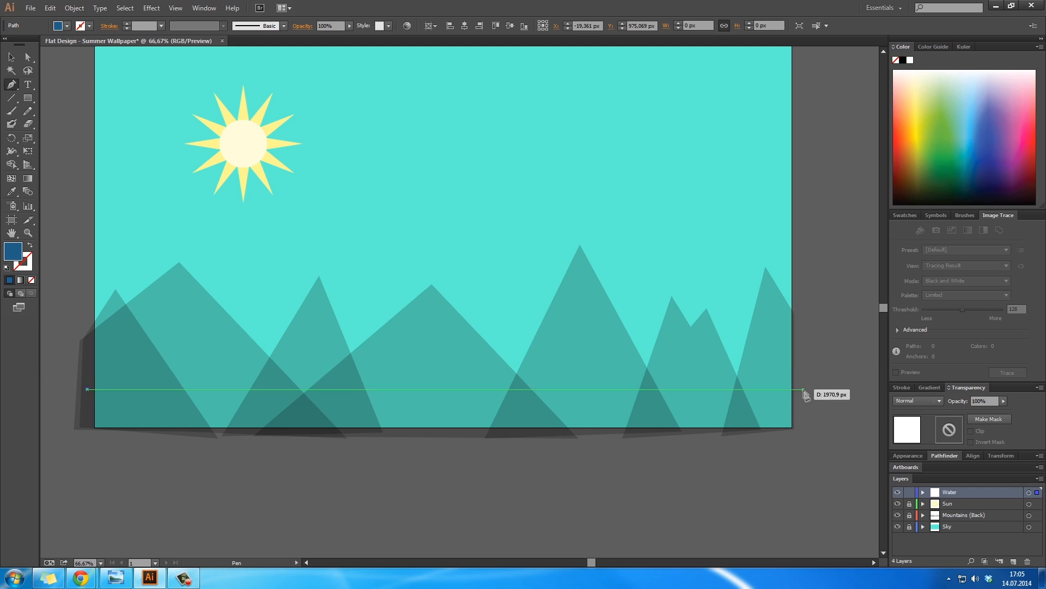
left_click(803, 389)
left_click(803, 467)
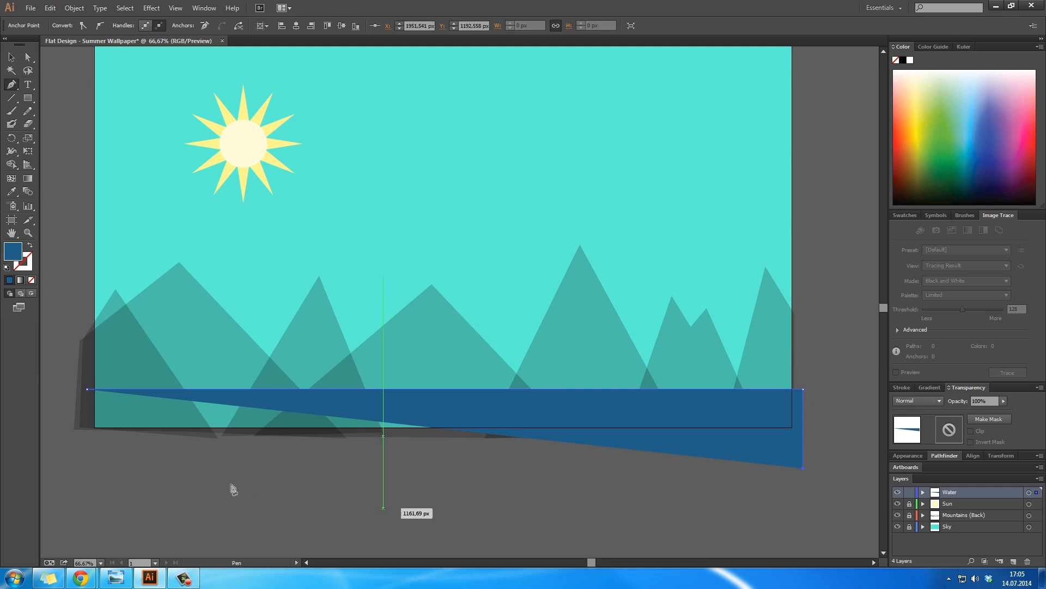
left_click(87, 467)
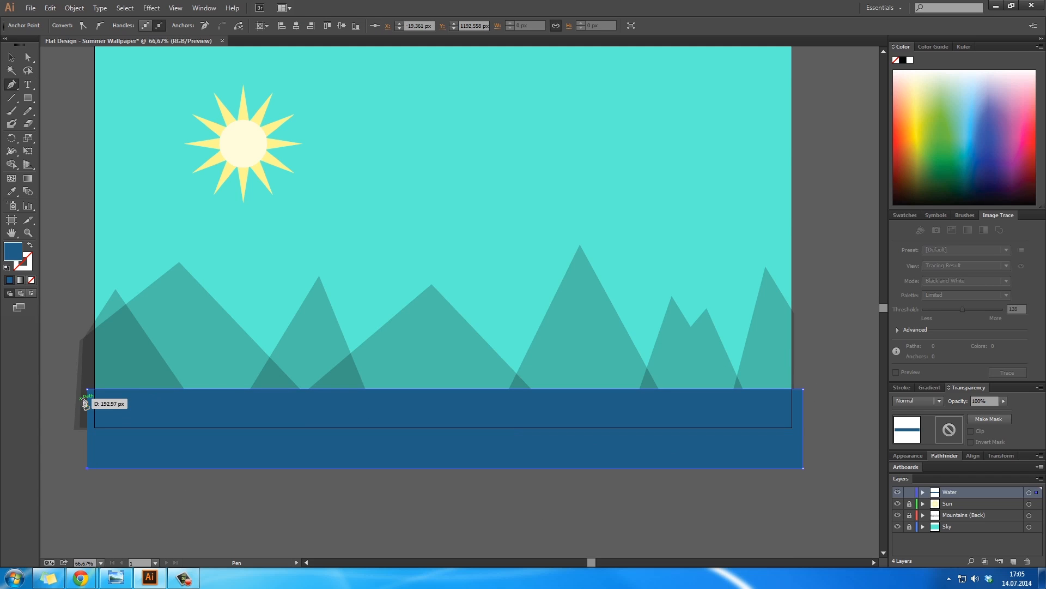
left_click(135, 495, "ctrl")
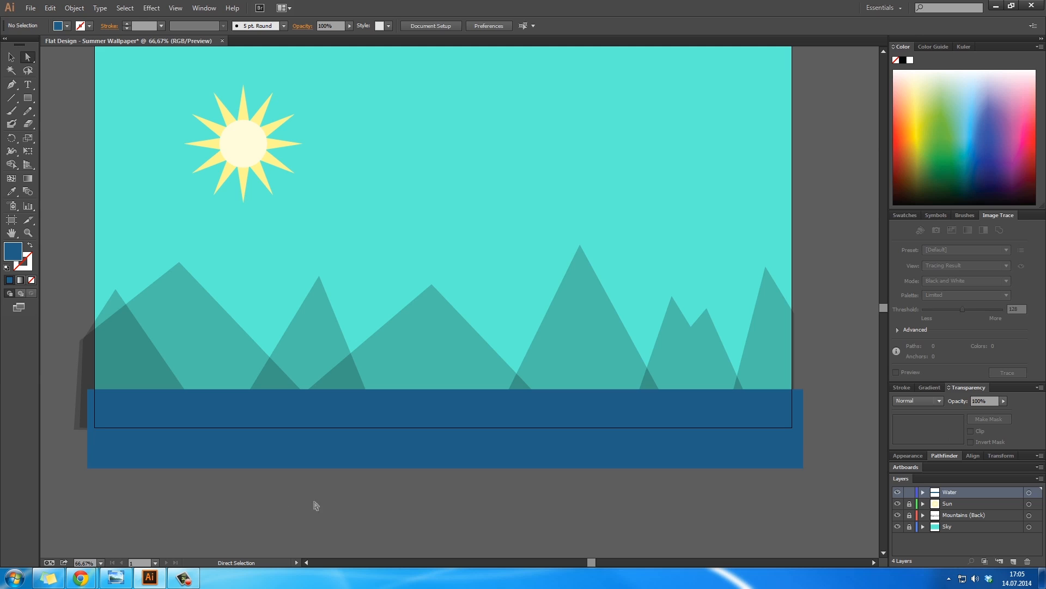
Pull the water strip's right edge in to the artboard's side and raise its lower edge to the artboard's bottom
left_click(802, 392)
left_click_drag(805, 403, 794, 404)
left_click_drag(813, 496, 95, 462)
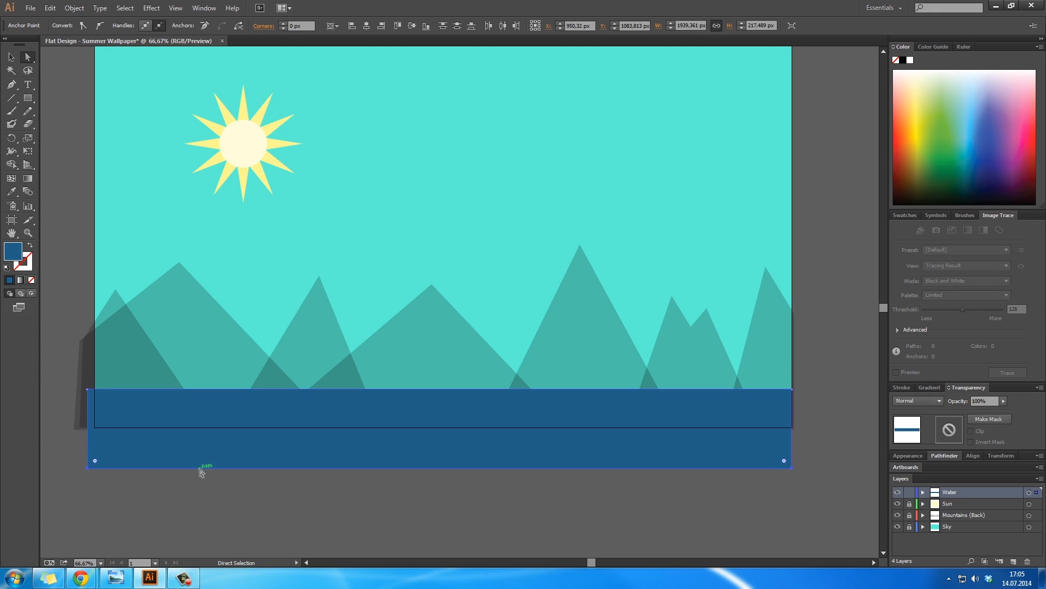
left_click_drag(203, 470, 200, 430)
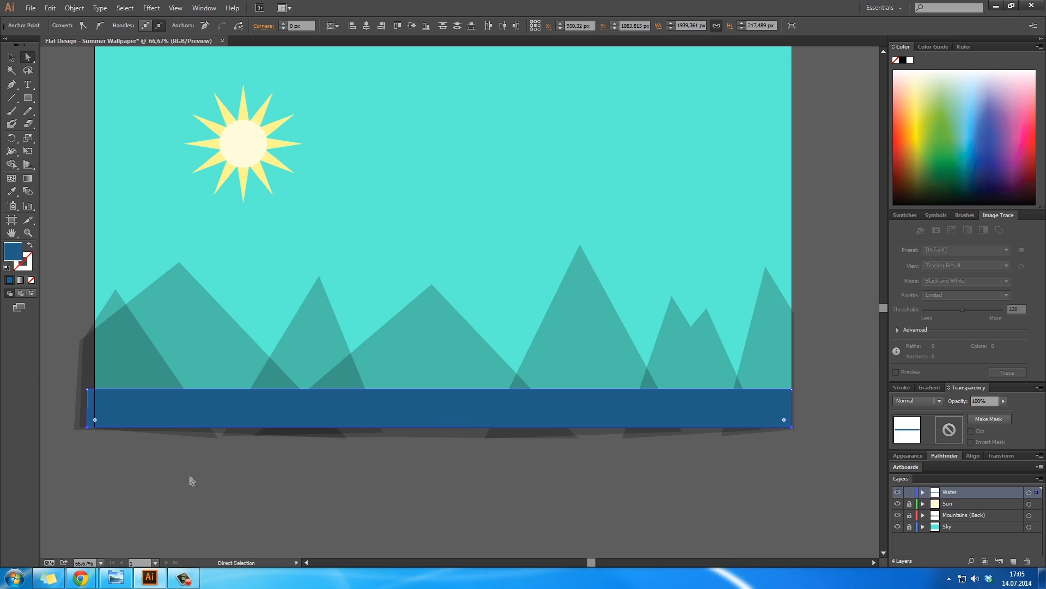
left_click(109, 453)
Shift the water strip so its left edge sits exactly on the artboard's left edge, and deselect it
left_click(91, 408)
key("z")
left_click(105, 417)
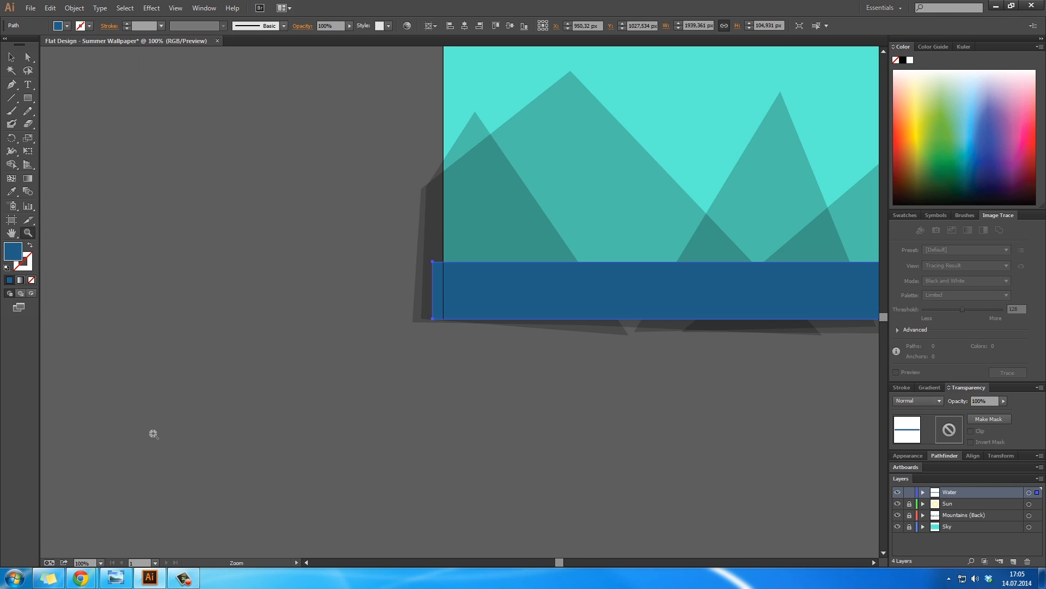
left_click(459, 296)
left_click(459, 296)
left_click(459, 296)
left_click(459, 296)
key("a")
left_click_drag(256, 326, 298, 325)
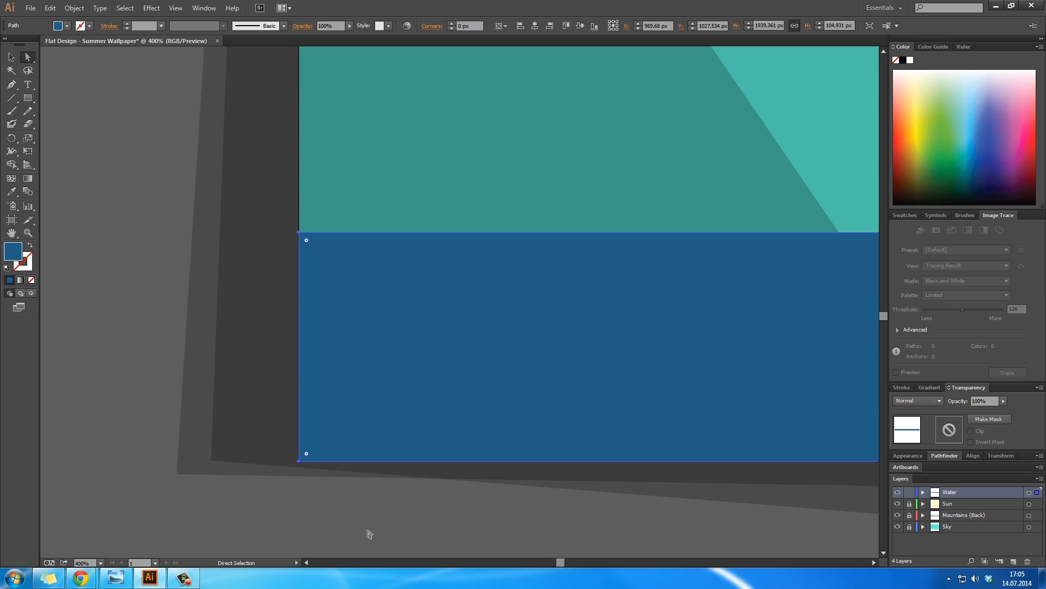
left_click(370, 518)
Trim the water strip's overhanging right end back to the artboard's right edge and deselect it
key("z")
left_click(515, 413, "alt")
left_click(515, 412, "alt")
left_click(515, 412, "alt")
key("h")
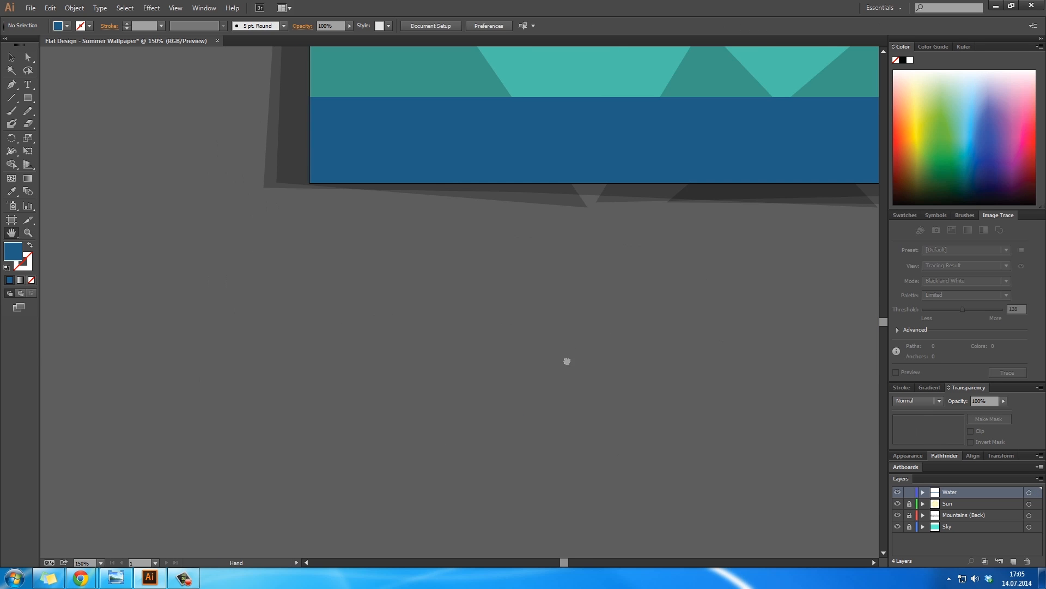
left_click_drag(807, 183, 560, 353)
key("z")
left_click(572, 329, "alt")
left_click(550, 319, "alt")
left_click(443, 318)
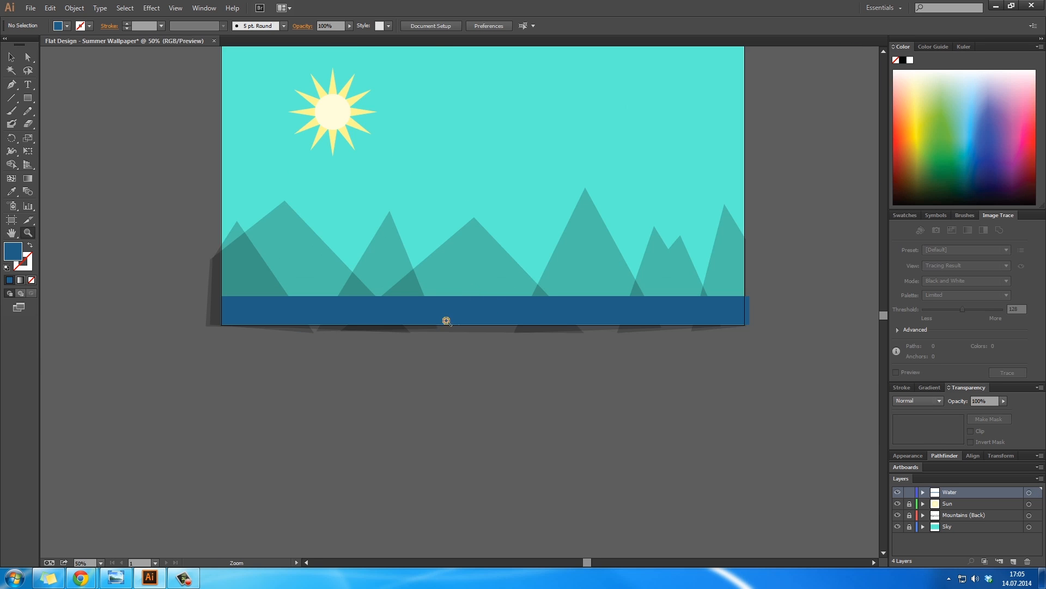
left_click(492, 358)
key("h")
left_click_drag(493, 358, 485, 409)
key("a")
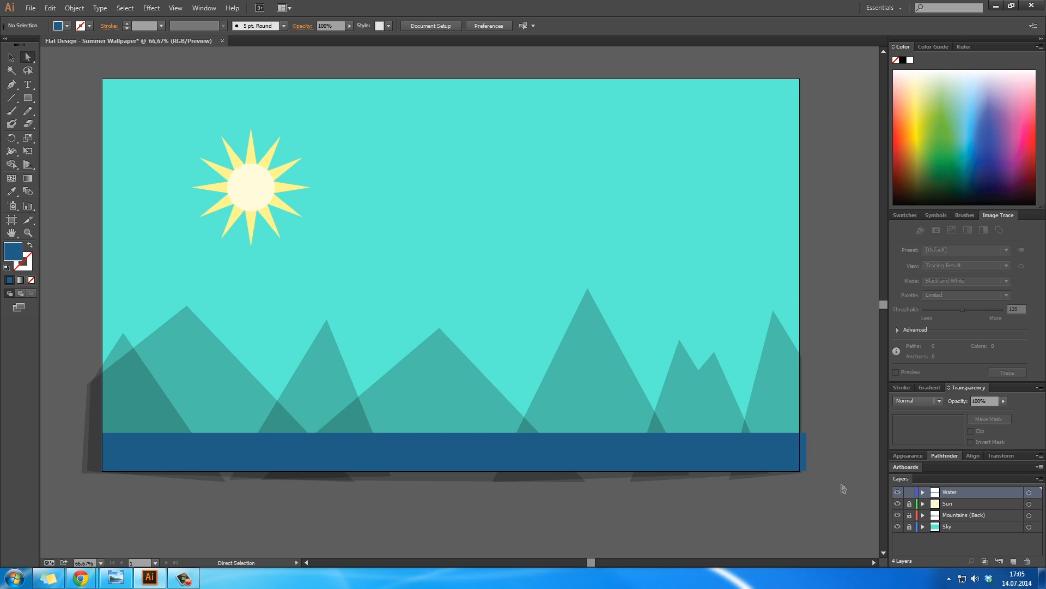
mouse_move(810, 438)
left_mouse_down()
mouse_move(804, 429)
mouse_move(805, 450)
left_mouse_up()
left_click(835, 460)
Save the artwork to the Desktop as "Flat Design - Summer Wallpaper.ai" in Illustrator CC (17.0) format
left_click_drag(684, 428, 696, 435)
key("ctrl+shift+s")
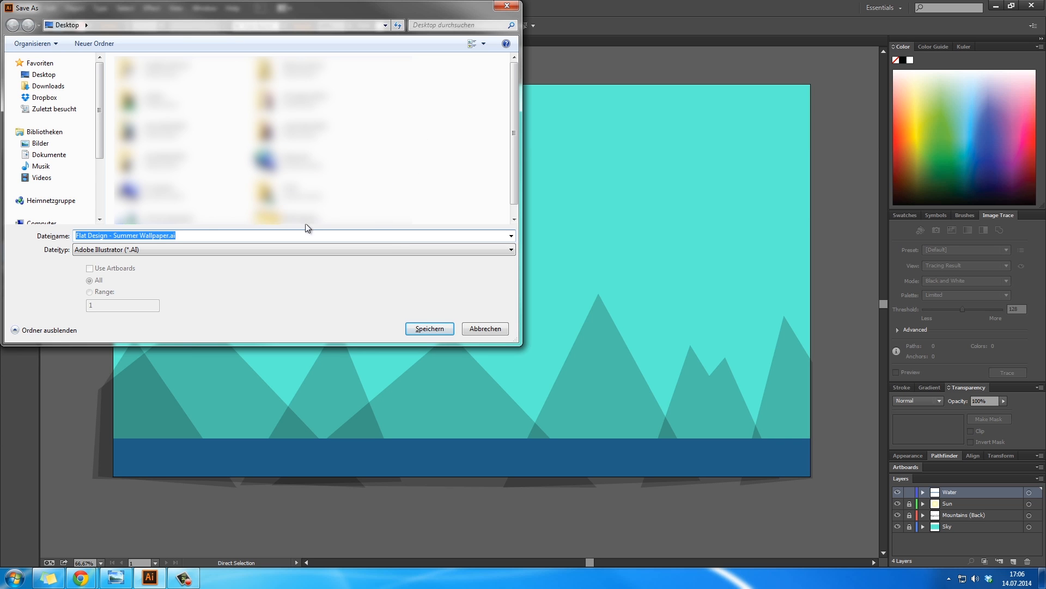
left_click(428, 328)
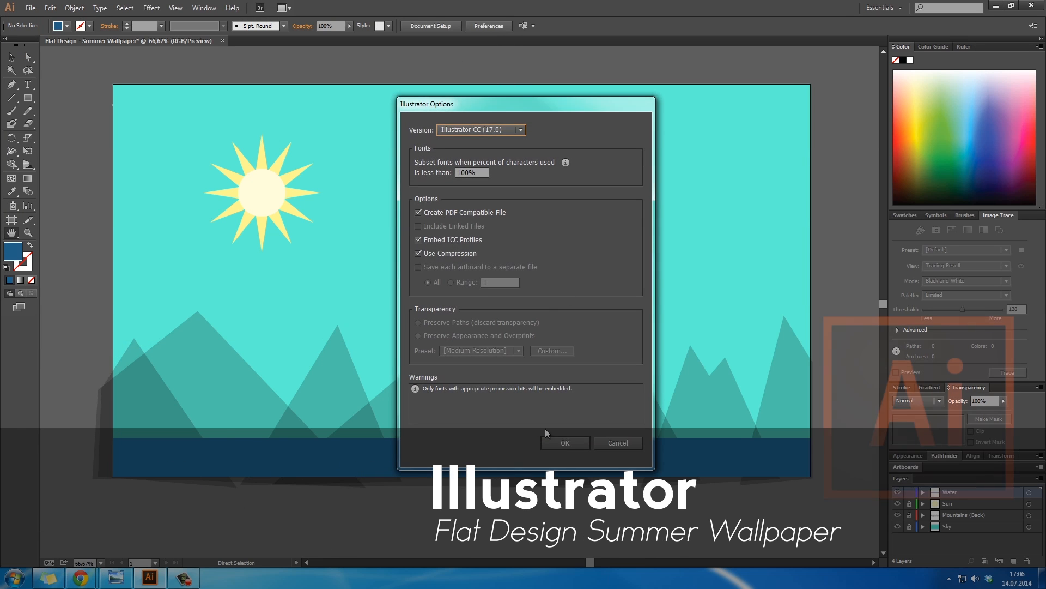
left_click(552, 436)
Set the Pen tool's fill to the green 00bf4d
left_click_drag(669, 266, 677, 285)
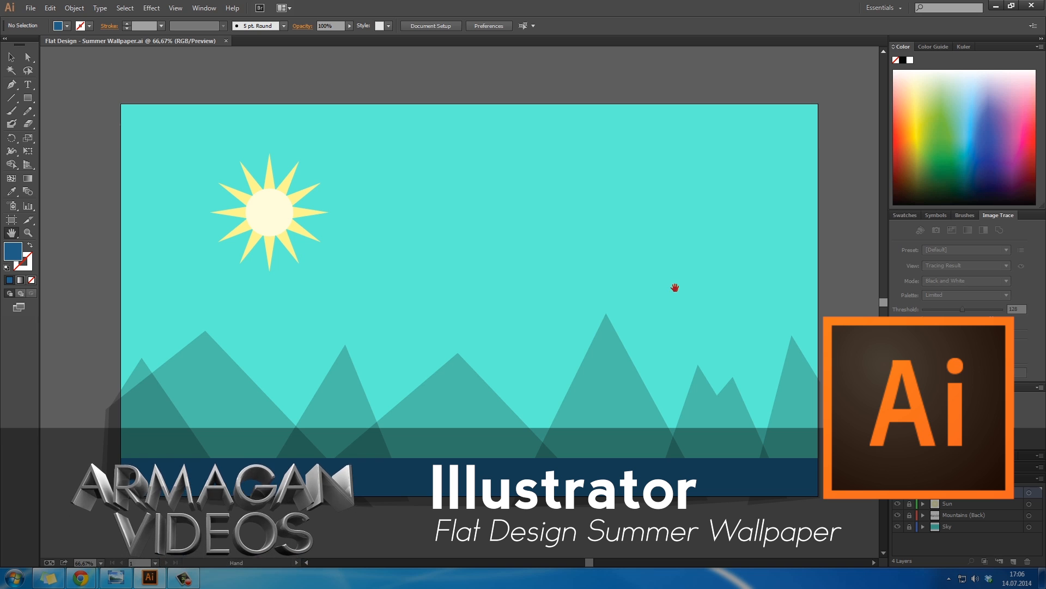
key("p")
double_click(13, 250)
type("2adb71")
left_click_drag(517, 225, 544, 242)
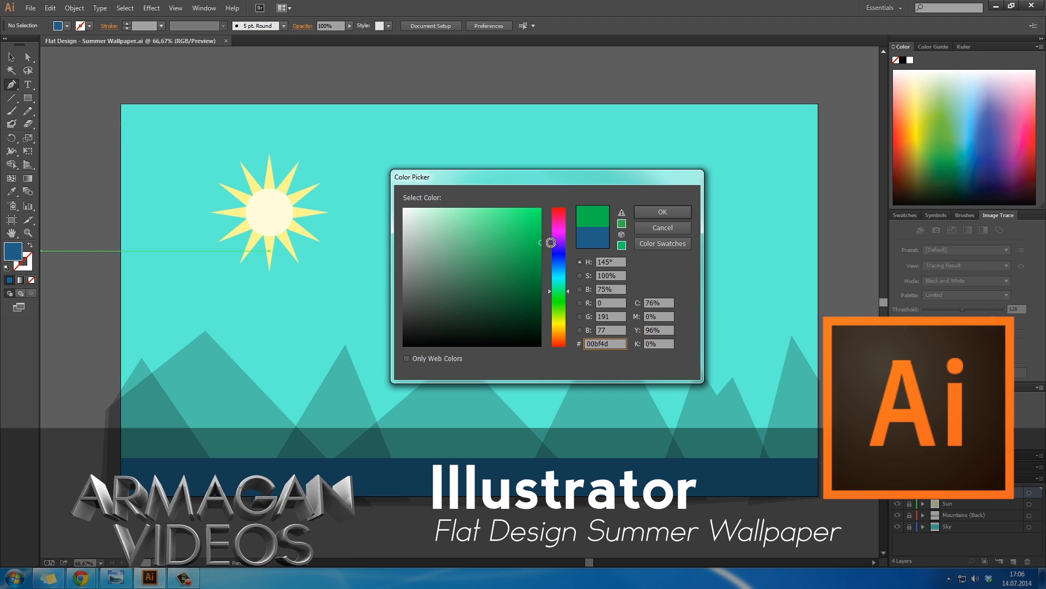
left_click(655, 209)
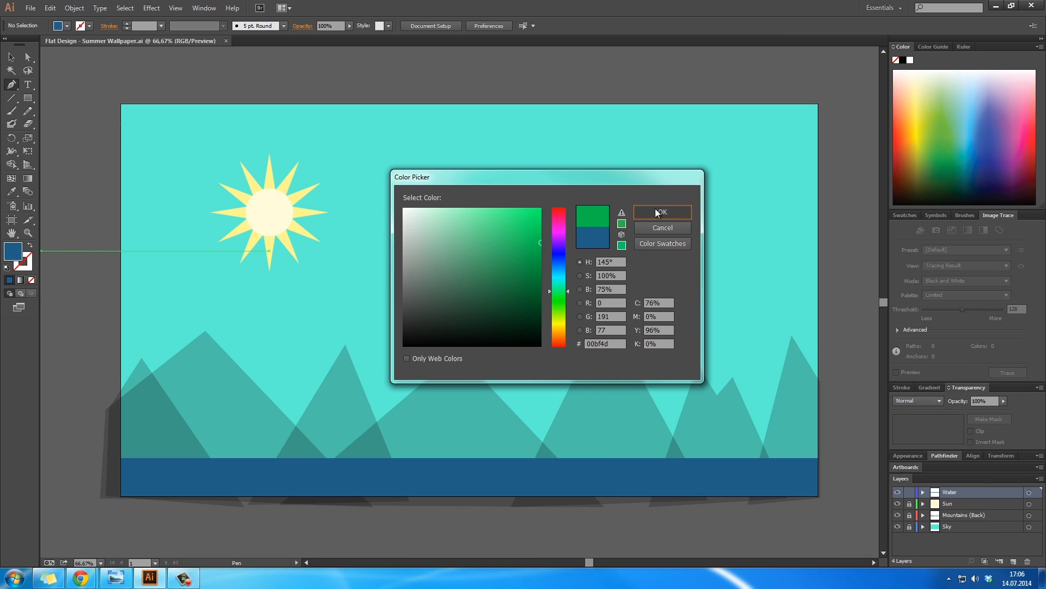
left_click(657, 213)
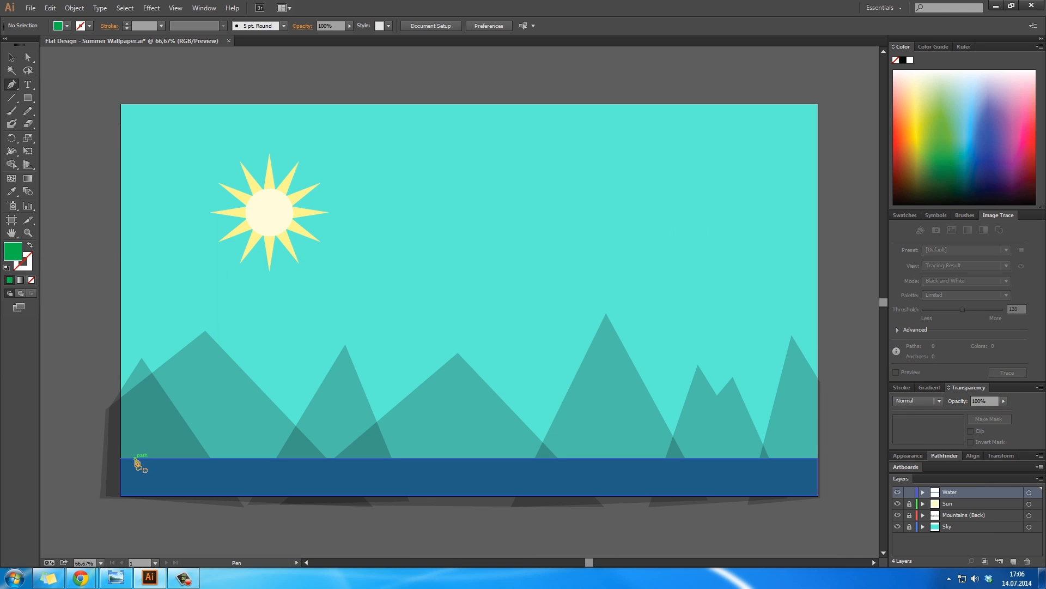
Draw a closed green hill with two gentle crests, running from beyond the artboard's left edge down into the water near its right side
left_click(116, 424)
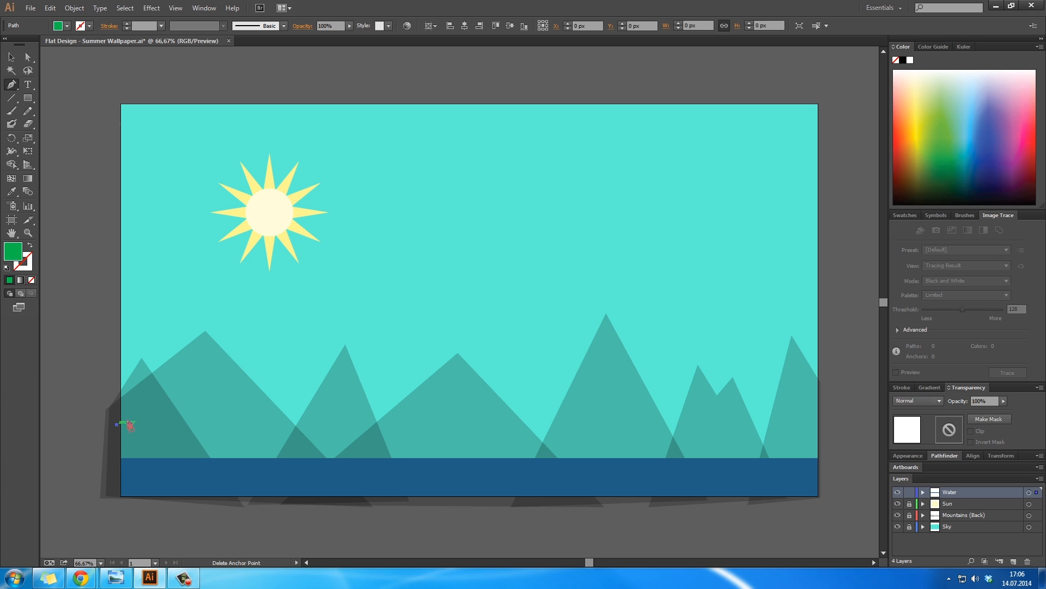
left_click_drag(266, 401, 346, 413)
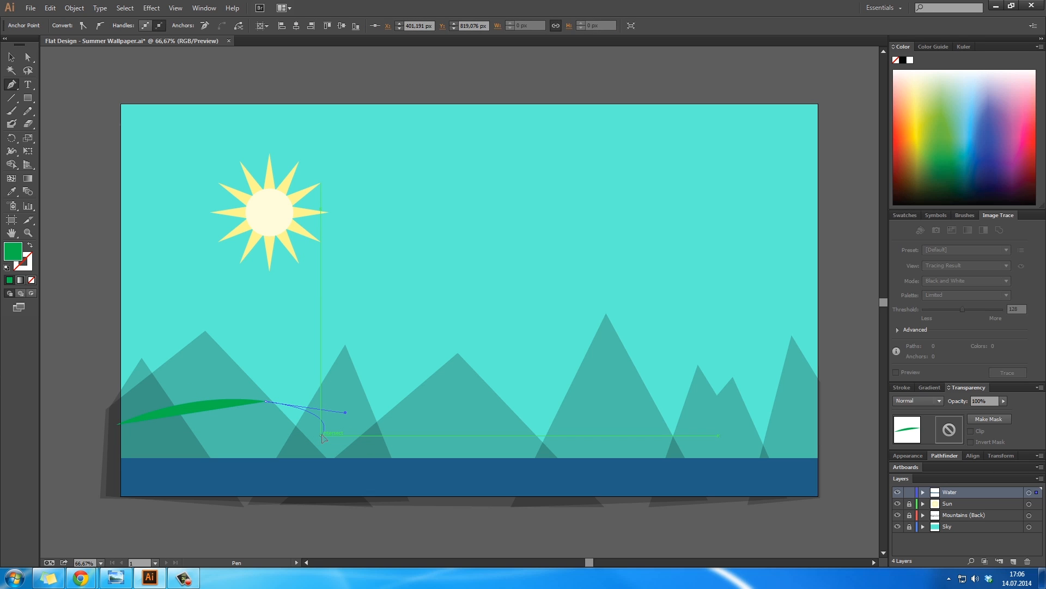
left_click_drag(322, 435, 293, 410)
left_click_drag(527, 414, 552, 405)
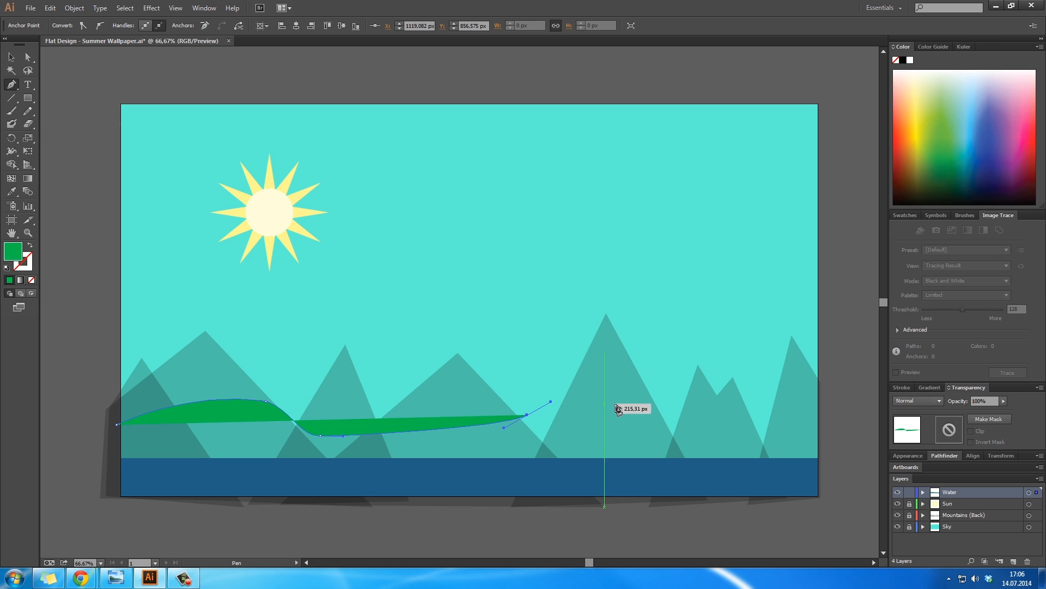
left_click_drag(718, 464, 799, 527)
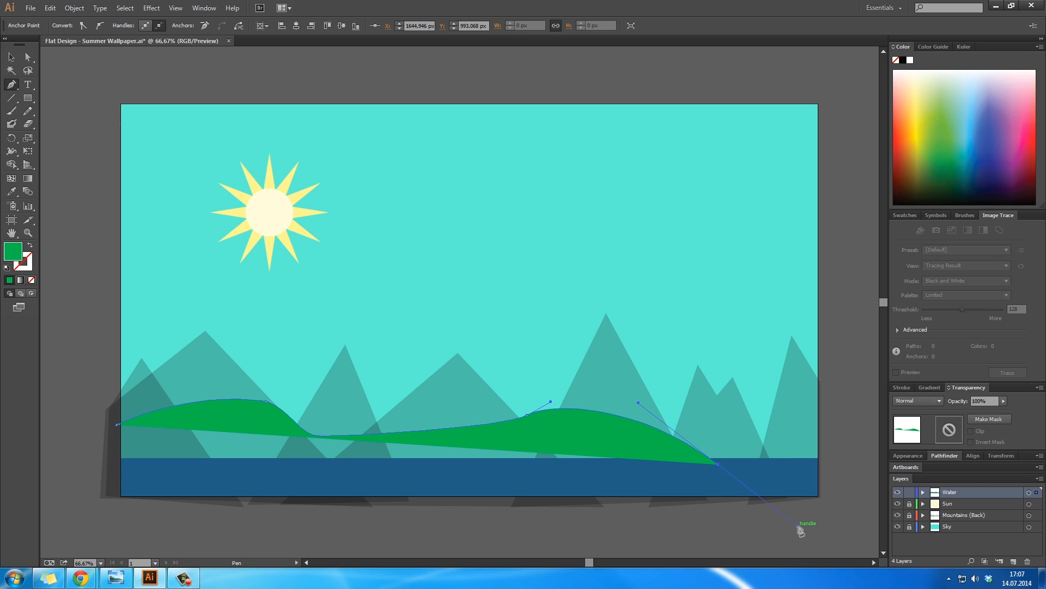
left_click(720, 465)
left_click(93, 464)
left_click(117, 425)
Send the green hill behind the water strip and reselect its path with the Direct Selection tool
key("v")
right_click(255, 430)
mouse_move(320, 413)
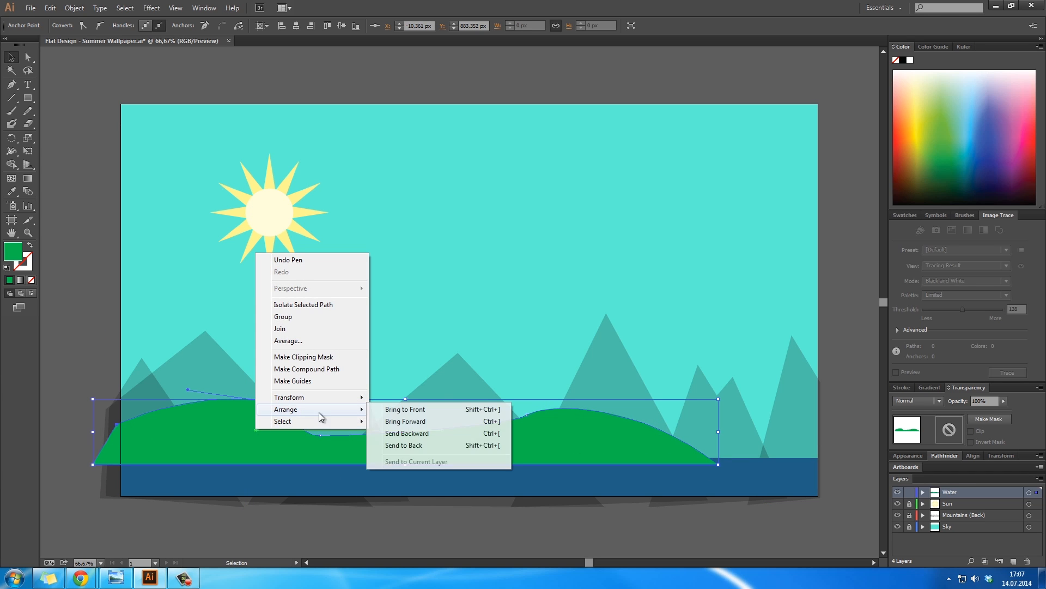
left_click(419, 446)
left_click(618, 543)
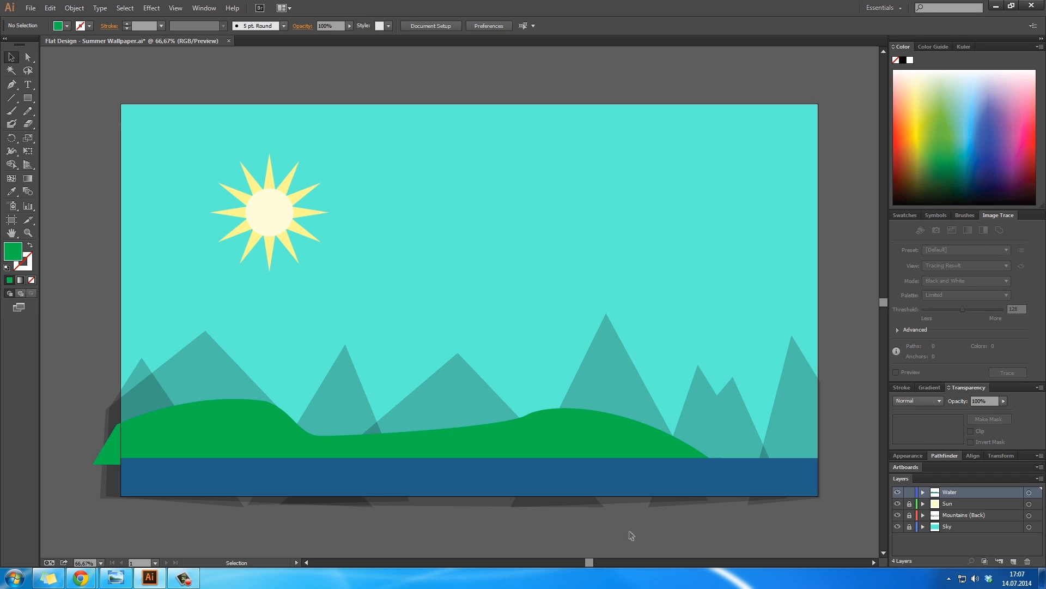
left_click(625, 441)
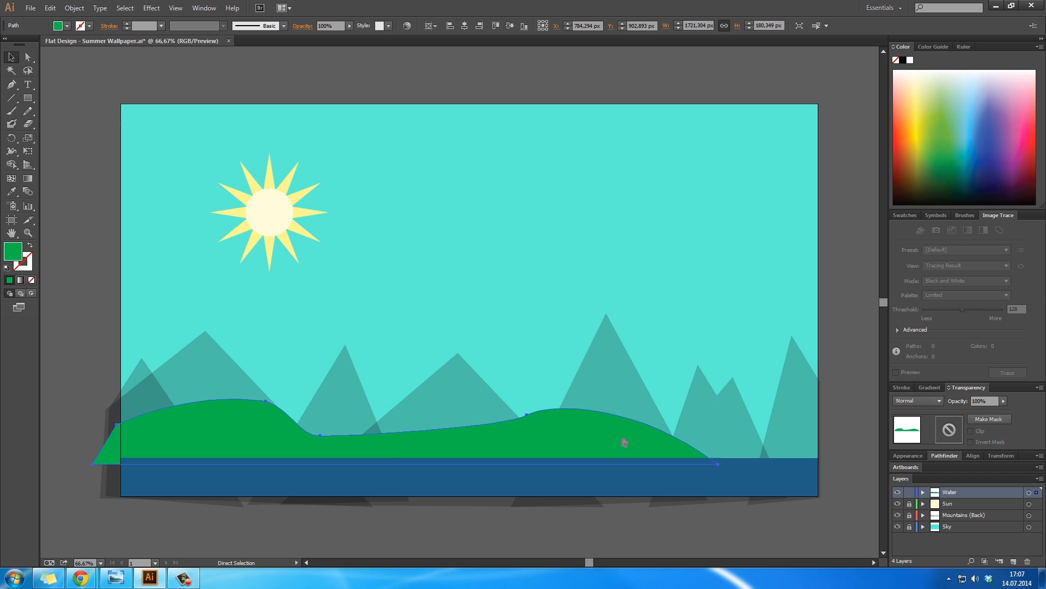
key("a")
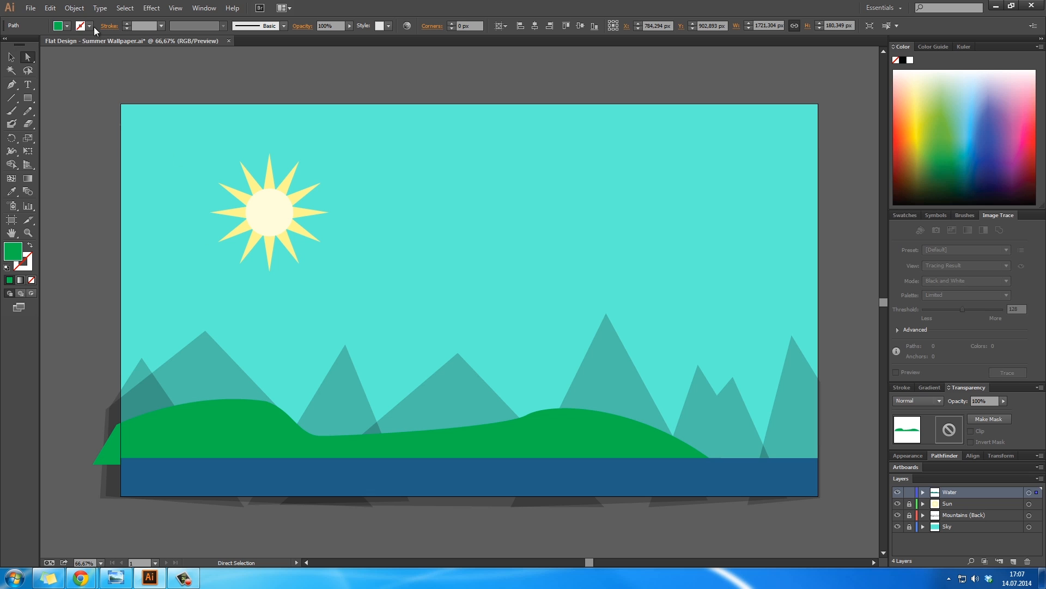
left_click(74, 8)
mouse_move(136, 229)
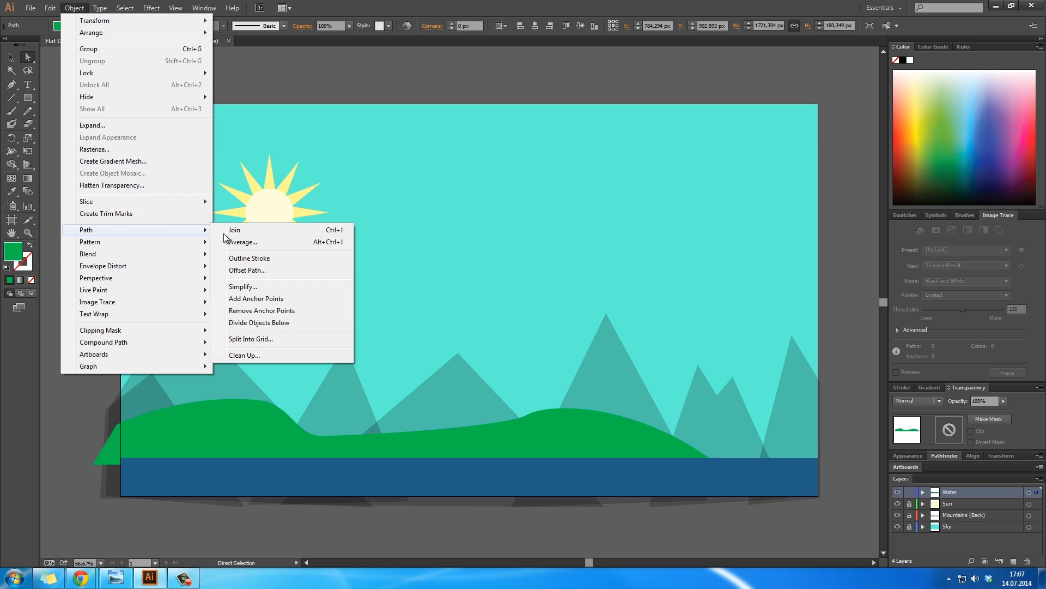
left_click(252, 287)
left_click_drag(799, 328, 452, 173)
left_click(452, 312)
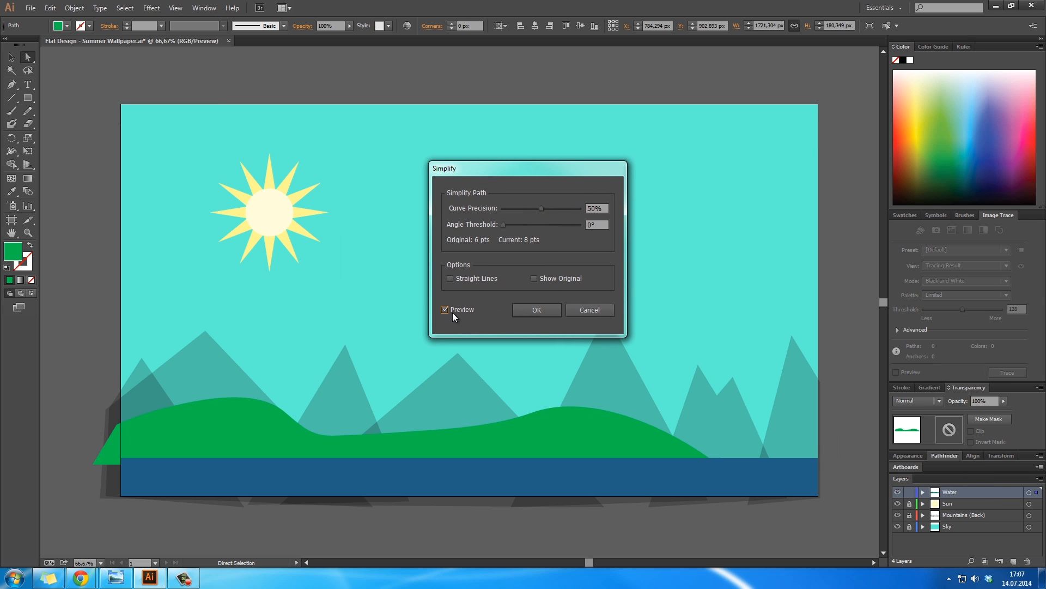
left_click_drag(544, 210, 574, 208)
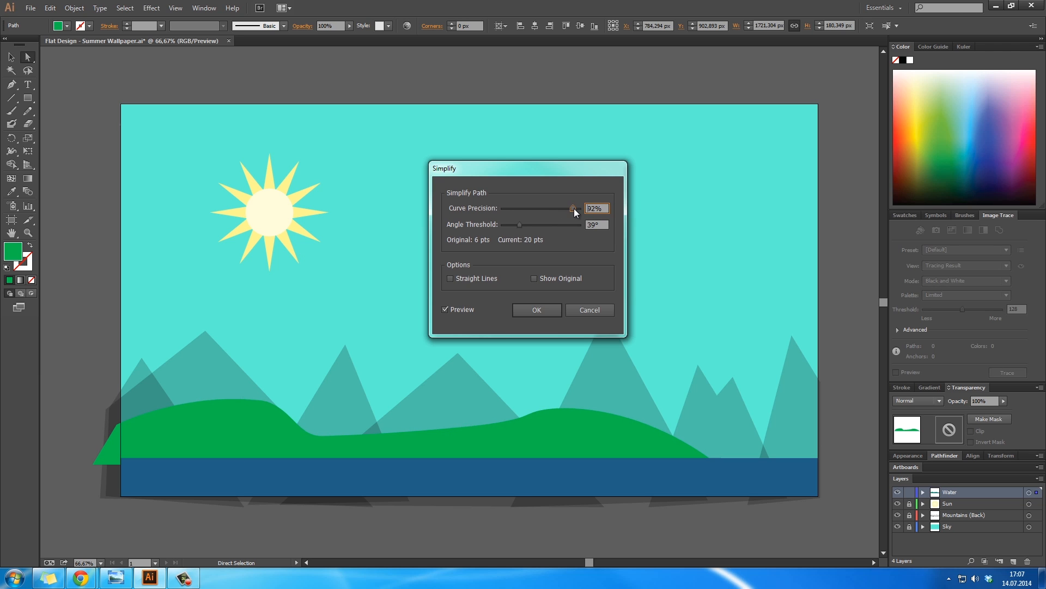
left_click(577, 309)
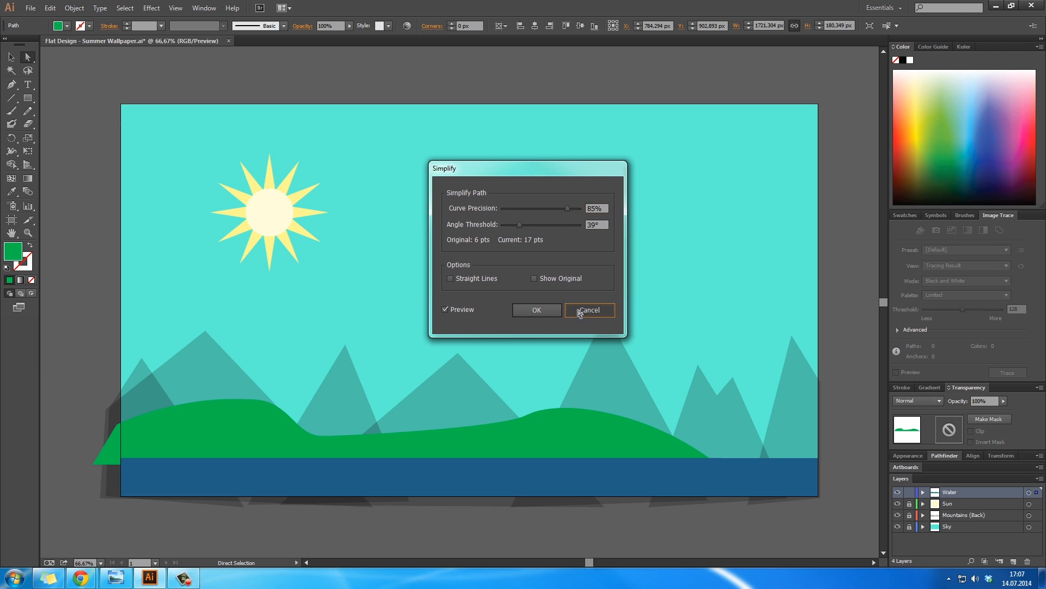
Simplify the green hill's path with preview on and a curve precision slightly below 80%
left_click(151, 8)
left_click(74, 8)
mouse_move(115, 234)
left_click(240, 287)
left_click(464, 309)
left_click_drag(541, 208, 564, 210)
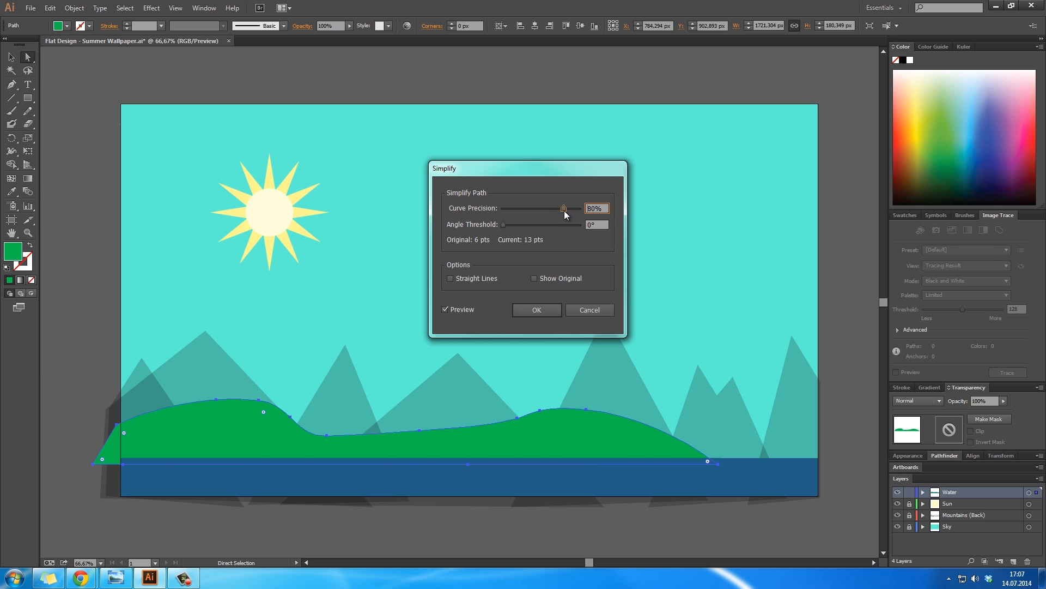
left_click_drag(564, 210, 557, 208)
left_click(534, 310)
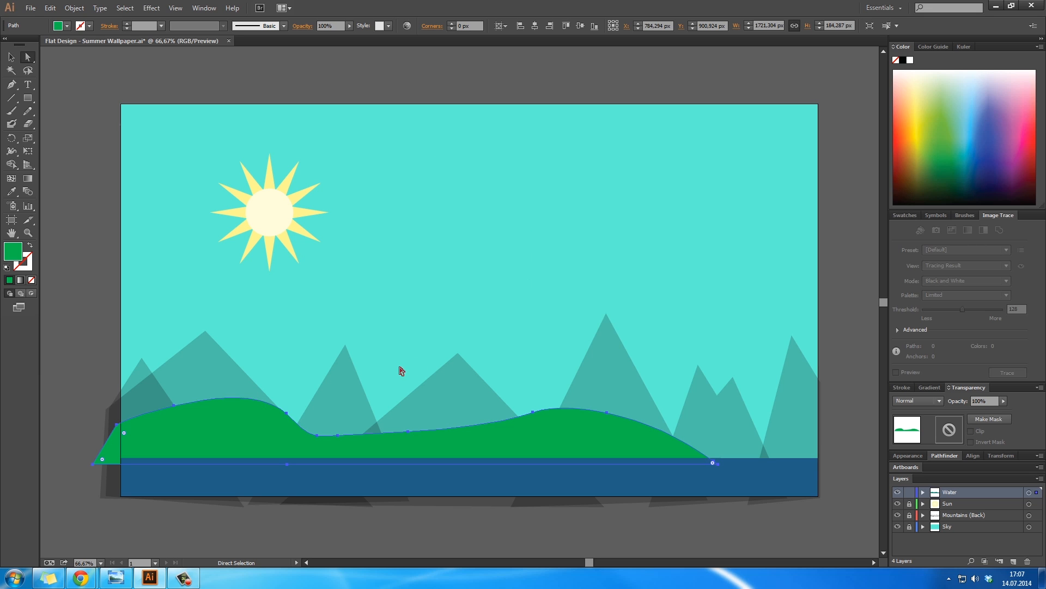
key("ctrl+shift+a")
left_click_drag(286, 413, 97, 334)
key("ctrl+z")
left_click_drag(311, 349, 175, 430)
left_click(342, 421)
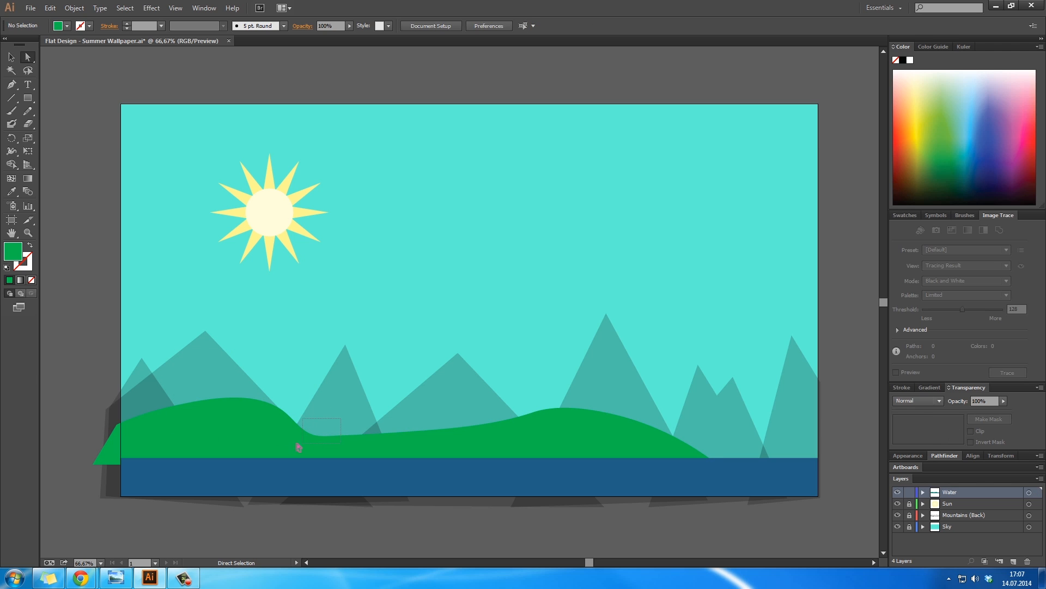
left_click_drag(299, 447, 296, 447)
left_click(340, 381)
left_click_drag(360, 391, 264, 461)
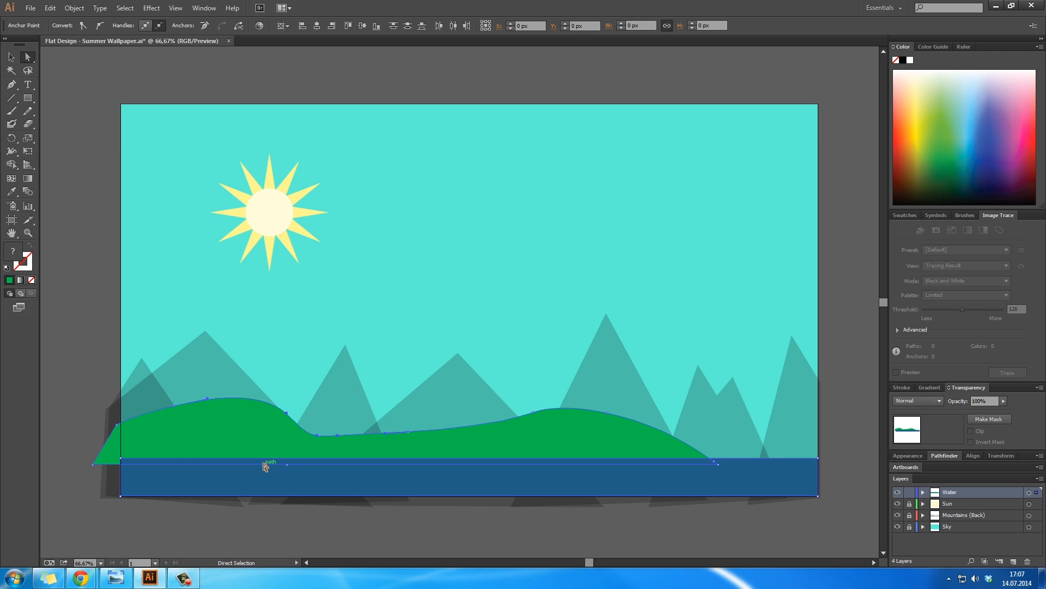
left_click(335, 351)
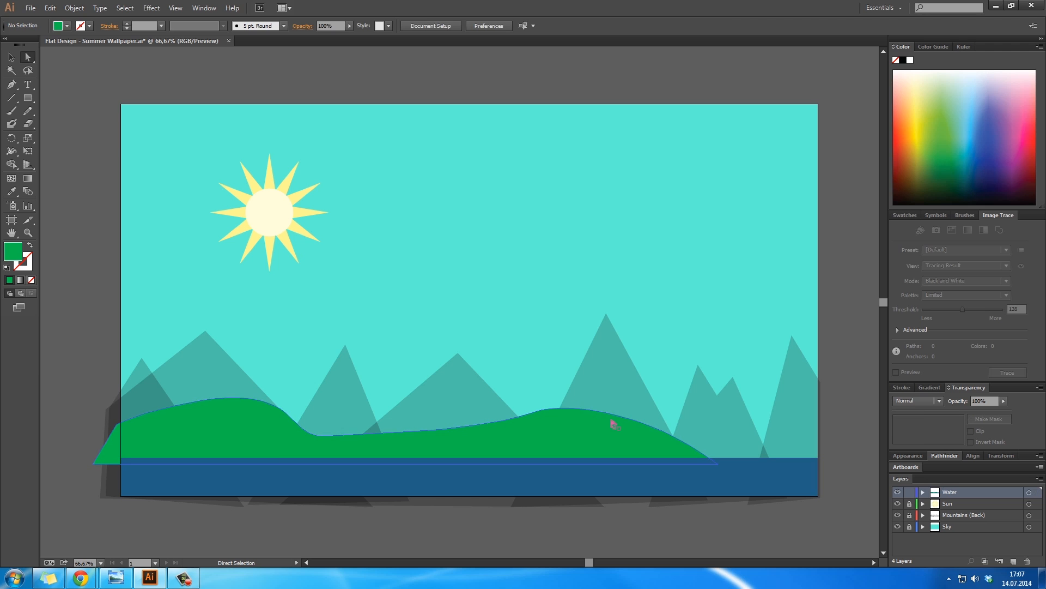
Move the anchor points on both sides of the green hill's left crest further left, lengthening the descent into the valley
left_click(271, 414, "ctrl")
left_click(430, 325, "ctrl")
left_click(464, 327, "ctrl")
left_click_drag(464, 327, 390, 381)
left_click(463, 312)
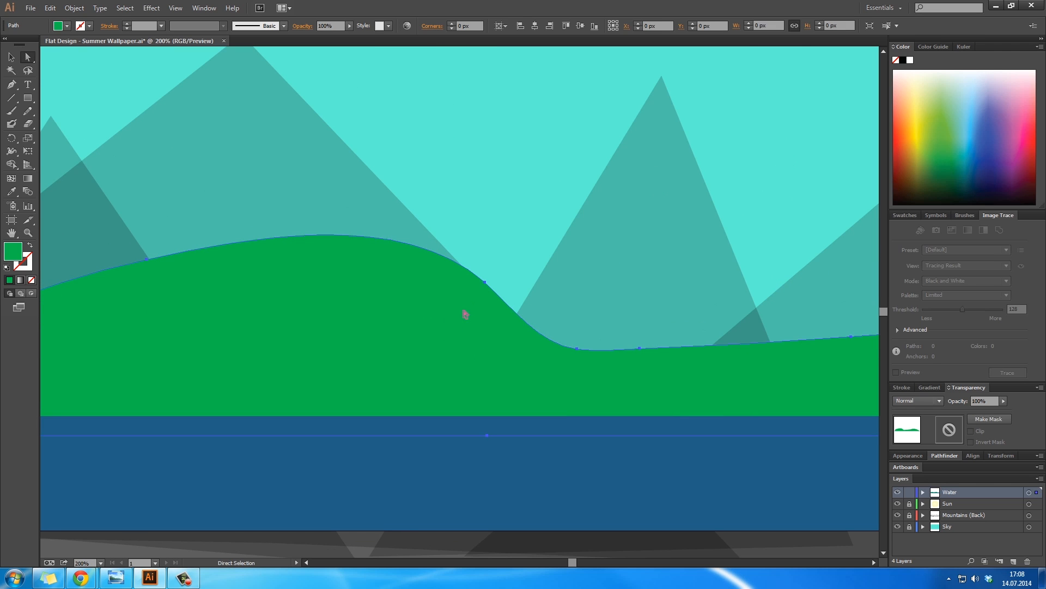
left_click(484, 284)
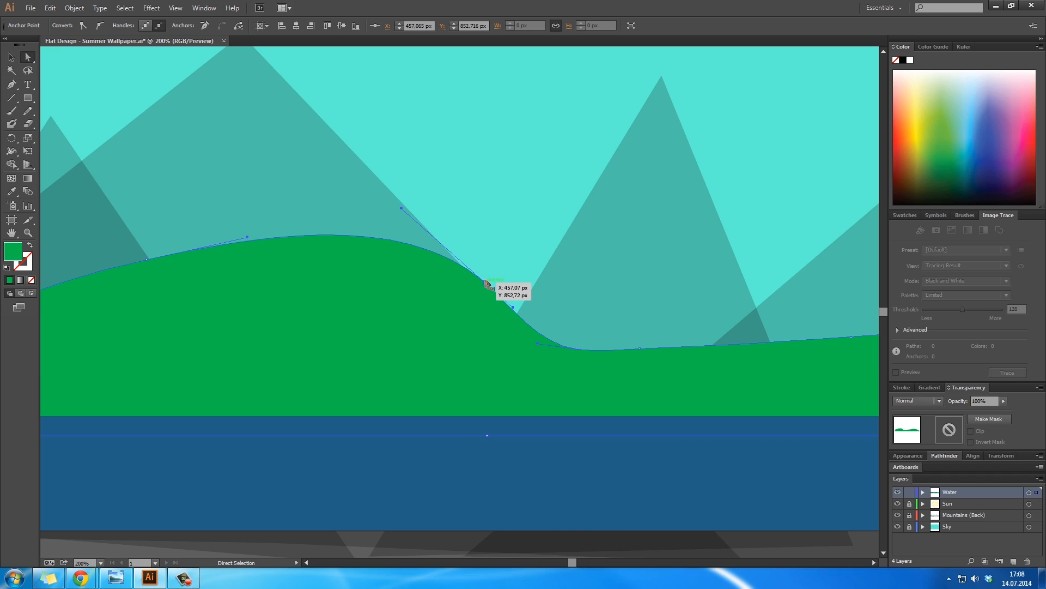
left_click_drag(486, 283, 426, 286)
left_click_drag(149, 263, 121, 275)
Adjust the curve handles at the left crest's descending anchor so the hill slopes smoothly into the valley
key("p")
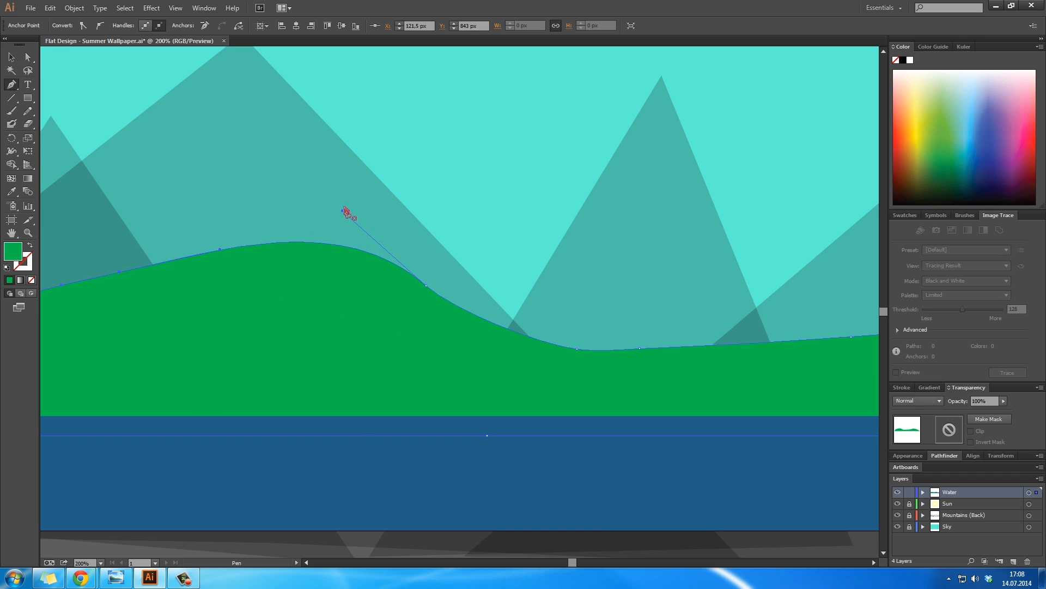
left_click_drag(342, 210, 305, 222)
left_click_drag(426, 287, 501, 419)
key("a")
left_click(537, 332)
left_click(533, 332, "ctrl+alt")
left_click(533, 332, "ctrl+alt")
left_click(532, 332, "ctrl+alt")
left_click_drag(501, 373, 420, 397)
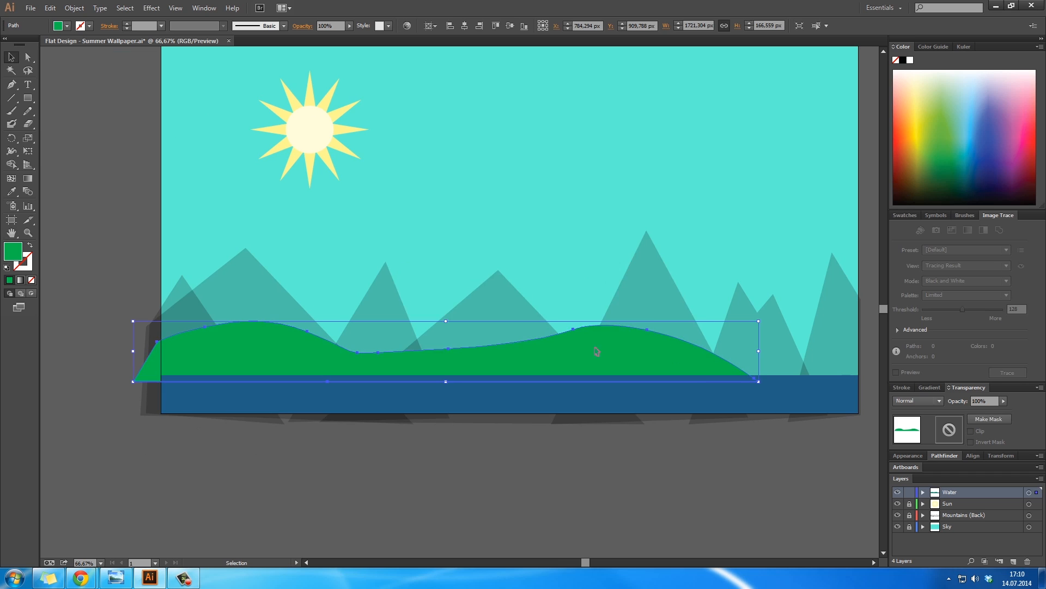
Recolour the green hill with a darker green
double_click(12, 250)
left_click(680, 211)
left_click(121, 324)
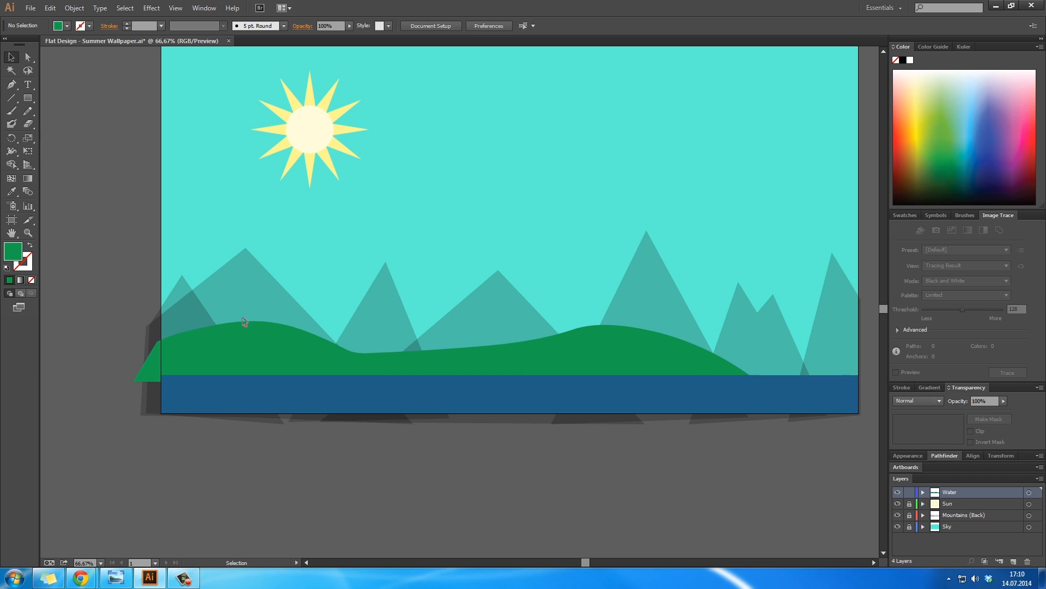
Move the dark green hill up 10 px and deselect it
key("h")
left_click_drag(562, 297, 565, 349)
key("v")
left_click(448, 431)
key("shift+Up")
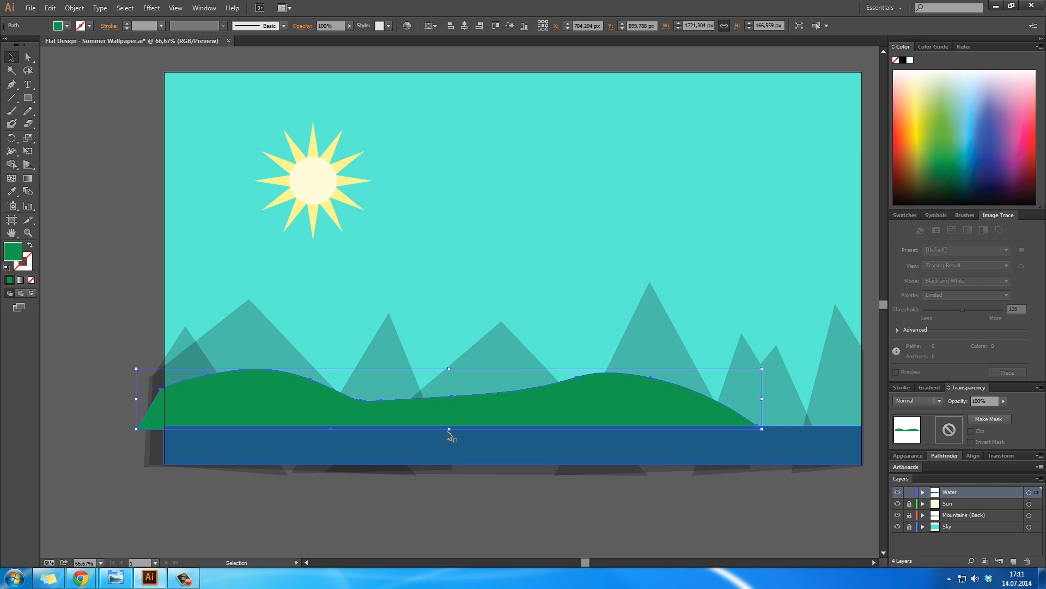
left_click(368, 521)
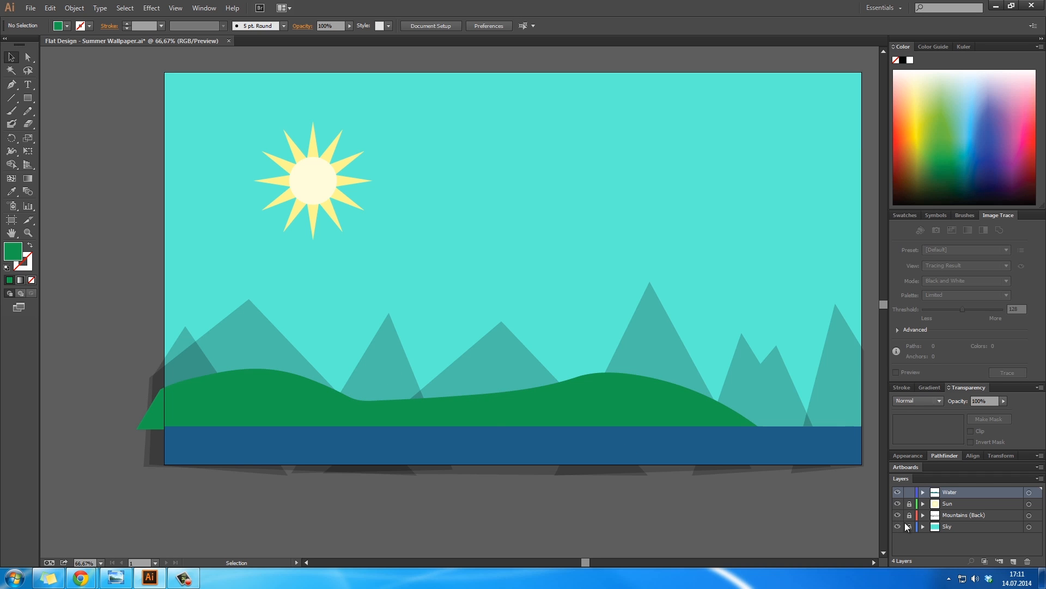
left_click(364, 345)
right_click(384, 362)
mouse_move(479, 516)
left_click(531, 519)
left_click(495, 492)
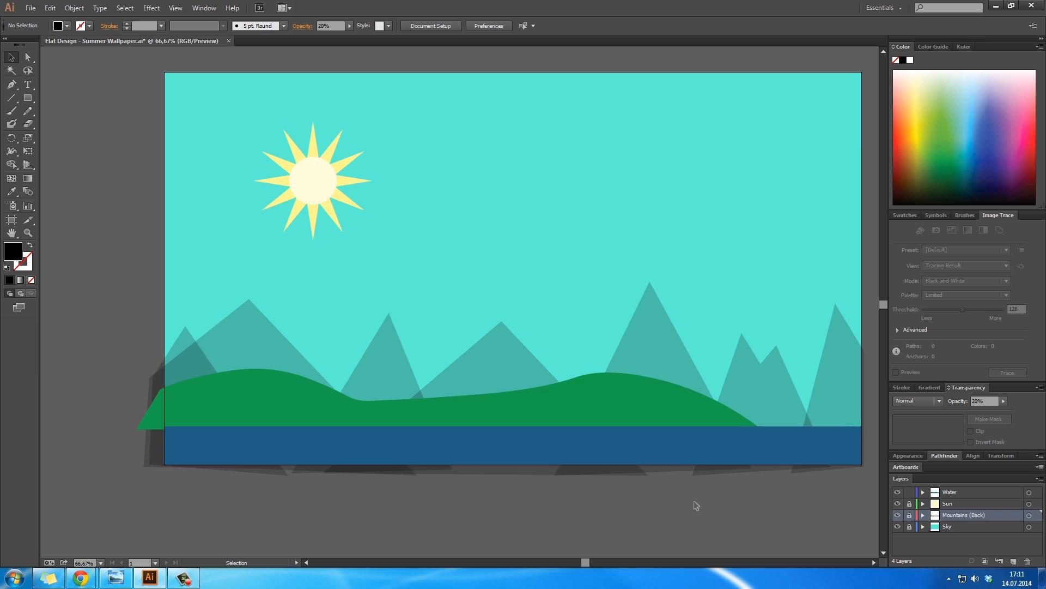
Draw a curved green shape with the Pen tool, rising from the water to beyond the artboard's right edge as a second hill
key("ctrl+1")
scroll(491, 292, "left", 3)
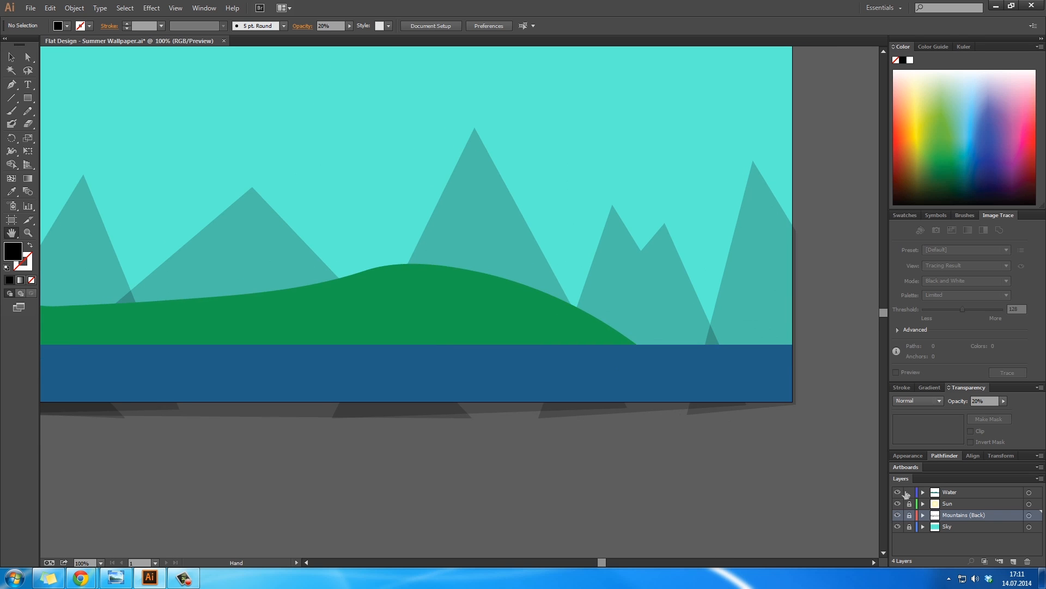
left_click(1029, 491)
key("p")
left_click(270, 373)
left_click(461, 374)
left_click_drag(810, 310, 852, 340)
left_click_drag(862, 341, 860, 342)
key("ctrl+z")
key("ctrl+z")
left_click_drag(689, 321, 703, 351)
key("a")
left_click_drag(532, 320, 539, 263)
left_click(578, 362)
Select the anchor points of the first hill's right crest and lower them 30 px
key("space")
left_click_drag(416, 306, 697, 321)
left_click(414, 299)
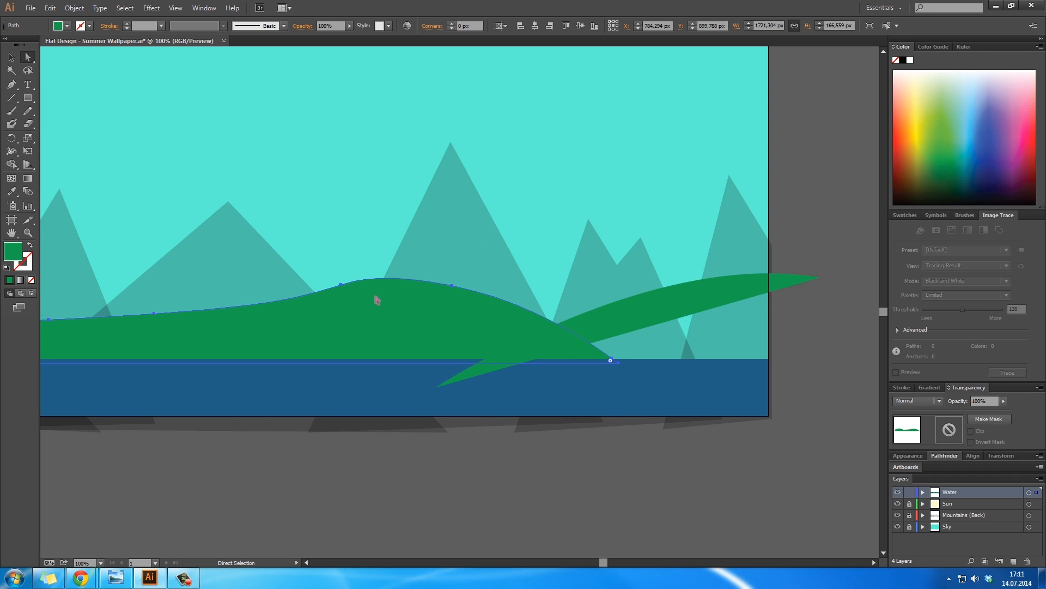
left_click_drag(487, 249, 304, 307)
key("shift+Down")
key("shift+Down")
key("shift+Down")
Adjust the curves of the first hill's lowered crest and of the second hill's upper end into smooth, rounded slopes
key("space")
left_click_drag(413, 336, 525, 344)
left_click_drag(266, 320, 269, 326)
left_click_drag(491, 305, 296, 325)
left_click_drag(760, 340, 741, 295)
Close the second hill with a flat base in the water and trim it flush with the artboard's right edge
key("p")
left_click(747, 420)
left_click(353, 415)
key("space")
left_click_drag(687, 327, 594, 327)
key("m")
left_click_drag(695, 470, 596, 282)
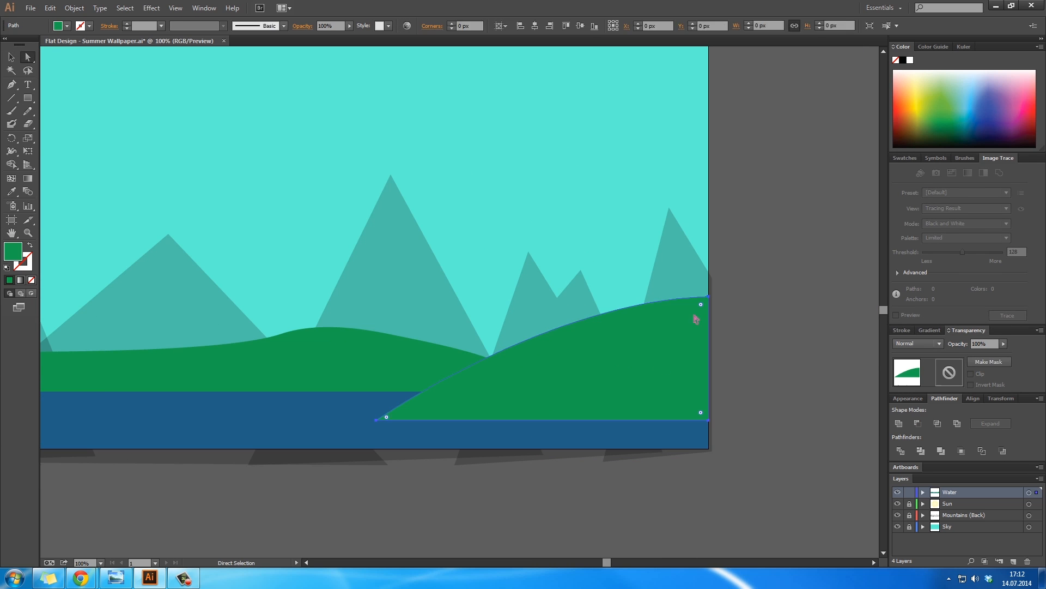
Set the second hill's fill to the lighter green 1bc15e
left_click(708, 340)
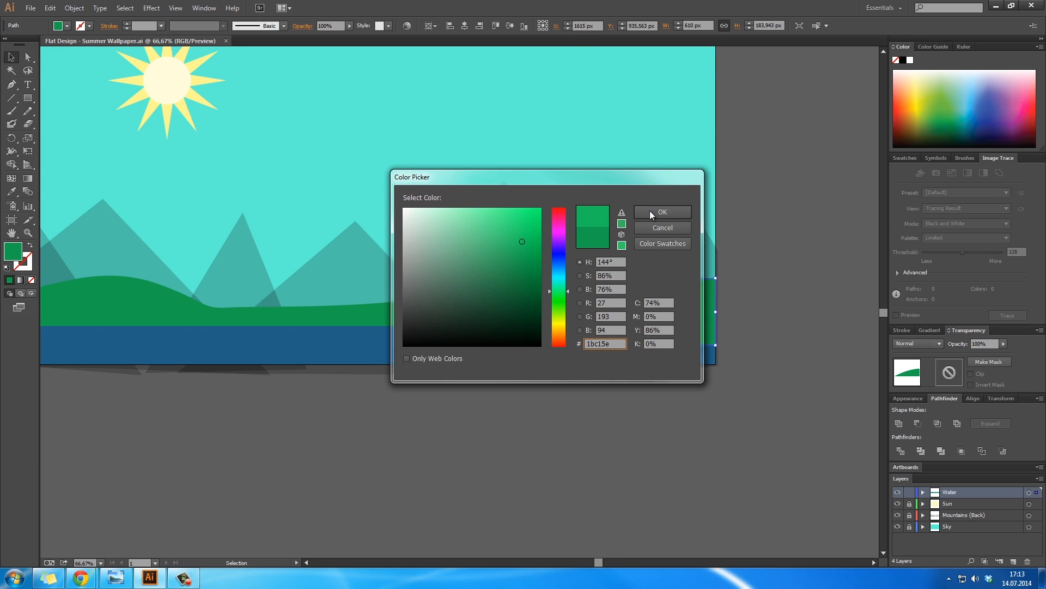
left_click(649, 210)
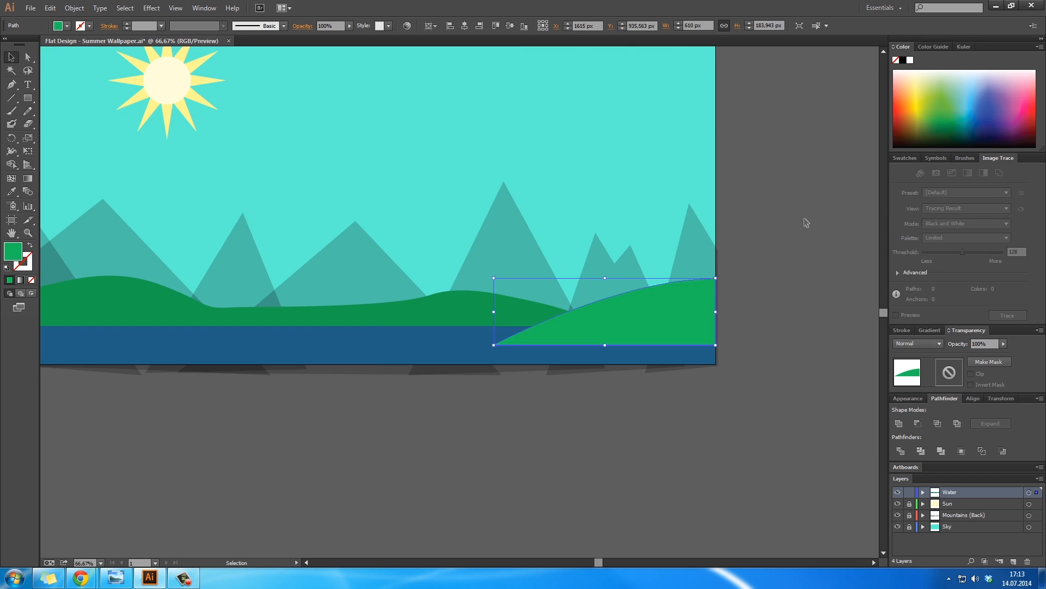
left_click(804, 222)
Move the lighter green hill horizontally to the left, leaving a gap of water before the artboard's right edge
key("space")
left_click_drag(413, 264, 479, 292)
left_click_drag(692, 354, 616, 354)
left_click(593, 438)
key("space")
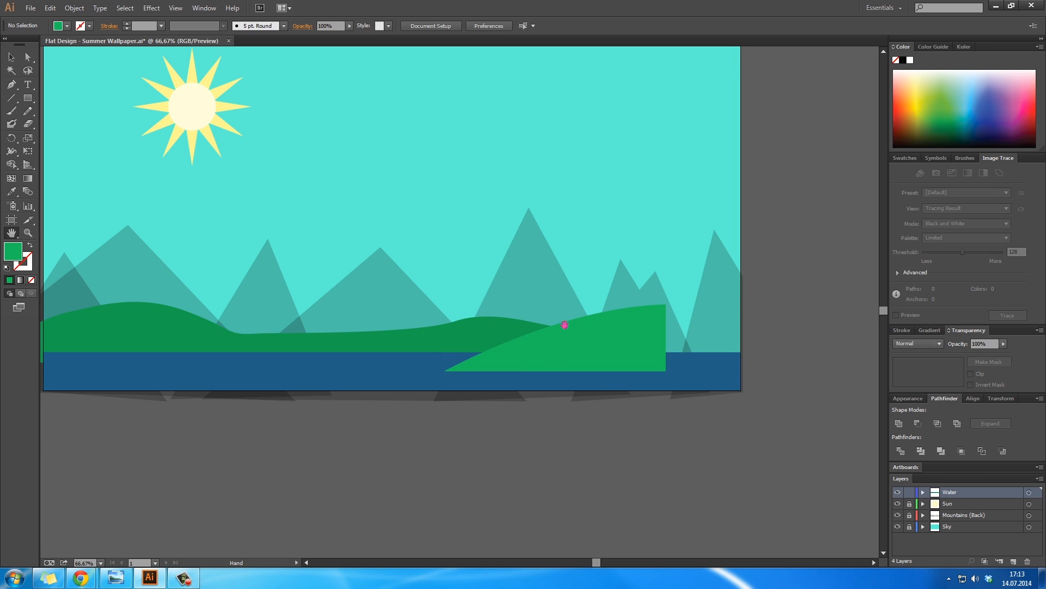
left_click_drag(473, 320, 479, 366)
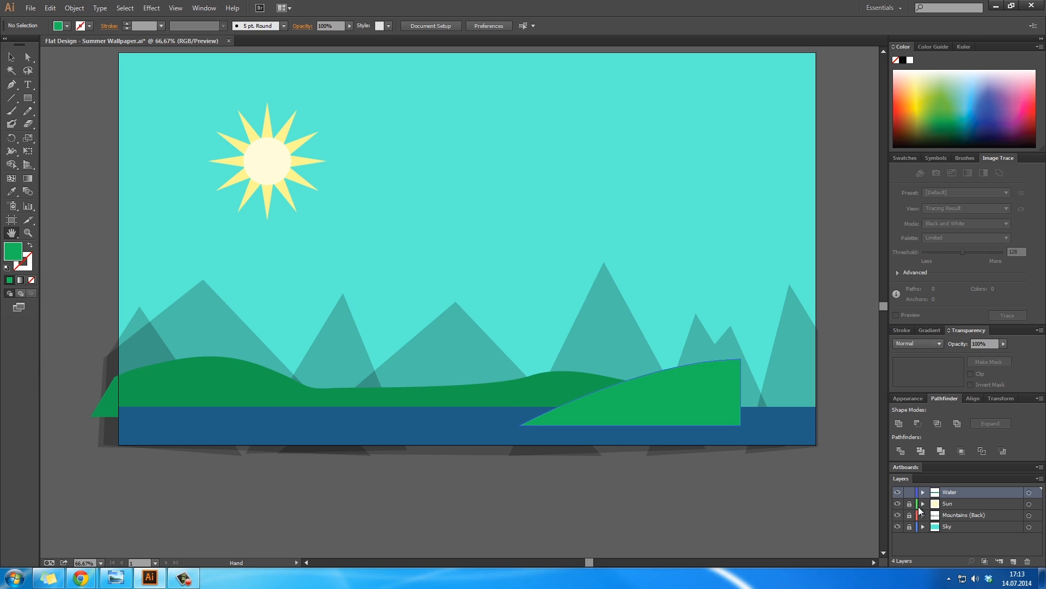
Lock the Water layer and create a new layer named Actual Mountains
left_click(909, 493)
left_click(1013, 561)
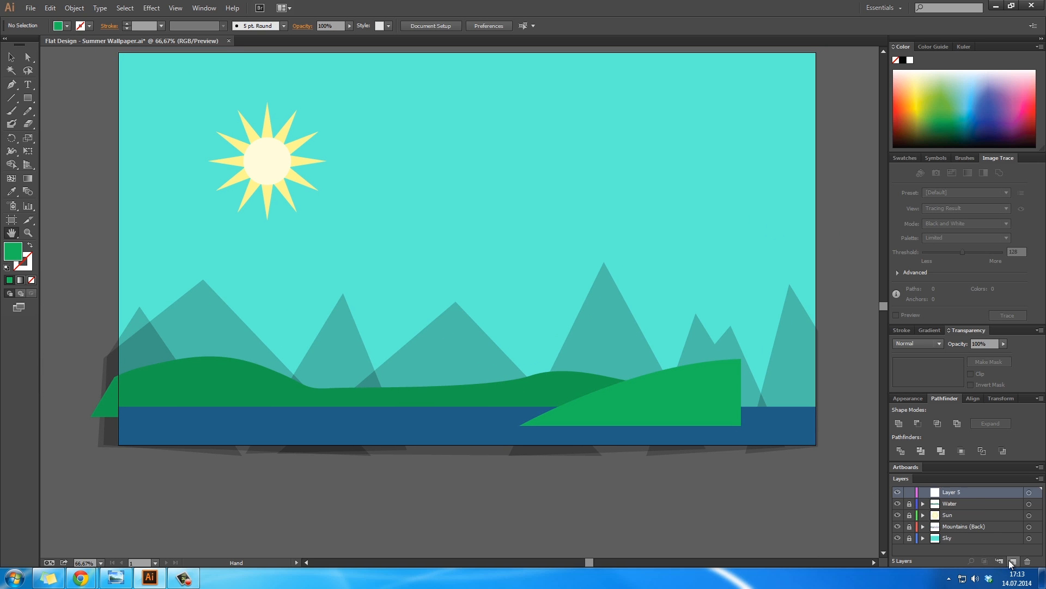
double_click(953, 491)
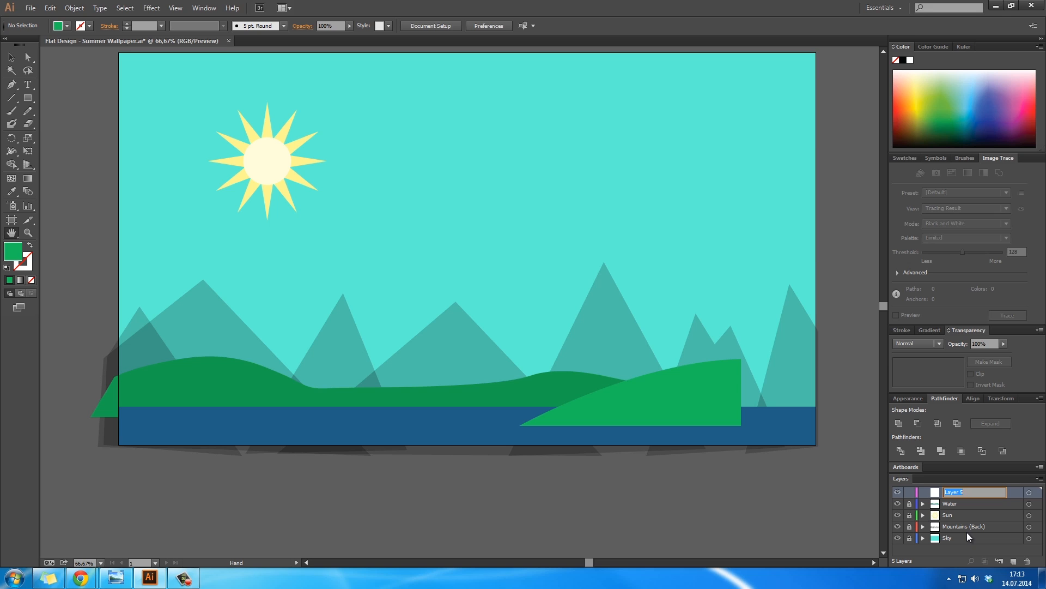
type("Actual Mountains")
key("Return")
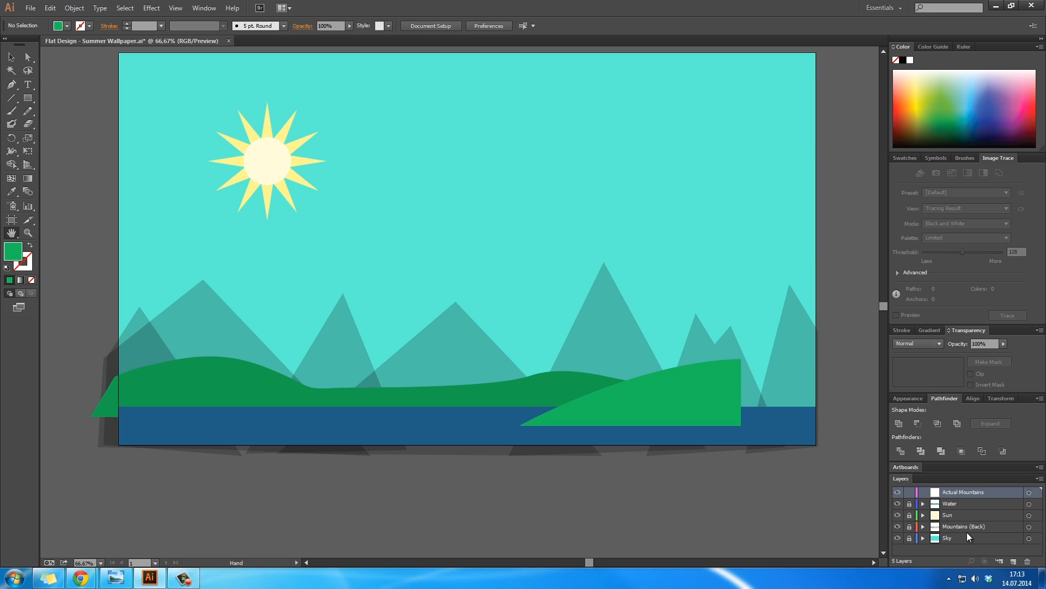
Set the Pen tool's fill to the blue 326acc
left_click_drag(592, 372, 617, 396)
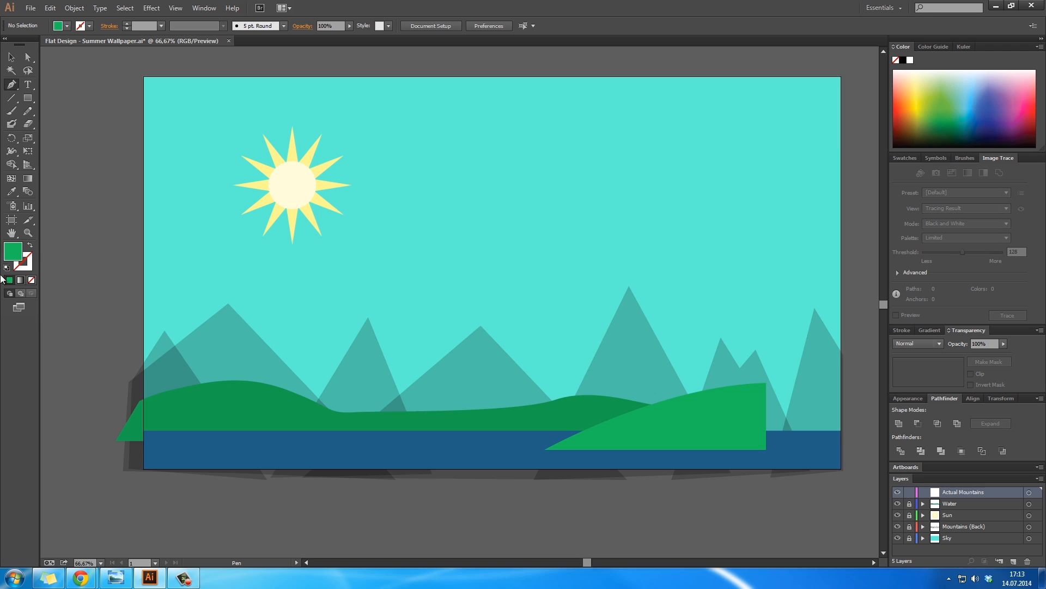
double_click(12, 251)
left_click_drag(556, 289, 562, 265)
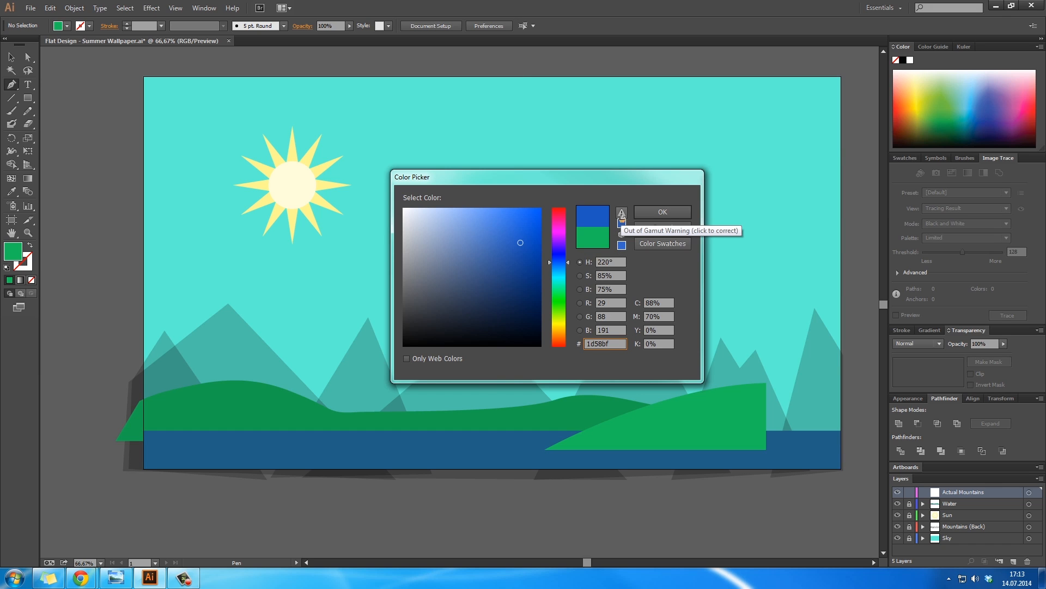
mouse_move(505, 243)
left_mouse_down()
mouse_move(498, 232)
mouse_move(508, 236)
left_mouse_up()
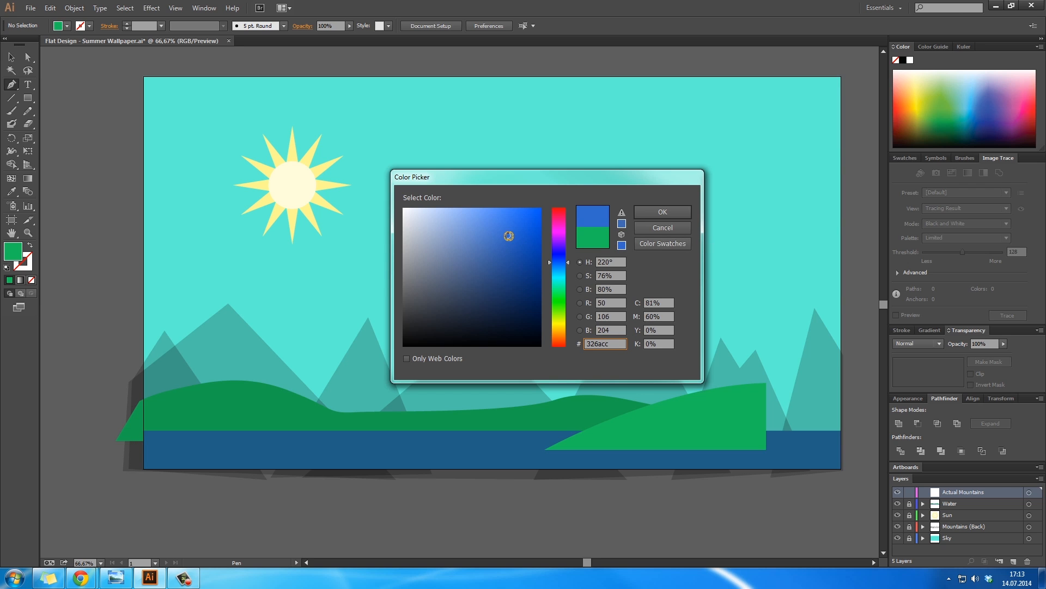
left_click(675, 212)
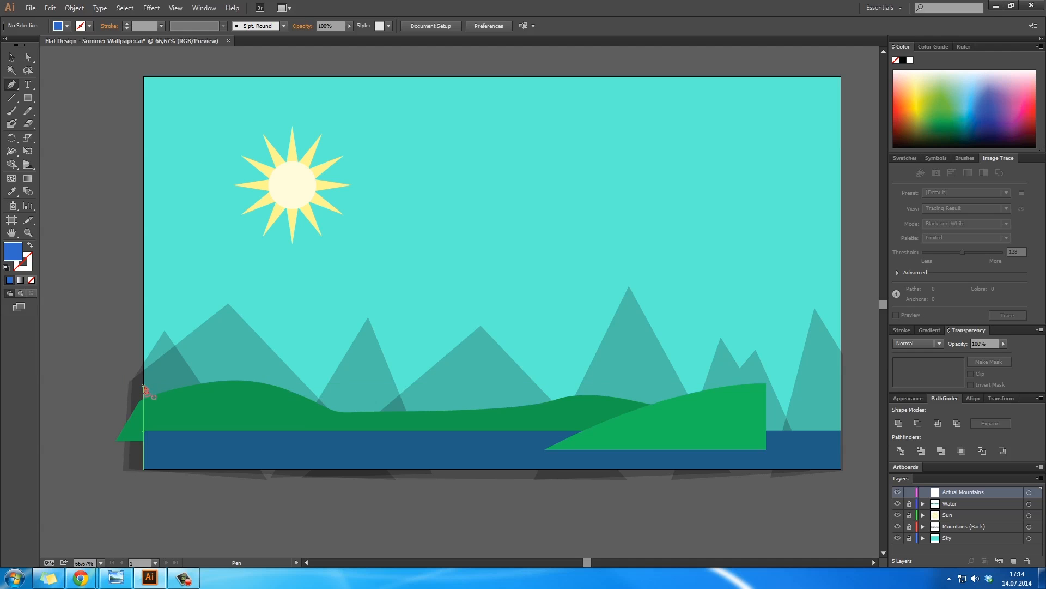
Draw a small pointed blue mountain across the artboard's left edge and move the Actual Mountains layer below Water
left_click(143, 384)
left_click_drag(168, 345, 176, 374)
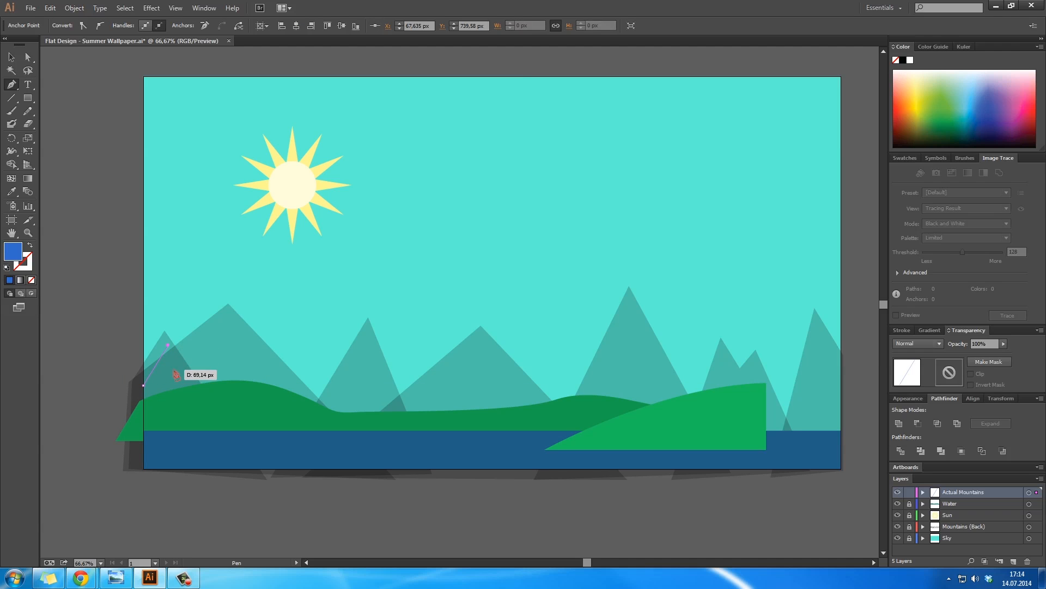
left_click(207, 391)
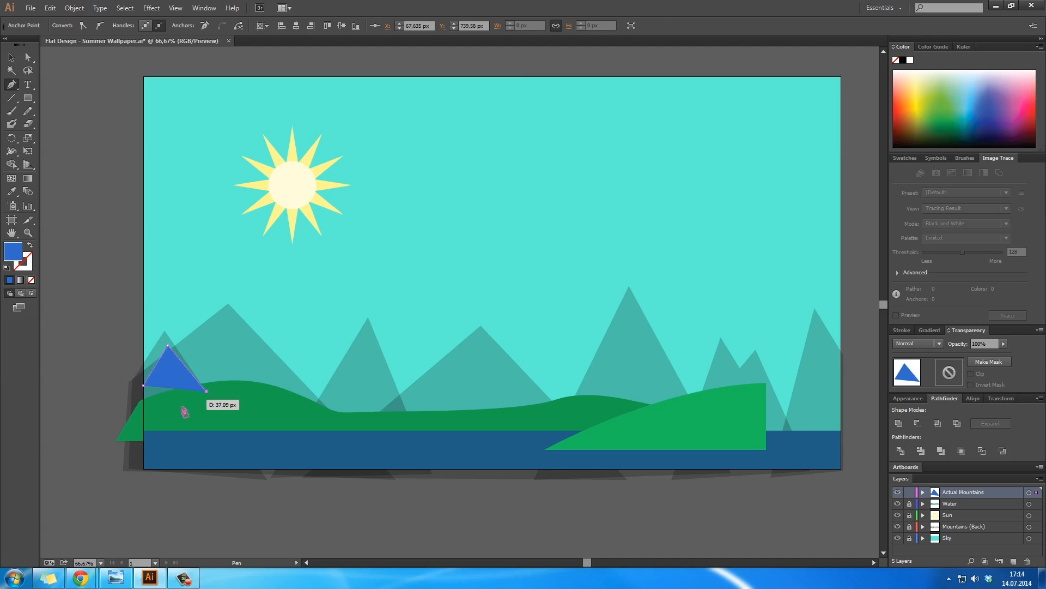
left_click(124, 405)
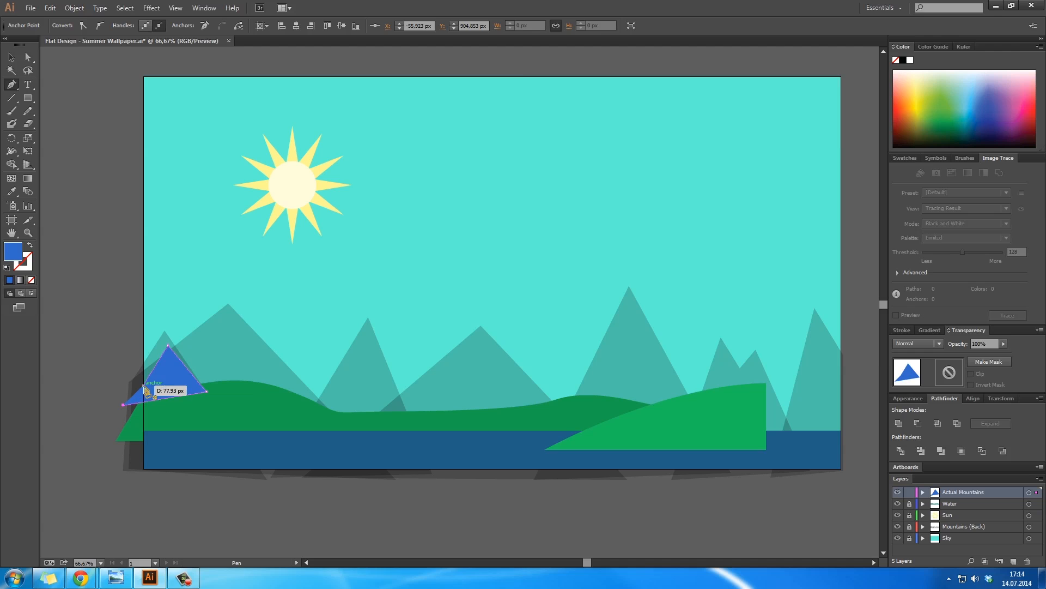
left_click(217, 493, "ctrl")
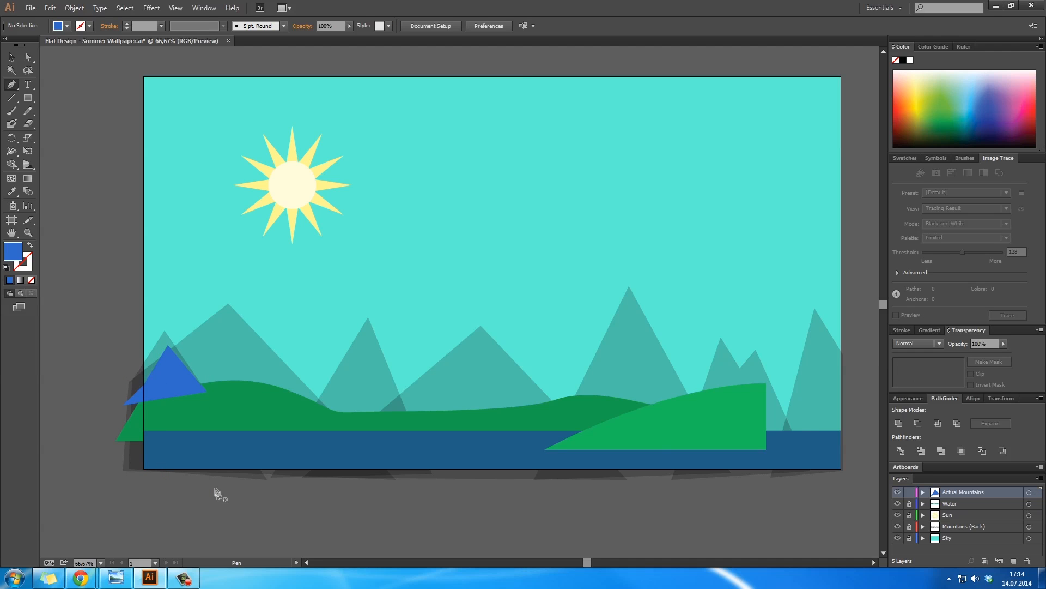
left_click_drag(950, 494, 958, 514)
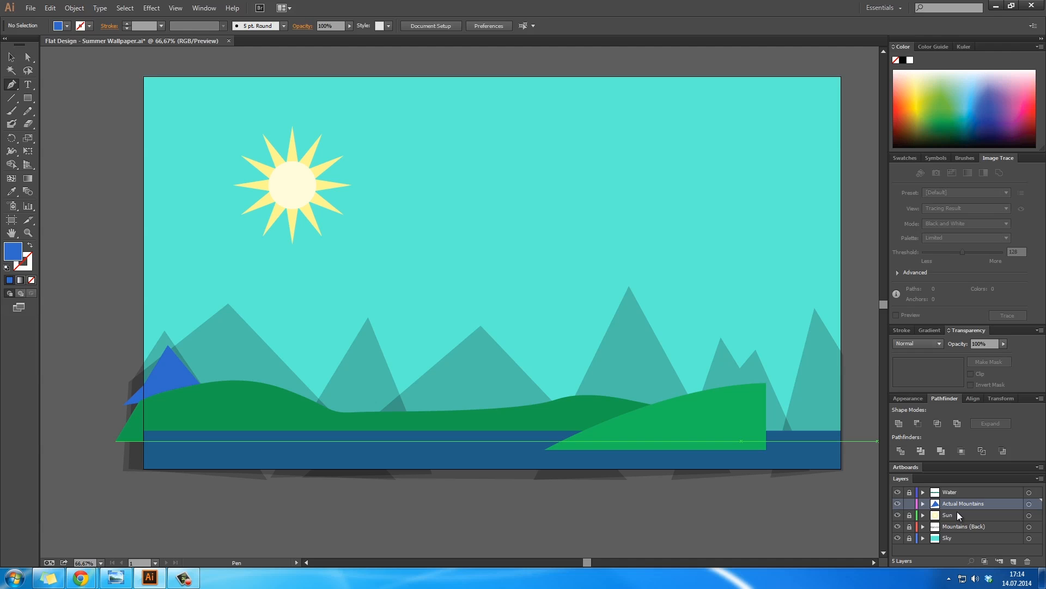
Draw a larger closed blue mountain behind the hill's left crest, with a gentle shoulder, a tall peak and a flat base
left_click(123, 390)
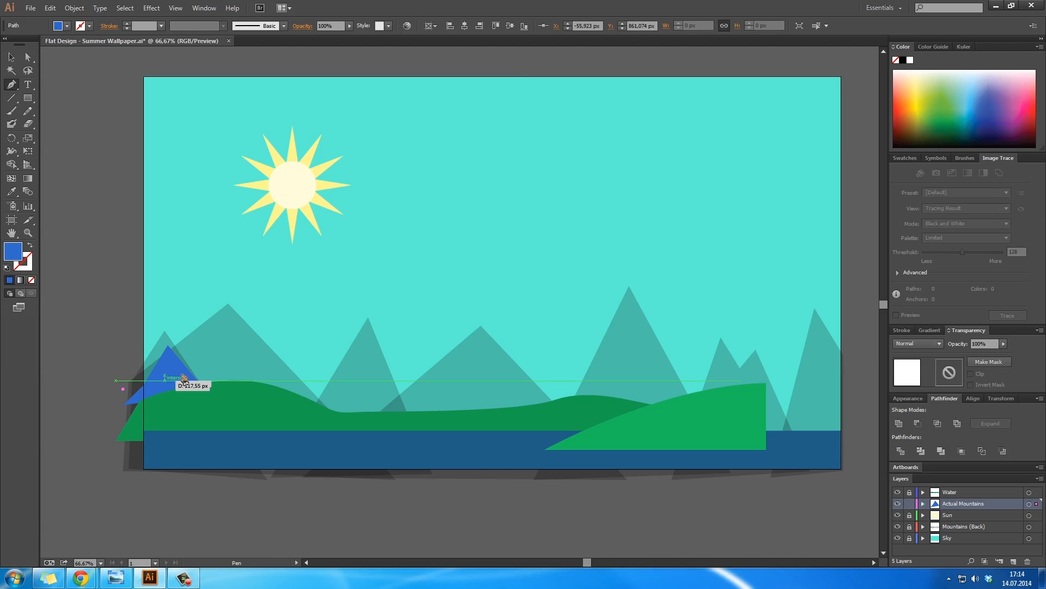
left_click(217, 360)
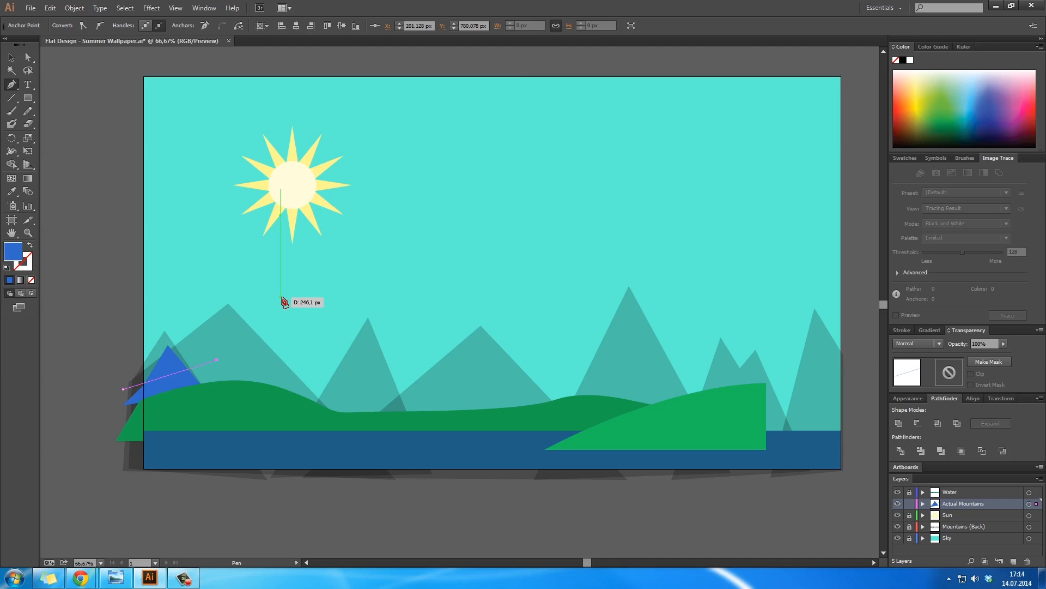
left_click(281, 297)
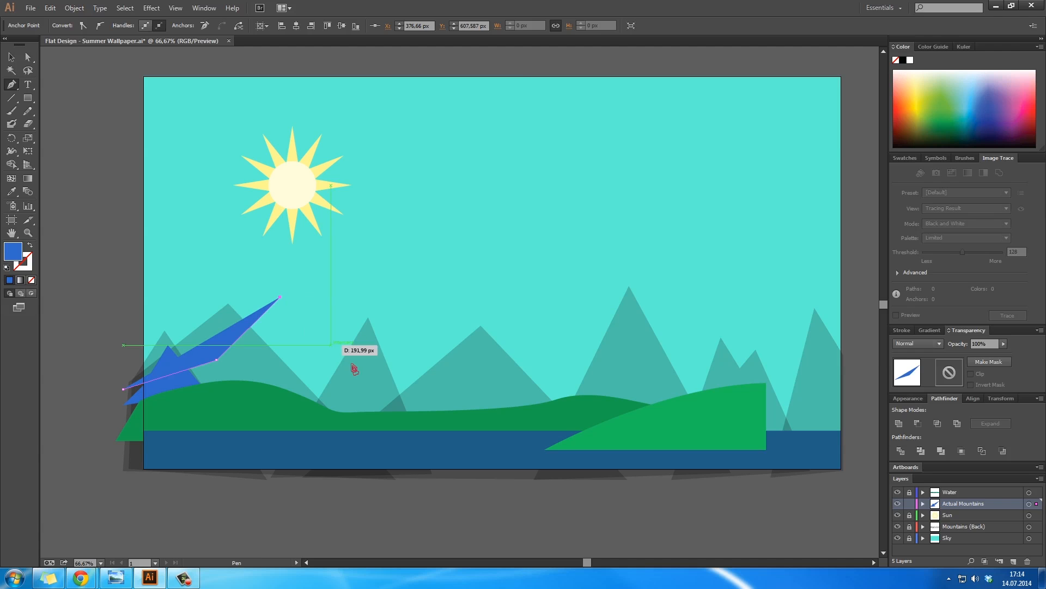
left_click(384, 413)
left_click(106, 416)
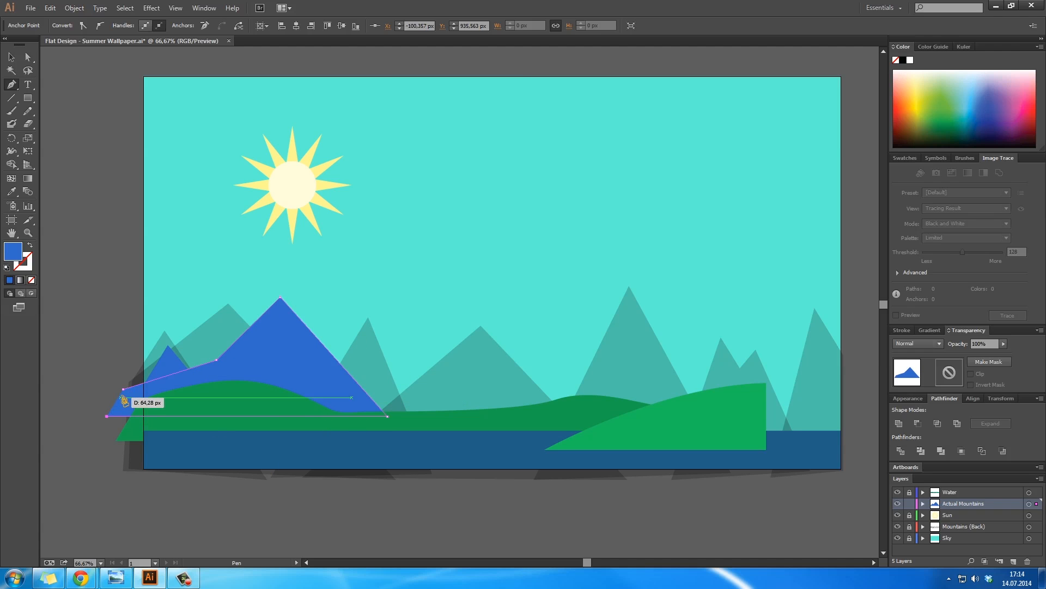
left_click(123, 390)
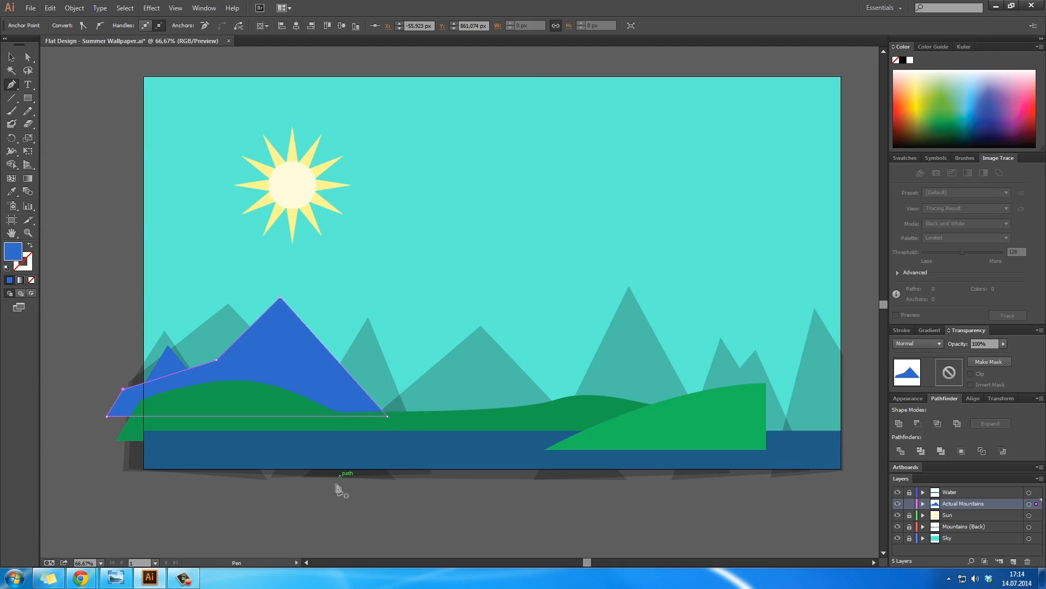
Draw a low four-cornered blue mountain with a gentle peak beside the large mountain's right slope, reaching behind the green hill
left_click(332, 515, "ctrl")
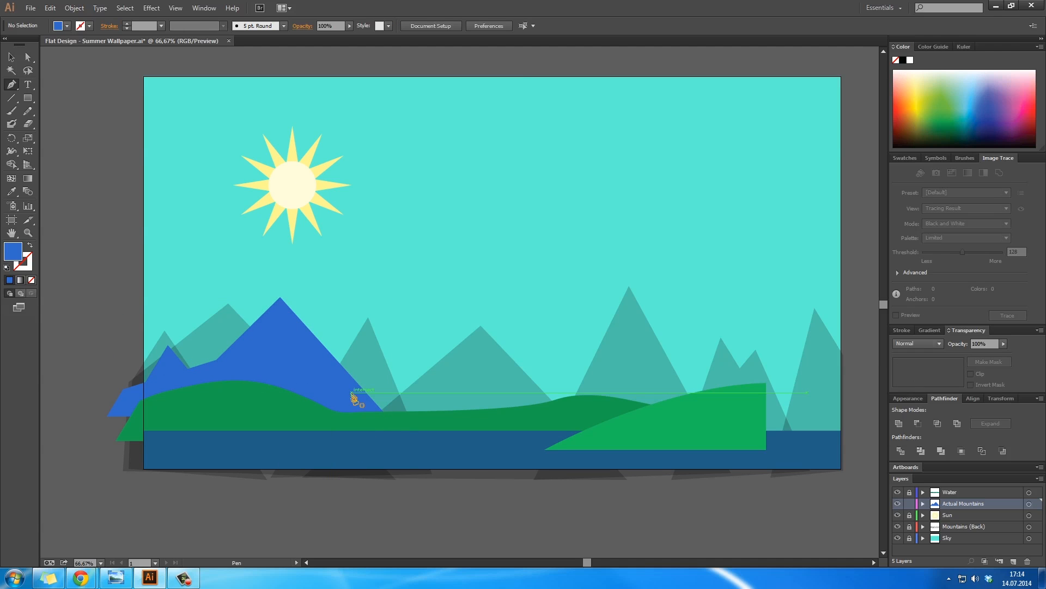
left_click(335, 382)
left_click_drag(375, 352, 390, 350)
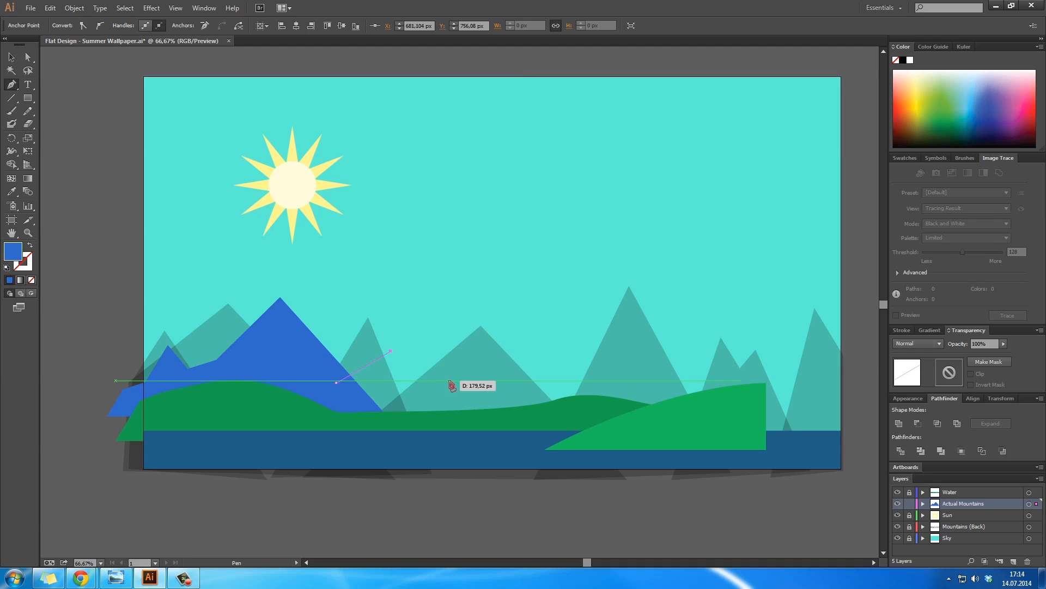
left_click(459, 379)
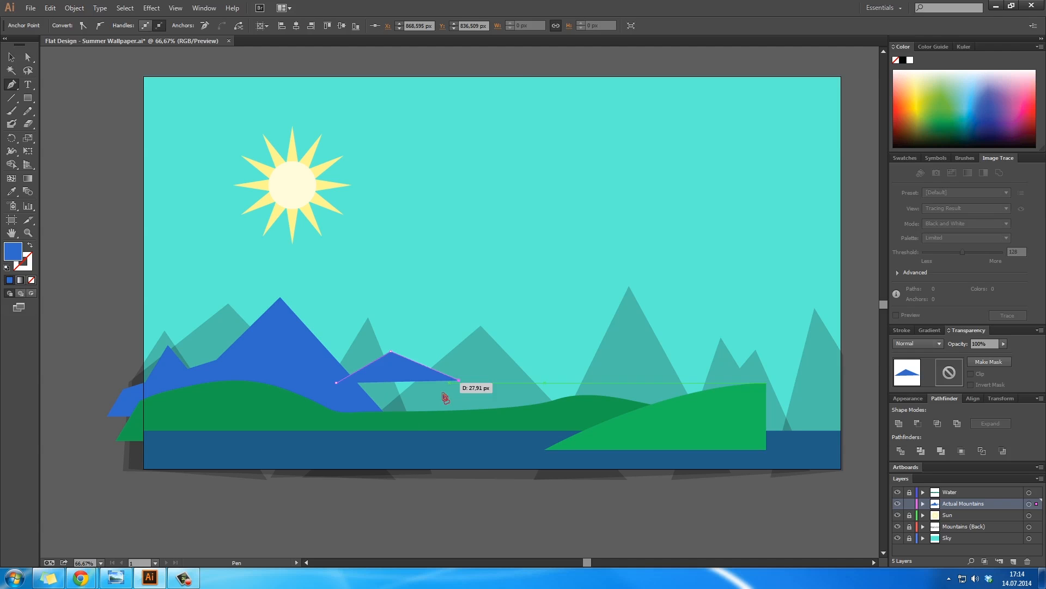
left_click(400, 423)
left_click(336, 382)
key("ctrl")
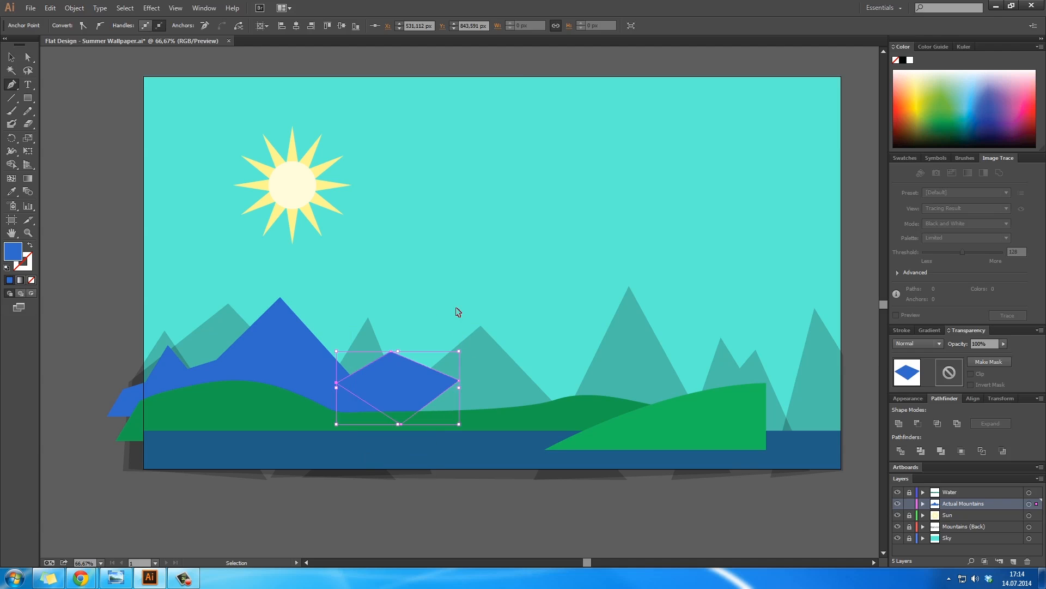
left_click(458, 311, "ctrl")
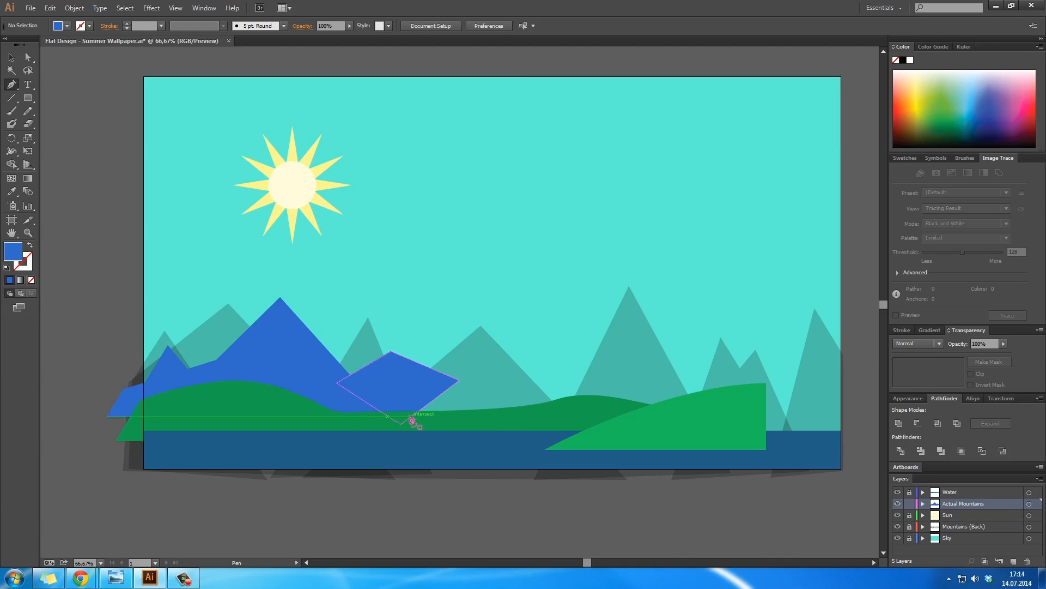
Draw a pointed triangular blue mountain overlapping the low mountain's right side, with its base hidden behind the green hill
left_click(406, 416)
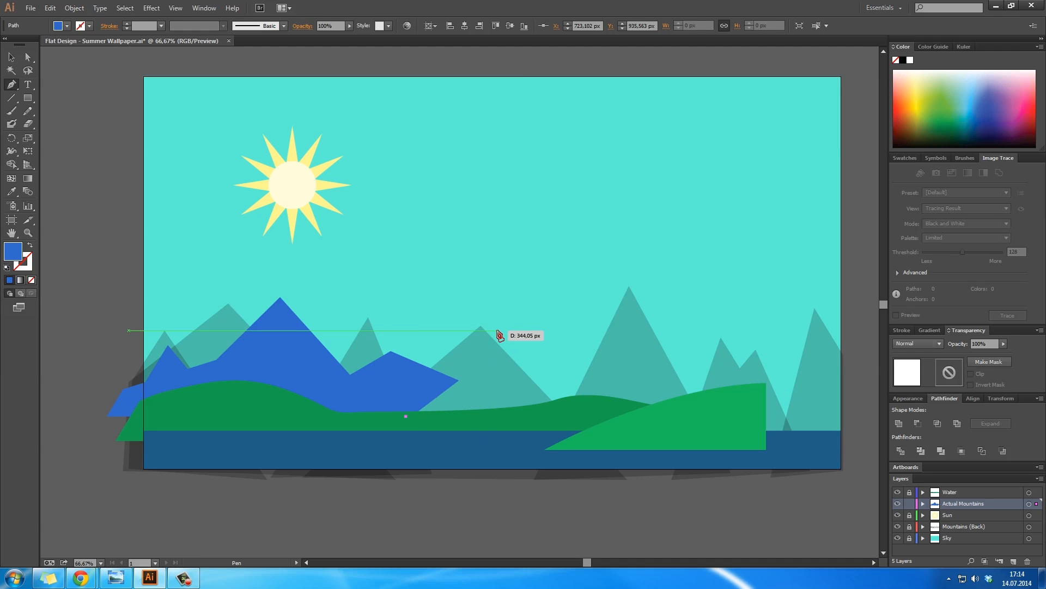
left_click(497, 332)
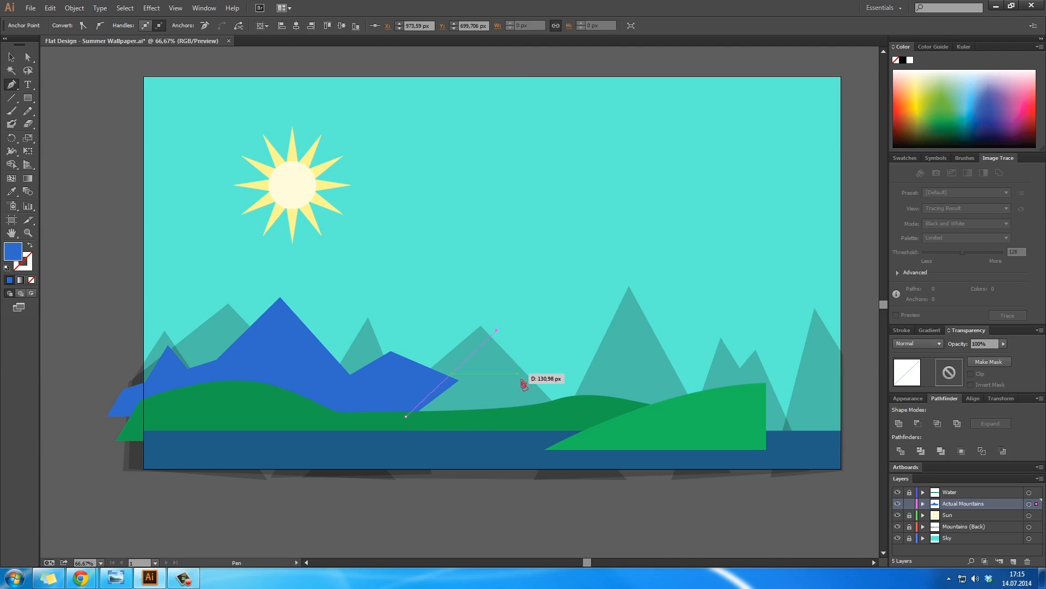
left_click(554, 409)
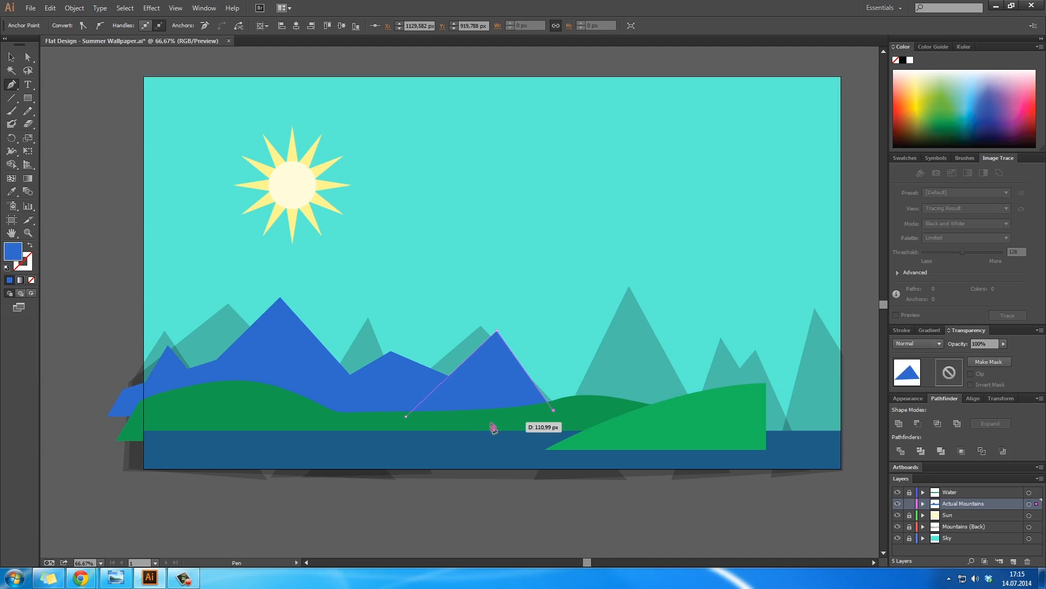
left_click(406, 416)
left_click(570, 328, "ctrl")
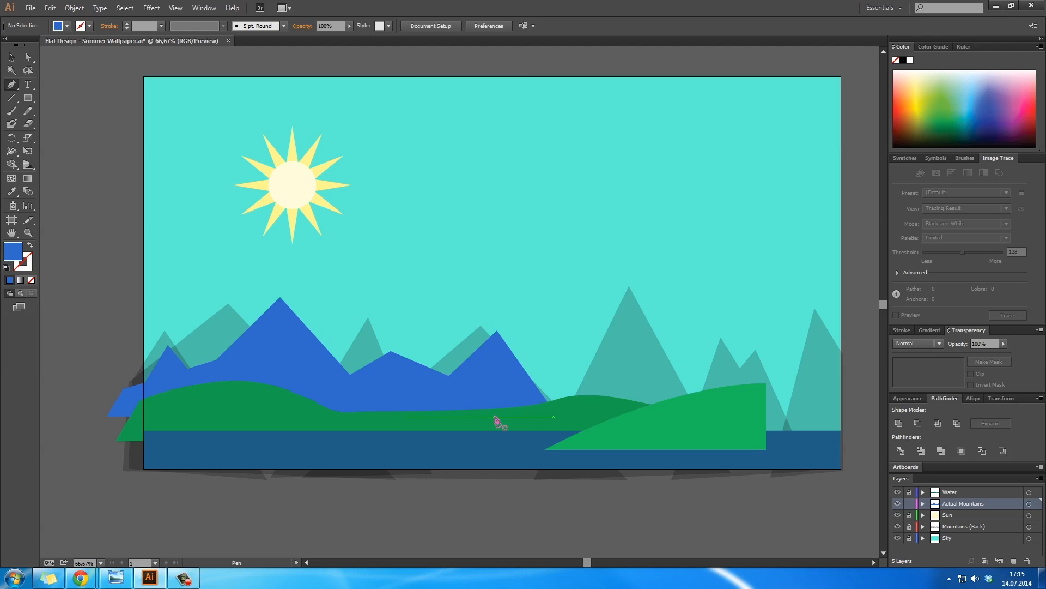
Draw the tallest blue mountain right of the artboard's centre, with a small notch on its left slope and its base behind the hills
left_click(492, 416)
left_click(505, 369)
left_click(516, 375)
left_click(561, 261)
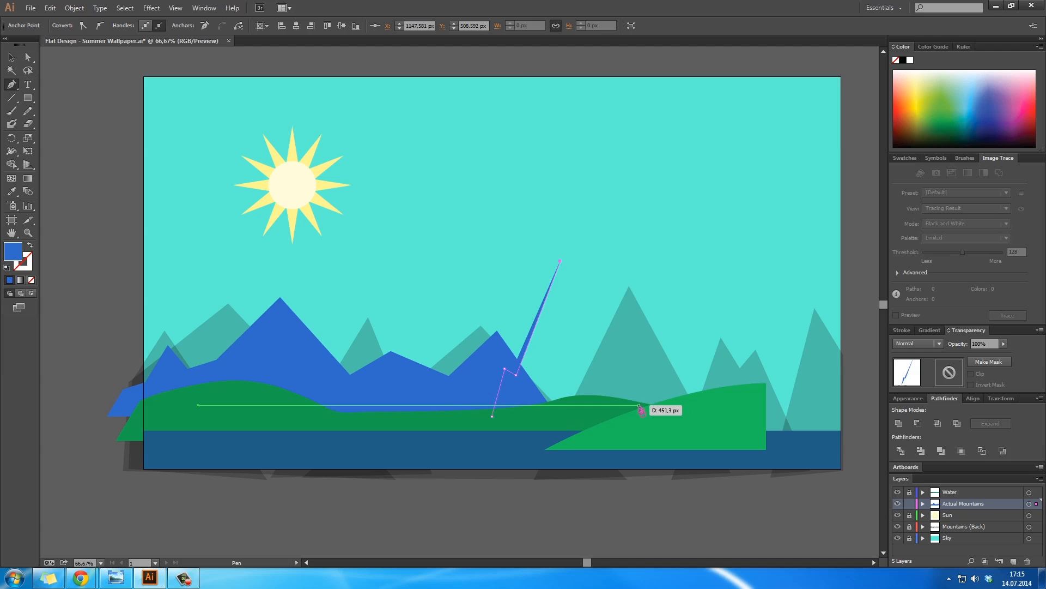
left_click(670, 408)
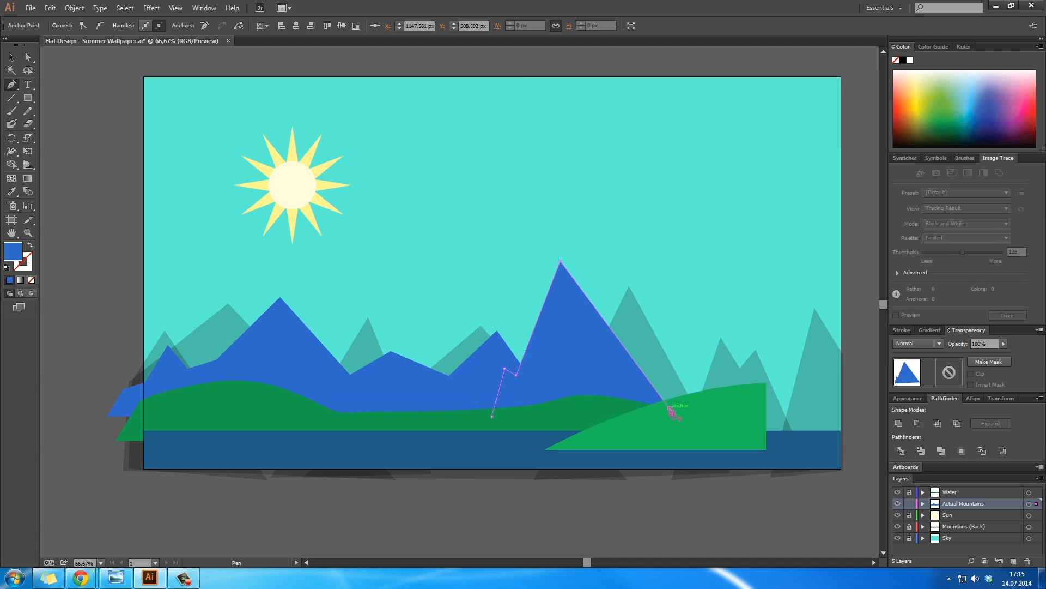
left_click(494, 421)
left_click(703, 280, "ctrl")
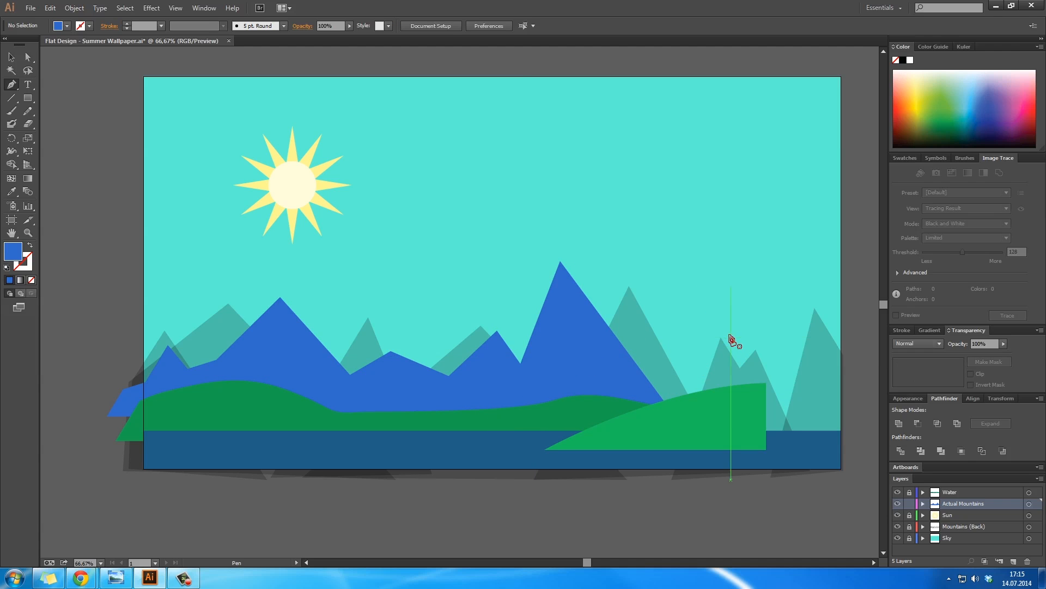
Draw a closed blue mountain with a slanted, blunt top against the tallest mountain's right slope, ending behind the light green hill
left_click(633, 373, "ctrl")
left_click_drag(632, 372, 702, 329)
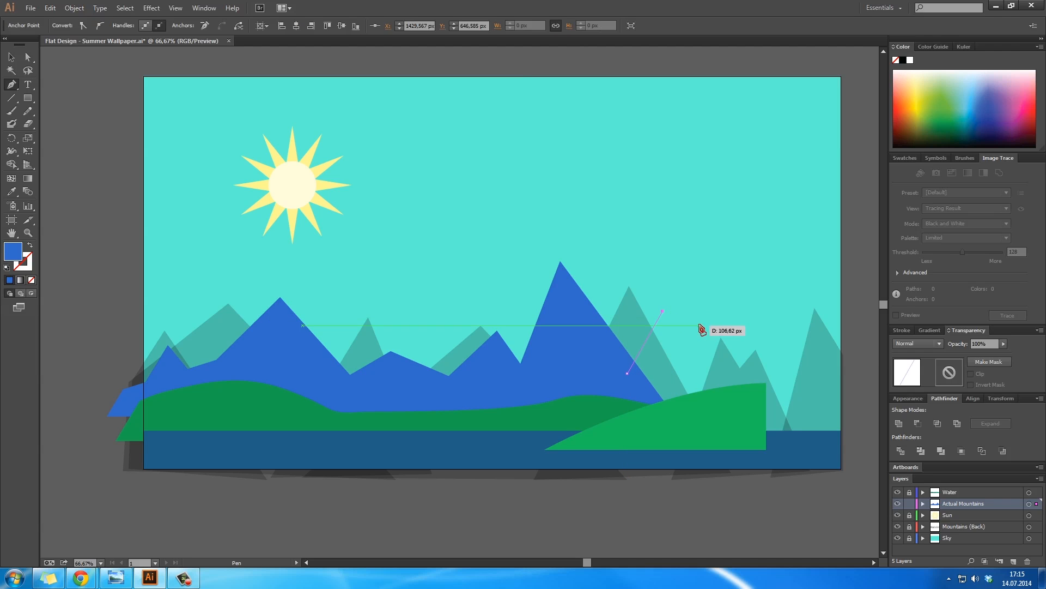
left_click(692, 321)
left_click(723, 402)
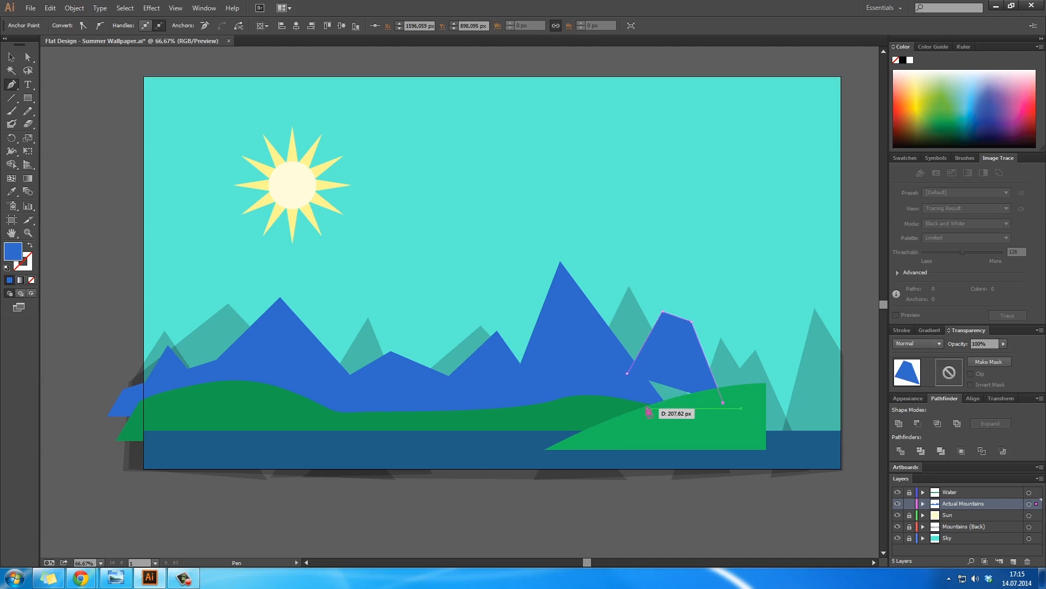
left_click(649, 410)
left_click(628, 374)
left_click(737, 323, "ctrl")
Draw a closed blue mountain peaking at the artboard's right edge and extending below the artboard
left_click(760, 403)
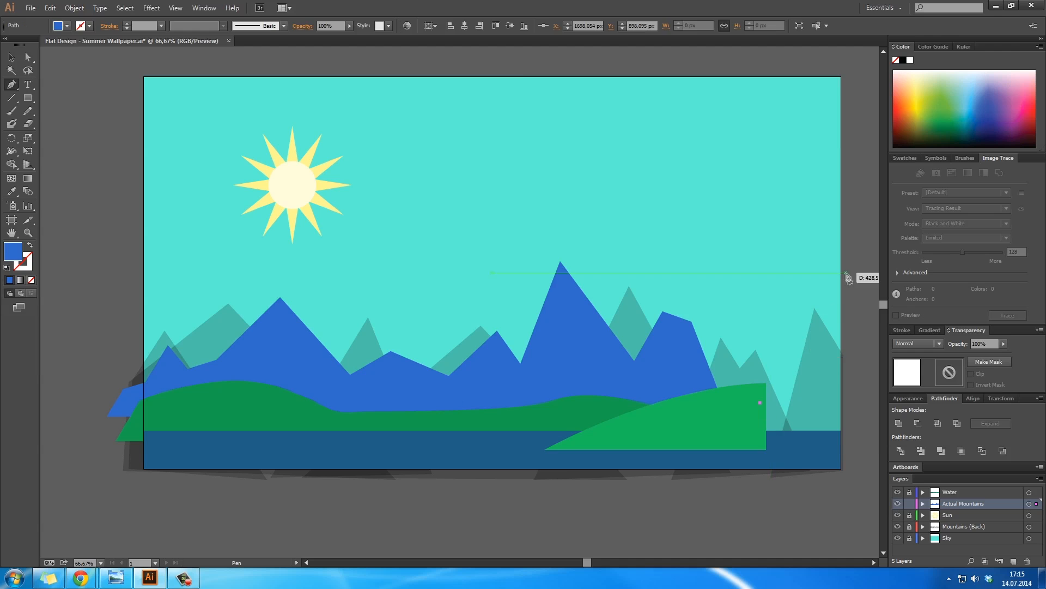
left_click(843, 304)
left_click(852, 483)
left_click(793, 491)
left_click(757, 444)
left_click(760, 403)
Recolor all the blue mountains together with the slightly muted blue 376cb7
key("v")
left_click(591, 345)
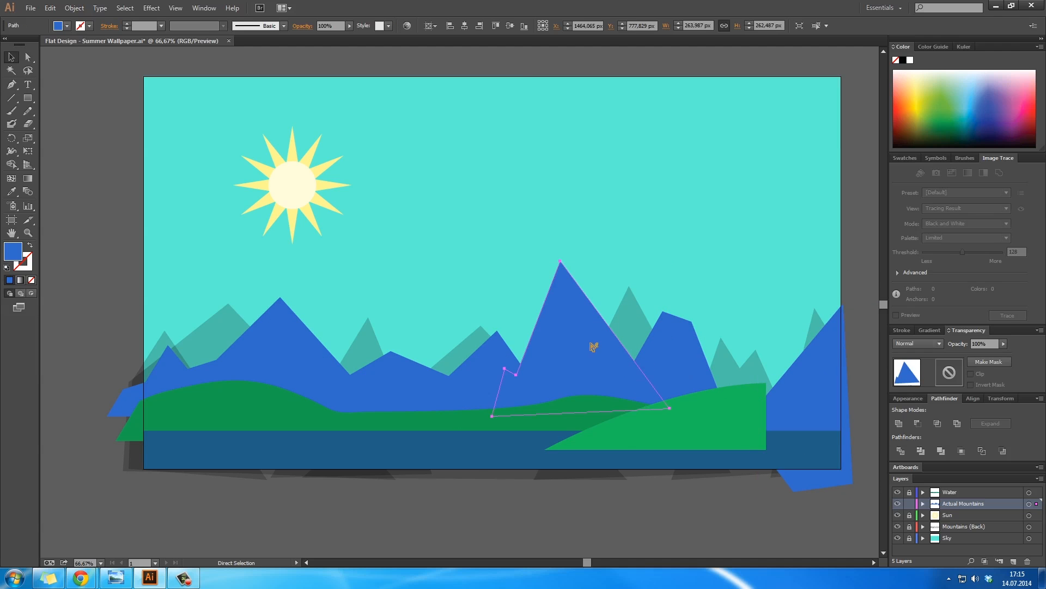
left_click(818, 382, "shift")
left_click(671, 360, "shift")
left_click(507, 368, "shift")
left_click(395, 378, "shift")
left_click(240, 365, "shift")
left_click(168, 371, "shift")
double_click(5, 253)
left_click(576, 145)
left_click(727, 111)
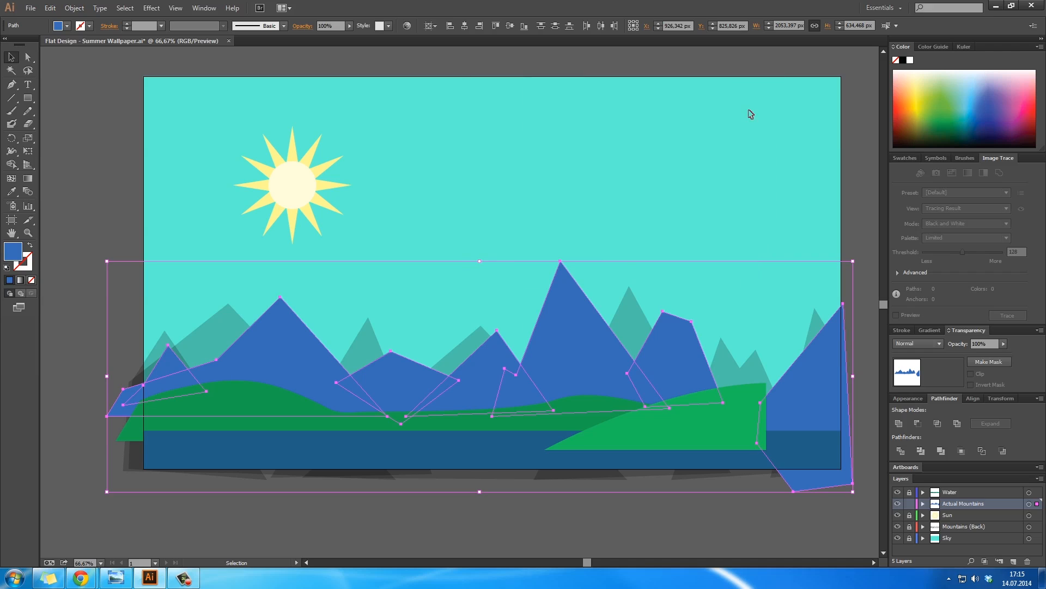
left_click(867, 238)
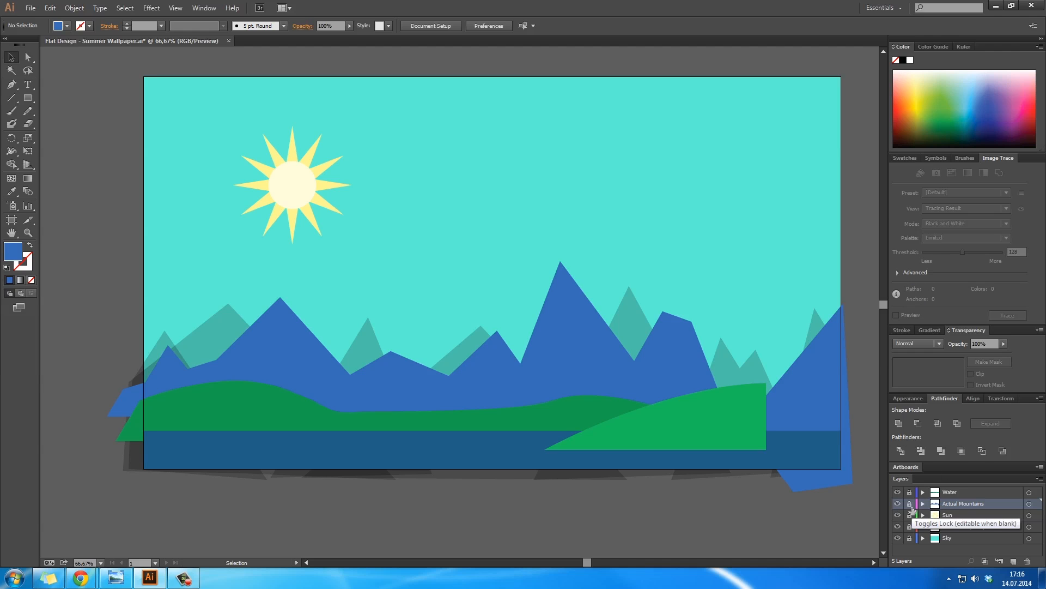
Create a new layer named Actual Mountains (Front)
left_click(999, 555)
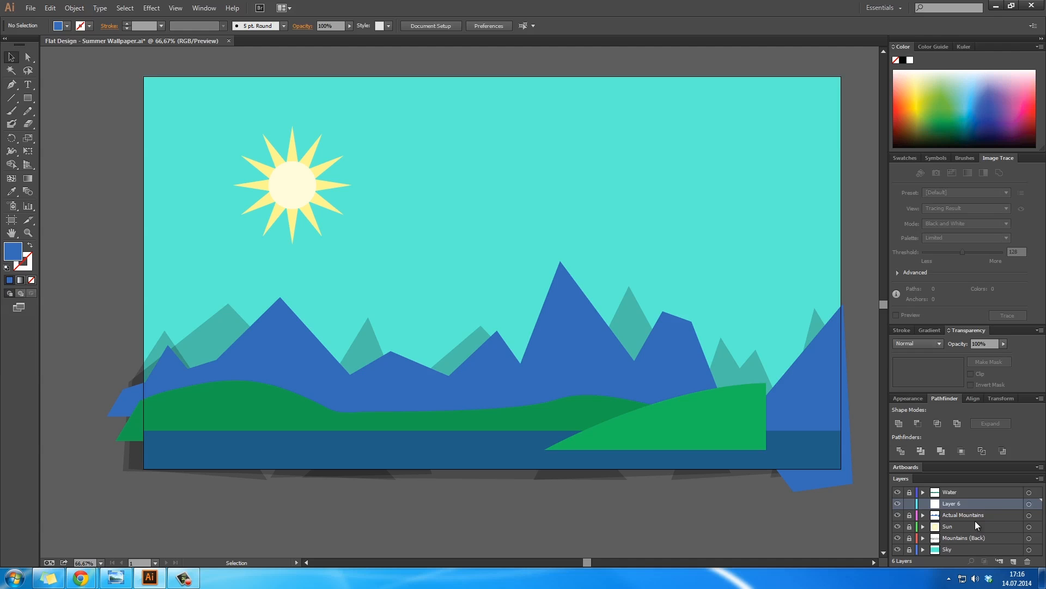
double_click(953, 502)
type("Actual Mountains (Front)")
key("Return")
Draw a small triangular mountain about 244 px wide on the artboard's bottom edge and move the Actual Mountains (Front) layer above Water
key("p")
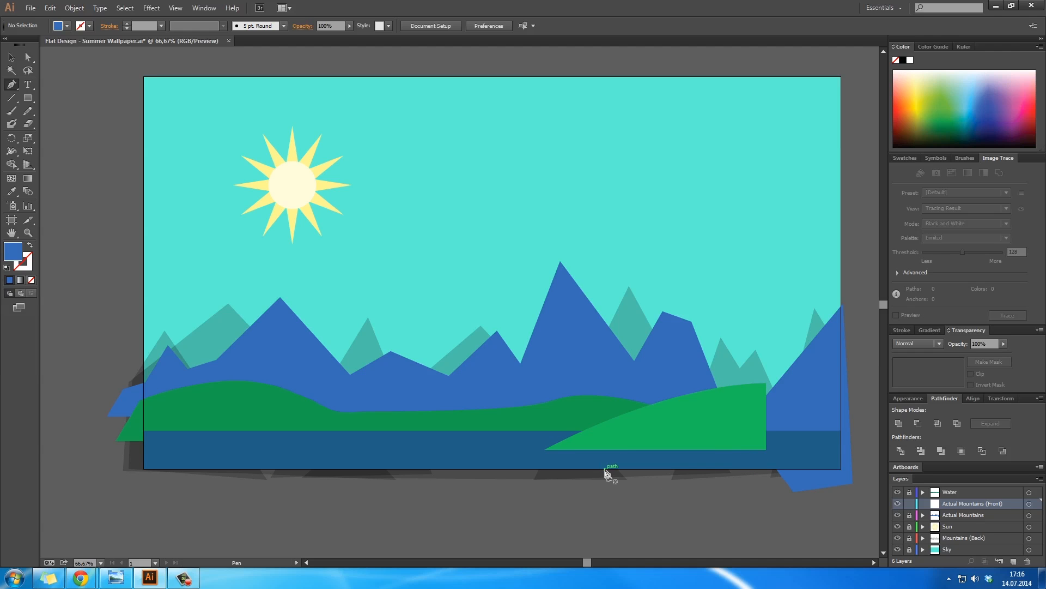
left_click_drag(605, 468, 640, 430)
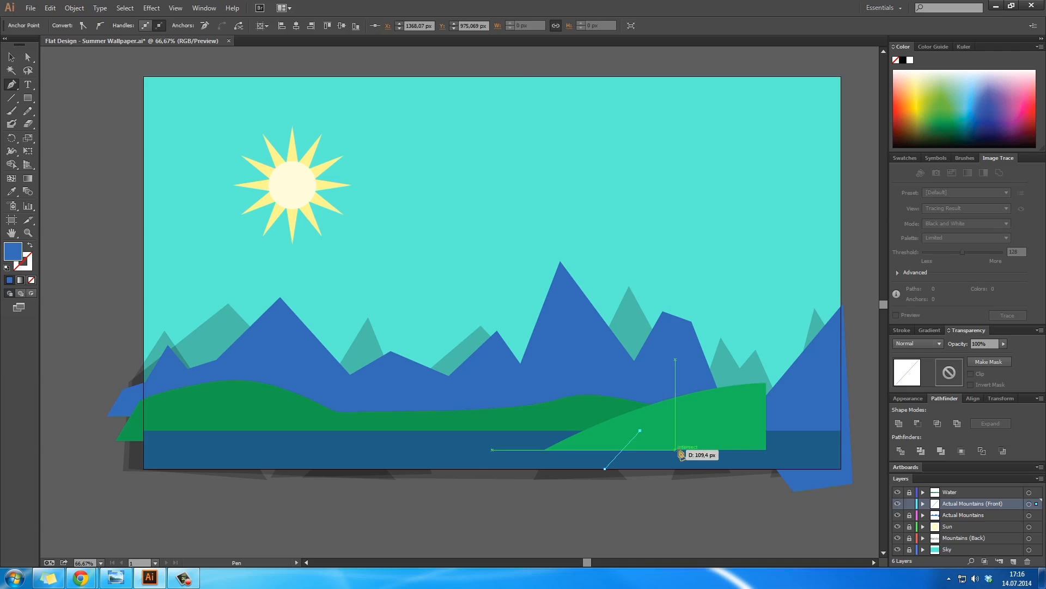
left_click(694, 468)
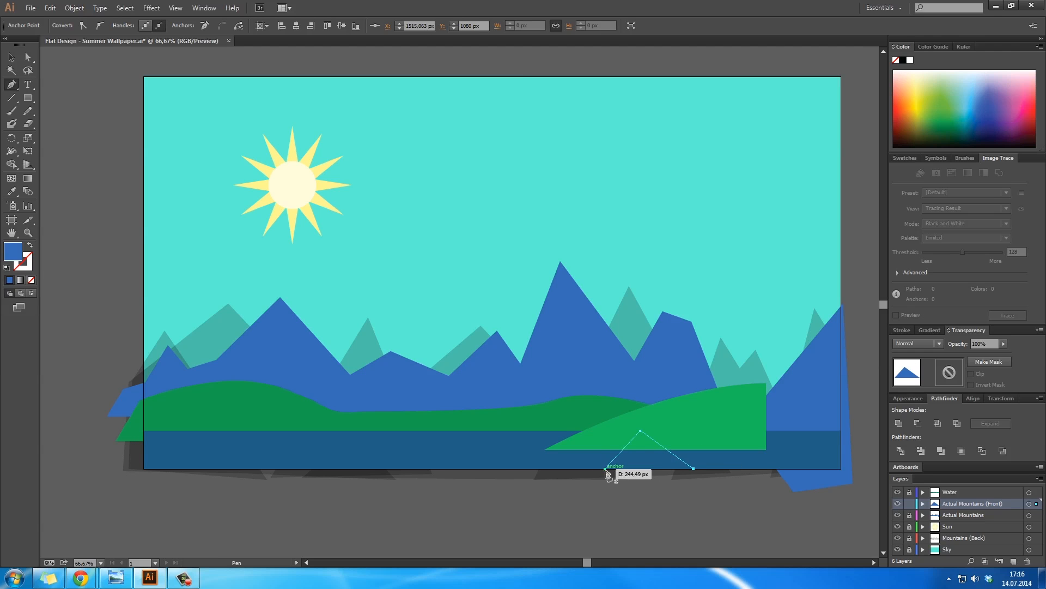
left_click(718, 524, "ctrl")
left_click_drag(949, 502, 954, 487)
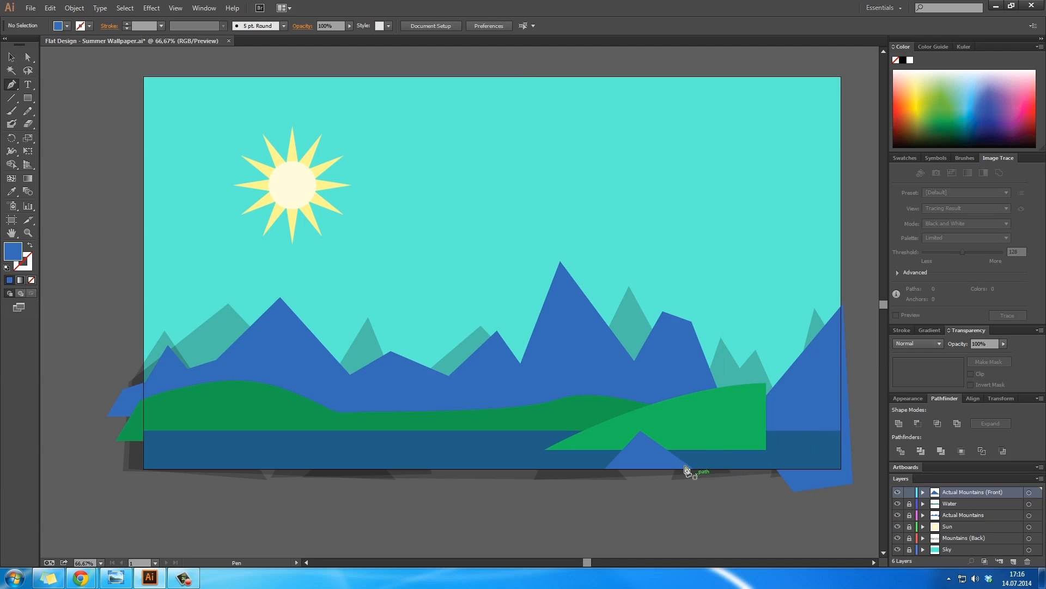
Draw a slightly taller mountain with a sloping shoulder along the artboard's bottom edge, overlapping the small triangular mountain
left_click(642, 468)
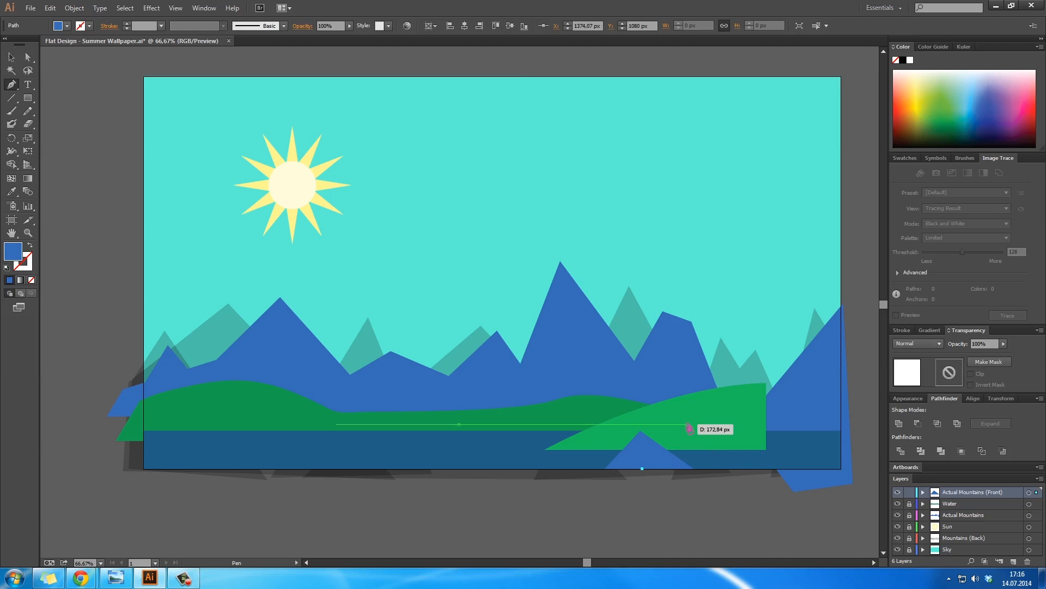
left_click(690, 419)
left_click(731, 430)
left_click(761, 469)
left_click(745, 510, "ctrl")
Draw a large foreground mountain covering the artboard's lower right corner and running past its right edge, and save the file
left_click(734, 470)
left_click(782, 317)
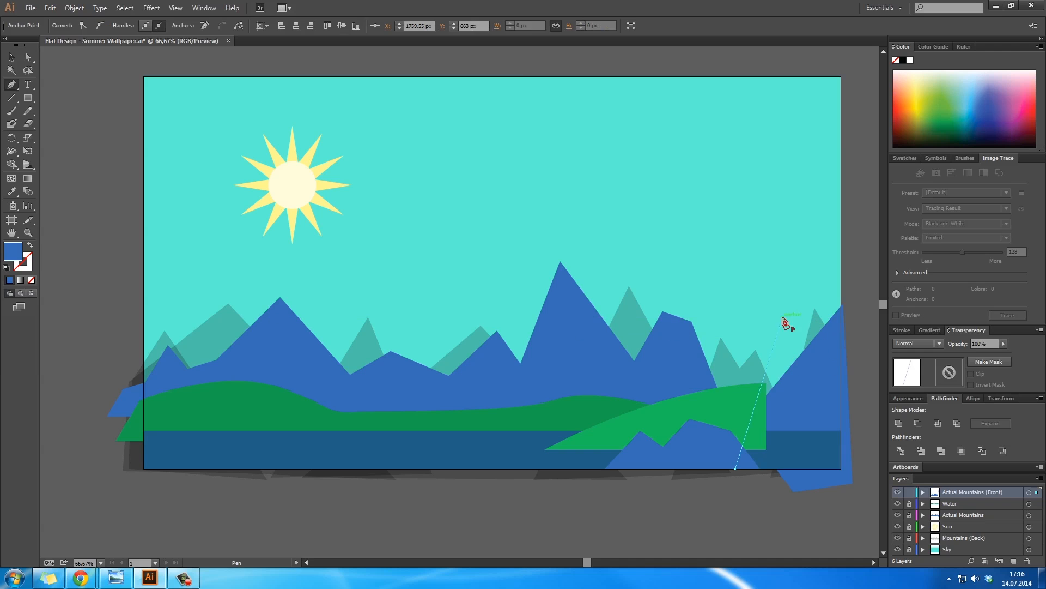
left_click(865, 365)
left_click(865, 496)
left_click(734, 470)
left_click(773, 505, "ctrl")
key("v")
left_click_drag(735, 460, 738, 443)
key("ctrl+s")
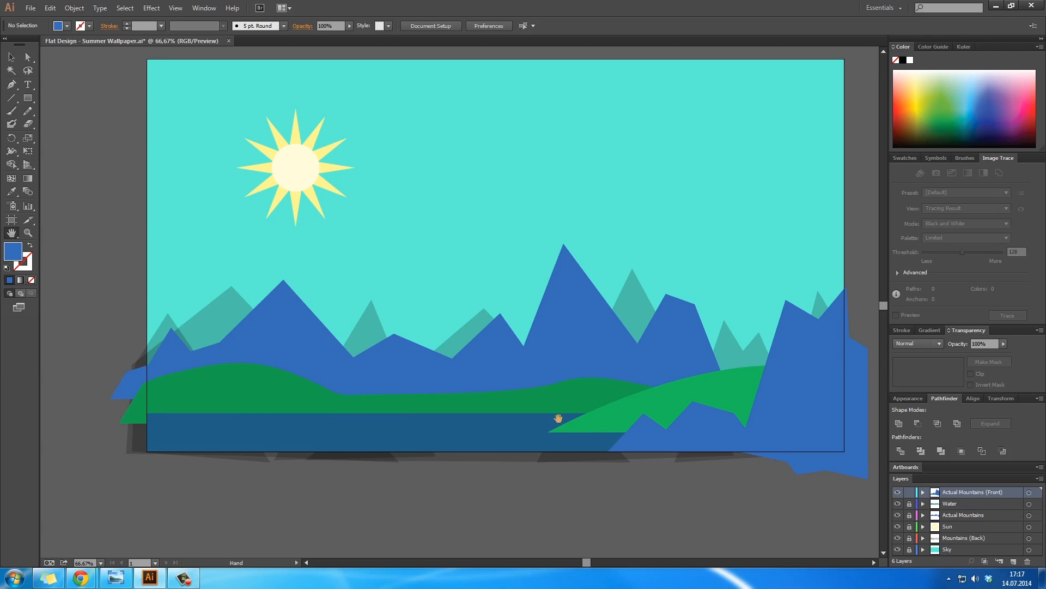
Check the fill color of the small blue mountain at the artboard's left edge
left_click_drag(577, 322, 570, 357)
left_click_drag(569, 401, 618, 366)
right_click(162, 344)
mouse_move(240, 497)
left_click(349, 530)
double_click(11, 251)
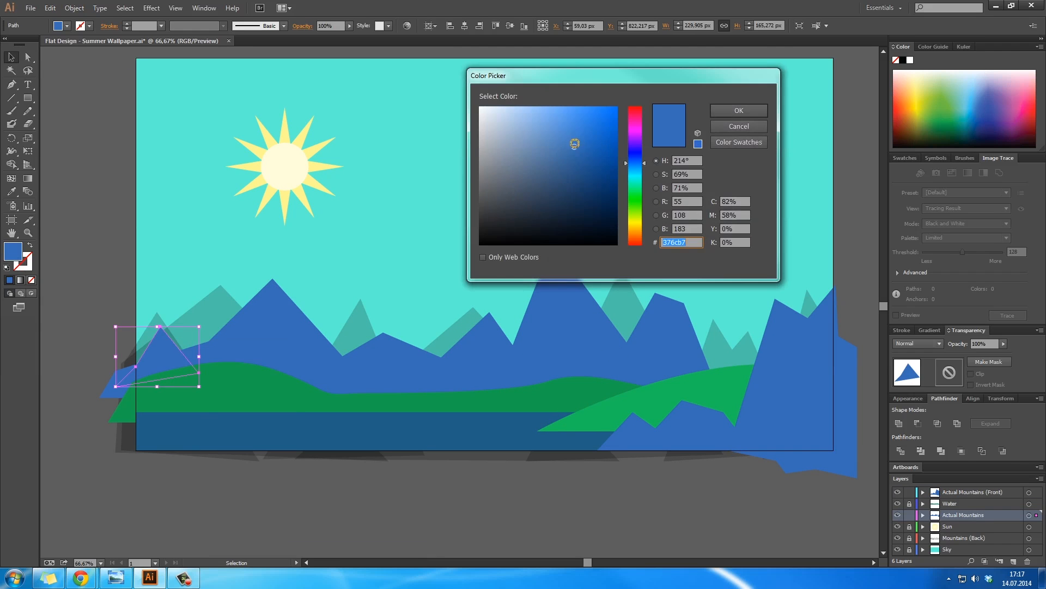
left_click(750, 124)
left_click(65, 328)
Examine the blue and translucent mountains behind the left hill up close, and return to the whole artboard
key("z")
left_click(188, 345)
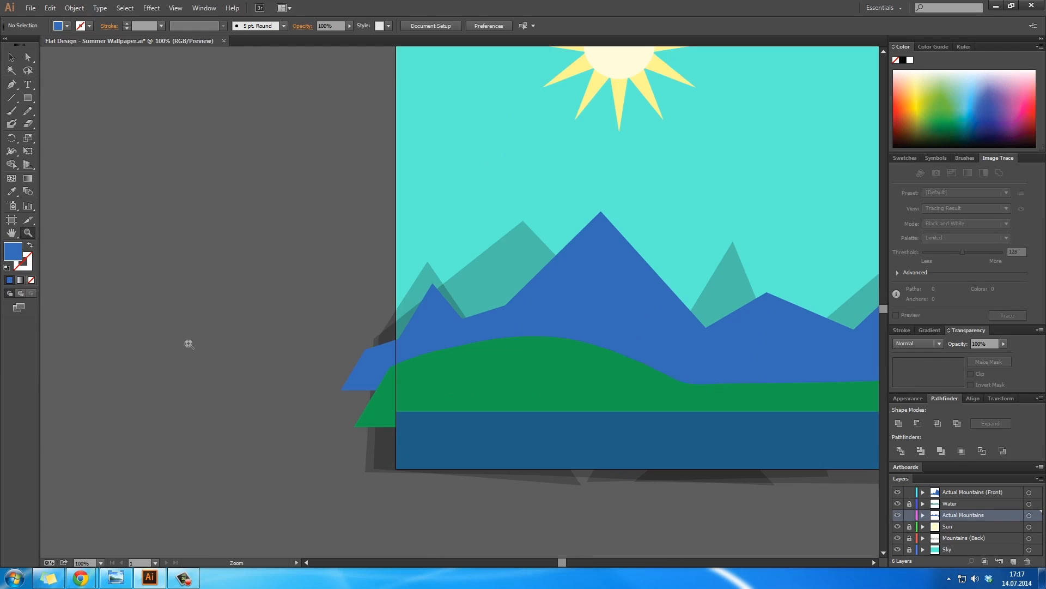
left_click(526, 297)
left_click_drag(587, 64, 590, 214)
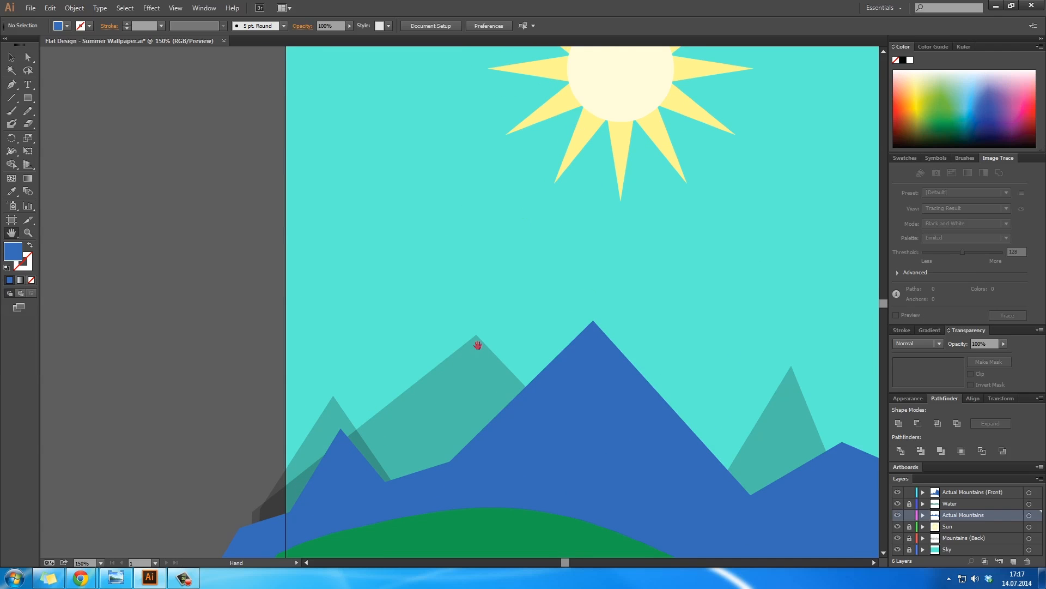
left_click_drag(543, 309, 578, 286)
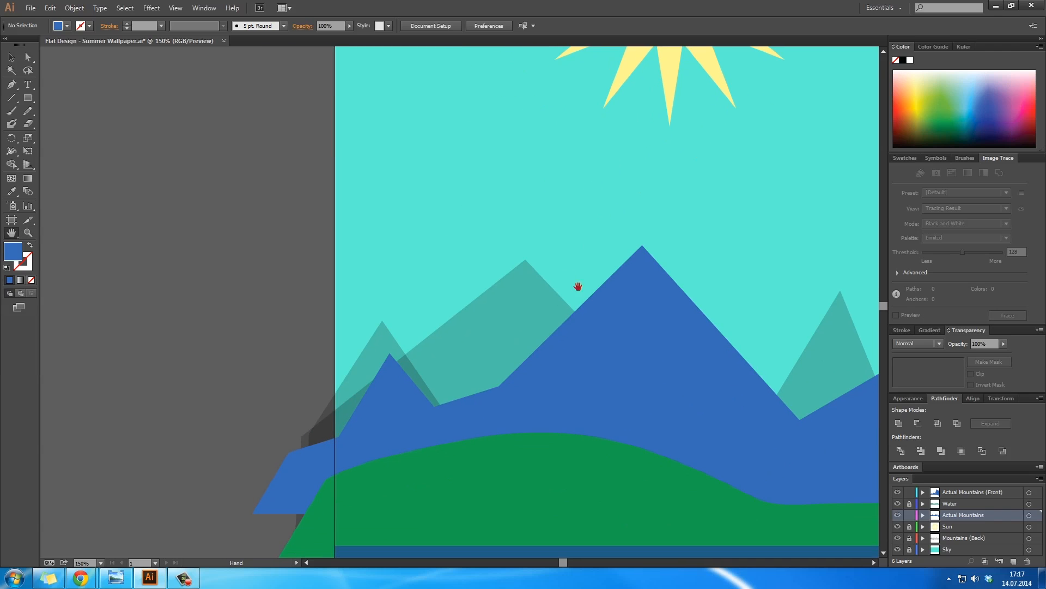
key("o")
left_click(613, 357, "ctrl+alt")
left_click(612, 357, "ctrl+alt")
left_click(613, 358, "ctrl+alt")
left_click_drag(528, 333, 610, 439)
left_click(388, 329)
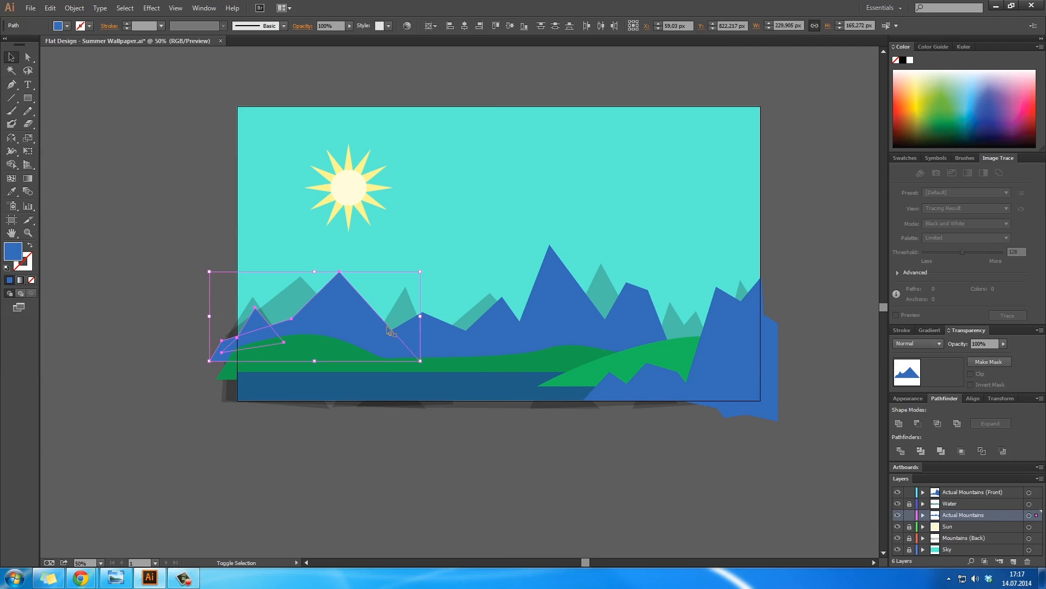
double_click(503, 327)
left_click(47, 53)
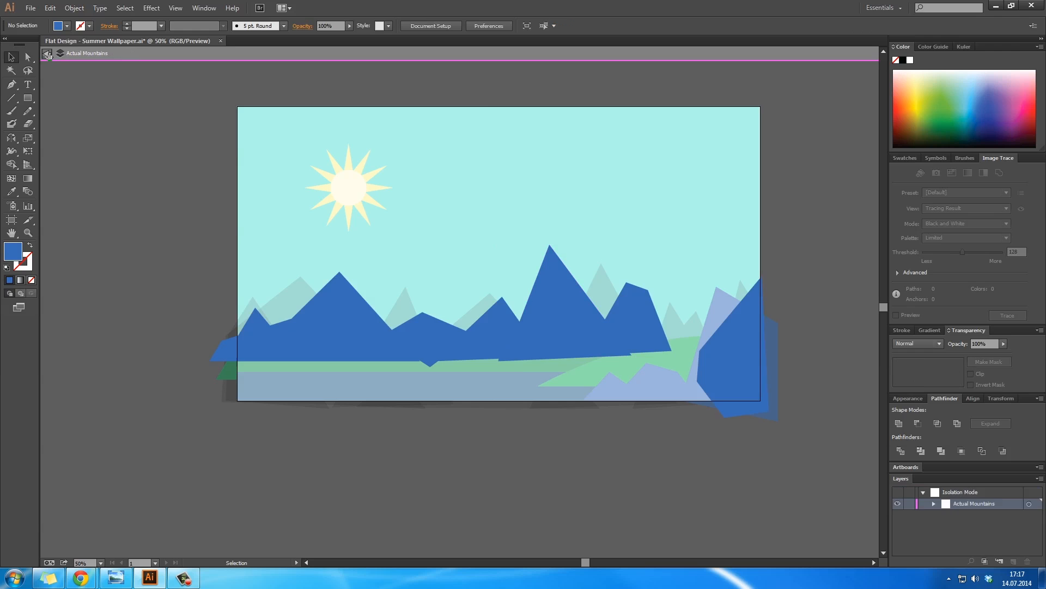
left_click(47, 54)
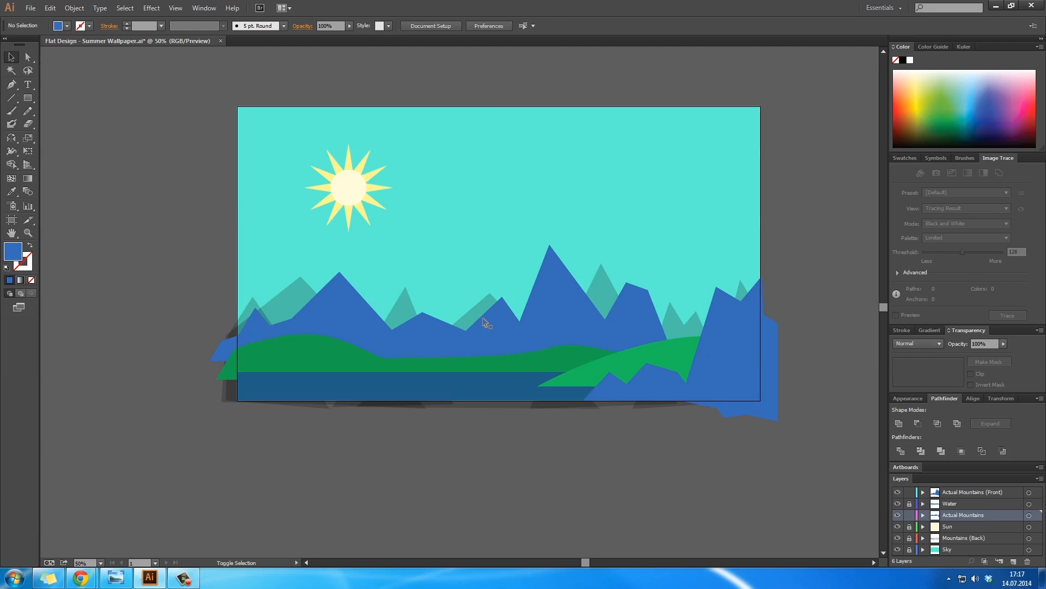
Select all the blue middle and foreground mountains together and set their fill color to #336199
left_click(750, 348)
left_click(648, 392, "shift")
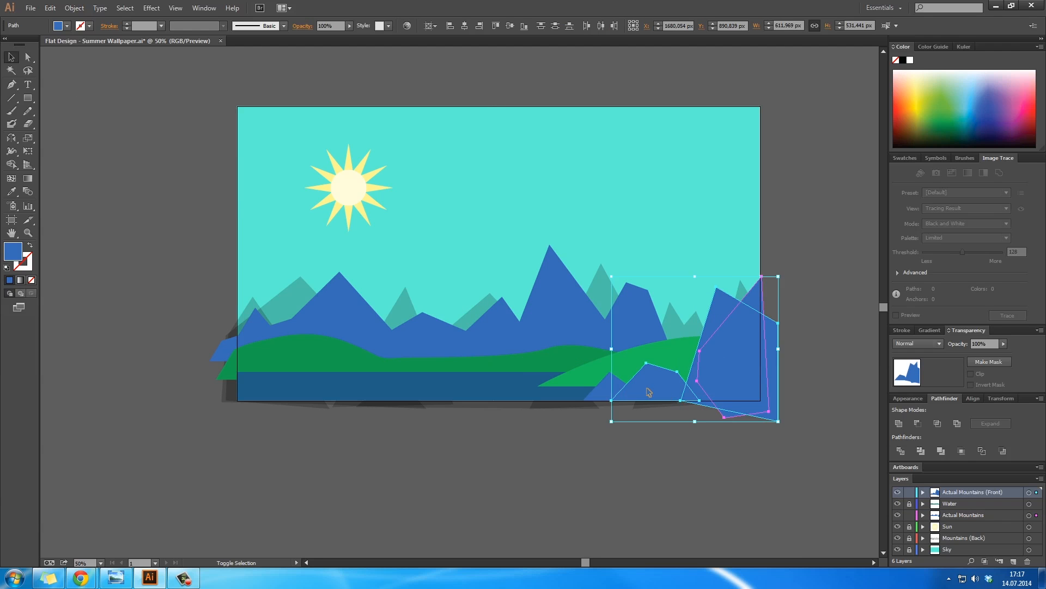
left_click(605, 394, "shift")
left_click(572, 325, "shift")
left_click(461, 355, "shift")
left_click(425, 343, "shift")
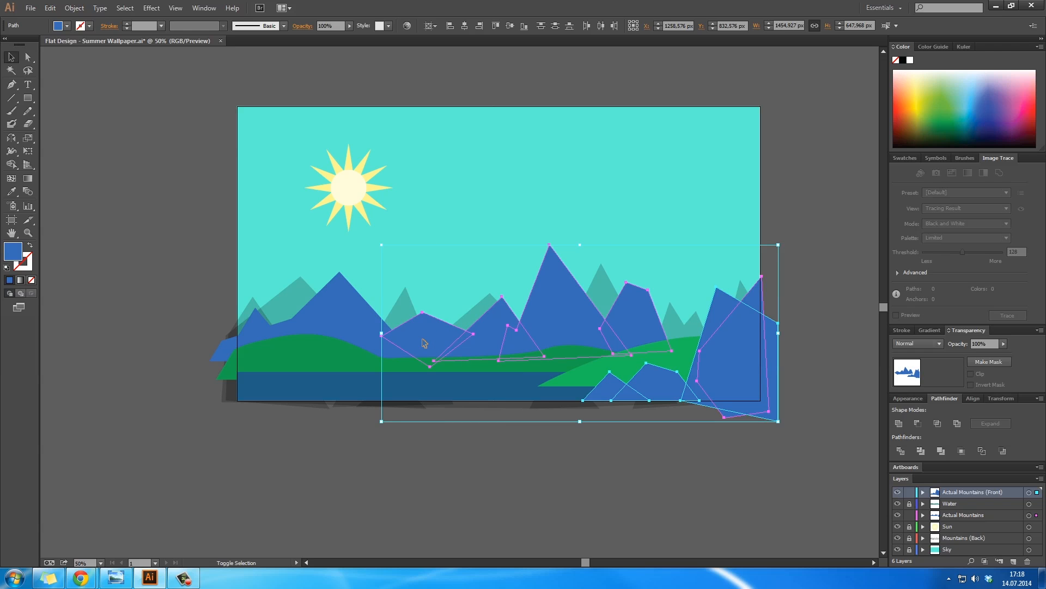
left_click(294, 332, "shift")
double_click(15, 255)
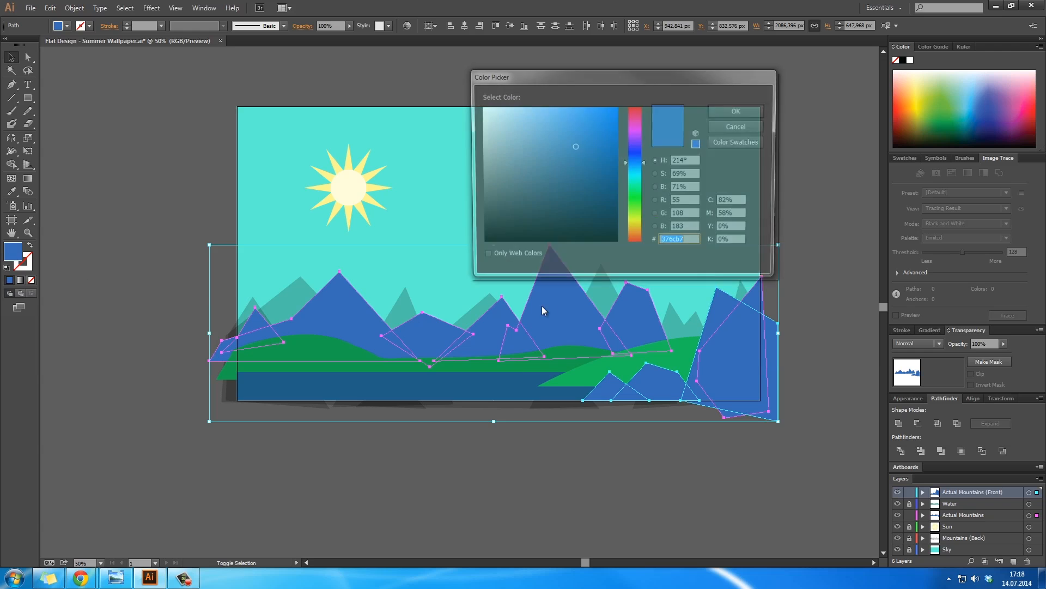
left_click_drag(574, 158, 573, 162)
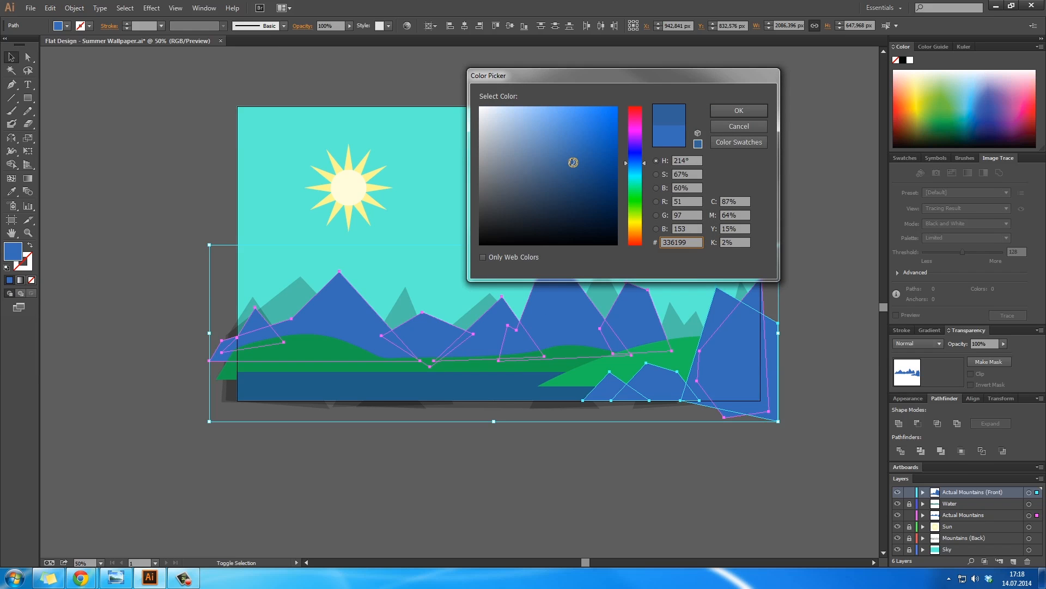
left_click(722, 112)
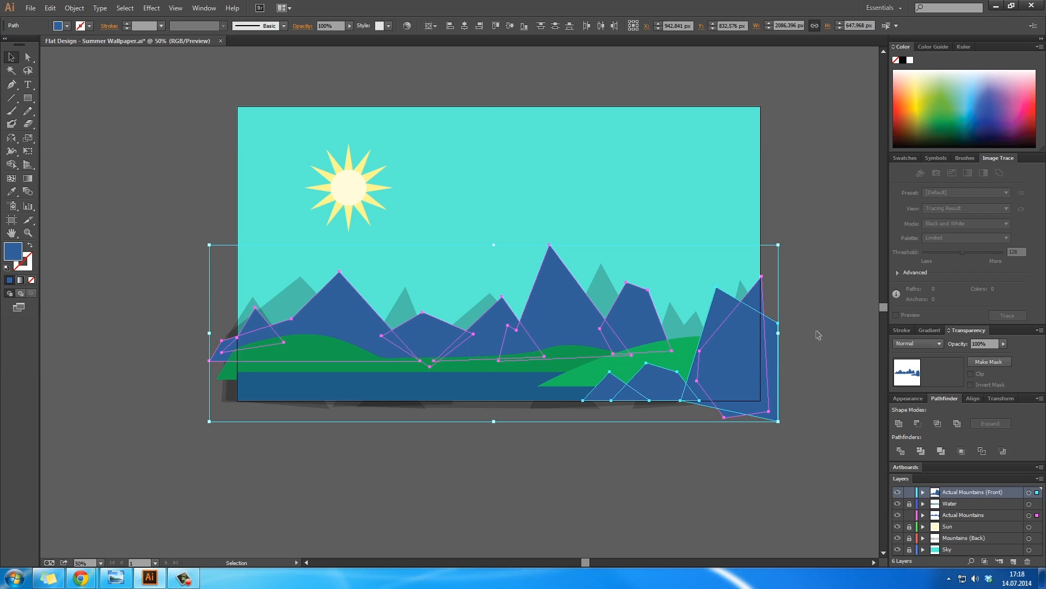
Darken the selected mountains' fill to the deep blue #2a3e7d and deselect them
double_click(12, 252)
left_click(571, 177)
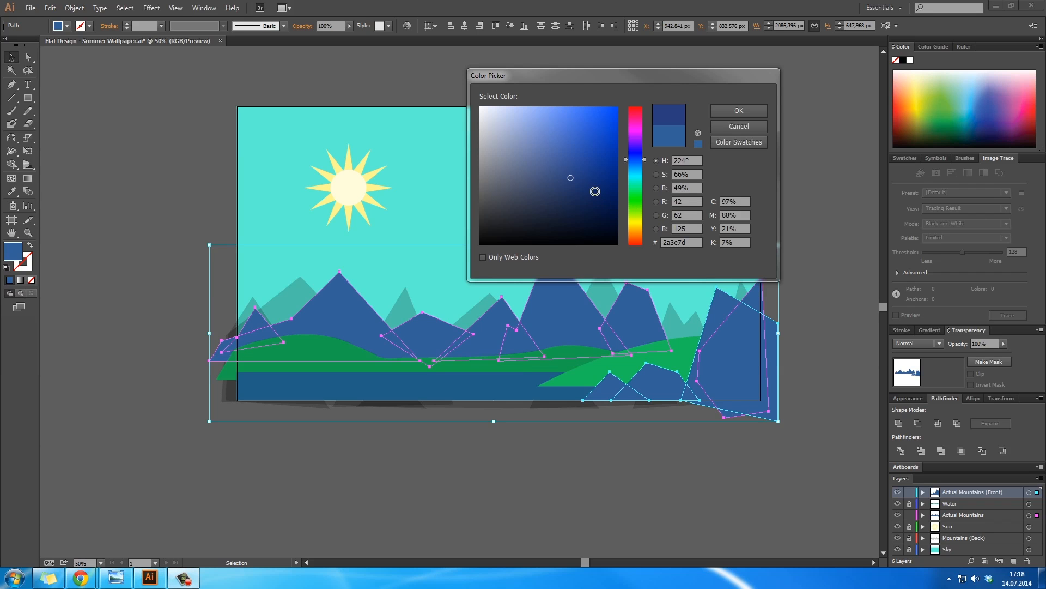
left_click(739, 111)
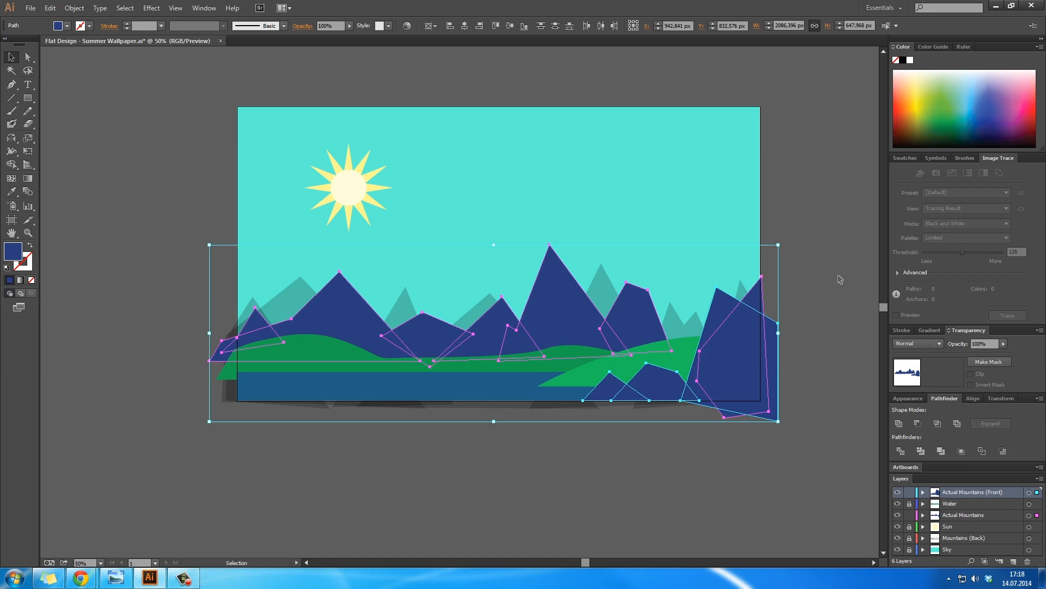
left_click(840, 279)
Examine the recolored mountains against the sky, hills and water at a closer view
key("ctrl+space")
left_click(460, 323, "ctrl")
key("space")
left_click_drag(495, 295, 464, 324)
left_click_drag(555, 319, 564, 289)
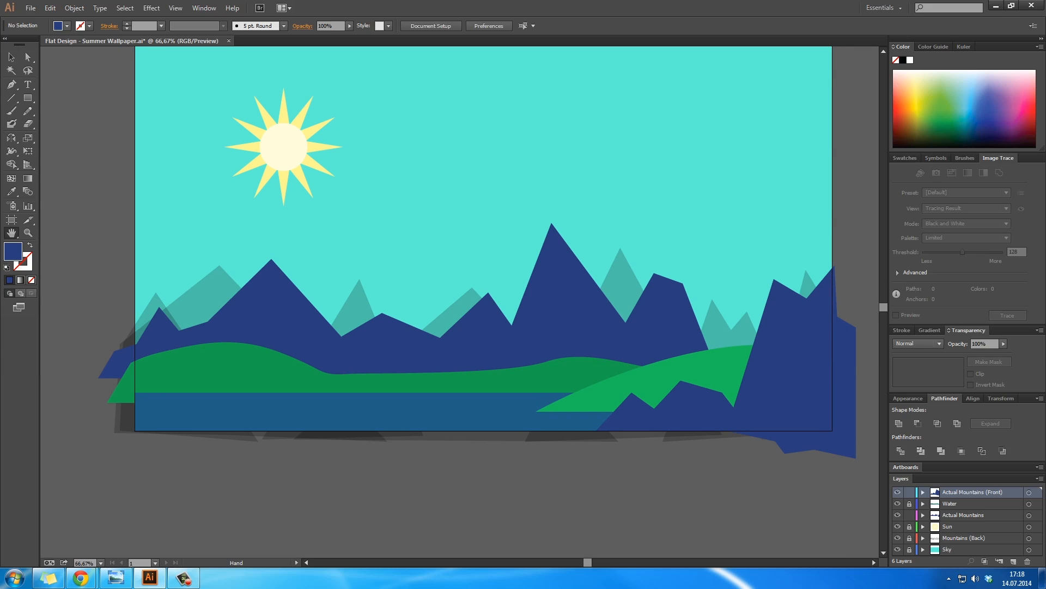
left_click_drag(691, 286, 702, 293)
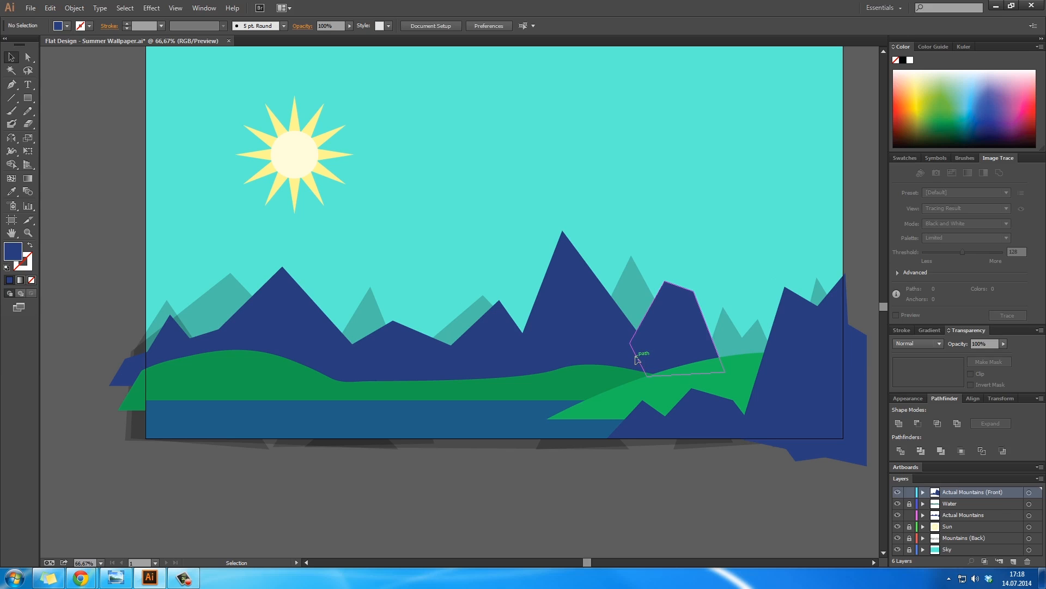
left_click(636, 358)
left_click(247, 490)
Draw a closed, jagged highlight shape with the Pen tool along the left slope of the small mountain at the artboard's left edge
key("space")
left_click_drag(248, 362, 313, 342)
key("ctrl+space")
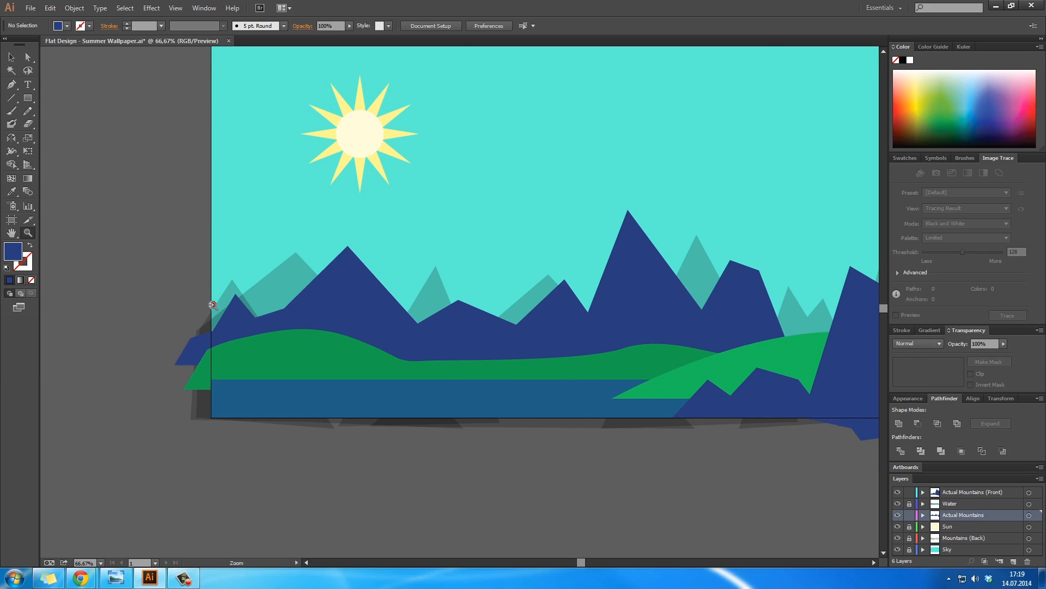
left_click(213, 305)
double_click(496, 285)
key("space")
left_click_drag(506, 384, 485, 406)
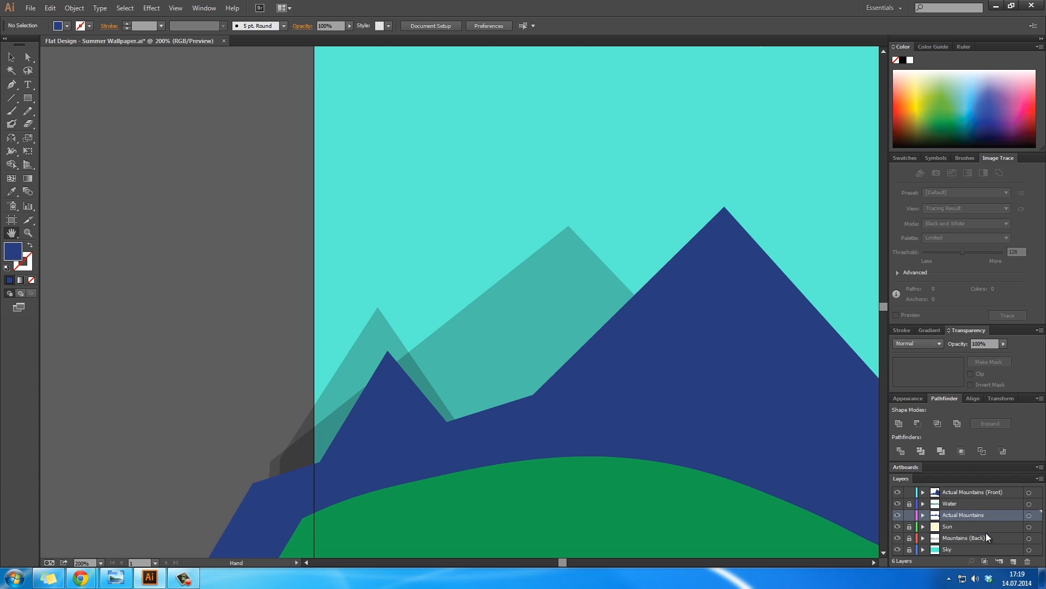
key("p")
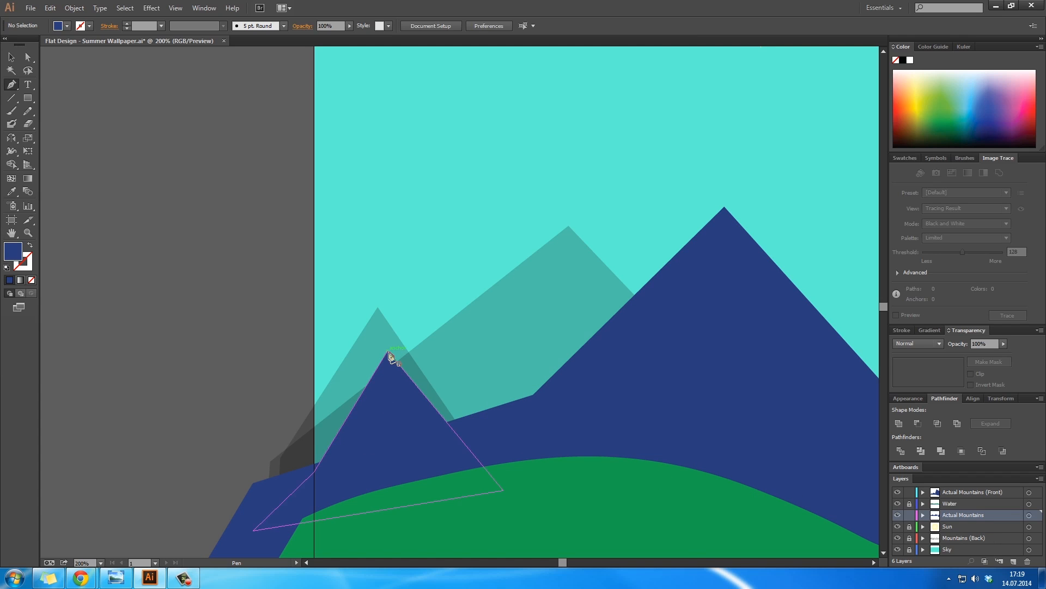
left_click_drag(388, 353, 384, 406)
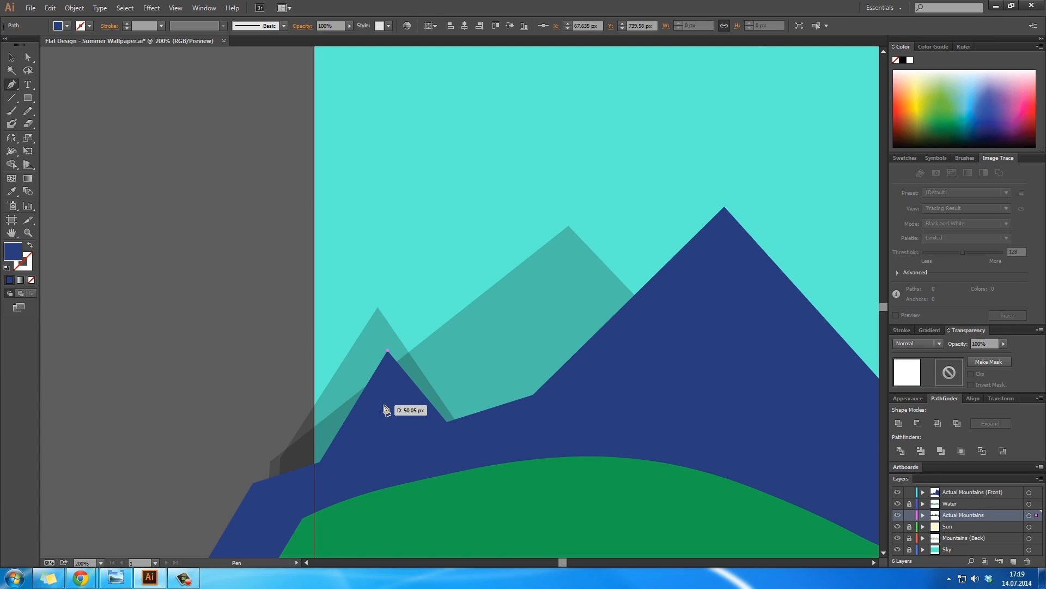
left_click(382, 405)
left_click(374, 399)
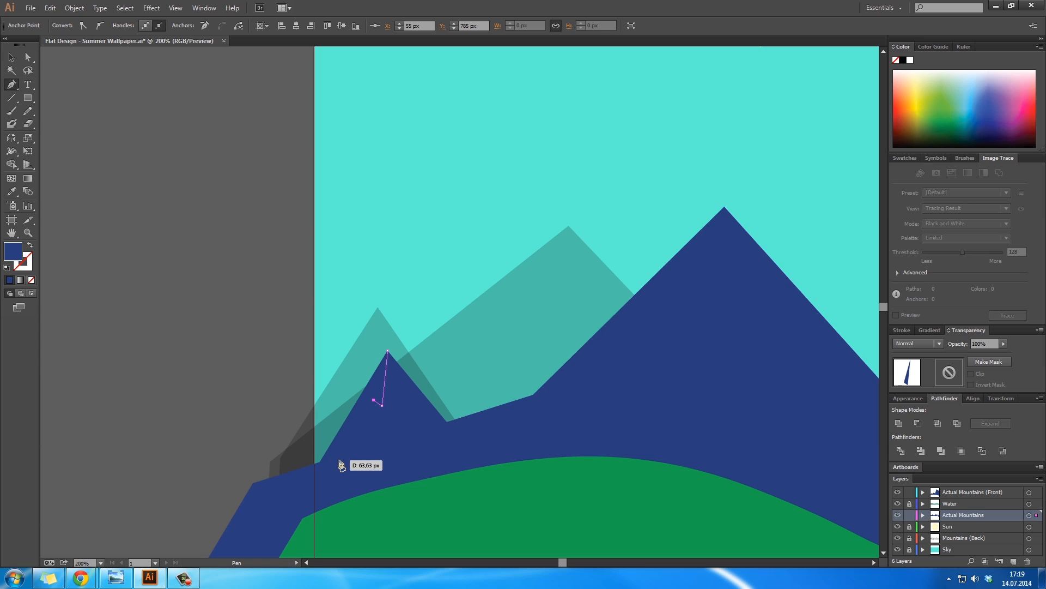
left_click(341, 456)
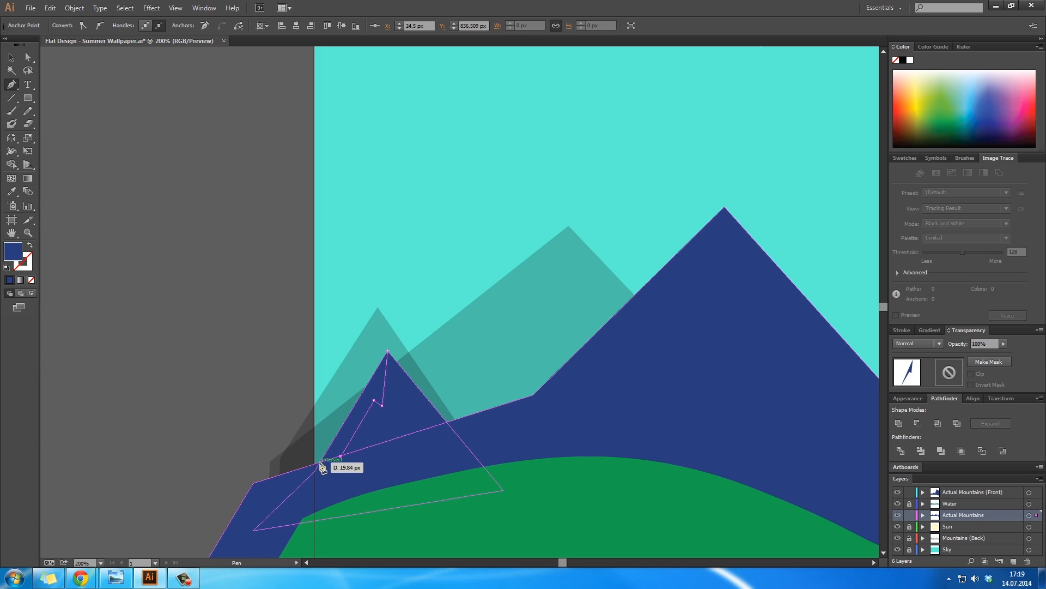
left_click(320, 462)
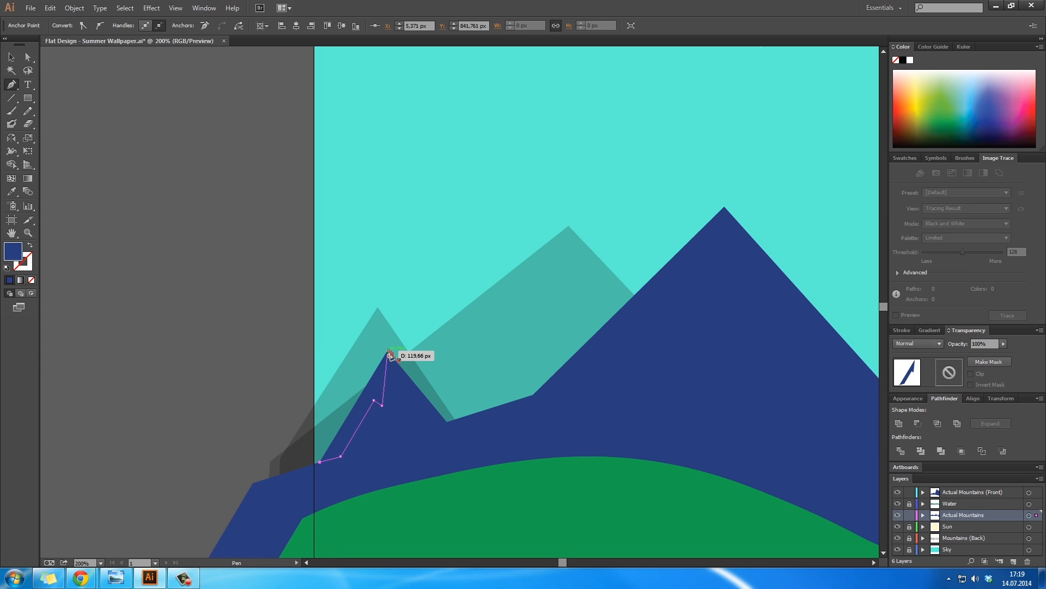
left_click(389, 351)
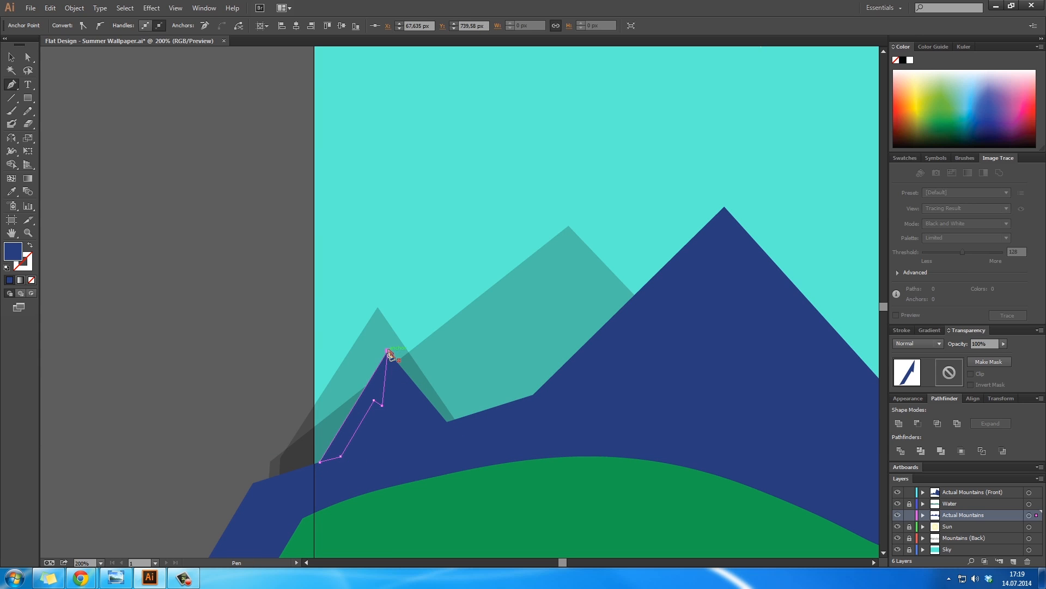
Fill the small mountain's highlight shape with the lighter blue #415faa and deselect it
double_click(16, 250)
left_click(564, 153)
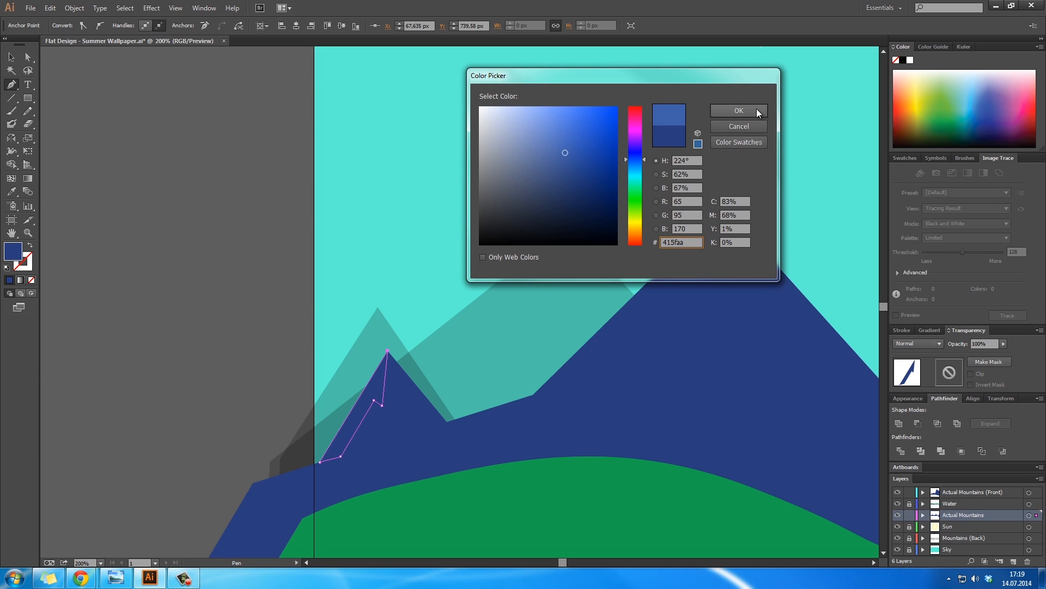
left_click(757, 110)
key("v")
left_click(212, 351)
Draw a light blue highlight with a zigzag inner edge on the large left mountain, from its peak along its left ridge to the artboard's edge
key("space")
left_click_drag(522, 437, 467, 407)
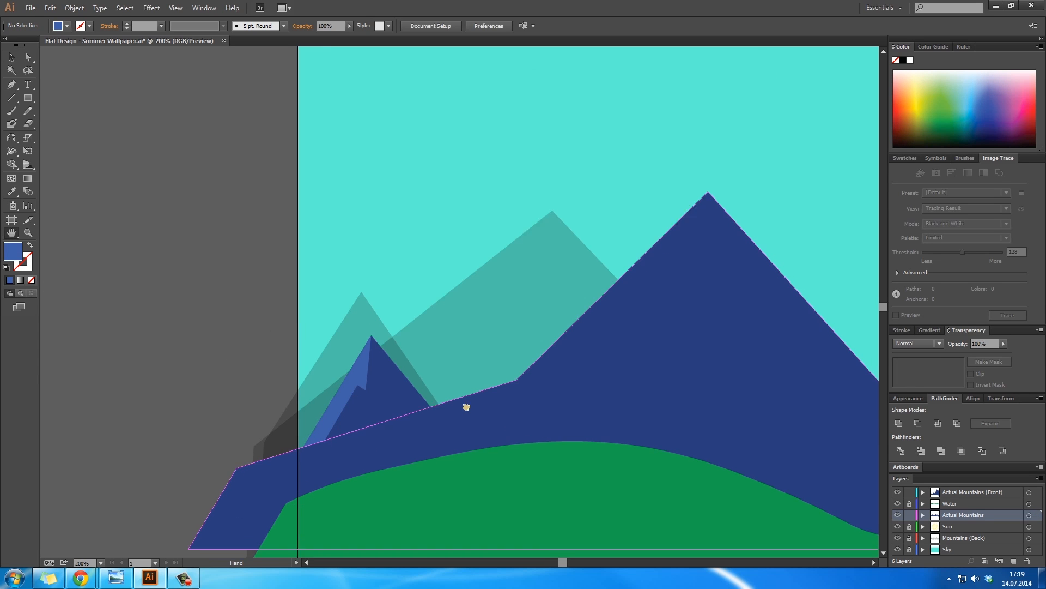
left_click_drag(667, 309, 564, 413)
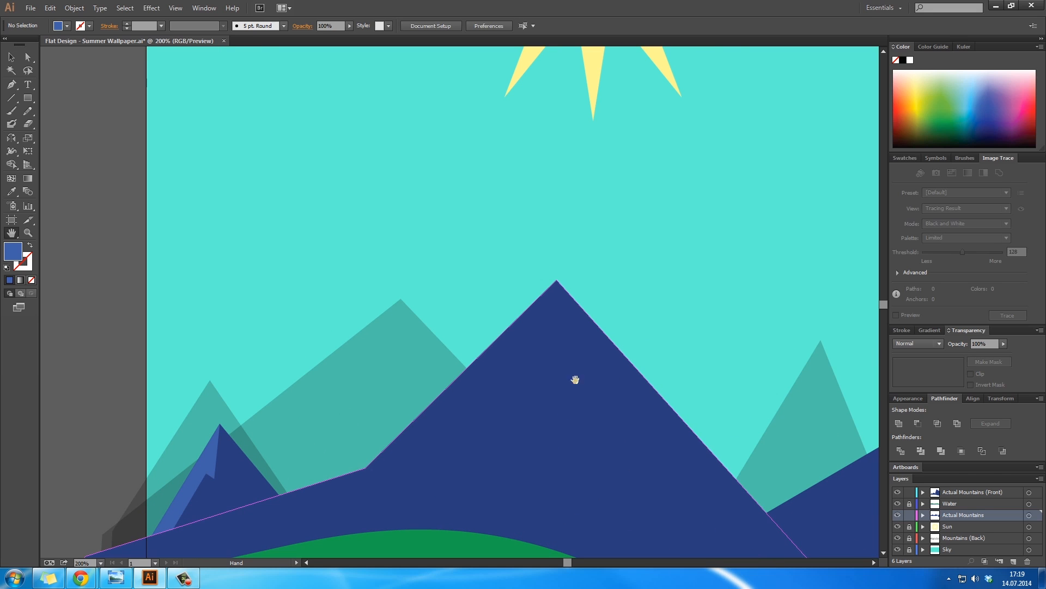
left_click(559, 342, "ctrl+alt")
left_click_drag(500, 274, 613, 273)
key("p")
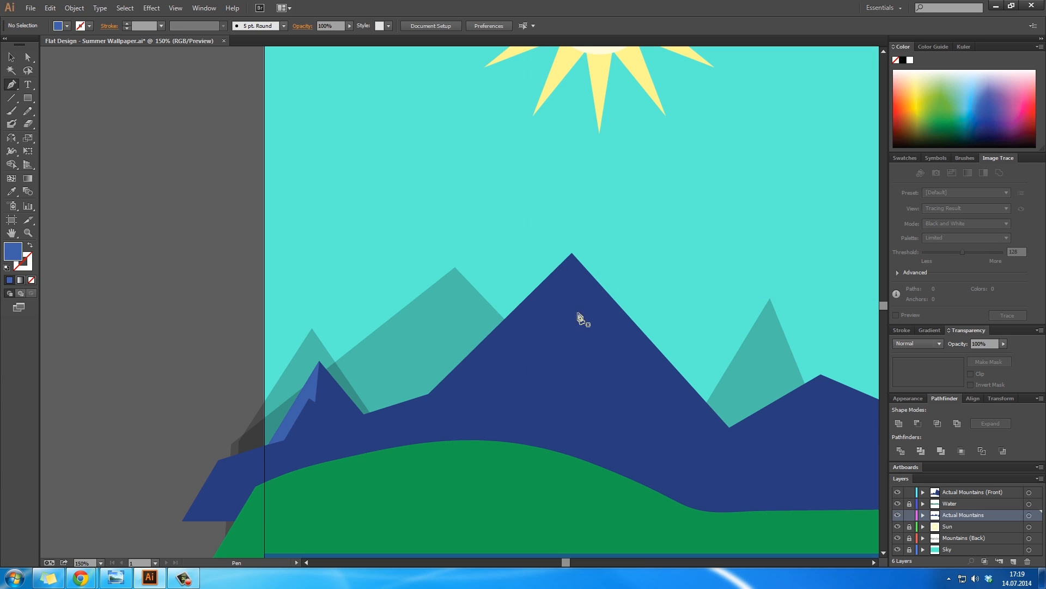
left_click(571, 253)
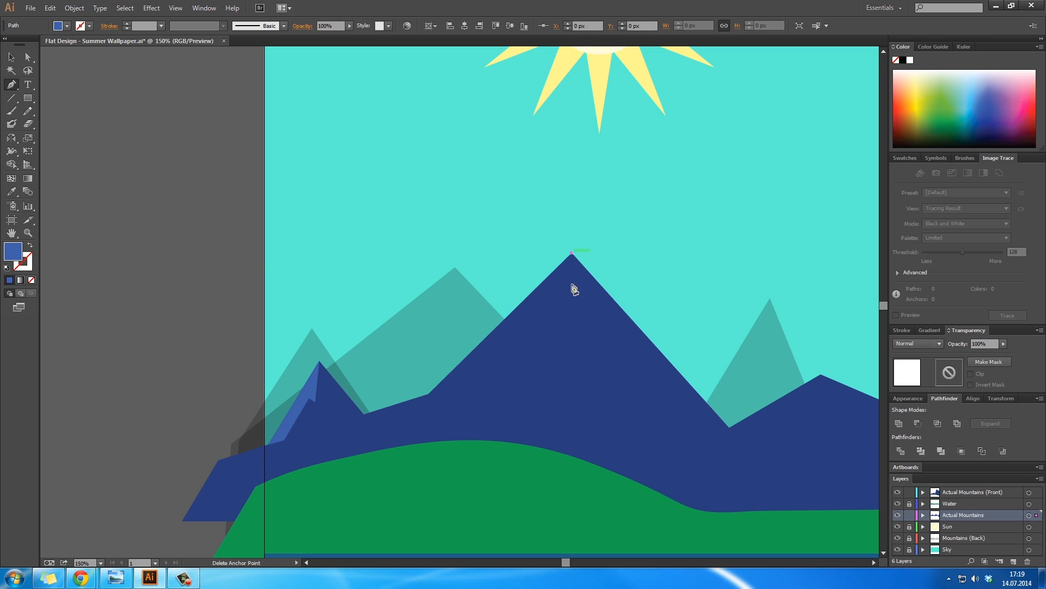
left_click(584, 391)
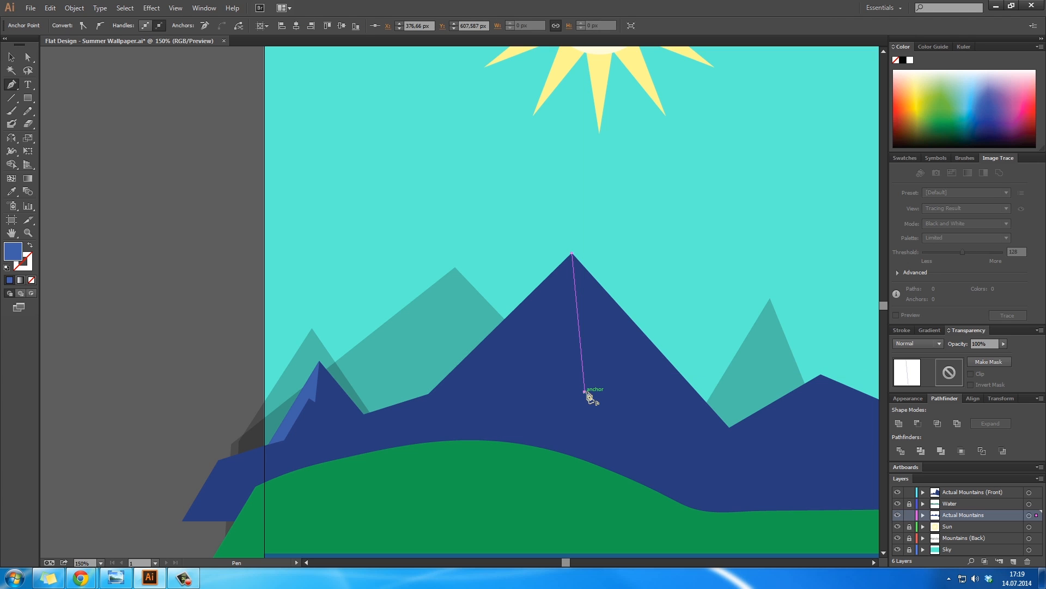
left_click(546, 369)
left_click(528, 404)
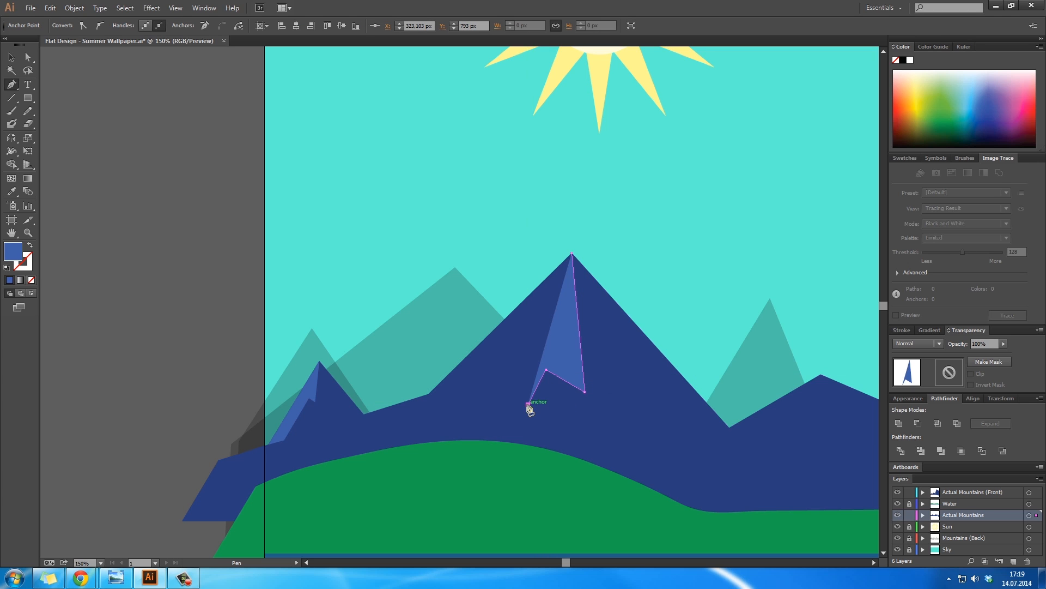
left_click(488, 387)
left_click(452, 449)
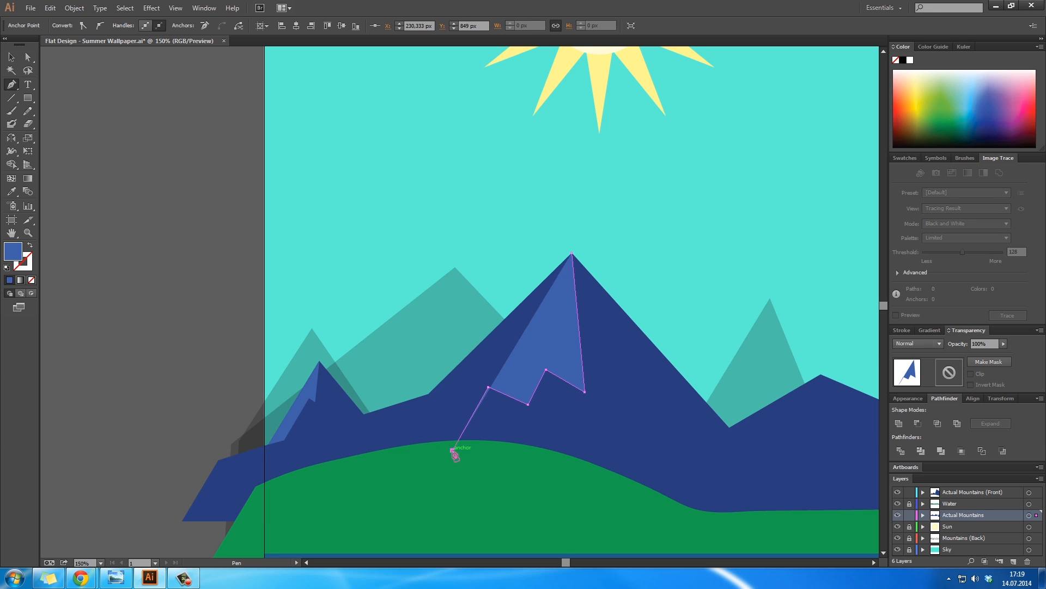
left_click(264, 486)
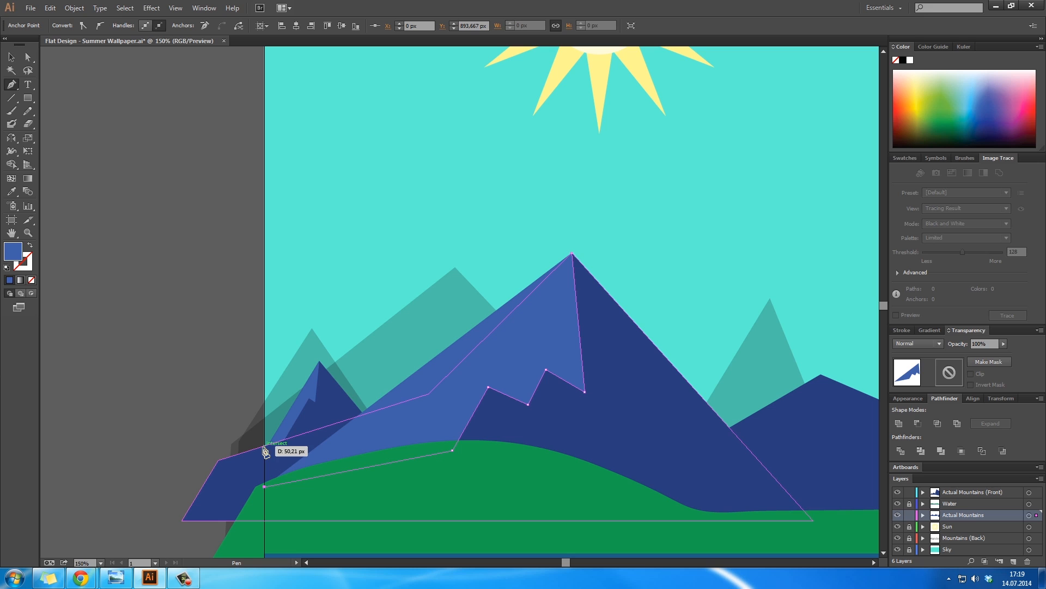
left_click(265, 446)
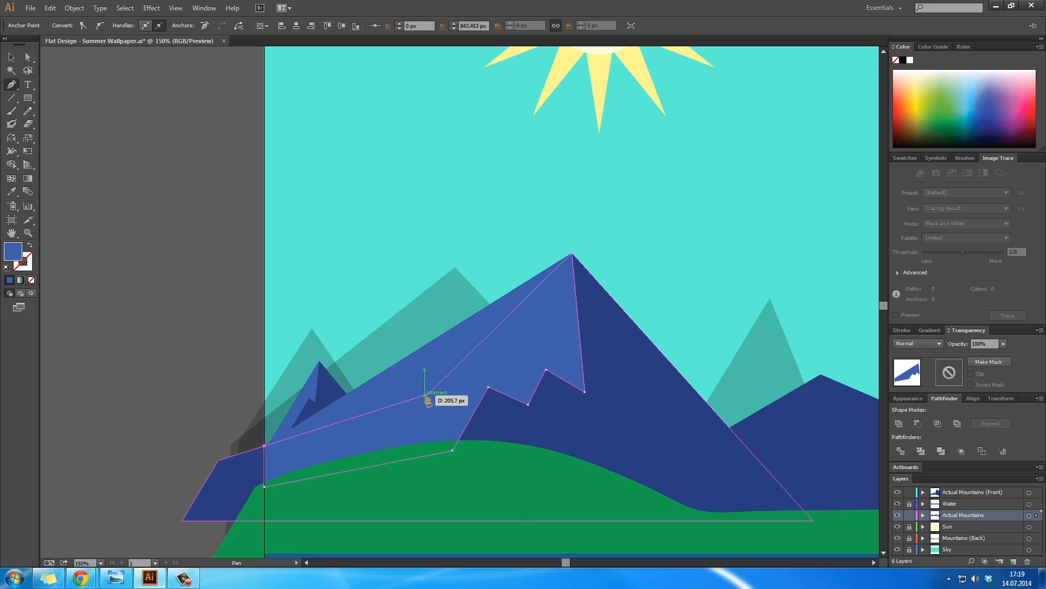
left_click(425, 396)
left_click(571, 256)
left_click(164, 337, "ctrl")
Move the peak of the low mountain beside the large left mountain slightly up and to the left
key("space")
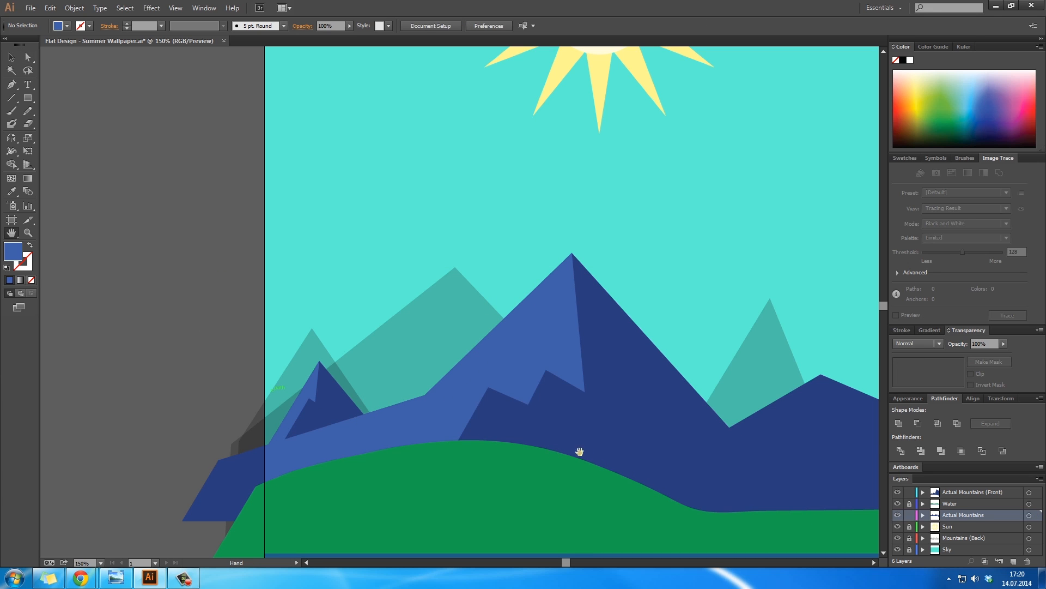
left_click_drag(644, 431, 409, 384)
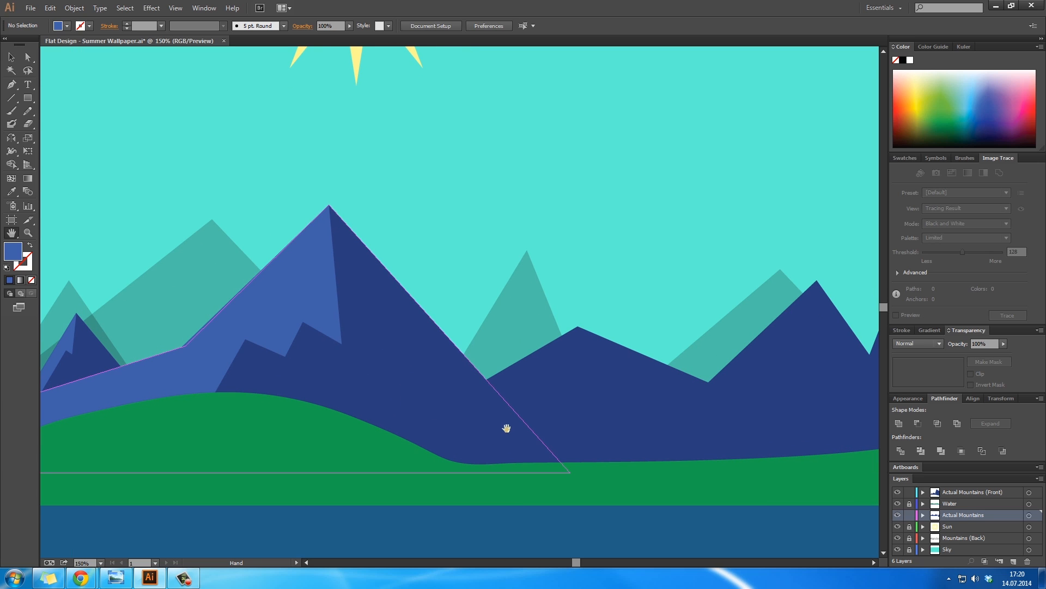
left_click(589, 345)
left_click_drag(578, 327, 561, 313)
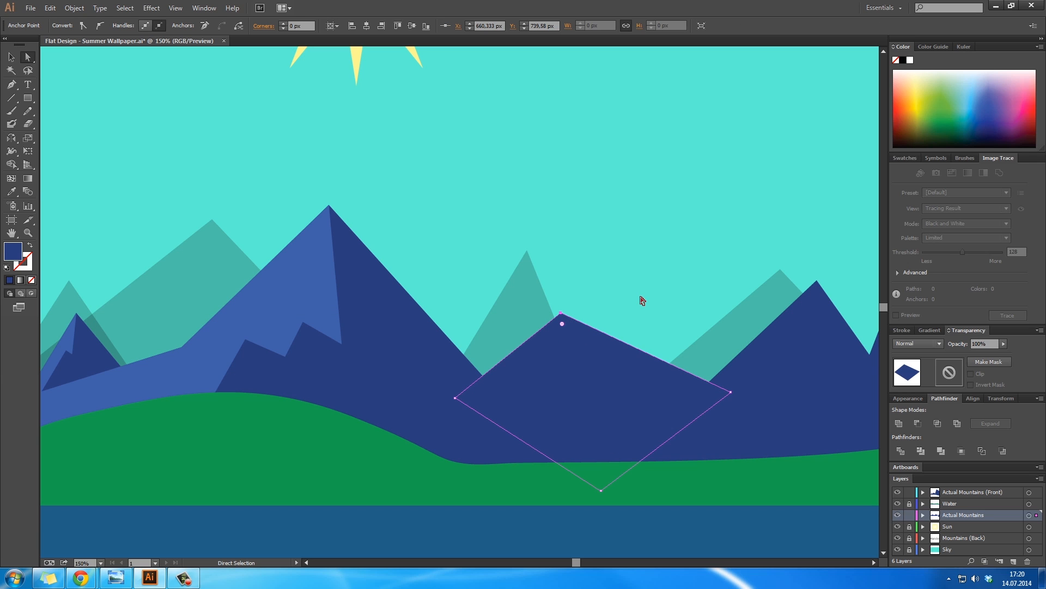
left_click(640, 299)
Raise the peak of the mountain just right of the low one and shift it to the left
left_click(819, 314)
left_click_drag(790, 335, 731, 350)
left_click_drag(756, 299, 686, 267)
left_click(606, 253)
left_click_drag(639, 327, 704, 318)
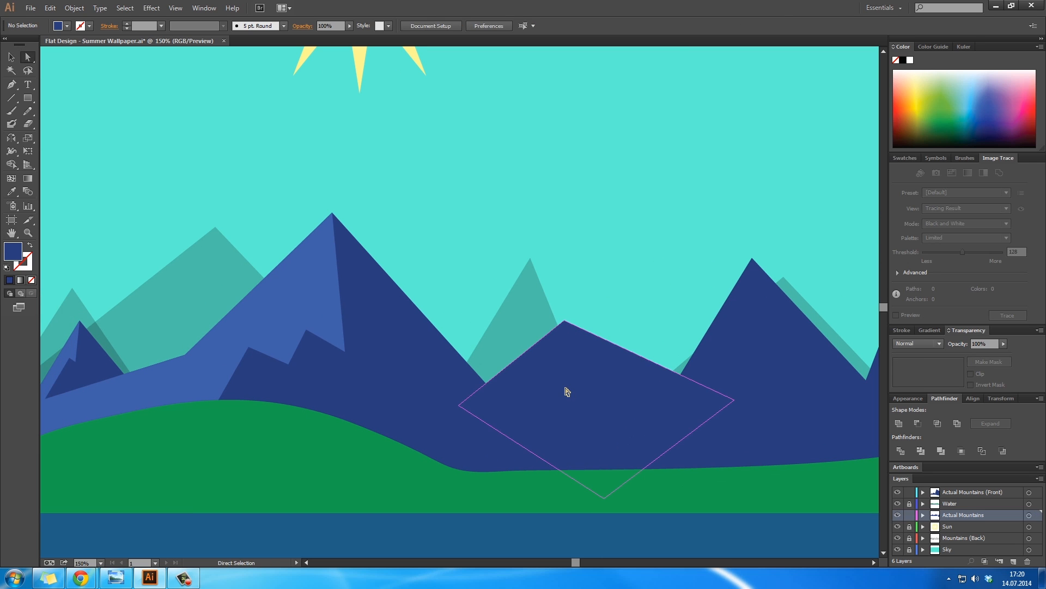
left_click(567, 392)
key("p")
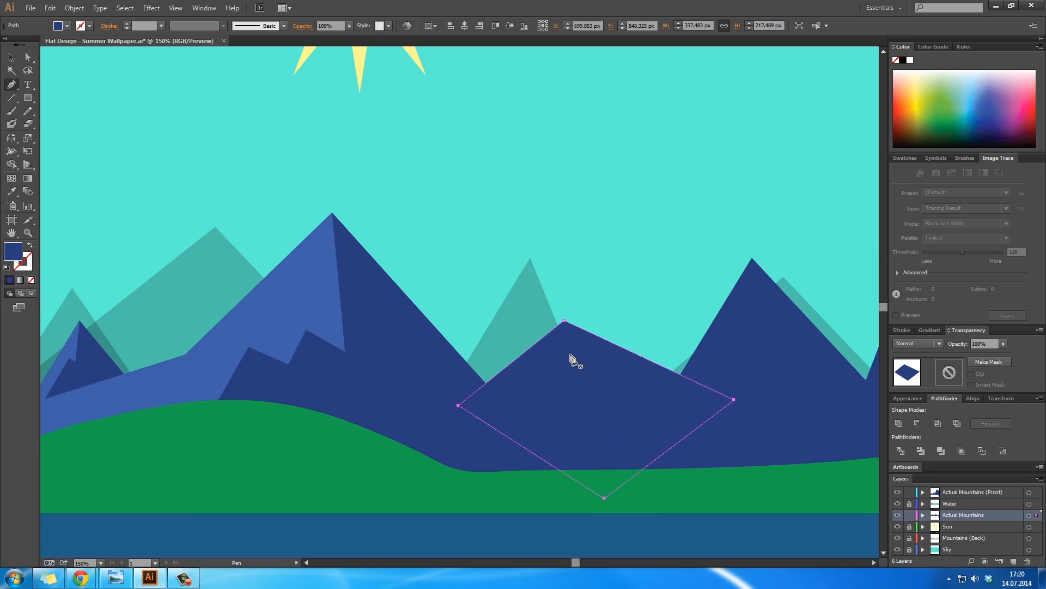
left_click(485, 383)
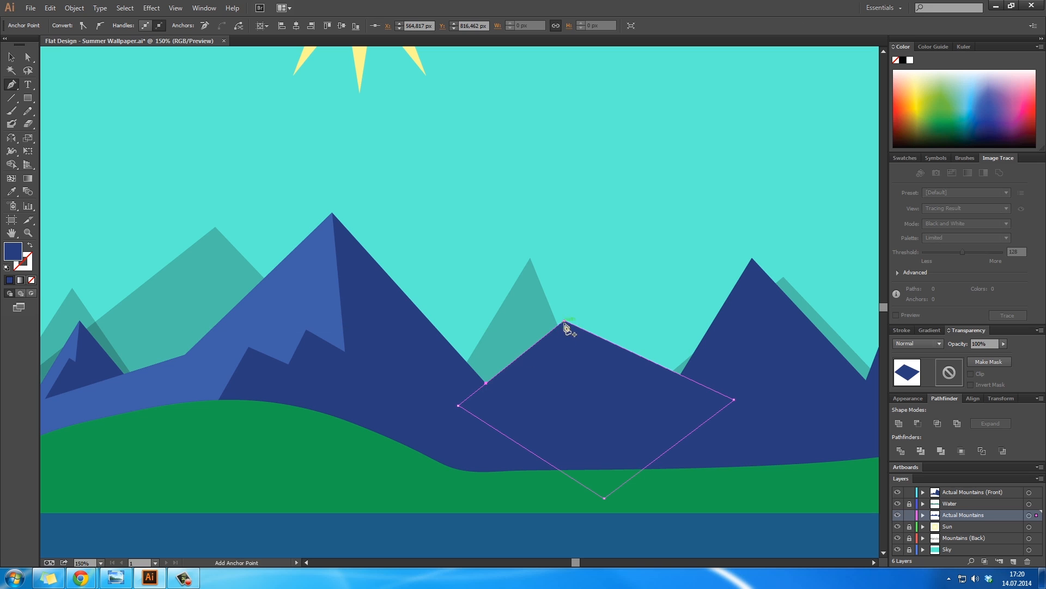
key("a")
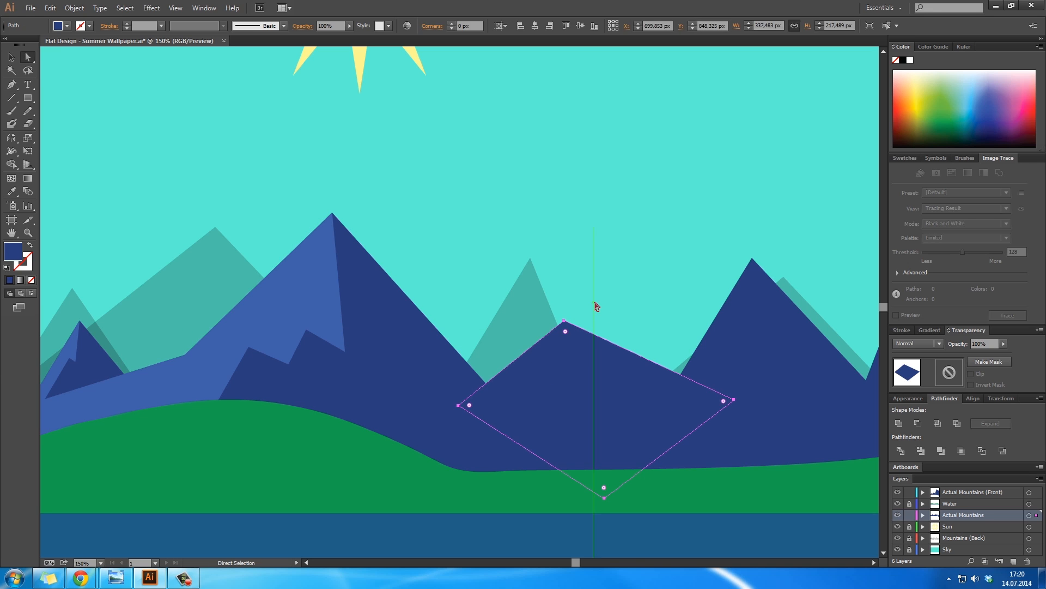
Draw a closed highlight shape on the low central mountain from its left valley to the peak and down to the hill
left_click(597, 306)
key("p")
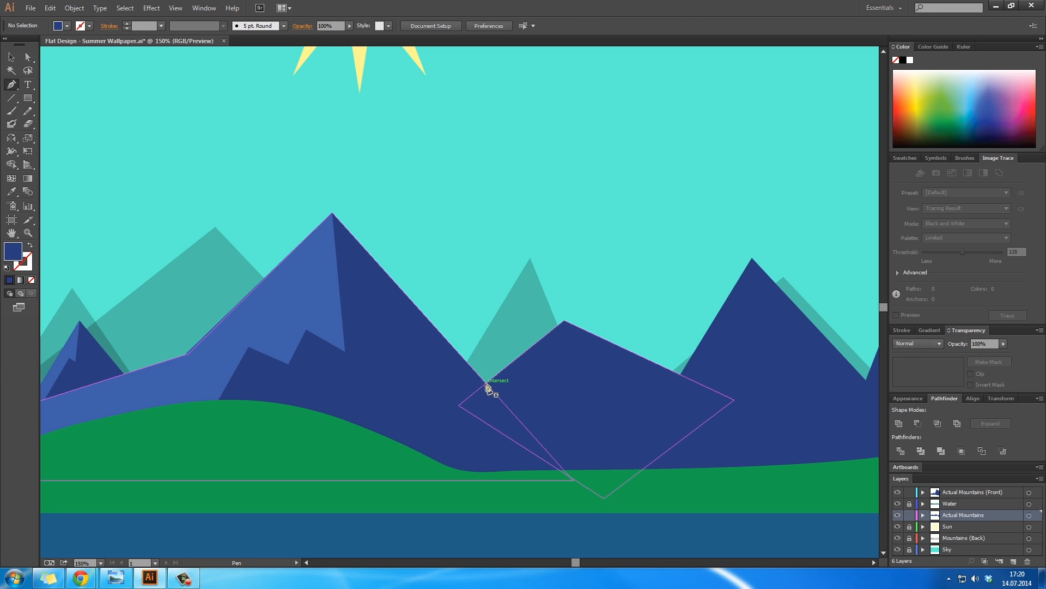
left_click(486, 384)
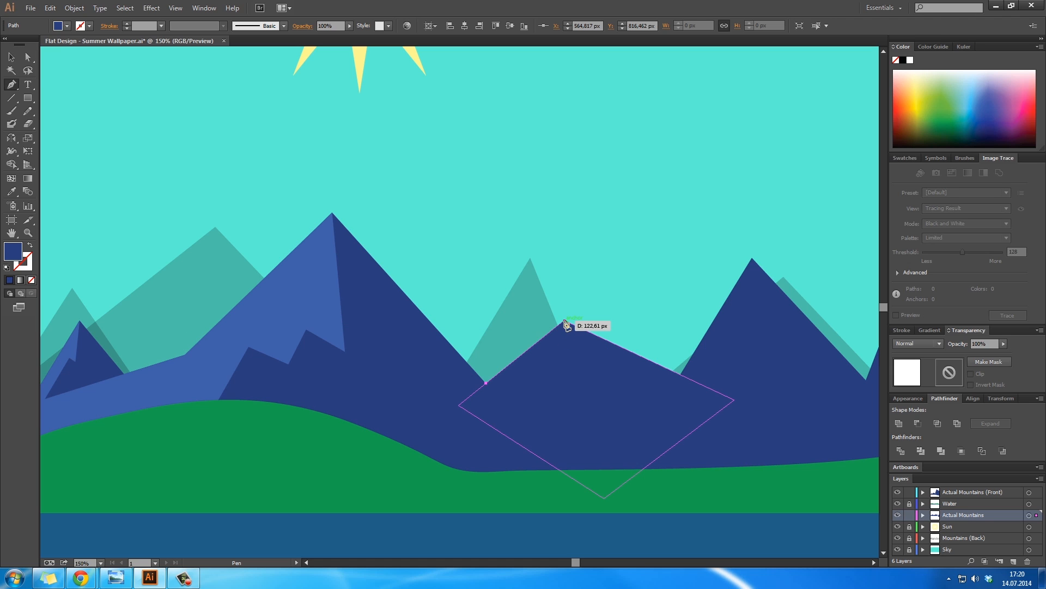
left_click(565, 322)
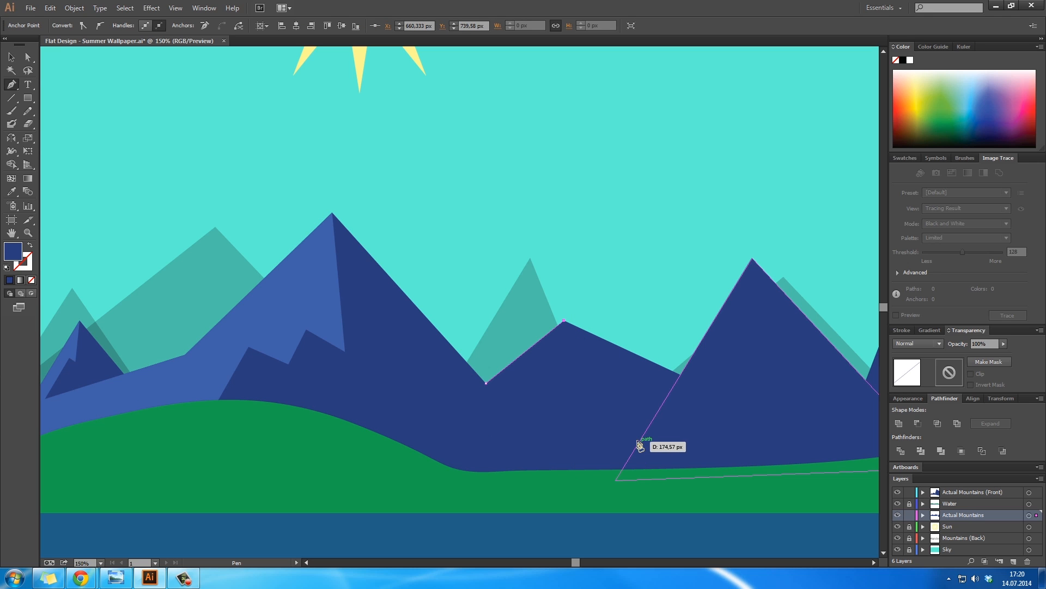
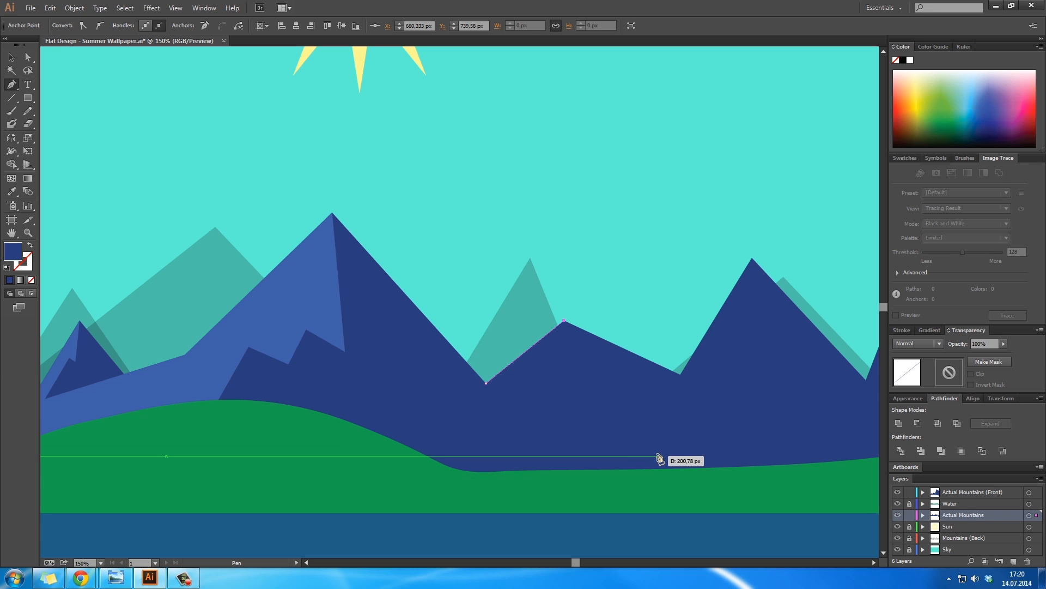
left_click(593, 469)
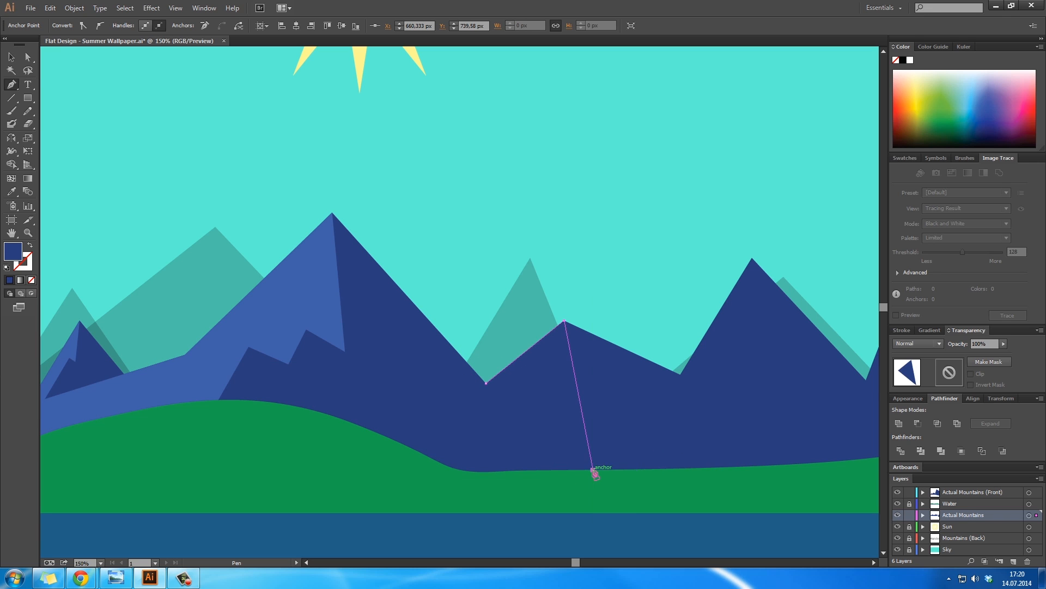
left_click(487, 383)
Fill the low central mountain's highlight with the lighter blue sampled from the large left mountain's highlight and deselect it
key("i")
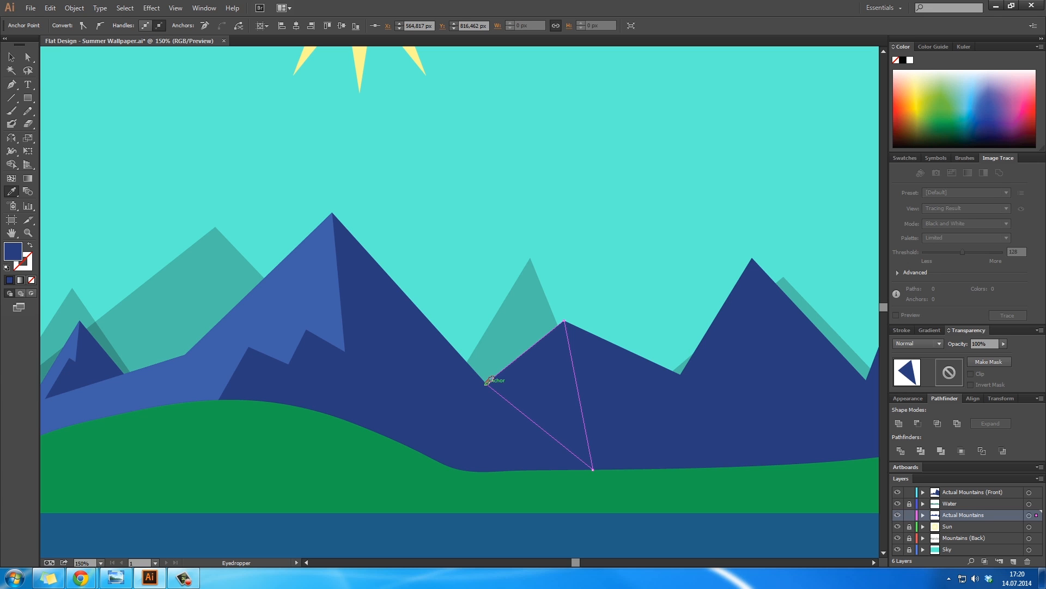
left_click(183, 366)
key("ctrl+shift+a")
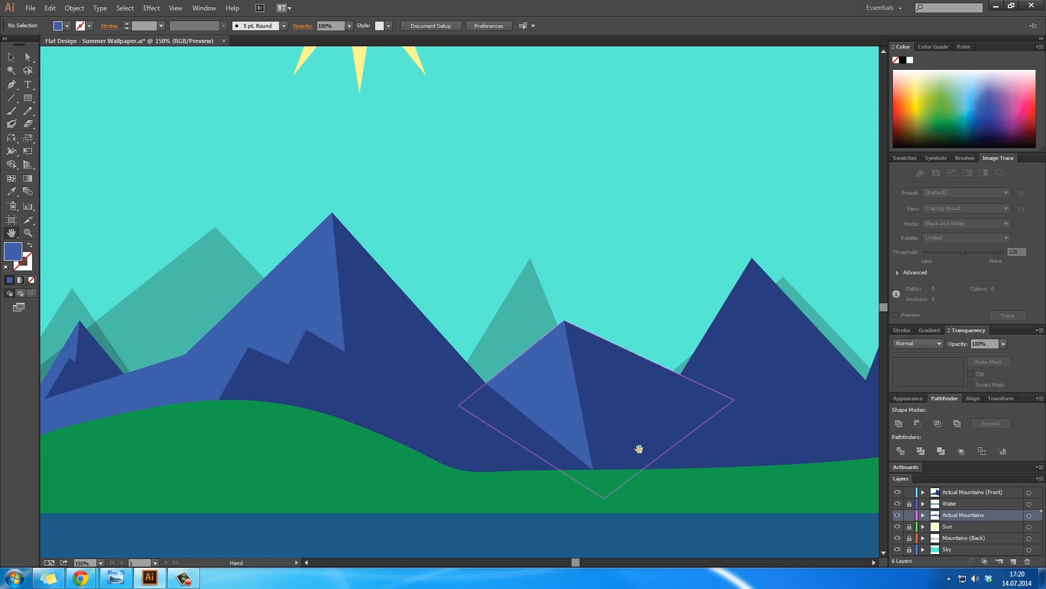
Widen the mountain right of the low one by moving its lower-left corner left and its peak up and left
left_click_drag(638, 449, 634, 419)
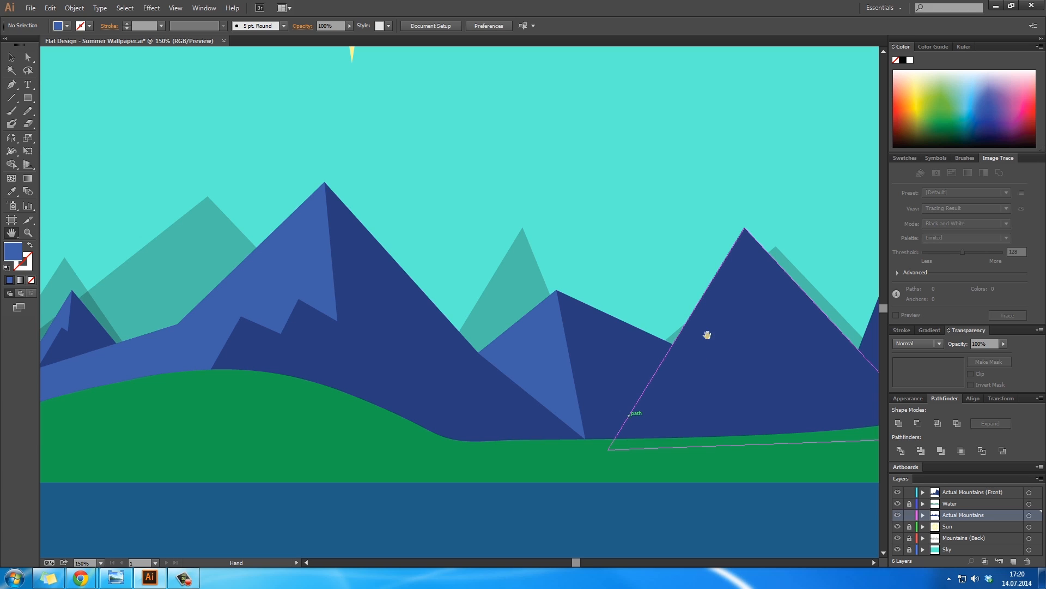
left_click_drag(707, 335, 641, 342)
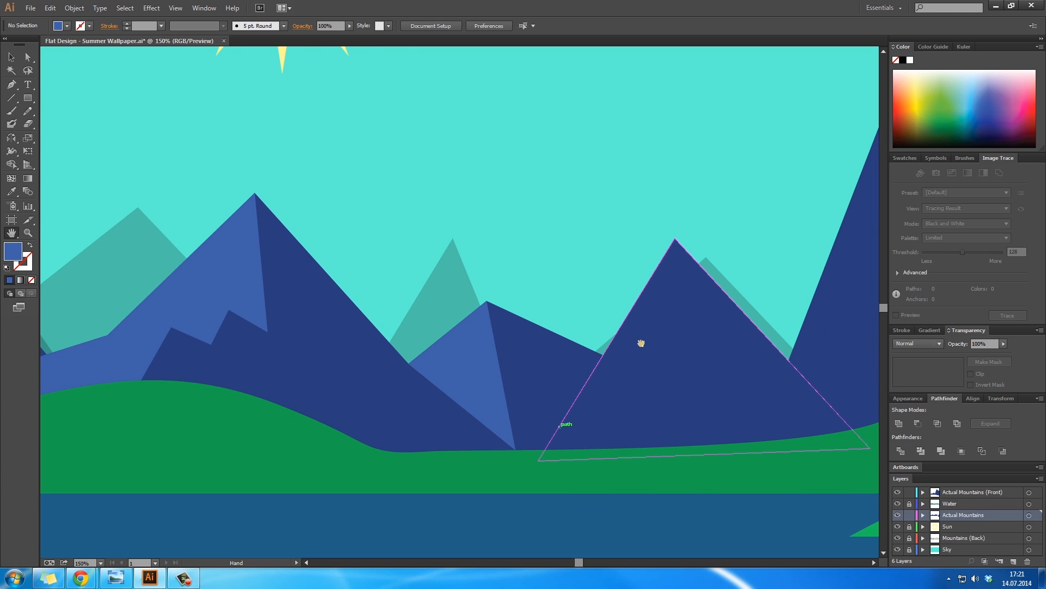
left_click_drag(538, 461, 494, 462)
left_click_drag(674, 240, 650, 221)
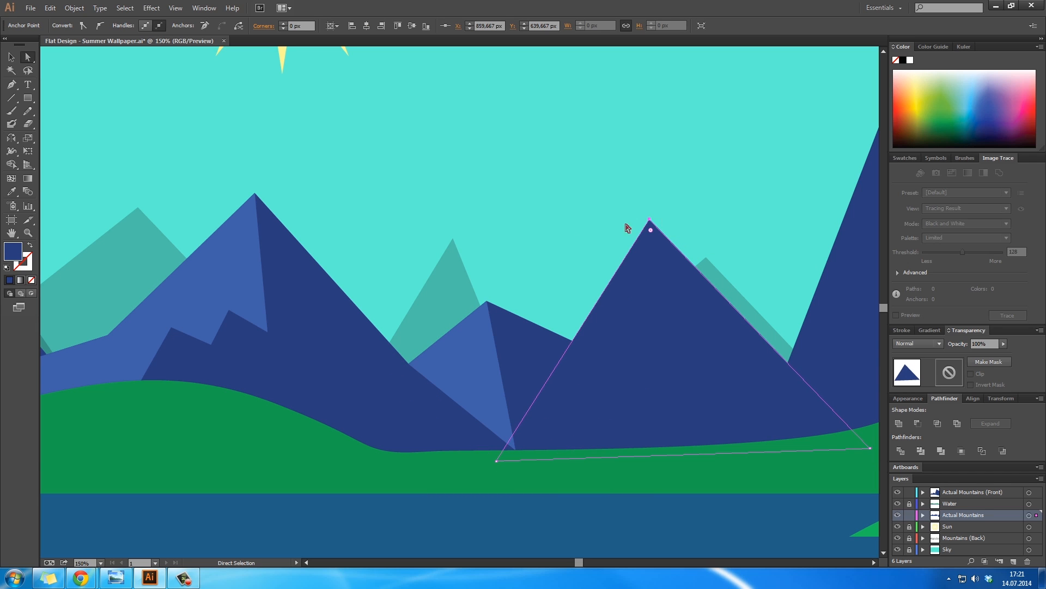
Send the low mountain and its highlight together behind the taller mountain on its right, and deselect them
right_click(484, 369)
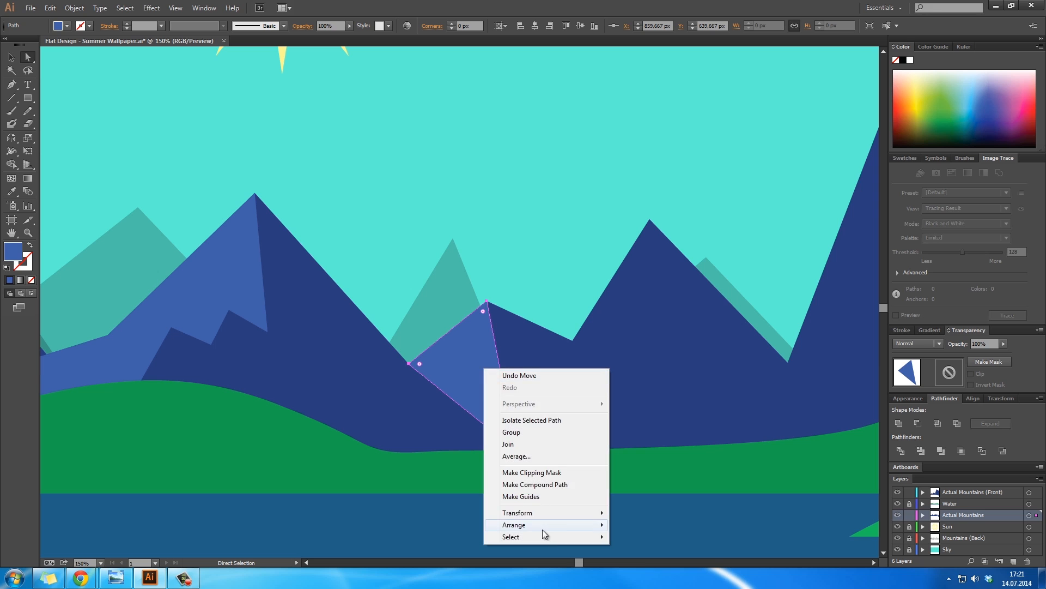
left_click(528, 347)
left_click(479, 357, "shift")
right_click(514, 351)
mouse_move(567, 495)
left_click(683, 525)
left_click(538, 257)
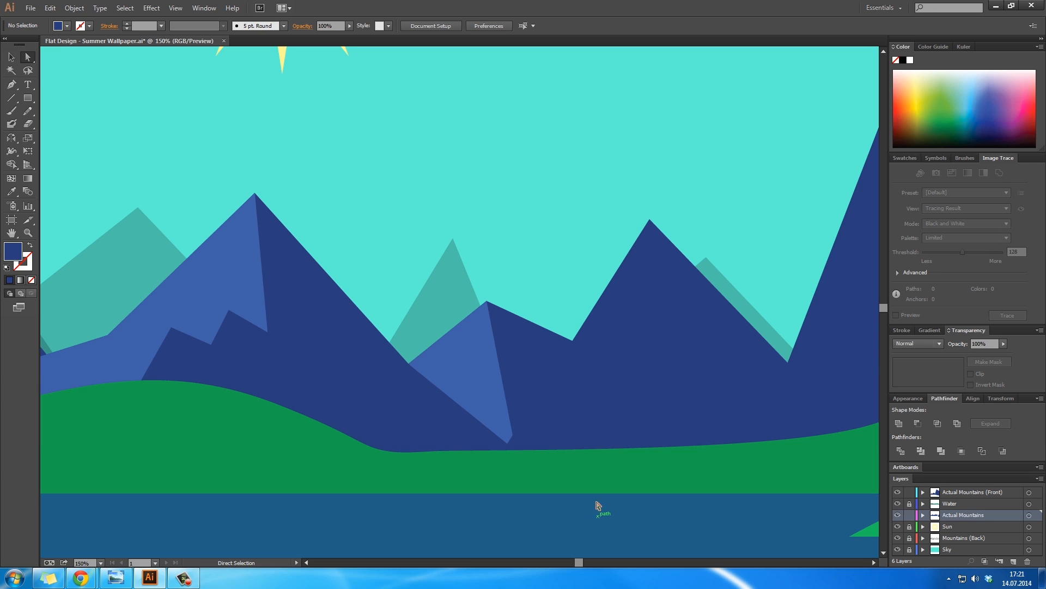
left_click(605, 390)
key("p")
key("i")
left_click(483, 373)
key("ctrl+z")
key("a")
left_click(572, 303)
Sample the lighter blue and start the taller mountain's highlight from its left foot over the peak, with a zigzag inner edge
key("i")
left_click(486, 368)
key("p")
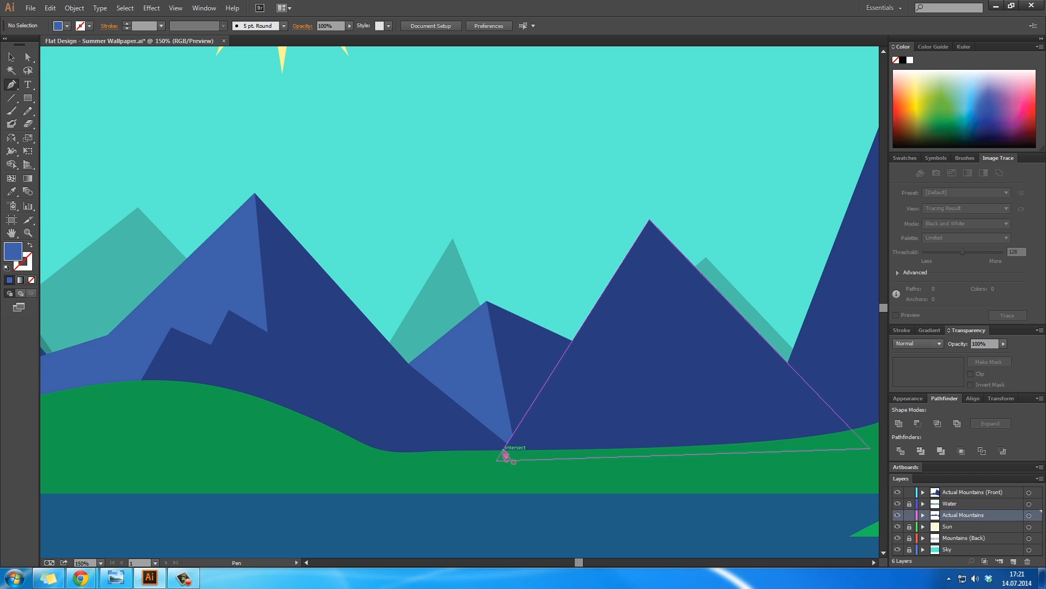
left_click(503, 450)
left_click(650, 220)
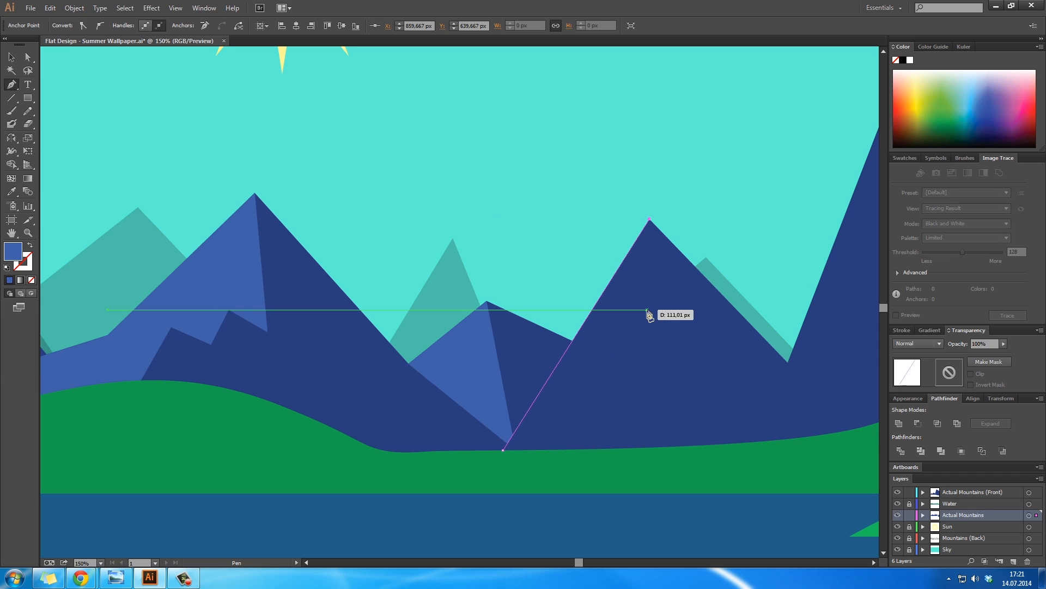
left_click(650, 368)
left_click(722, 378)
left_click_drag(722, 378, 705, 377)
left_click(750, 324)
key("space")
left_click_drag(790, 322, 606, 351)
Reshape the next large mountain by moving its left ridge corner up and left and its peak down and right
key("a")
left_click(611, 396)
left_click_drag(604, 390, 567, 351)
left_click_drag(702, 140, 783, 197)
left_click(531, 382)
Continue the highlight along the large mountain's left ridge to its peak, close it with a zigzag edge down to the hill, and deselect
key("p")
left_click(567, 352)
left_click(783, 197)
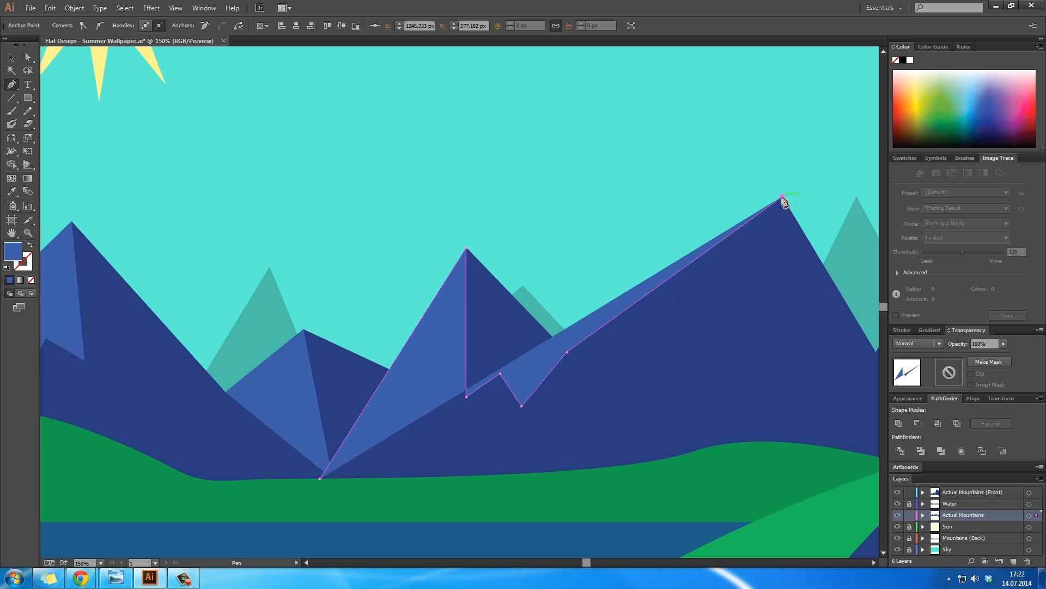
left_click(723, 380)
left_click(714, 346)
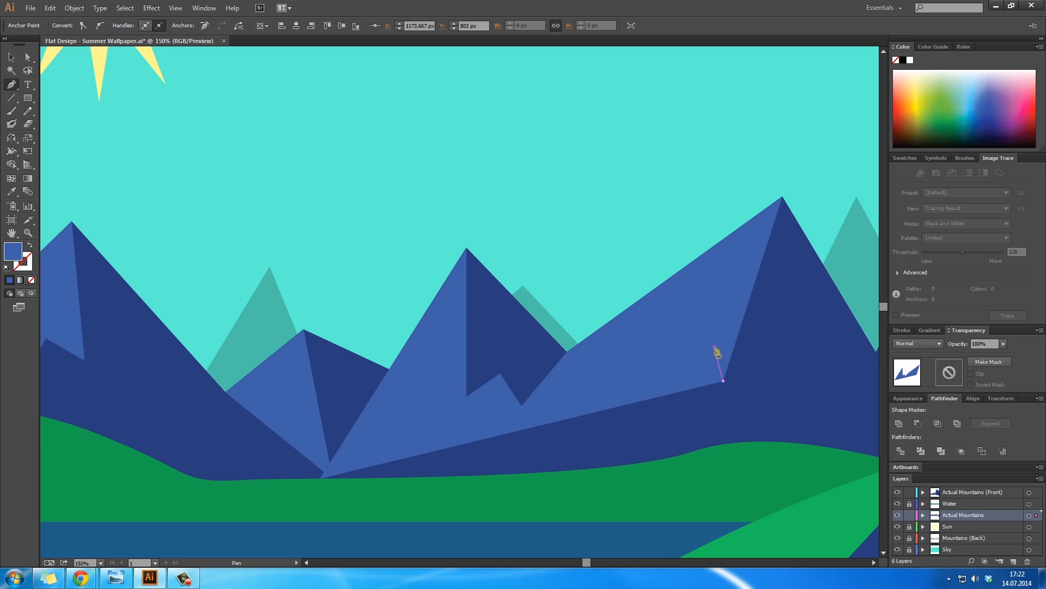
left_click(643, 474)
left_click(321, 485)
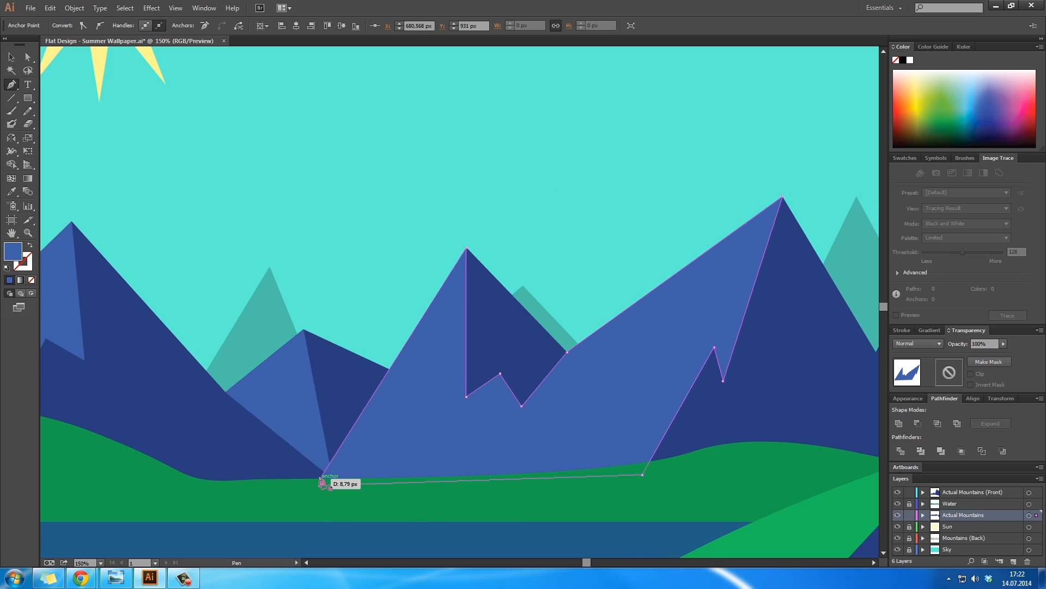
left_click(320, 479)
key("a")
left_click(371, 256)
Draw a lighter blue highlight with a stepped inner edge on the flat-topped mountain, from its left peak down to the green hill
key("z")
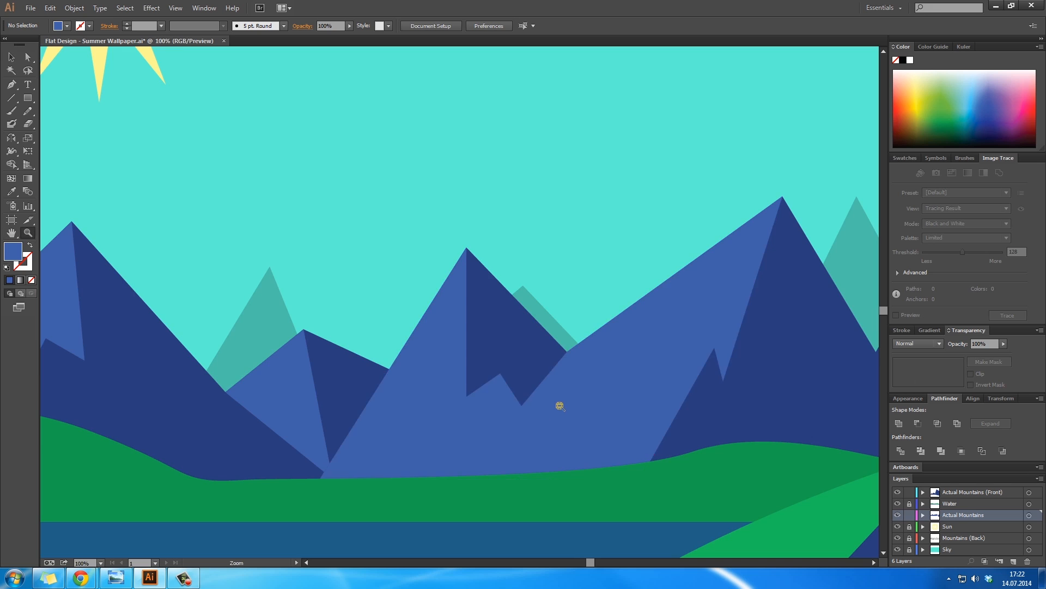
left_click(559, 405, "alt")
left_click(560, 405, "alt")
left_click_drag(386, 250, 566, 351)
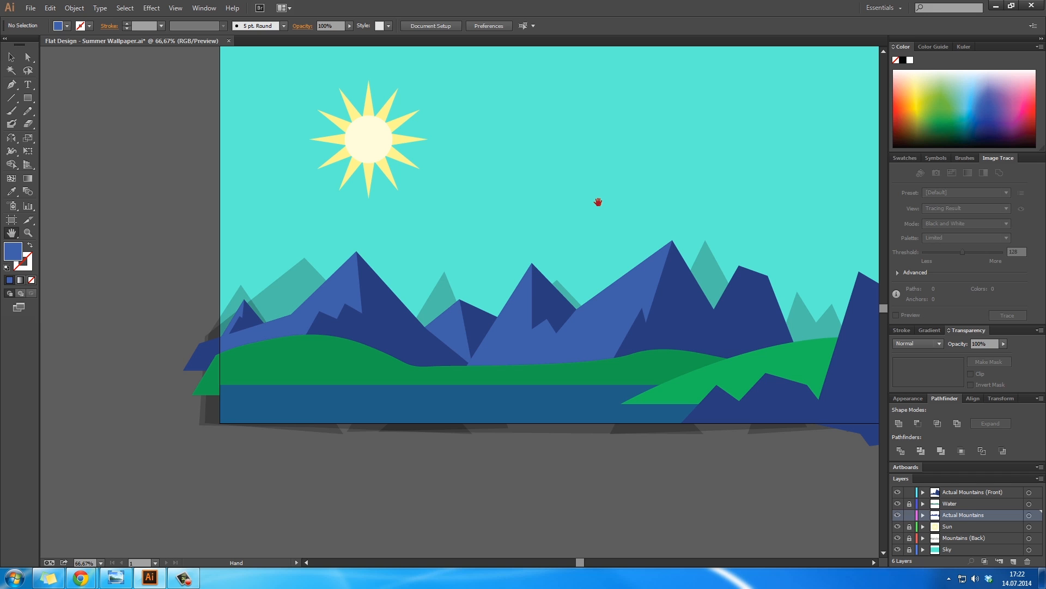
left_click_drag(663, 285, 519, 295)
left_click(584, 312, "ctrl")
left_click(421, 310, "ctrl")
key("p")
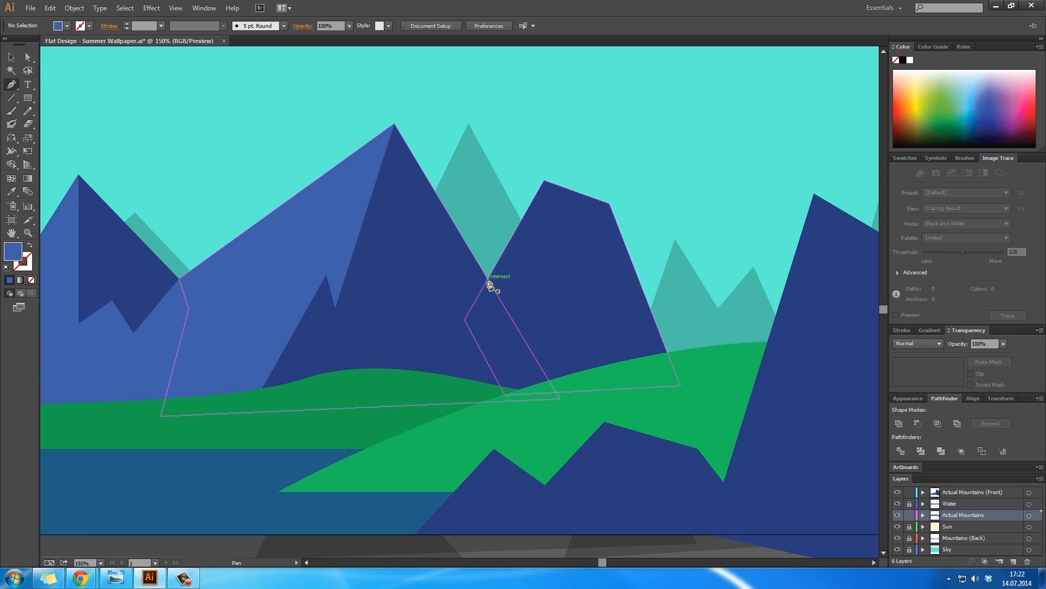
left_click(487, 279)
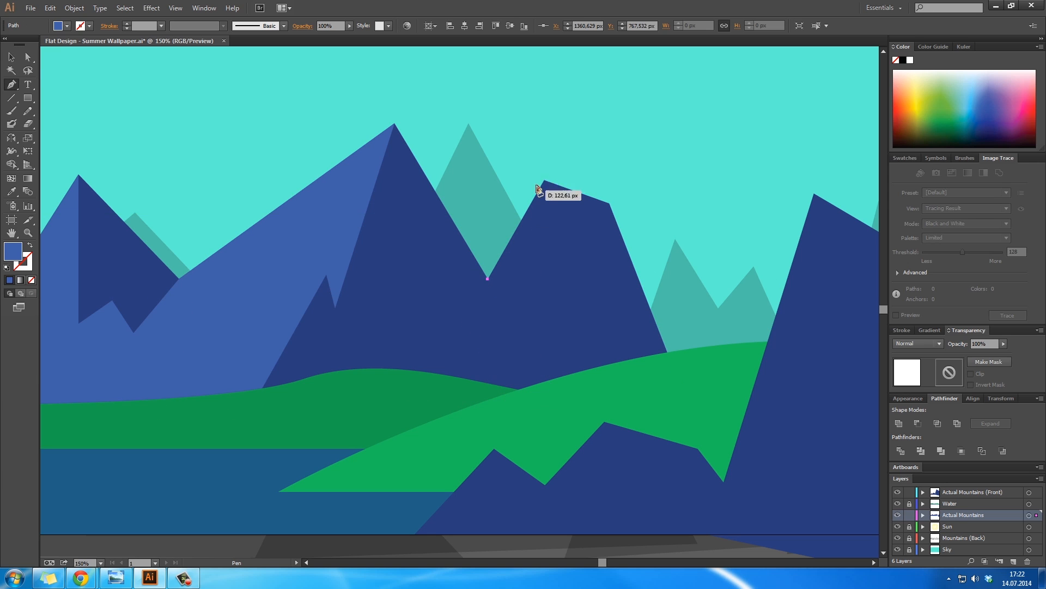
left_click(544, 181)
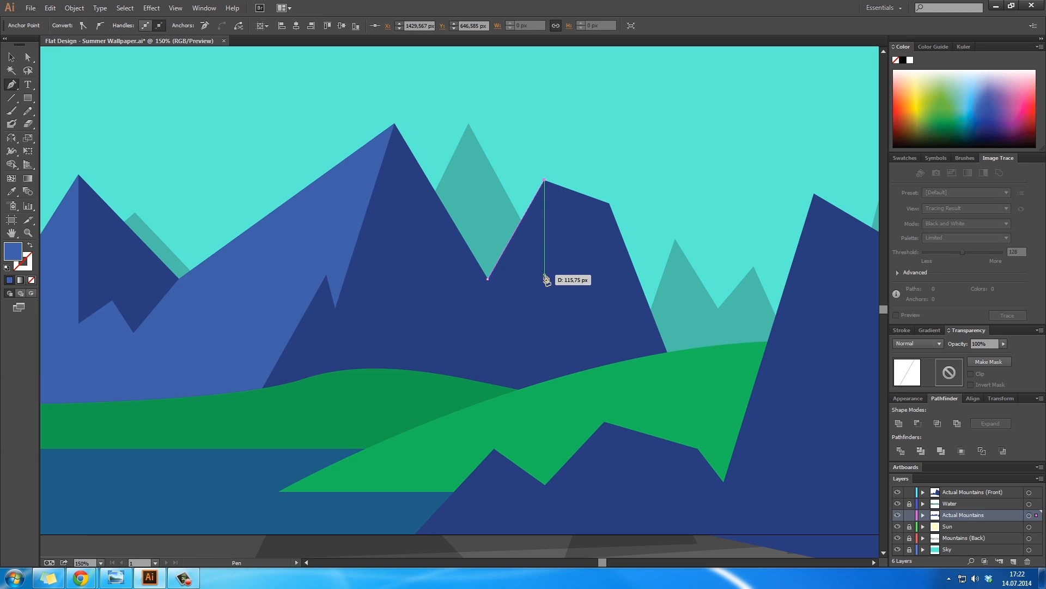
left_click(539, 278)
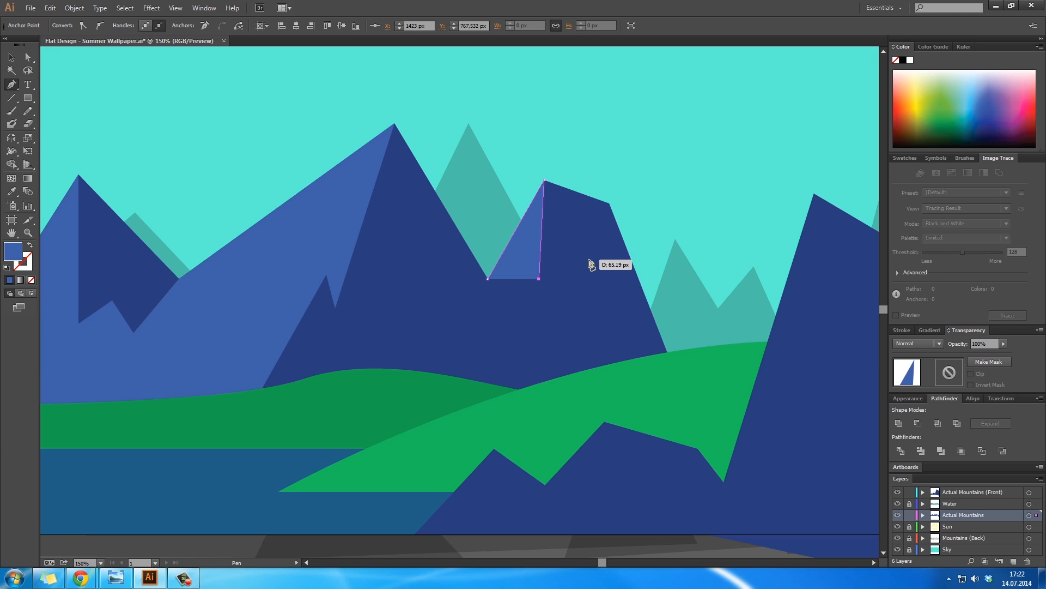
left_click(588, 260)
left_click(623, 368)
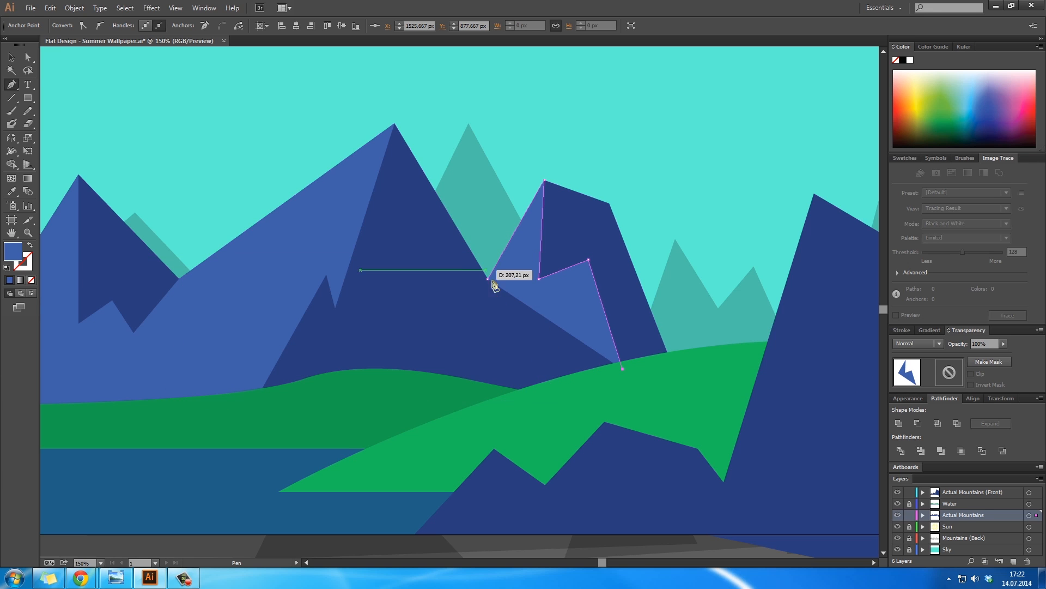
left_click(549, 380)
left_click(488, 279)
left_click(675, 215, "ctrl")
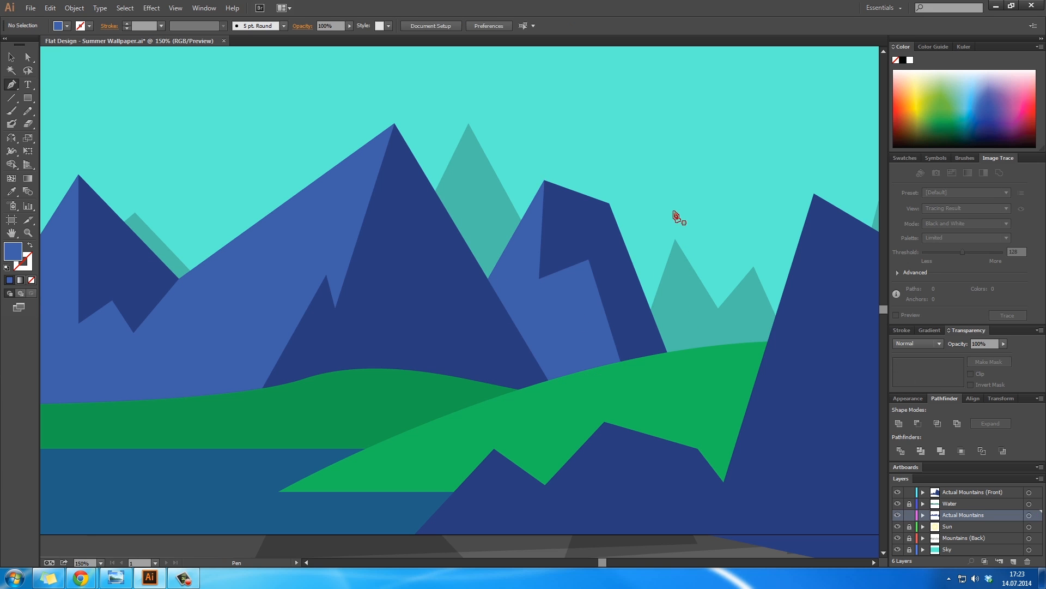
Unlock the Water, Sun, Mountains (Back) and Sky layers
left_click_drag(668, 310, 473, 325)
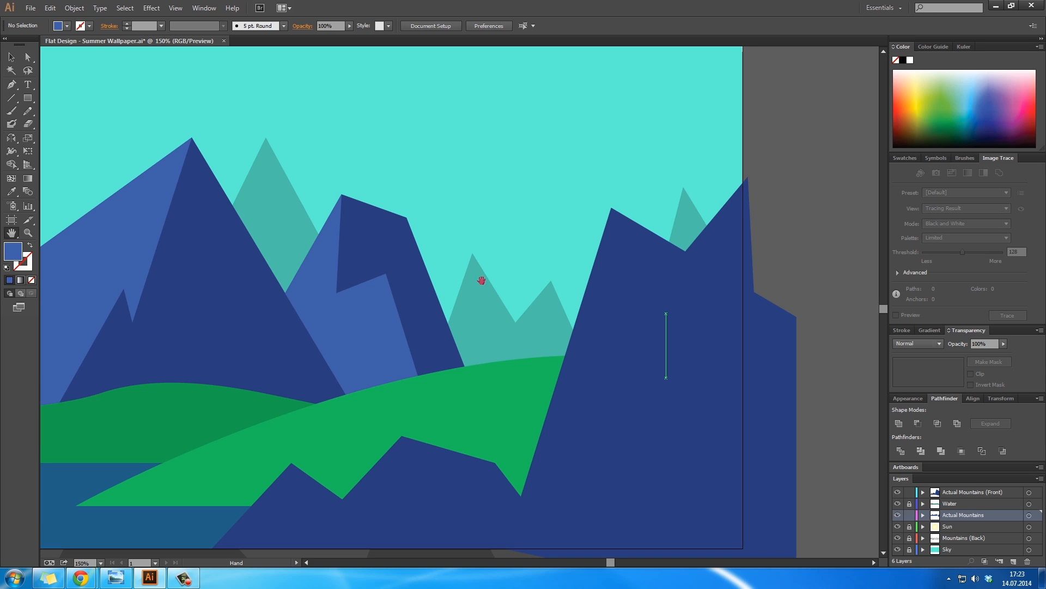
left_click_drag(368, 420, 609, 306)
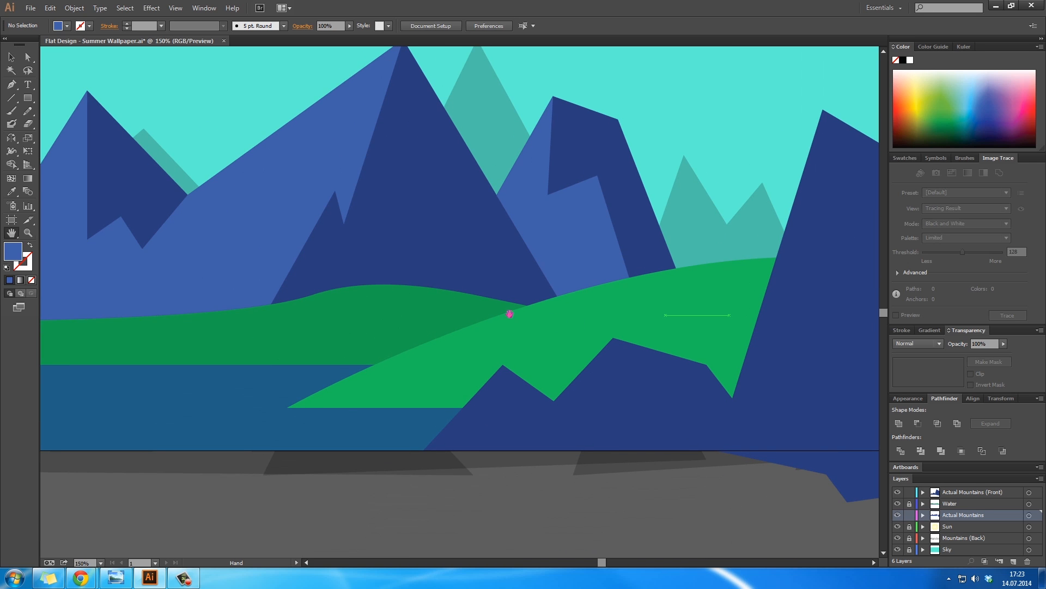
scroll(455, 288, "down", 2)
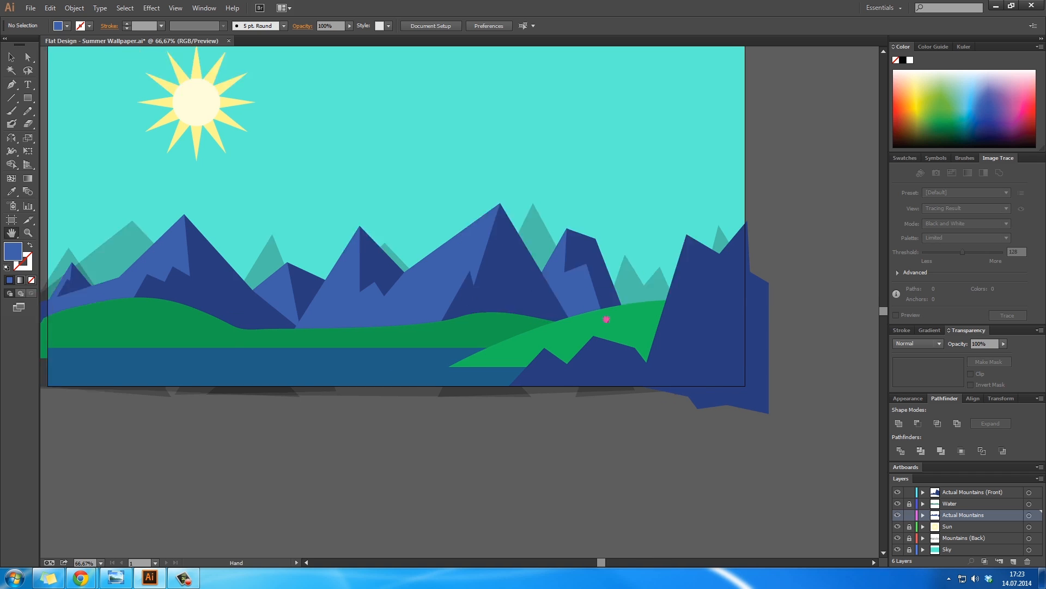
scroll(561, 296, "down", 2)
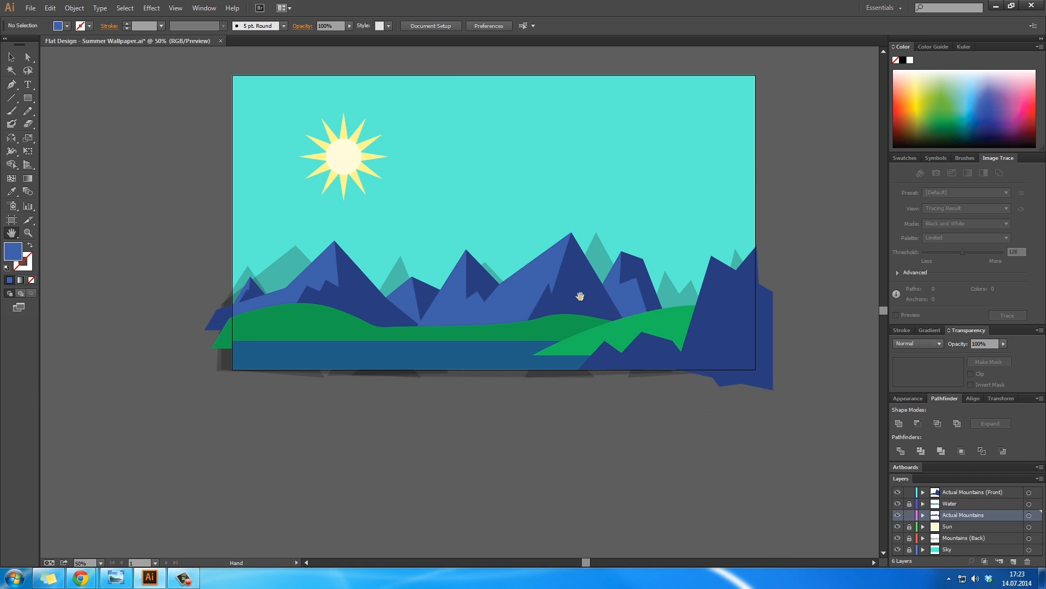
left_click(28, 98)
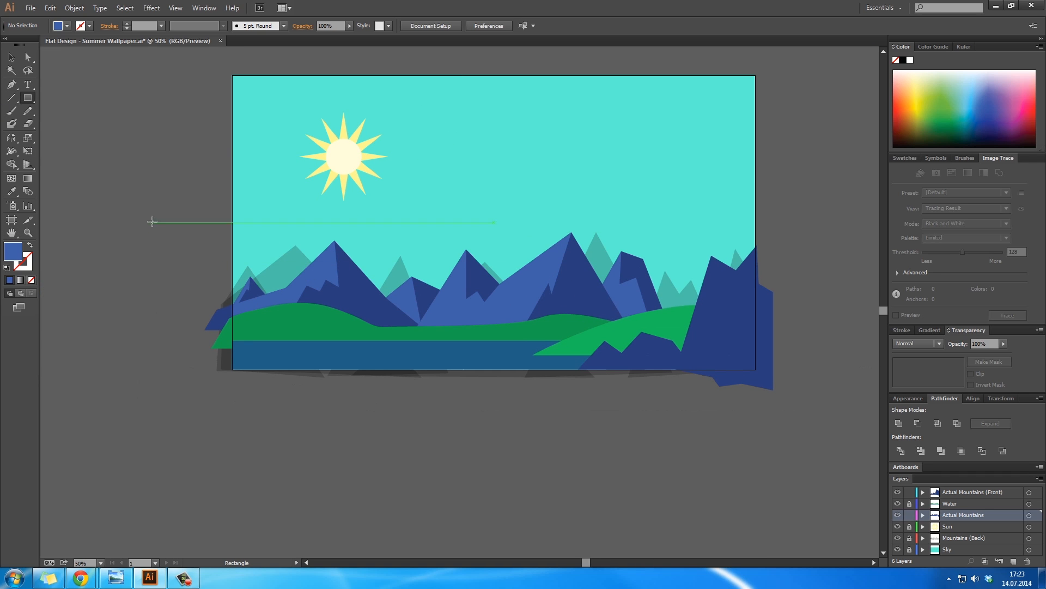
left_click(163, 256)
left_click(518, 314)
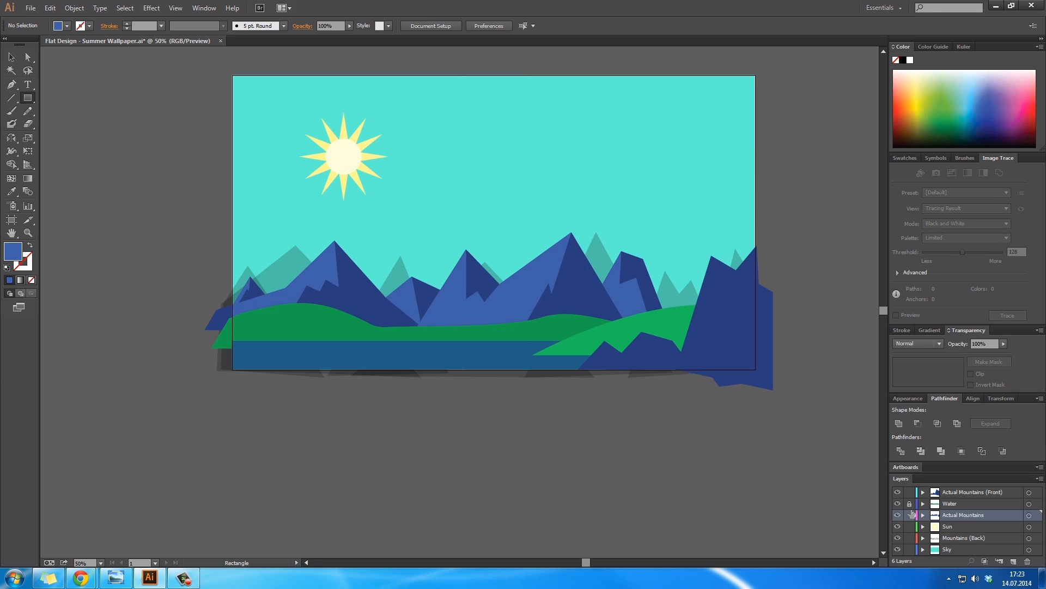
scroll(754, 502, "down", 1)
Draw a tall rectangle about 329 by 708 px flush against the artboard's left edge, covering the overhanging artwork
left_click_drag(142, 177, 232, 369)
key("v")
key("z")
double_click(246, 315)
left_click_drag(656, 295, 327, 306)
key("v")
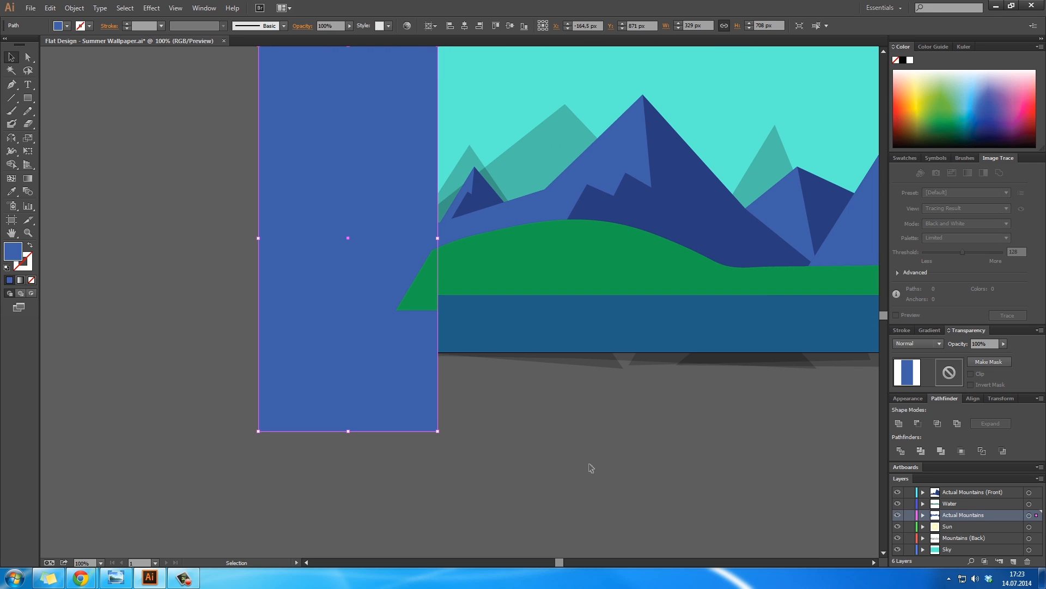
double_click(326, 383)
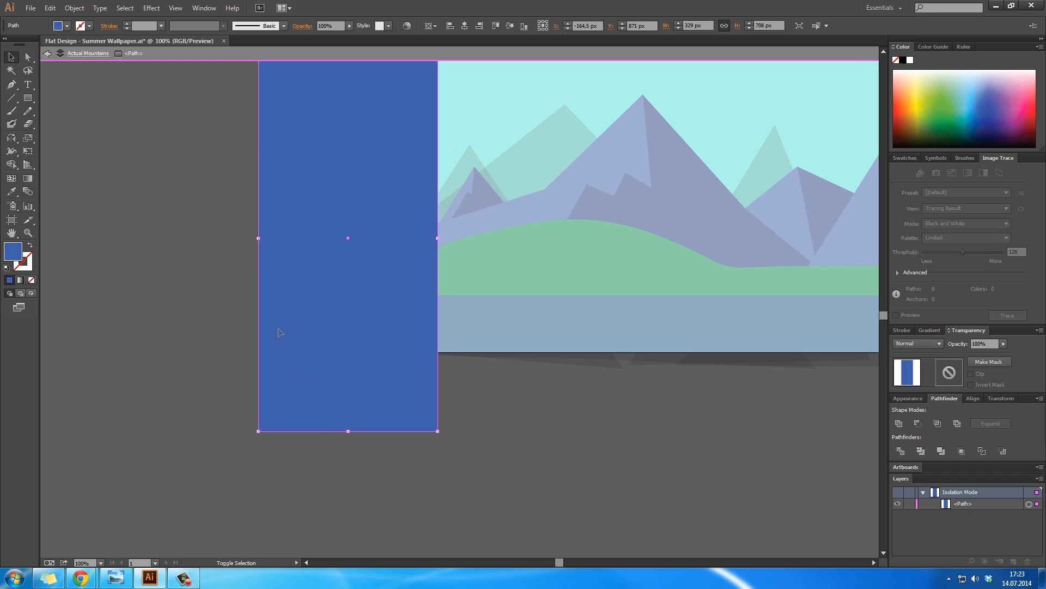
left_click(47, 53)
left_click_drag(358, 341, 404, 363)
Subtract the tall rectangle from the small translucent back mountain to trim it at the artboard's left edge
left_click(423, 329)
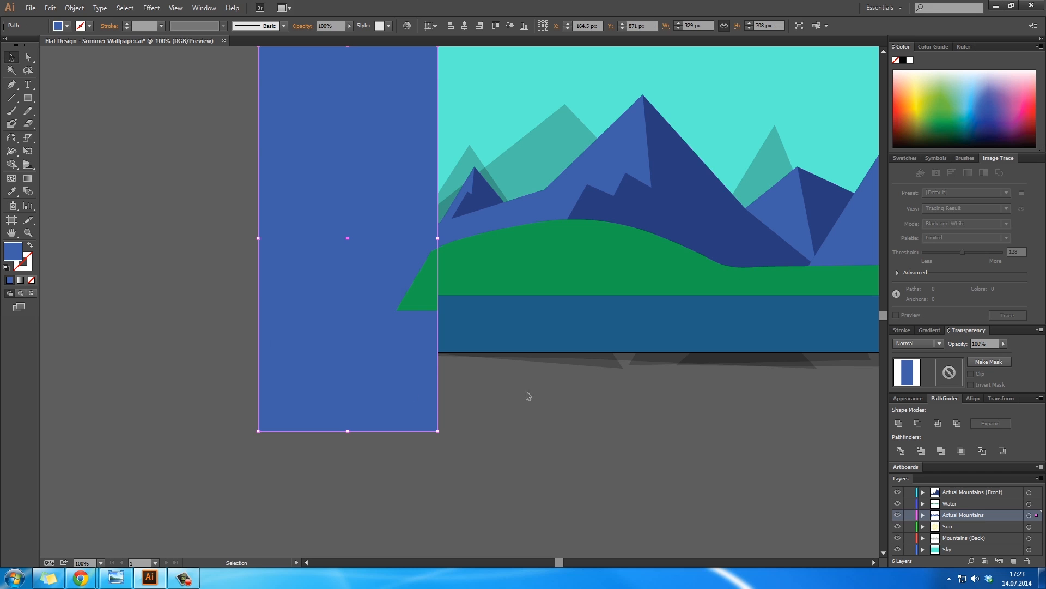
left_click(595, 369, "shift")
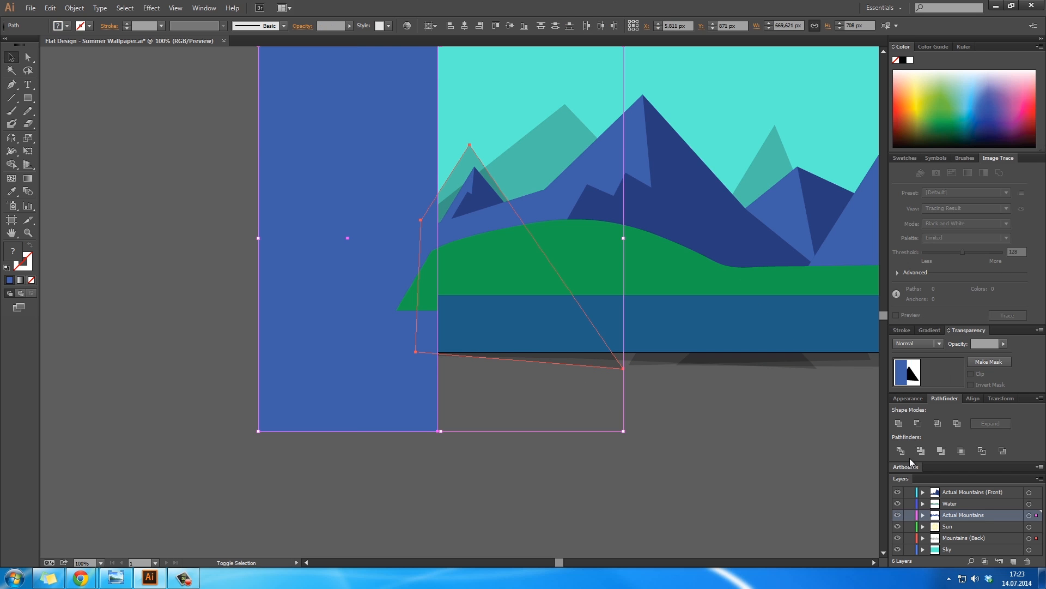
left_click(921, 425)
left_click(596, 474)
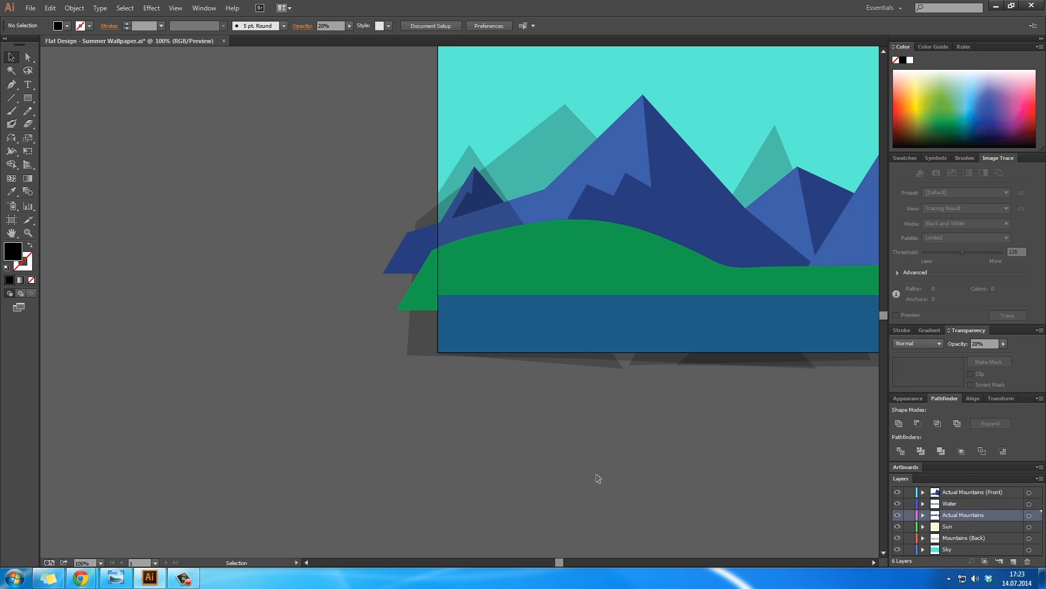
Paste the rectangle back in place and subtract it from the larger translucent back mountain at the artboard's left edge
key("ctrl+f")
left_click(575, 365)
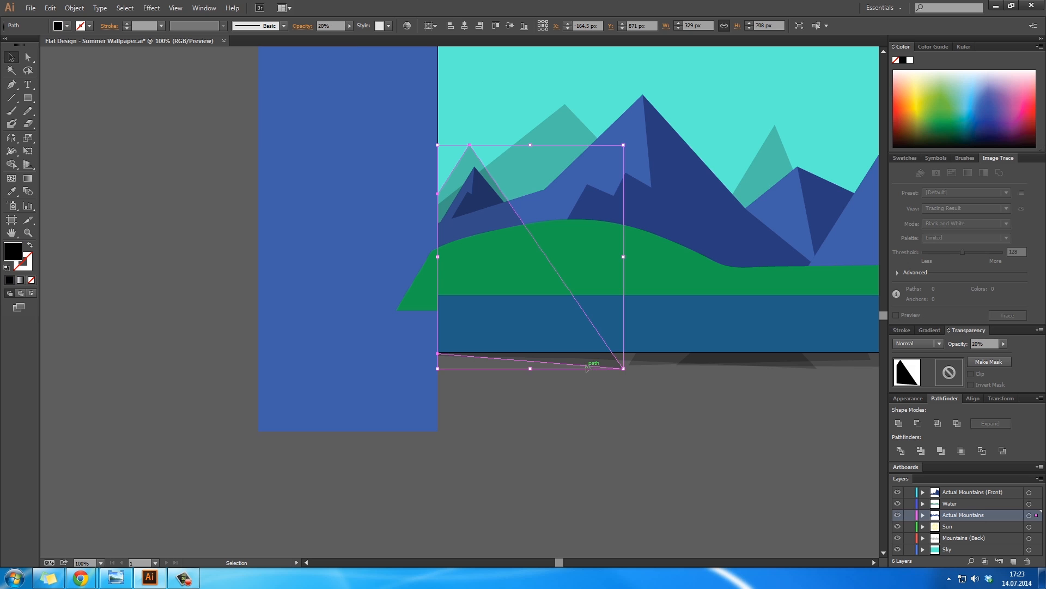
left_click(627, 361)
left_click(375, 397, "shift")
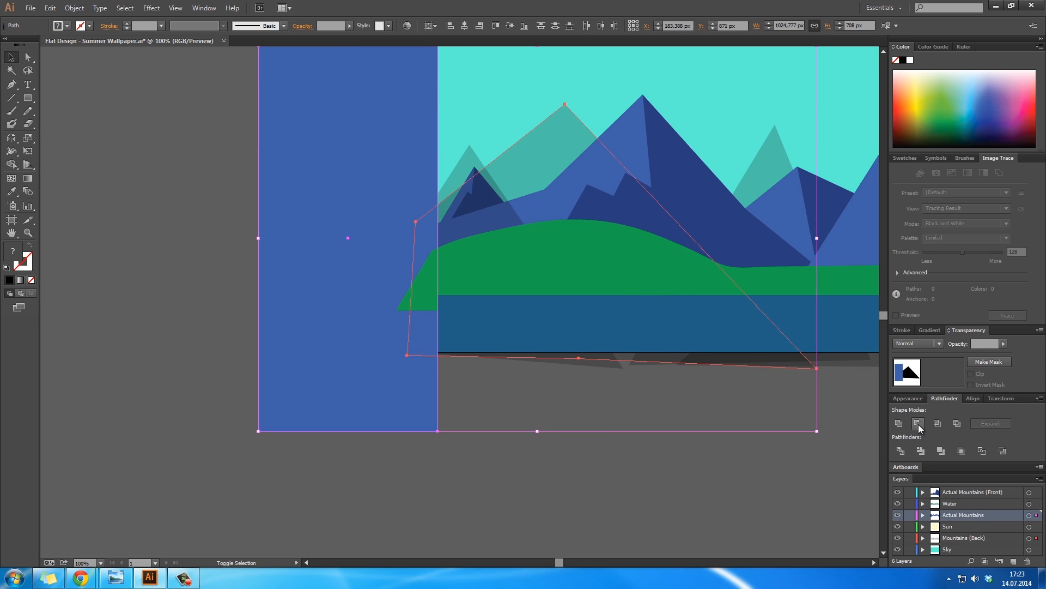
left_click(920, 423)
Try to trim the green hill's left overhang by subtracting the rectangle pasted in place on the Actual Mountains layer
left_click(420, 301)
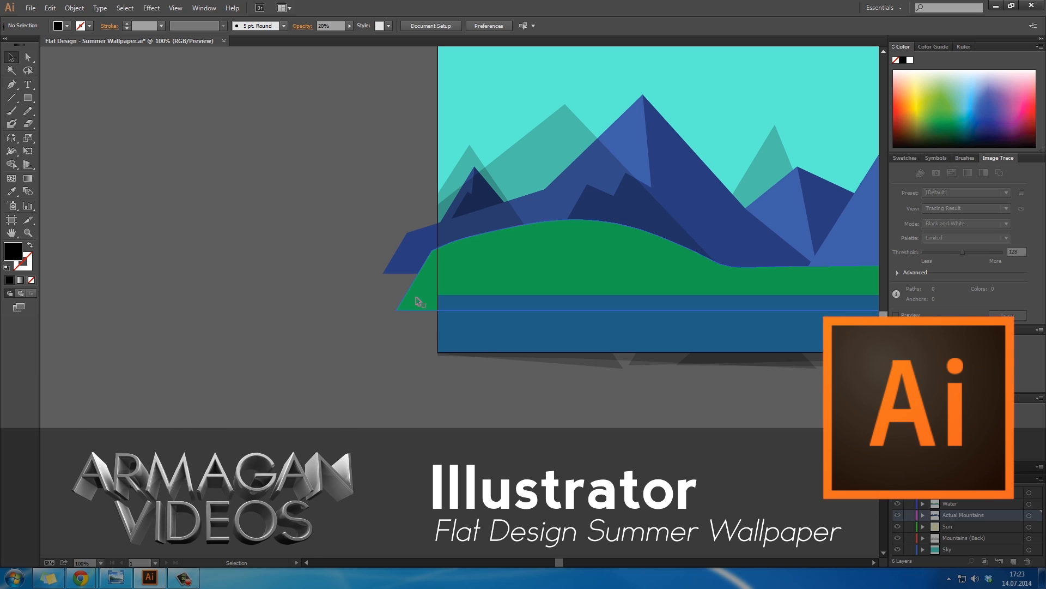
key("ctrl+f")
left_click(509, 288, "shift")
left_click(920, 424)
key("ctrl+z")
left_click(365, 358)
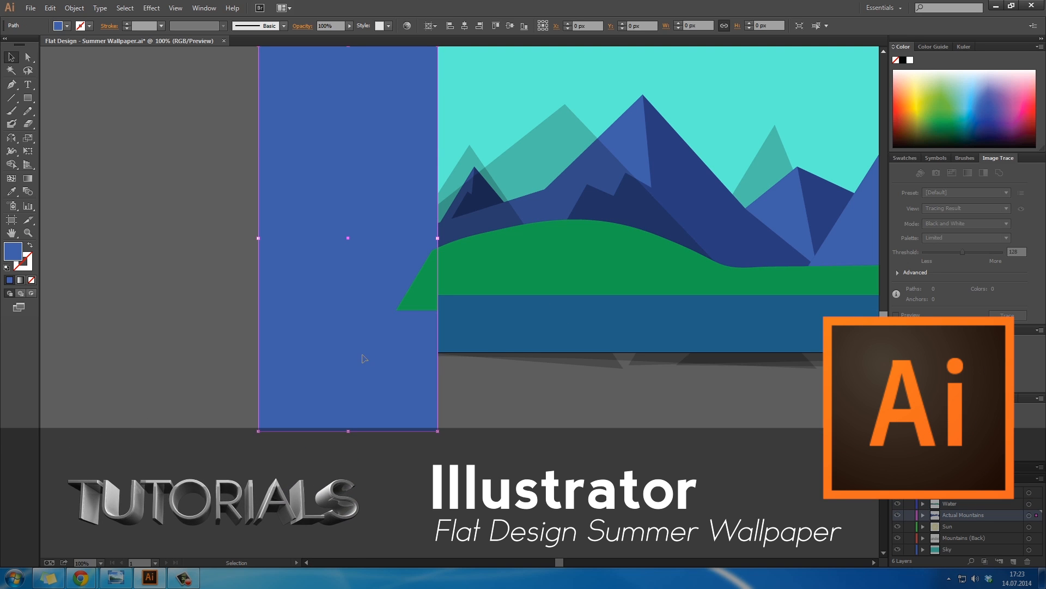
right_click(365, 359)
key("Escape")
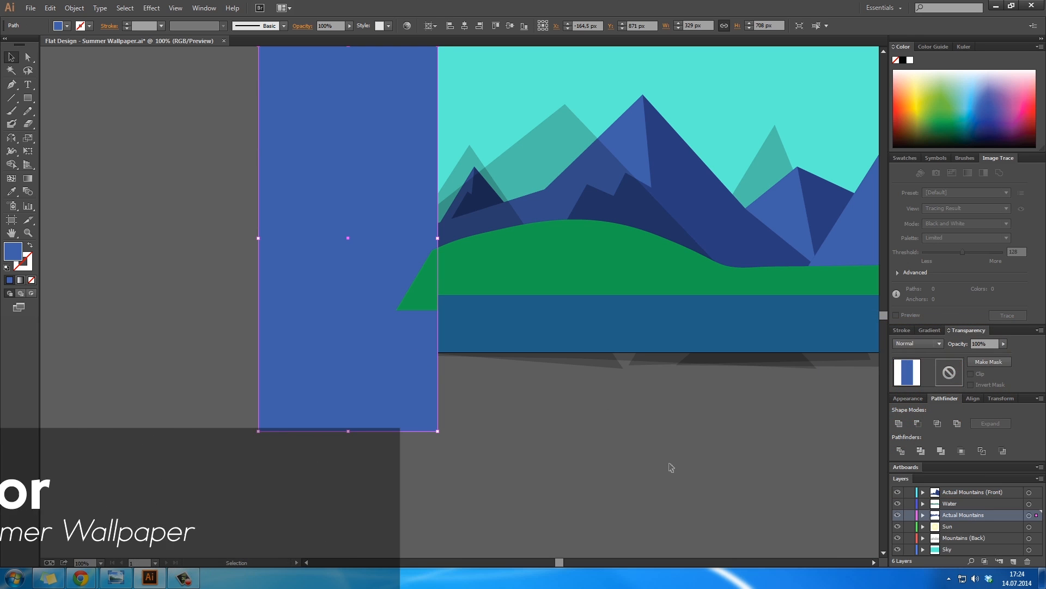
Move the rectangle in place onto a new layer above Actual Mountains (Front)
key("a")
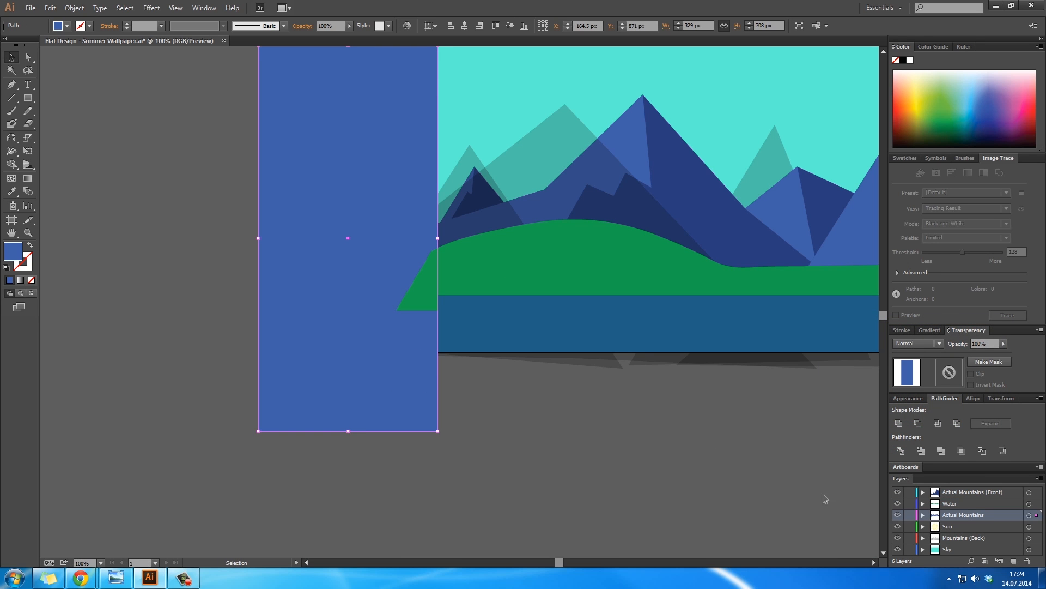
key("Delete")
left_click(998, 493)
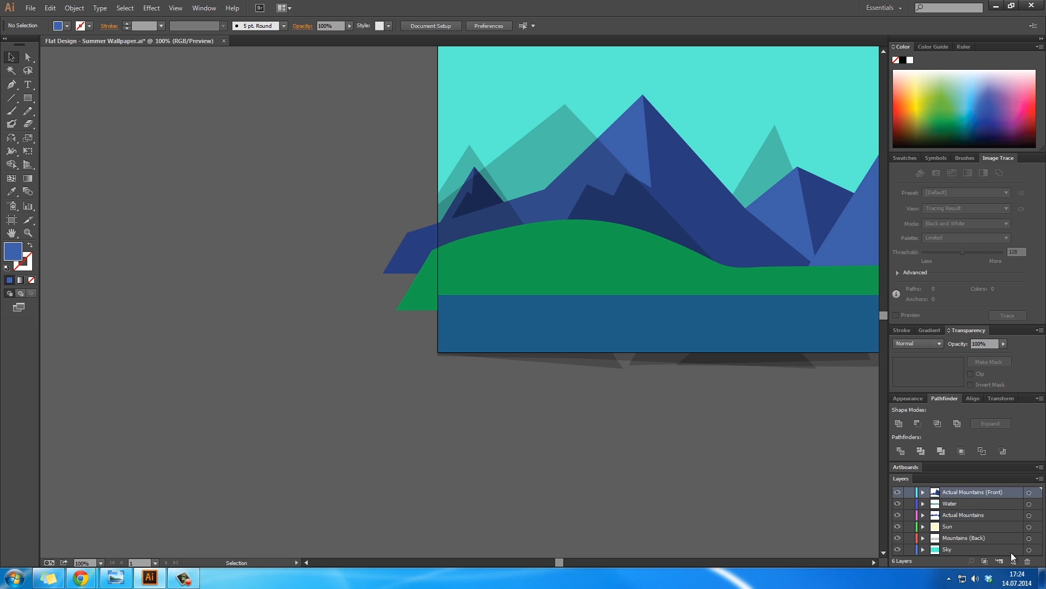
left_click(1014, 561)
key("ctrl+f")
Subtract the rectangle on the new layer from the green hill to trim its left overhang
double_click(512, 281)
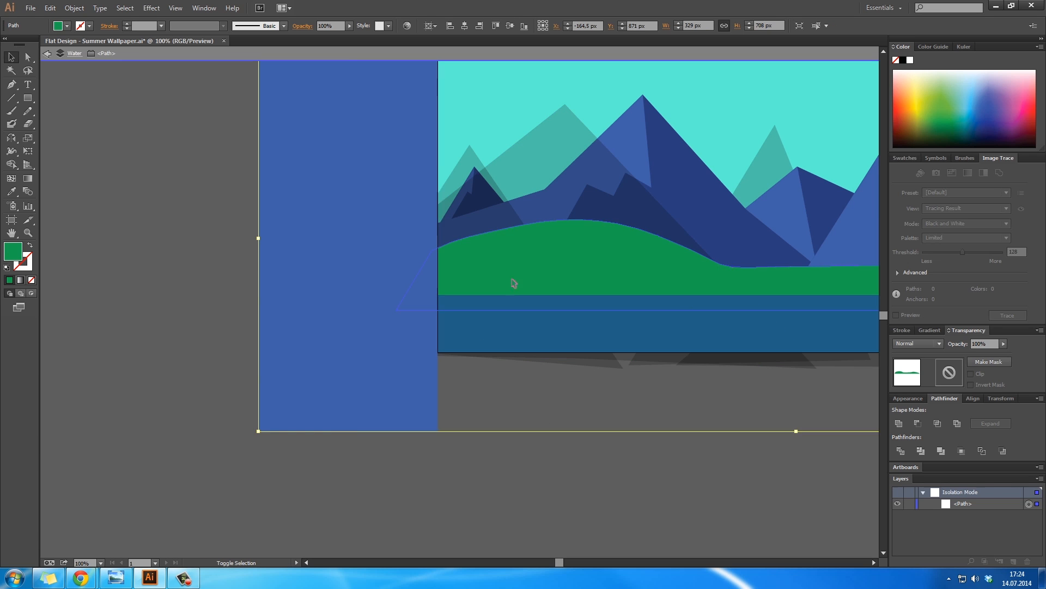
left_click(47, 53)
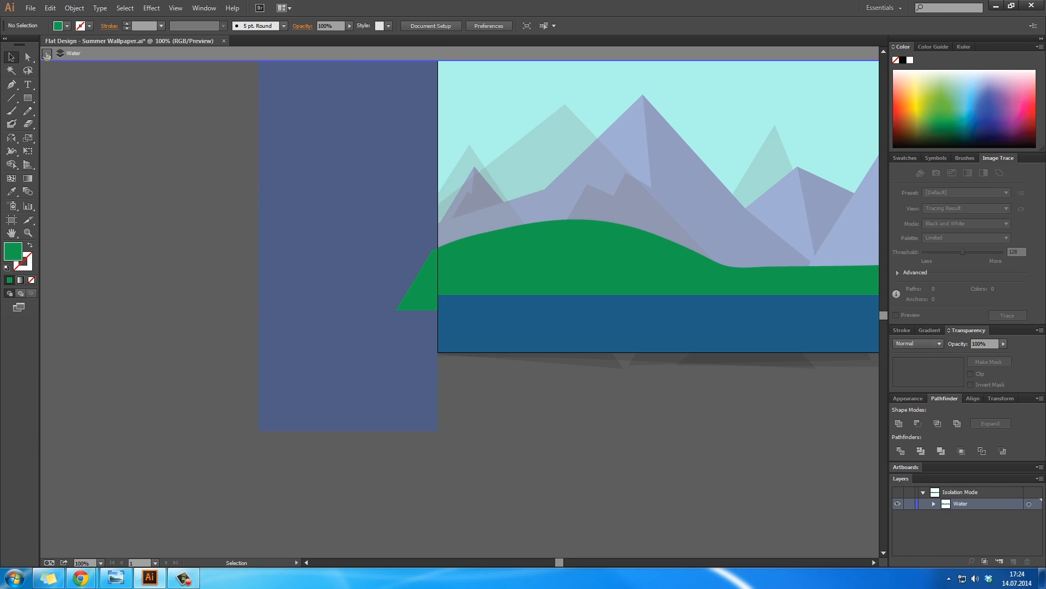
left_click(47, 54)
left_click(505, 255)
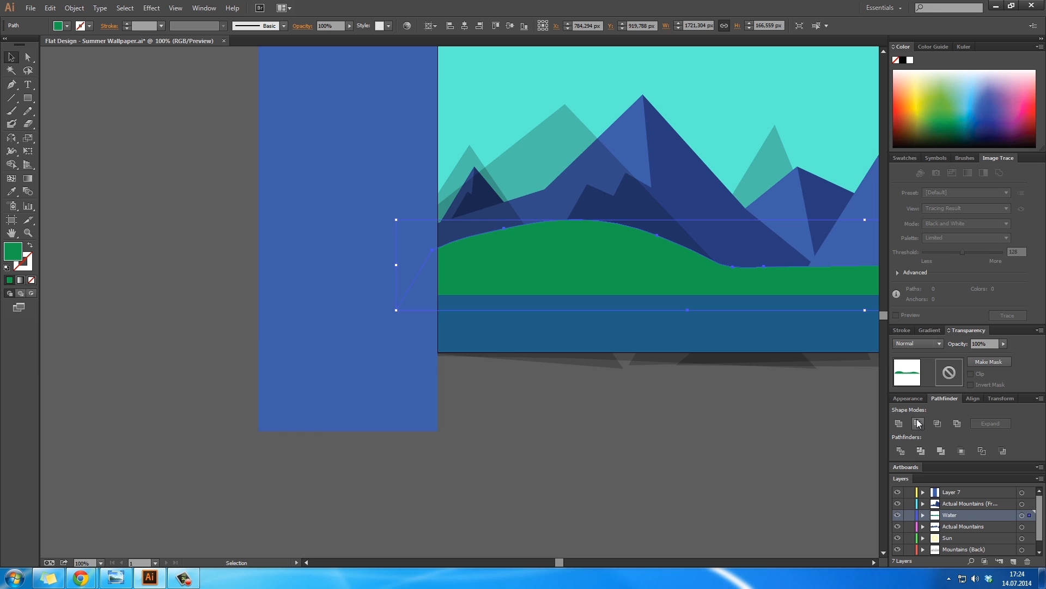
left_click(385, 374)
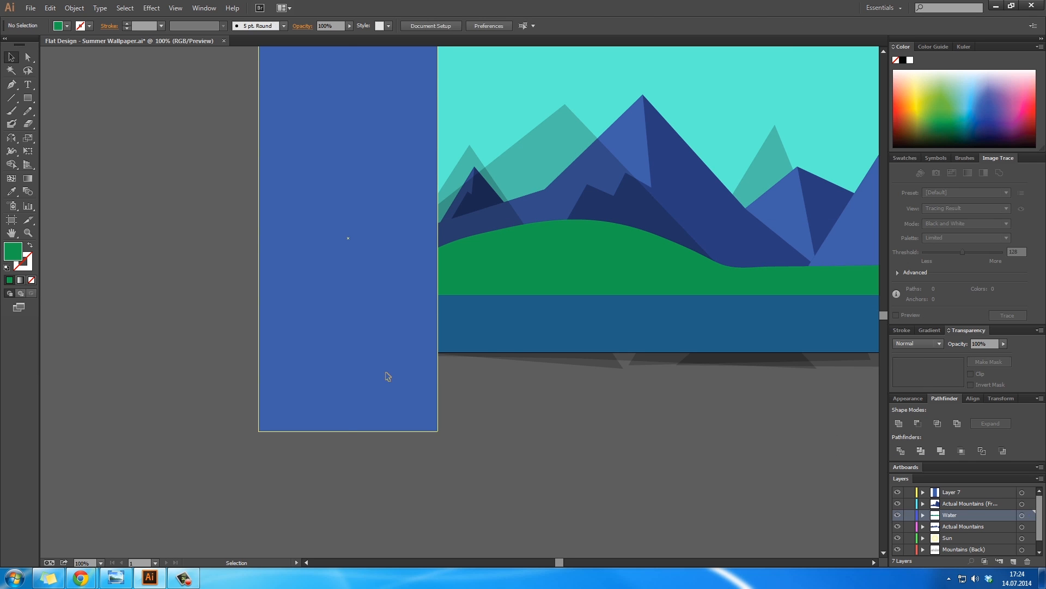
left_click(476, 274, "shift")
left_click(918, 423)
Paste the rectangle in place on the Actual Mountains layer and subtract it from the large mountain at the artboard's left edge
left_click(409, 276)
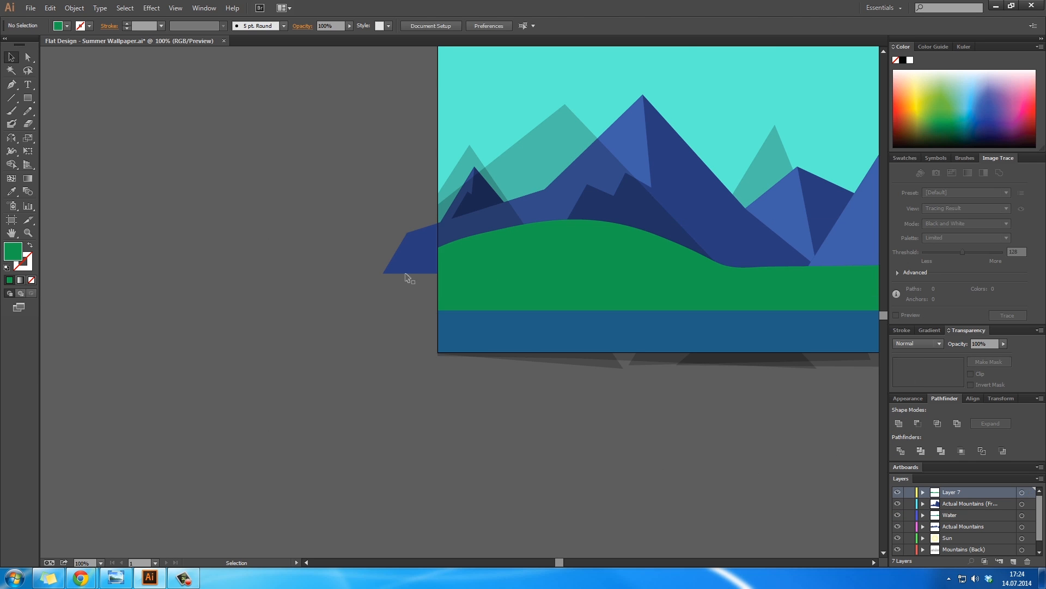
left_click(410, 263)
key("ctrl+z")
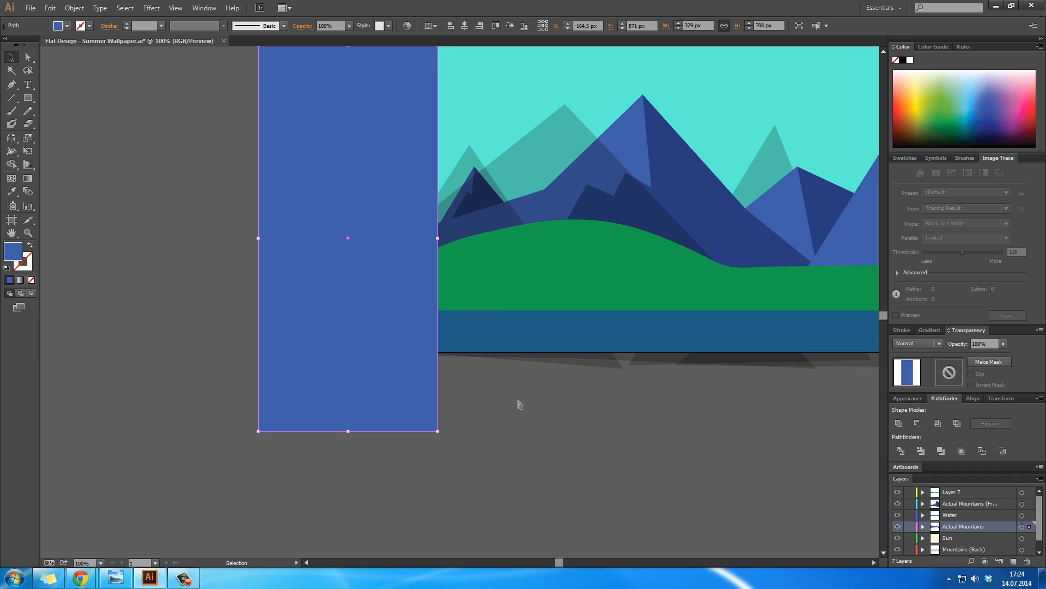
key("ctrl+shift+z")
left_click(393, 315)
left_click(401, 255)
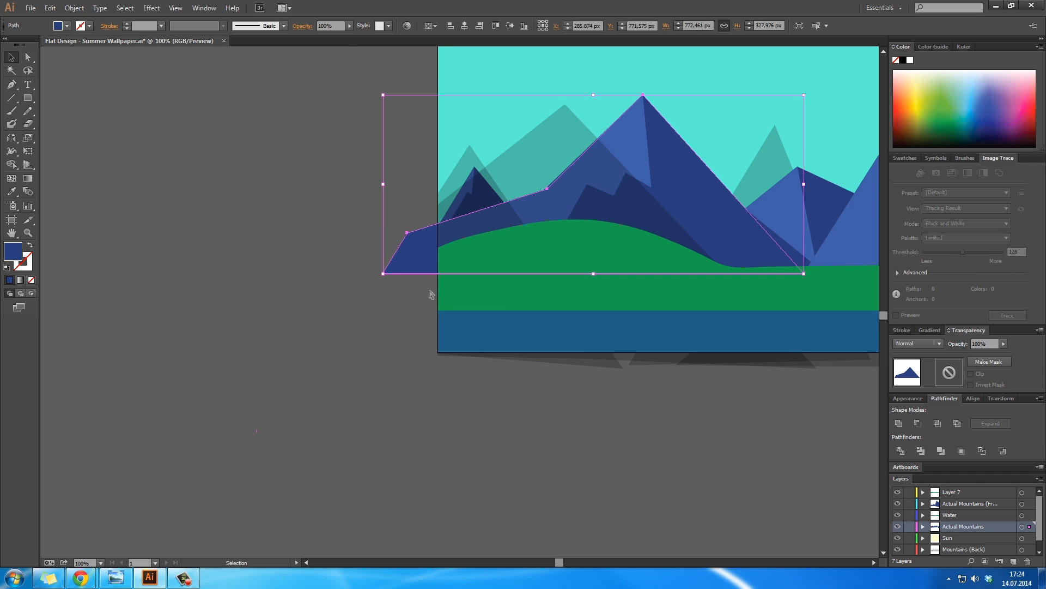
key("ctrl+z")
left_click(693, 199, "shift")
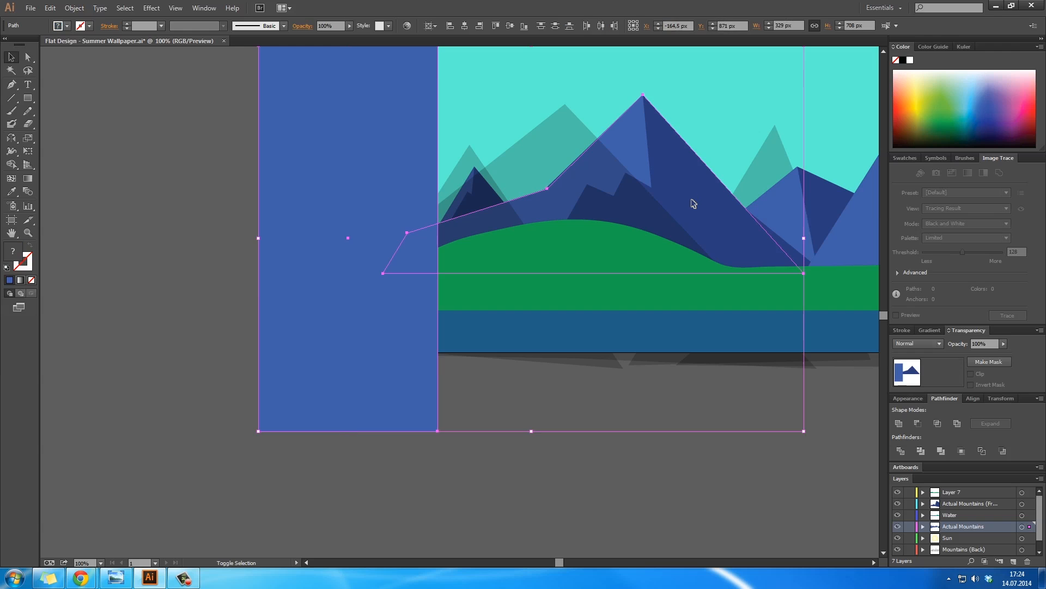
left_click(933, 427)
left_click(549, 402)
left_click(494, 246)
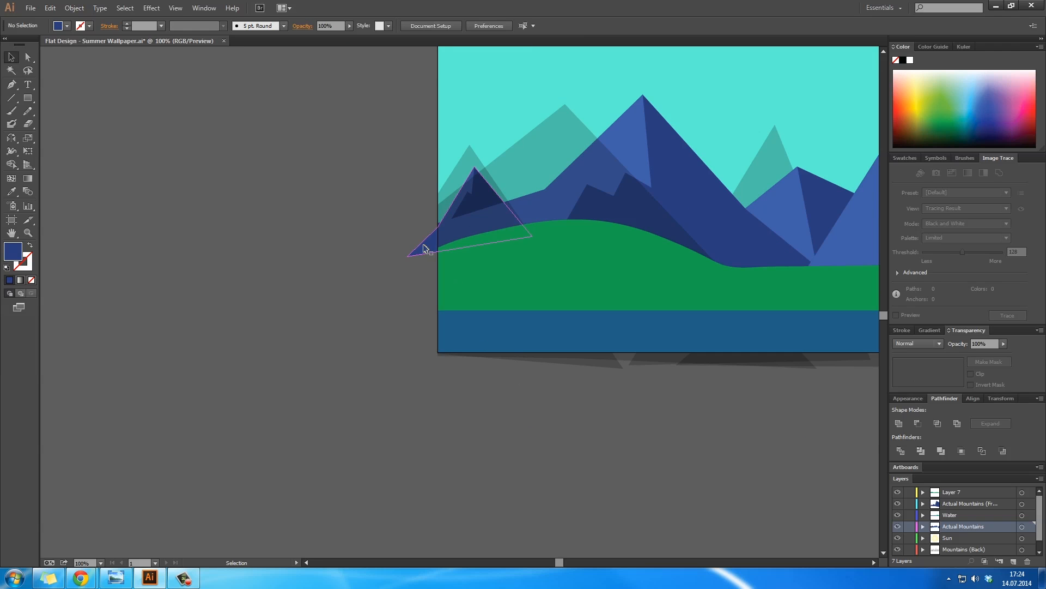
key("ctrl+z")
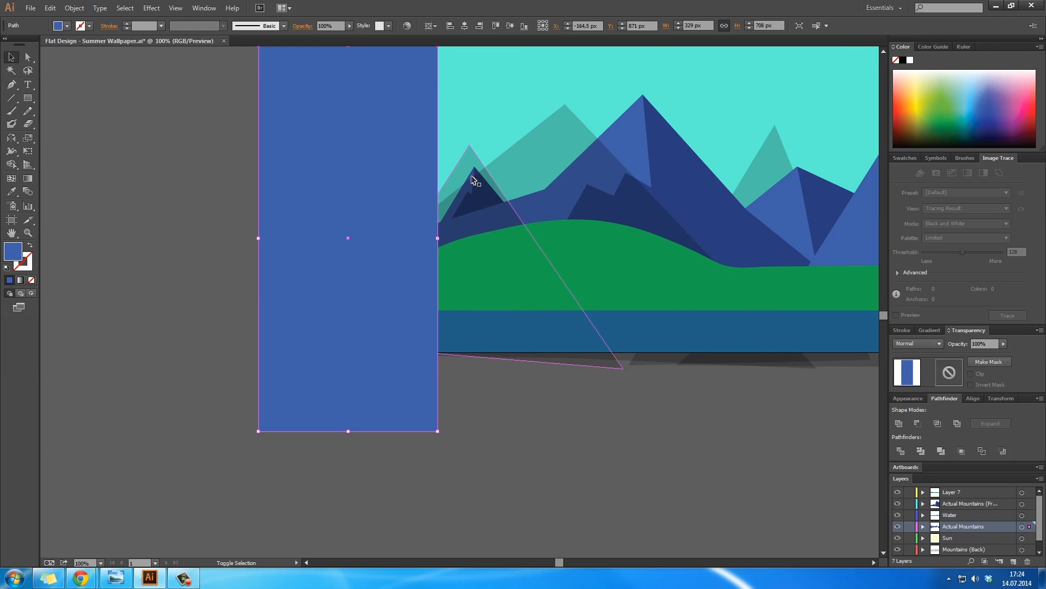
left_click(393, 342, "shift")
left_click(394, 343, "shift")
key("Delete")
Draw a rectangle about 673 px tall flush against the artboard's right edge, over the front mountain's overhang
left_click_drag(587, 344, 387, 380)
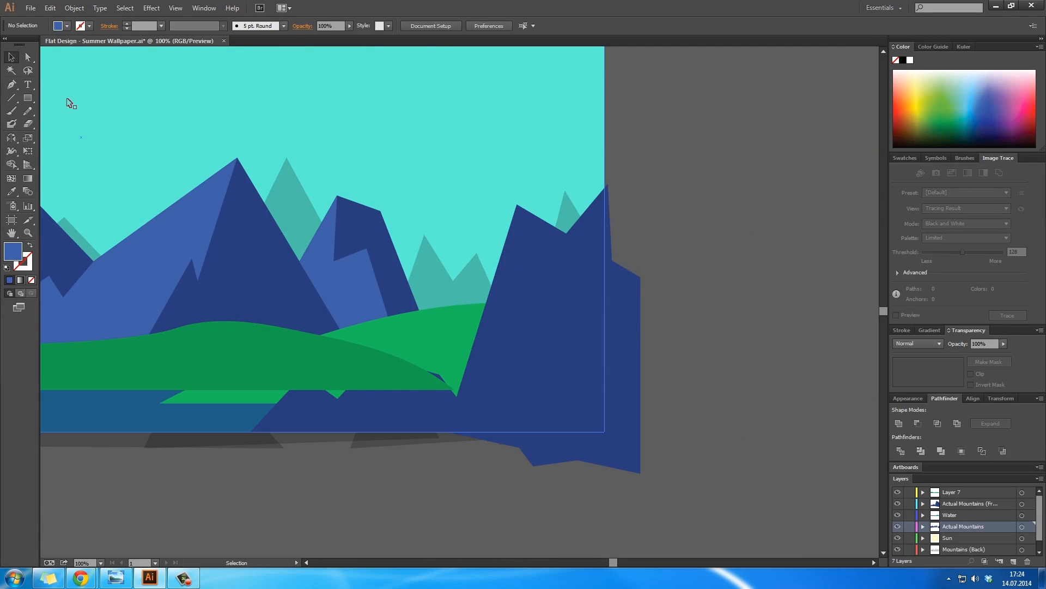
left_click(28, 97)
mouse_move(703, 515)
left_mouse_down()
mouse_move(596, 152)
mouse_move(604, 149)
left_mouse_up()
key("v")
left_click(553, 315)
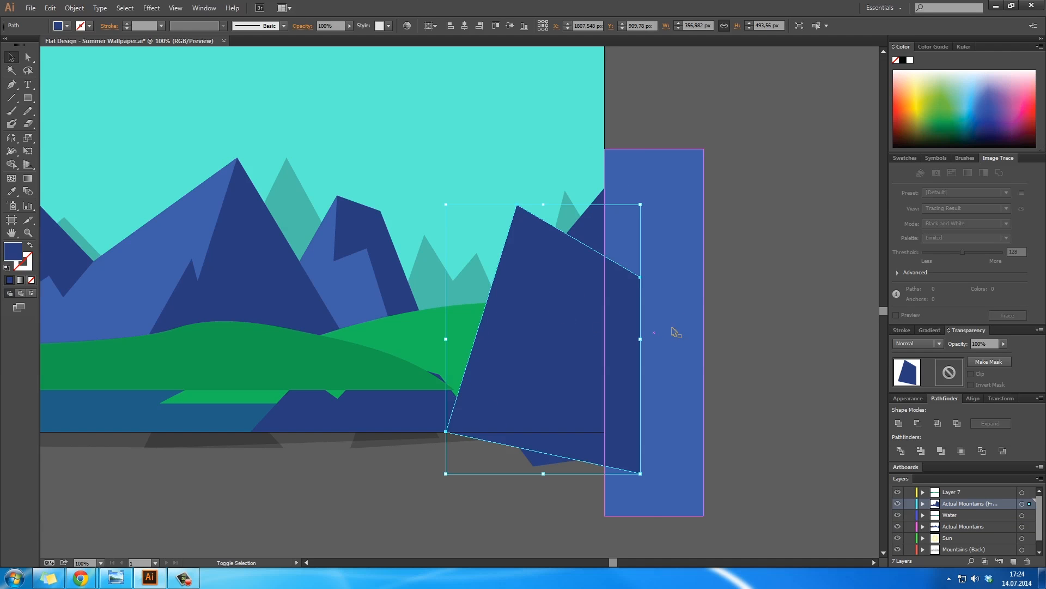
double_click(676, 332)
right_click(680, 304)
left_click(46, 54)
left_click(47, 54)
left_click(46, 53)
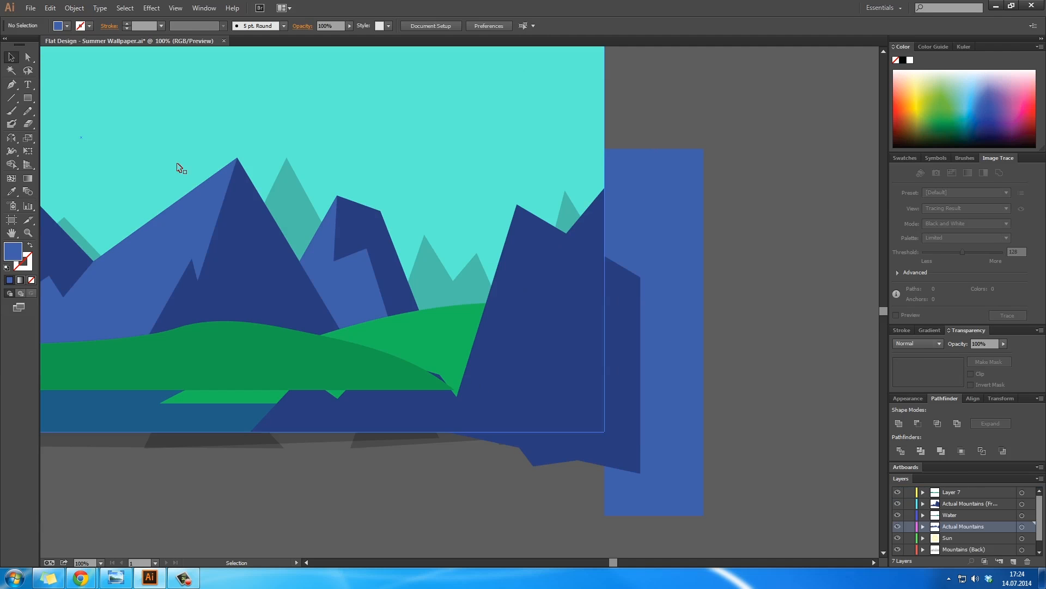
Try to rearrange the right-hand rectangle's stacking relative to the front mountain, and cut the rectangle from the artwork
left_click(621, 305)
left_click(692, 302, "shift")
right_click(688, 319)
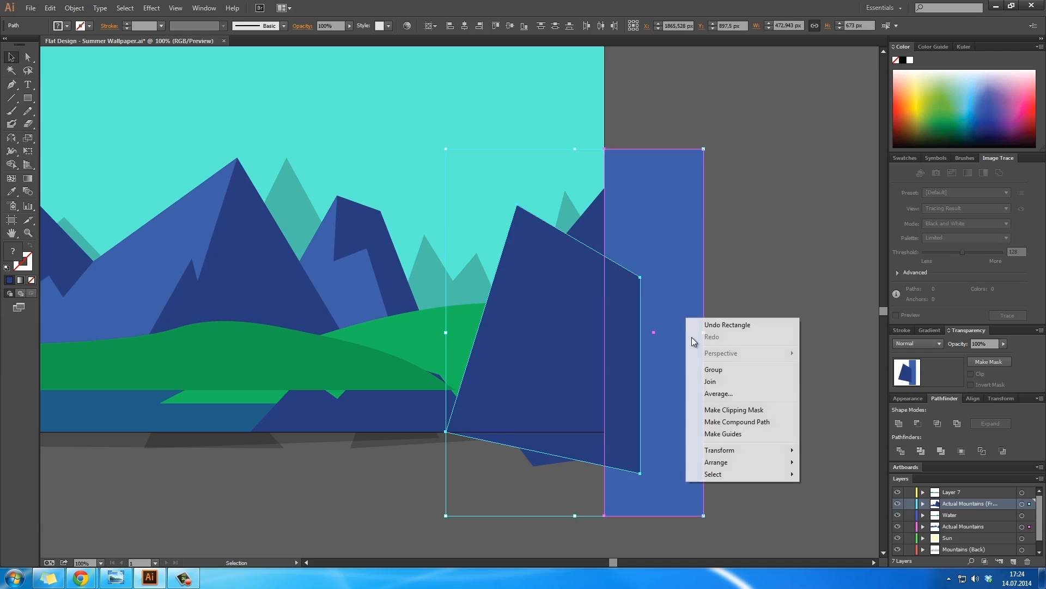
mouse_move(733, 461)
left_click(818, 463)
left_click(674, 355)
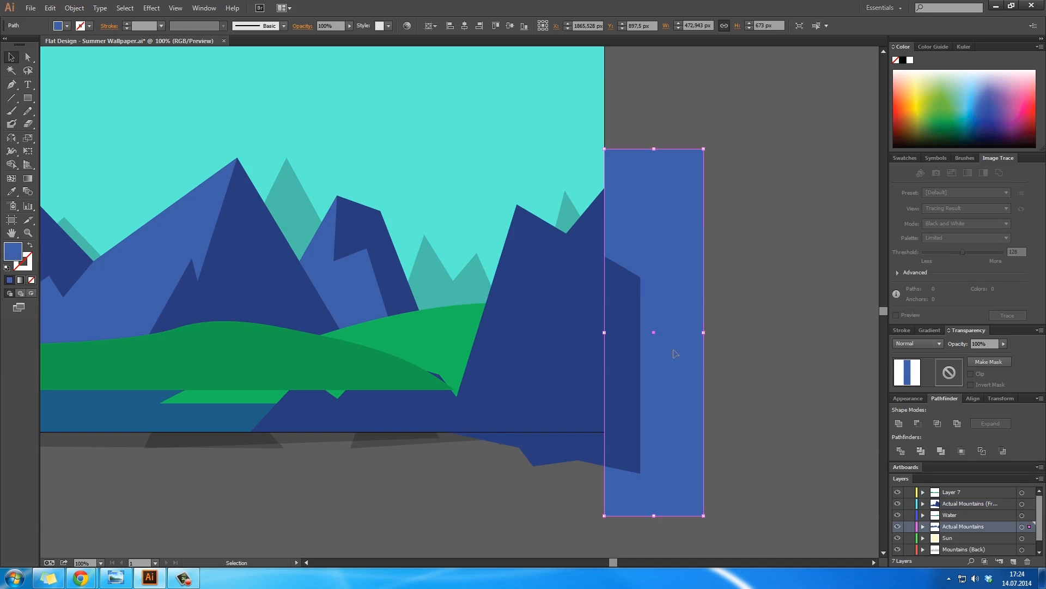
right_click(675, 352)
mouse_move(788, 509)
left_click(827, 507)
left_click(824, 489)
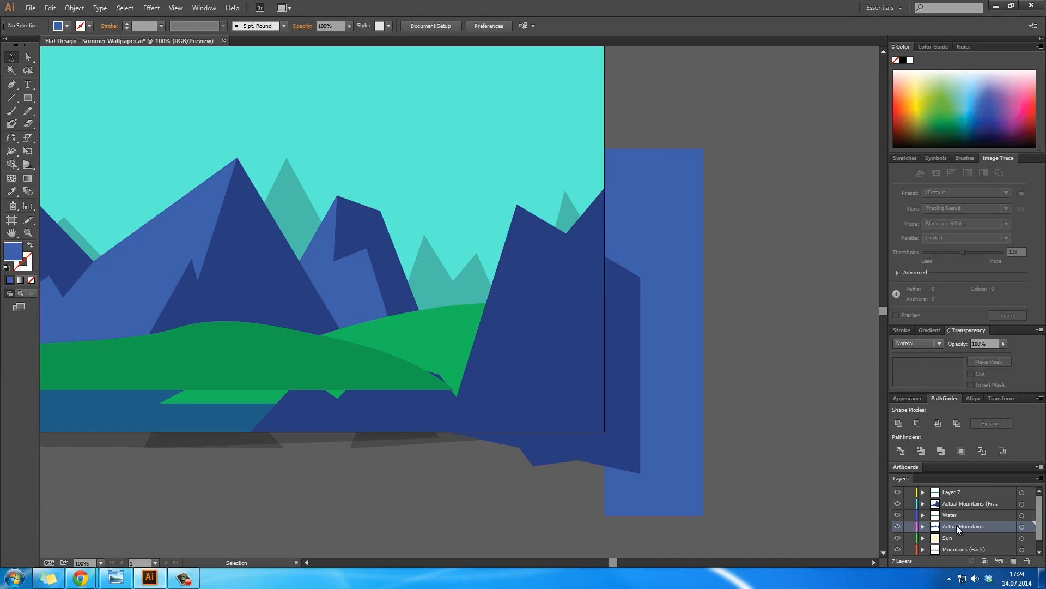
left_click(658, 378)
key("ctrl+x")
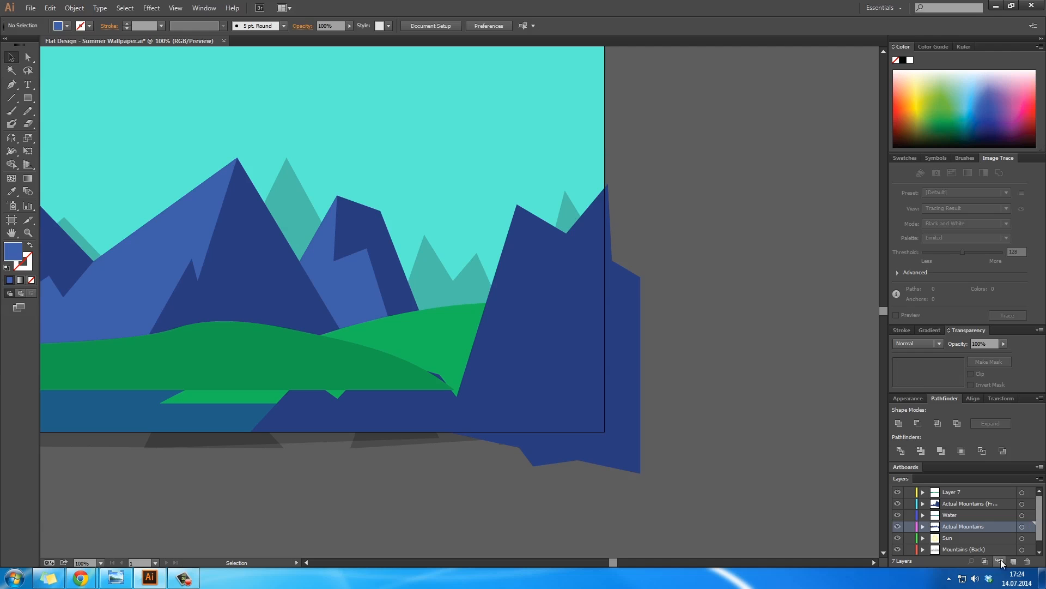
Toggle Layer 7's visibility to examine which artwork it holds
double_click(968, 492)
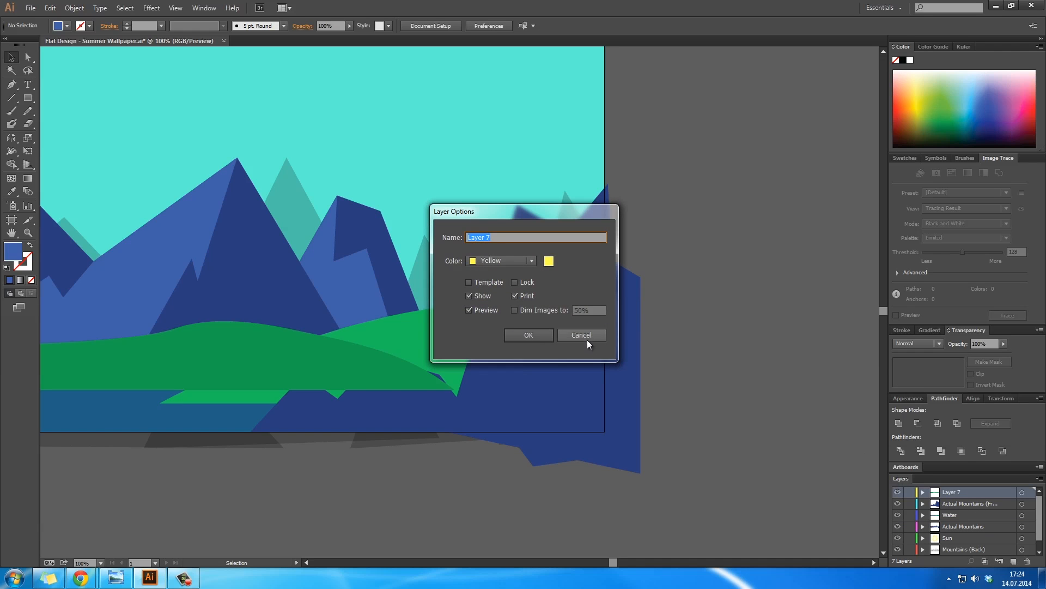
left_click(587, 338)
left_click(897, 491)
left_click(897, 491)
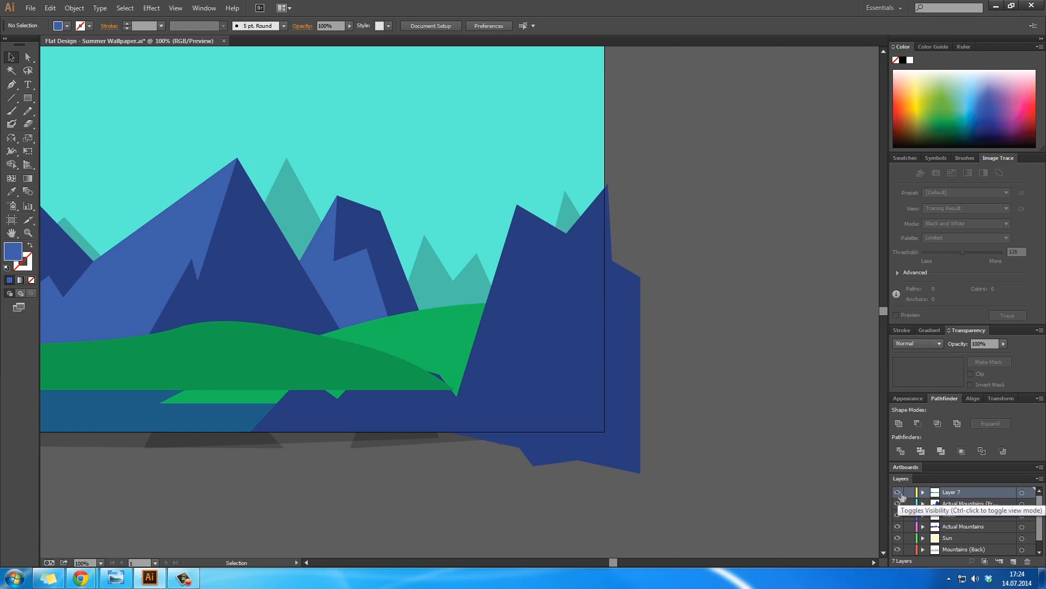
key("z")
left_click(623, 376, "alt")
left_click(621, 372, "alt")
key("h")
left_click_drag(348, 295, 767, 322)
scroll(937, 517, "down", 1)
scroll(939, 516, "up", 1)
left_click(897, 492)
left_click(897, 491)
Rename Layer 7 as Flat Mountains
double_click(953, 492)
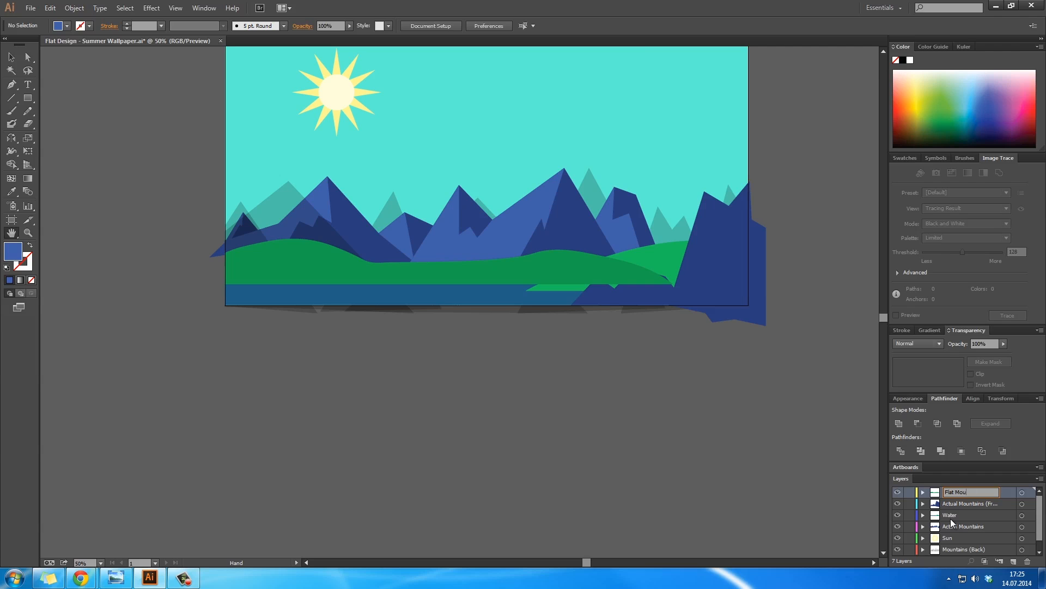
type("Flat Mountains")
key("Return")
scroll(909, 537, "down", 1)
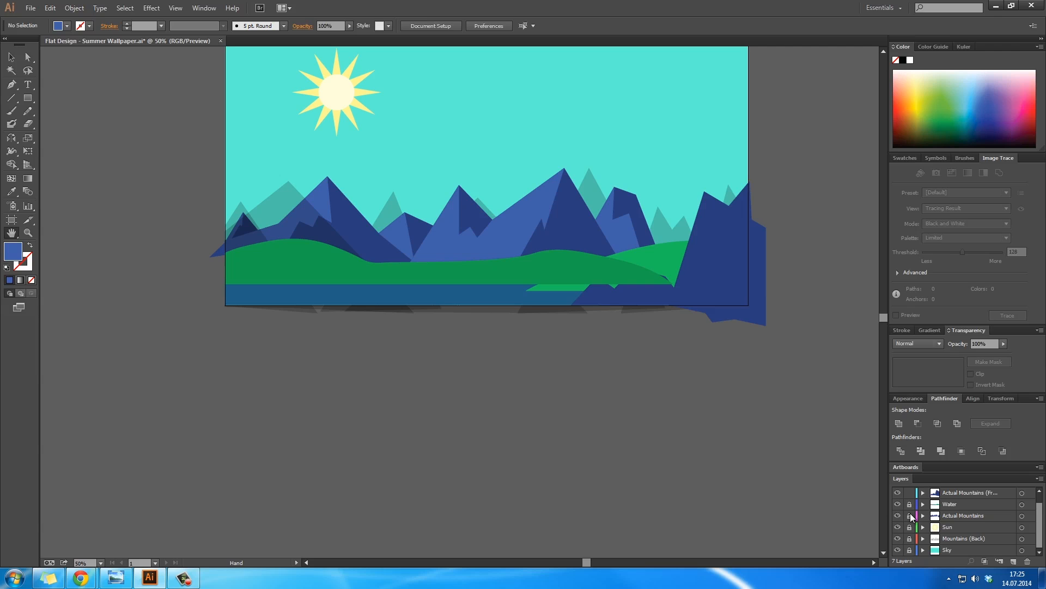
Toggle the Actual Mountains (Front) layer's visibility and examine the front mountain and hills near the artboard's right edge
left_click_drag(637, 292, 664, 384)
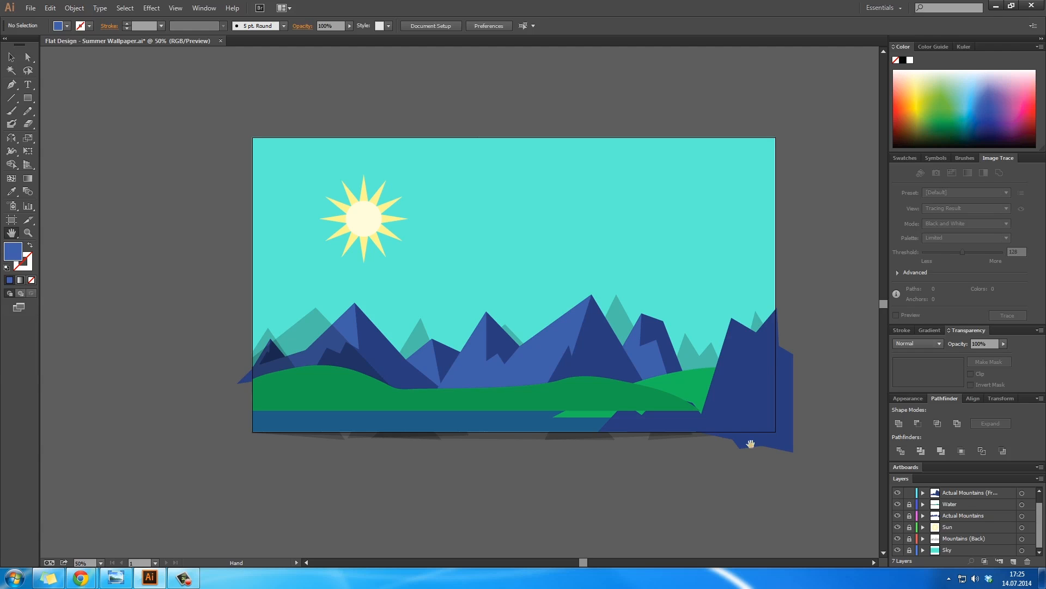
left_click(897, 493)
left_click(898, 493)
key("z")
left_click(666, 389)
key("h")
left_click_drag(427, 315, 510, 330)
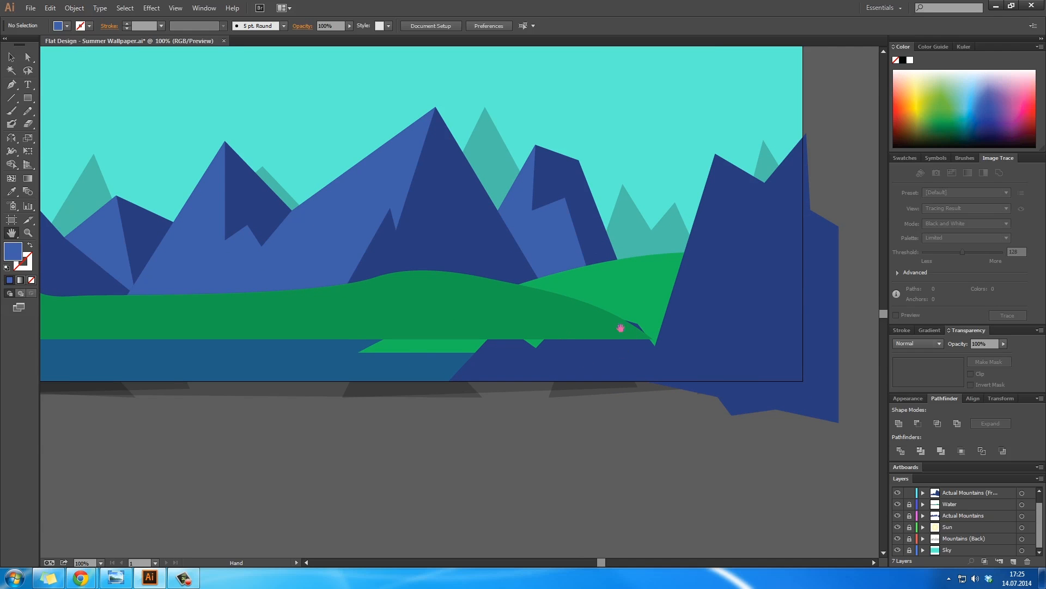
Undo the layer rename, the right-hand rectangle and the left-edge trims of the green hill and large mountain
key("ctrl+minus")
key("ctrl+minus")
key("ctrl+minus")
key("ctrl+z")
key("ctrl+z")
key("ctrl+z")
key("ctrl+z")
key("ctrl+z")
key("ctrl+z")
key("ctrl+z")
key("ctrl+z")
key("ctrl+z")
key("ctrl+z")
key("ctrl+z")
key("ctrl+z")
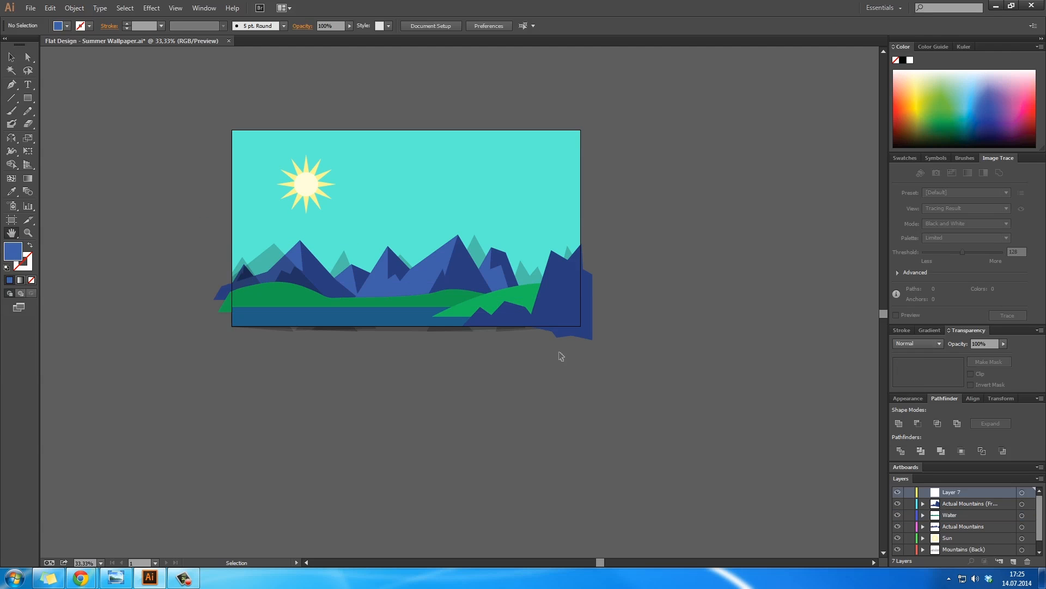
Make the Actual Mountains (Front) layer active for Pen tool drawing on the foreground mountains near the artboard's right edge
key("ctrl+plus")
left_click_drag(496, 312, 697, 211)
key("ctrl+space")
left_click(607, 330, "ctrl")
double_click(511, 261, "ctrl")
left_click(511, 262, "ctrl")
left_click(279, 308)
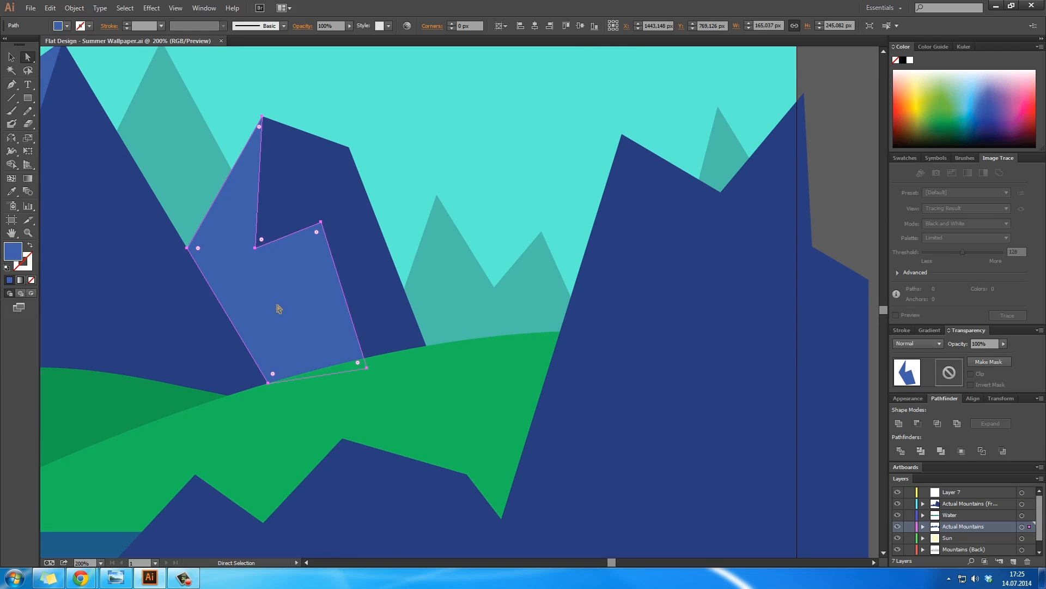
left_click(550, 199)
key("p")
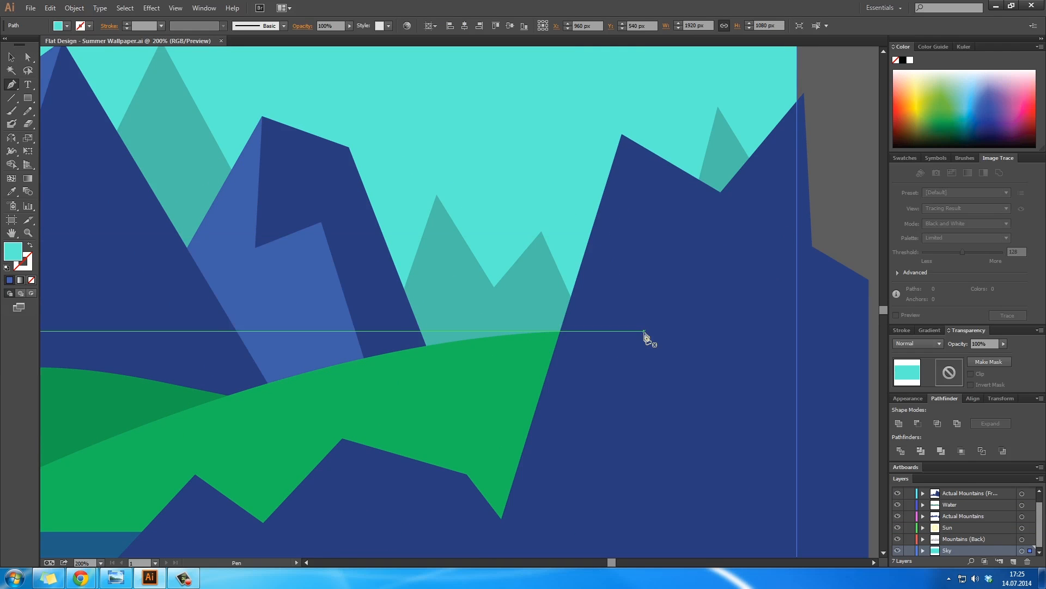
left_click(972, 492)
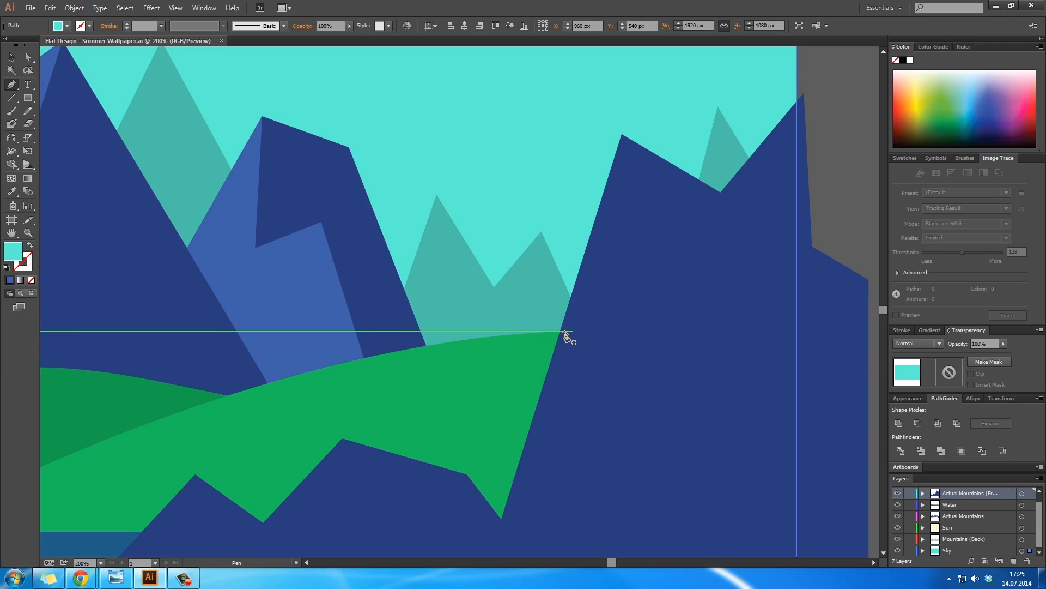
Draw a lit triangular facet on the left slope of the small foreground peak at the artboard's lower edge
scroll(586, 382, "down", 3)
key("ctrl+alt+space")
left_click(585, 372, "ctrl+alt")
key("space")
left_click_drag(482, 334, 610, 357)
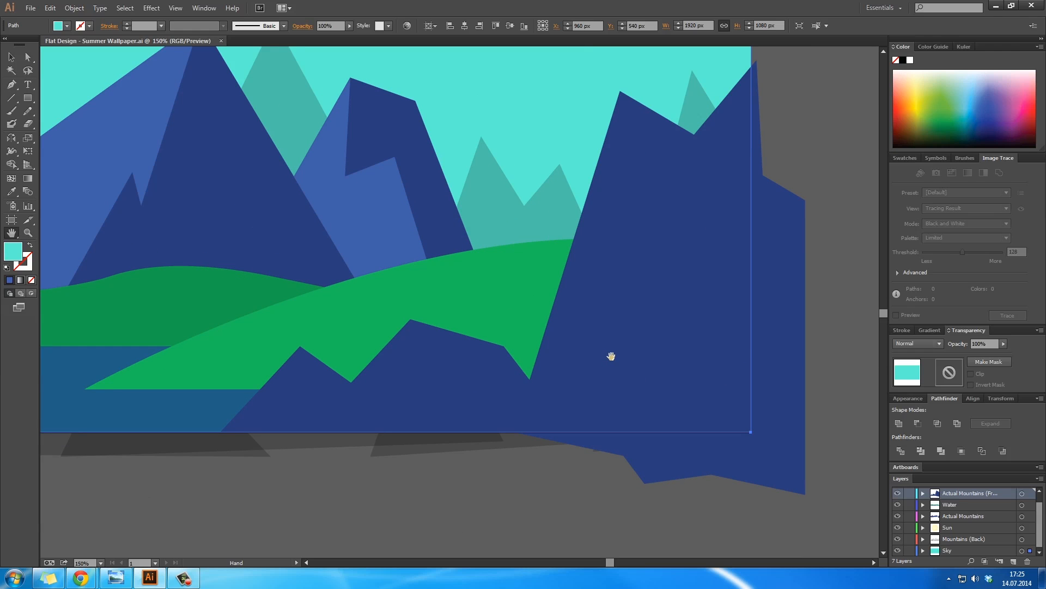
left_click(220, 432)
left_click(301, 350)
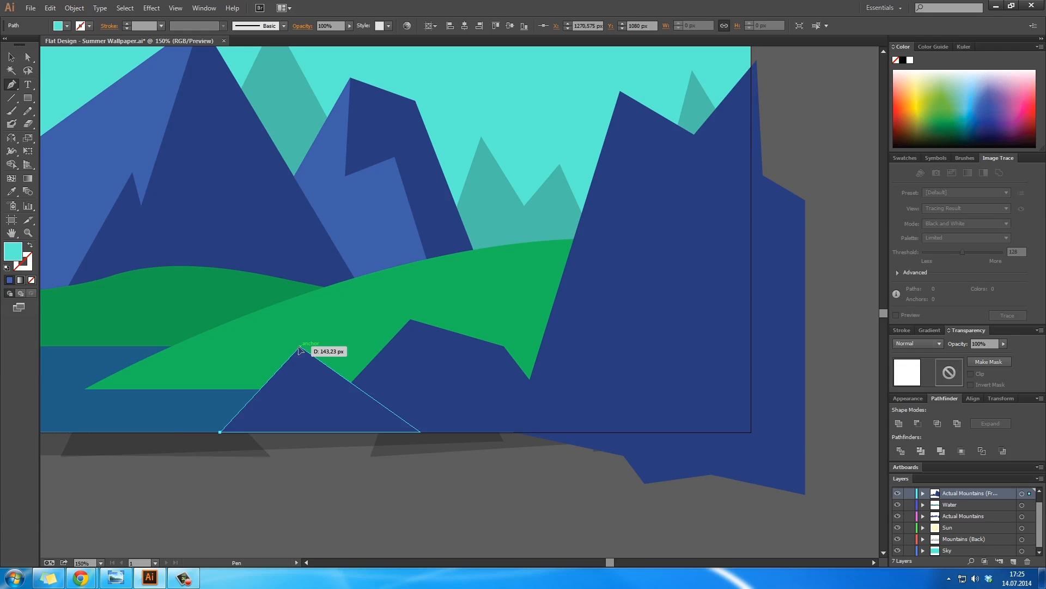
left_click(219, 432)
Draw a lighter blue facet with a notched left edge over the middle foreground peak, down to the artboard's lower edge
left_click(355, 432)
left_click(394, 375)
left_click(403, 393)
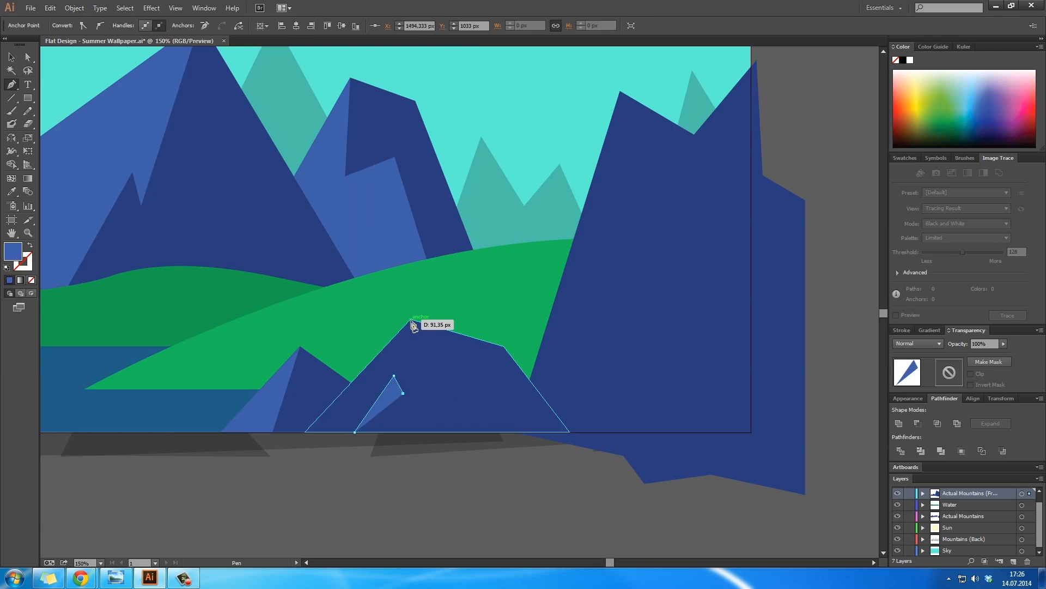
left_click(410, 320)
left_click(504, 346)
left_click(569, 431)
left_click(355, 432)
Draw a notched lit facet along the left slope of the tall front mountain and fill it with 3f5f9e
left_click(530, 380)
left_click(620, 91)
left_click(656, 214)
left_click(629, 206)
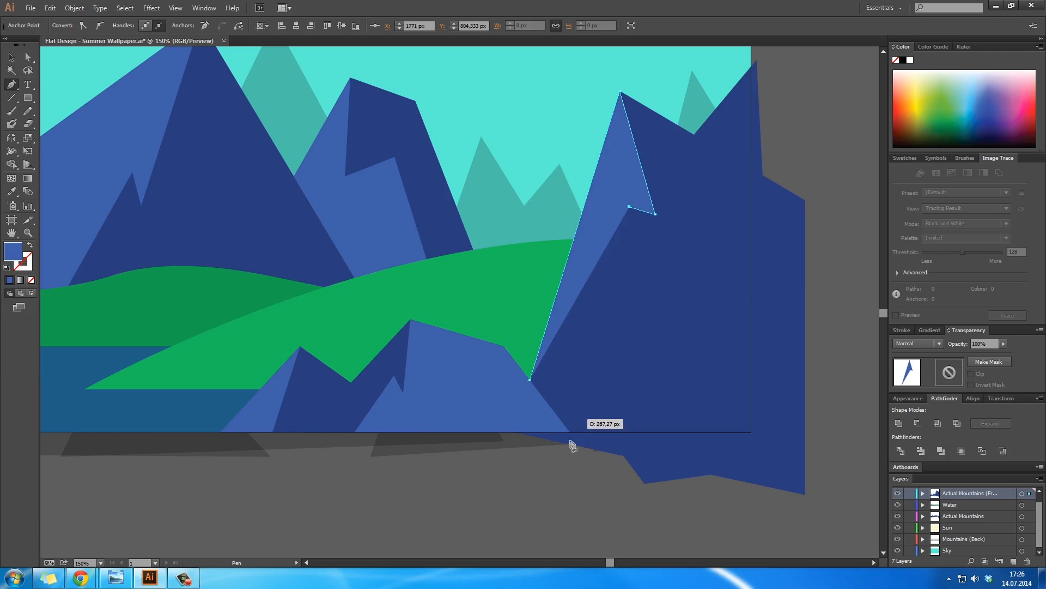
left_click(570, 431)
left_click(530, 380)
key("a")
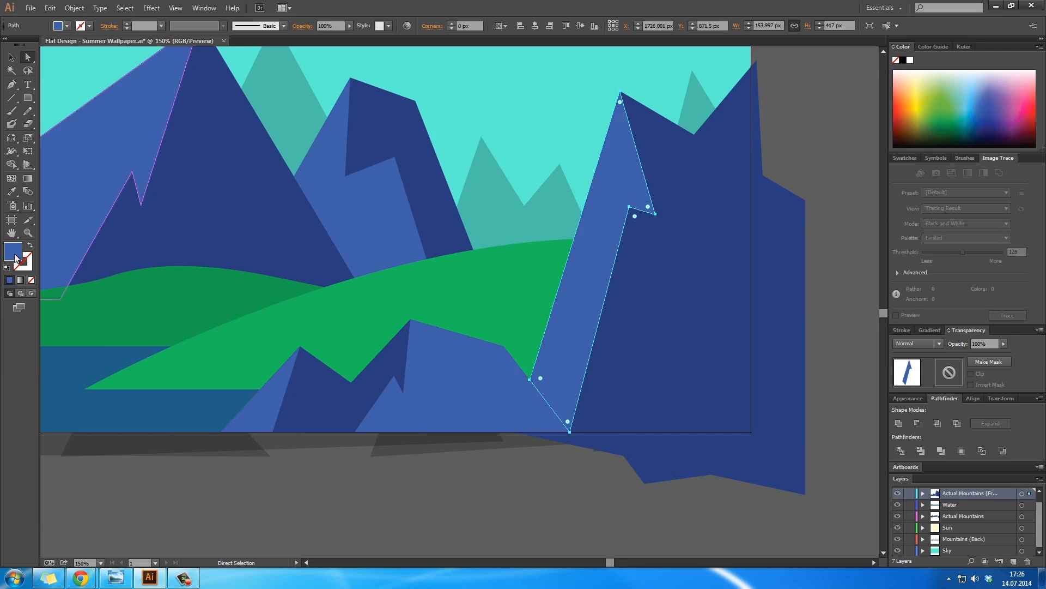
double_click(15, 255)
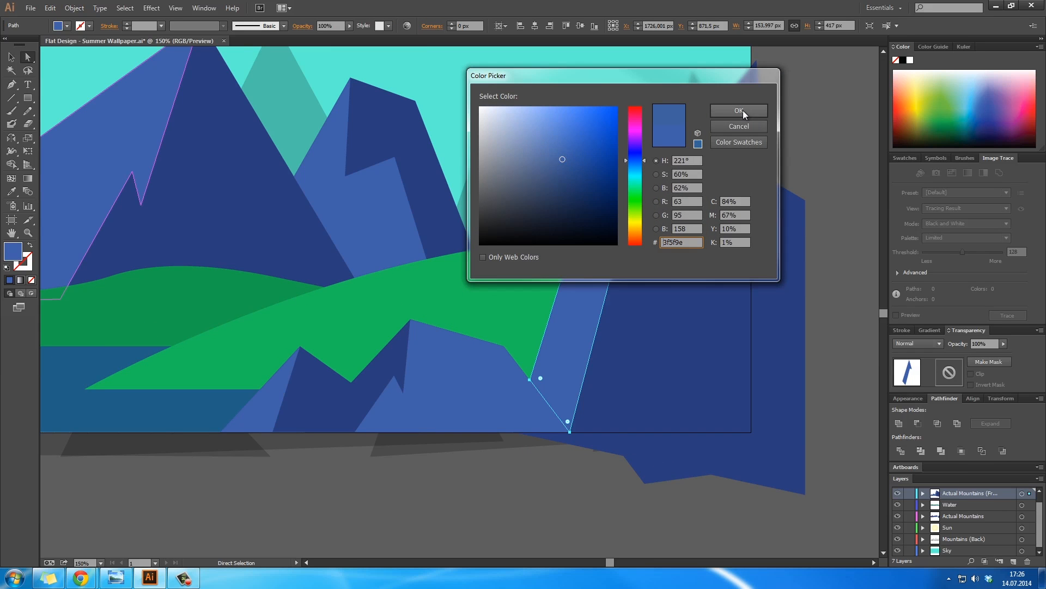
left_click(743, 110)
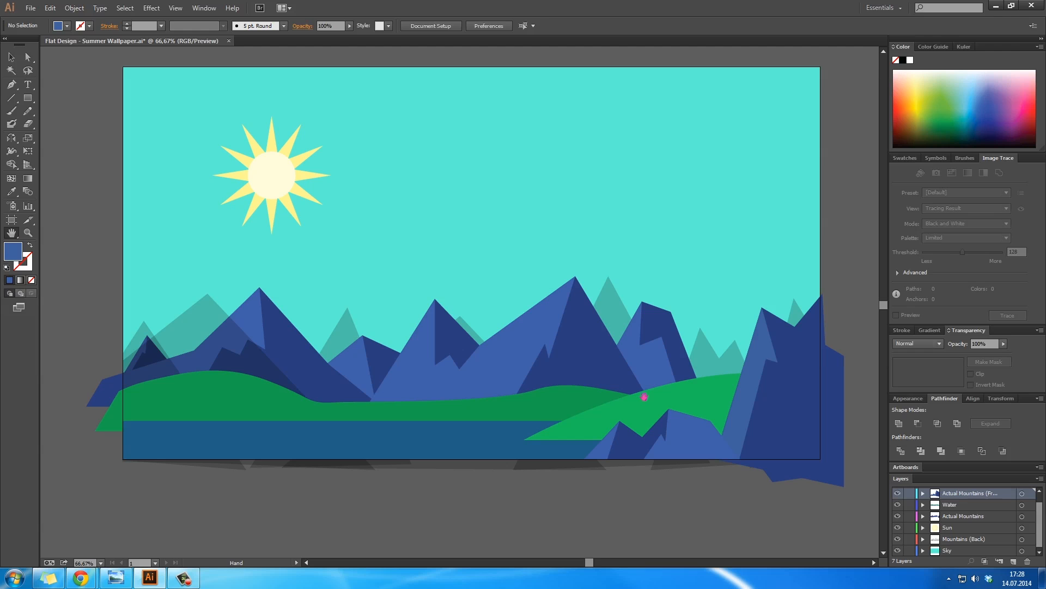
Move the translucent mountain near the artboard's left edge in place onto the Mountains (Back) layer and save the document
key("v")
left_click(197, 325)
right_click(198, 325)
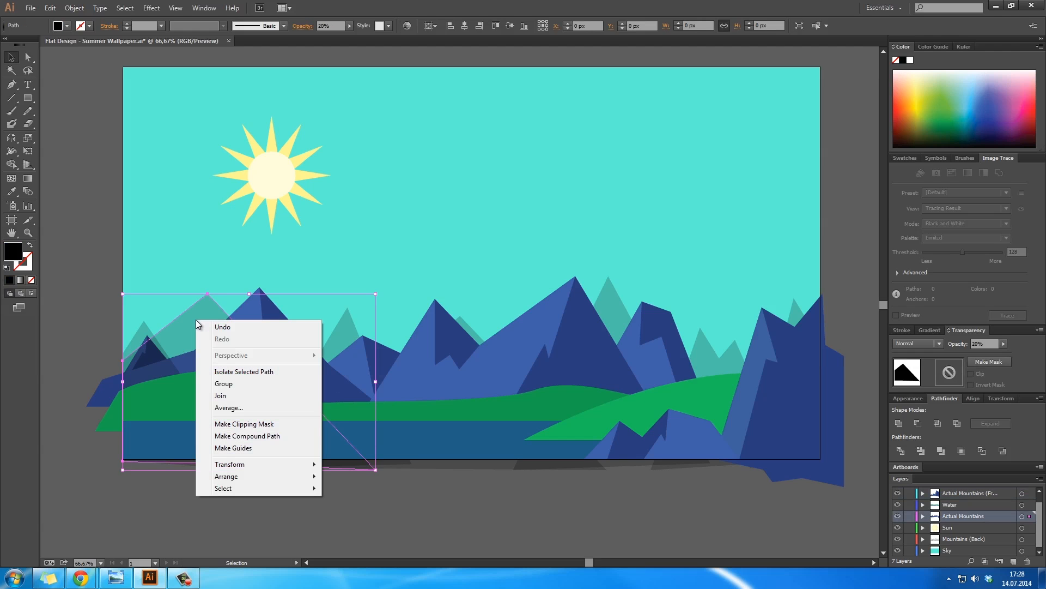
key("Escape")
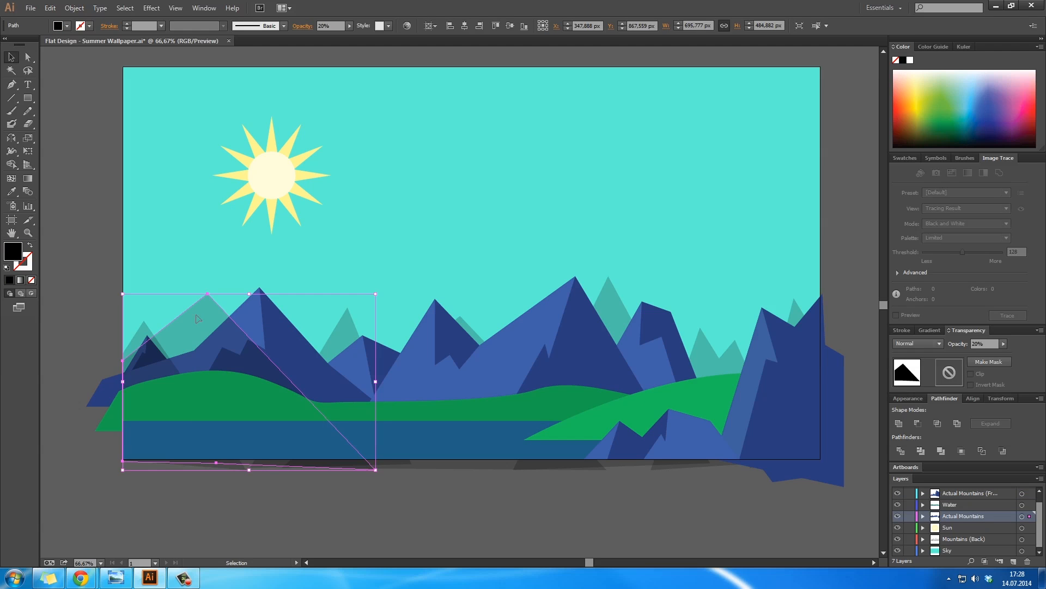
key("ctrl+shift+a")
left_click(959, 542)
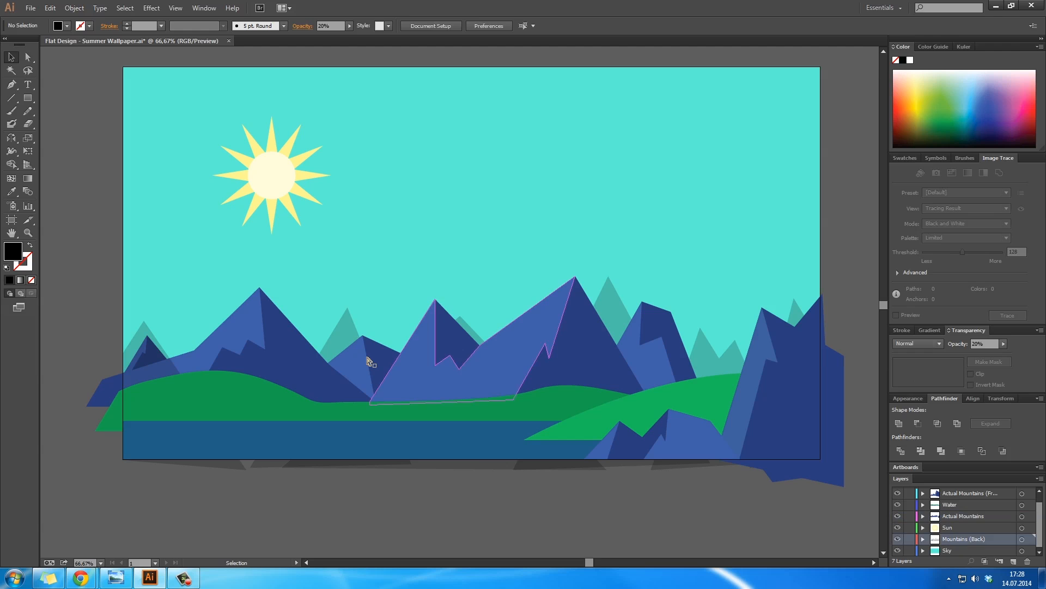
key("ctrl+f")
left_click(405, 506)
key("ctrl+s")
Extend the light green hill's left tip horizontally about 204 px further out over the water
left_click_drag(416, 460, 409, 420)
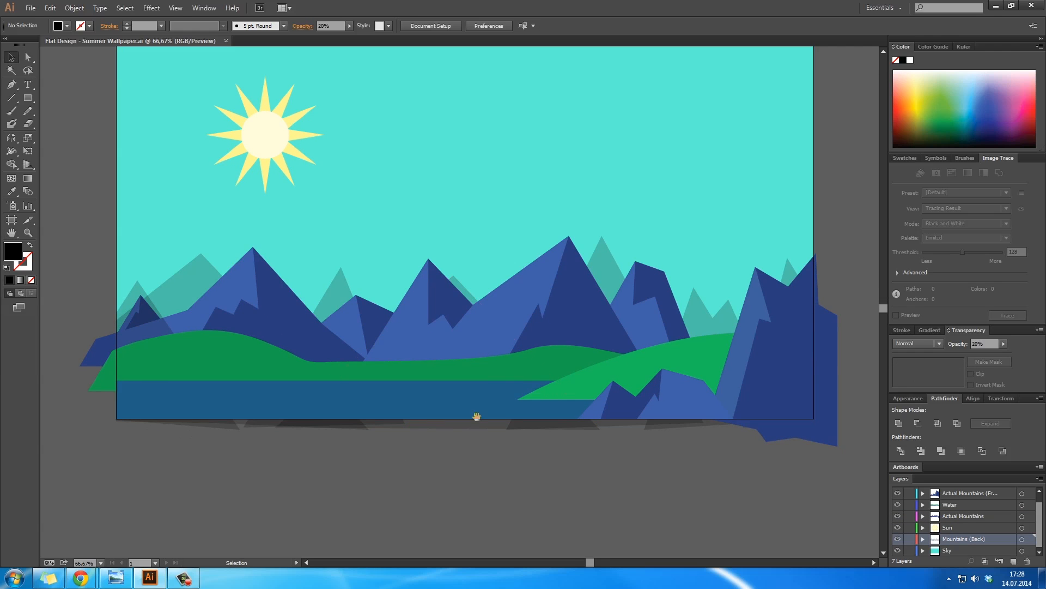
left_click_drag(476, 416, 481, 452)
key("v")
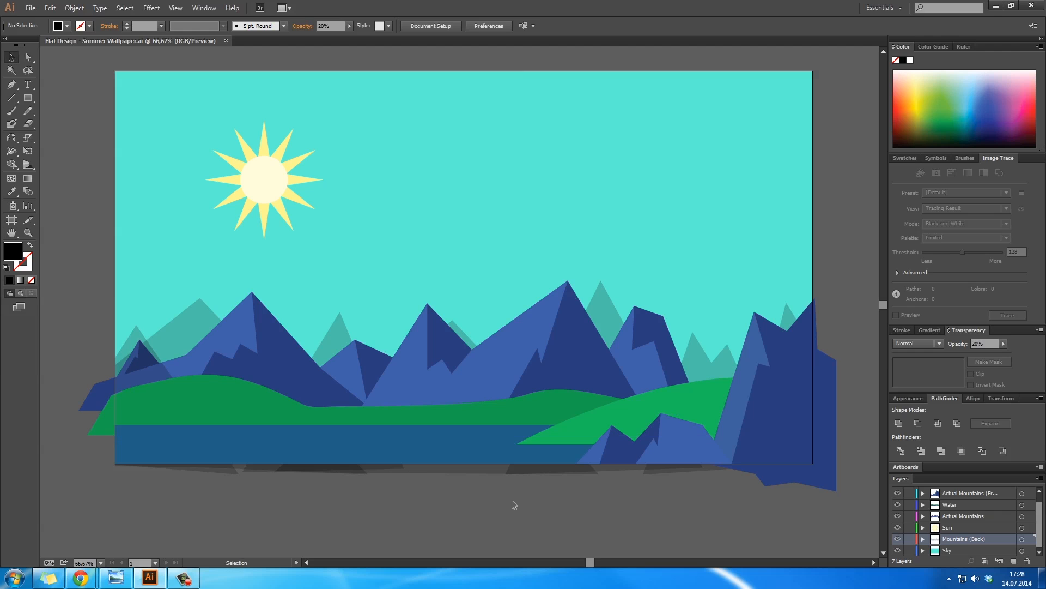
key("a")
left_click(570, 430)
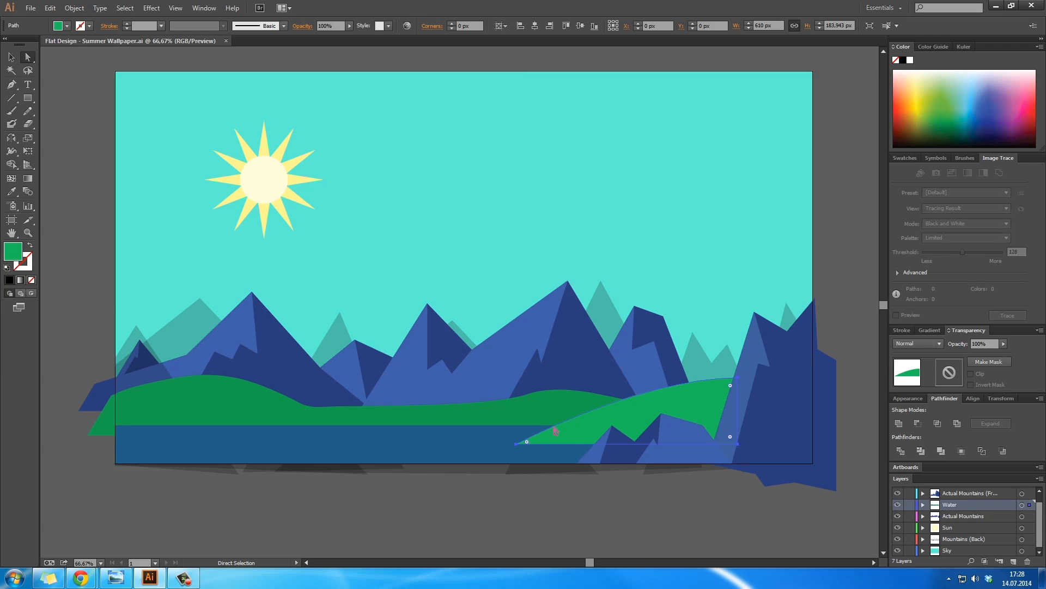
left_click(516, 444)
left_click_drag(516, 446, 443, 443)
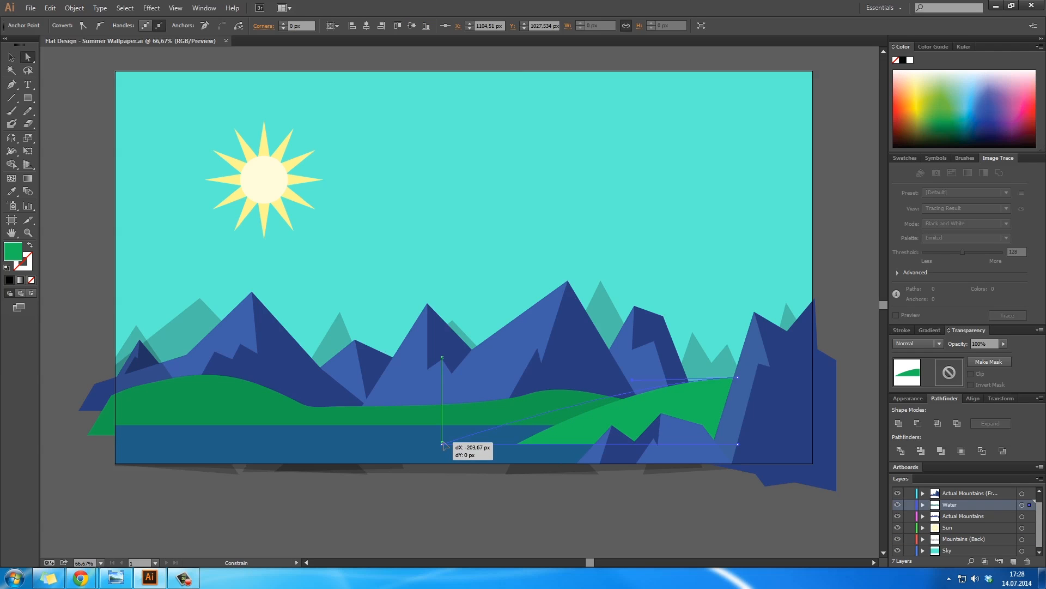
left_click(493, 499)
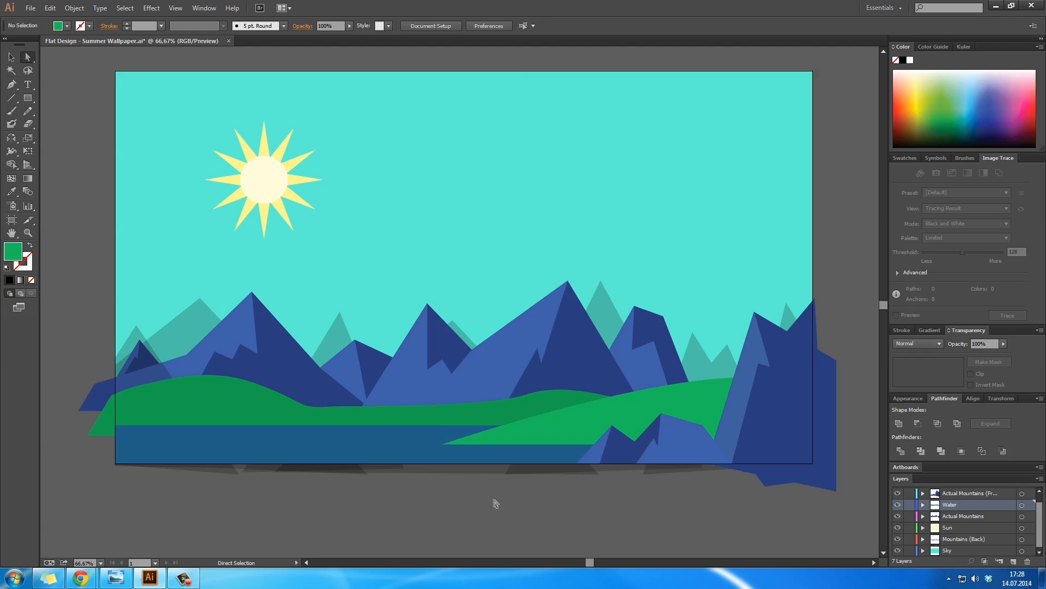
Remove the extra anchor point from the dark green hill's upper edge, just right of the dip
left_click(322, 417)
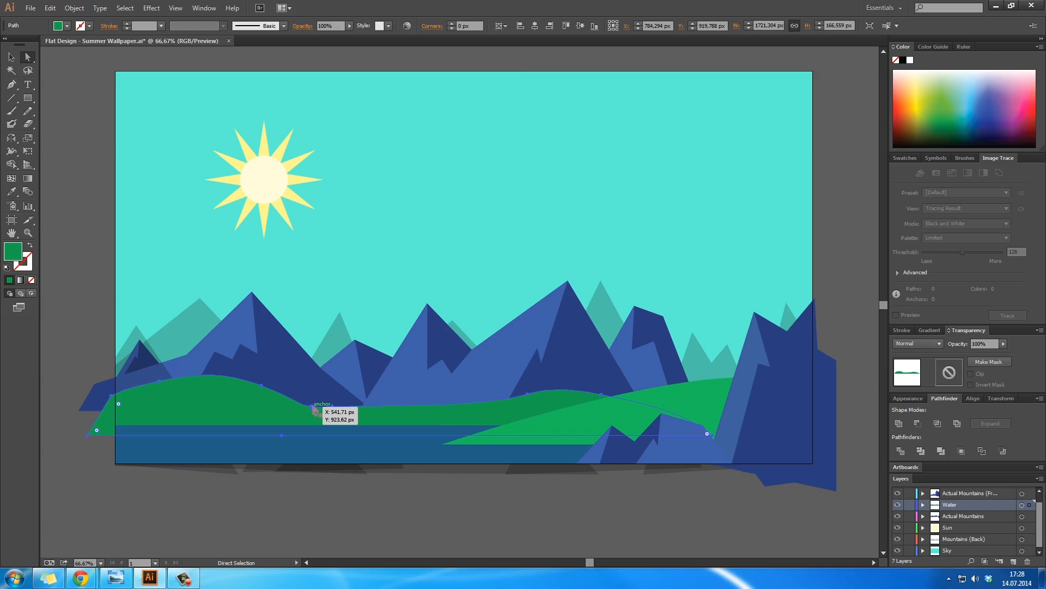
key("z")
left_click(322, 417)
left_click(449, 280)
left_click(449, 279)
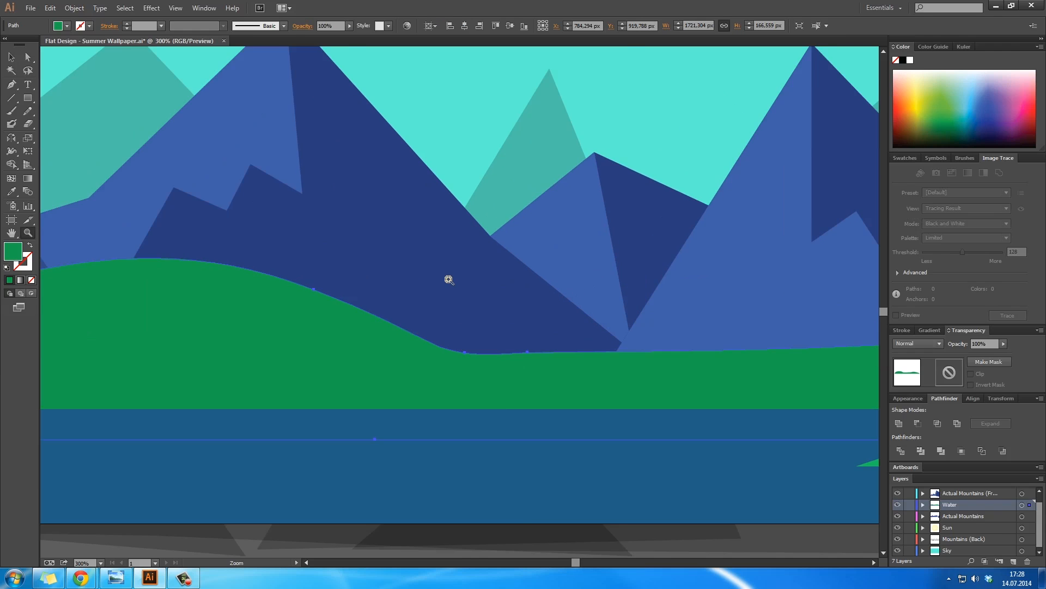
left_click(449, 278)
key("p")
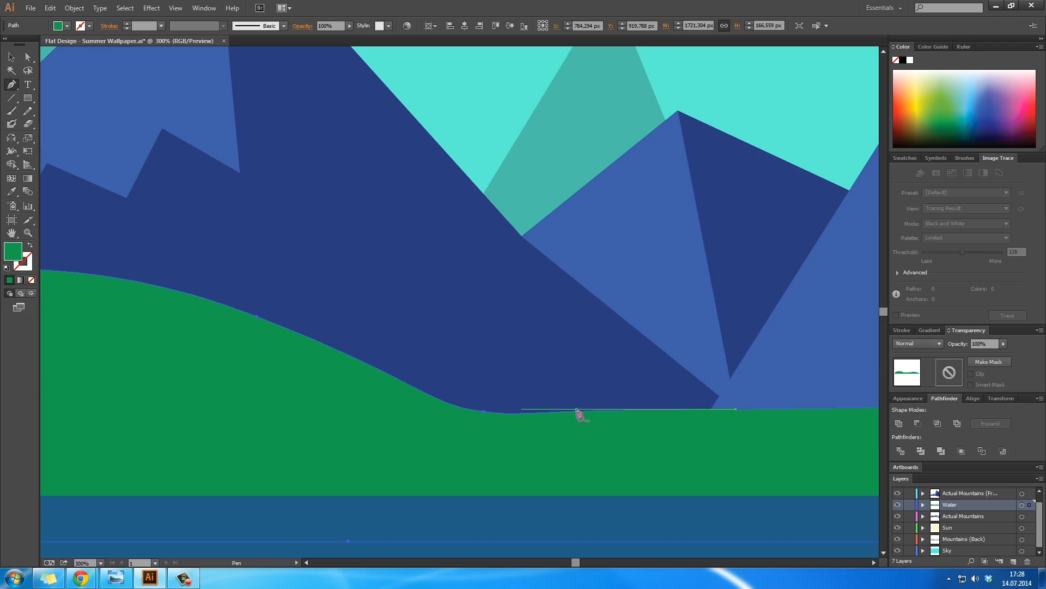
left_click(577, 410)
Raise the anchor at the dip of the dark green hill to cover the mountains' bases, and save the document
key("a")
left_click_drag(484, 411, 488, 388)
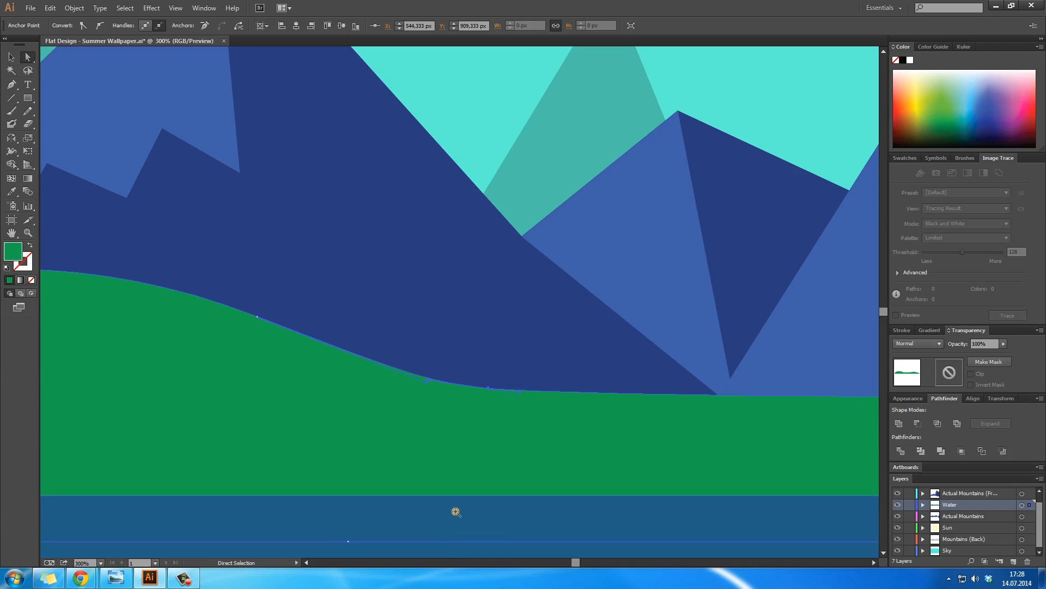
left_click(473, 457, "ctrl+alt")
left_click(475, 458, "ctrl+alt")
left_click(480, 393)
left_click_drag(498, 272, 496, 393)
left_click(498, 323, "ctrl+alt")
left_click(497, 323, "ctrl+alt")
left_click(497, 324, "ctrl+alt")
left_click_drag(513, 296, 476, 349)
key("ctrl+s")
Move the lower anchor of the small middle mountain's lit facet left to X 687.5 px, Y 922.08 px, meeting the neighbouring slope
left_click_drag(419, 303, 428, 316)
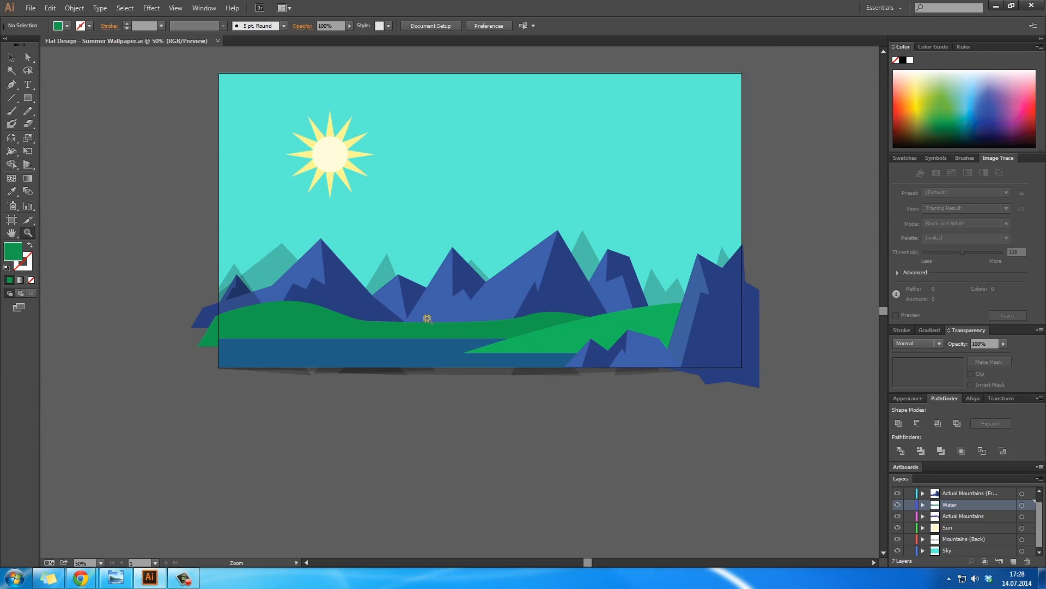
left_click(427, 317, "ctrl")
left_click(427, 317, "ctrl")
left_click(452, 267, "ctrl")
left_click(453, 267, "ctrl")
left_click(452, 267, "ctrl")
left_click(452, 267, "ctrl")
left_click_drag(535, 435, 521, 299)
key("a")
left_click(547, 341)
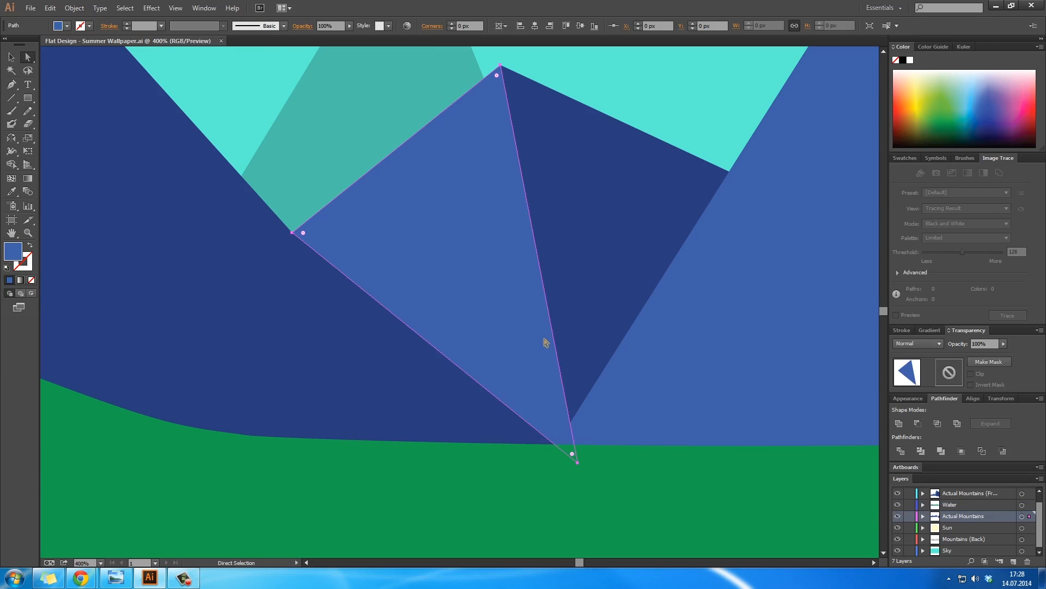
mouse_move(572, 460)
left_mouse_down()
mouse_move(577, 470)
mouse_move(559, 465)
left_mouse_up()
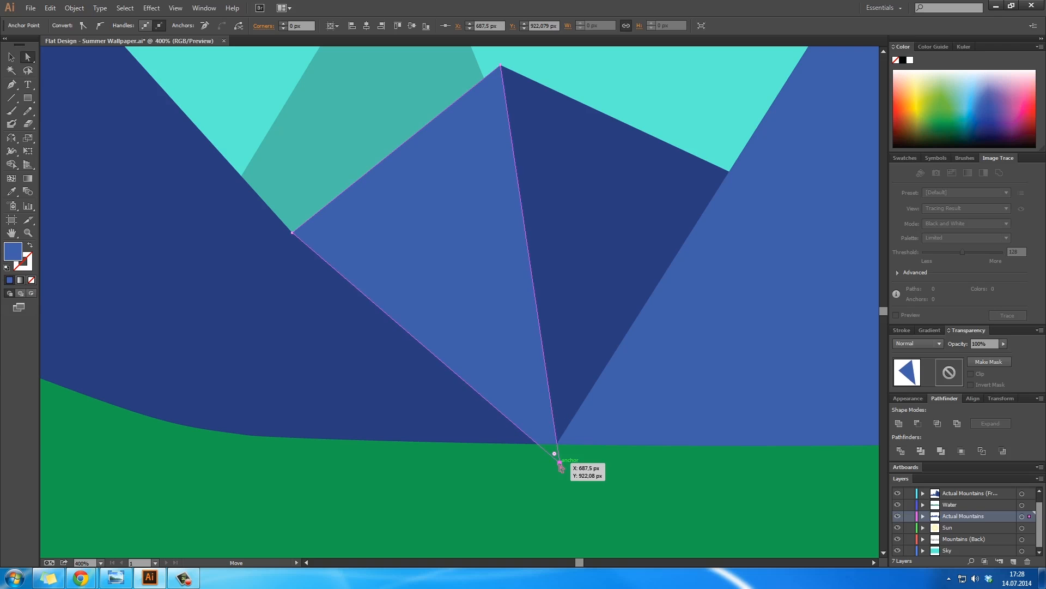
left_click(550, 481)
Fine-tune the lower anchor of the small middle mountain's lit facet where it meets the neighbouring slope at the green hill
left_click(496, 397, "ctrl")
left_click(484, 316, "ctrl")
left_click(484, 316, "ctrl")
left_click(484, 316, "ctrl")
left_click_drag(514, 345, 511, 217)
left_click(528, 284)
mouse_move(582, 464)
left_mouse_down()
mouse_move(458, 491)
mouse_move(533, 463)
mouse_move(580, 459)
left_mouse_up()
key("ctrl+shift+a")
Shrink the color spectrum area to make room for the full layer list, and save the document
scroll(537, 350, "down", 7)
left_click_drag(444, 236, 546, 324)
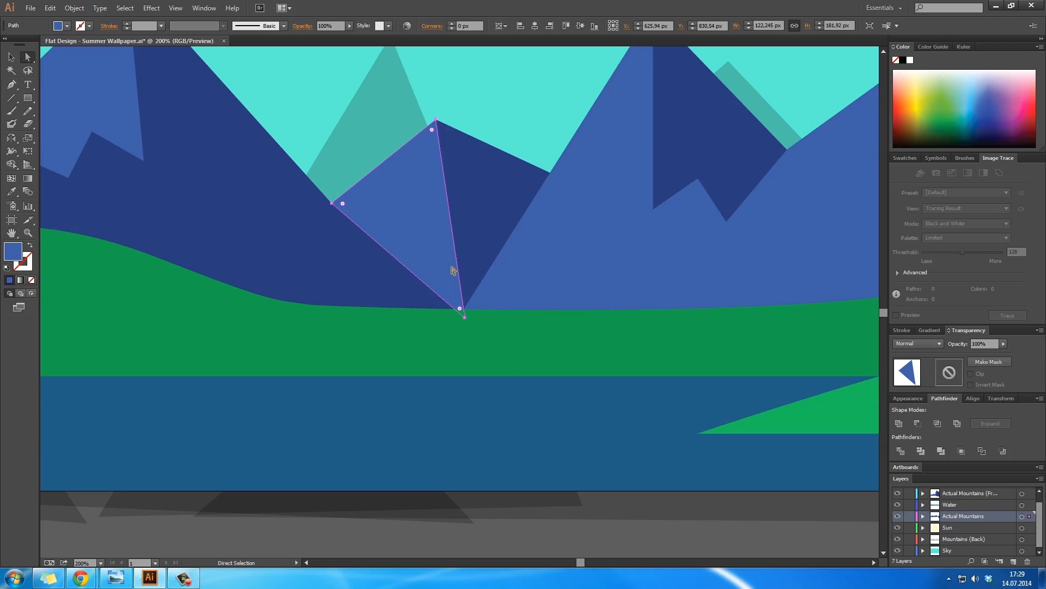
key("ctrl+minus")
key("ctrl+1")
left_click_drag(966, 153, 966, 94)
left_click_drag(630, 335, 348, 238)
key("ctrl+s")
Draw a lit triangular facet below the right-hand peak of the tall front mountain with the Pen tool
key("z")
left_click(632, 296)
left_click(457, 275)
scroll(457, 275, "down", 4)
left_click_drag(458, 276, 552, 310)
key("z")
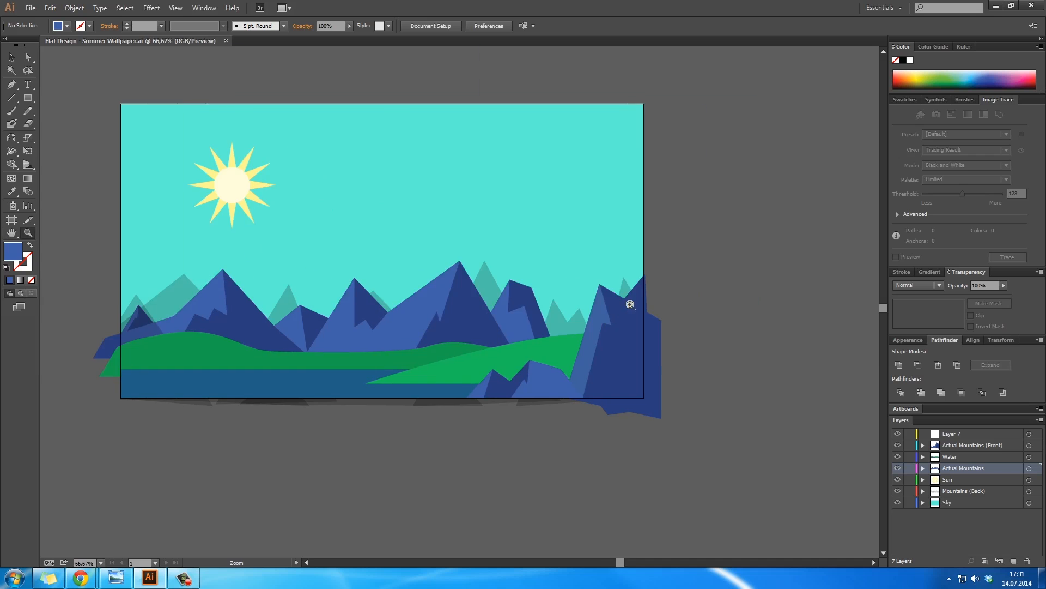
left_click(628, 304)
key("a")
left_click(616, 313)
key("p")
left_click(540, 340)
left_click(655, 205)
left_click(655, 408)
left_click(540, 341)
left_click_drag(534, 408, 651, 337)
Match the new facet's fill to the lighter blue of the other mountains' lit facets with the Eyedropper
key("i")
left_click(76, 419)
key("a")
key("z")
left_click(828, 270, "alt")
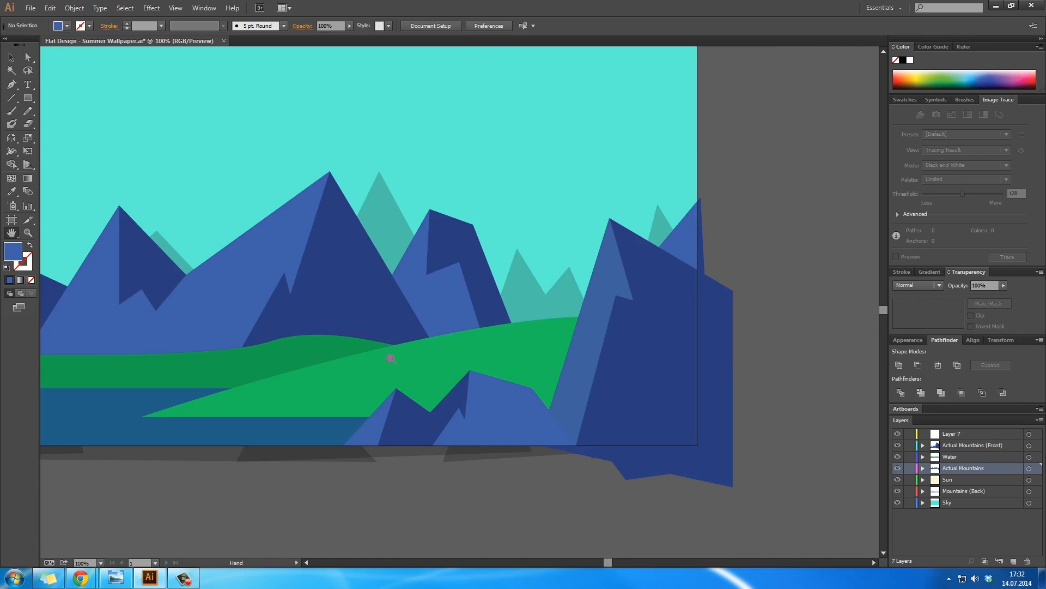
Try to cover the front mountain's overhang beyond the artboard's right edge with a rectangle 140 px wide and about 505 px high
left_click(390, 358, "alt")
left_click_drag(391, 375, 787, 425)
key("m")
left_click_drag(801, 471, 725, 195)
left_click(725, 196)
type("v")
left_click(545, 308)
key("v")
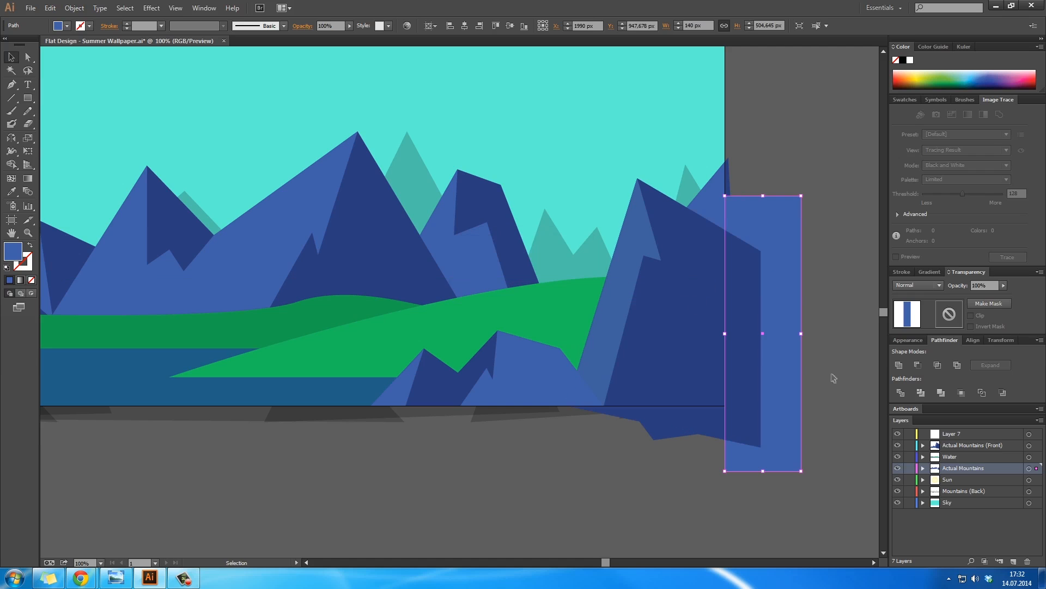
key("Delete")
Add a new layer and place it at the top of the layer stack
left_click(1014, 561)
left_click_drag(968, 468, 962, 440)
double_click(962, 434)
key("Escape")
left_click(973, 513)
left_click(975, 434)
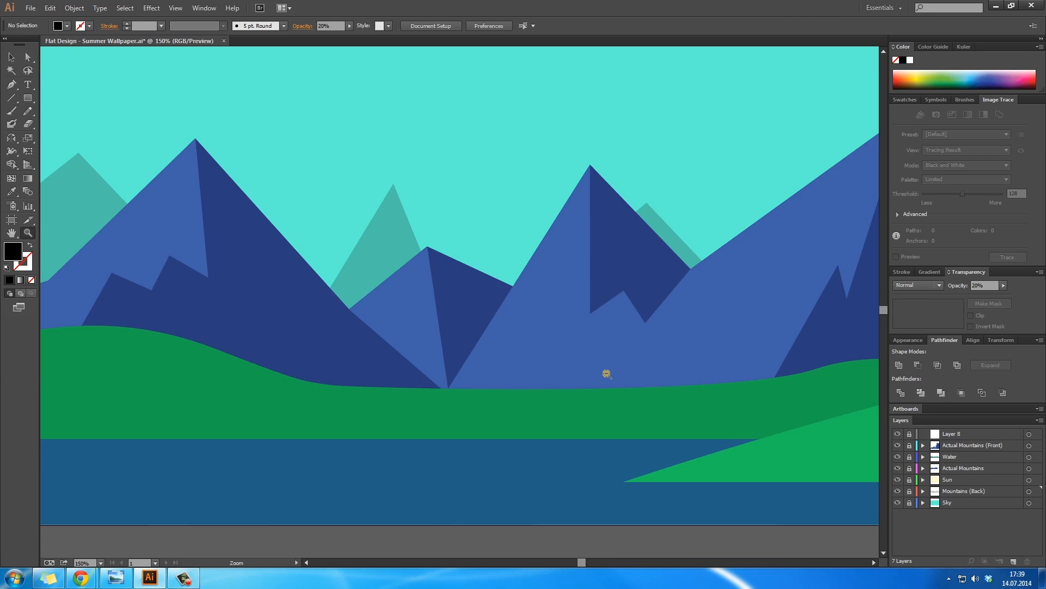
Rename Layer 8 as Snowy Tops and unlock it
left_click(608, 374, "alt")
left_click(607, 374, "alt")
left_click(608, 374, "alt")
left_click(606, 374, "alt")
key("h")
left_click_drag(400, 271, 506, 375)
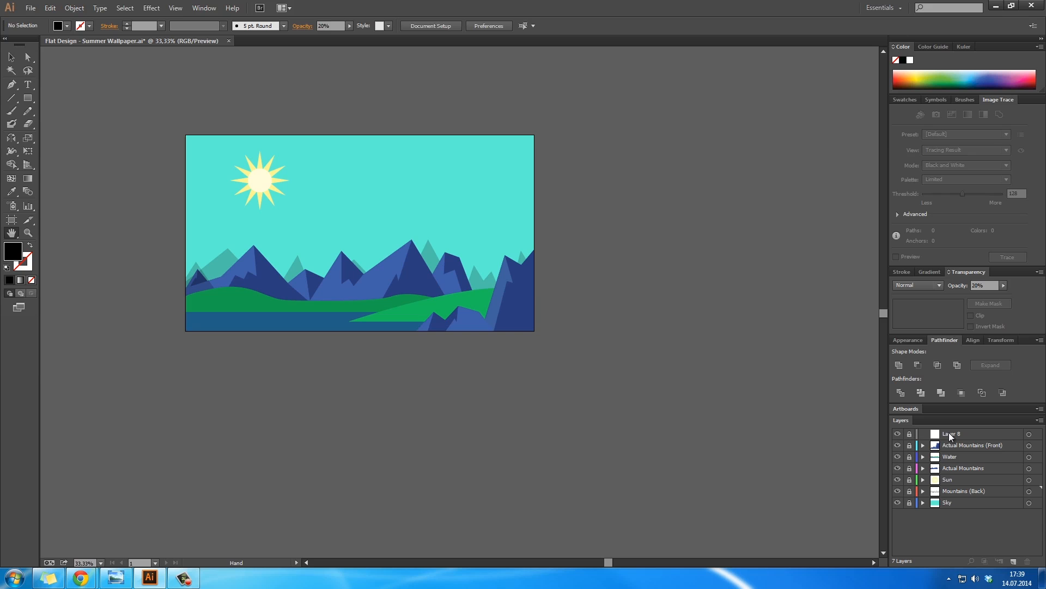
double_click(949, 435)
type("Snowy Tops")
key("Return")
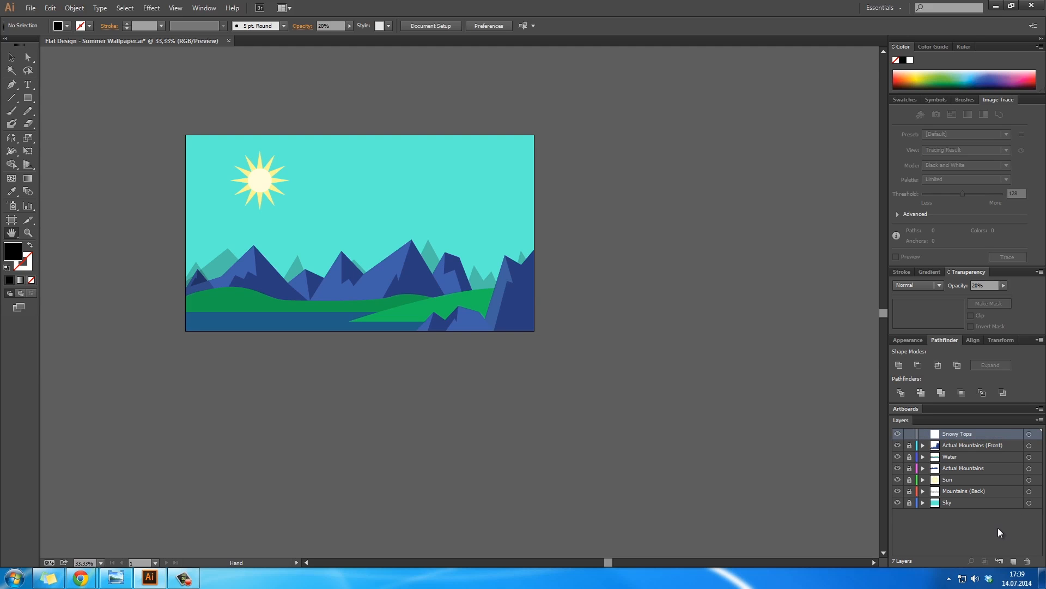
Set the fill color to white for the snow on the tall mountain nearest the sun
key("z")
left_click(220, 237)
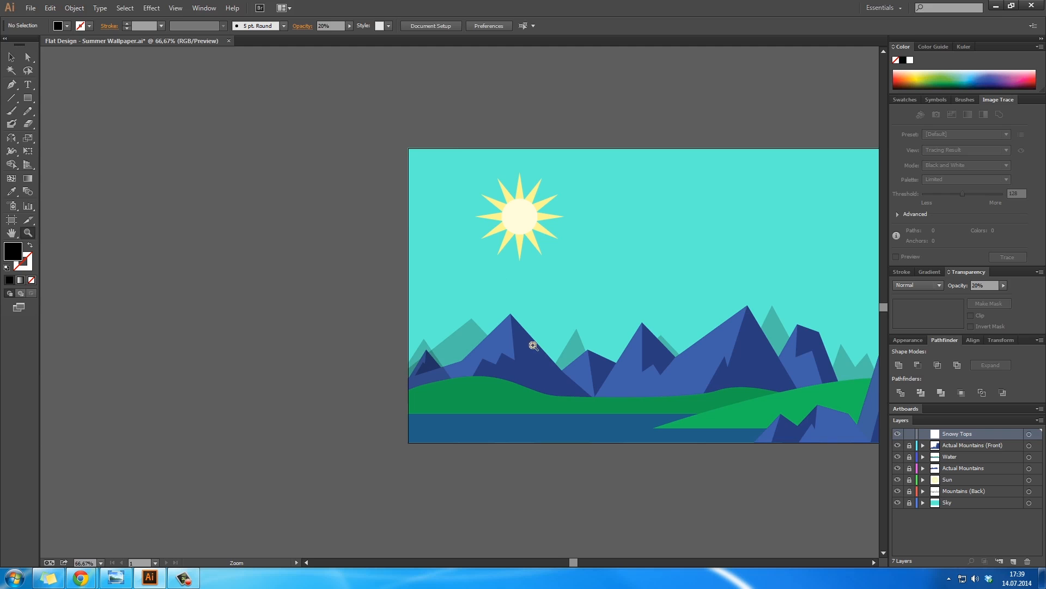
left_click(486, 317)
left_click(487, 317)
left_click(430, 280)
left_click(467, 312)
left_click(465, 306)
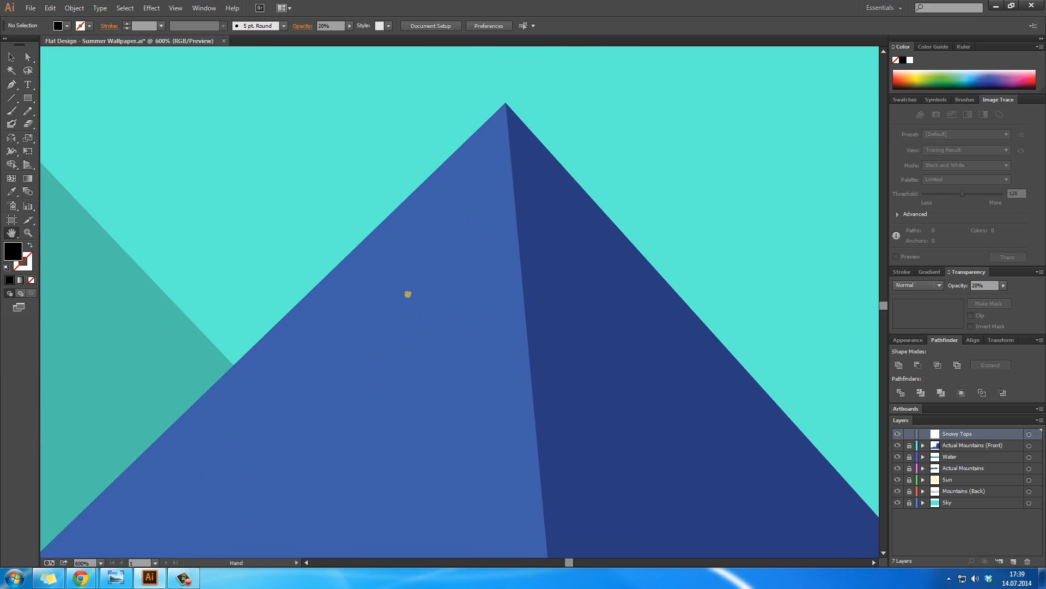
left_click_drag(407, 294, 254, 319)
double_click(13, 248)
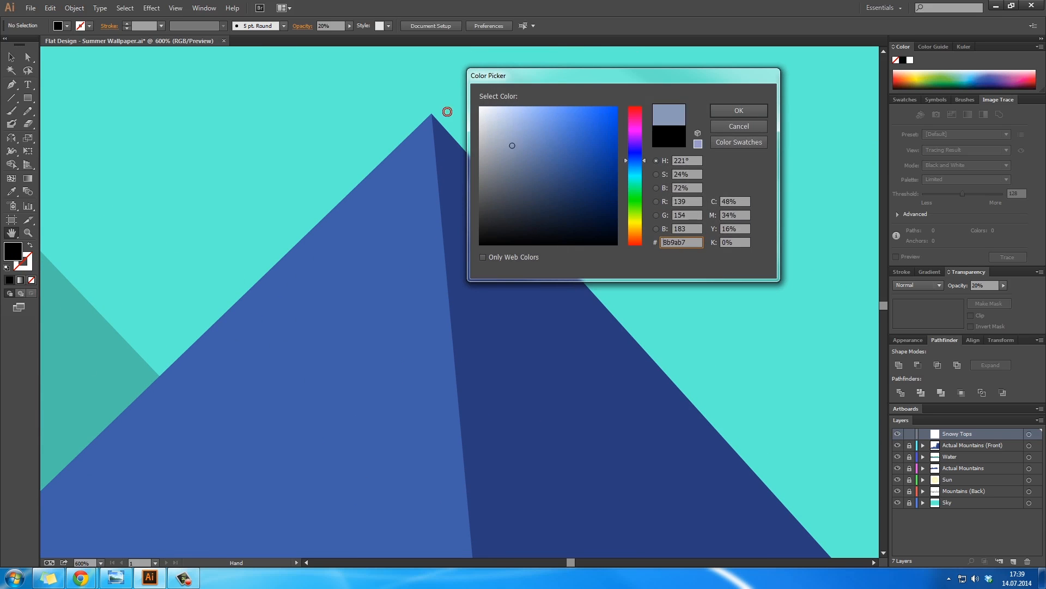
left_click(480, 105)
left_click(739, 110)
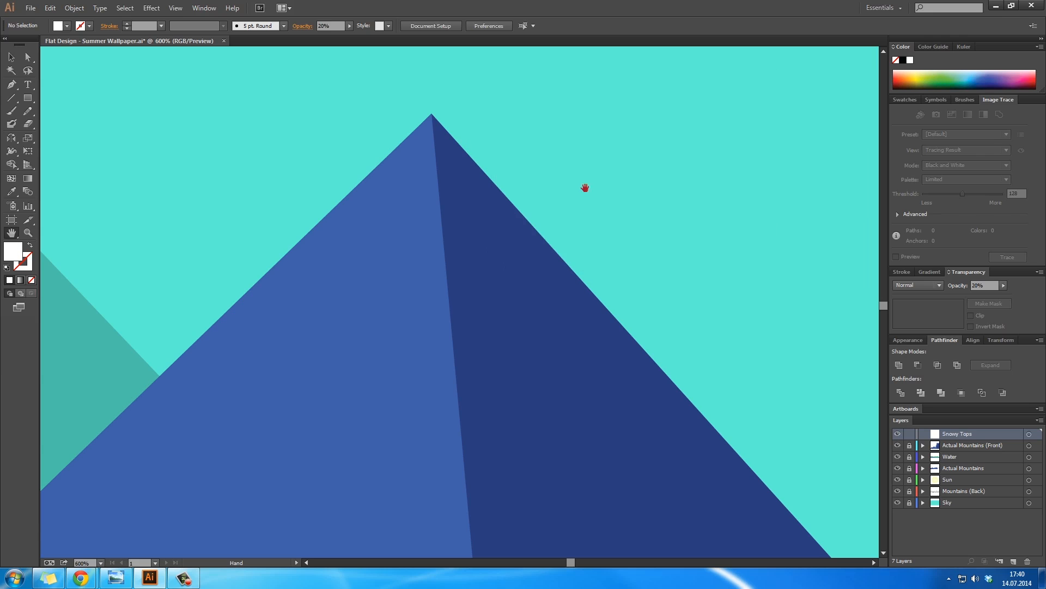
Start a snow cap with the Pen tool at the tall mountain's peak, running down its lit slope and along a dripping edge across the lit facet
key("p")
left_click(432, 115)
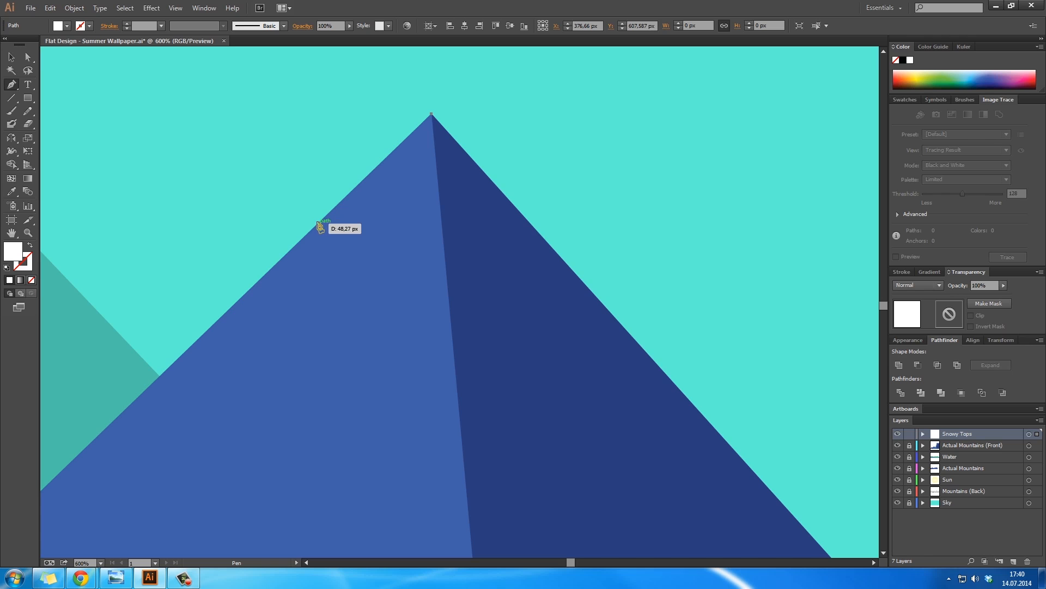
left_click_drag(319, 222, 327, 250)
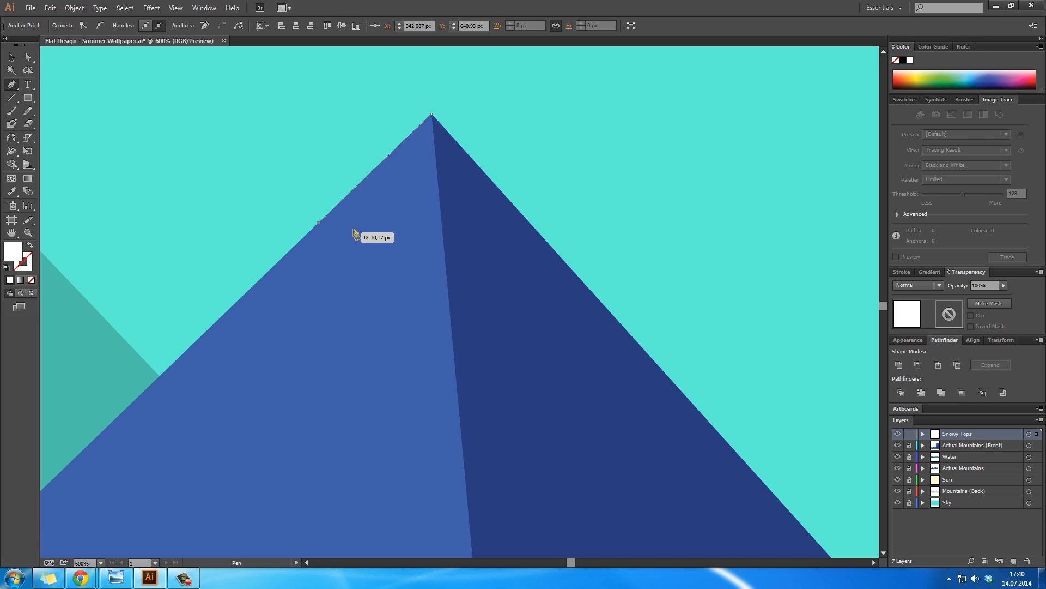
left_click_drag(364, 209, 373, 230)
left_click(379, 259)
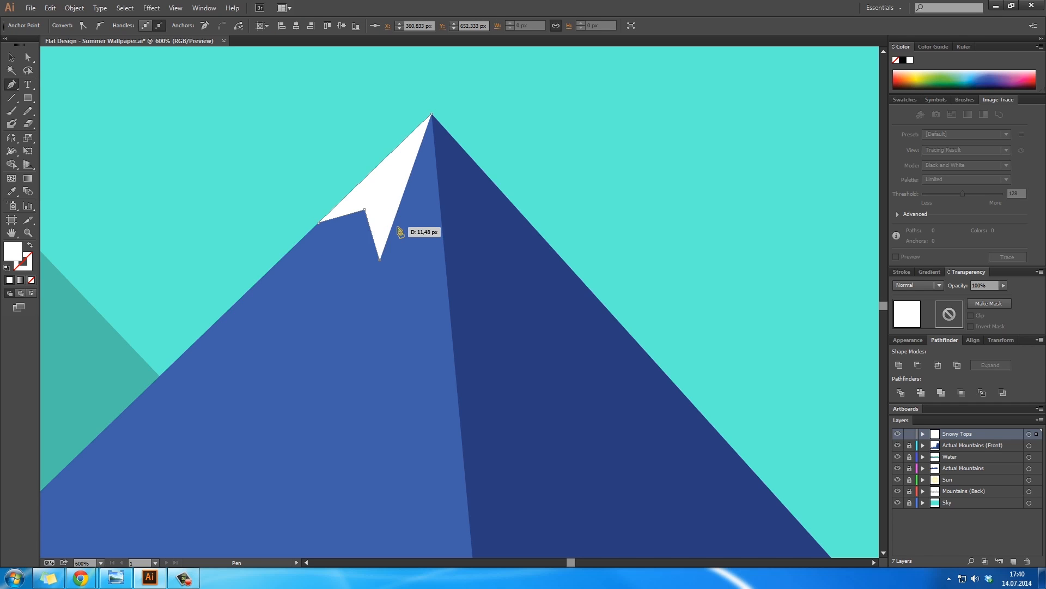
left_click_drag(399, 227, 431, 197)
left_click(425, 259)
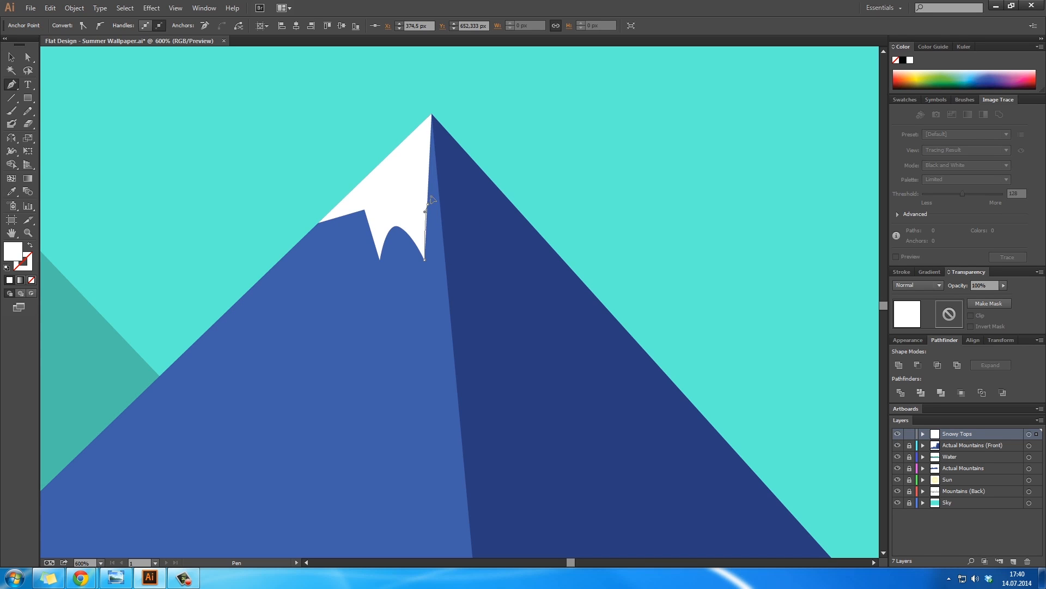
Continue the jagged snow edge across the dark facet and close the cap at the peak, about 63 px wide and 47 px high overall
left_click(465, 267)
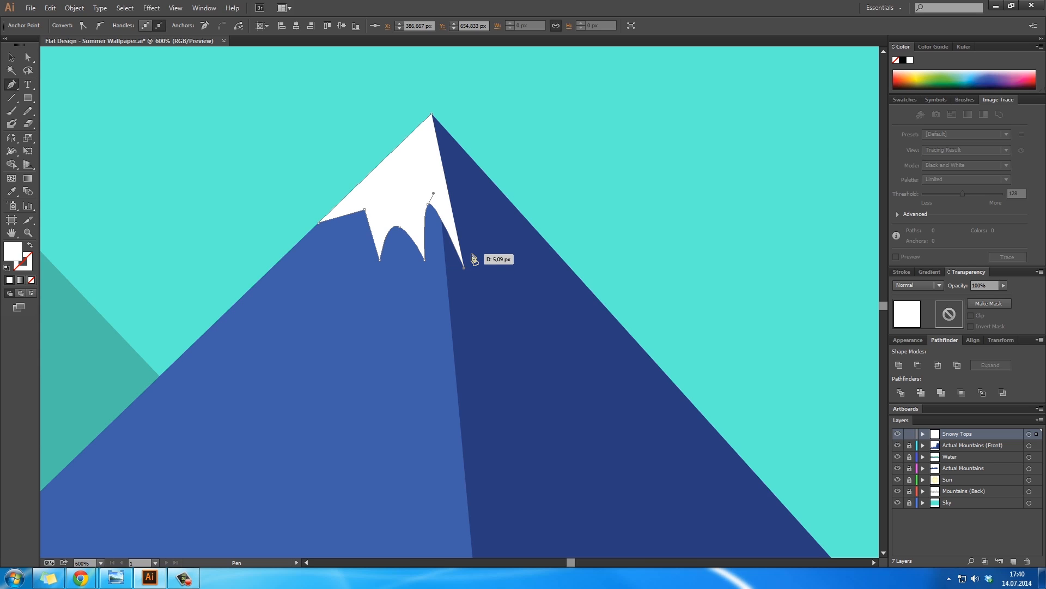
left_click(472, 233)
left_click(485, 245)
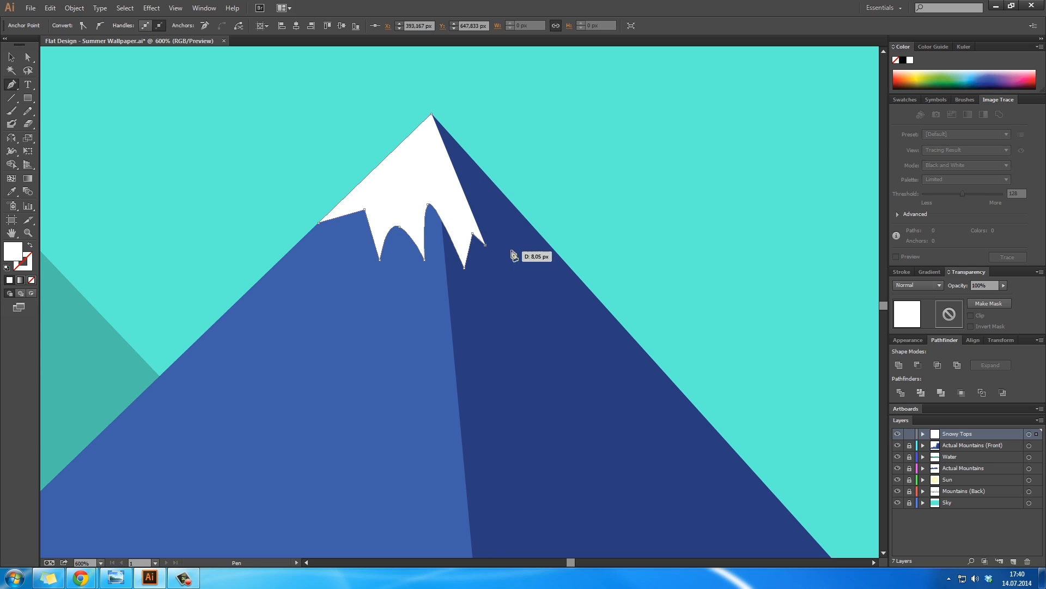
left_click(490, 218)
left_click(518, 248)
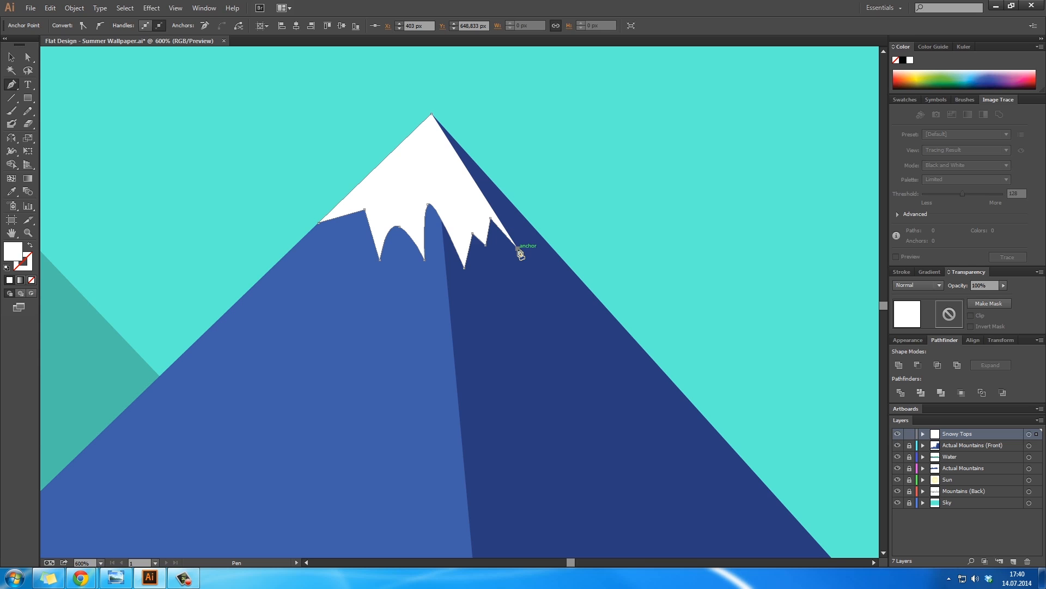
left_click_drag(515, 219, 525, 218)
left_click(523, 215)
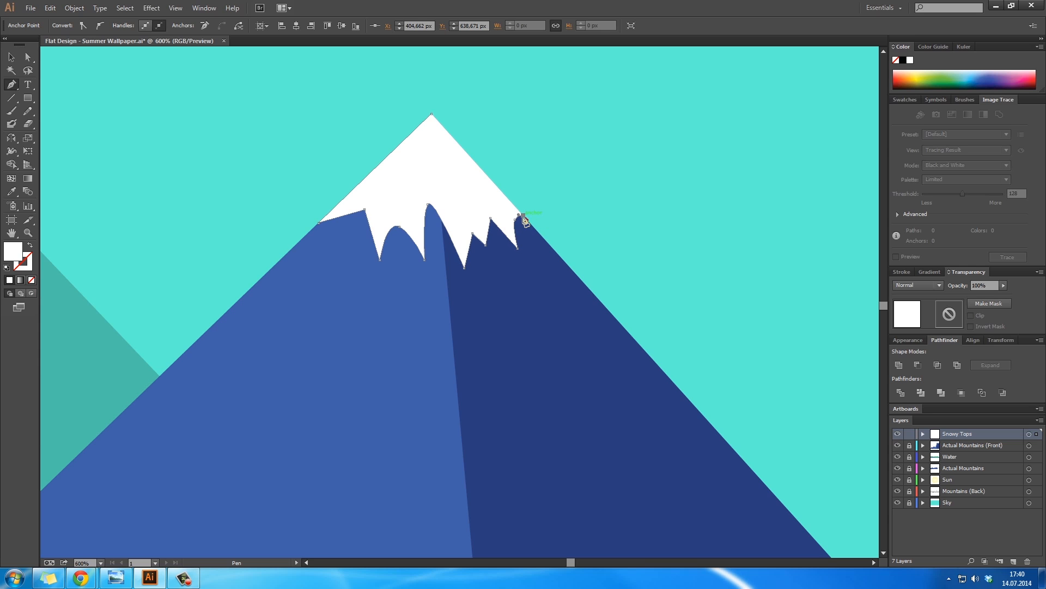
left_click(433, 115)
key("ctrl+shift+a")
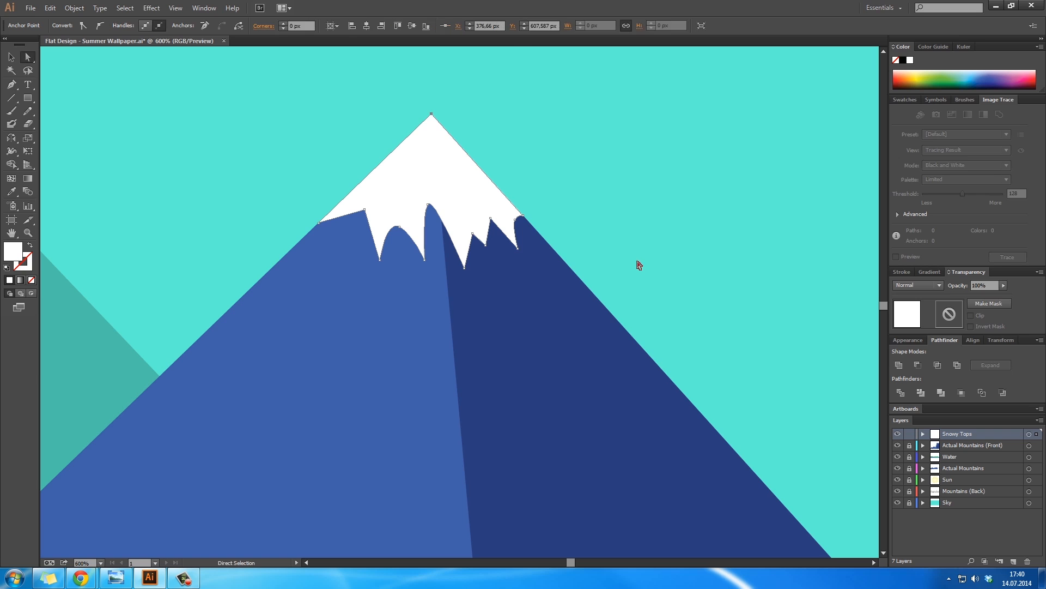
Start a second snow cap with the Pen tool on the lit slope of the small mountain just right of the snow-capped one
key("z")
left_click(464, 264, "alt")
left_click(464, 264, "alt")
left_click(464, 264, "alt")
left_click(464, 264, "alt")
left_click(464, 264, "alt")
key("space")
left_click_drag(545, 417, 446, 314)
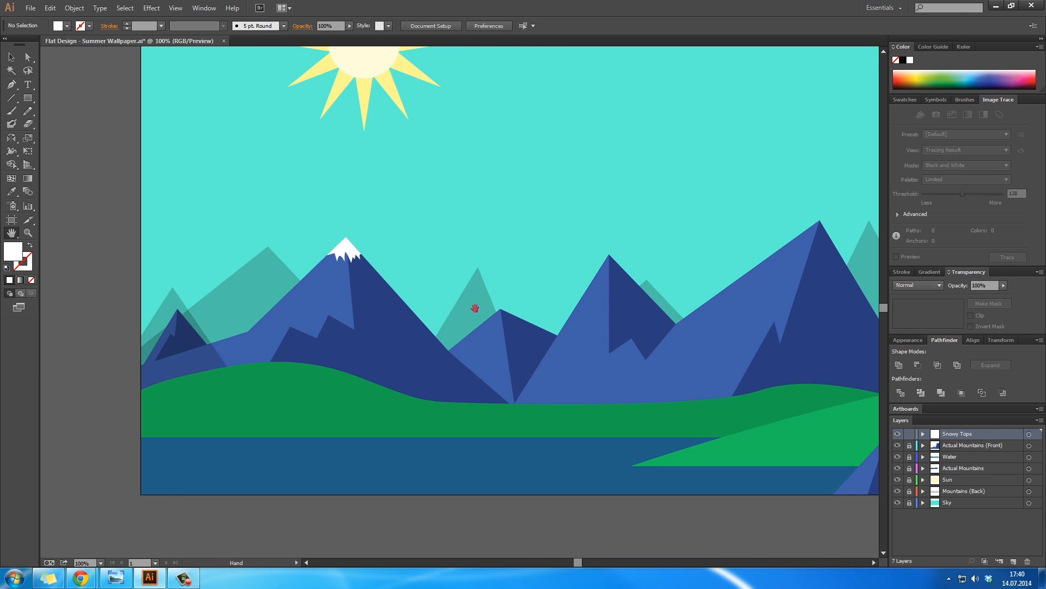
left_click(491, 315)
left_click(485, 303)
left_click(484, 303)
left_click(484, 303)
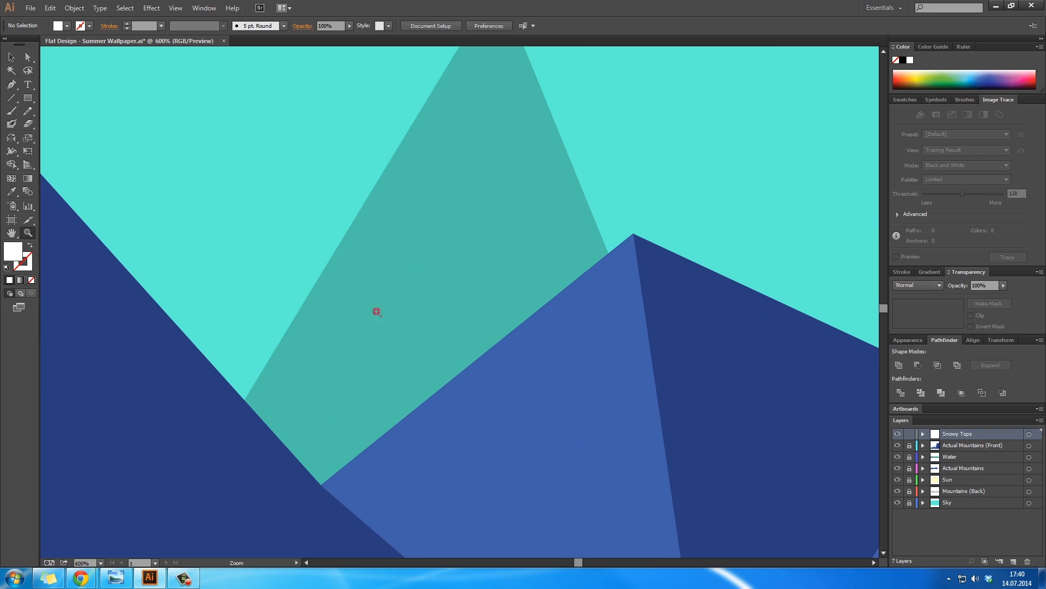
key("p")
left_click(550, 301)
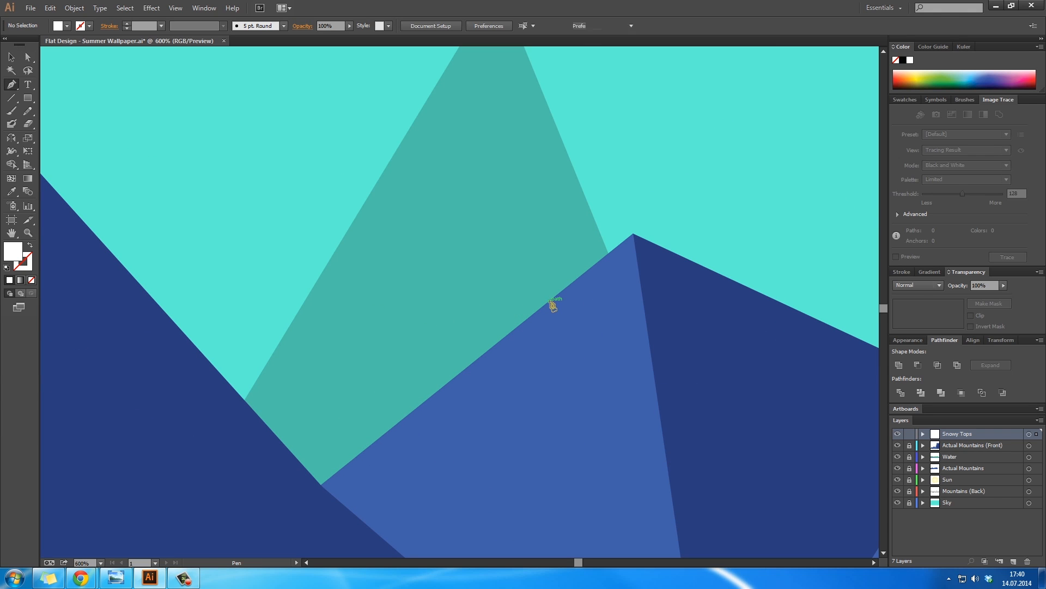
Draw a jagged white snow cap with the Pen tool over the mountain's peak on the Snowy Tops layer and deselect it
left_click(633, 233)
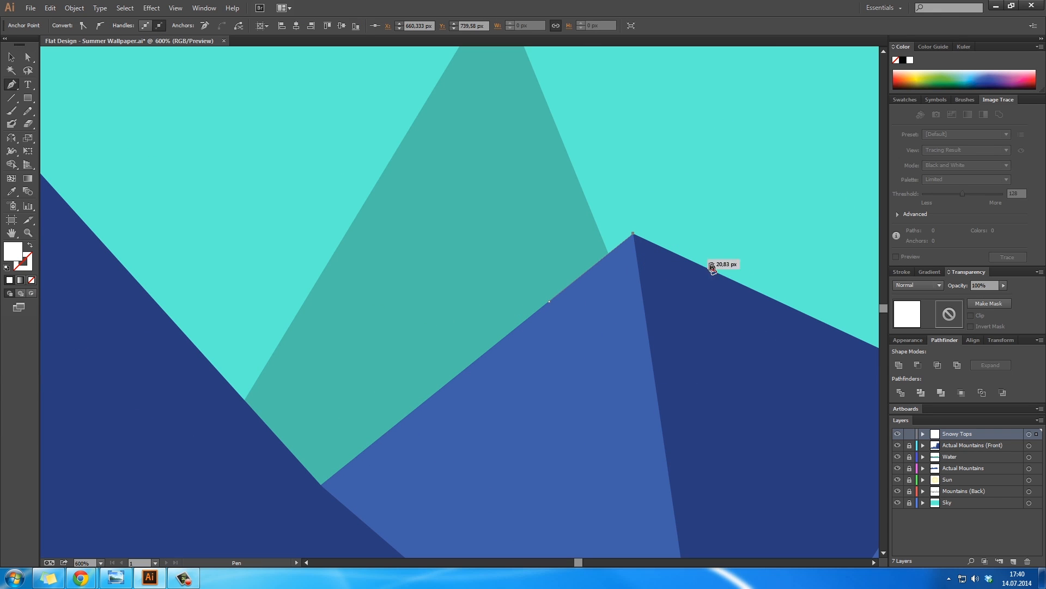
left_click(736, 281)
left_click(672, 273)
left_click(720, 315)
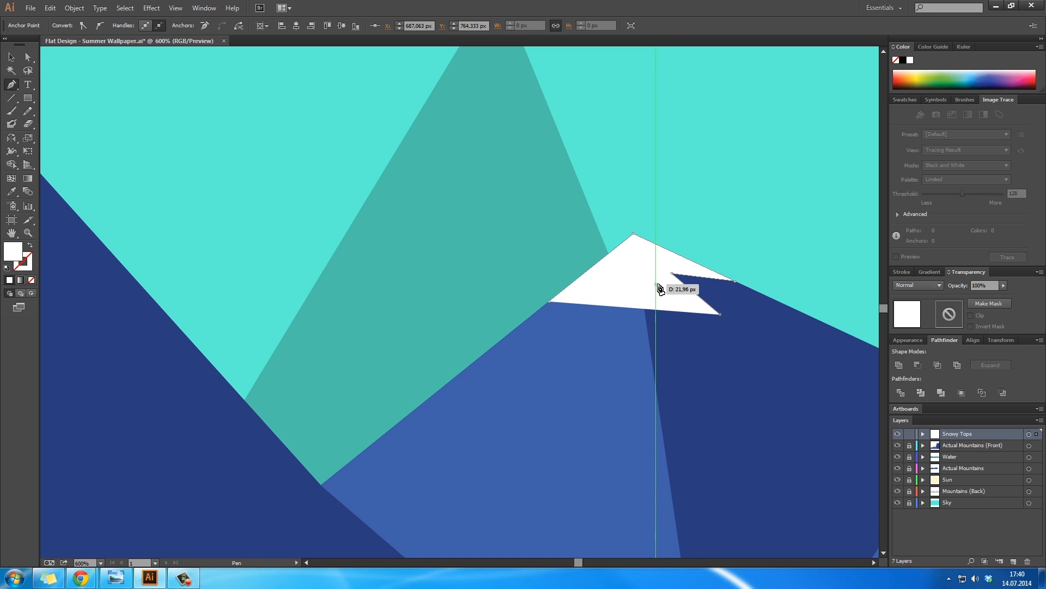
left_click_drag(655, 281, 645, 280)
left_click(664, 330)
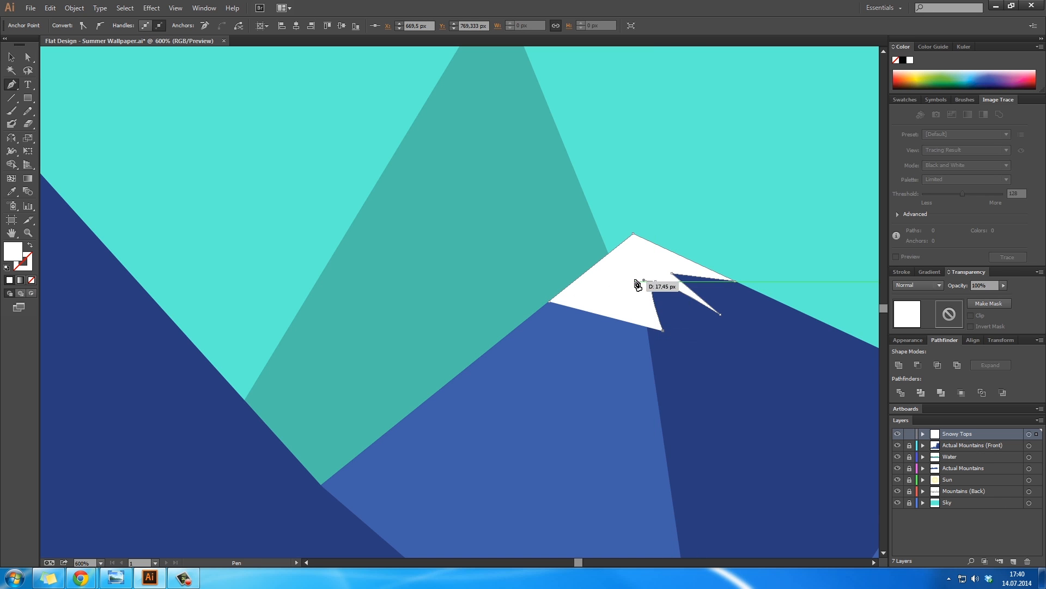
left_click(633, 275)
left_click(615, 330)
left_click(605, 281)
left_click(550, 301)
key("a")
left_click(674, 337)
Unlock the Water layer and make it the active layer
key("h")
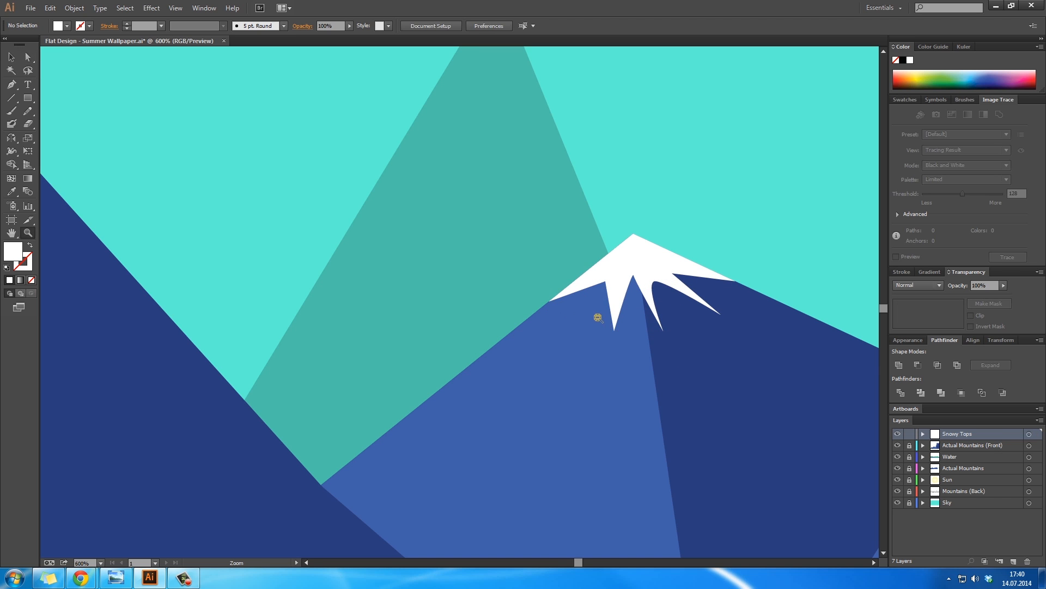
key("ctrl+minus")
left_click_drag(540, 325, 444, 340)
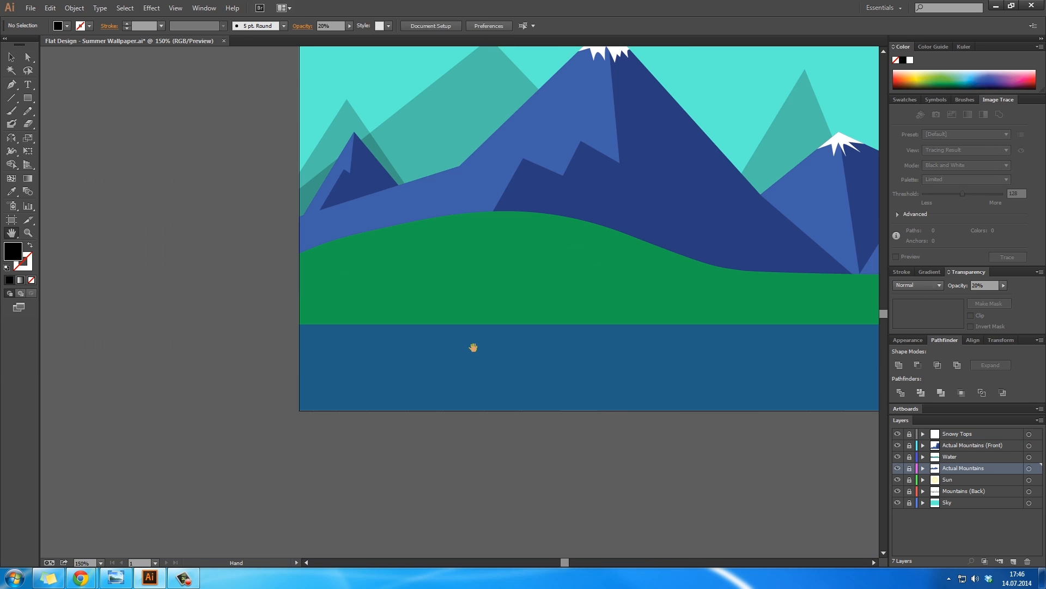
key("z")
left_click(344, 353)
key("h")
left_click_drag(458, 360, 342, 386)
left_click(959, 519)
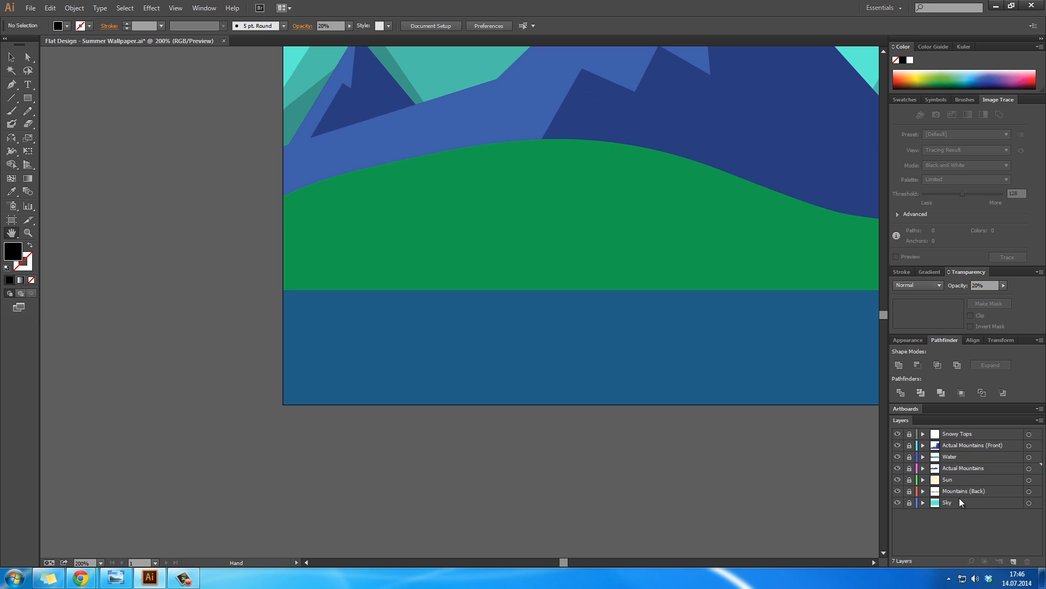
left_click(946, 458)
Draw a closed curved wave shape, about 126 by 44 px with white fill (ffffff), in the lower-left corner of the water
key("p")
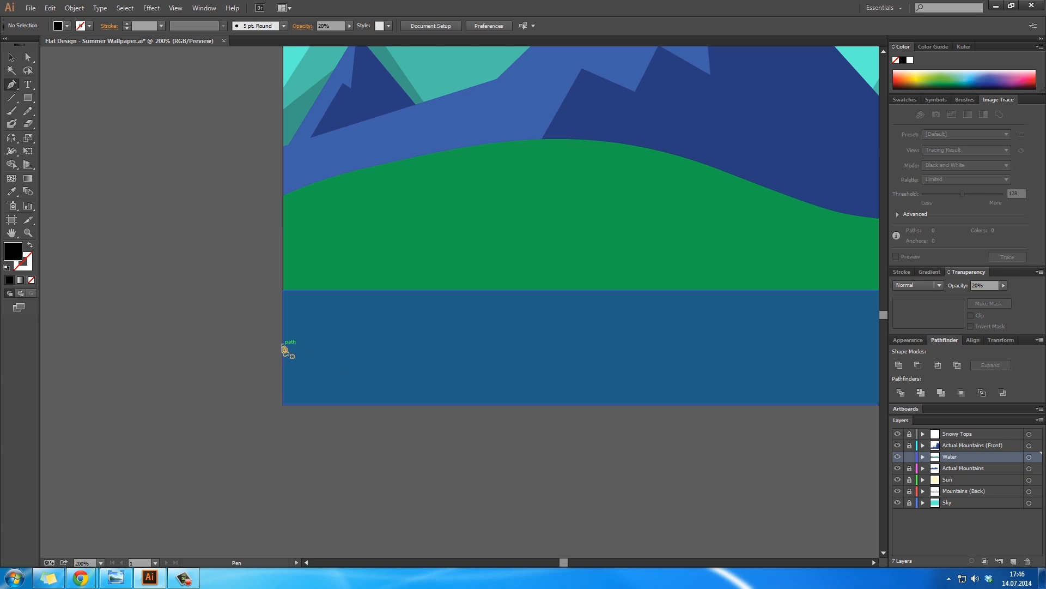
double_click(11, 253)
left_click(480, 107)
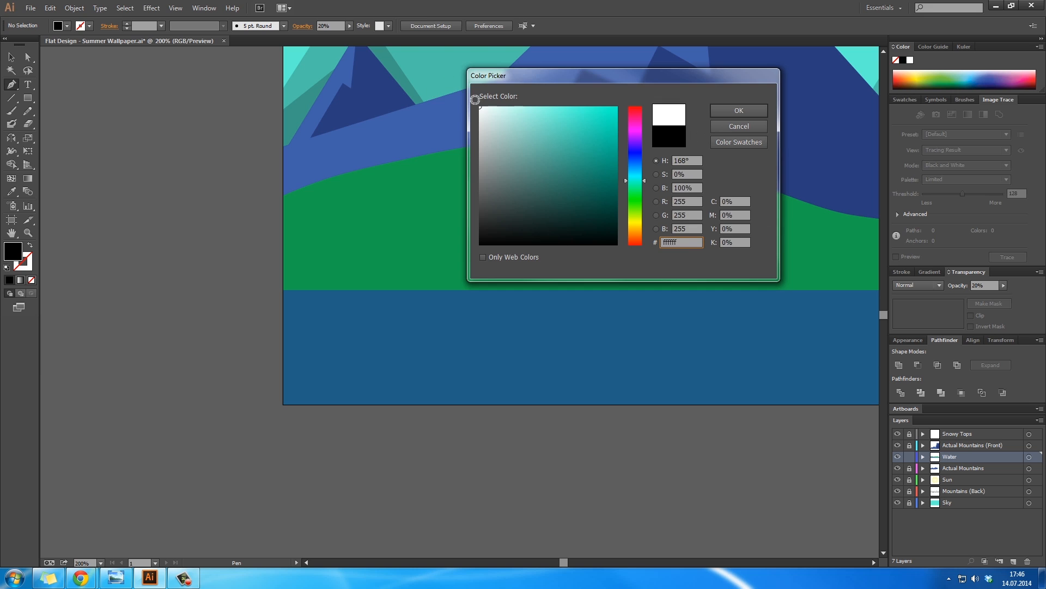
key("Return")
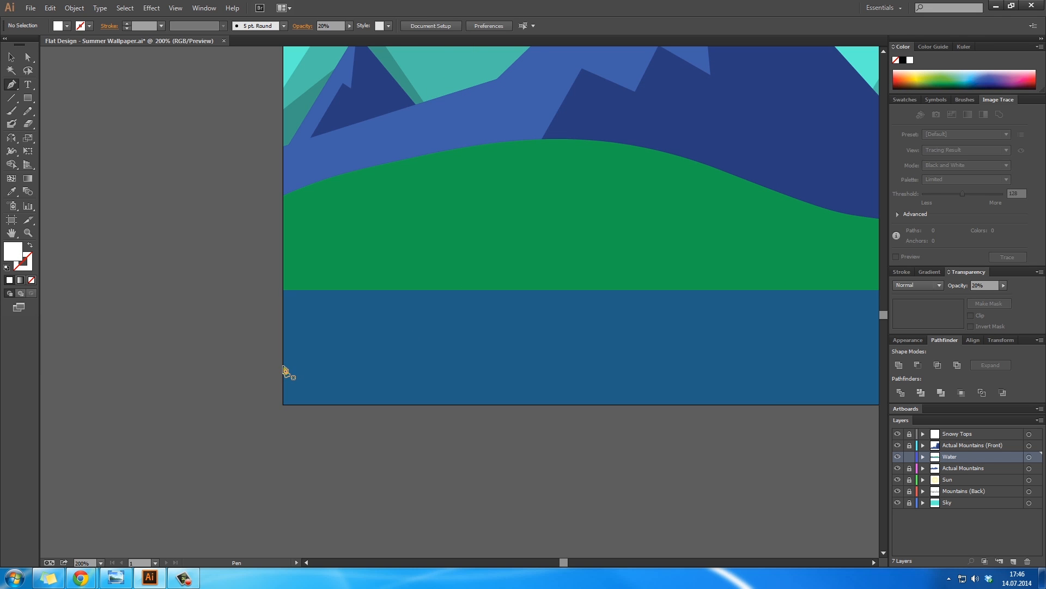
left_click(283, 365)
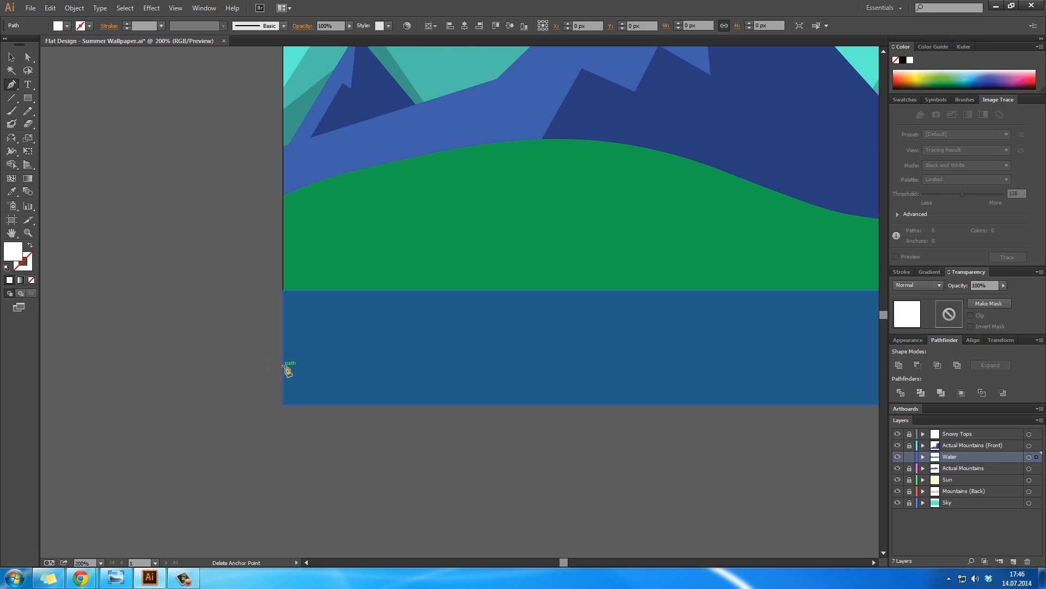
left_click_drag(377, 358, 423, 367)
left_click(378, 358)
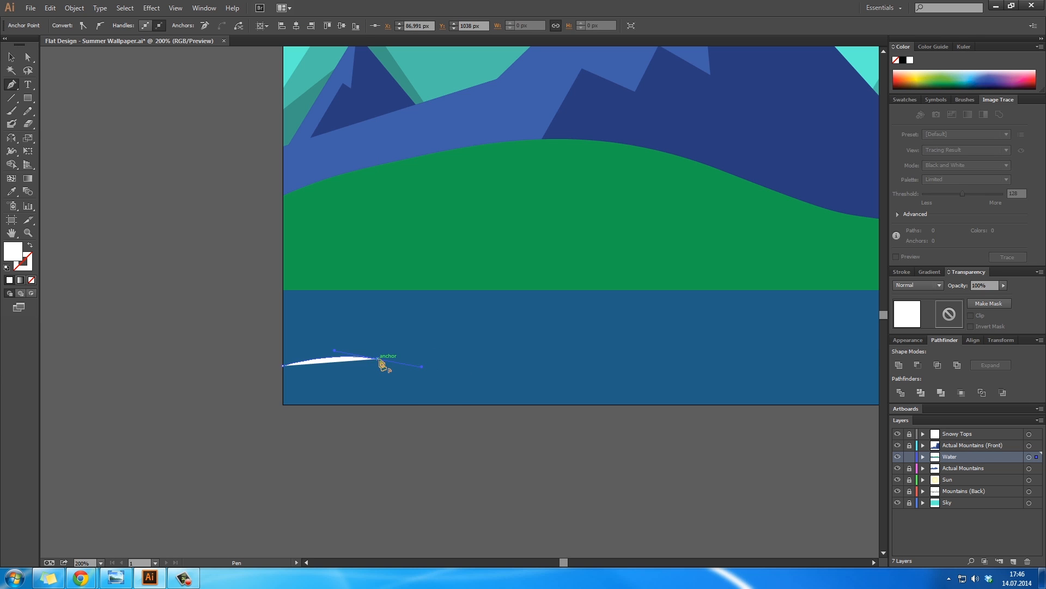
left_click_drag(421, 405, 555, 423)
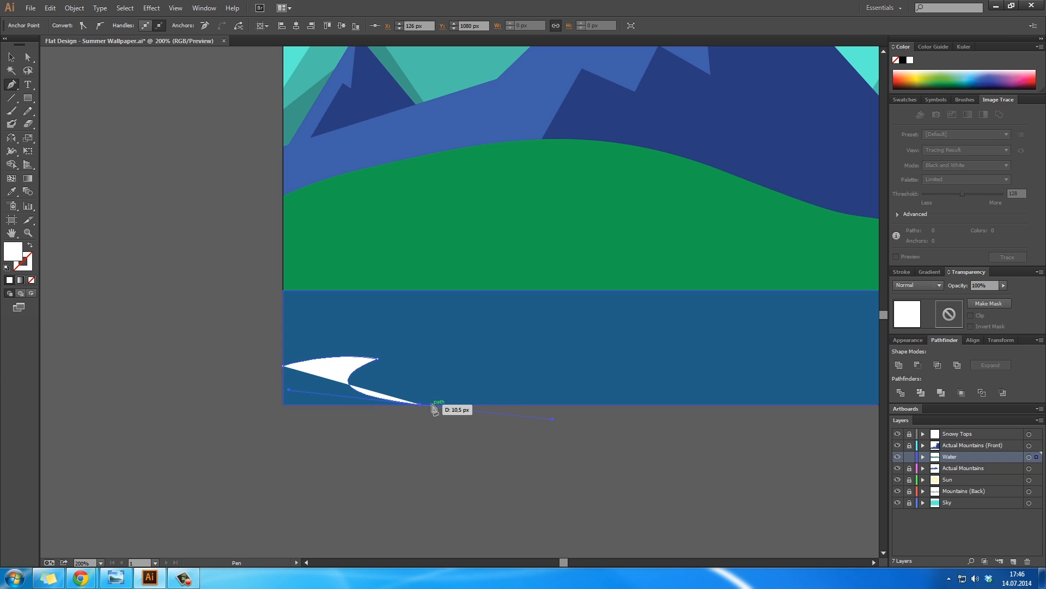
left_click(284, 404)
left_click(284, 365)
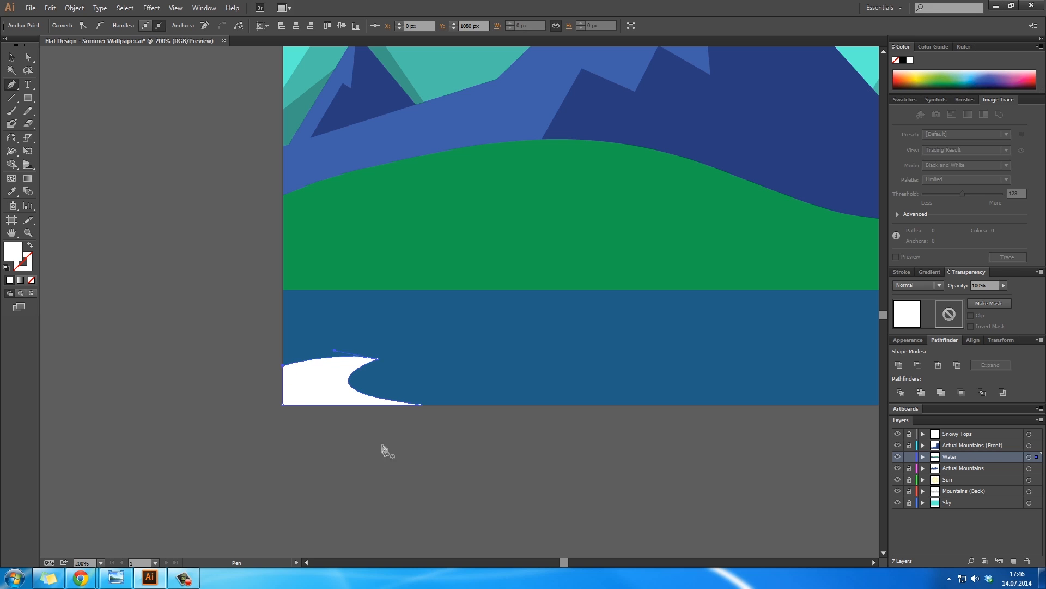
Try the Lighten, Screen, Darken, Multiply, Color Burn and Overlay blending modes on the white wave shape
left_click(936, 281)
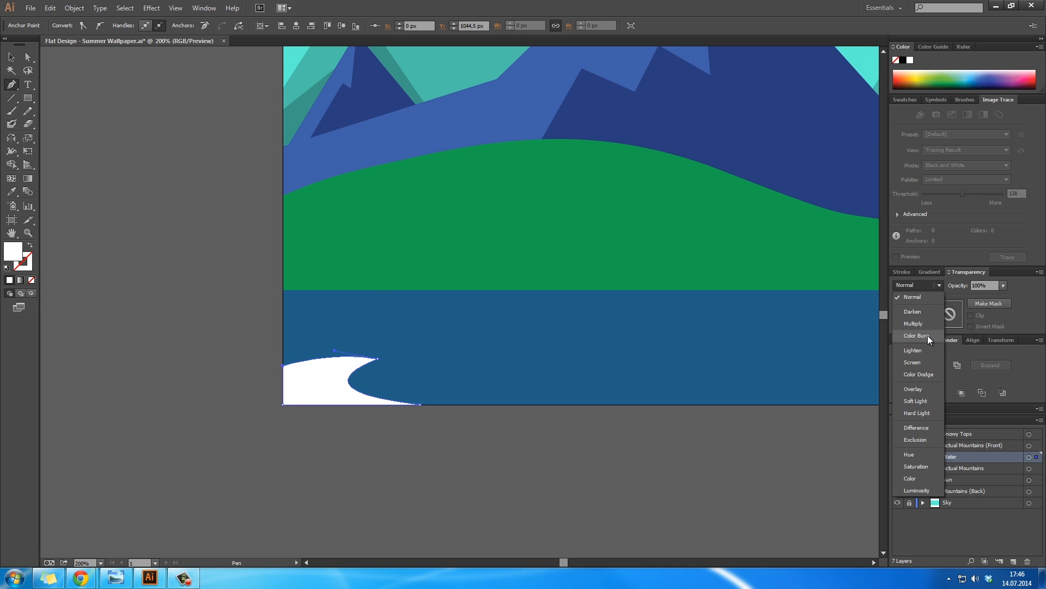
left_click(925, 353)
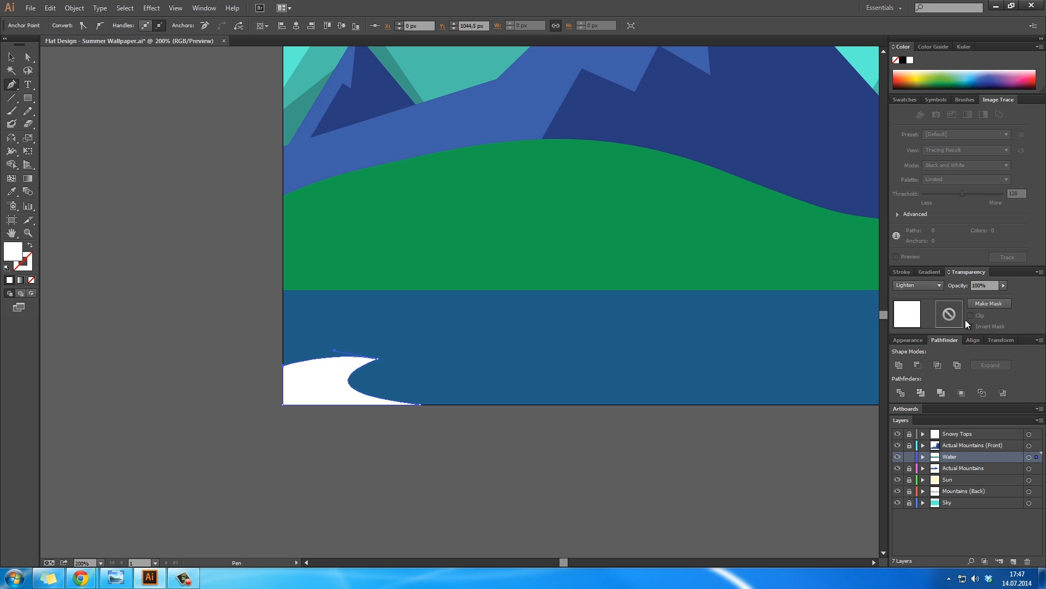
left_click(923, 286)
left_click(915, 360)
key("a")
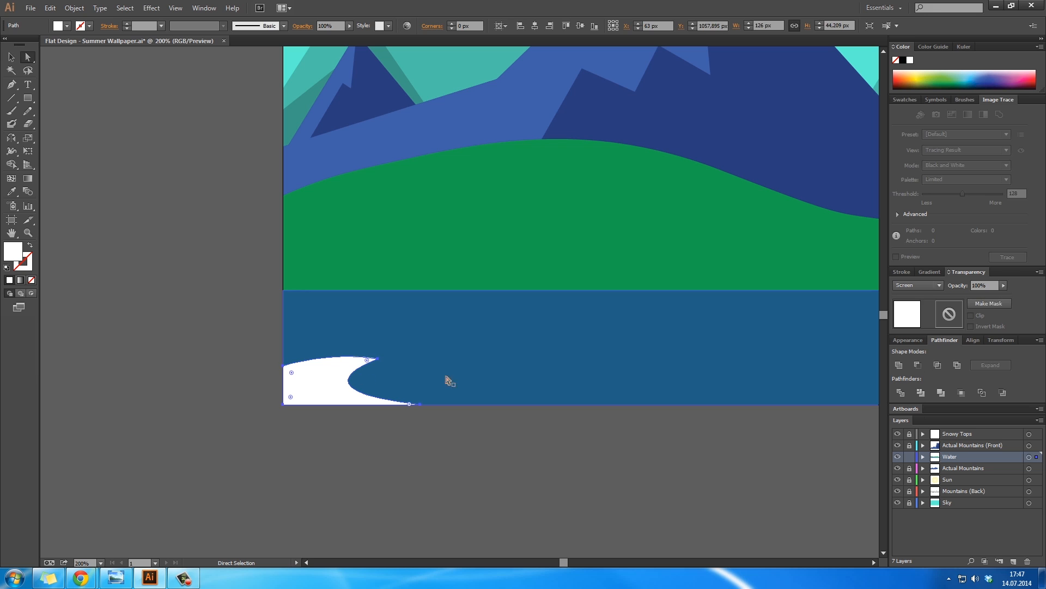
left_click(940, 285)
left_click(920, 311)
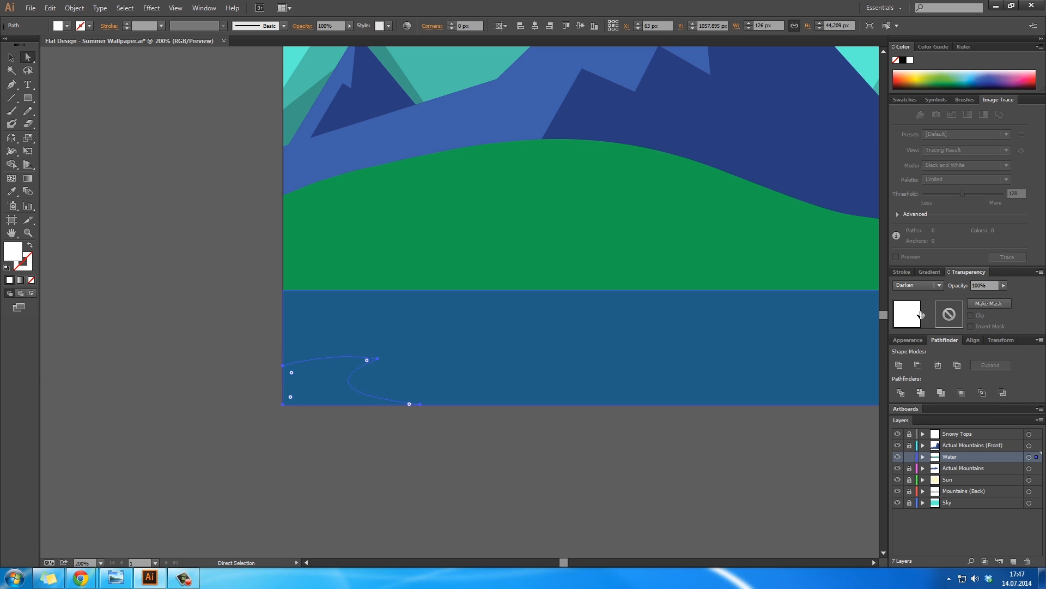
left_click(940, 285)
left_click(924, 323)
left_click(942, 286)
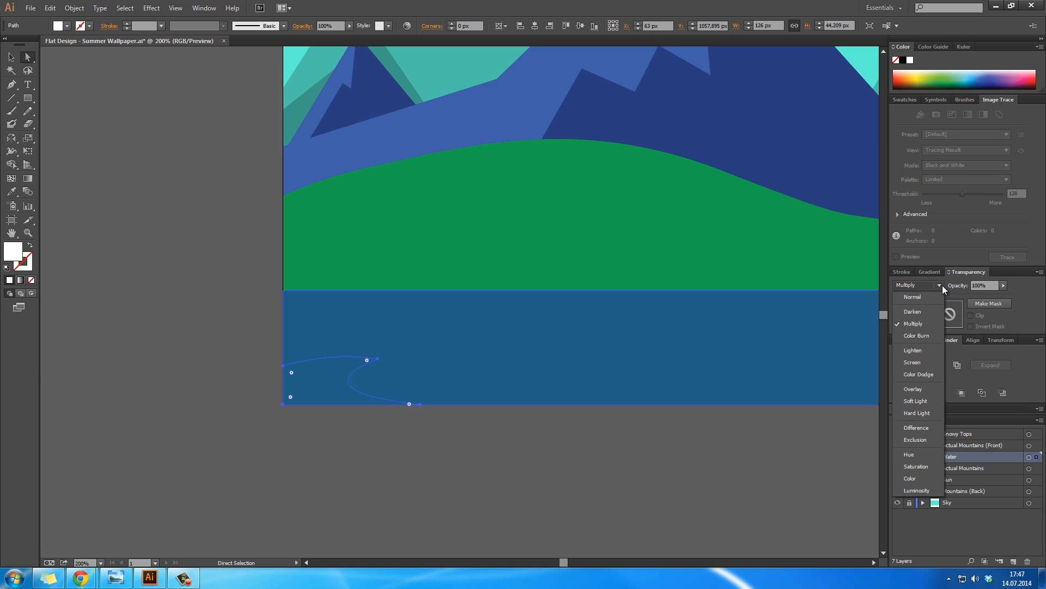
left_click(927, 336)
left_click(940, 284)
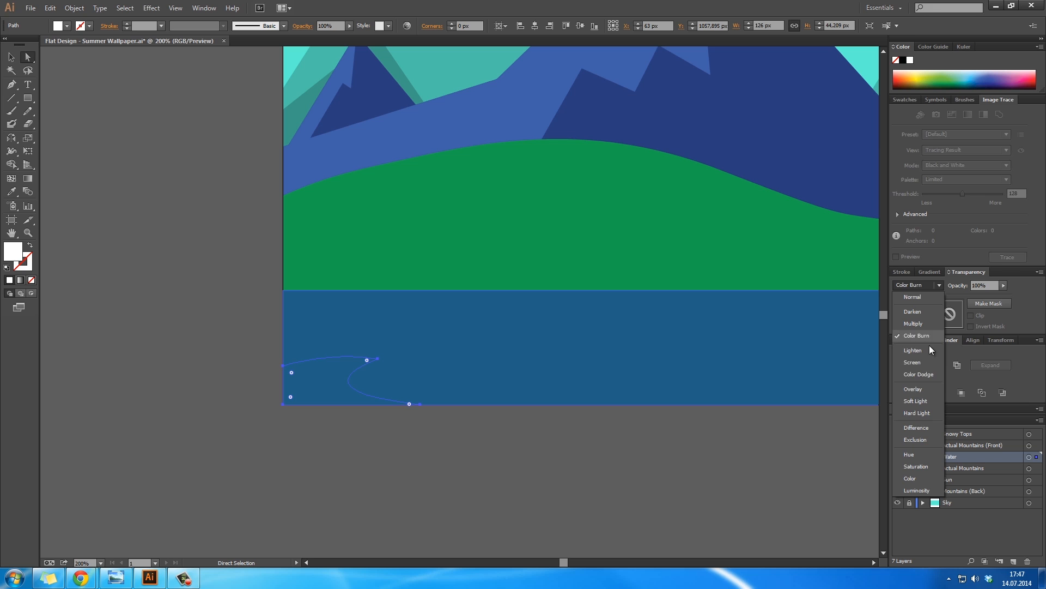
left_click(927, 388)
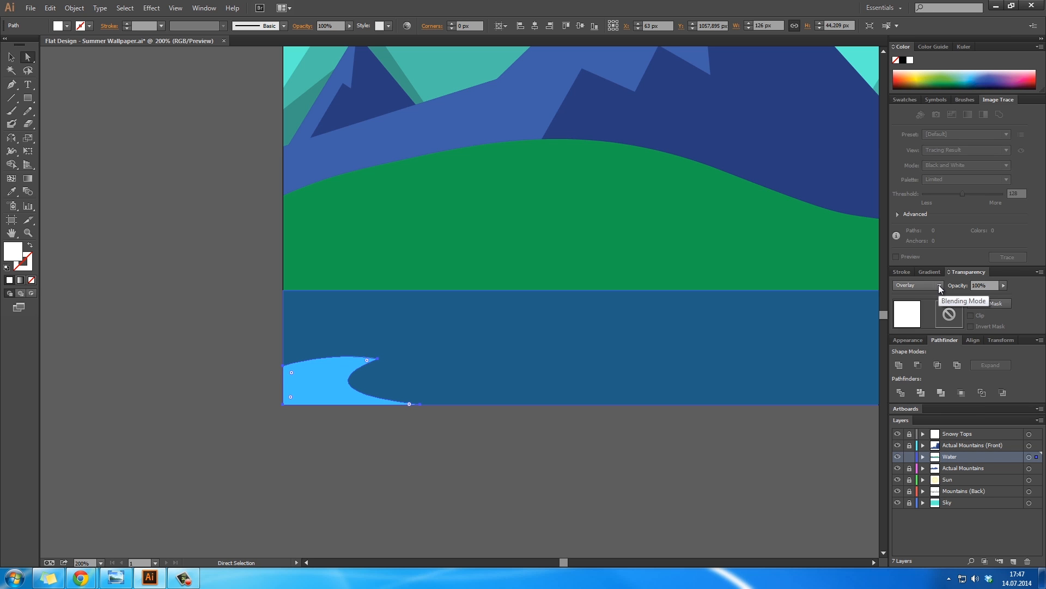
Set the wave shape's blending mode to Soft Light with 74% opacity and deselect it
left_click(938, 285)
left_click(920, 402)
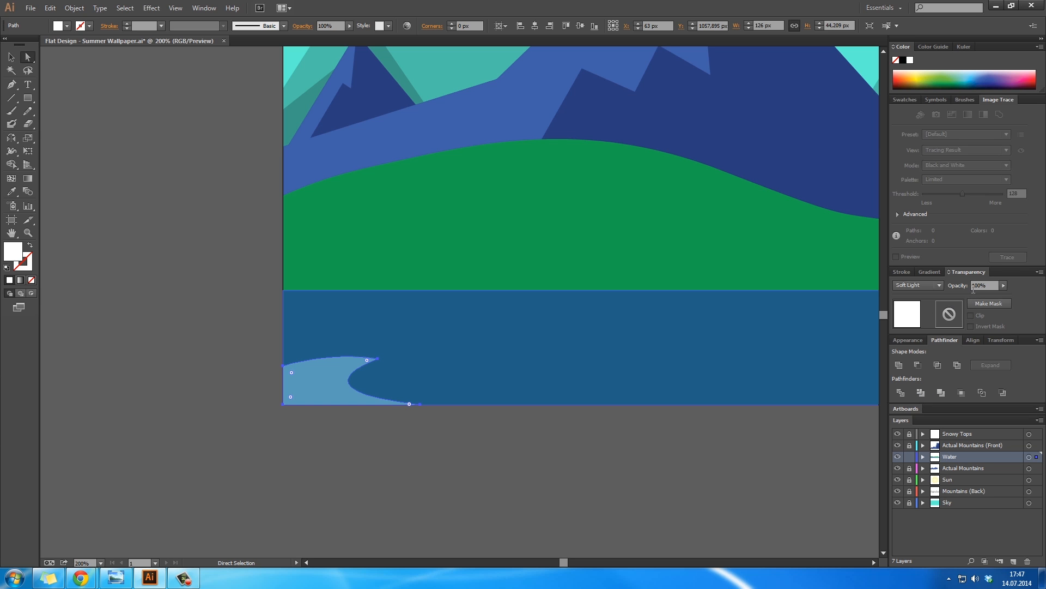
left_click(1004, 285)
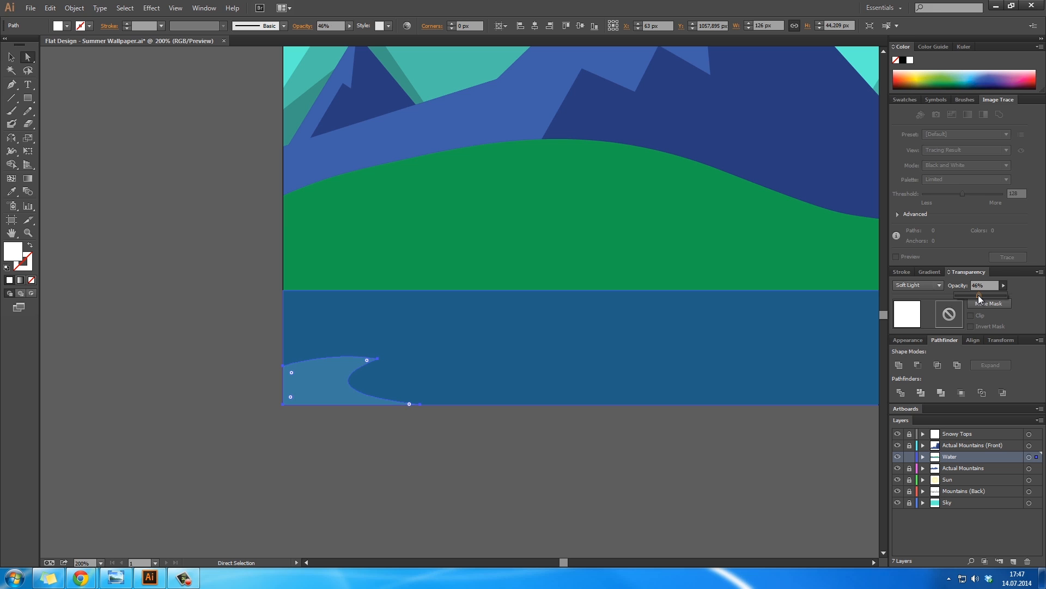
left_click_drag(986, 293, 992, 294)
left_click(570, 461)
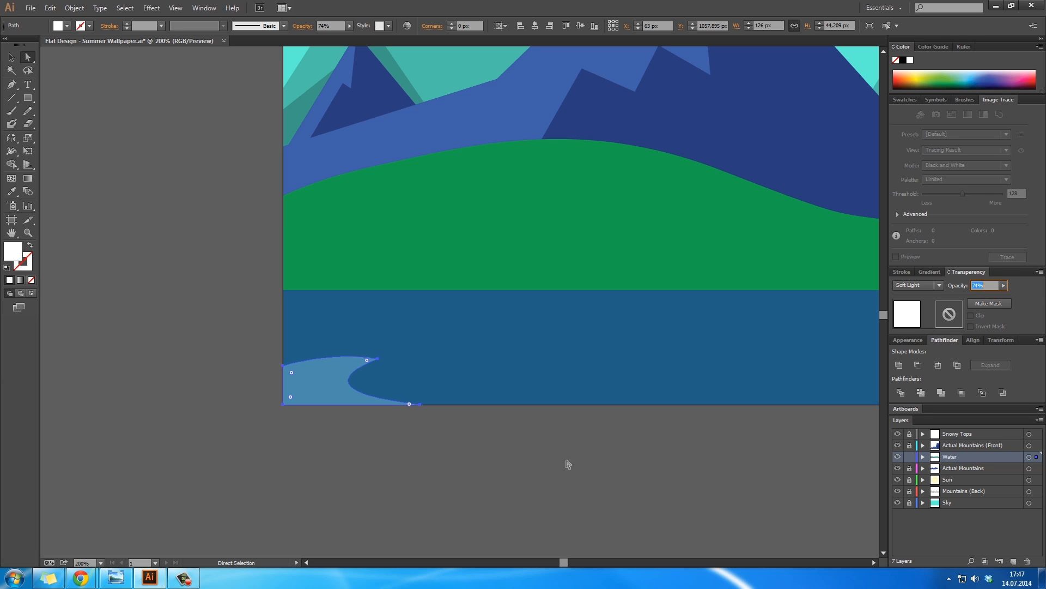
left_click(435, 450)
Draw a flat white ellipse, about 283 by 29 px, over the tip of the light green hill at the waterline
key("h")
left_click_drag(586, 378, 352, 334)
left_click_drag(431, 338, 340, 346)
key("p")
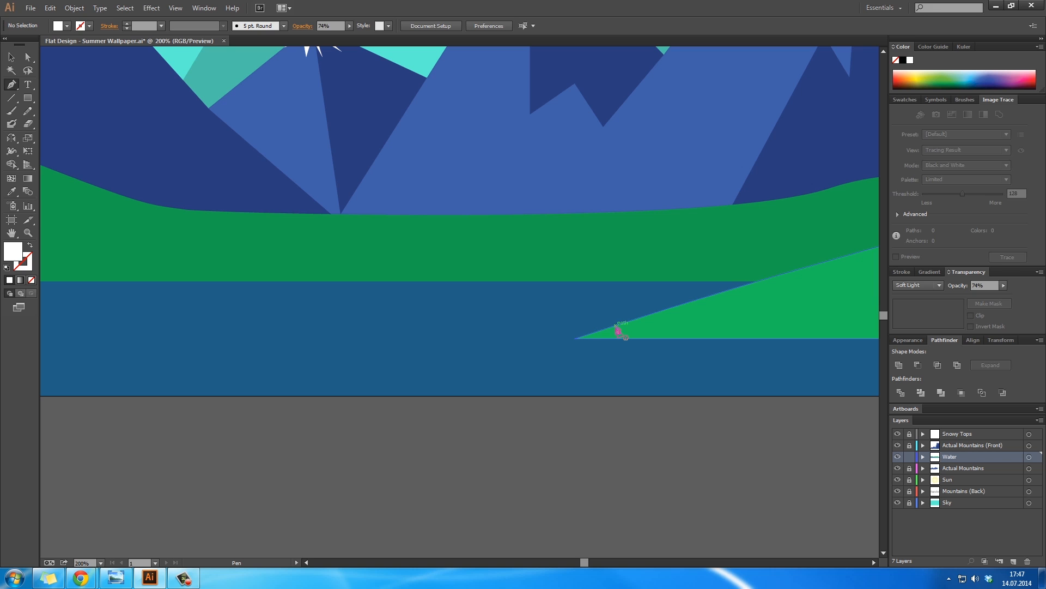
left_click_drag(617, 330, 460, 335)
left_click_drag(28, 98, 60, 123)
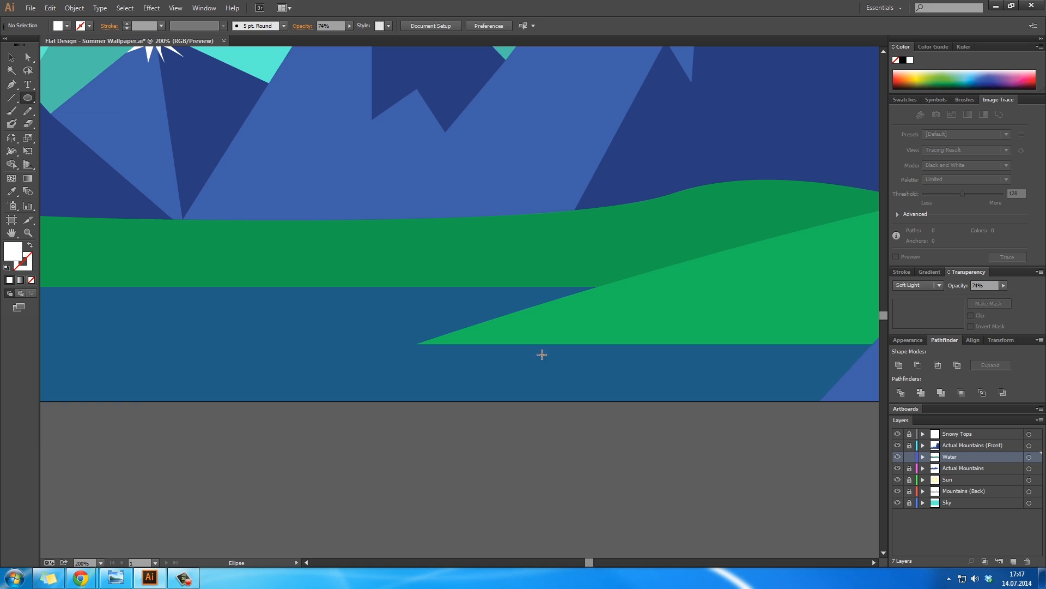
left_click_drag(520, 344, 675, 360)
left_click_drag(675, 360, 675, 359)
Nudge the ellipse slightly to the right along the light green hill's shoreline
key("v")
key("shift+Right")
key("shift+Right")
key("shift+Right")
key("shift+Left")
Set the ellipse's blending mode to Soft Light and its opacity to 75%
left_click(924, 287)
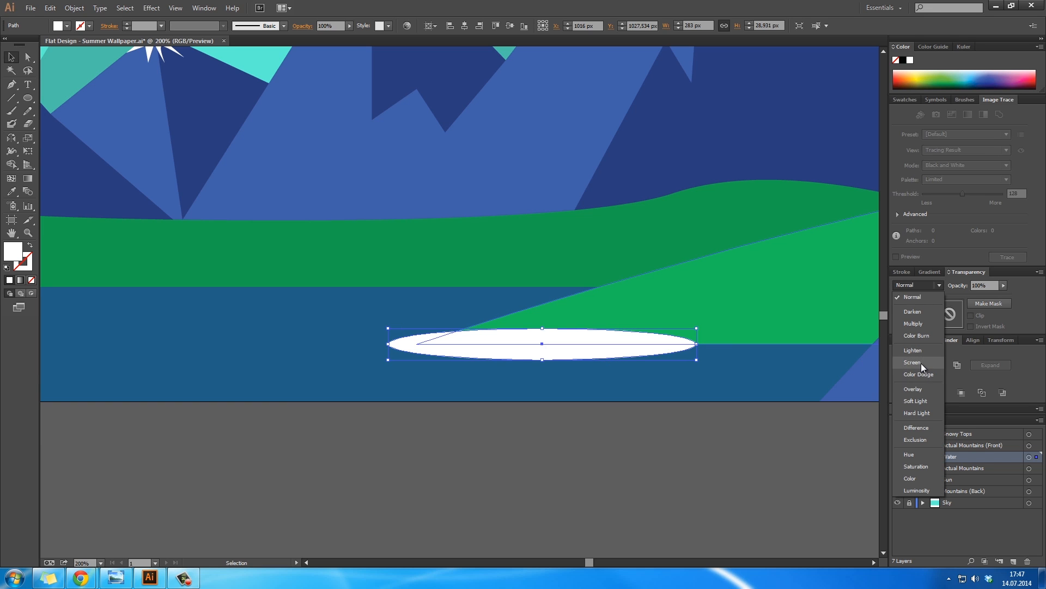
left_click(921, 401)
key("Tab")
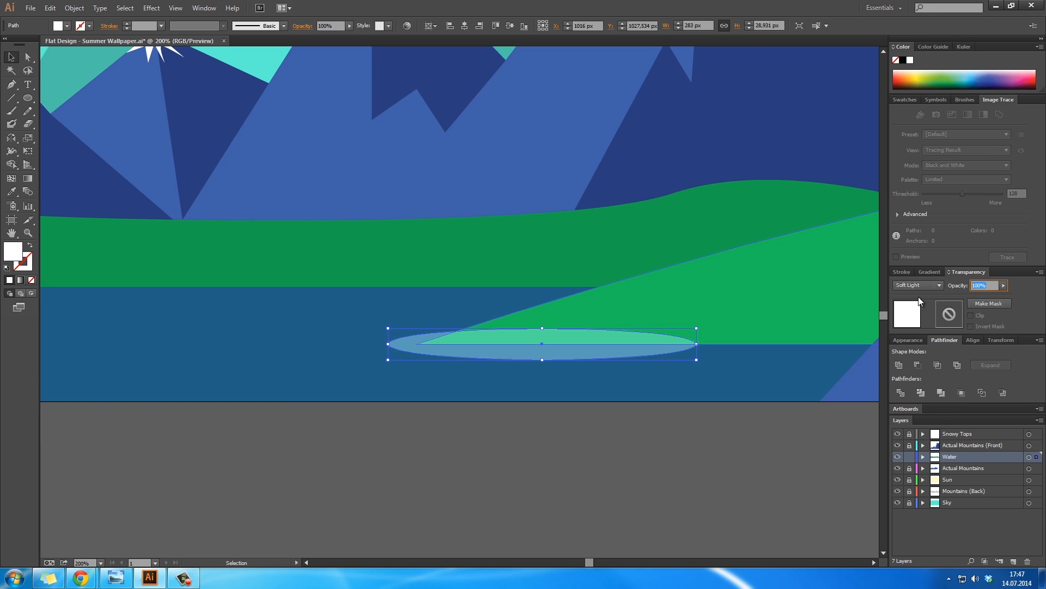
type("75")
key("Return")
Send the ellipse to the back of its layer, followed by the blue water rectangle, so the ellipse lies above the water
right_click(407, 345)
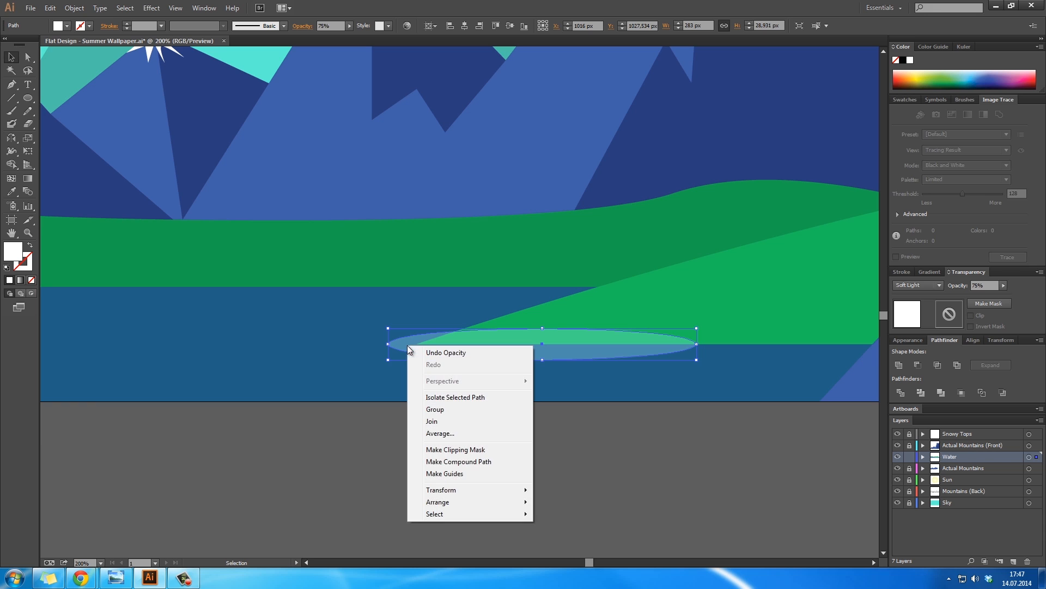
mouse_move(447, 502)
left_click(582, 539)
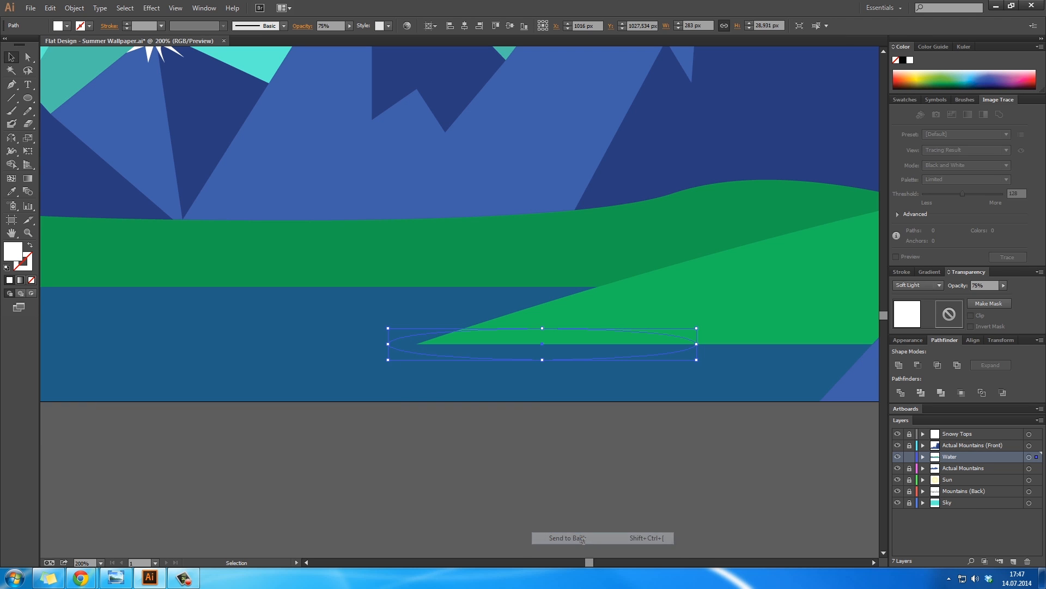
right_click(534, 384)
mouse_move(581, 540)
left_click(693, 524)
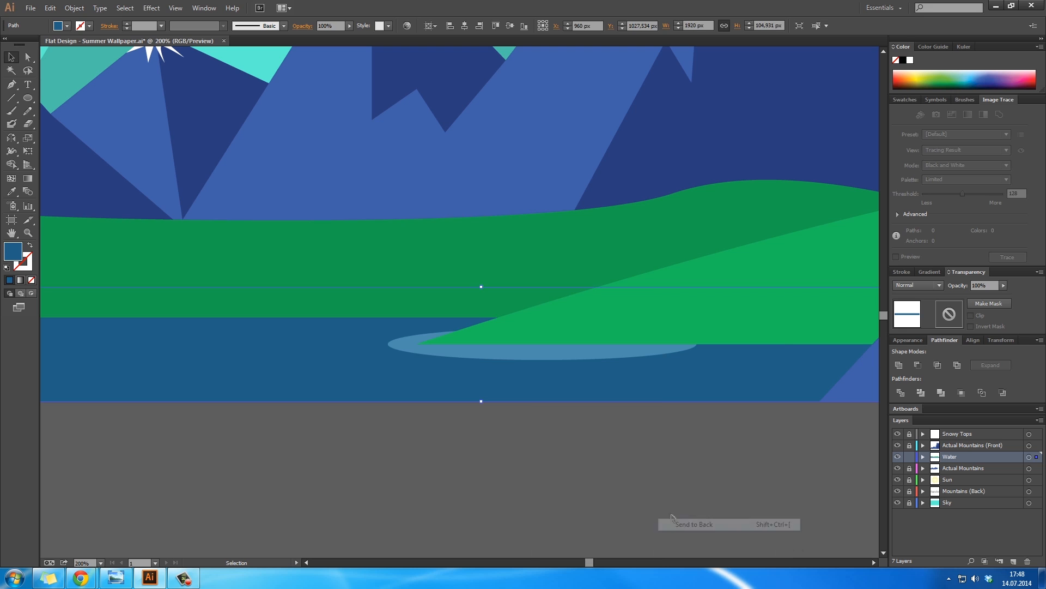
left_click(600, 480)
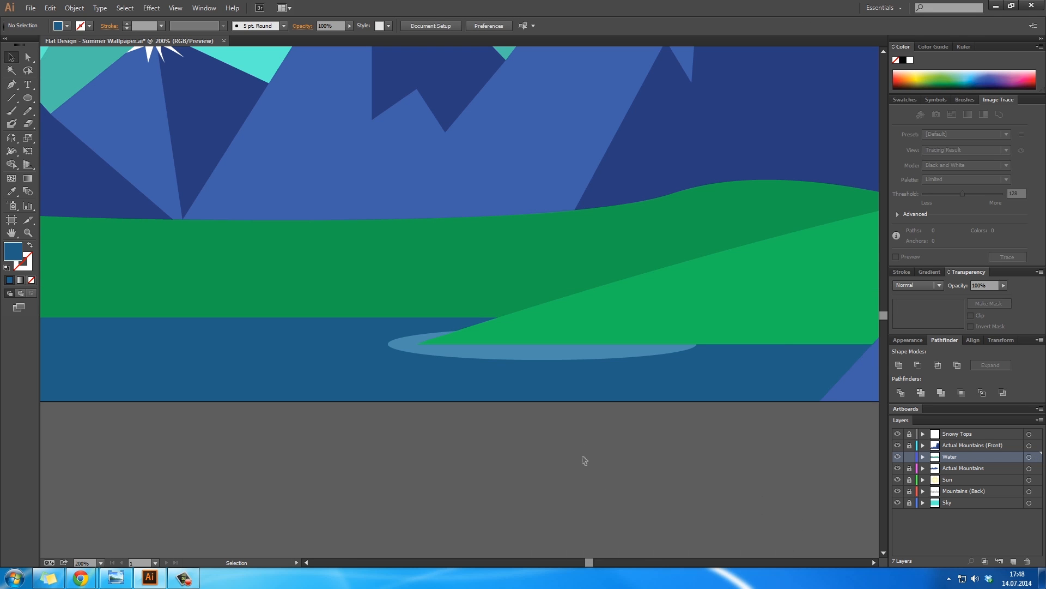
Send the dark green hill to the back behind the water and deselect it
right_click(472, 243)
mouse_move(518, 396)
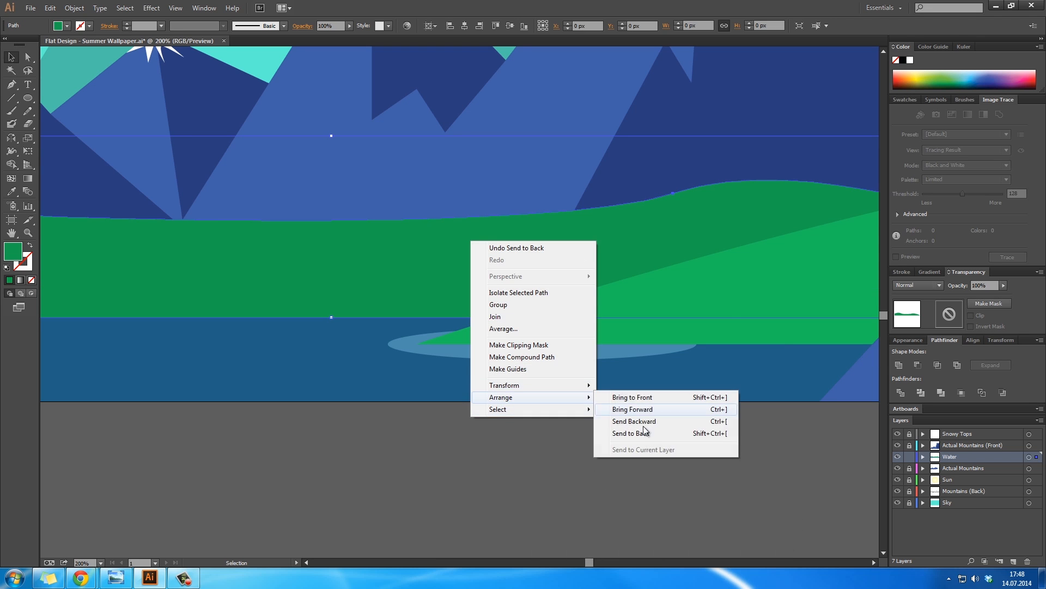
left_click(645, 432)
left_click(604, 458)
key("z")
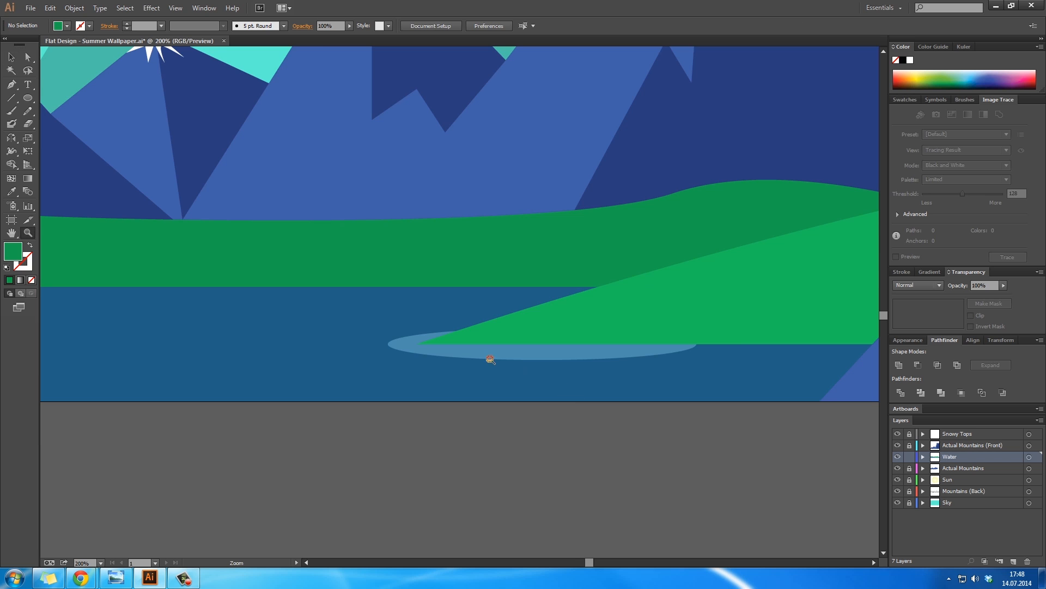
left_click(490, 359, "alt")
left_click_drag(460, 325, 739, 346)
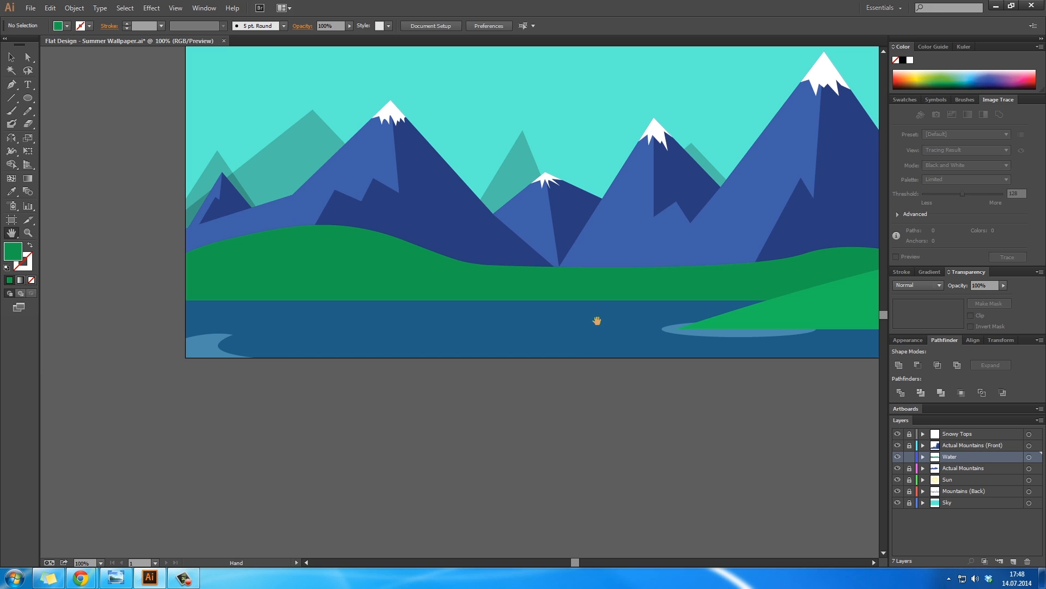
left_click_drag(668, 310, 376, 289)
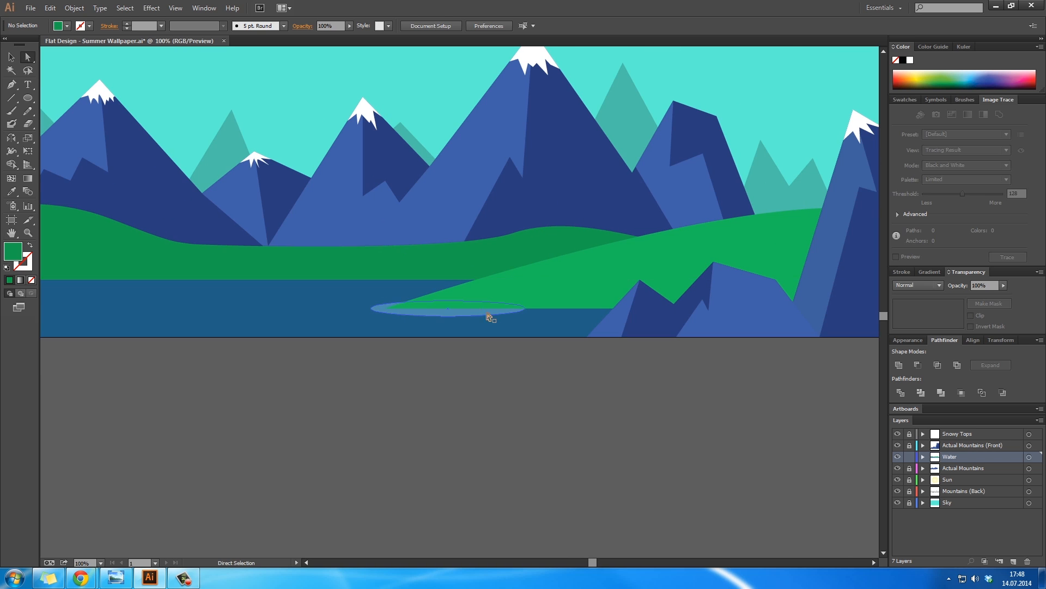
Stretch the light reflection ellipse's right end along the shoreline to behind the front mountains, and save the document
key("a")
left_click(525, 307)
left_click_drag(526, 309, 642, 311)
left_click(626, 411)
key("h")
left_click_drag(565, 374, 640, 373)
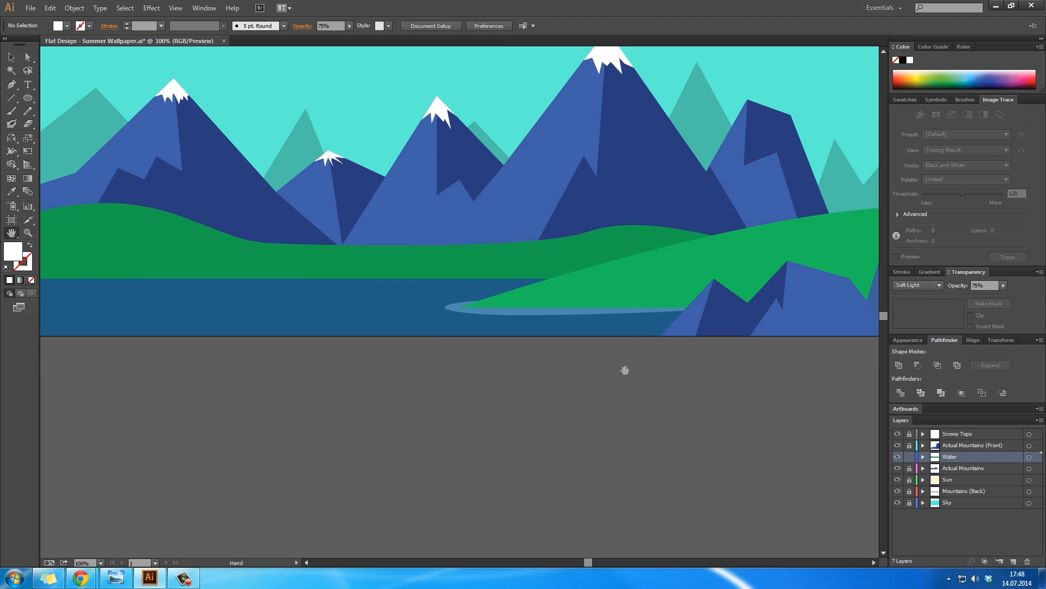
mouse_move(570, 369)
left_mouse_down()
mouse_move(653, 372)
mouse_move(558, 380)
left_mouse_up()
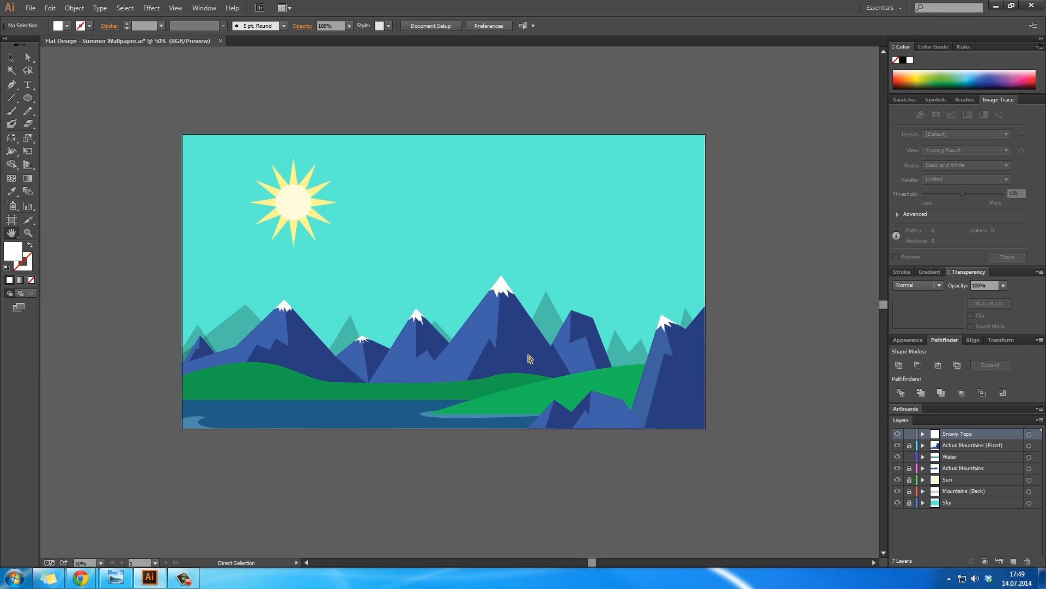
key("ctrl+s")
left_click_drag(614, 322, 623, 299)
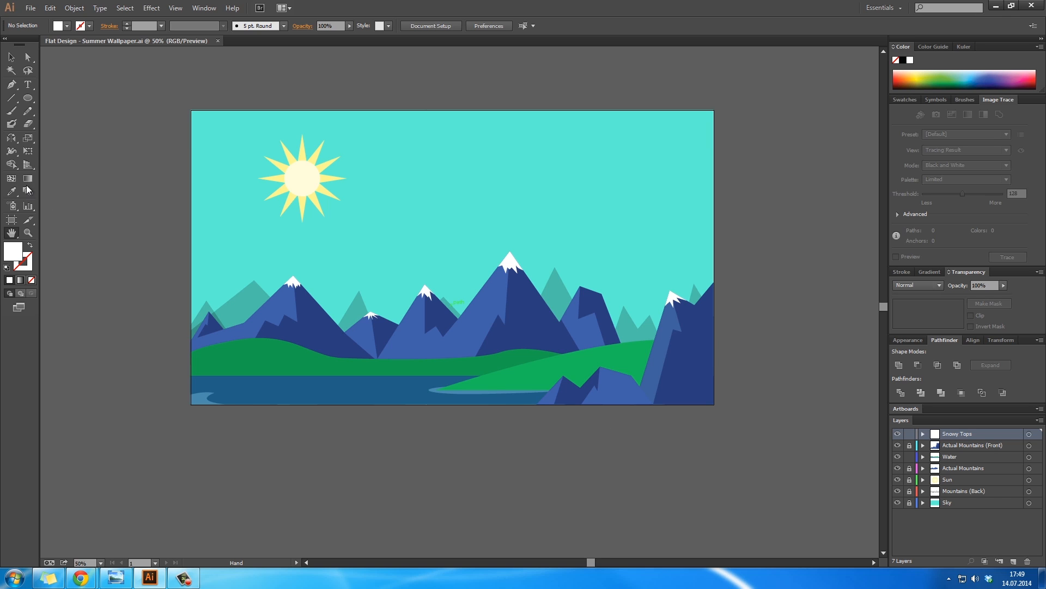
Draw a narrow upright rectangle about 39 px wide and 151 px tall in the sky and pull its top corners together into a pointed tree
left_click_drag(28, 98, 52, 96)
left_click_drag(496, 148, 484, 191)
key("a")
left_click_drag(485, 149, 489, 149)
Fill the pointed tree shape with the green #1e9651
double_click(20, 255)
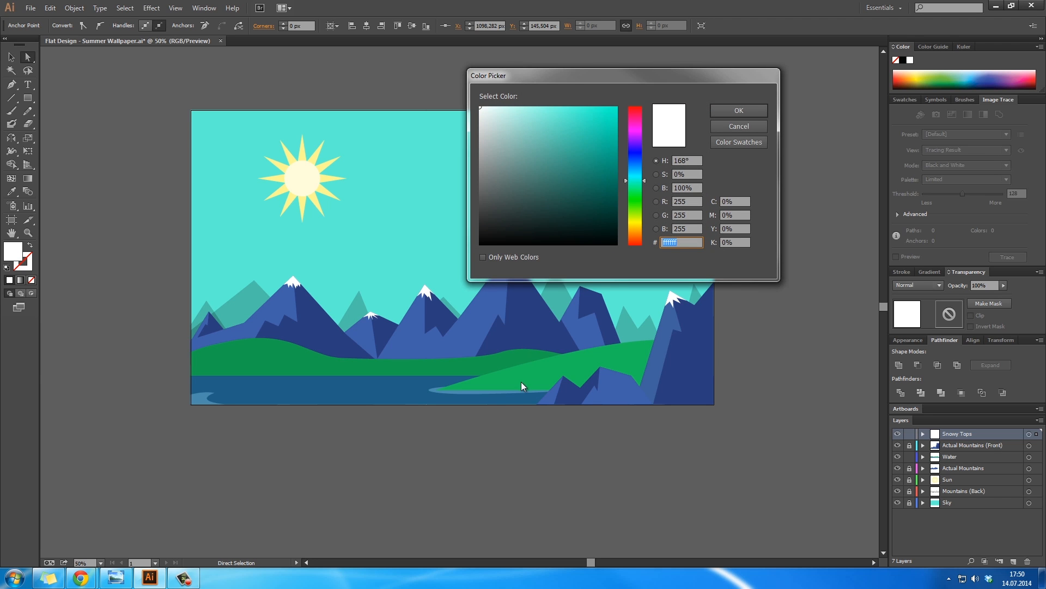
left_click(634, 198)
mouse_move(610, 185)
left_mouse_down()
mouse_move(625, 172)
mouse_move(604, 174)
mouse_move(636, 192)
mouse_move(598, 173)
left_mouse_up()
left_click(739, 112)
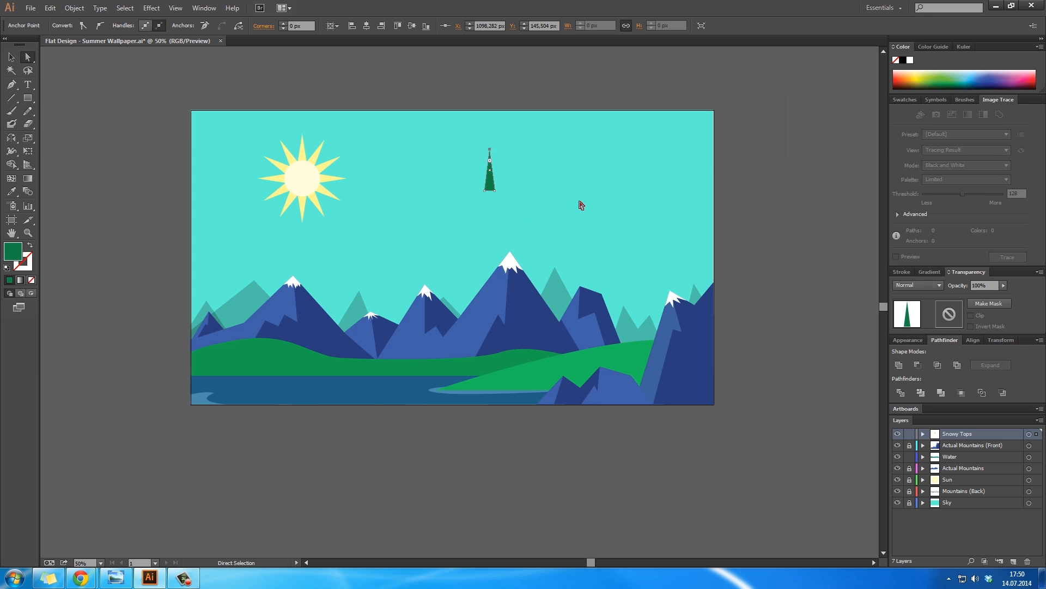
double_click(15, 254)
left_click(591, 164)
left_click(735, 113)
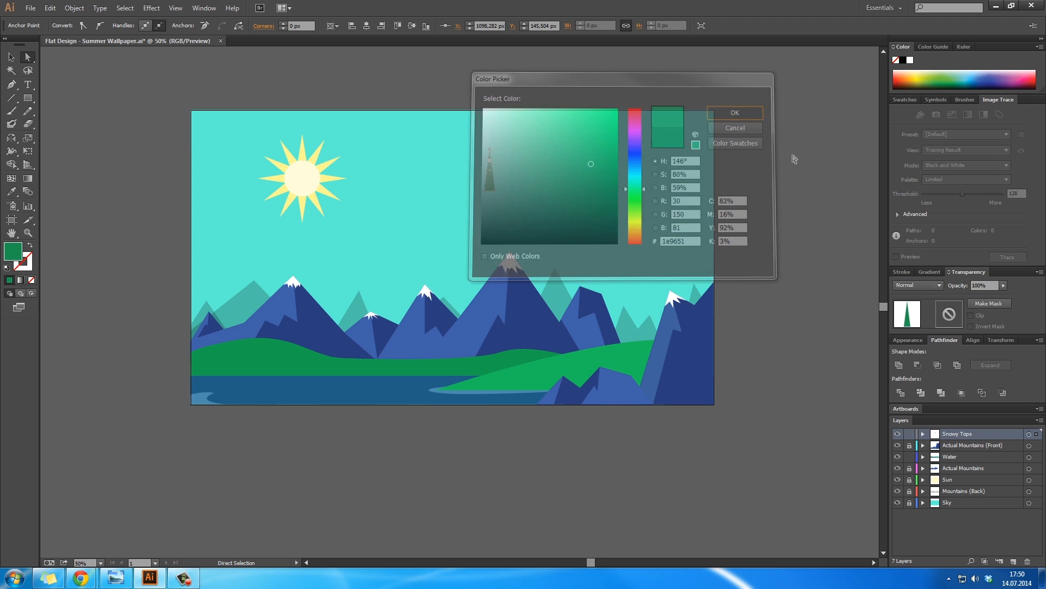
left_click(794, 158)
Change the tree's fill to a slightly brighter green and move the tree below the artboard's lower edge
left_click(487, 180)
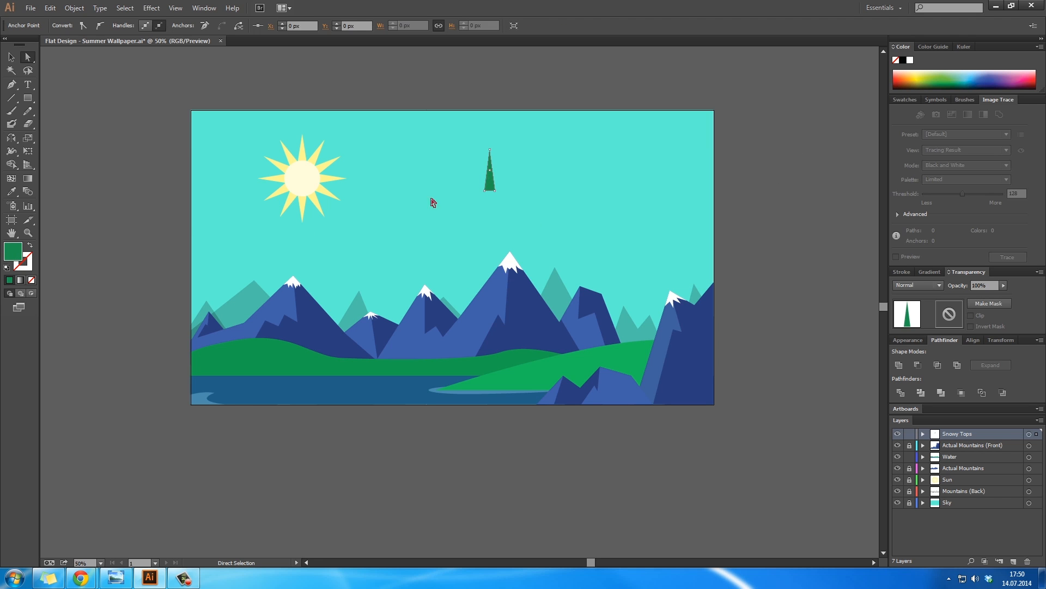
double_click(13, 252)
left_click(576, 152)
left_click_drag(576, 152, 595, 149)
left_click(752, 112)
left_click(786, 144)
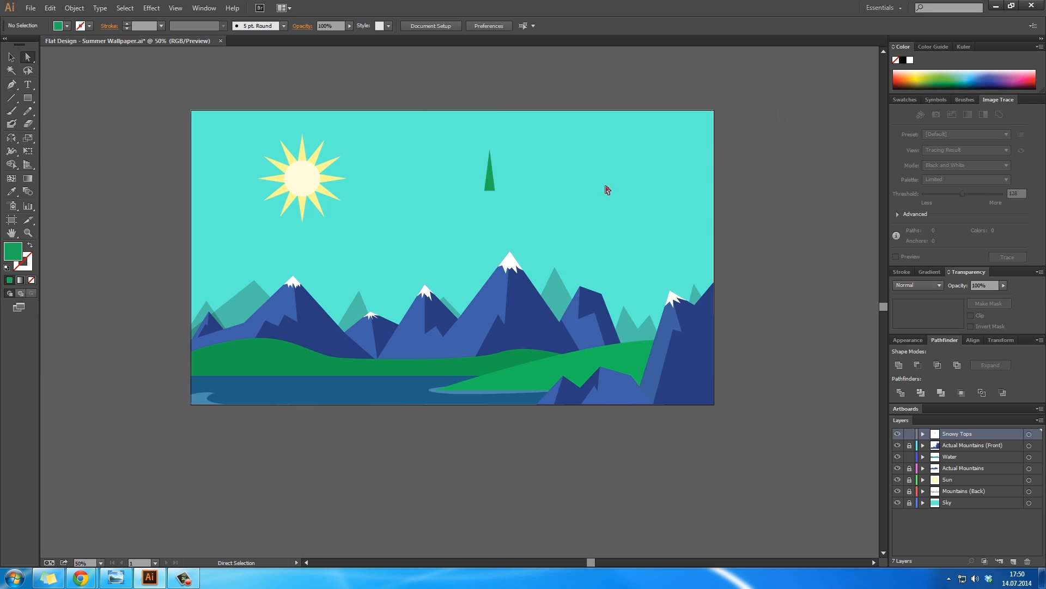
left_click_drag(490, 180, 582, 468)
left_click(626, 430)
Unlock the Actual Mountains (Front), Actual Mountains, Sun, Mountains (Back) and Sky layers
key("z")
left_click(534, 376)
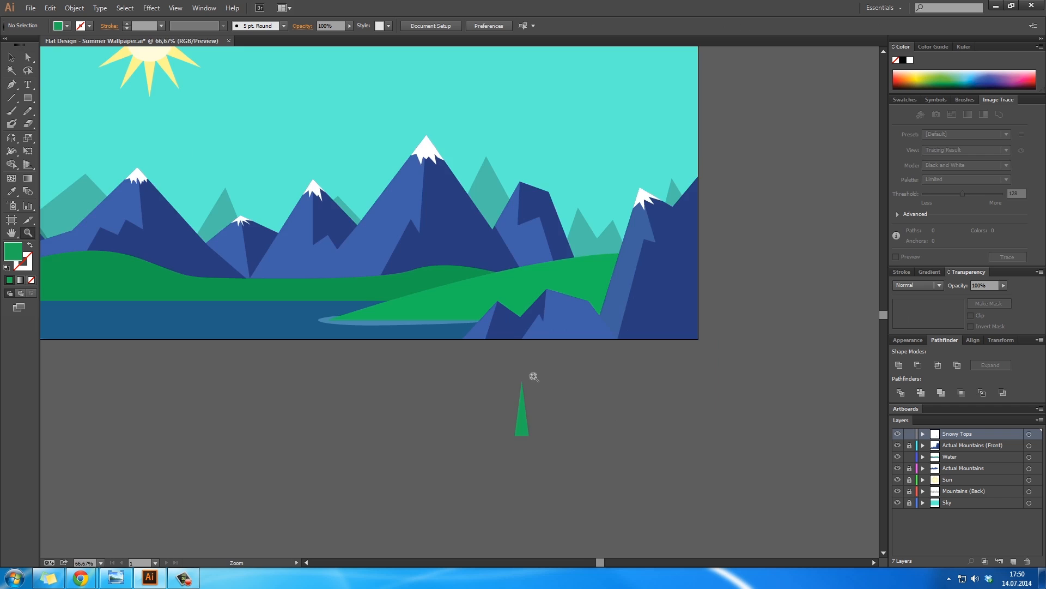
left_click(471, 307)
left_click(471, 307)
left_click(470, 307)
key("a")
left_click(637, 315)
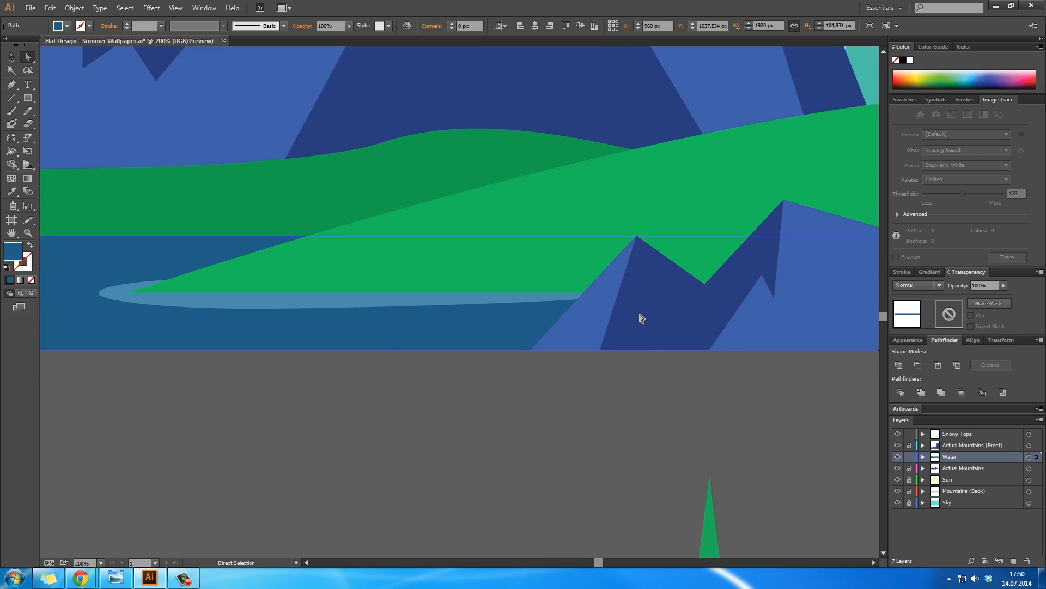
left_click(720, 343)
left_click_drag(909, 467, 909, 507)
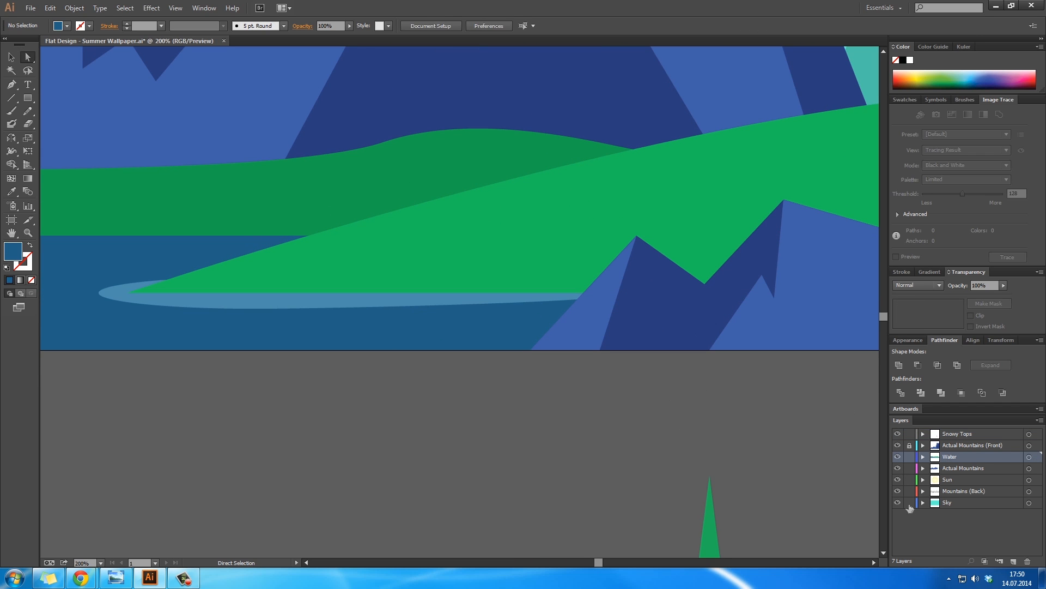
left_click(910, 445)
Widen the small front mountain by moving its left base corner outward and its peak up and to the left
left_click(649, 289)
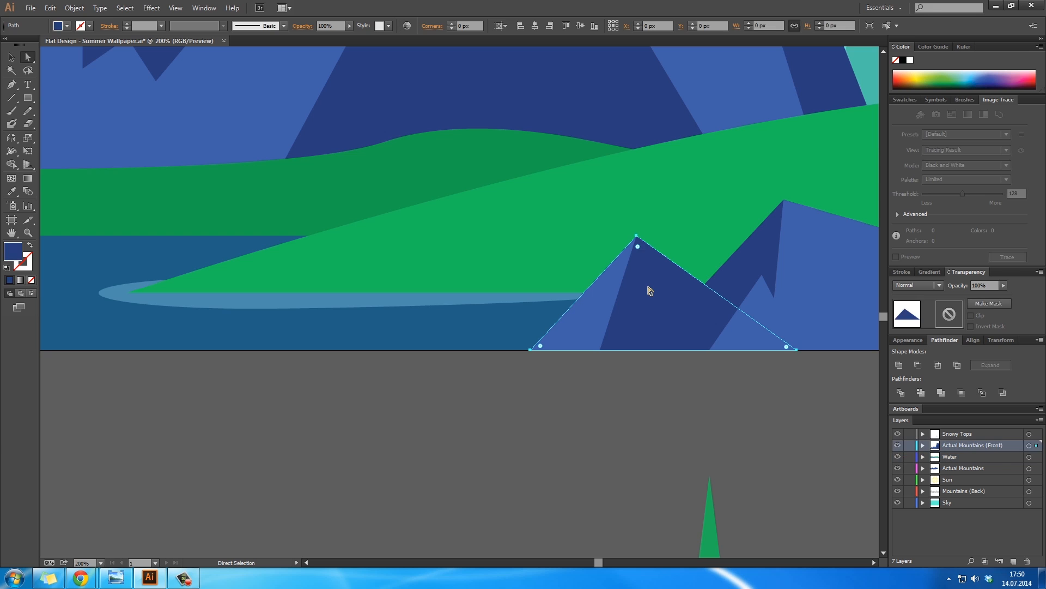
left_click(533, 353)
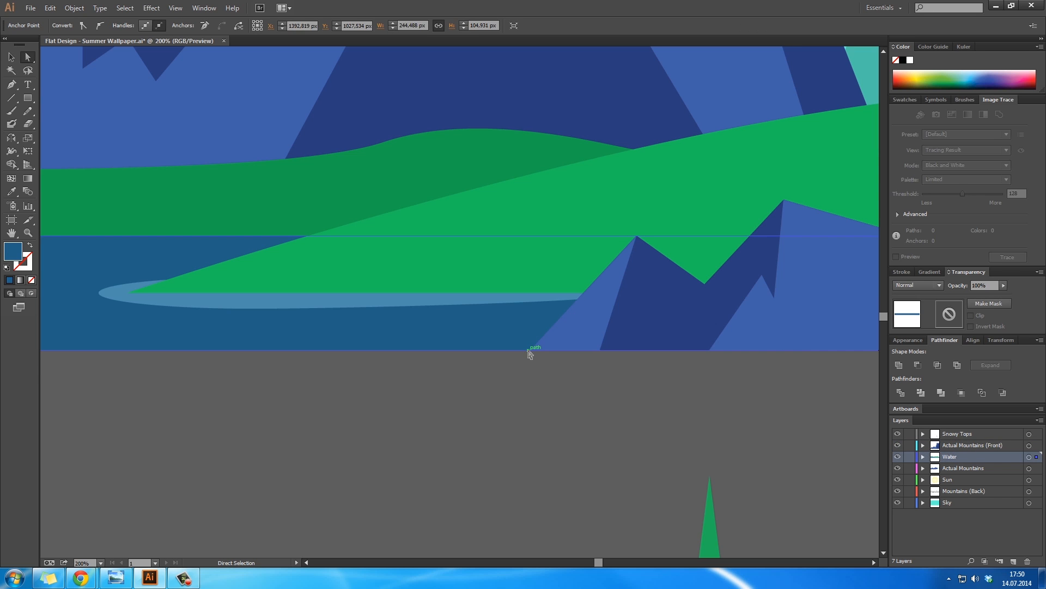
left_click(652, 305)
left_click_drag(532, 351, 452, 350)
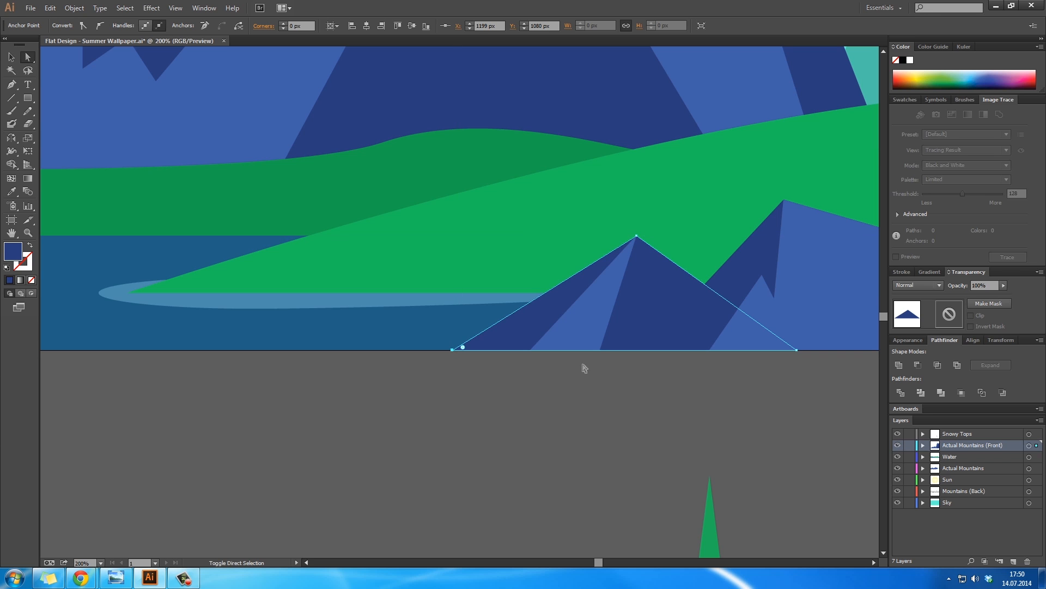
left_click(637, 237)
left_click_drag(637, 237, 591, 216)
left_click(588, 304)
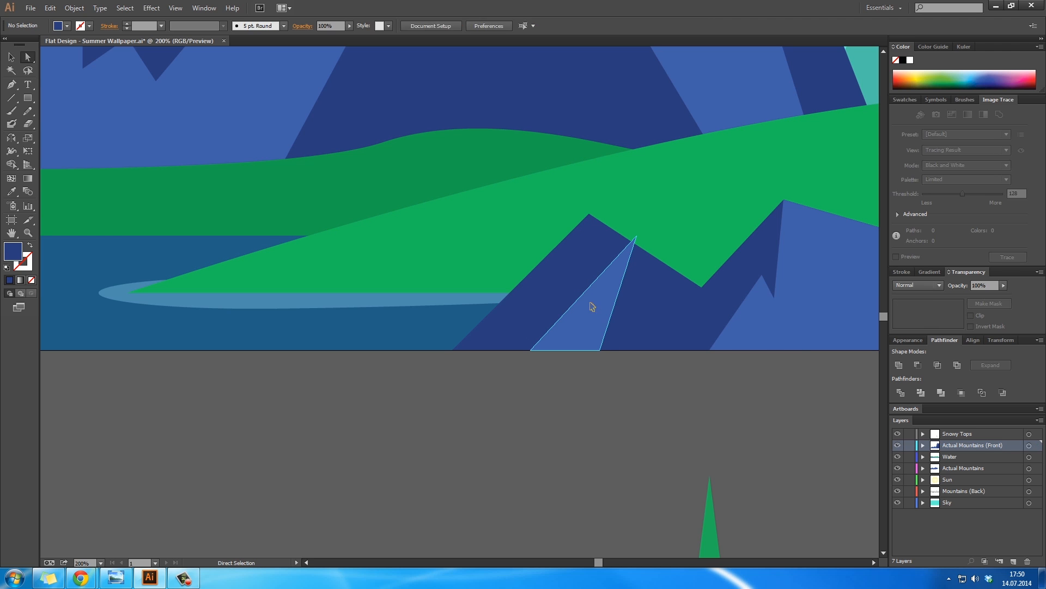
Fit the small front mountain's light face to its new left slope and peak, and deselect it
left_click_drag(534, 350, 467, 350)
key("ctrl+z")
scroll(523, 300, "up", 2)
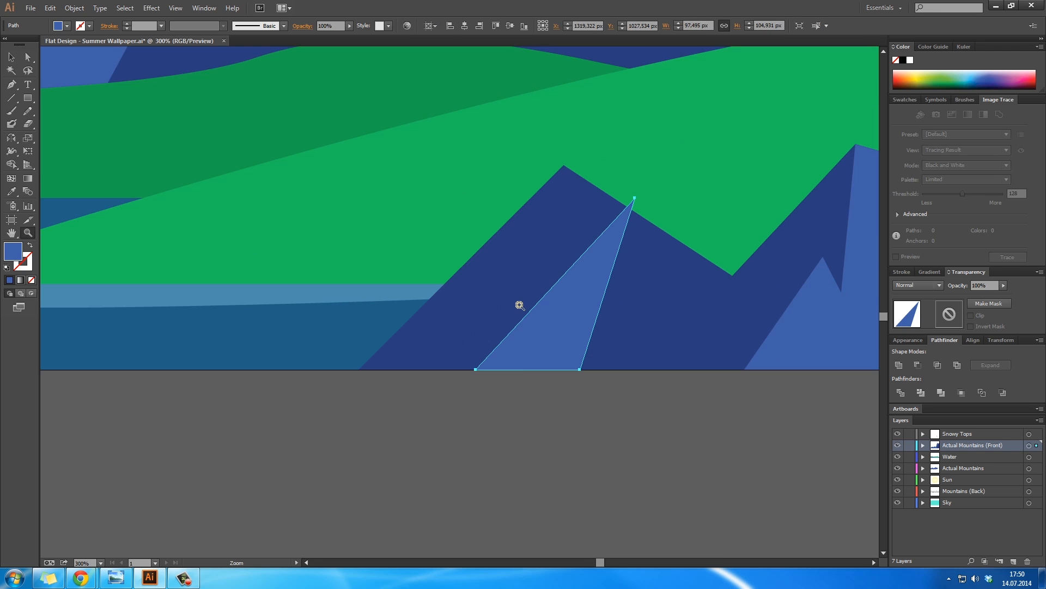
left_click(744, 185)
left_click_drag(745, 185, 649, 143)
key("ctrl+shift+a")
key("ctrl+1")
key("z")
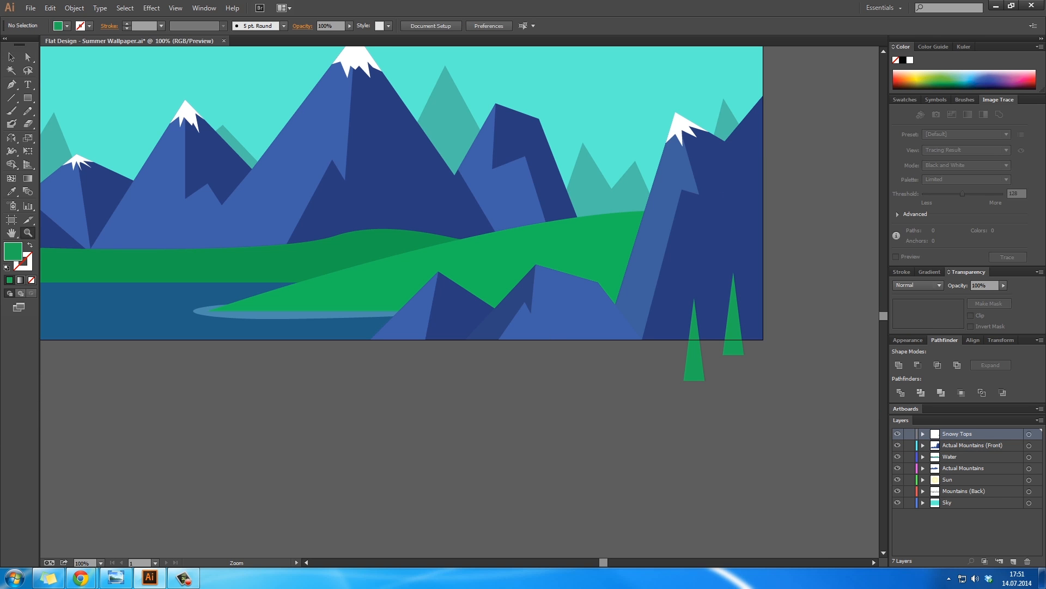
Duplicate the green tree into a staggered row of ten across the artboard's lower edge in front of the mountains
key("alt+Tab")
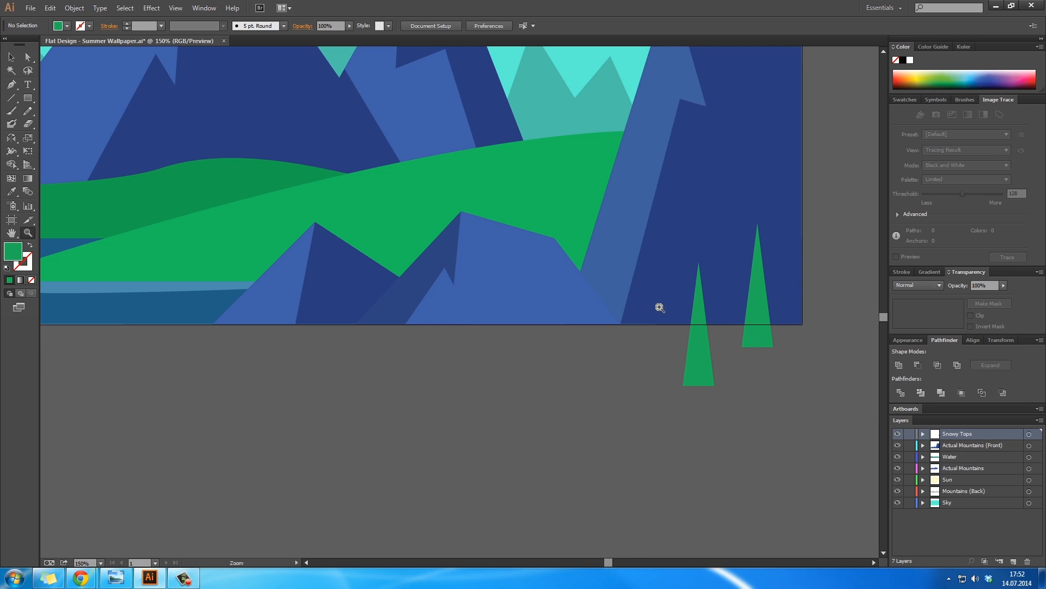
left_click(660, 308)
left_click_drag(509, 264, 687, 330)
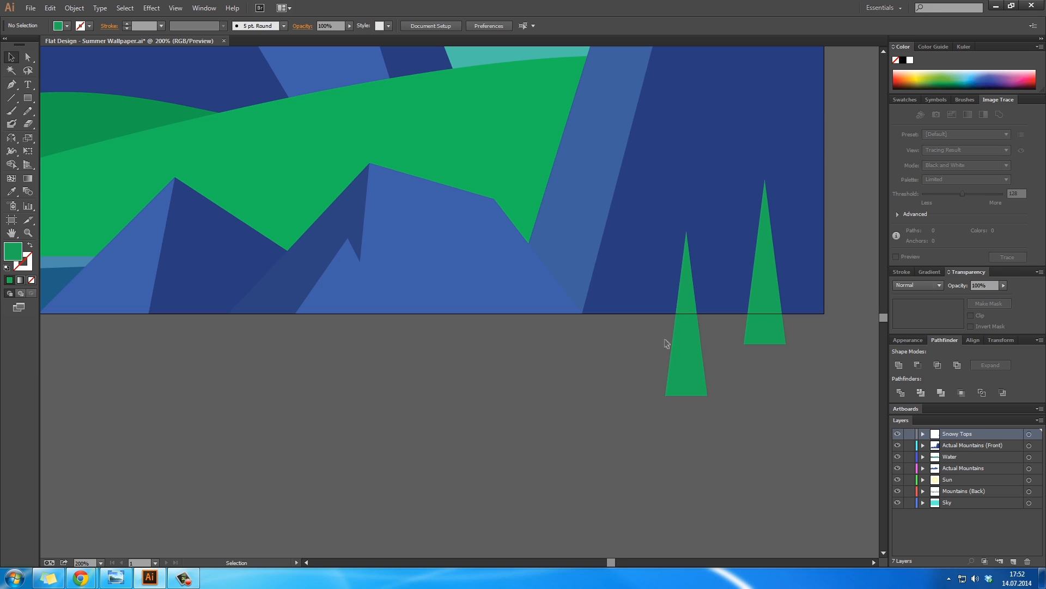
left_click_drag(701, 386, 471, 373)
left_click_drag(457, 329, 412, 357)
left_click_drag(364, 334, 354, 353)
left_click(462, 463)
Draw a rectangle about 790 px wide and 224 px high just below the artboard, covering the lower parts of all the trees
left_click(393, 301, "ctrl+alt")
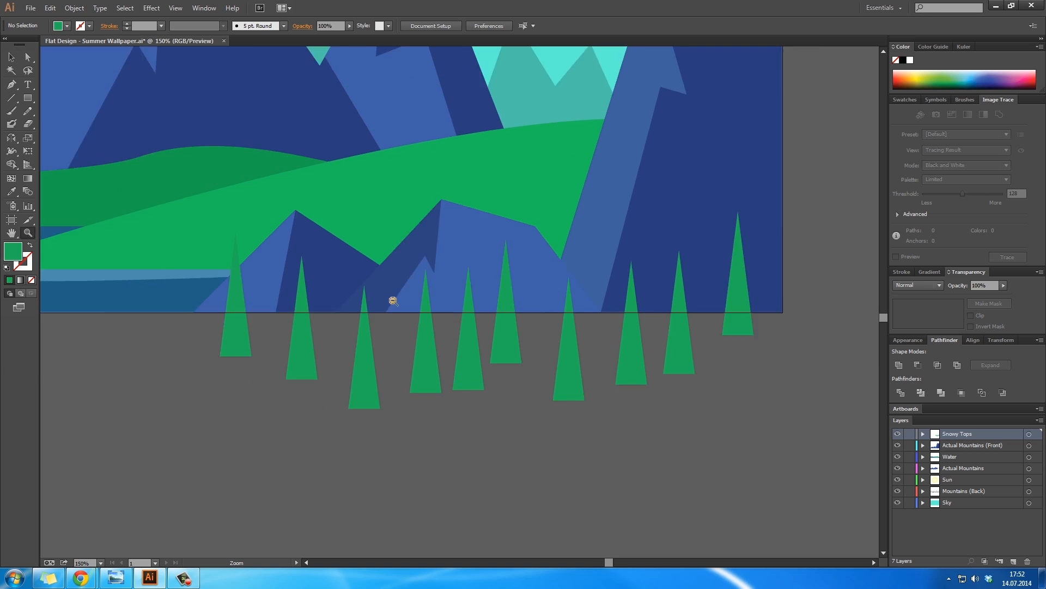
left_click(393, 301, "ctrl+alt")
left_click_drag(433, 282, 412, 284)
left_click_drag(723, 433, 292, 310)
Trim the two leftmost trees at the artboard's edge with Minus Front, pasting the rectangle back in front after each cut
key("v")
left_click(336, 304, "shift")
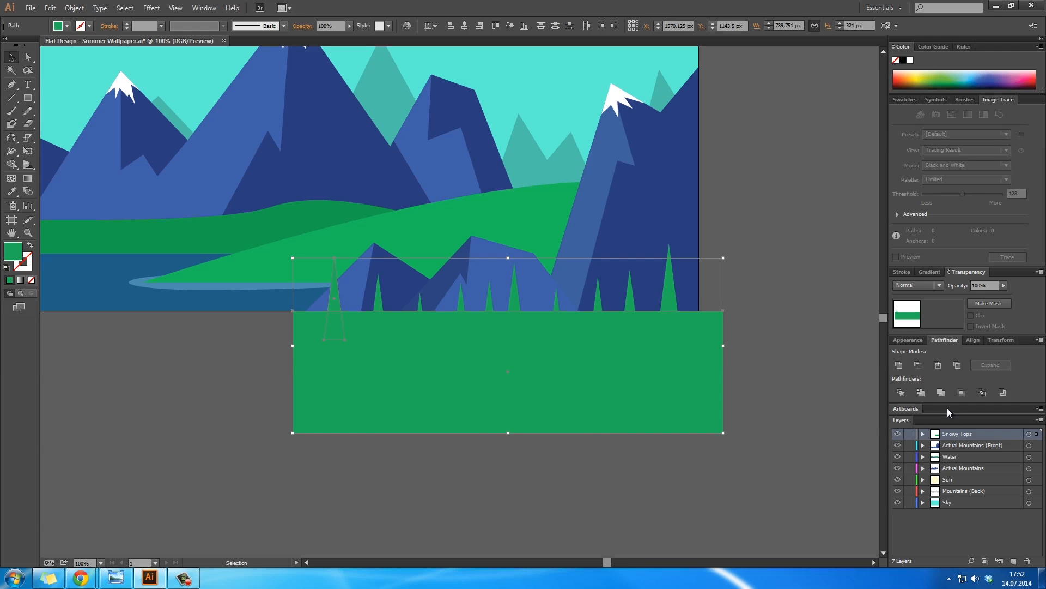
left_click(921, 368)
key("ctrl+f")
left_click(379, 301, "shift")
left_click(919, 364)
key("ctrl+f")
double_click(423, 309)
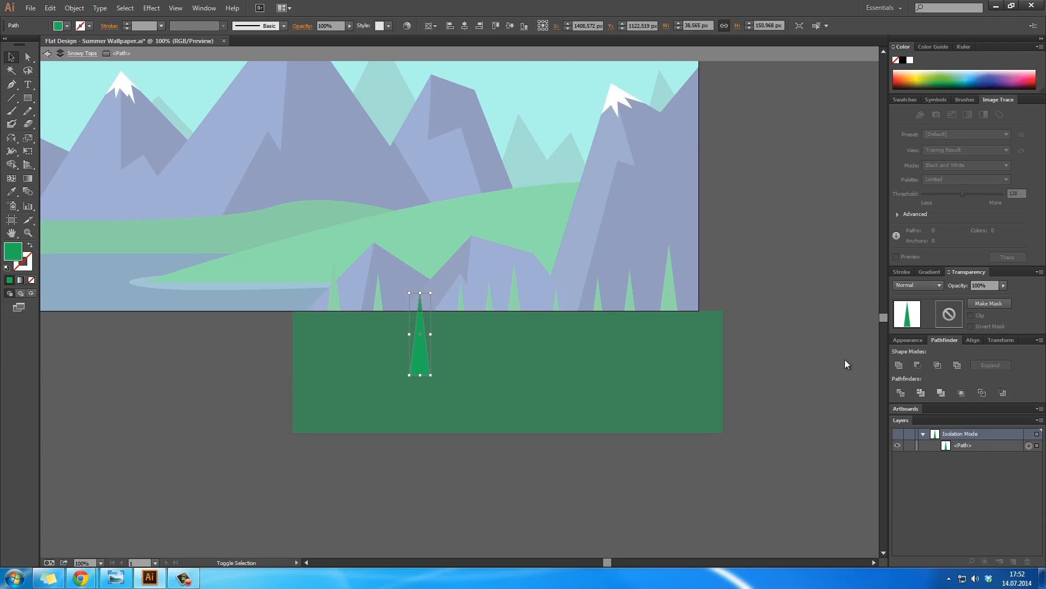
left_click(47, 54)
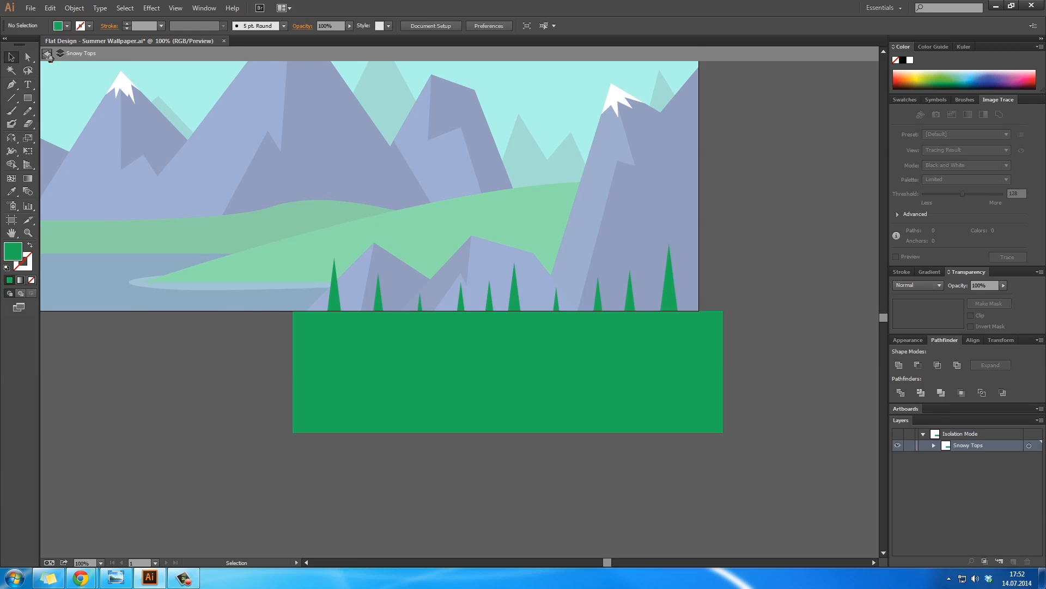
left_click(47, 54)
left_click(390, 374)
left_click(384, 309, "shift")
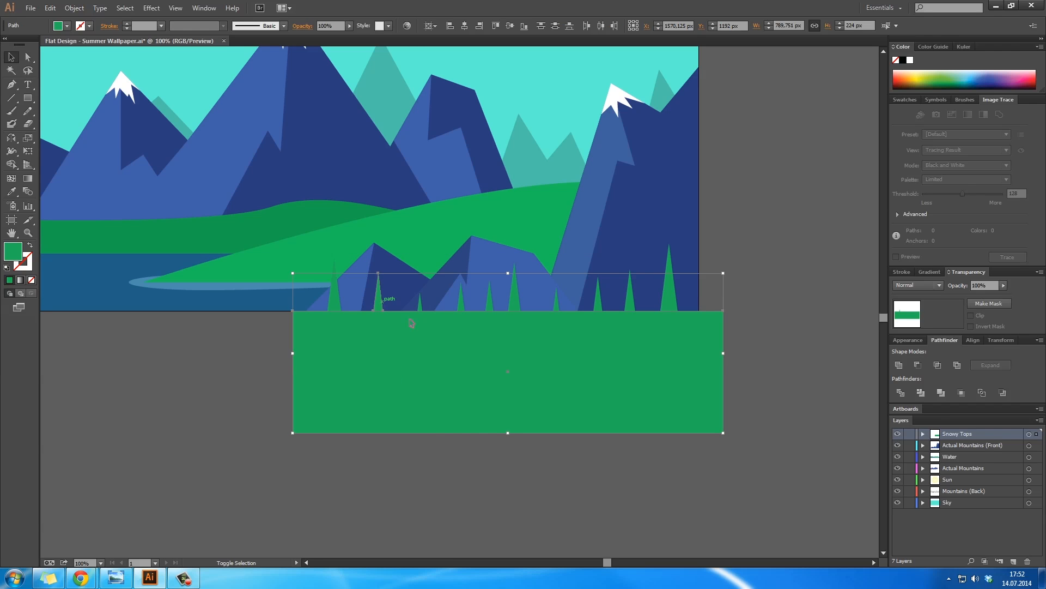
left_click(917, 365)
key("ctrl+z")
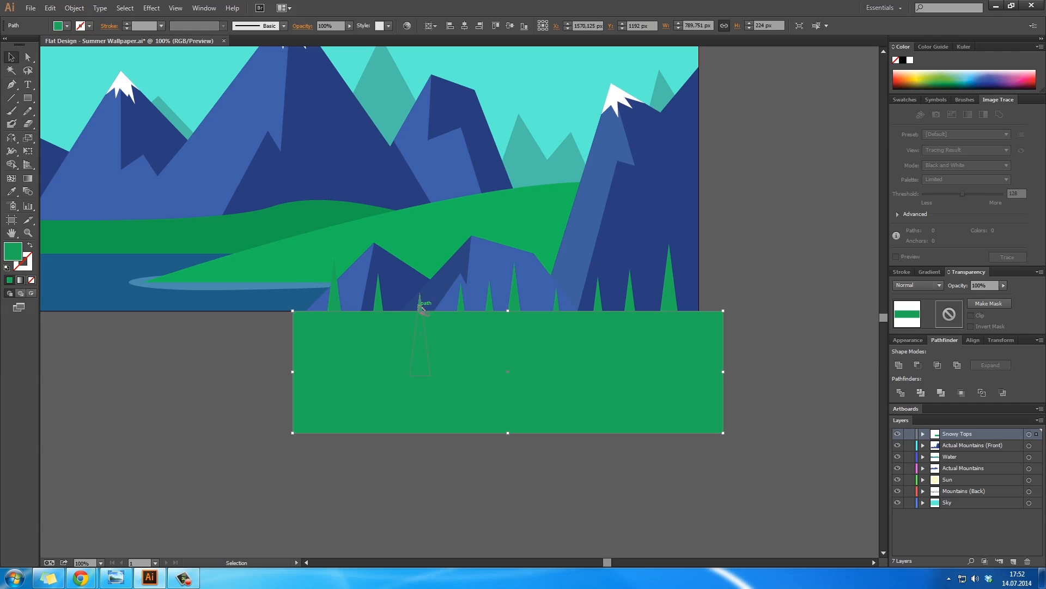
Trim the five middle trees one by one with Minus Front, pasting the rectangle back in front after each cut
left_click(421, 308, "shift")
left_click(915, 366)
key("ctrl+f")
left_click(461, 301, "shift")
left_click(918, 366)
key("ctrl+f")
left_click(515, 297, "shift")
left_click(918, 366)
key("ctrl+f")
left_click(494, 322, "shift")
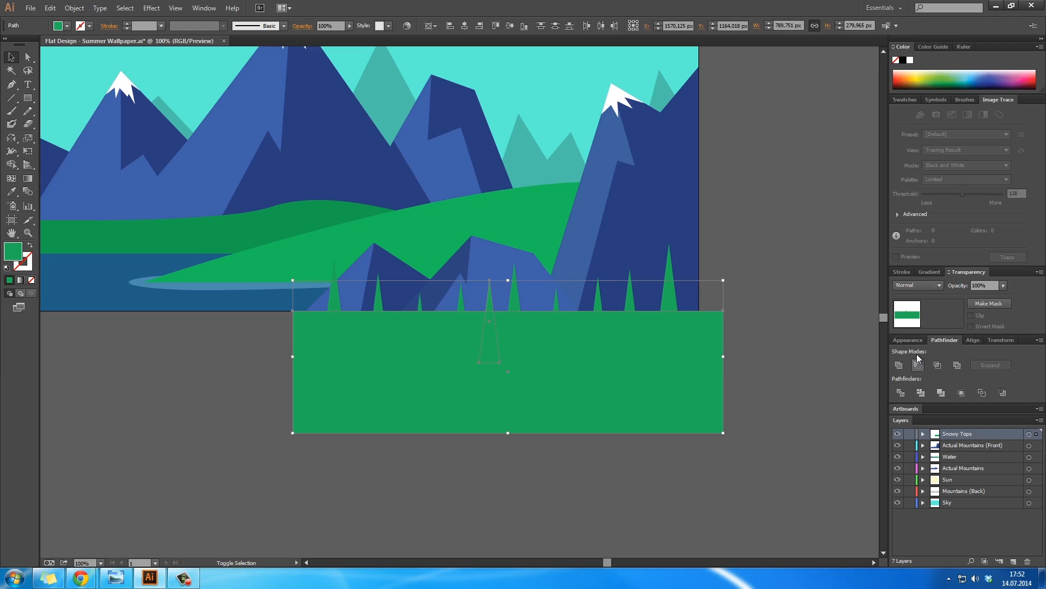
left_click(918, 366)
key("ctrl+f")
left_click(556, 300, "shift")
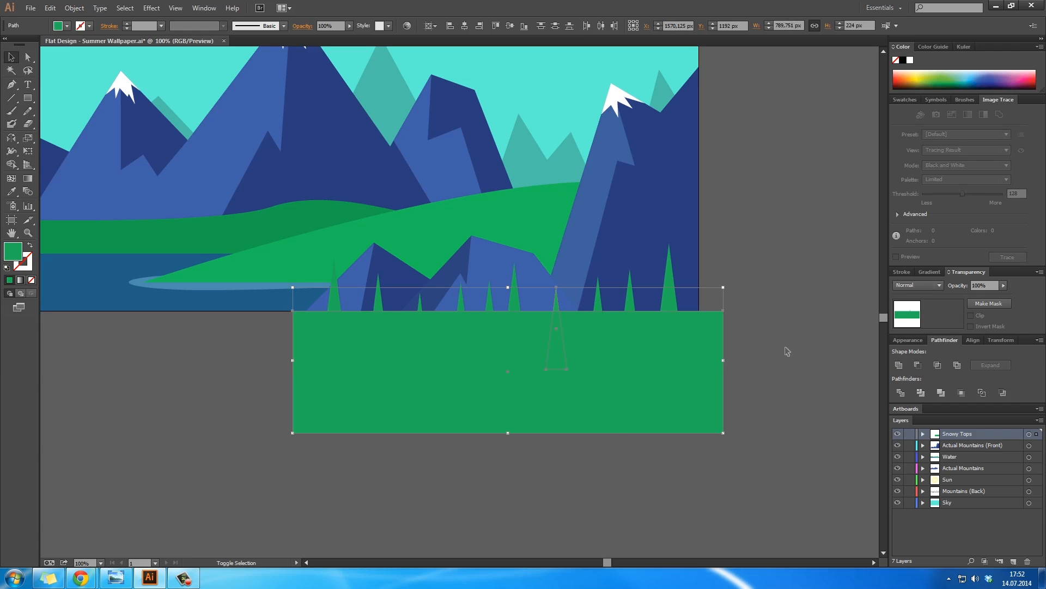
left_click(917, 366)
key("ctrl+f")
Trim the remaining trees at the right end of the row with Minus Front, using up the rectangle on the last one, and deselect
left_click(659, 308, "shift")
left_click(658, 308, "shift")
left_click(668, 289, "shift")
left_click(918, 366)
key("ctrl+f")
left_click(666, 297, "shift")
left_click(918, 365)
left_click(743, 310)
key("z")
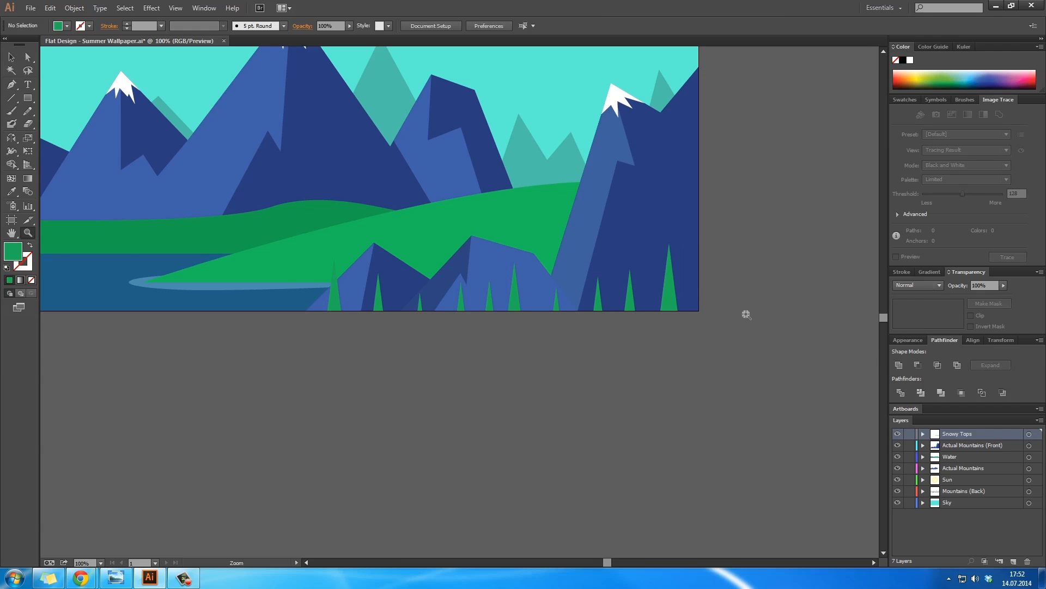
left_click(554, 261, "alt")
left_click(554, 261, "alt")
left_click_drag(445, 295, 648, 305)
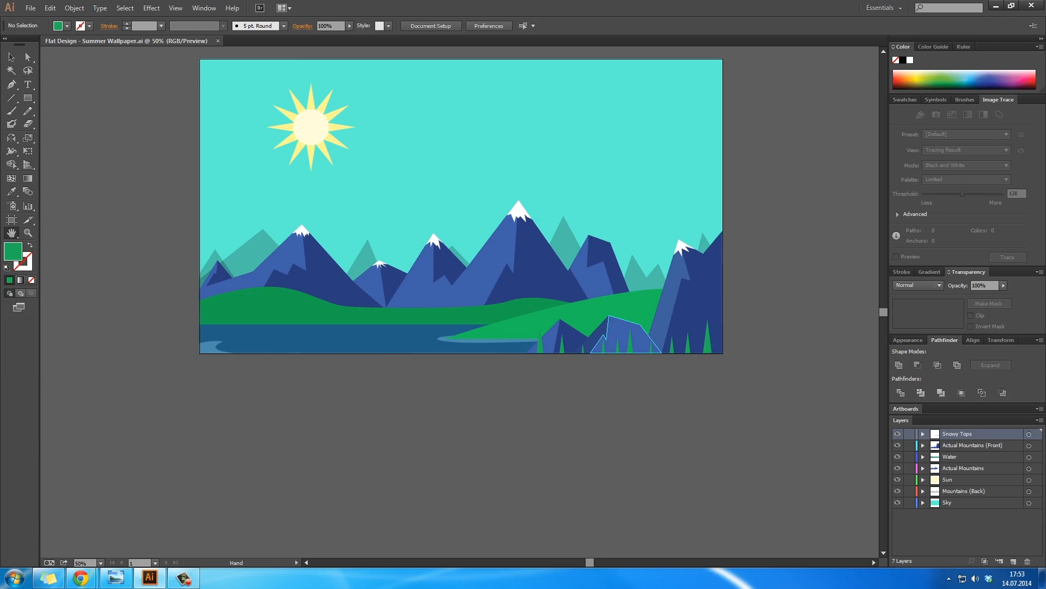
key("alt+Tab")
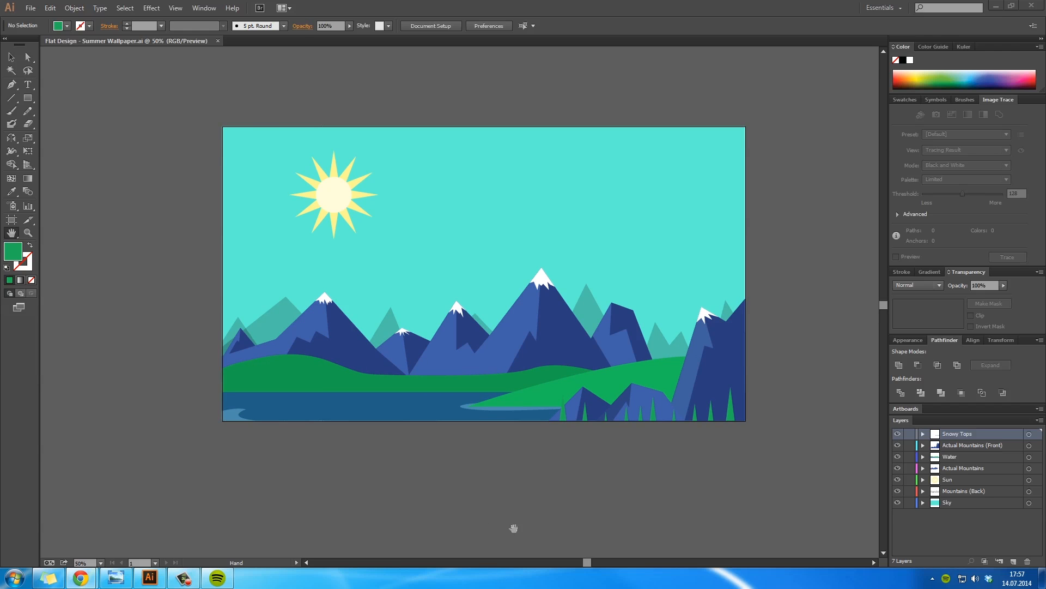
key("alt+Tab")
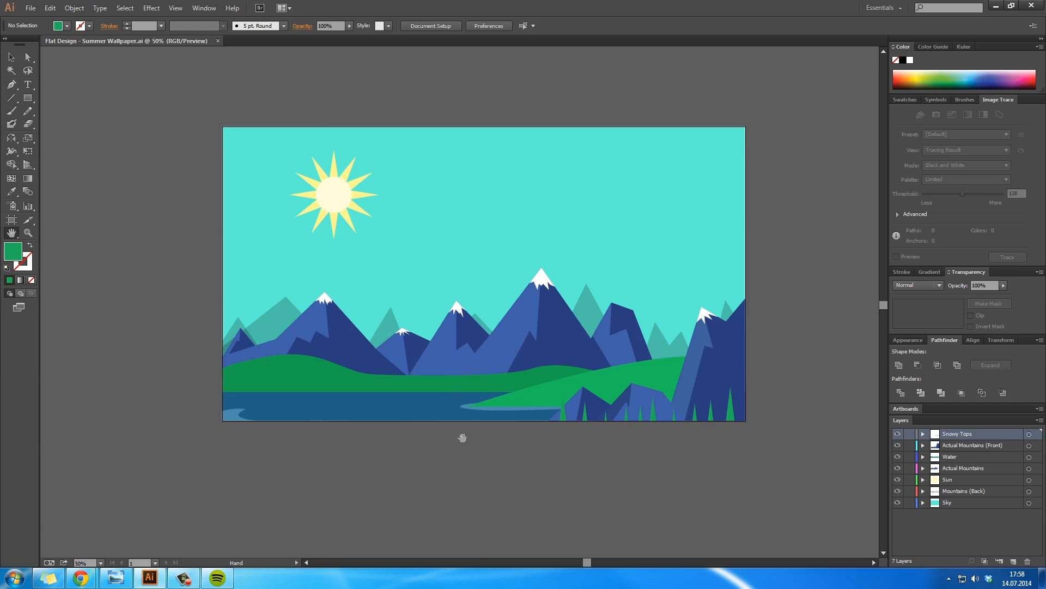
Set the fill colour to white
left_click(420, 352)
left_click(442, 318)
left_click_drag(507, 313, 458, 338)
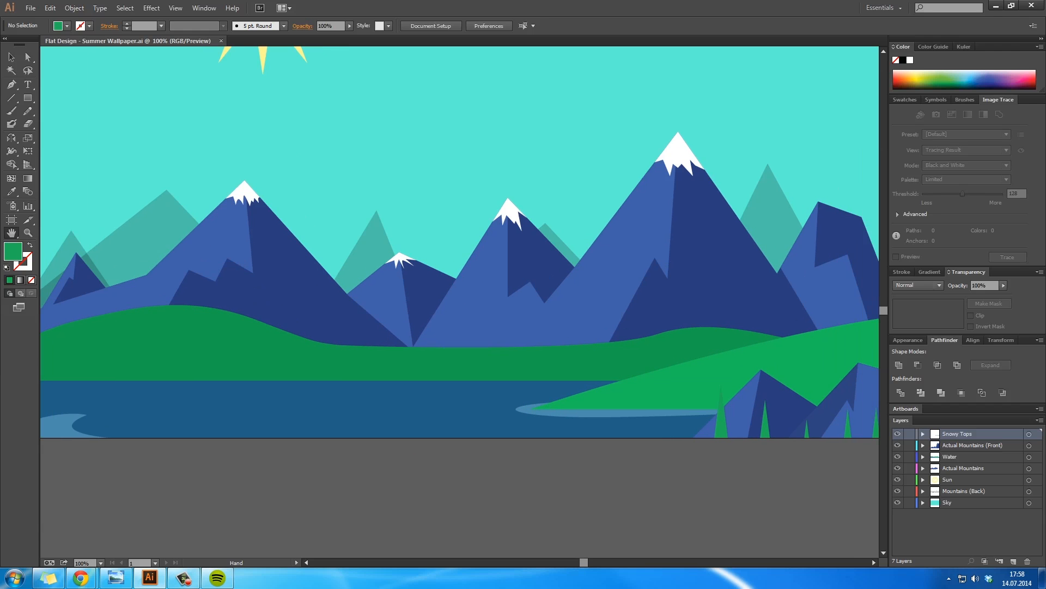
left_click(491, 338)
left_click_drag(520, 325, 608, 311)
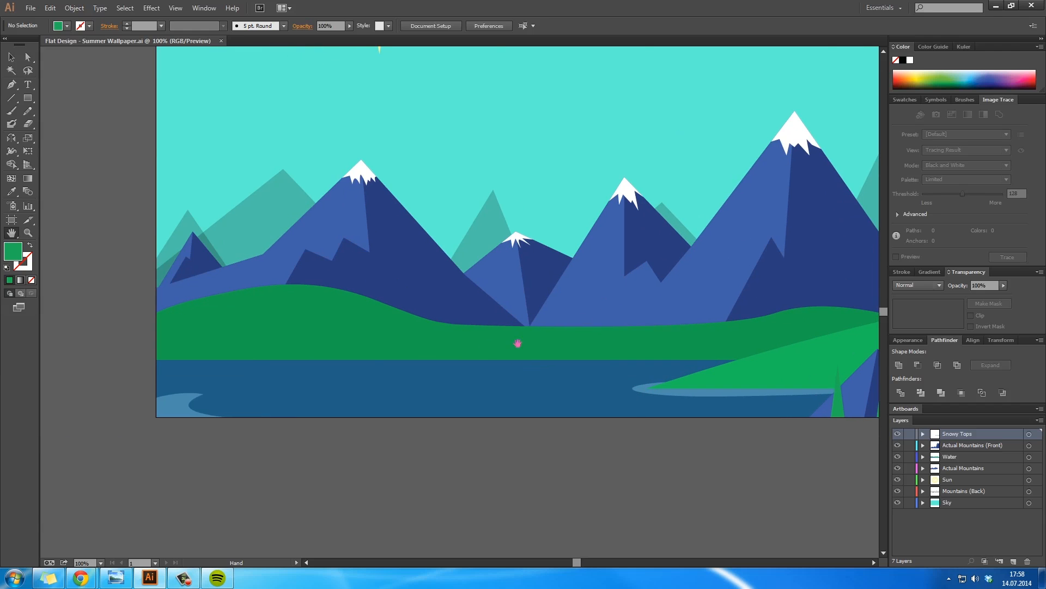
left_click(371, 365)
left_click(425, 336)
left_click_drag(505, 313, 366, 340)
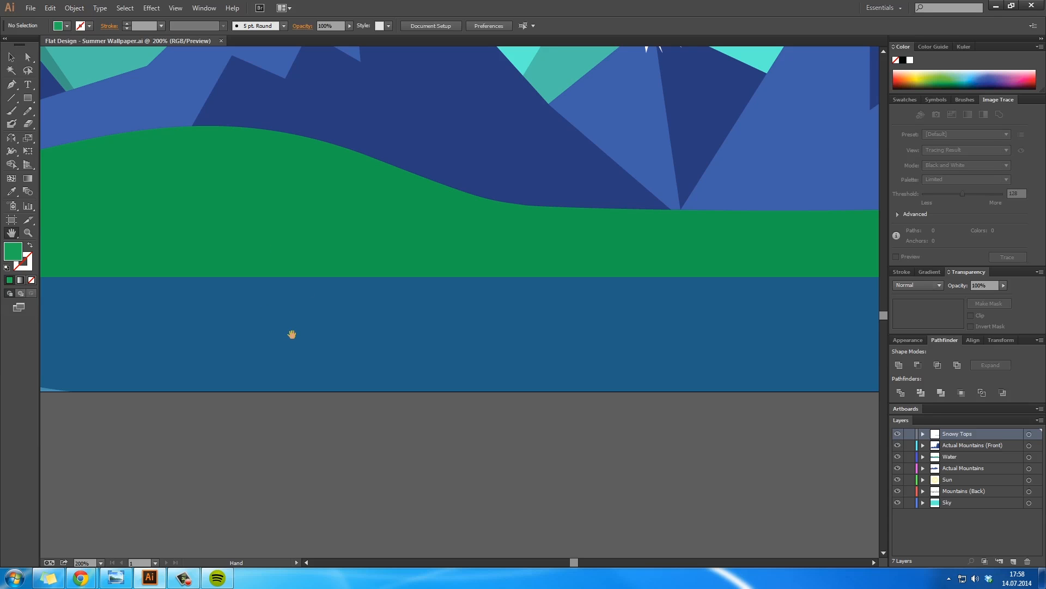
double_click(19, 255)
left_click(482, 109)
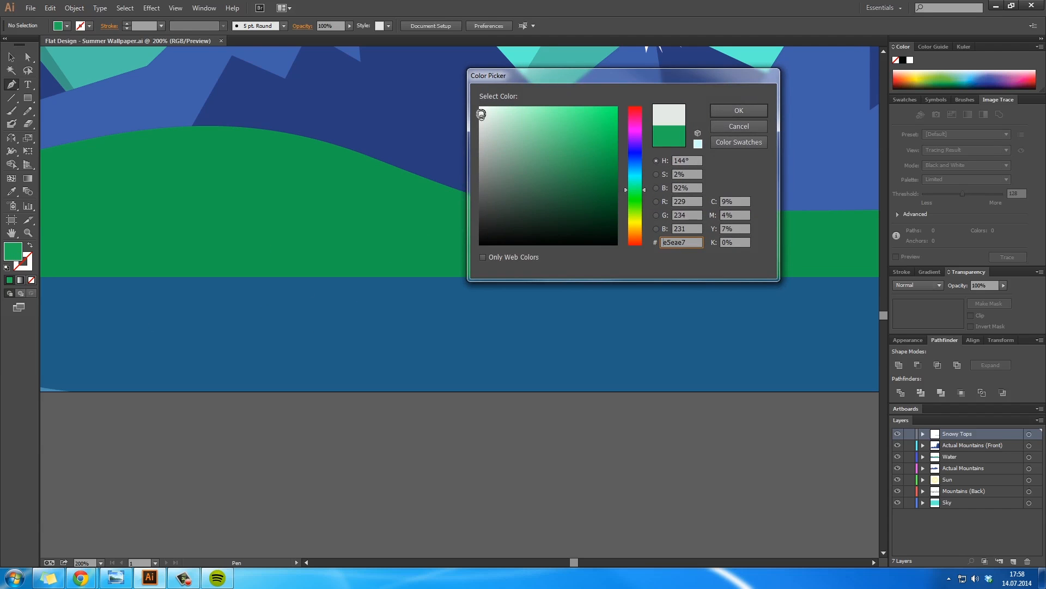
left_click(714, 111)
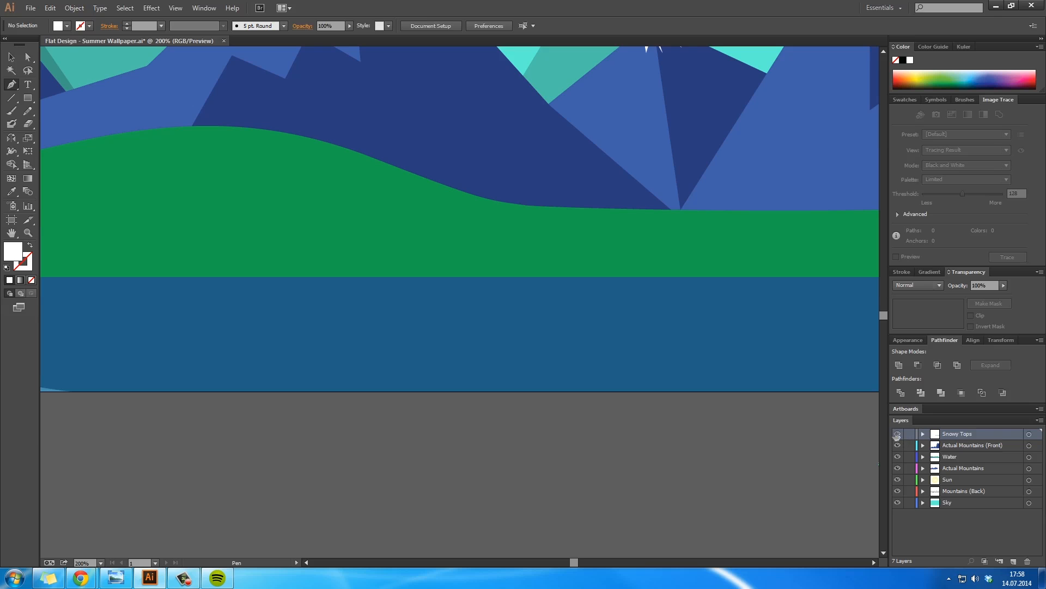
Identify the layer that holds the lake and make the Water layer active
left_click(897, 434)
left_click(897, 456)
left_click(897, 457)
left_click(955, 456)
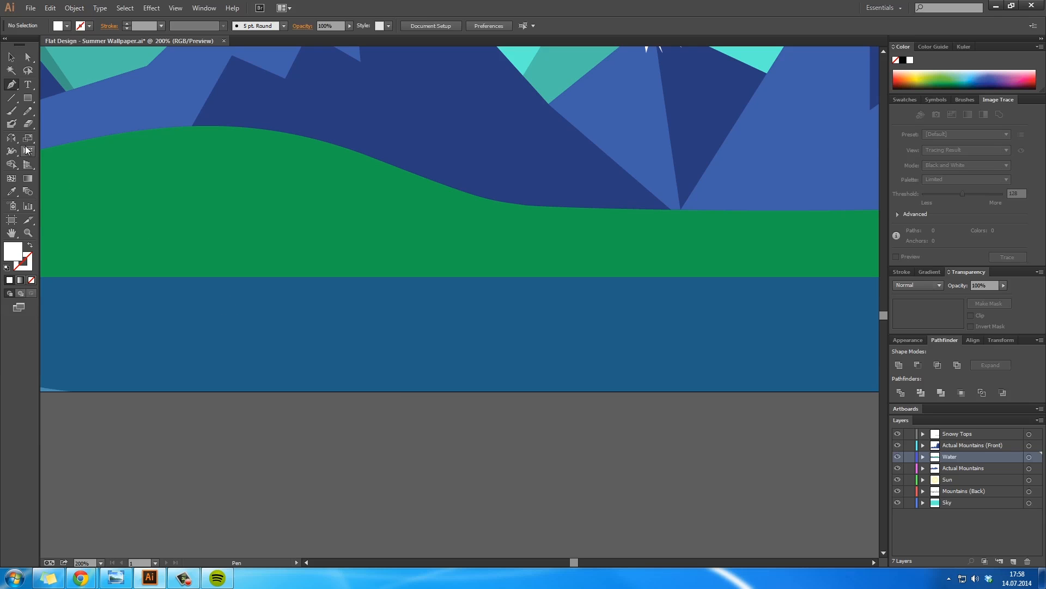
Draw a small white circle on the water and stretch its right anchor outward into an egg shape about 47 px wide
left_click_drag(27, 104, 60, 123)
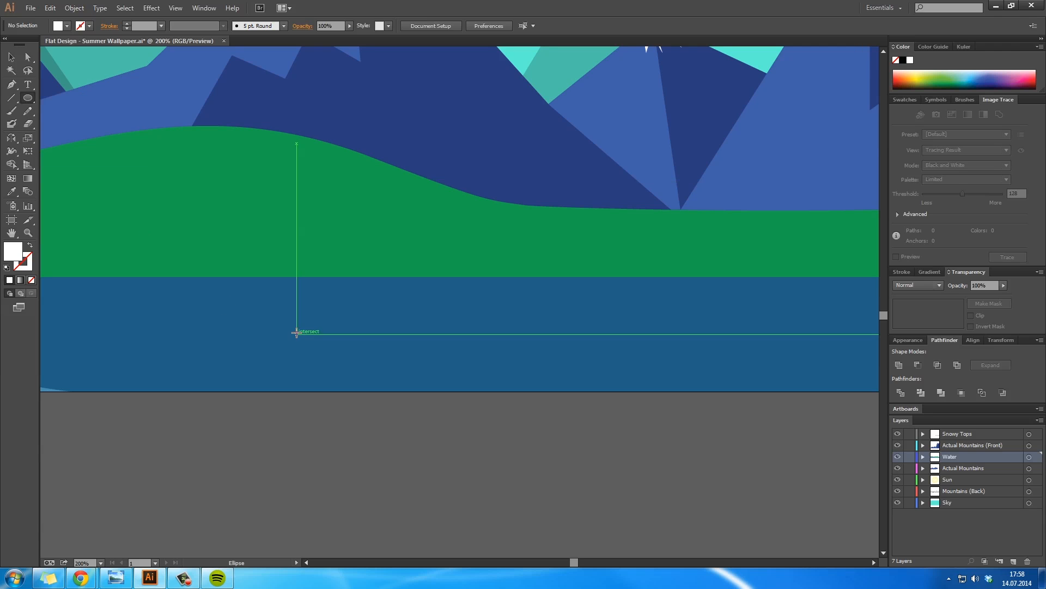
left_click_drag(315, 342, 330, 354)
key("z")
left_click(330, 340)
left_click(426, 302)
left_click(426, 301)
left_click(532, 310)
key("a")
left_click_drag(451, 317, 520, 317)
left_click(477, 527)
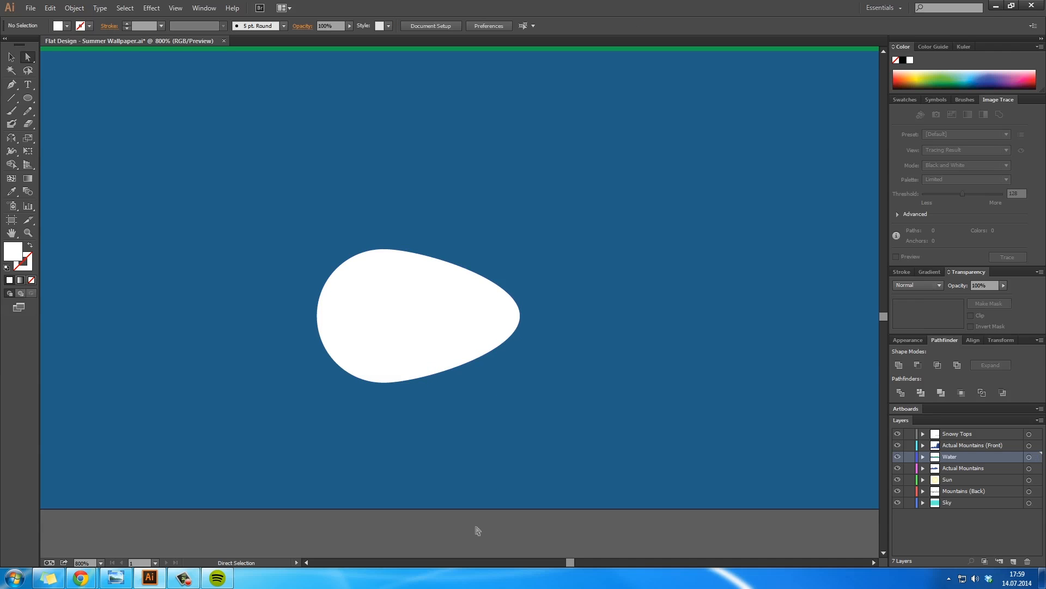
Cut away the upper half of the egg shape with a rectangle and Minus Front, and reposition the remaining half
left_click_drag(29, 102, 66, 99)
left_click_drag(228, 179, 586, 315)
key("v")
left_click(448, 342, "shift")
left_click(917, 366)
left_click_drag(436, 367, 364, 312)
Duplicate the half-egg shape horizontally to build a row of four scallops
left_click(401, 486)
left_click_drag(319, 284, 852, 284)
left_click(382, 277, "shift")
Shift the third and fourth scallops horizontally so all four touch end to end
left_click(703, 309)
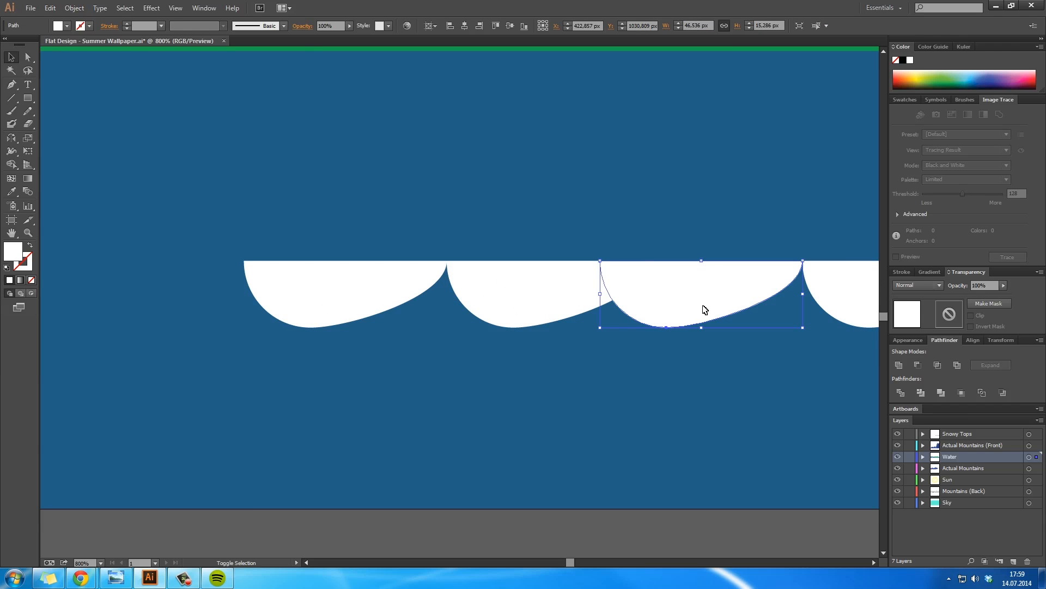
key("shift+Right")
key("shift+Right")
key("shift+Right")
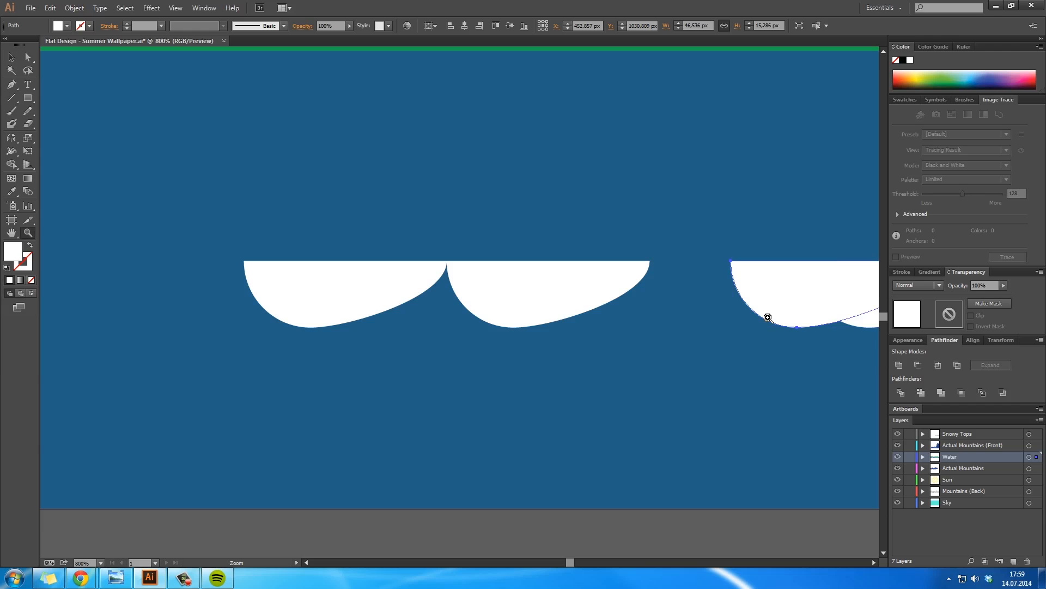
left_click(768, 317, "ctrl+alt")
left_click_drag(691, 329, 703, 342)
key("shift+Left")
key("shift+Left")
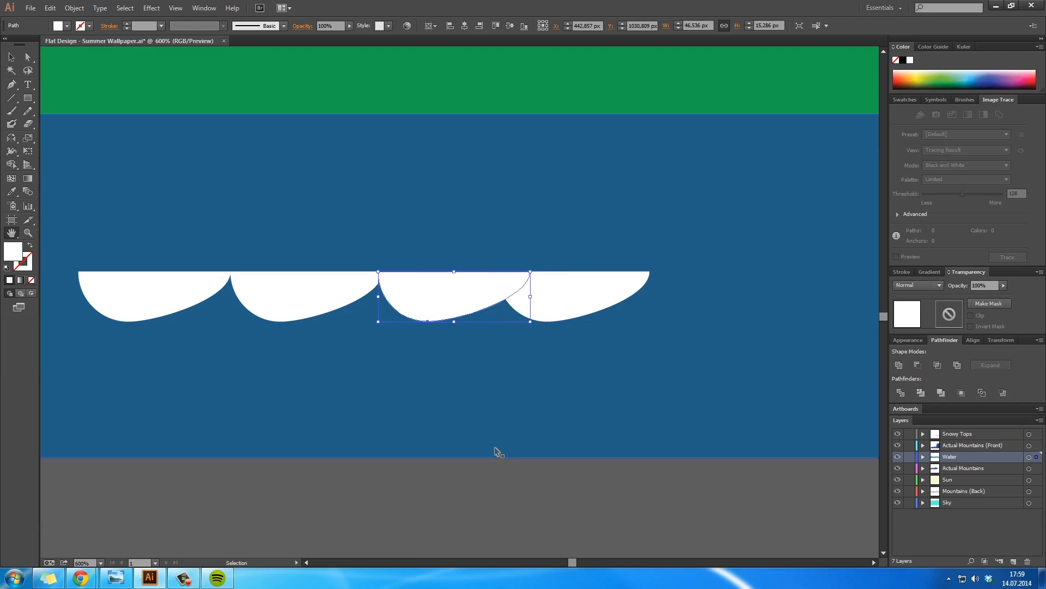
key("shift+Left")
key("shift+Left")
key("v")
left_click(544, 303, "shift")
mouse_move(420, 296)
left_mouse_down()
mouse_move(495, 297)
mouse_move(436, 292)
left_mouse_up()
Group the four scallops and scale the group down to about 86 px wide and 7 px high
key("z")
key("ctrl+shift+a")
key("ctrl+minus")
key("ctrl+minus")
left_click_drag(444, 241, 596, 327)
key("v")
left_click(529, 322)
left_click(619, 322, "shift")
left_click(670, 323, "shift")
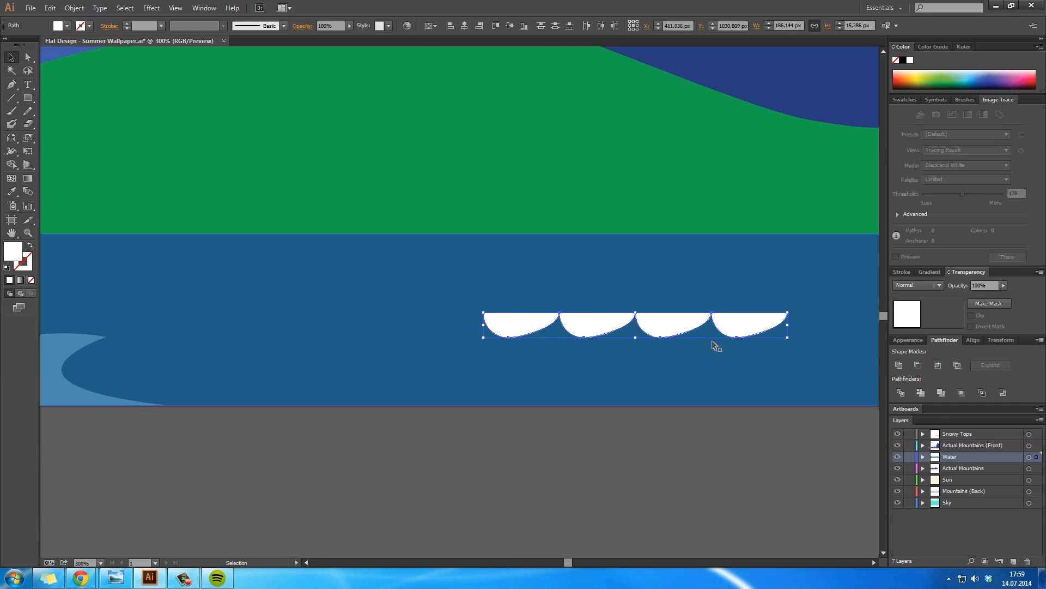
key("ctrl+g")
left_click_drag(788, 339, 625, 325)
Set the wave group's blend mode to Soft Light with 75% opacity
left_click(930, 286)
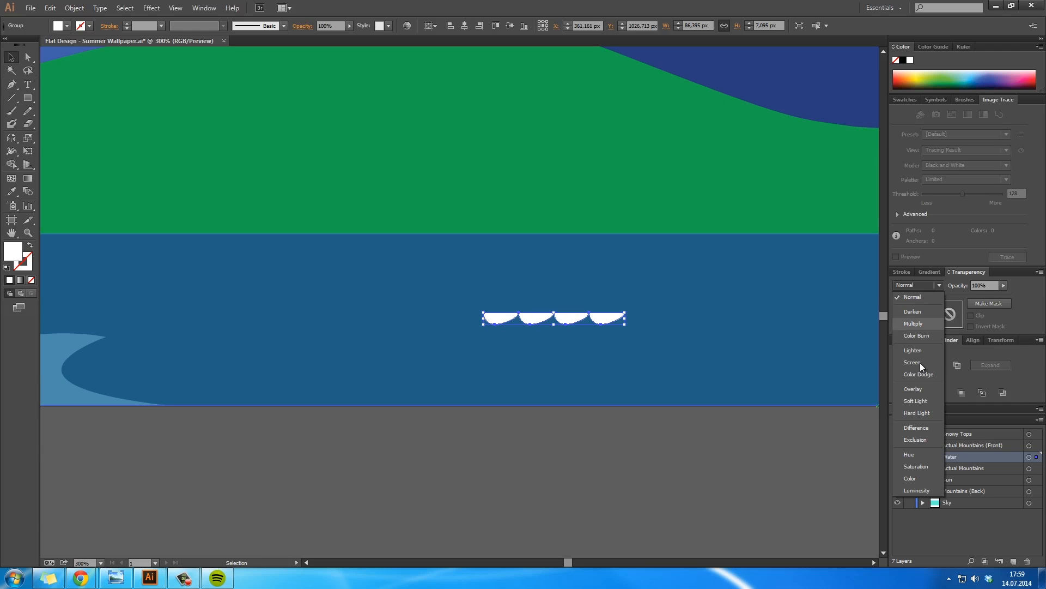
left_click(922, 404)
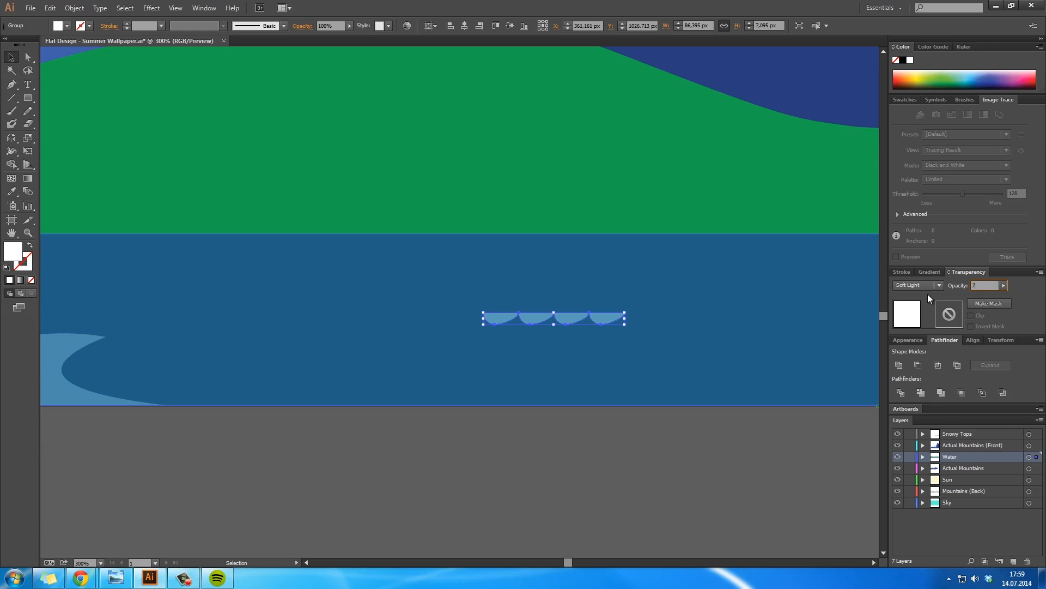
left_click(548, 467)
Place a copy of the wave group farther right and slightly higher on the water
key("z")
left_click(472, 333, "alt")
left_click(472, 333, "alt")
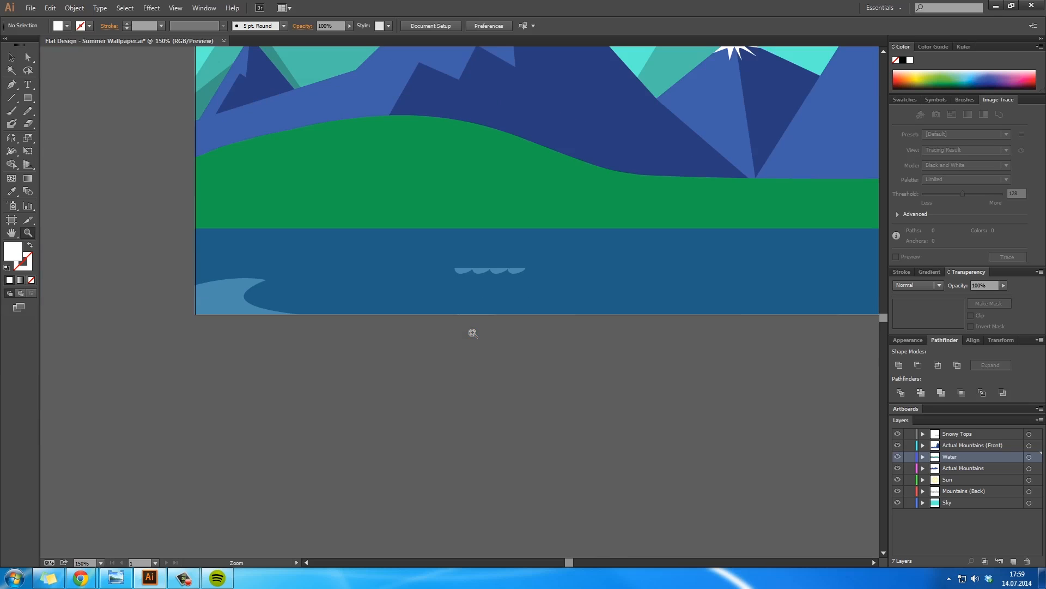
key("space")
left_click_drag(509, 256, 390, 271)
left_click(399, 288)
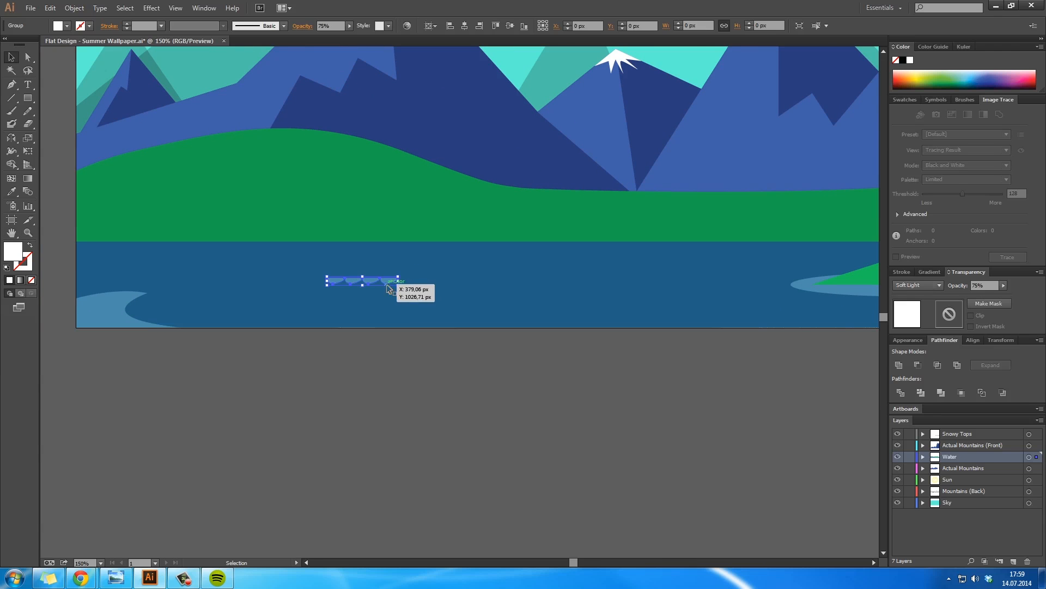
left_click_drag(397, 282, 552, 265, "alt")
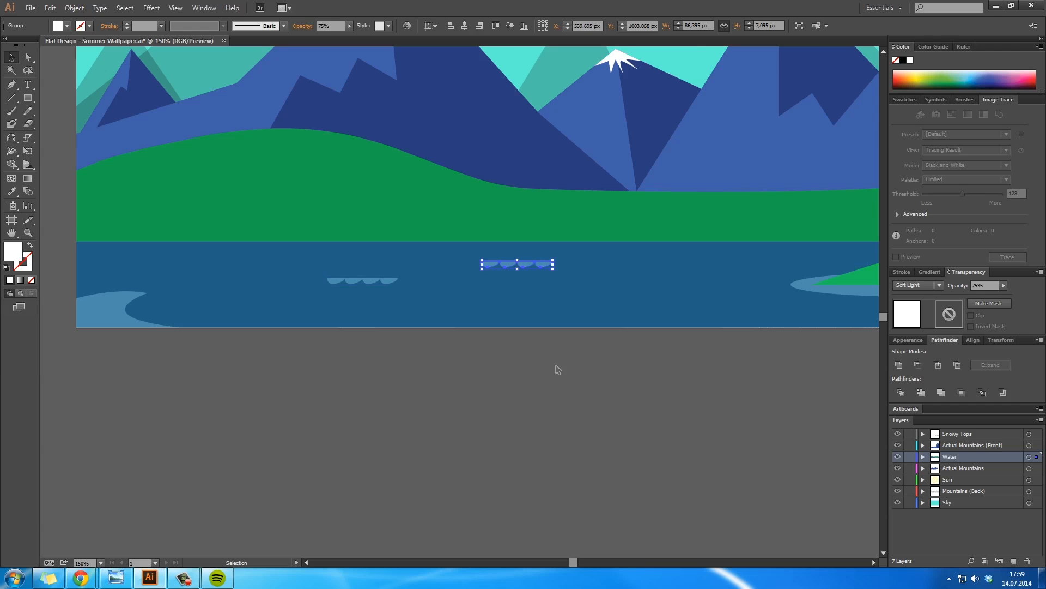
Delete the rightmost scallop of the copied wave group, leaving three scallops
left_click(556, 367)
key("z")
left_click(511, 268)
left_click(459, 315)
left_click(459, 315)
left_click(501, 219)
key("a")
left_click(529, 343)
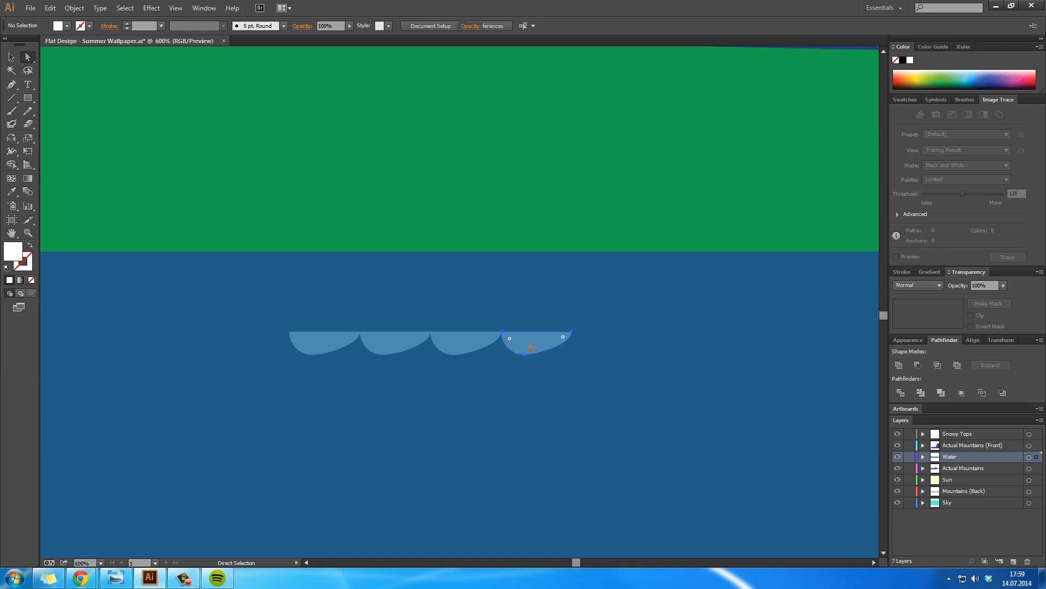
left_click(537, 455)
Save the document
key("z")
left_click(362, 346, "alt")
left_click(364, 347, "alt")
left_click(365, 348, "alt")
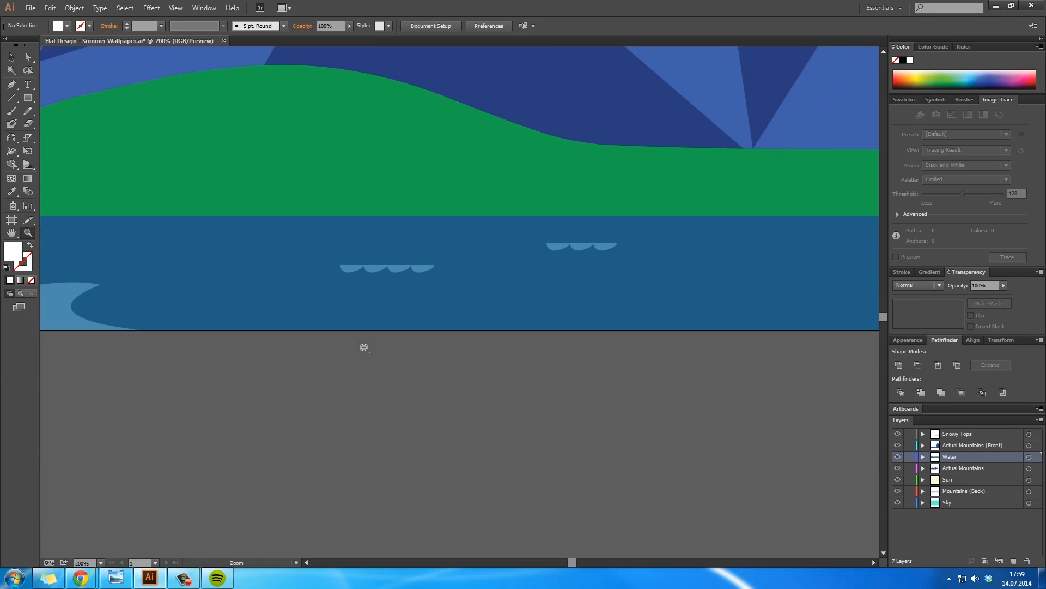
left_click(365, 348, "alt")
left_click(365, 348, "alt")
left_click(365, 348, "alt")
key("h")
left_click_drag(584, 269, 427, 343)
key("v")
key("ctrl+s")
Recolour the small rectangle on the green hill with a lighter, more yellowish green
key("space")
left_click_drag(564, 281, 526, 349)
key("space")
left_click_drag(641, 325, 532, 357)
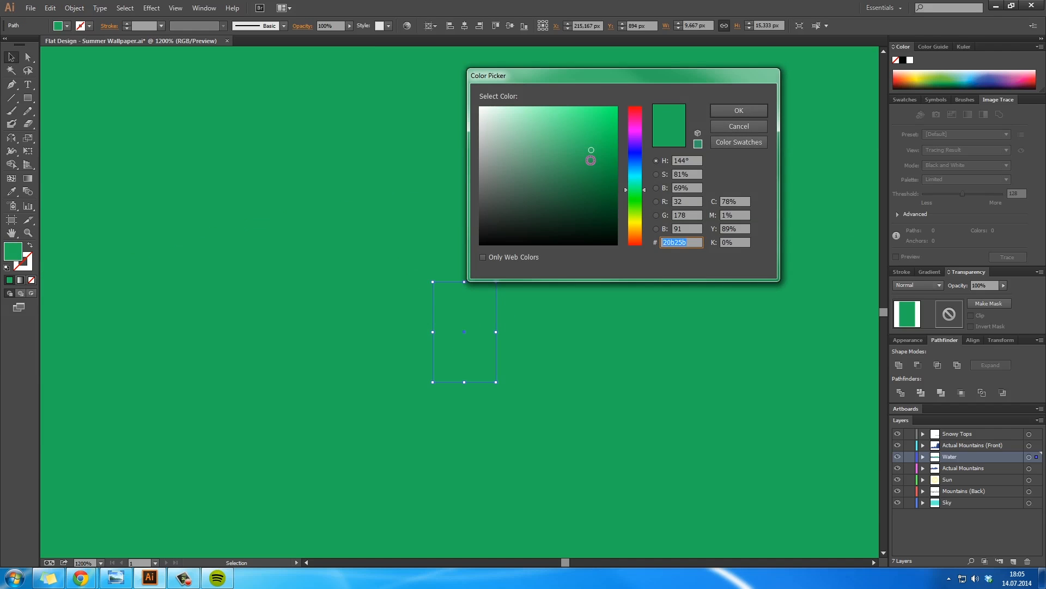
left_click(565, 133)
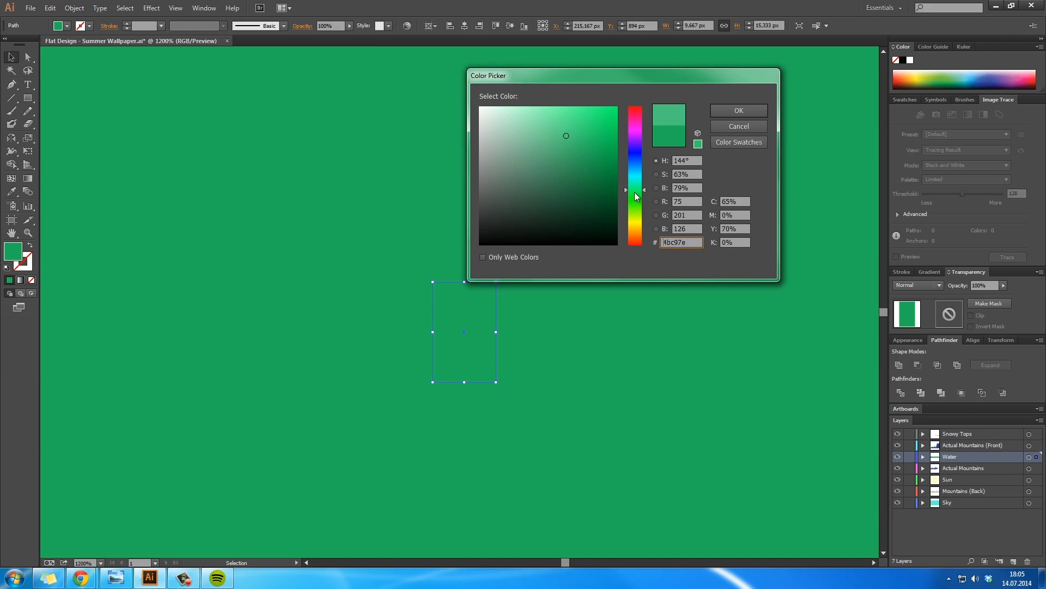
left_click(635, 197)
left_click(581, 124)
left_click(736, 113)
Turn the small rectangle into a pointed triangle by removing one upper corner and centring the other, and scale it down slightly
key("p")
left_click(433, 281)
key("a")
left_click_drag(495, 282, 463, 284)
key("v")
left_click_drag(495, 382, 489, 371)
Try a white fill on the triangle with Soft Light at 75% and Overlay, and return it to Normal at 100% opacity
double_click(13, 252)
left_click_drag(506, 131, 467, 108)
left_click(738, 111)
left_click(918, 285)
left_click(922, 401)
type("75")
left_click(918, 285)
left_click(924, 388)
left_click(918, 285)
left_click(917, 297)
left_click(1003, 285)
left_click_drag(996, 295, 1008, 295)
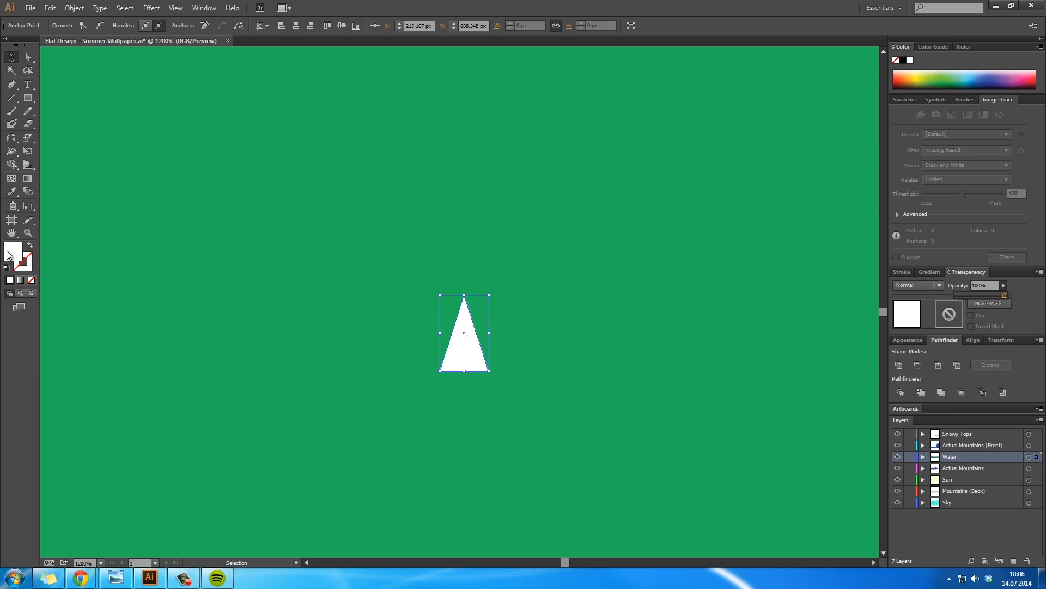
Fill the triangle with a light green that stands out from the hill
double_click(12, 251)
left_click_drag(584, 150, 598, 148)
left_click(739, 110)
scroll(516, 343, "down", 4)
left_click(464, 548)
left_click(354, 234)
double_click(13, 251)
left_click(572, 135)
left_click(740, 111)
Reposition the triangle on the hill and narrow its base to about 5.5 px by moving the lower corners inward
left_click(395, 550)
left_click_drag(387, 336, 449, 262)
scroll(449, 262, "up", 4)
key("a")
left_click(510, 358)
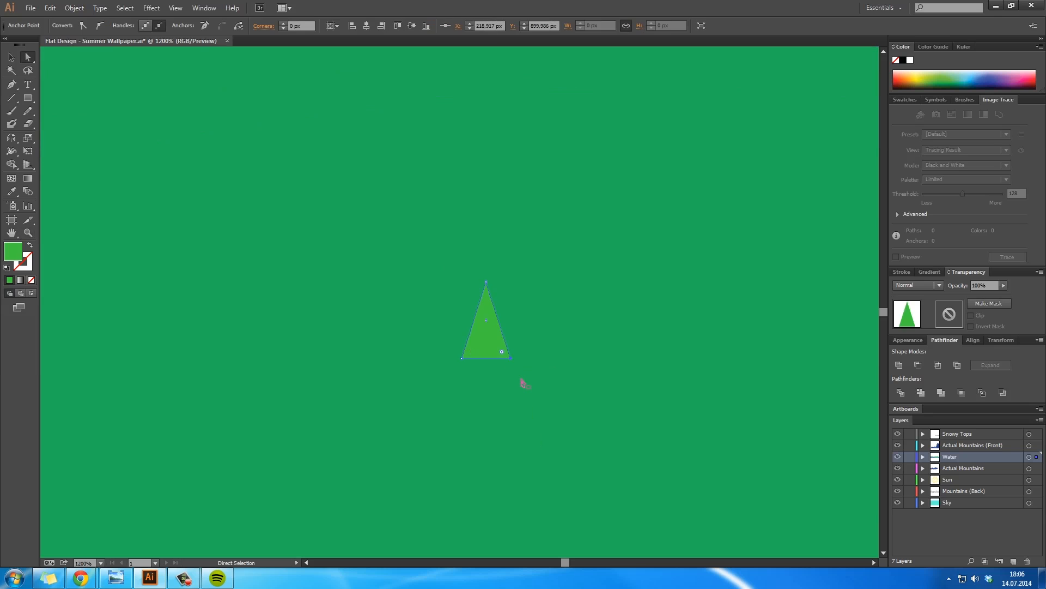
left_click(507, 331)
Scatter copies of the light green triangle across the hill
left_click_drag(462, 358, 122, 146)
key("v")
left_click_drag(122, 146, 768, 134)
left_click_drag(768, 134, 647, 444)
left_click_drag(647, 444, 367, 346)
Fill the last copied triangle with dark green
double_click(12, 252)
left_click(578, 189)
left_click(740, 111)
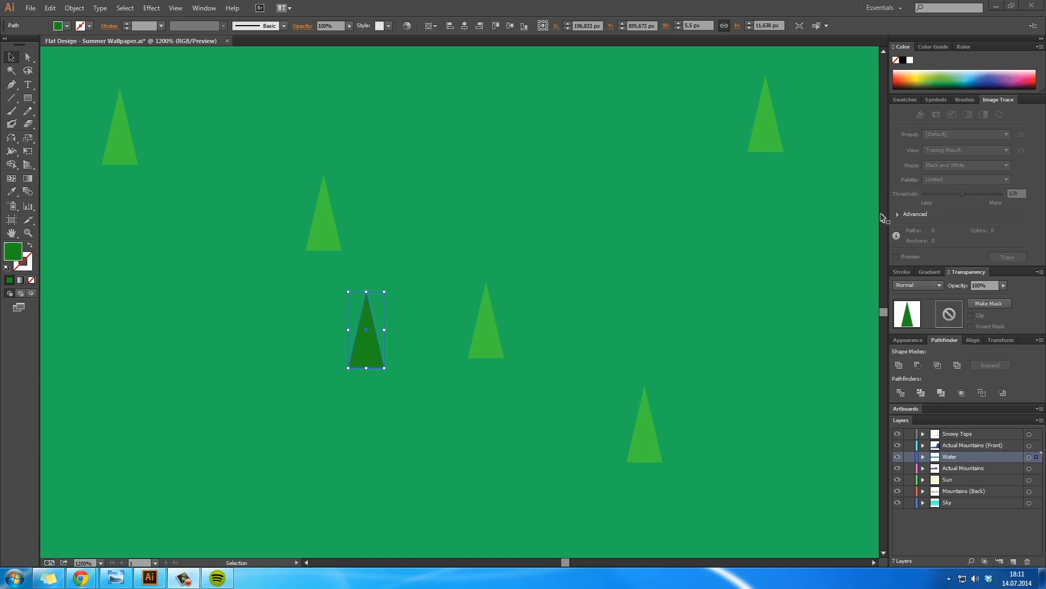
Scatter copies of the dark green triangle between the light green ones
left_click_drag(366, 366, 356, 397)
left_click_drag(355, 398, 659, 227)
left_click_drag(659, 227, 109, 297)
left_click_drag(109, 297, 100, 504)
Select eight of the light and dark green trees, copy and paste them, and place the copies beside the originals on the hill
left_click(229, 436)
left_click(400, 383, "ctrl+alt")
left_click(400, 384, "ctrl+alt")
left_click_drag(528, 250, 369, 359)
left_click(424, 255)
left_click(392, 265, "shift")
left_click(328, 291, "shift")
left_click(330, 239, "shift")
left_click(384, 227, "shift")
left_click(333, 206, "shift")
left_click(422, 204, "shift")
left_click(467, 221, "shift")
key("ctrl+c")
key("ctrl+v")
left_click_drag(467, 259, 535, 225)
left_click(521, 333)
left_click(465, 284, "ctrl")
left_click(465, 284, "ctrl")
left_click_drag(522, 266, 526, 241)
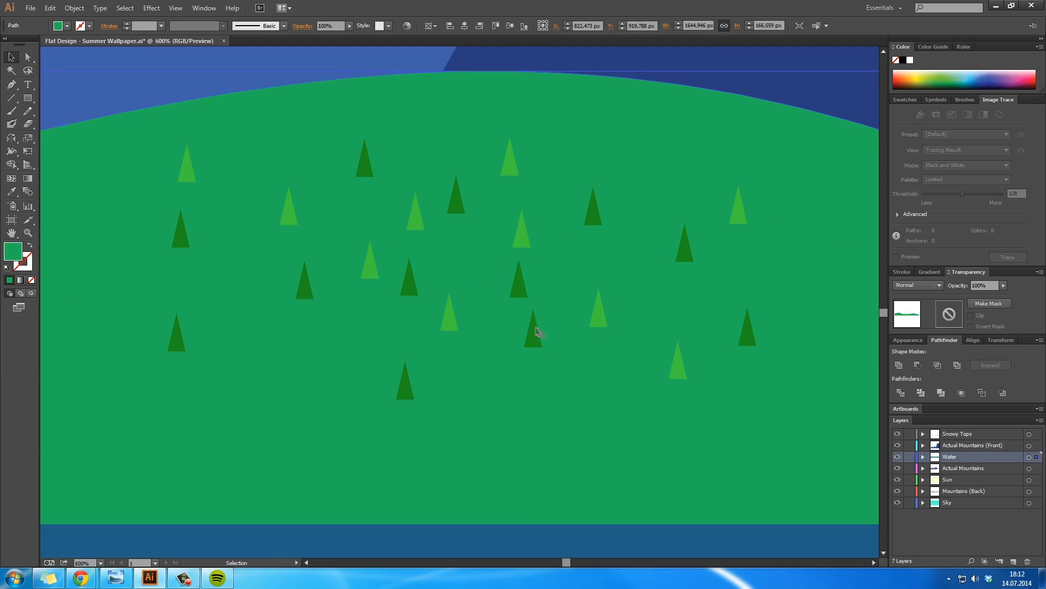
Nudge several light and dark green trees on the hill into a more irregular scatter
left_click_drag(534, 333, 548, 365)
left_click_drag(371, 269, 367, 258)
left_click_drag(305, 288, 299, 307)
left_click_drag(367, 259, 356, 259)
left_click(355, 340)
left_click_drag(450, 320, 450, 333)
left_click(477, 278)
left_click_drag(459, 206, 523, 234)
Select the light and dark green trees on the hill and place a copy of them on the lighter green hill
key("ctrl+minus")
key("ctrl+minus")
key("ctrl+minus")
key("ctrl+minus")
key("ctrl+plus")
key("ctrl+plus")
key("ctrl+plus")
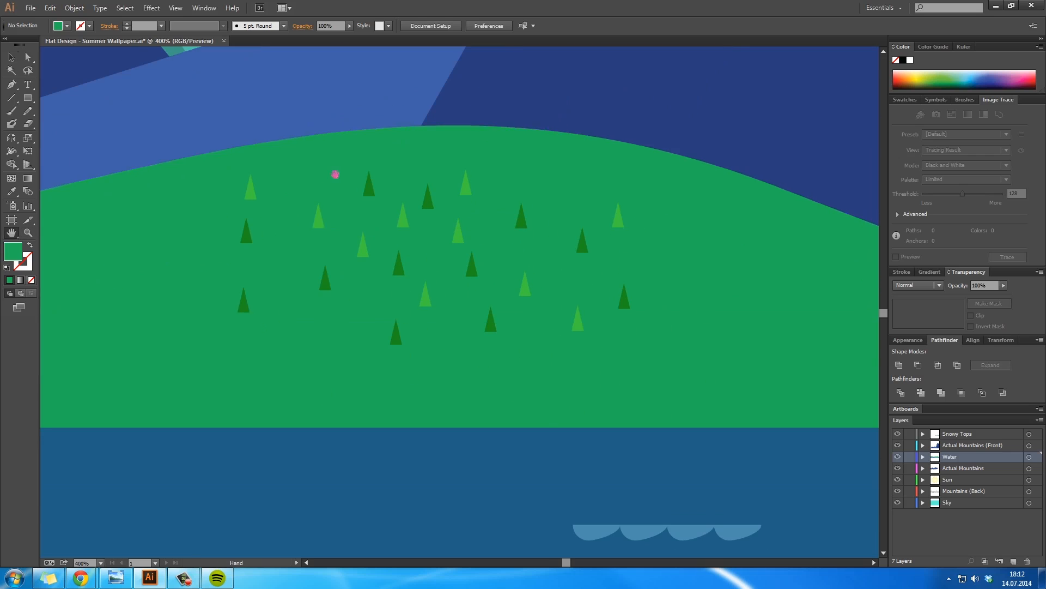
left_click(245, 298)
left_click(318, 218, "shift")
left_click(363, 245, "shift")
left_click_drag(429, 203, 511, 306)
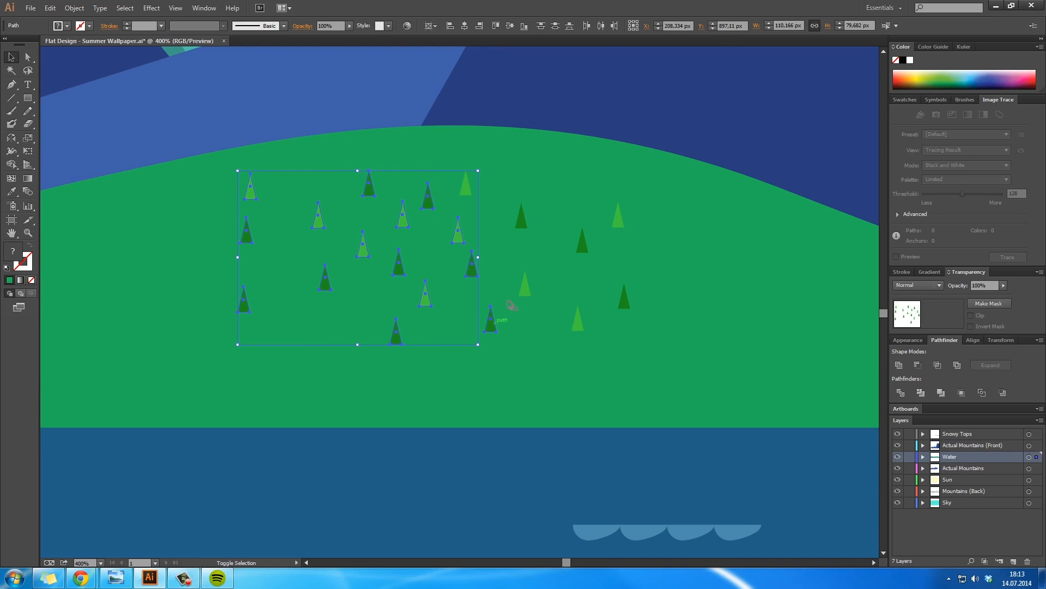
left_click(625, 303, "shift")
key("ctrl+minus")
key("ctrl+minus")
key("ctrl+minus")
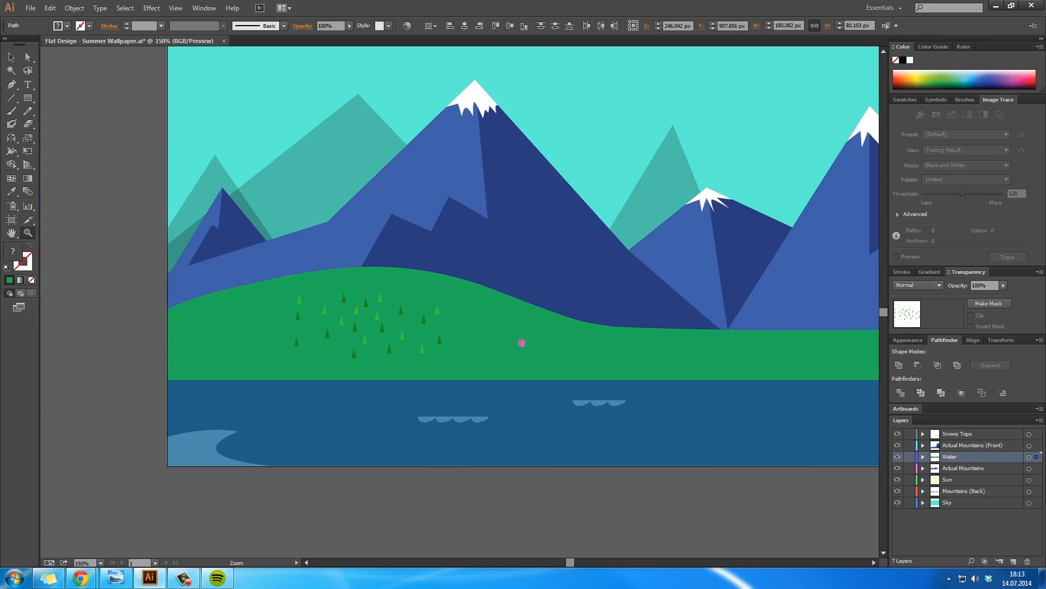
scroll(518, 354, "down", 2)
left_click_drag(518, 366, 419, 299)
key("ctrl+minus")
left_click_drag(199, 269, 706, 308)
Rearrange the copied trees to follow the slope of the lighter green hill and deselect everything
key("ctrl+plus")
key("ctrl+plus")
key("ctrl+plus")
key("ctrl+plus")
key("v")
left_click_drag(327, 269, 369, 311)
left_click(544, 268, "shift")
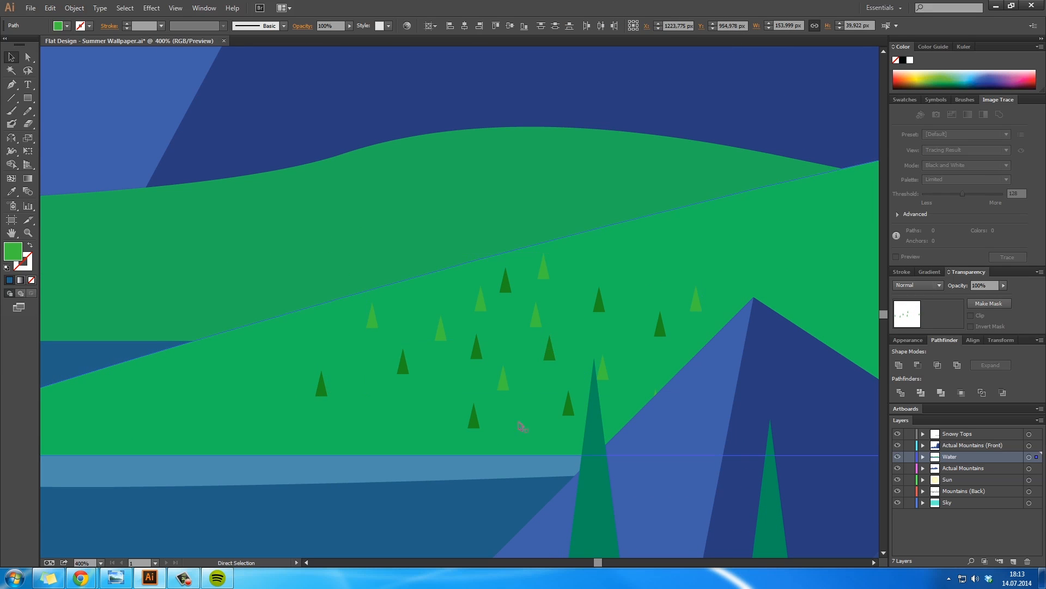
double_click(13, 251)
key("ctrl+shift+a")
Save the wallpaper document with the trees on both hills
left_click(490, 311, "alt")
left_click(467, 311, "alt")
left_click(467, 311, "alt")
left_click(466, 311, "alt")
left_click_drag(466, 311, 579, 313)
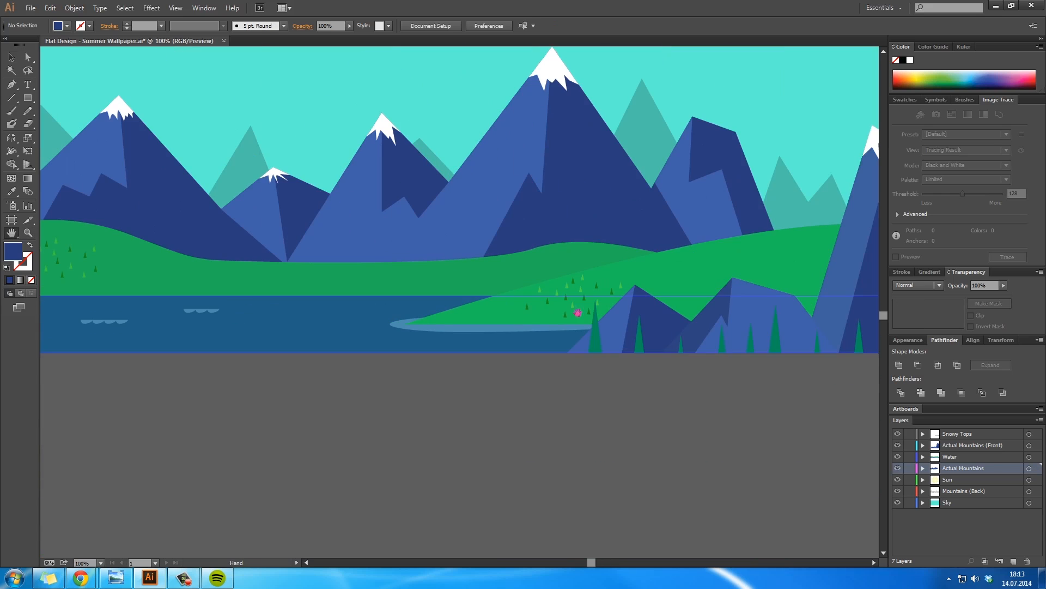
left_click(411, 376, "ctrl+alt")
left_click(411, 376, "ctrl+alt")
left_click_drag(597, 266, 486, 492)
key("ctrl+s")
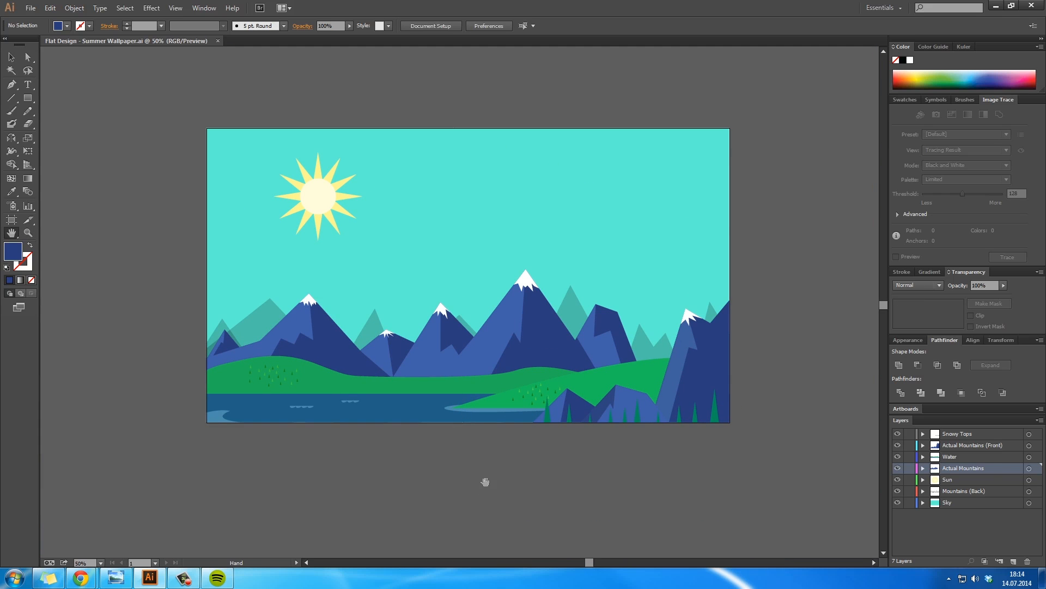
Lock all existing layers and create a layer named Clouds above Snowy Tops
left_click(477, 386, "ctrl")
left_click_drag(443, 248, 440, 390)
left_click(973, 434)
left_click_drag(909, 434, 909, 503)
left_click(1014, 561)
double_click(951, 434)
type("Clouds")
key("Return")
Set the fill to white and draw the first cloud circle with the Ellipse tool in the open sky
left_click(910, 60)
key("l")
left_click(540, 185)
left_click(566, 310)
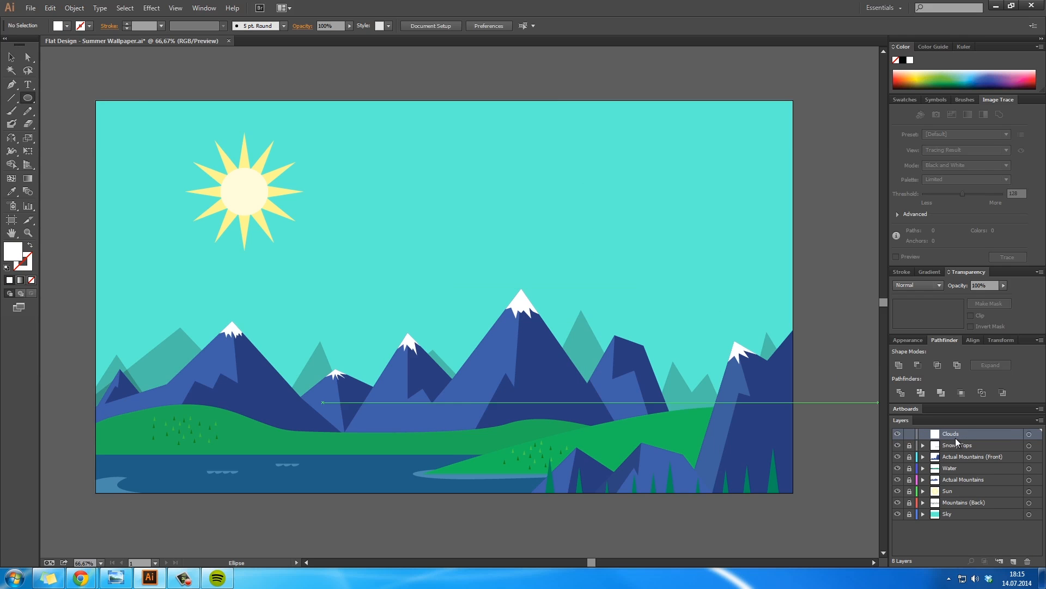
left_click_drag(535, 191, 572, 205)
key("v")
left_click(579, 201)
left_click(550, 199)
Build a cloud outline from five overlapping white circles, with the largest second and the smallest at the right end
key("z")
left_click(561, 178)
double_click(404, 296)
left_click_drag(613, 352, 436, 296)
key("v")
left_click_drag(464, 332, 453, 325)
left_click_drag(436, 287, 585, 298)
left_click_drag(500, 276, 502, 282)
left_click_drag(542, 326, 540, 320)
left_click_drag(512, 296, 502, 297)
left_click_drag(579, 301, 560, 303)
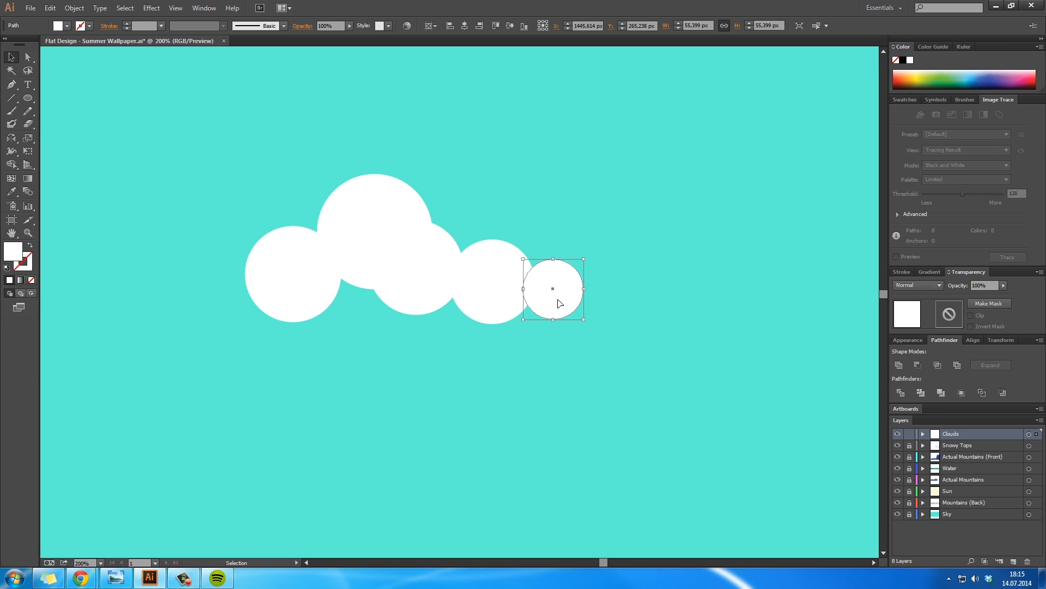
Spread the cloud's three right-hand circles farther apart so that they only slightly overlap in a descending row
left_click(575, 369)
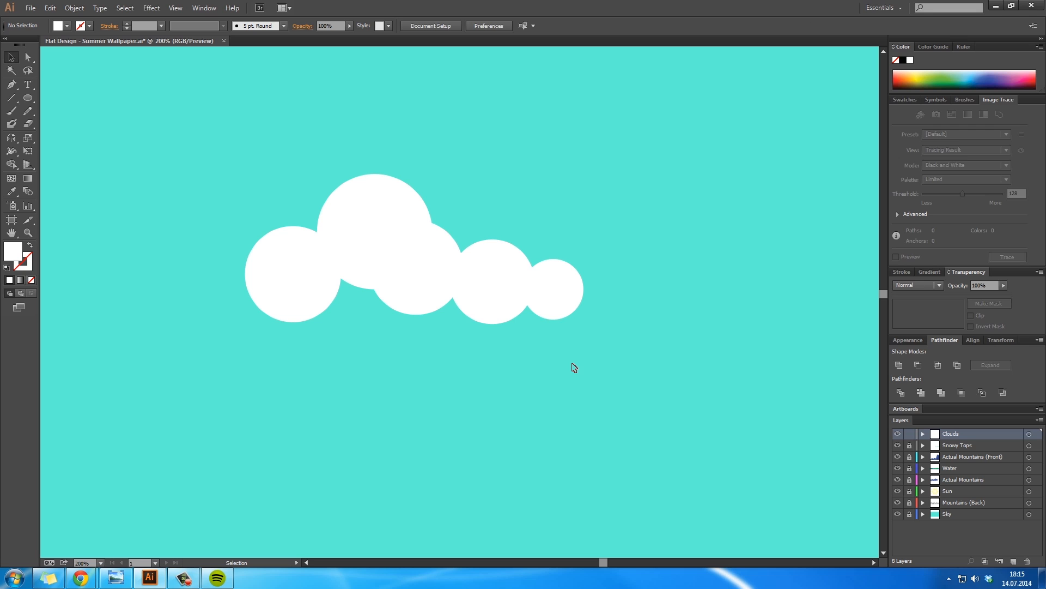
left_click_drag(448, 273, 458, 273)
left_click(452, 364)
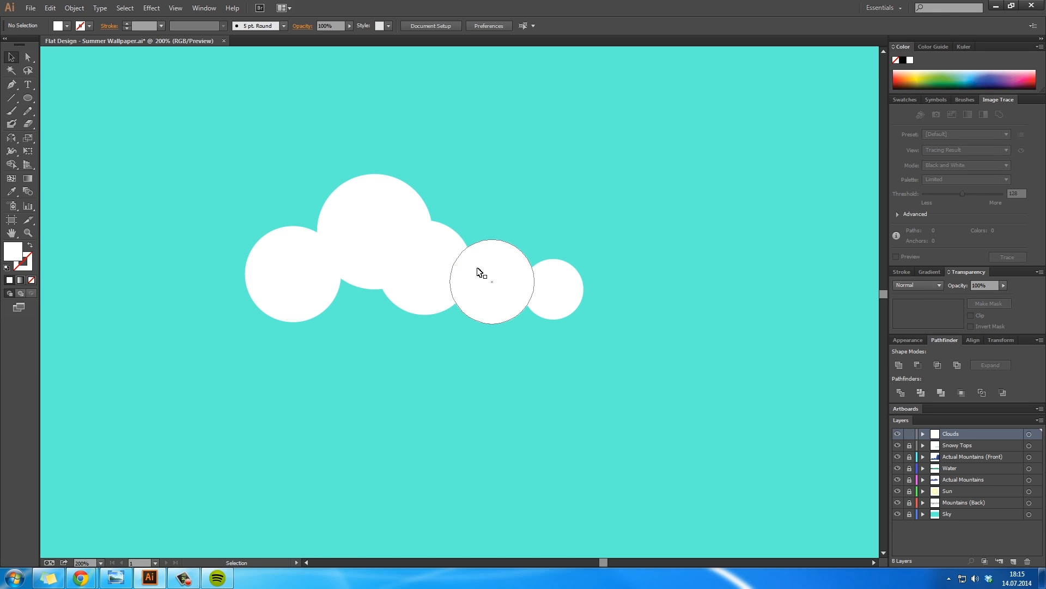
left_click_drag(551, 290, 582, 292)
left_click_drag(490, 287, 528, 291)
left_click_drag(443, 275, 467, 279)
left_click_drag(530, 290, 510, 275)
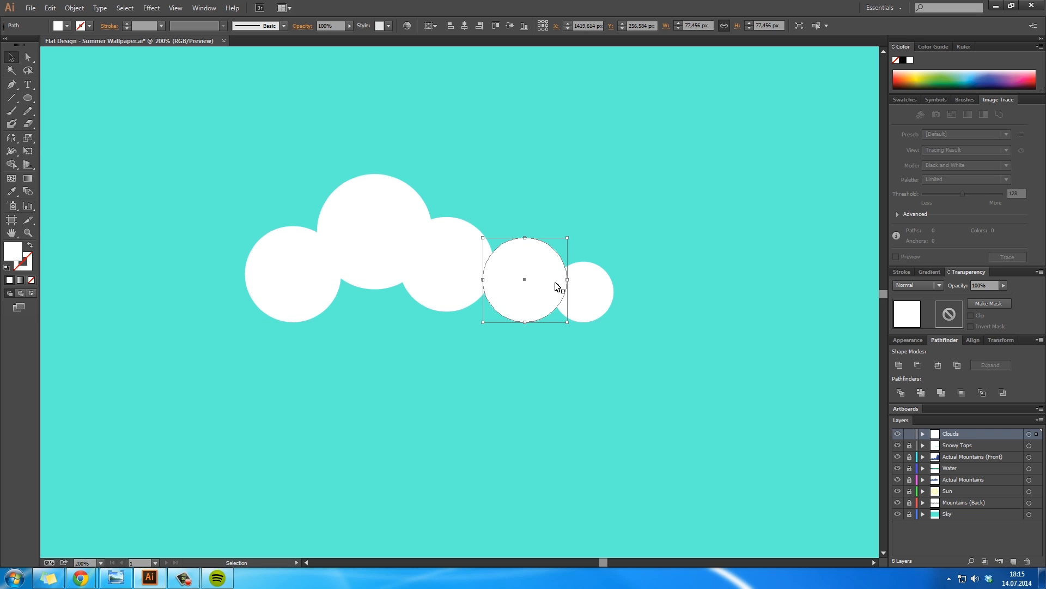
left_click(593, 335)
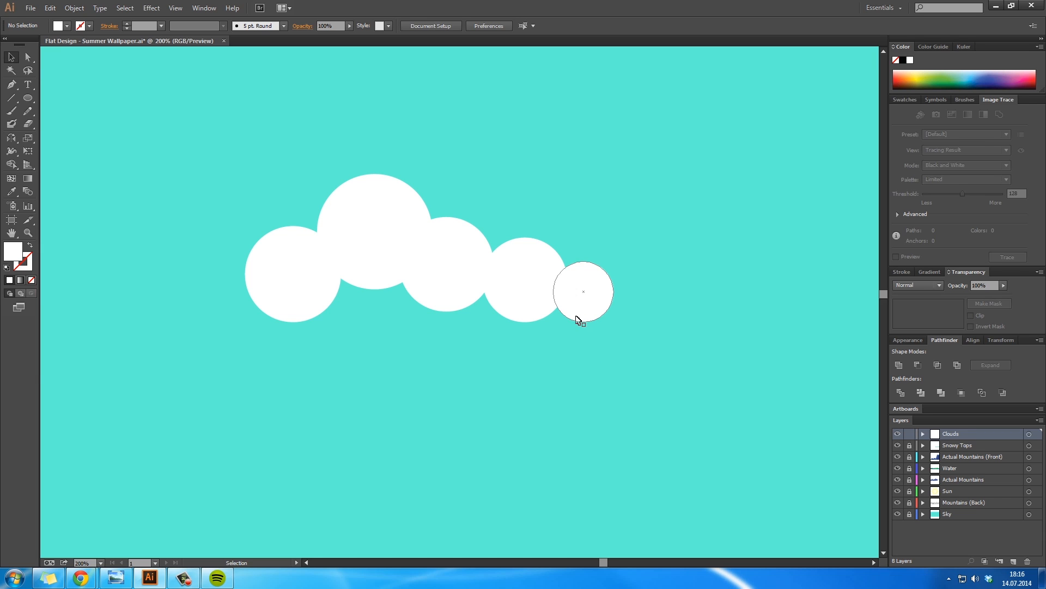
Draw a white Pen shape with a flat base about 272.5 px long to fill the gaps beneath the circles
key("p")
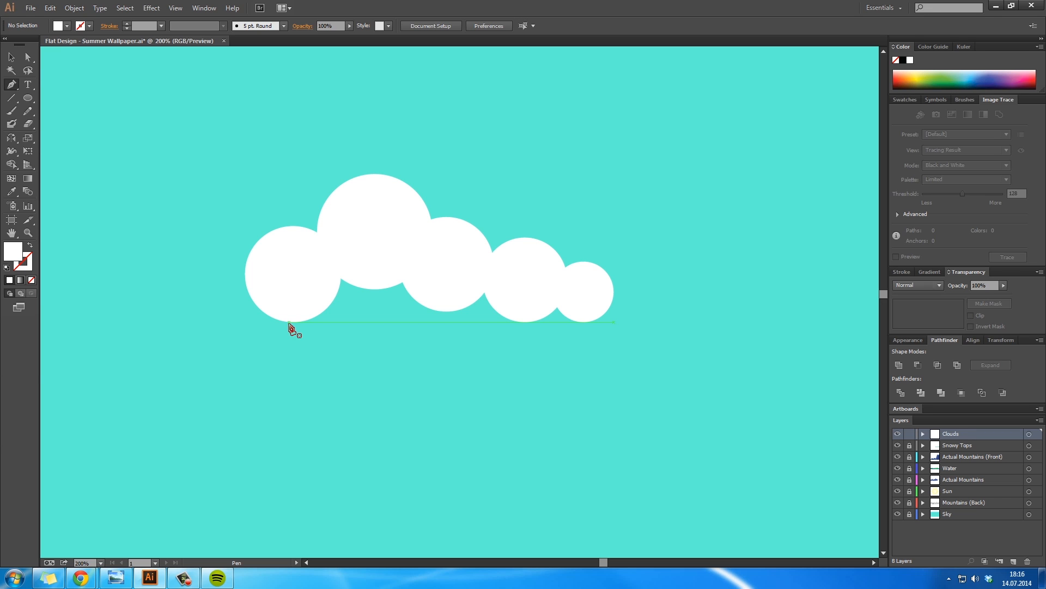
left_click(289, 322)
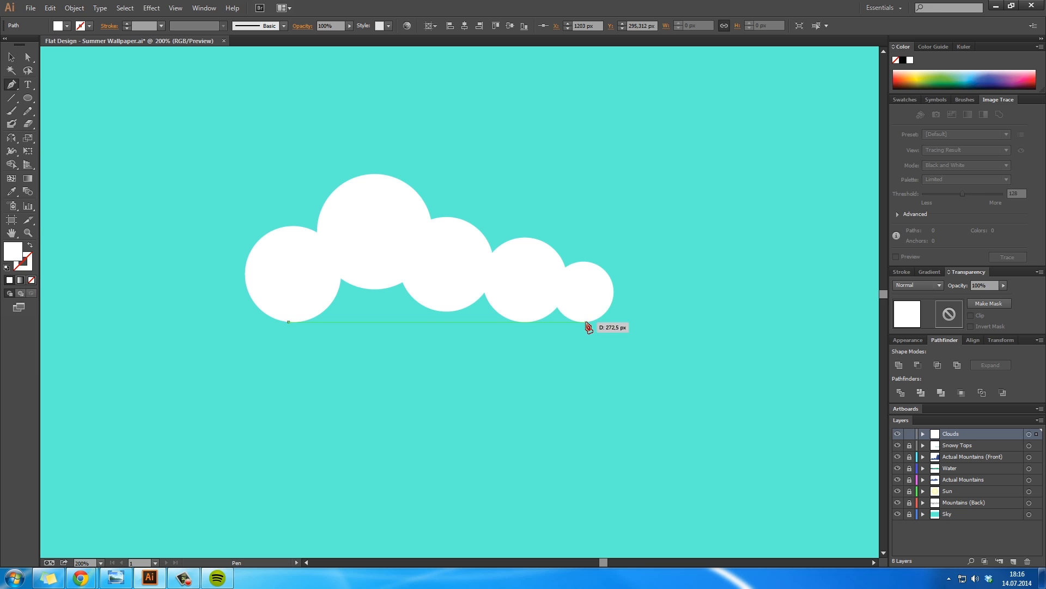
left_click(586, 322)
left_click(586, 299)
left_click(381, 241)
left_click(328, 257)
left_click_drag(289, 322, 299, 337)
key("v")
left_click(412, 400)
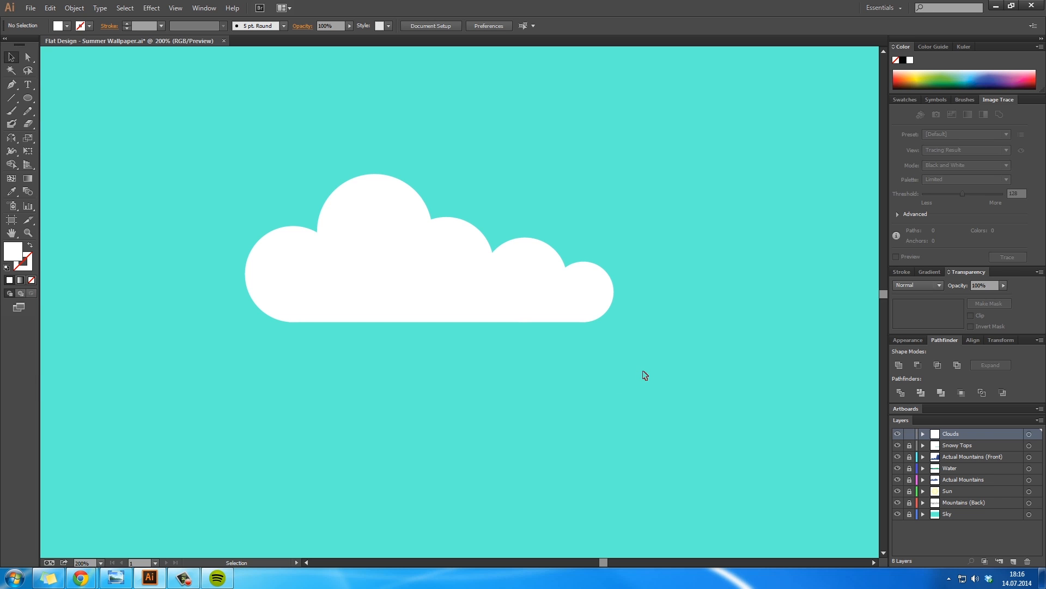
Unite the five circles and the filler shape into a single cloud shape
left_click_drag(648, 389, 299, 221)
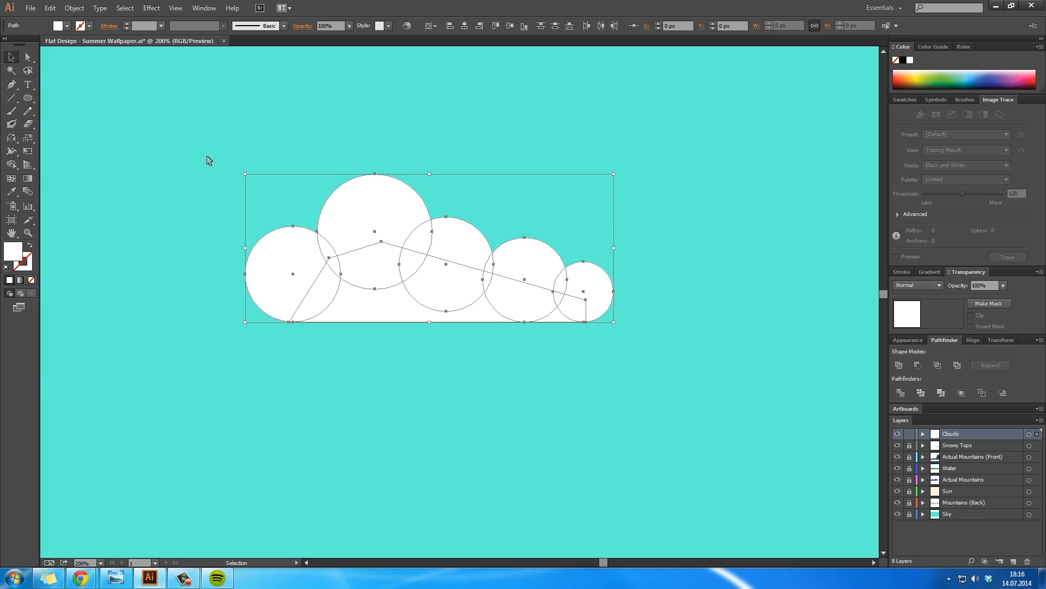
left_click(899, 365)
left_click(565, 382)
Draw a rectangle about 402.5 by 89 px over the lower part of the cloud, dismissing the stray size dialog
left_click_drag(28, 99, 82, 98)
left_click_drag(227, 383, 665, 269)
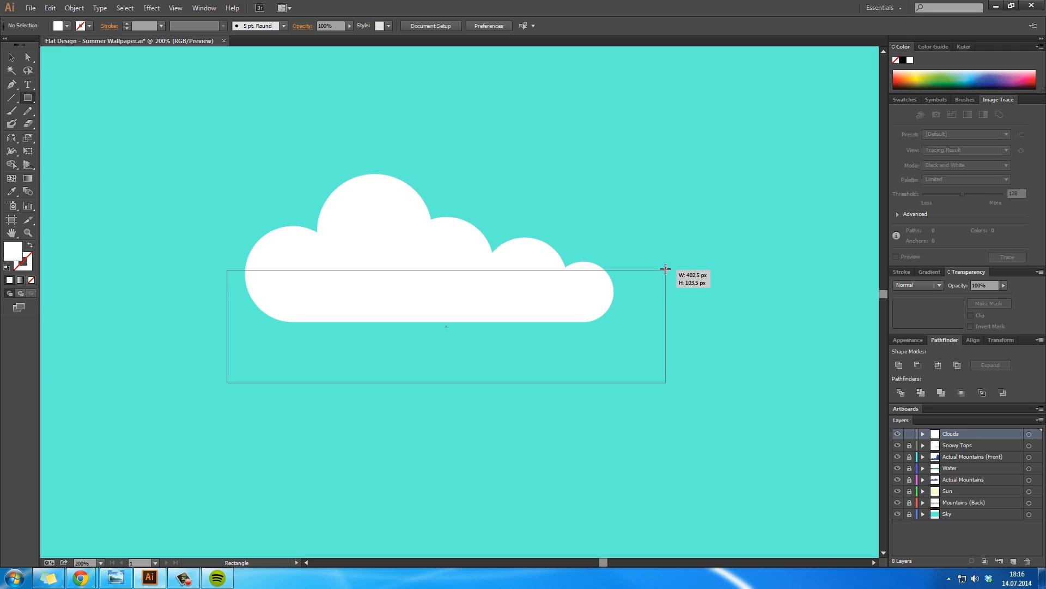
left_click_drag(664, 268, 665, 282)
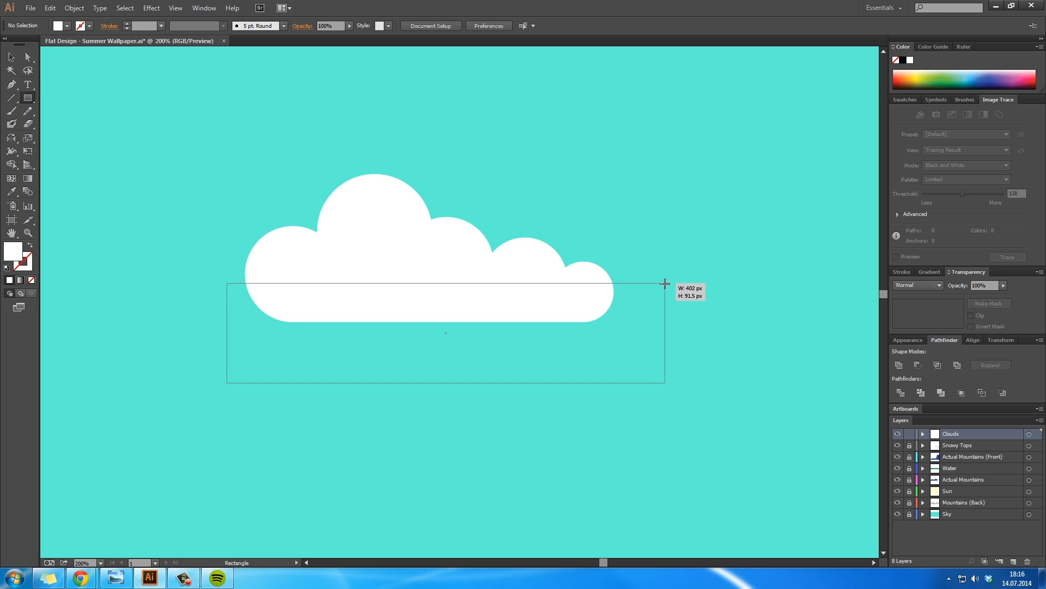
left_click_drag(665, 283, 666, 285)
left_click(654, 355)
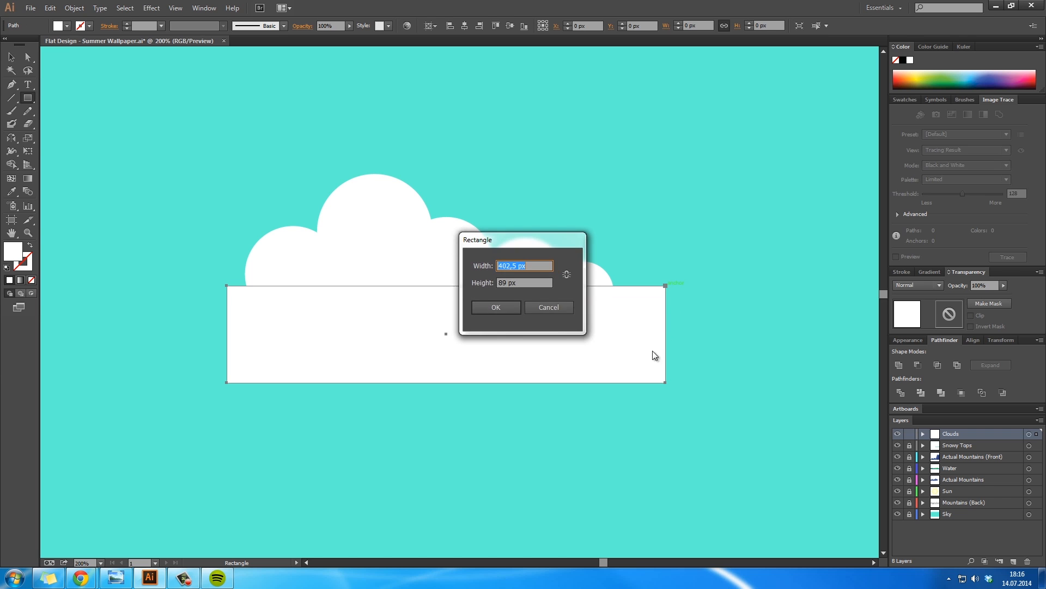
left_click(557, 311)
Subtract the rectangle from the cloud with Minus Front to give it a flat, cropped base
key("v")
left_click(557, 274, "shift")
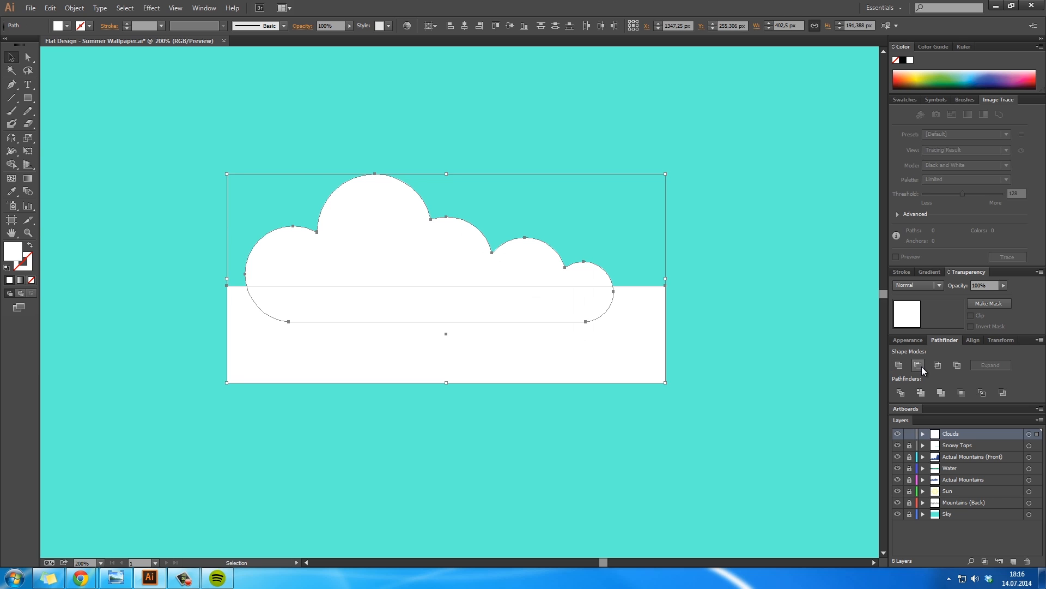
left_click(919, 365)
left_click(722, 320)
Reposition the finished cloud in the upper sky, to the right of the sun
key("z")
left_click(474, 276, "alt")
left_click(474, 275, "alt")
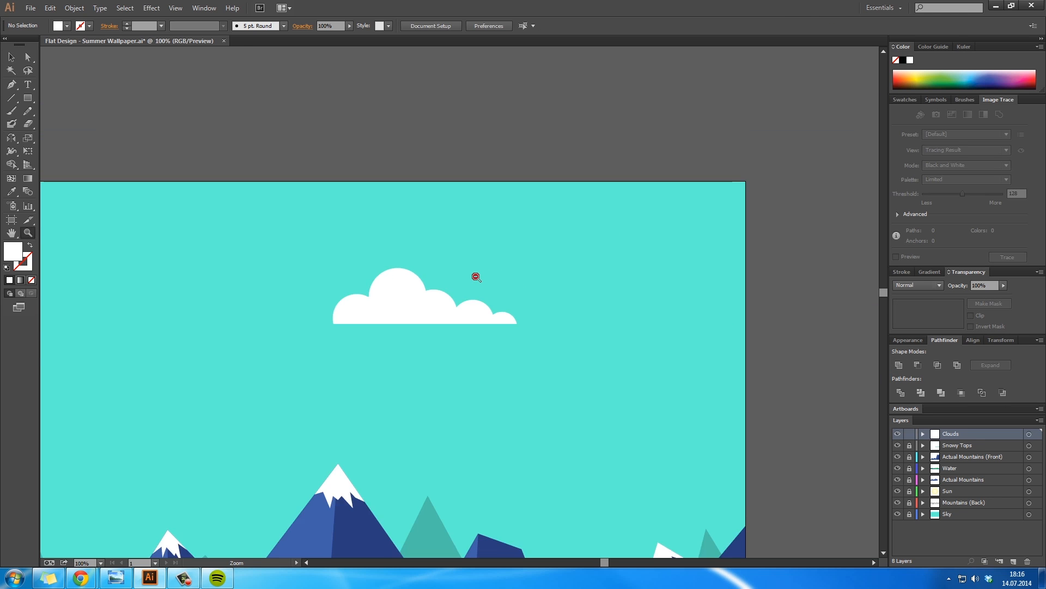
left_click(474, 276, "alt")
left_click(477, 277, "alt")
left_click_drag(516, 391, 580, 315)
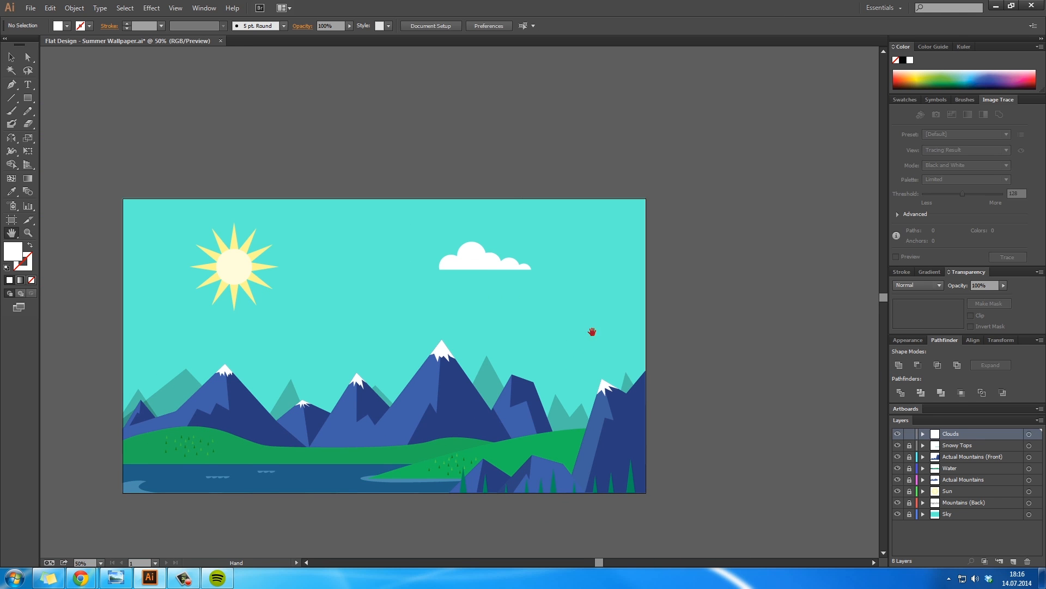
left_click(488, 254)
left_click(469, 319)
key("v")
left_click_drag(468, 319, 475, 259)
key("ctrl+minus")
key("ctrl+minus")
key("ctrl+minus")
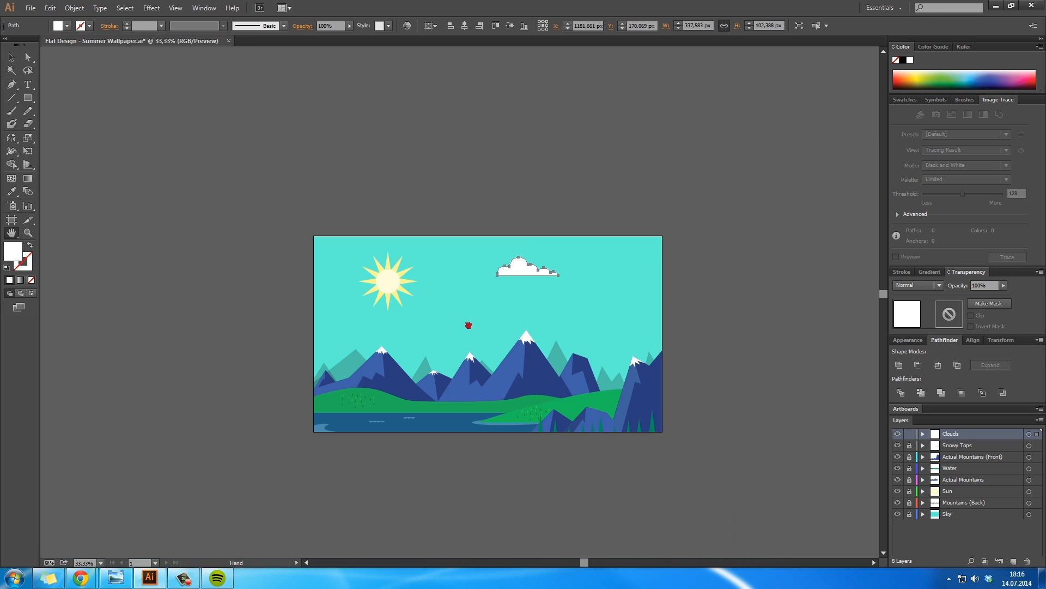
left_click_drag(468, 325, 452, 309)
left_click(716, 364)
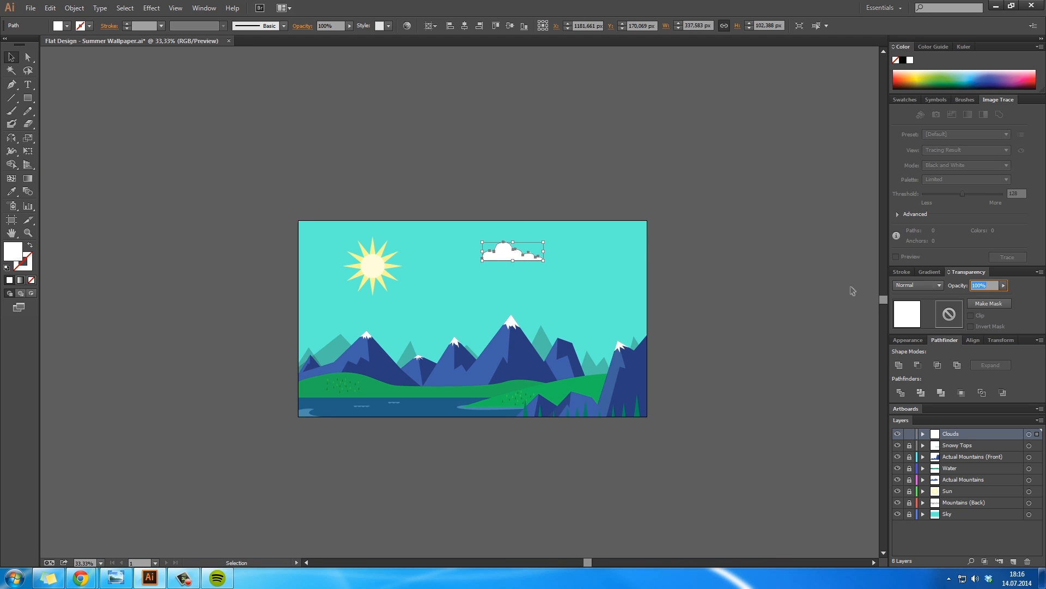
Draw a large white circle and an overlapping smaller one about 78 px wide for a second cloud
key("z")
left_click(524, 286)
left_click(524, 287)
left_click(523, 286)
left_click_drag(529, 239, 383, 211)
left_click_drag(28, 98, 77, 124)
left_click_drag(487, 247, 518, 278)
left_click_drag(496, 256, 576, 291)
mouse_move(564, 278)
left_mouse_down()
mouse_move(534, 278)
mouse_move(540, 271)
left_mouse_up()
key("ctrl+plus")
key("ctrl+plus")
key("ctrl+plus")
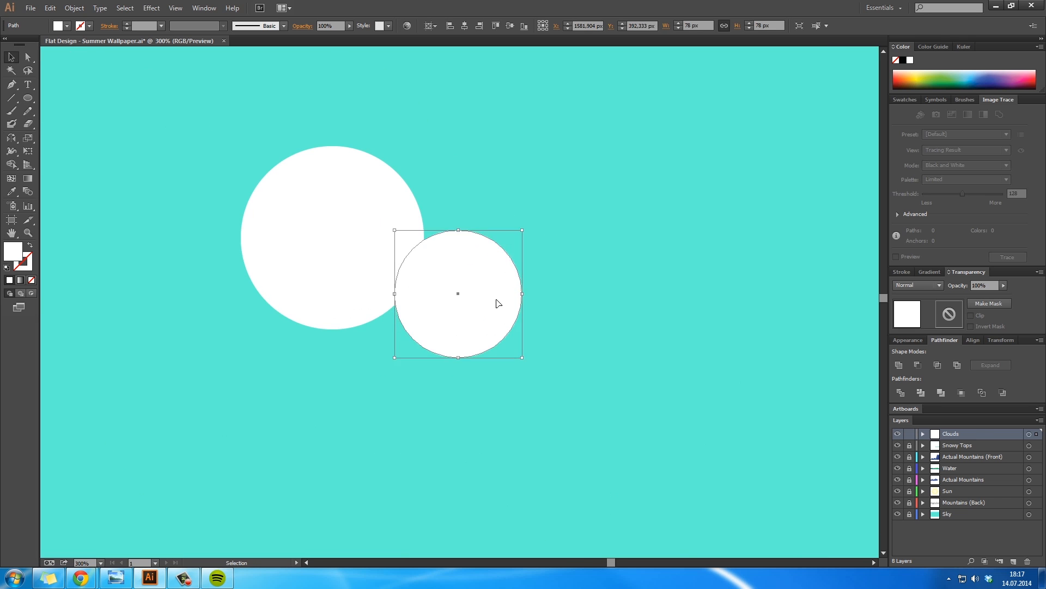
Copy the second cloud's smaller circle to its right and adjust both so the three circles overlap in descending height
left_click_drag(497, 305, 592, 309, "alt")
left_click_drag(557, 317, 547, 322)
left_click(464, 284, "shift")
key("r")
key("e")
left_click_drag(547, 215, 557, 221)
left_click_drag(561, 321, 557, 318)
key("v")
left_click_drag(616, 379, 287, 240)
Draw a rectangle about 275 by 76 px over the second cloud's lower part and cut the base flat with it
left_click_drag(29, 98, 77, 99)
left_click_drag(644, 391, 194, 267)
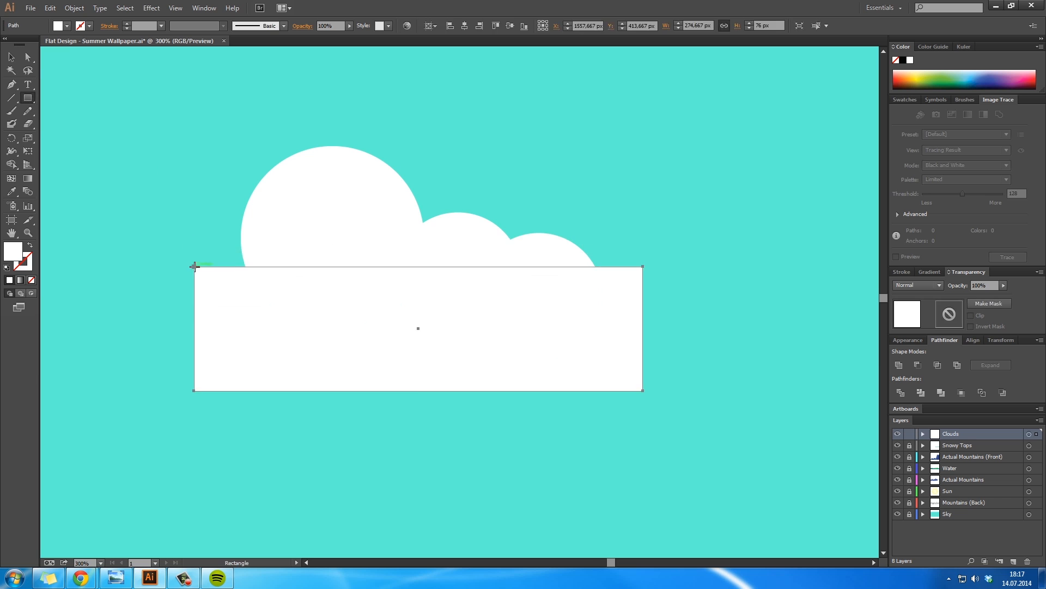
left_click(918, 365)
Duplicate the clouds and place the copies at different spots in the sky
left_click(486, 270, "alt")
left_click(486, 271, "alt")
left_click(486, 271, "alt")
left_click_drag(486, 271, 630, 235)
mouse_move(610, 300)
left_mouse_down("alt+shift")
mouse_move(586, 293)
mouse_move(617, 197)
left_mouse_up("alt+shift")
left_click(606, 283)
left_click_drag(606, 282, 689, 240)
left_click_drag(703, 155, 599, 283, "alt")
Fine-tune the arrangement of the objects in the sky and save the document
scroll(550, 305, "down", 4)
left_click_drag(432, 299, 693, 282)
key("ctrl+a")
left_click_drag(539, 246, 533, 243)
left_click_drag(635, 278, 594, 233)
left_click_drag(606, 238, 614, 238)
left_click(682, 314)
key("ctrl+s")
scroll(509, 260, "up", 3)
left_click_drag(644, 326, 572, 267)
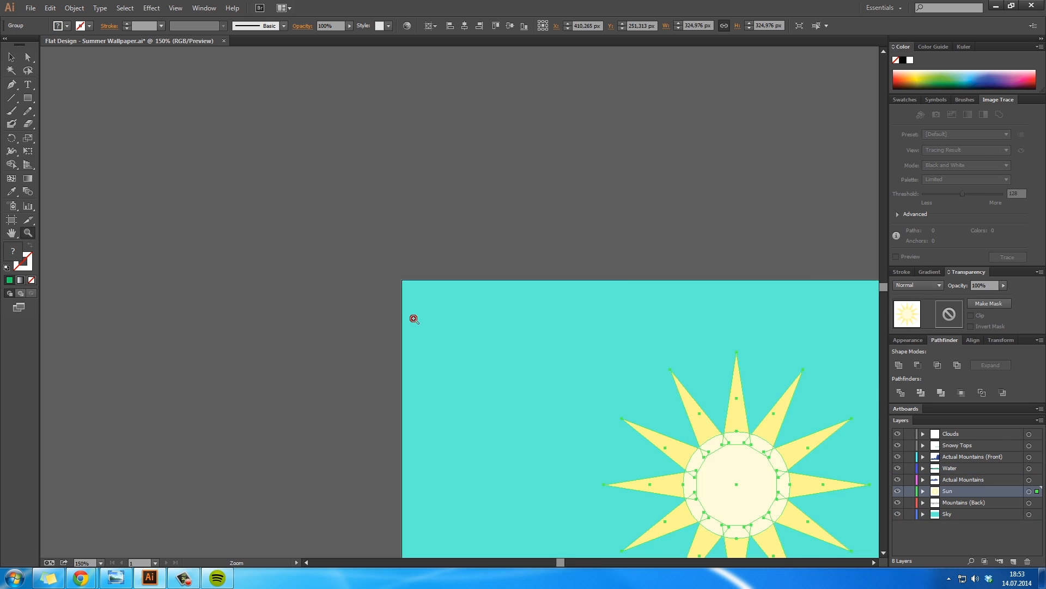
Select the sun's rays and change their fill to a slightly deeper yellow
left_click(675, 449)
left_click_drag(675, 448, 626, 380)
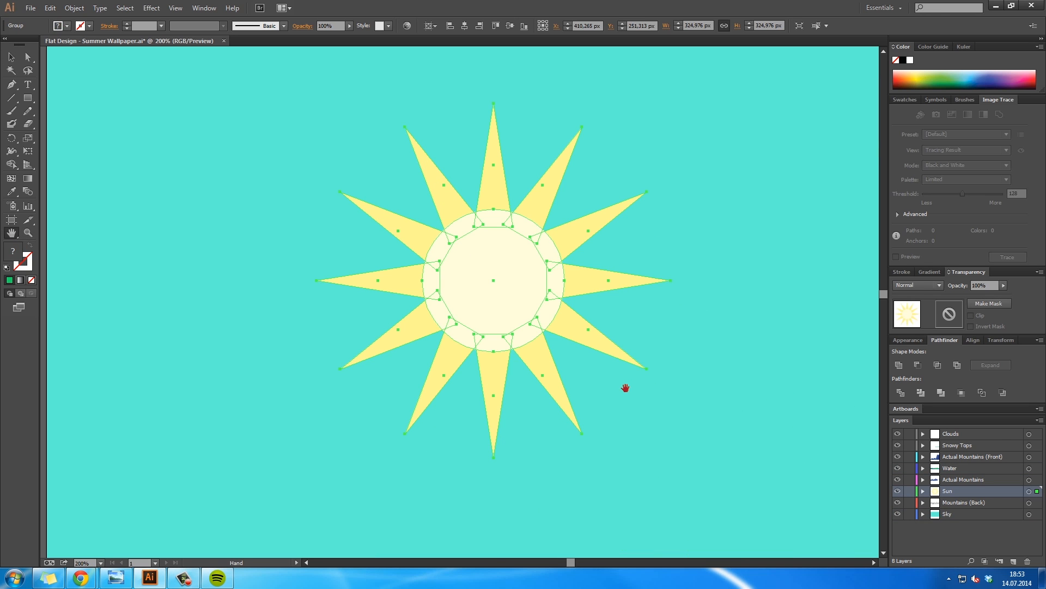
left_click(608, 280)
left_click(588, 330, "shift")
left_click(542, 375, "shift")
left_click(492, 371, "shift")
left_click(568, 234, "shift")
double_click(13, 251)
left_click(553, 102)
left_click(739, 111)
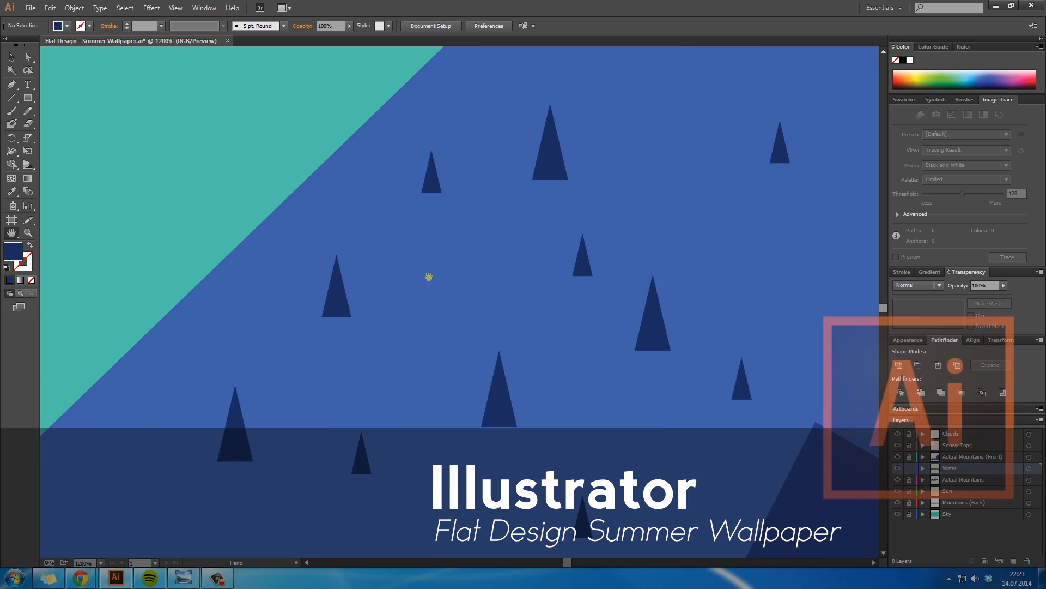
Set the fill to white and draw a triangle with the Pen tool over the left half of the tree nearest the peak
double_click(14, 251)
left_click_drag(526, 116, 473, 99)
left_click(739, 110)
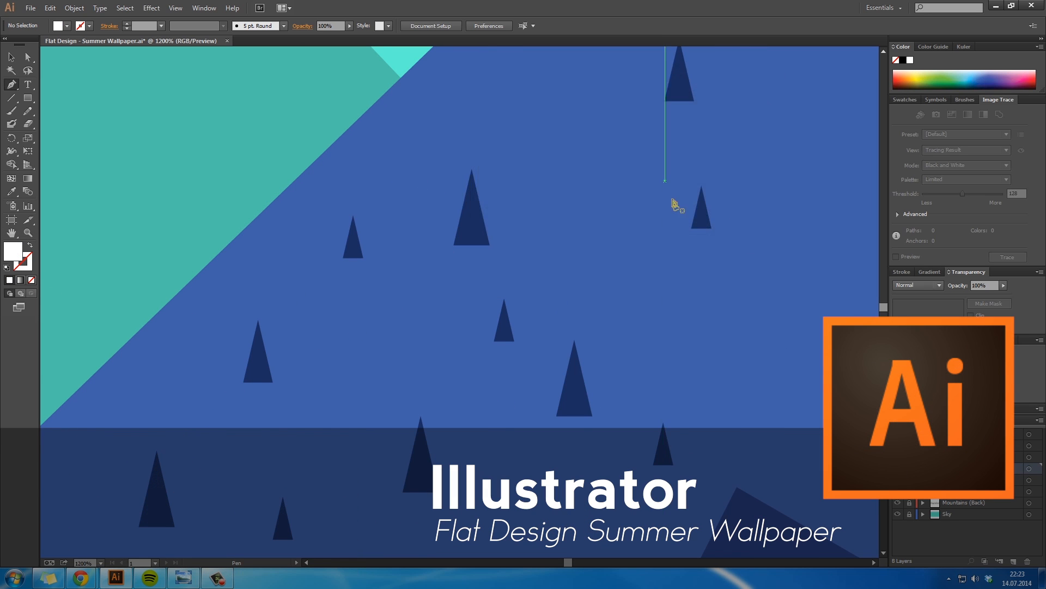
scroll(678, 180, "up", 3)
left_click(679, 117)
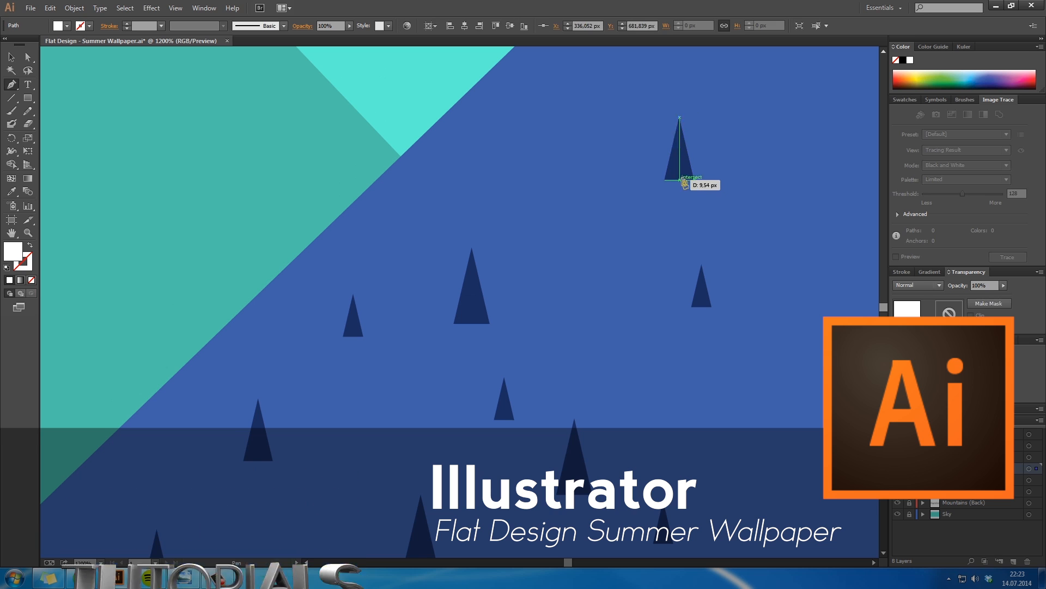
left_click(679, 179)
left_click(666, 179)
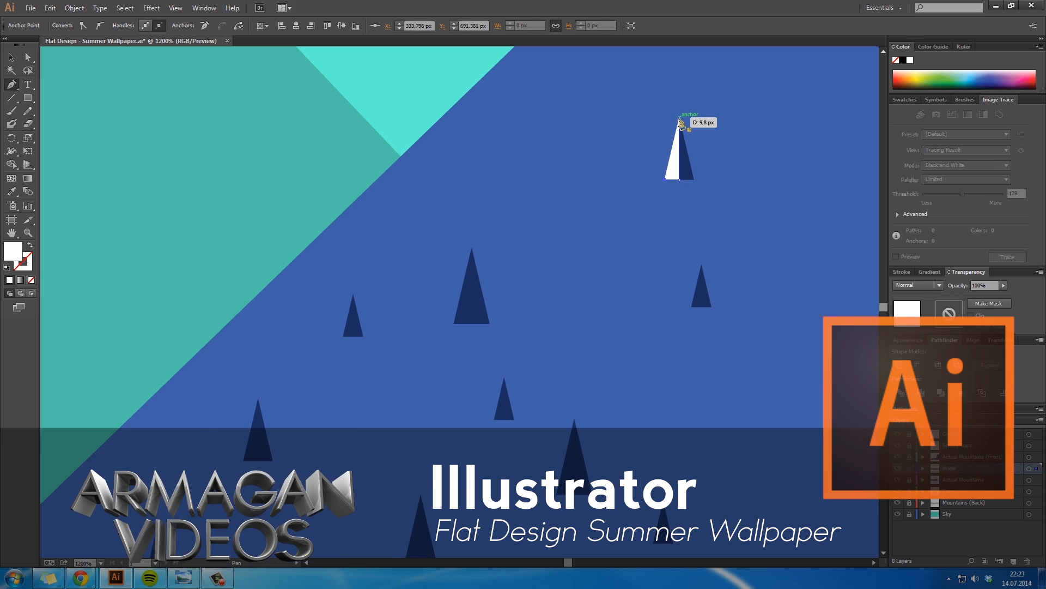
left_click(680, 117)
left_click(676, 259, "ctrl")
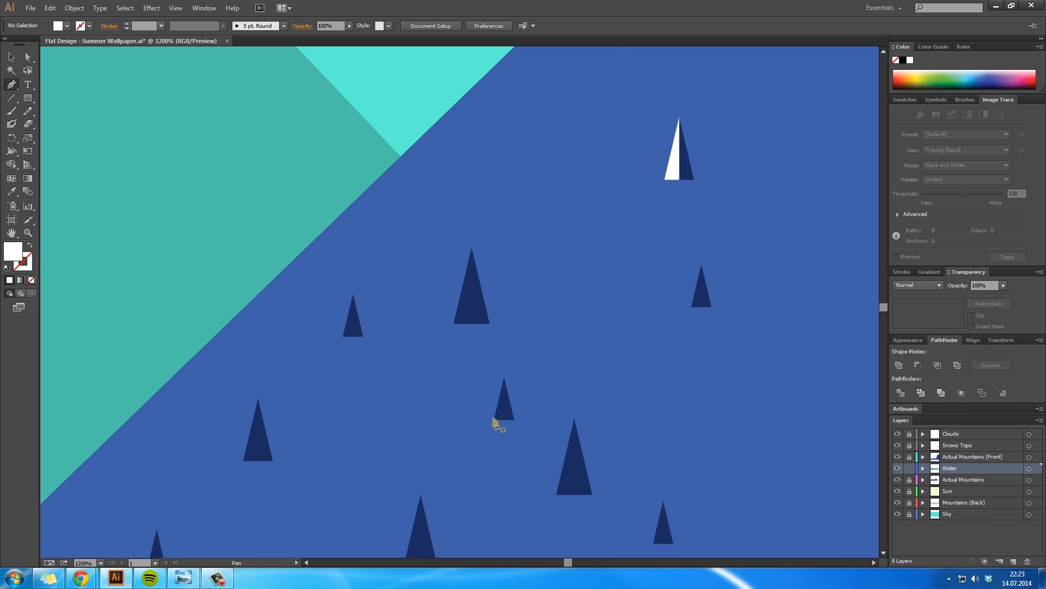
Draw a white triangle over the left half of the small tree in the middle of the mountain's tree group
left_click(504, 377)
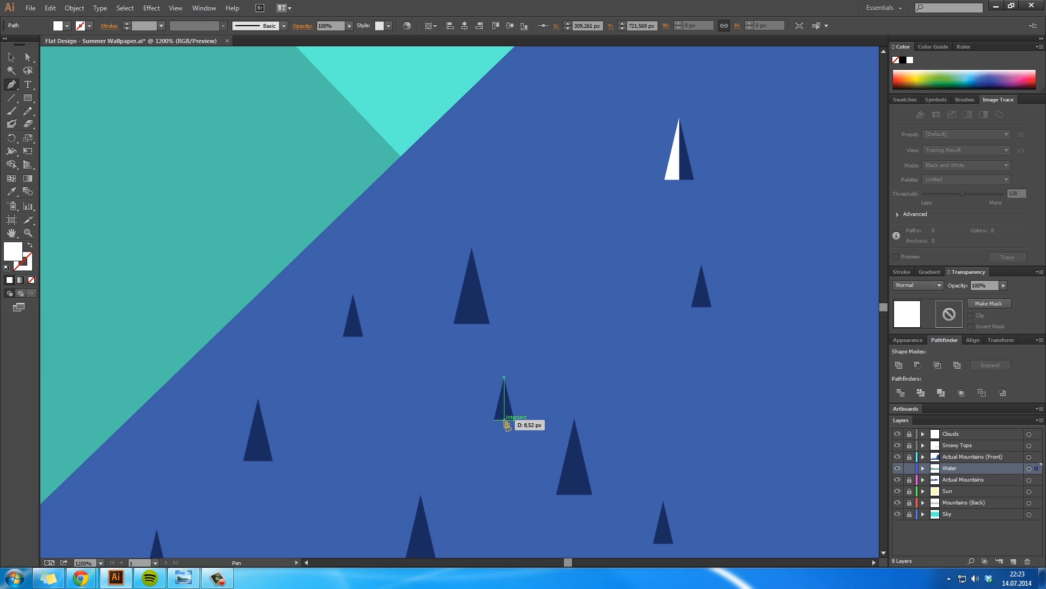
left_click_drag(504, 418, 497, 424)
left_click(495, 419)
left_click(504, 378)
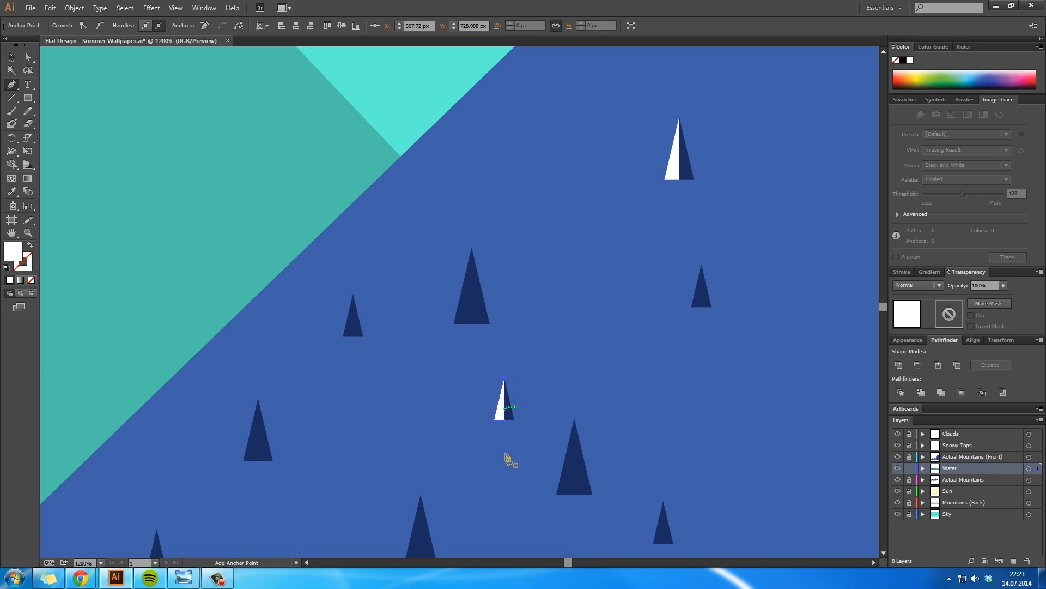
left_click(463, 447, "ctrl")
Draw a white triangle over the left half of the large tree near the group's lower left edge
left_click_drag(459, 392, 517, 176)
left_click_drag(467, 287, 512, 272)
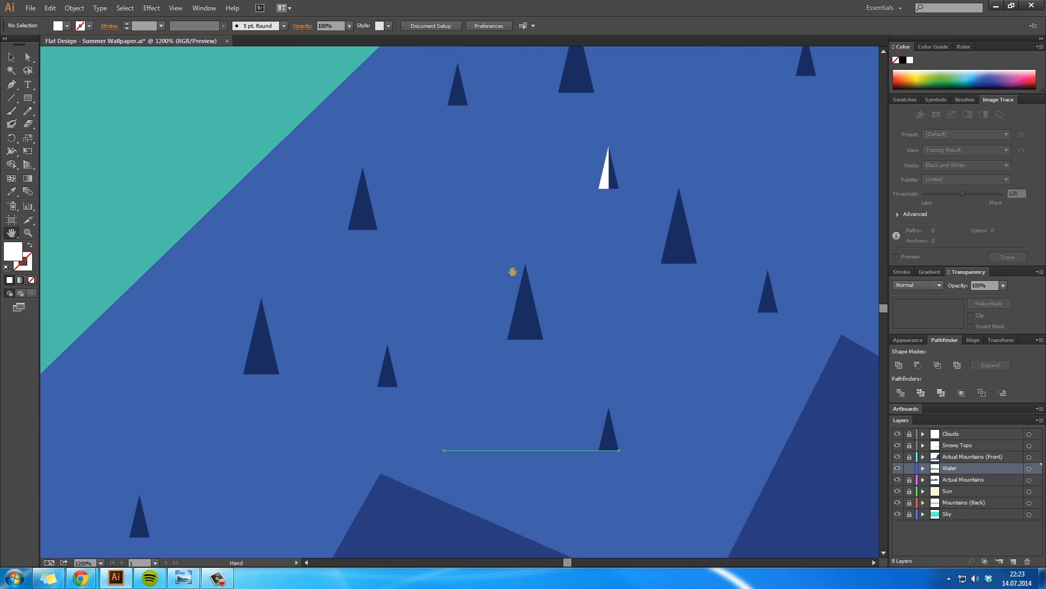
left_click(263, 299)
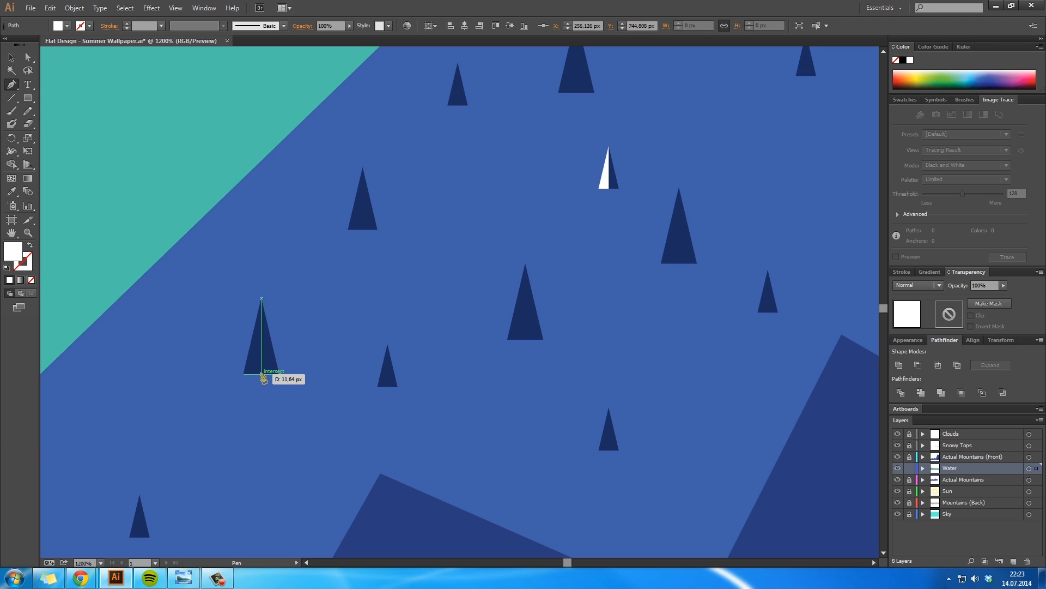
left_click(262, 374)
left_click(244, 374)
left_click(262, 299)
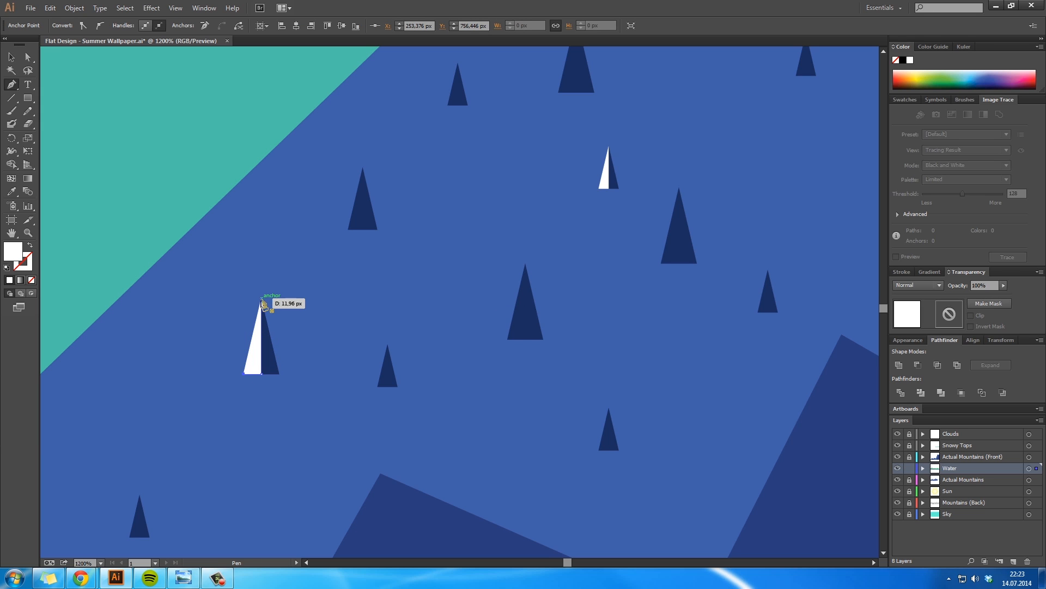
left_click(309, 303, "ctrl")
Copy a small dark tree to the bare slope right of the small half-white tree
left_click(308, 300, "ctrl+alt")
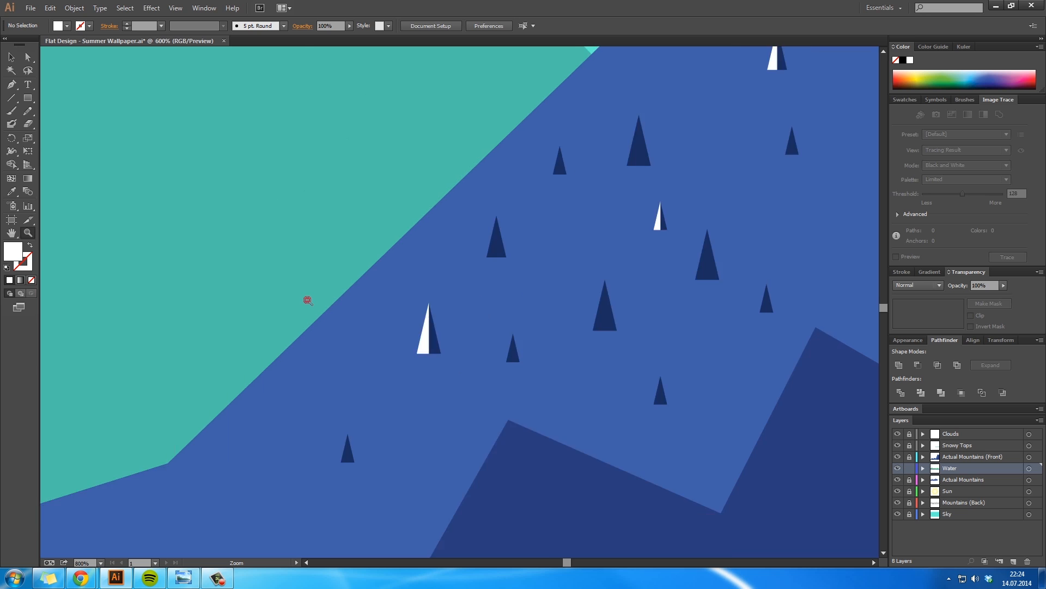
left_click(307, 300, "ctrl+alt")
left_click(307, 301, "ctrl+alt")
left_click(308, 300, "ctrl+alt")
left_click_drag(667, 354, 448, 390)
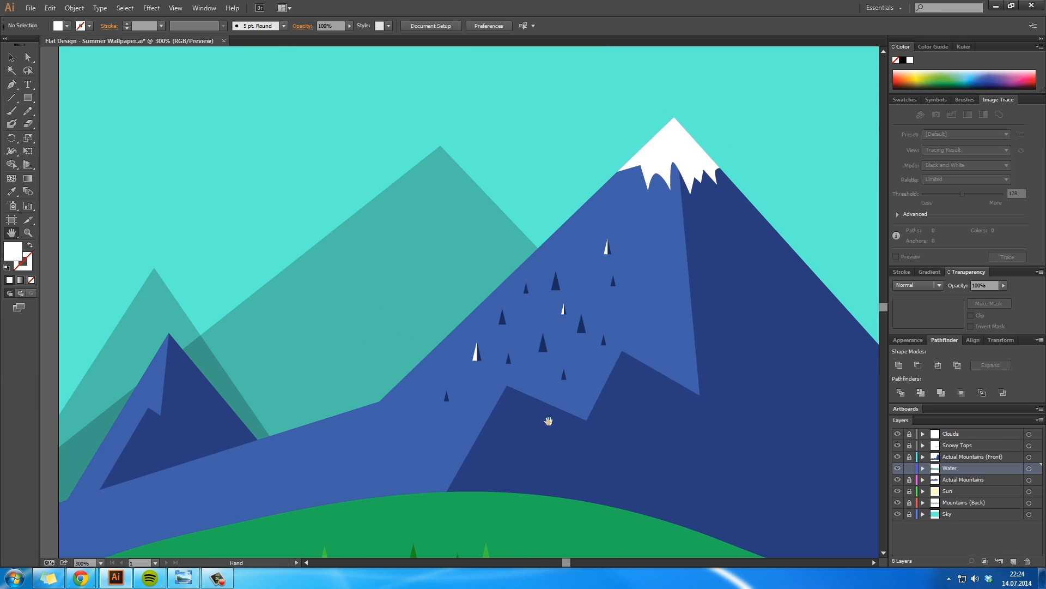
left_click_drag(588, 402, 512, 378)
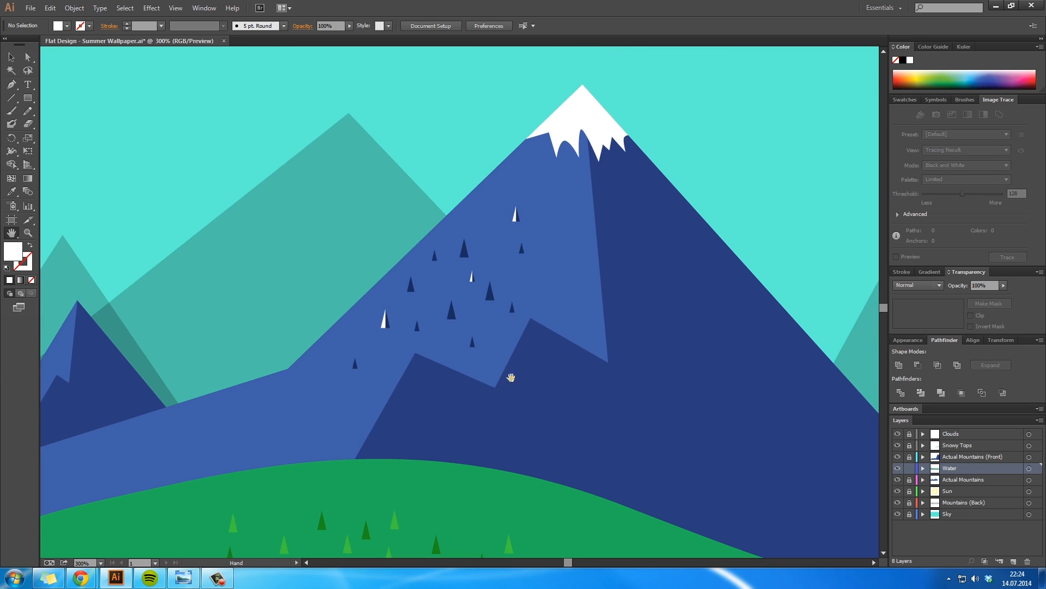
left_click(478, 303, "ctrl")
left_click(478, 303, "ctrl")
left_click(430, 302, "ctrl")
left_click_drag(441, 358, 418, 450)
left_click_drag(283, 462, 531, 325)
Scale the copied tree down to about 1.7 by 3.7 px and shift it slightly to the right
left_click(543, 327, "ctrl")
left_click(542, 327, "ctrl")
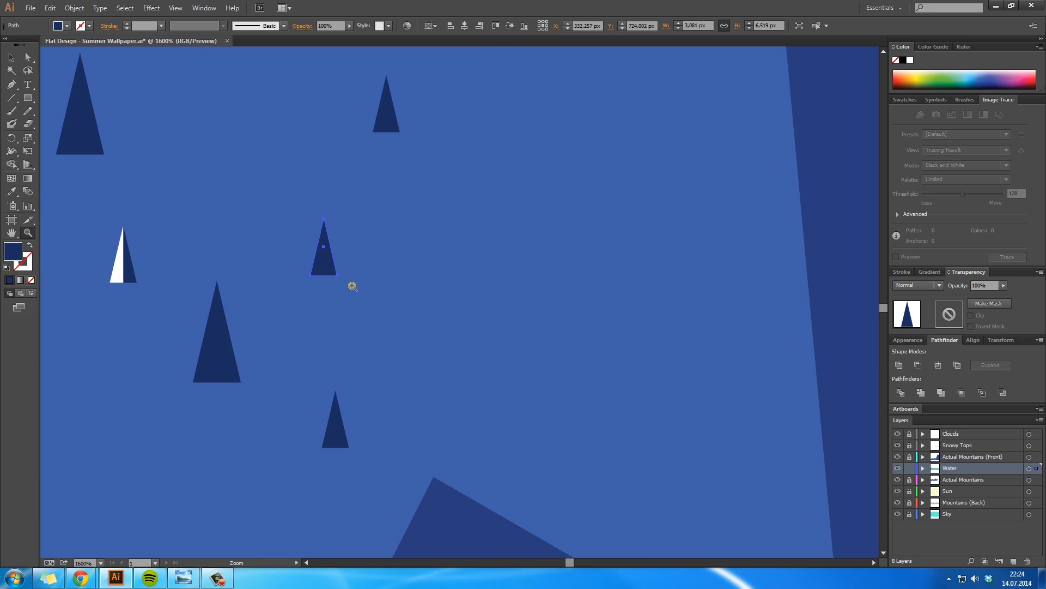
left_click(352, 286, "ctrl")
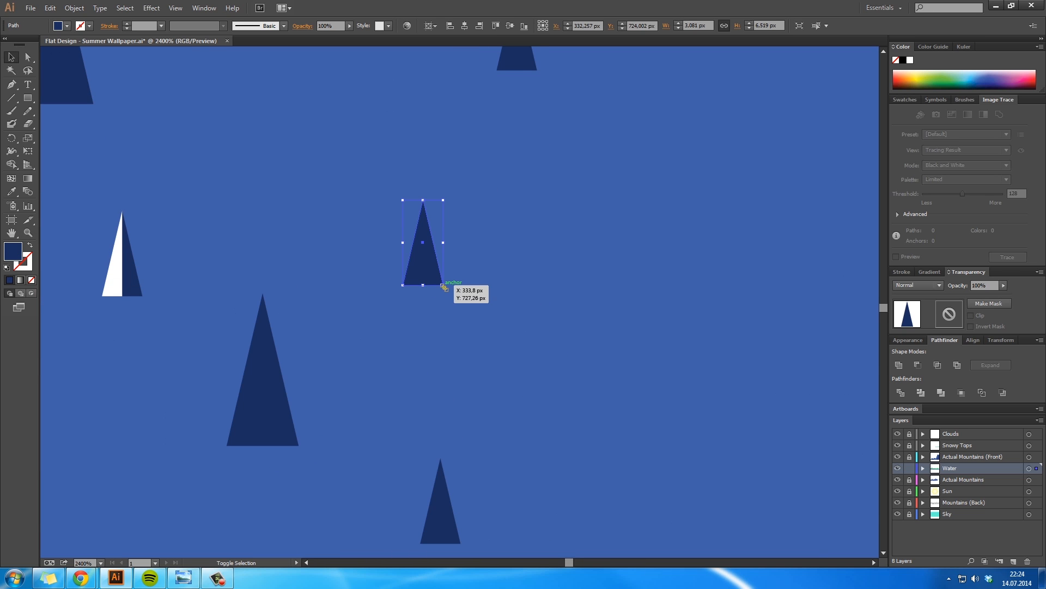
left_click_drag(443, 285, 479, 263)
left_click(430, 260, "shift")
left_click(481, 302)
Draw a triangle with the Pen tool over the left half of the tiny tree
key("p")
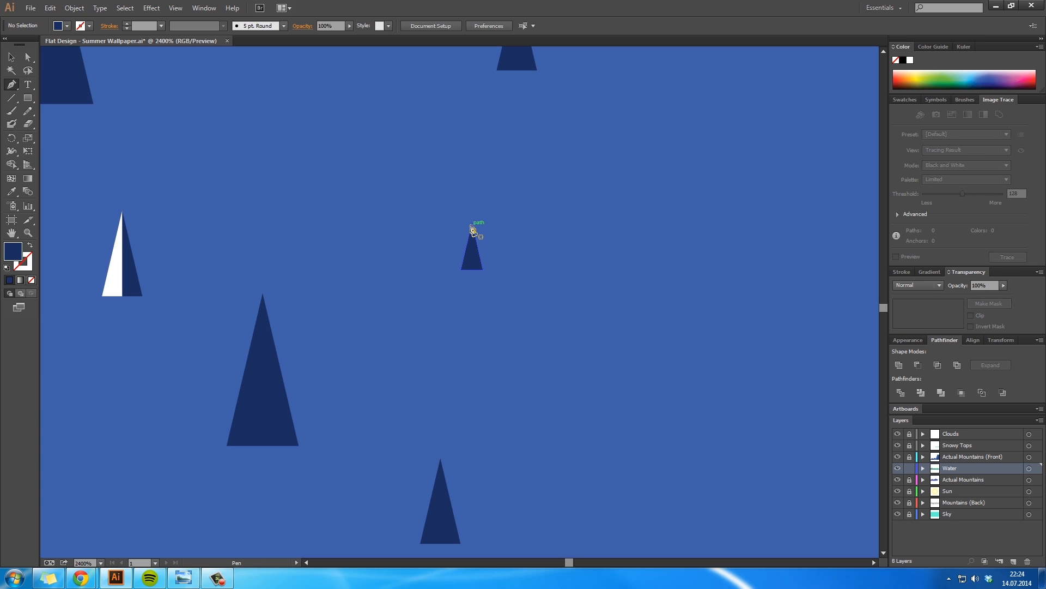
left_click(472, 222)
left_click(472, 269)
left_click(462, 269)
left_click(472, 223)
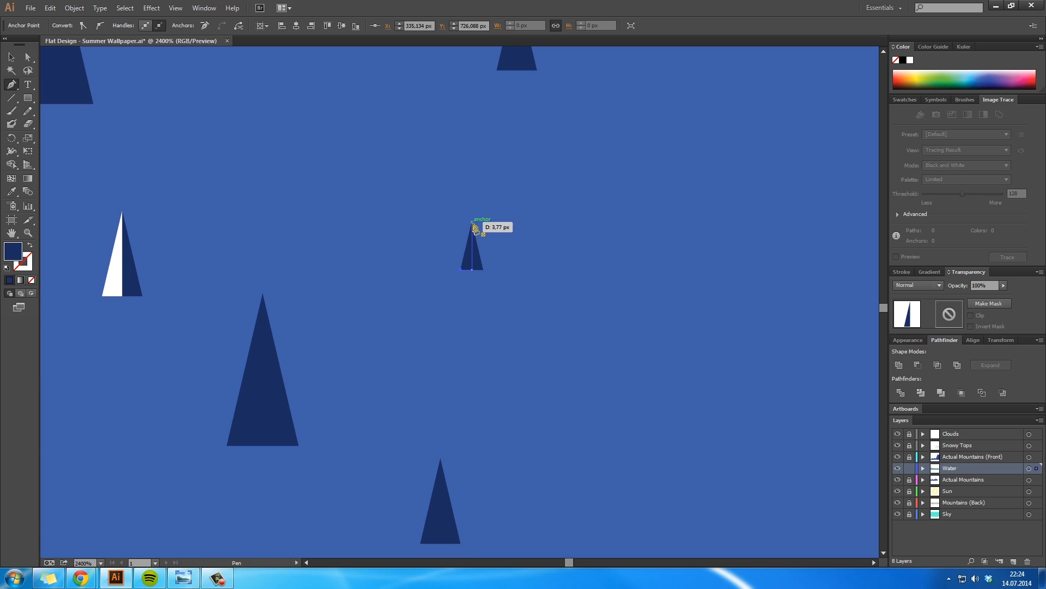
key("a")
left_click(582, 281)
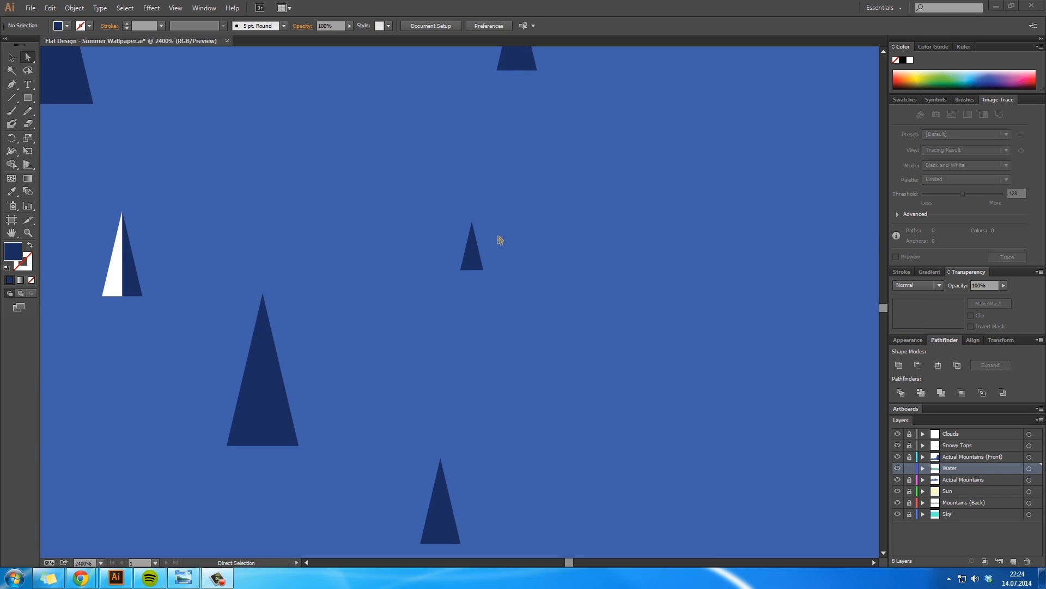
Fill the tiny tree's left half with white (ffffff)
left_click(472, 251)
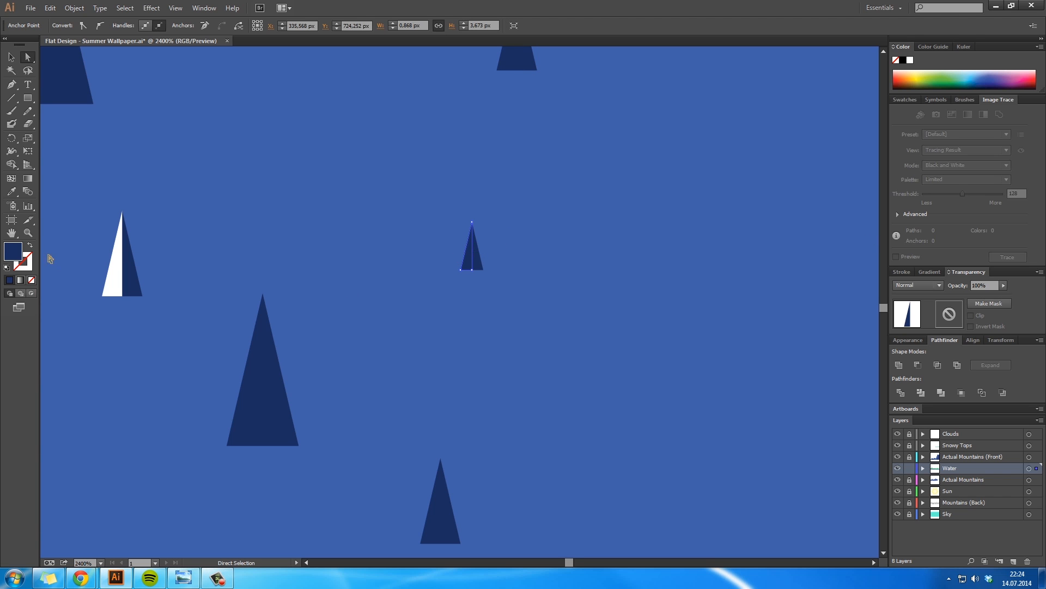
double_click(17, 256)
left_click(483, 105)
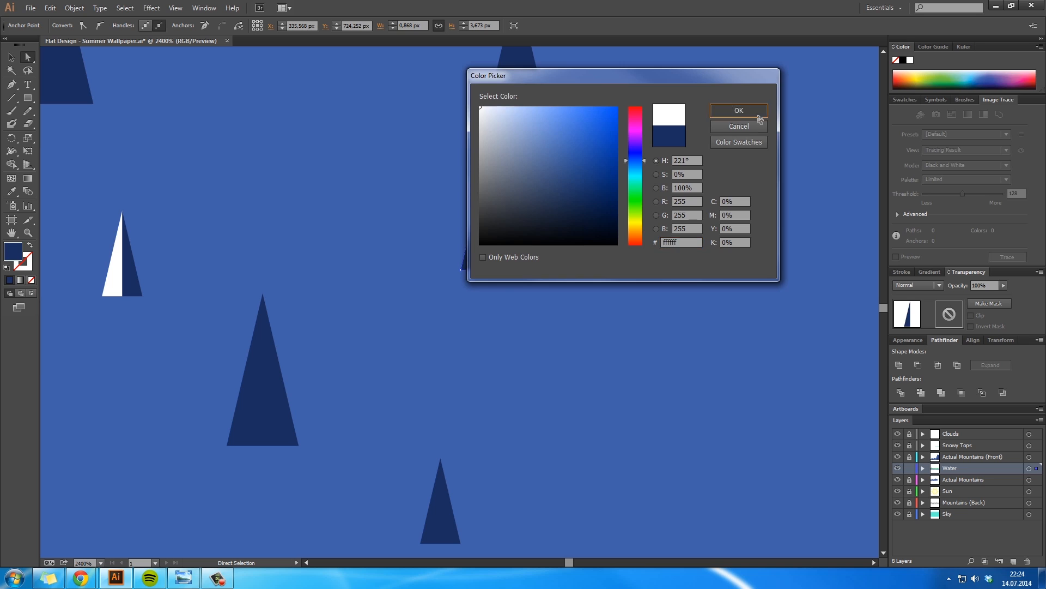
left_click(739, 108)
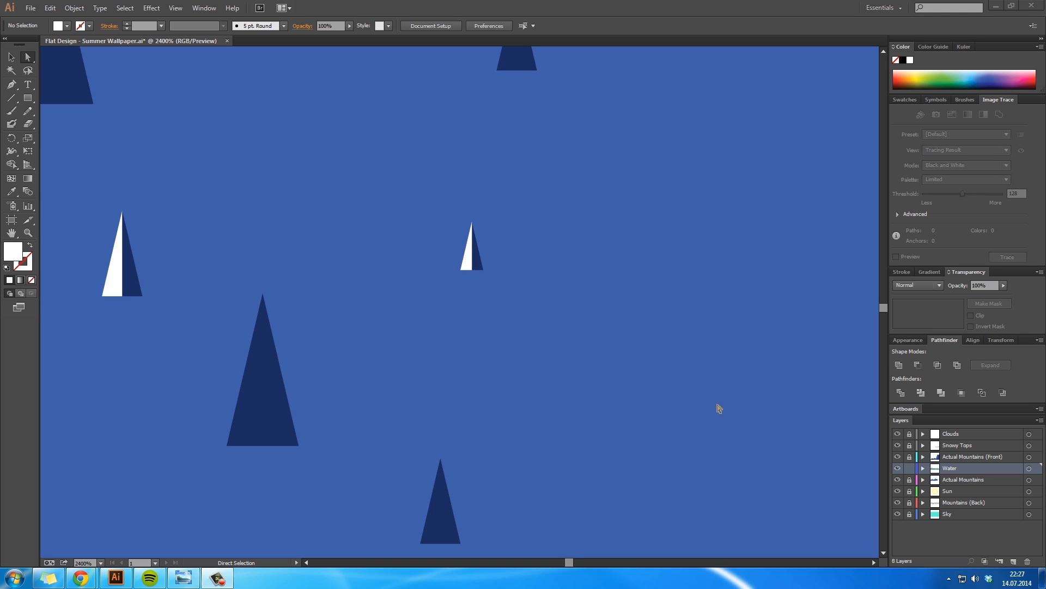
Select several trees of different sizes and copy them onto the light lower slope beside the small leftmost mountain
key("z")
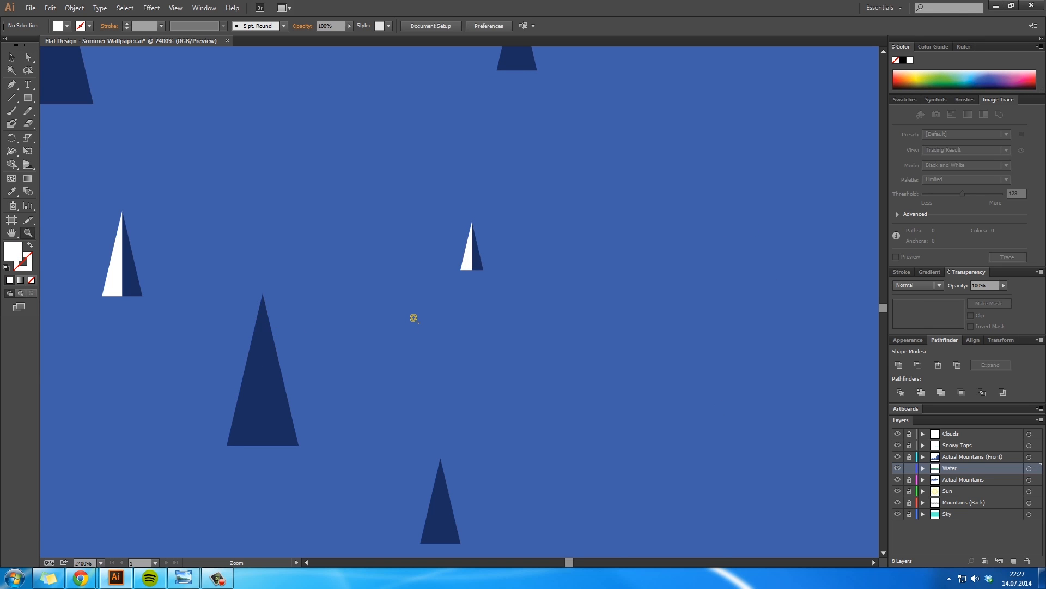
left_click(346, 295, "alt")
left_click(347, 295, "alt")
left_click(346, 294, "alt")
left_click(346, 294, "alt")
key("h")
left_click_drag(525, 376, 682, 284)
key("v")
left_click(804, 200)
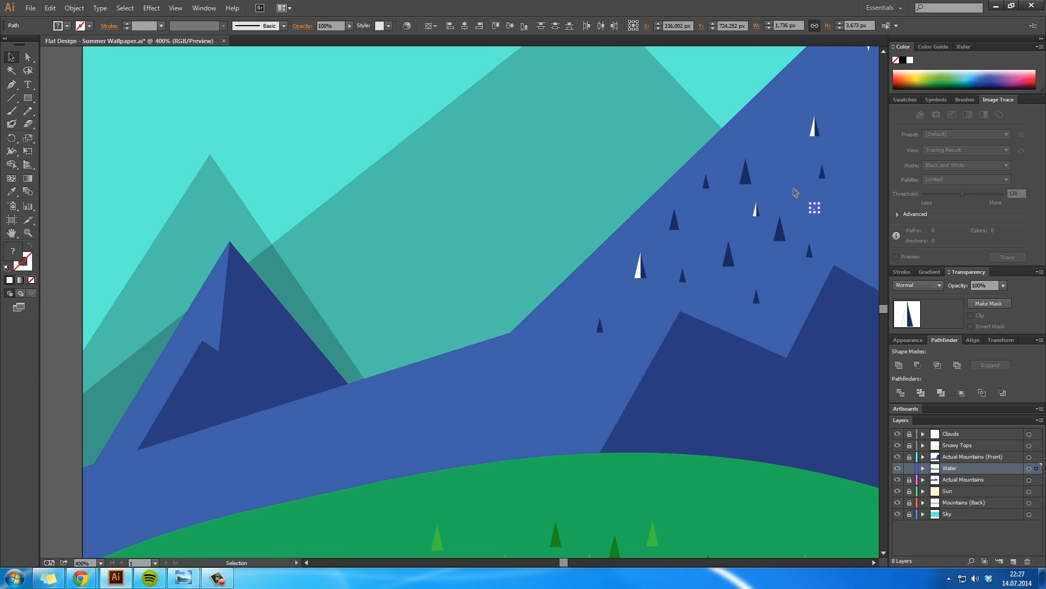
left_click(699, 183, "shift")
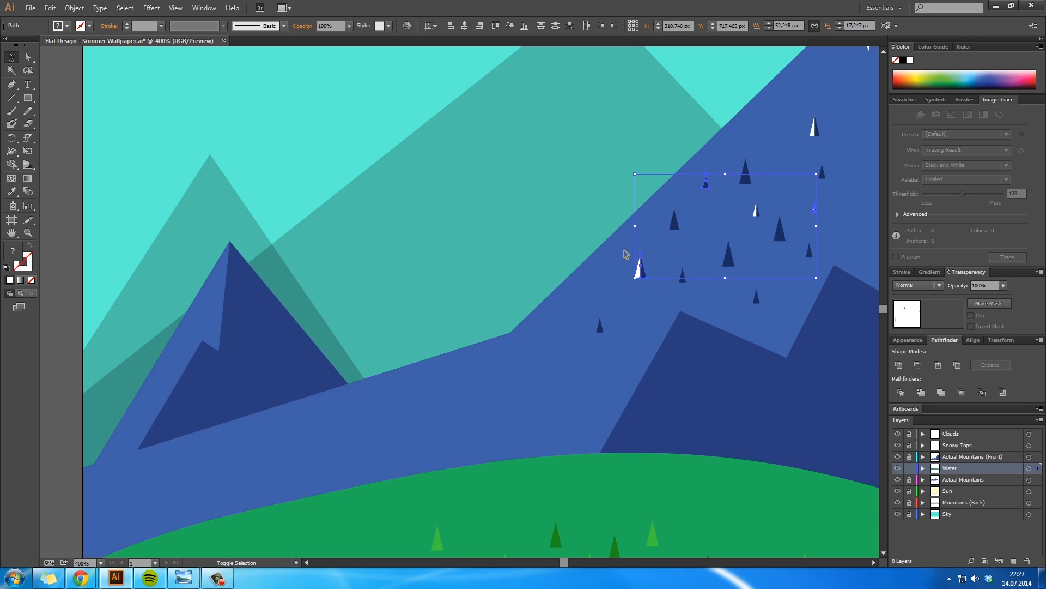
left_click_drag(643, 275, 312, 482)
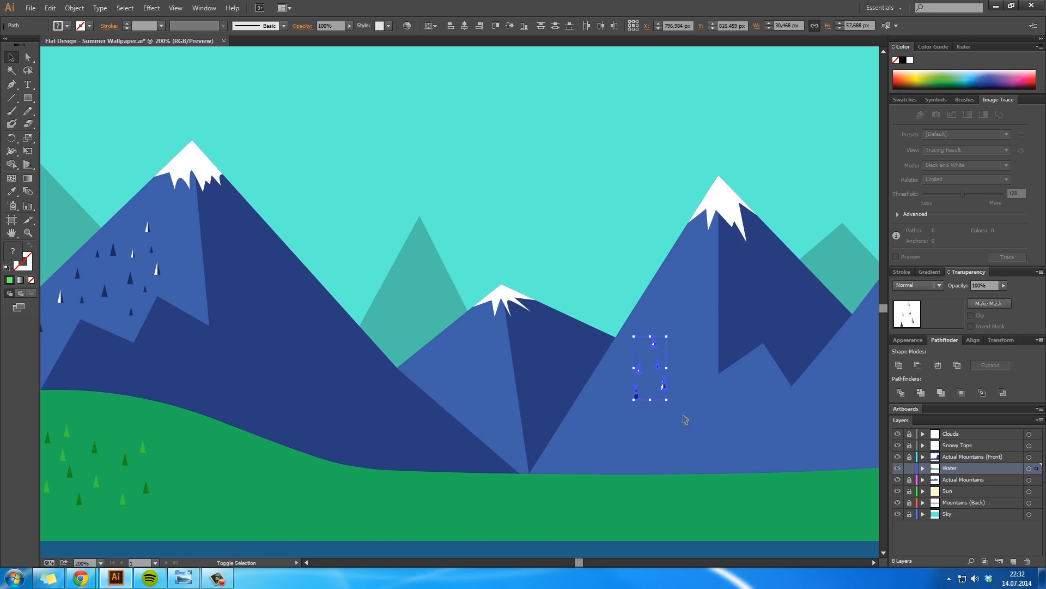
Copy four trees of mixed sizes onto the light face of the tallest mountain and clear the selection
left_click(670, 367)
key("z")
left_click_drag(515, 335, 460, 340)
left_click(377, 279, "ctrl")
left_click(377, 279, "ctrl")
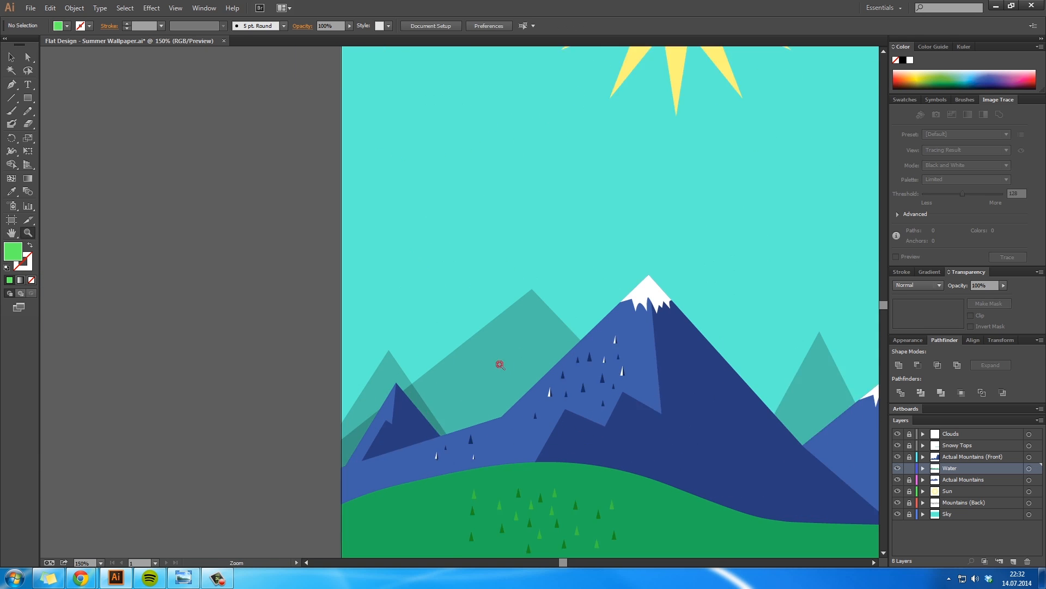
left_click(528, 367, "ctrl")
left_click(558, 355)
key("Delete")
left_click_drag(608, 240, 428, 419)
left_click_drag(586, 369, 597, 380)
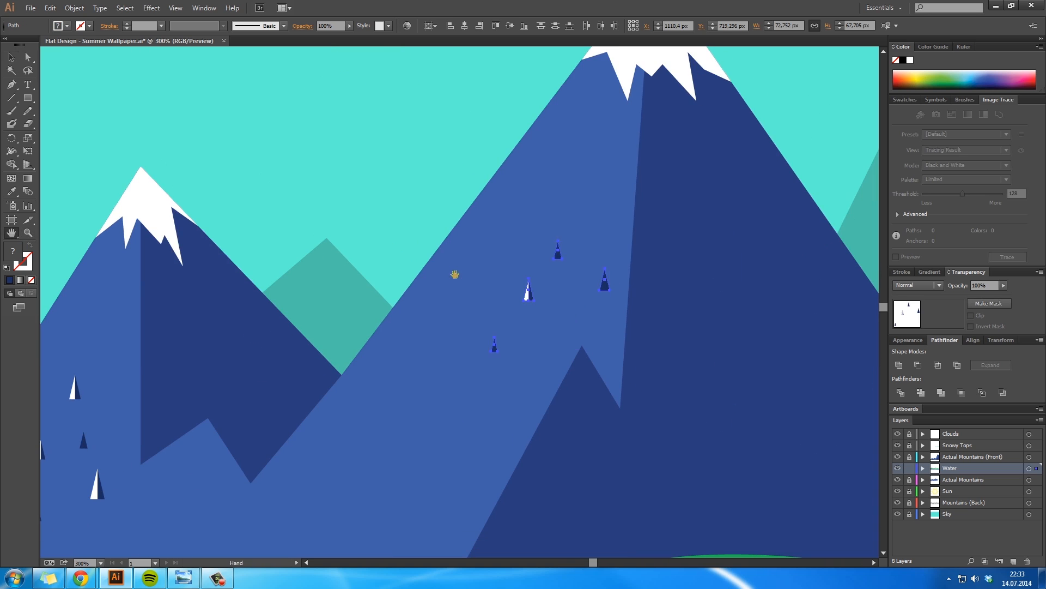
key("ctrl+shift+a")
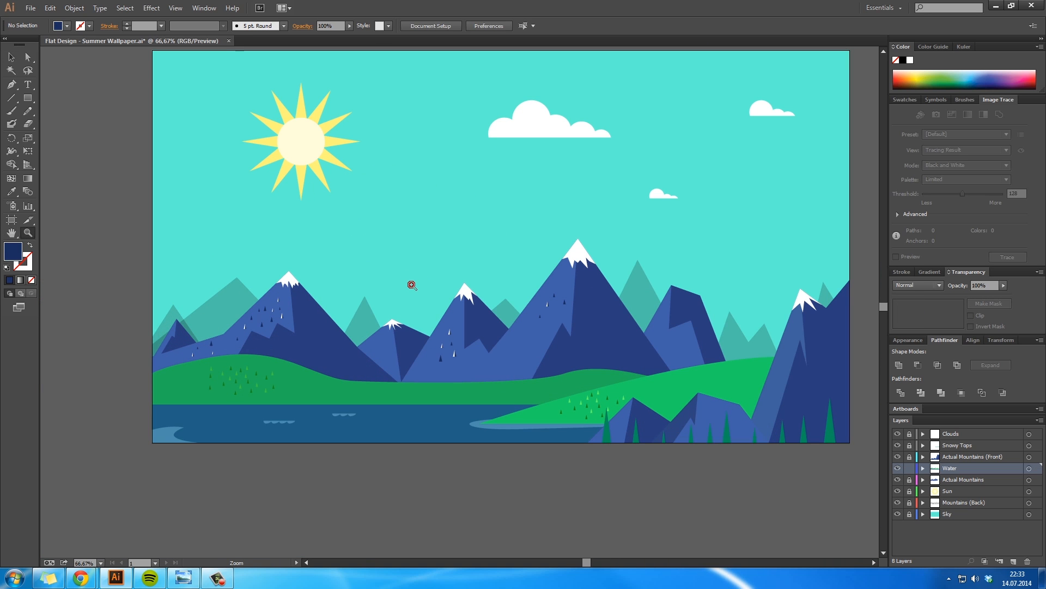
Copy groups of trees onto the flat-topped mountain right of the tallest peak and onto the far-right front mountain
key("v")
left_click_drag(467, 364, 436, 340)
left_click_drag(454, 350, 691, 353)
left_click(287, 320)
left_click_drag(546, 313, 570, 290)
left_click(743, 264)
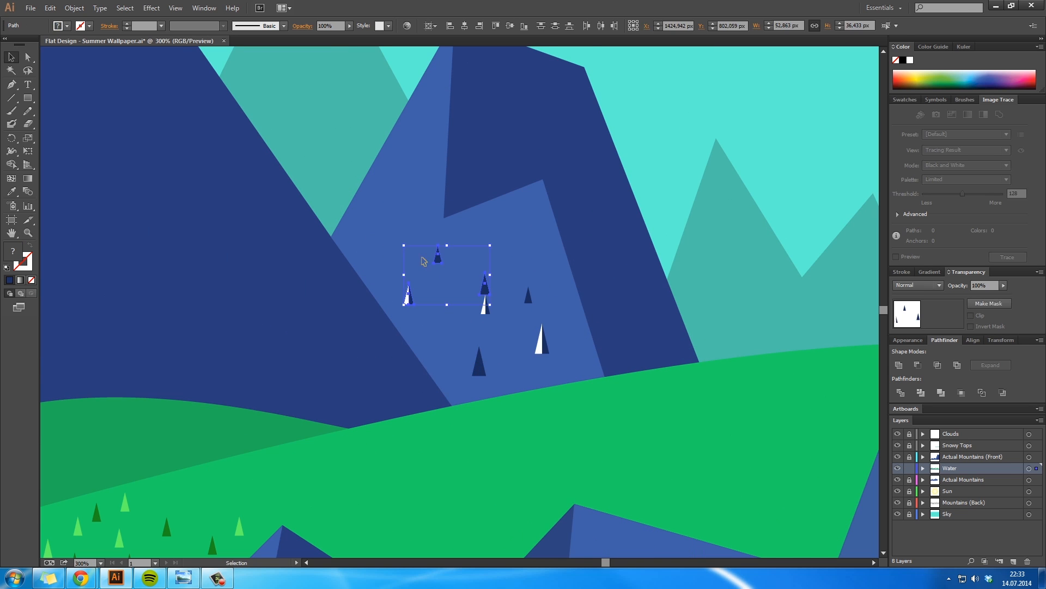
left_click(541, 299)
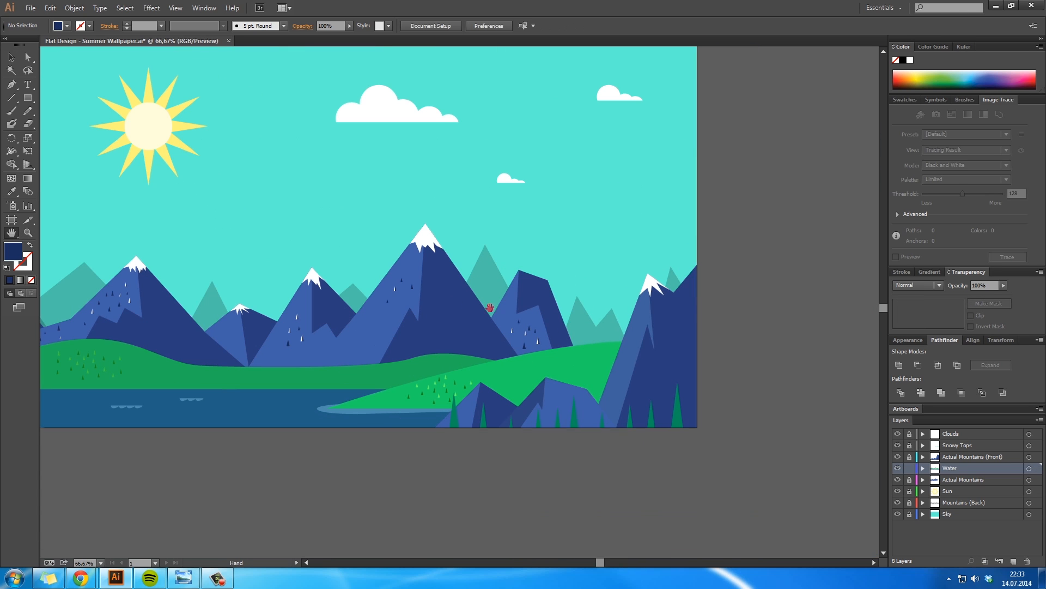
key("v")
left_click(695, 285)
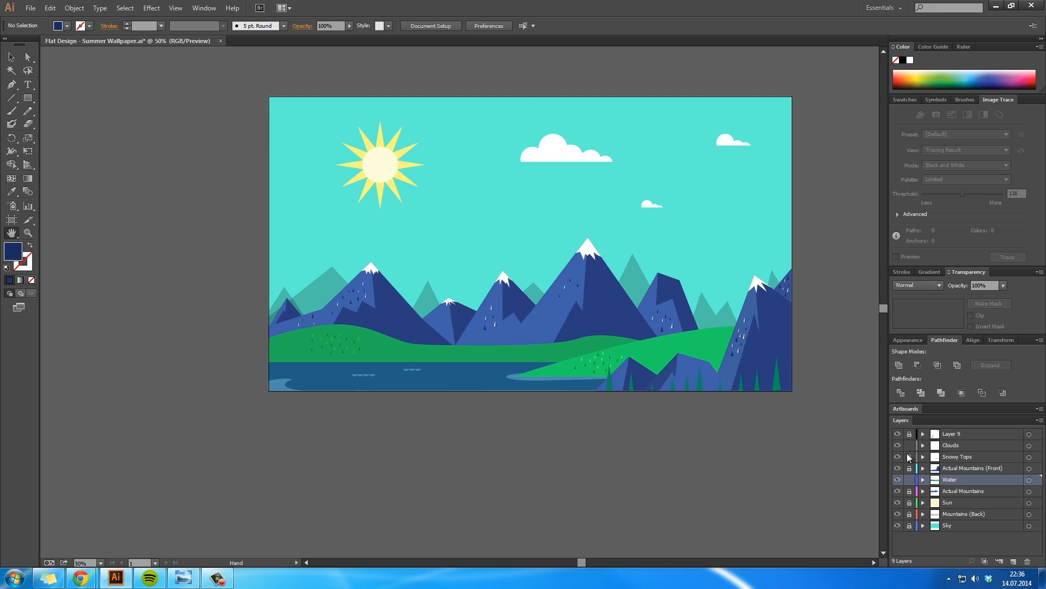
Draw two flat white (ffffff) ellipses on the open water, about 103 × 13 px and 75 × 15 px
left_click(322, 359)
left_click(558, 312)
left_click(556, 311)
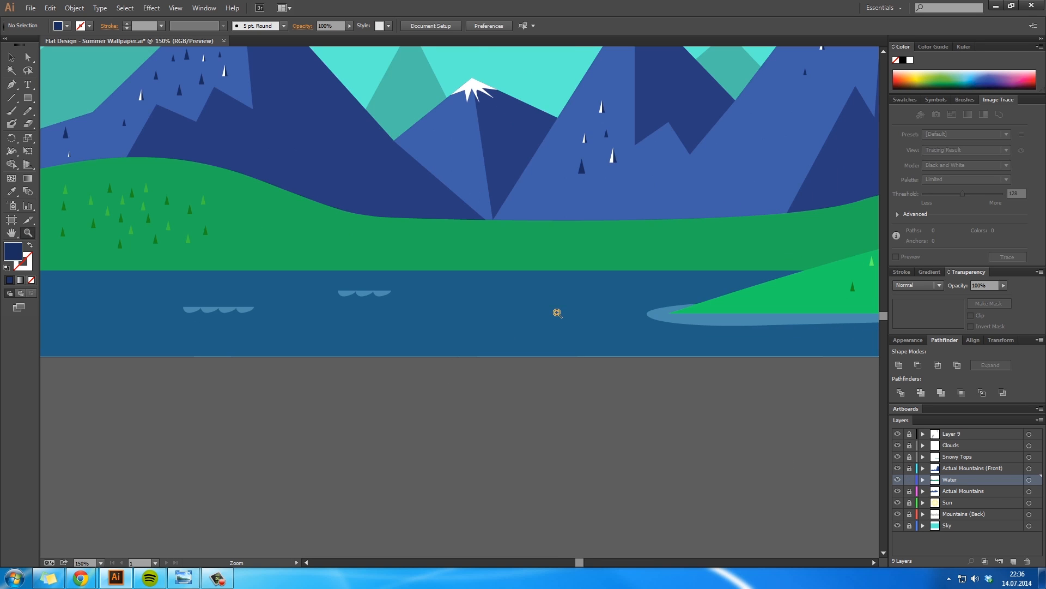
left_click(403, 308)
left_click(498, 305)
left_click_drag(597, 308, 180, 197)
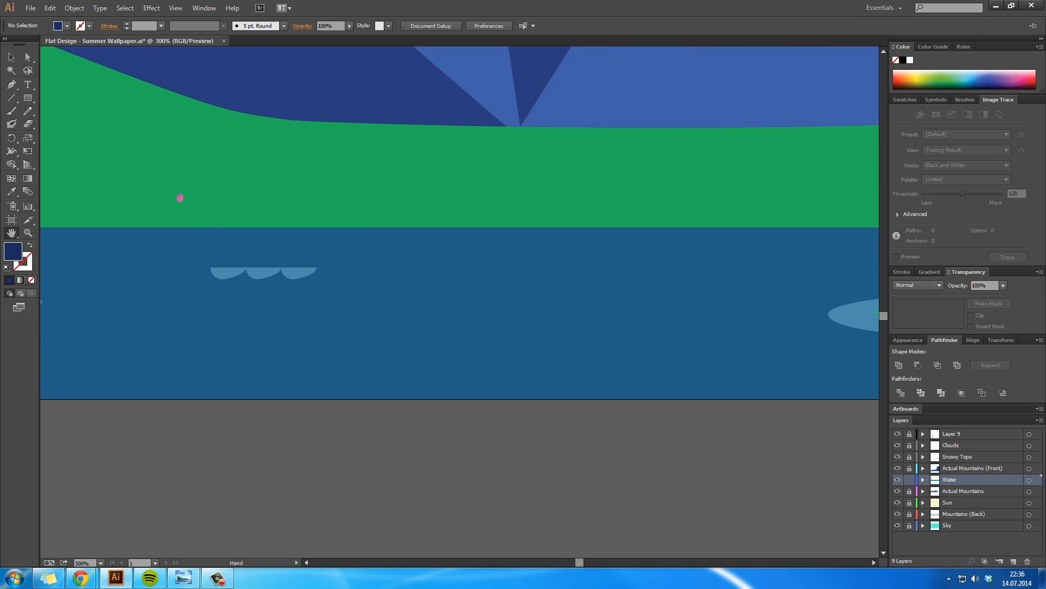
left_click_drag(31, 100, 81, 124)
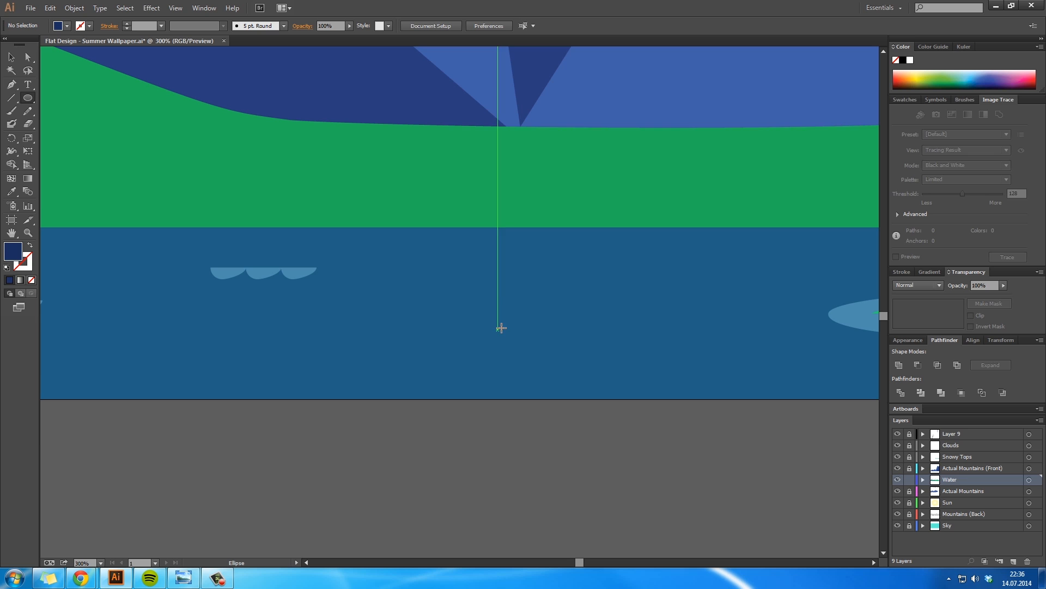
double_click(13, 251)
type("ffffff")
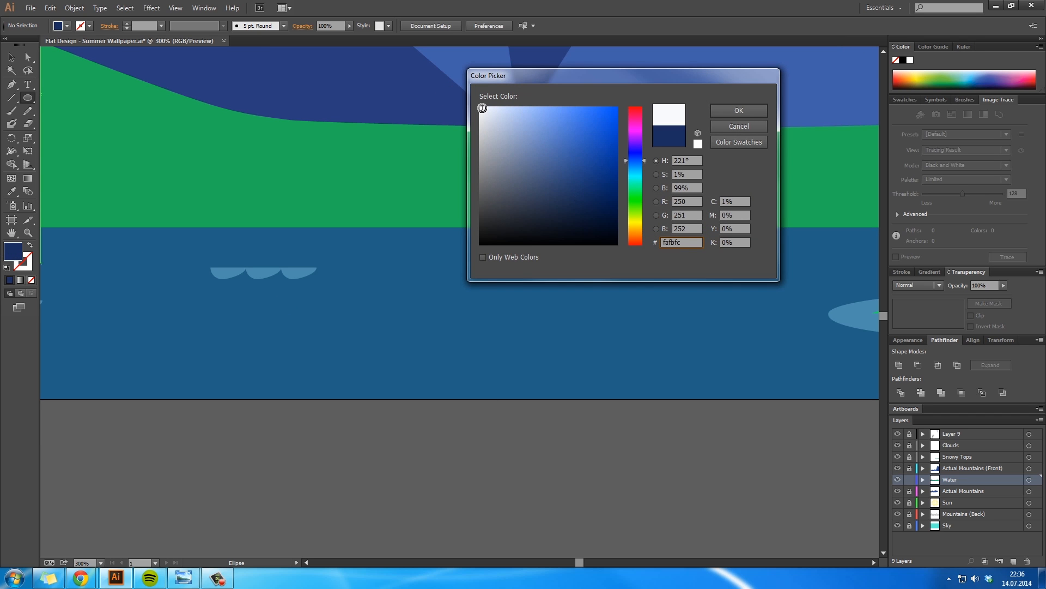
left_click(713, 114)
left_click_drag(437, 293, 604, 314)
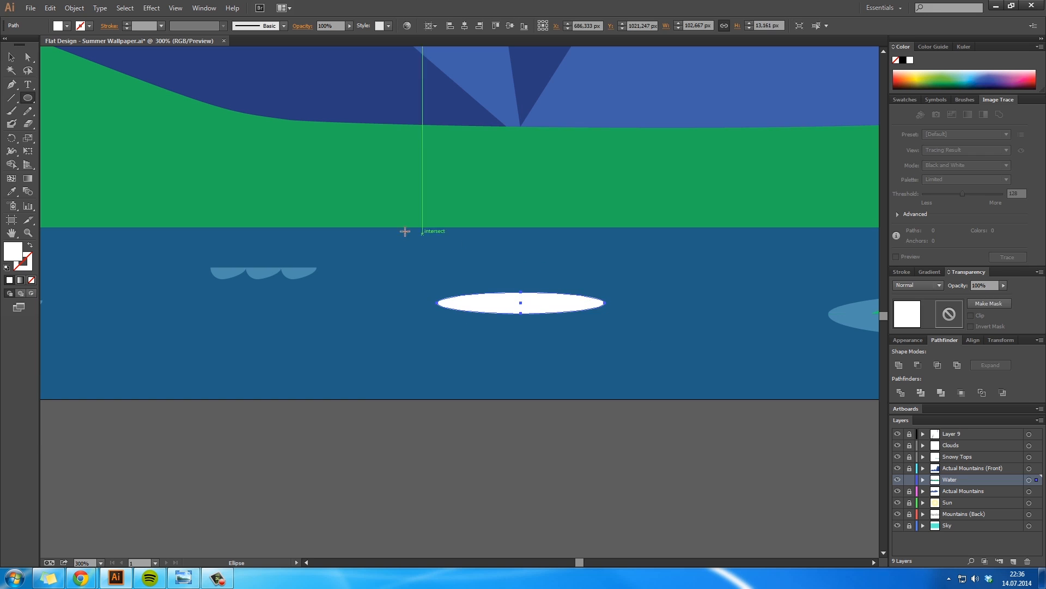
left_click_drag(392, 248, 516, 272)
key("v")
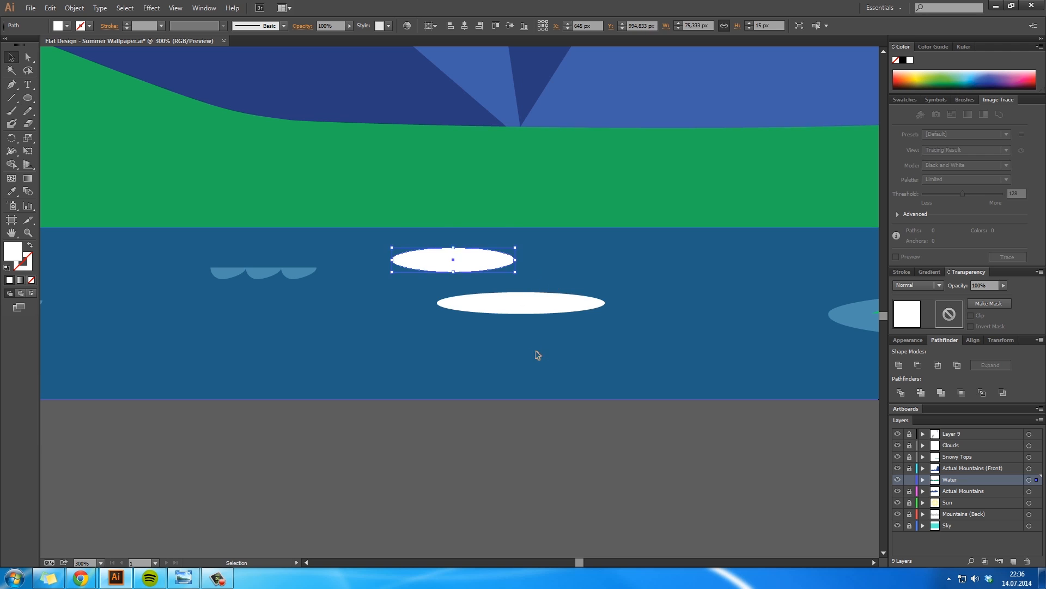
Move both white ellipses toward the bright green shore and offset them diagonally from each other
left_click(537, 353)
key("z")
left_click(565, 334, "alt")
left_click(564, 335, "alt")
left_click_drag(539, 307, 643, 349)
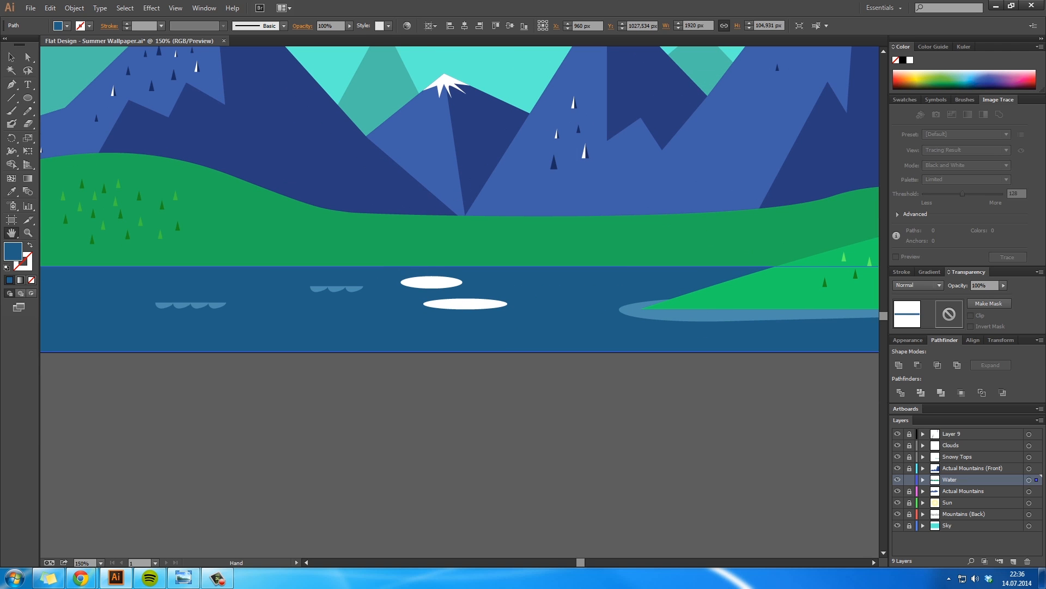
key("v")
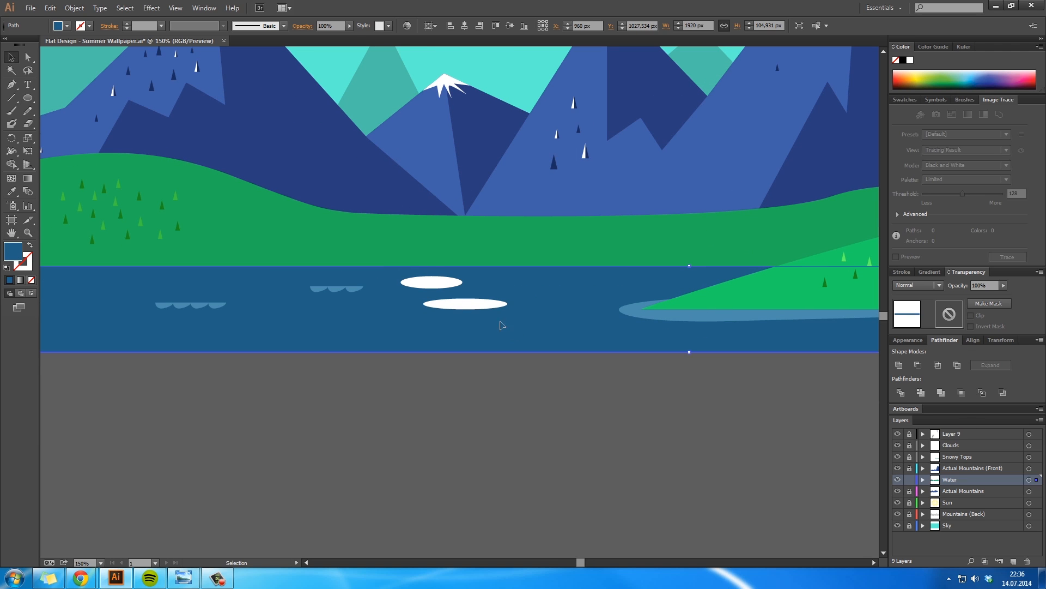
left_click(472, 308)
left_click(450, 281, "shift")
left_click_drag(443, 284, 563, 330)
left_click(551, 434)
left_click_drag(524, 299, 508, 296)
Set both ellipses to Soft Light blending with 75% opacity and save the file
left_click(545, 327)
left_click(507, 299, "shift")
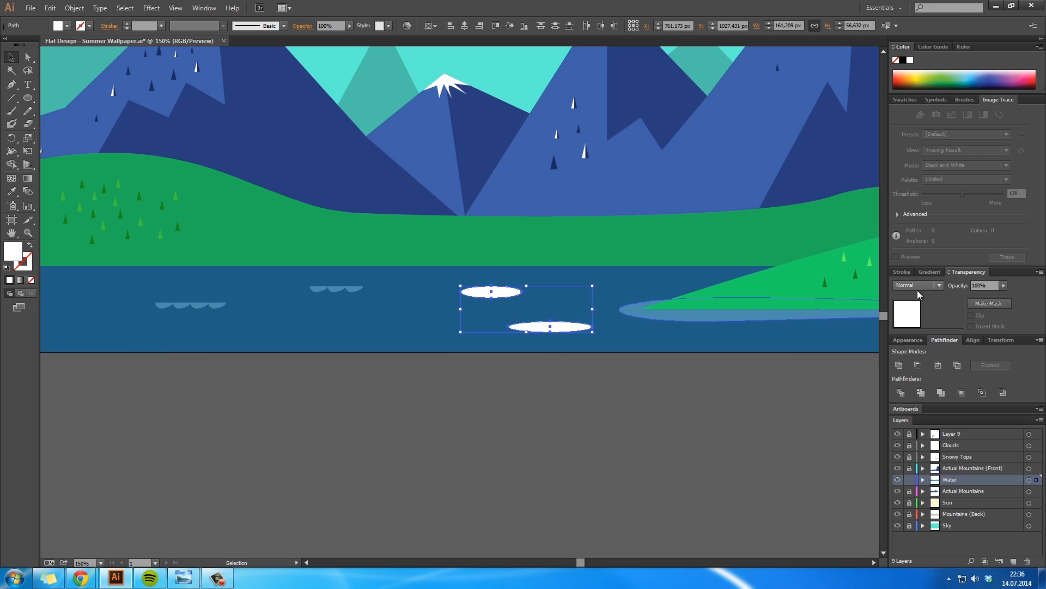
left_click(917, 285)
left_click(921, 398)
left_click(917, 285)
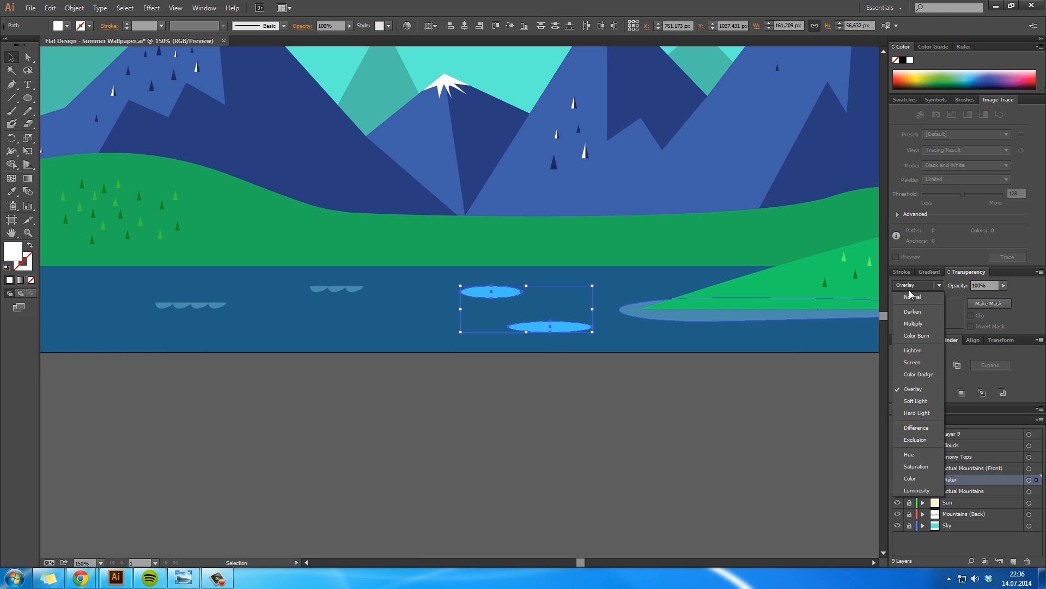
left_click(918, 409)
type("75")
key("Return")
left_click(610, 402)
key("ctrl+s")
Choose a bright cyan fill and draw a right-angled triangular sail on the water between the two ellipses with the Pen tool
key("z")
left_click(531, 299)
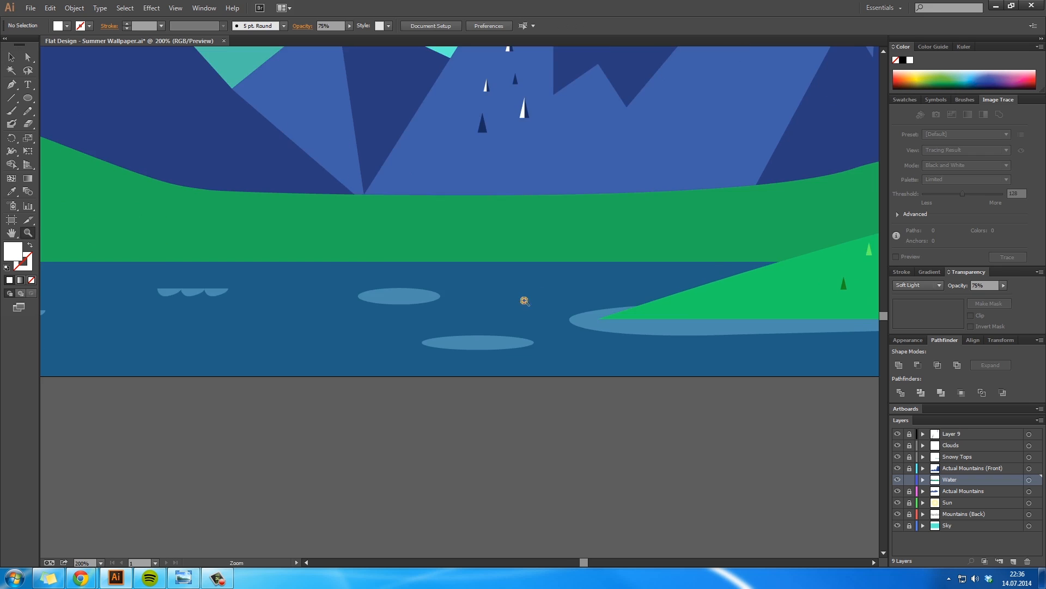
double_click(422, 312)
key("space")
left_click_drag(553, 298, 519, 308)
left_click(520, 308)
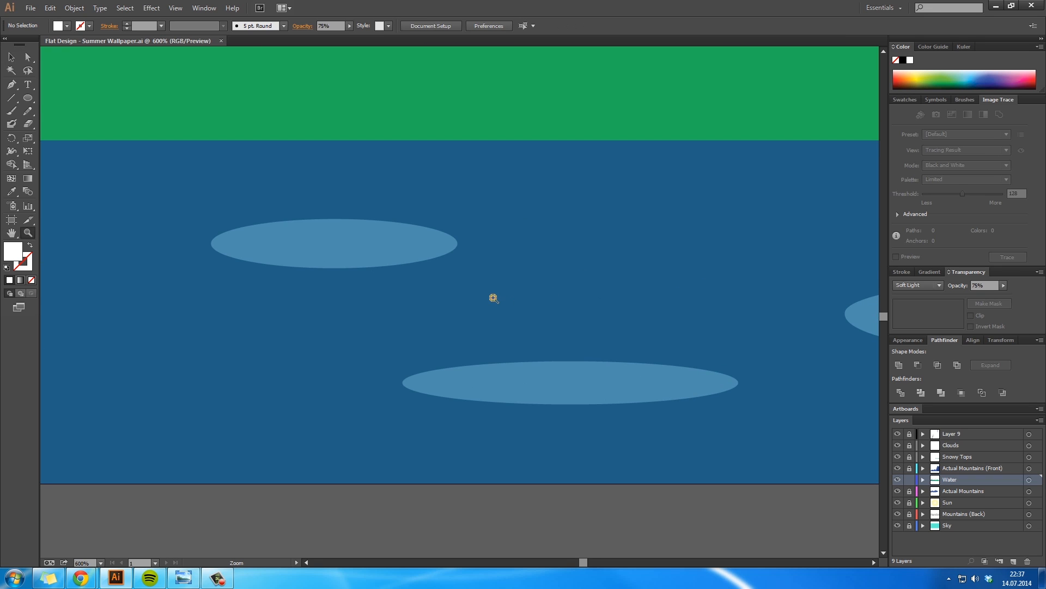
left_click(494, 298)
key("space")
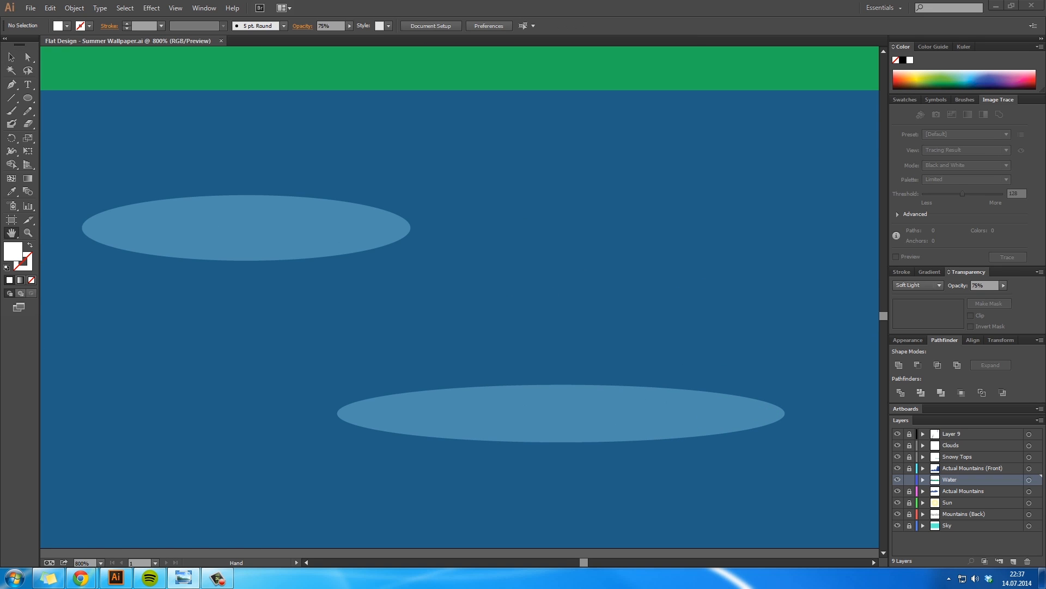
left_click_drag(584, 310, 522, 332)
double_click(12, 251)
left_click_drag(634, 241, 633, 172)
left_click(739, 110)
key("p")
scroll(562, 238, "up", 1)
left_click(557, 233)
left_click(643, 354)
left_click(557, 354)
left_click(557, 234)
Draw a smaller mirrored triangular sail to the left of the first one, sharing its baseline
left_click(539, 246)
left_click(538, 354)
left_click(466, 355)
left_click(538, 246)
Draw a narrow vertical rectangle between the two sails as the mast
left_click(28, 97)
left_click(82, 96)
mouse_move(546, 234)
left_mouse_down()
mouse_move(553, 388)
mouse_move(554, 379)
left_mouse_up()
Centre the mast between the sails, show the rulers and resize the mast to about 2 px wide and the taller sail's height
scroll(578, 299, "up", 3)
key("v")
left_click_drag(548, 287, 552, 287)
left_click_drag(501, 265, 502, 266)
left_click_drag(546, 467, 518, 324)
key("ctrl+r")
key("v")
left_click(555, 338)
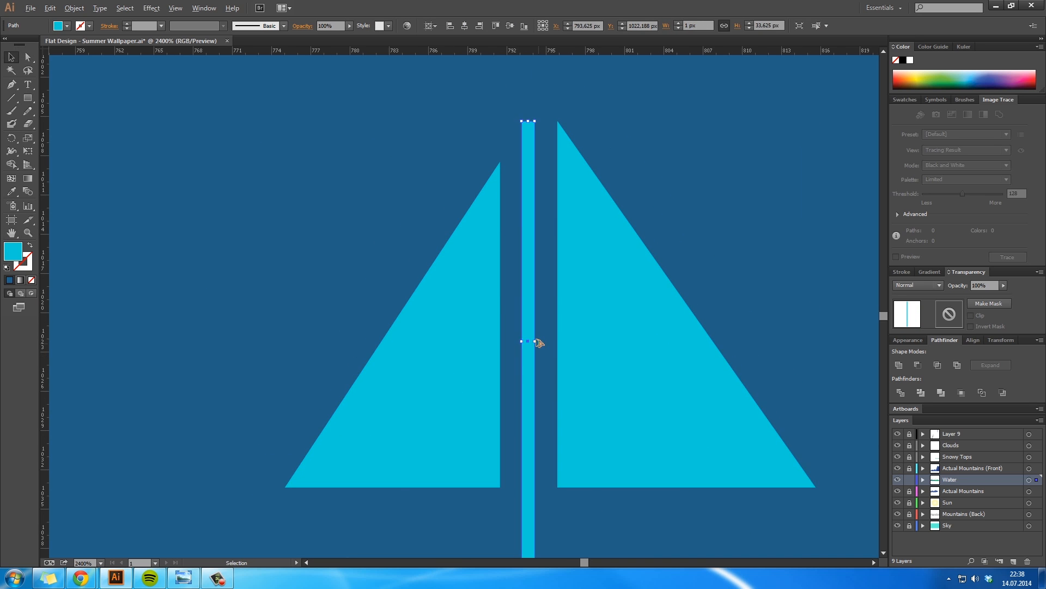
scroll(525, 234, "down", 3)
scroll(440, 345, "up", 3)
scroll(575, 405, "down", 3)
key("p")
left_click(679, 387)
left_click_drag(464, 431, 248, 433)
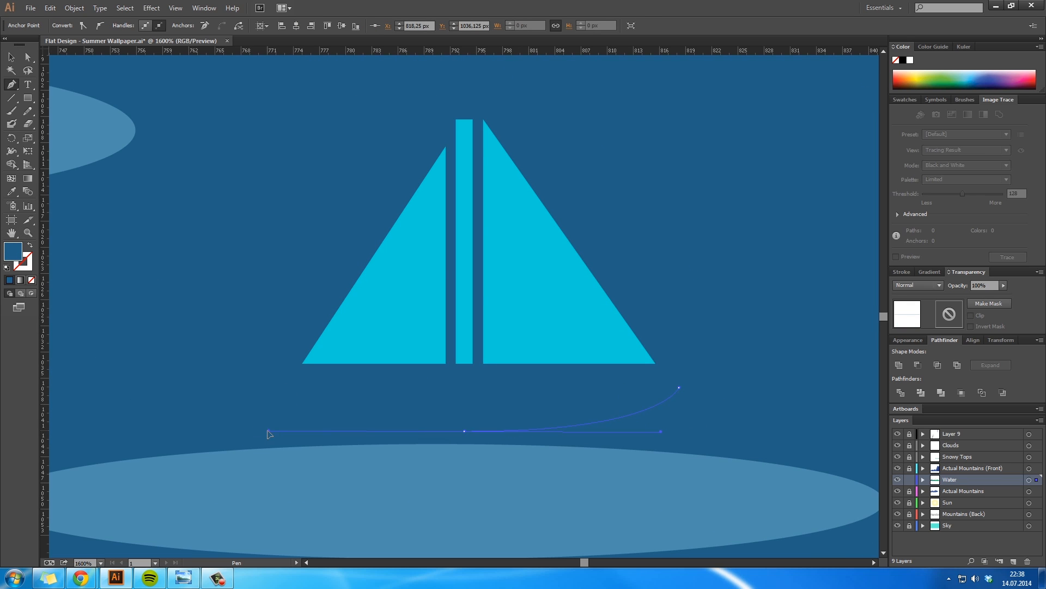
left_click(282, 387)
left_click(680, 387)
key("ctrl+z")
key("ctrl+z")
key("ctrl+z")
key("ctrl+z")
Draw the hull's straight top edge just below the sails with the Pen tool
left_click(281, 388)
left_click(679, 387)
left_click(653, 422)
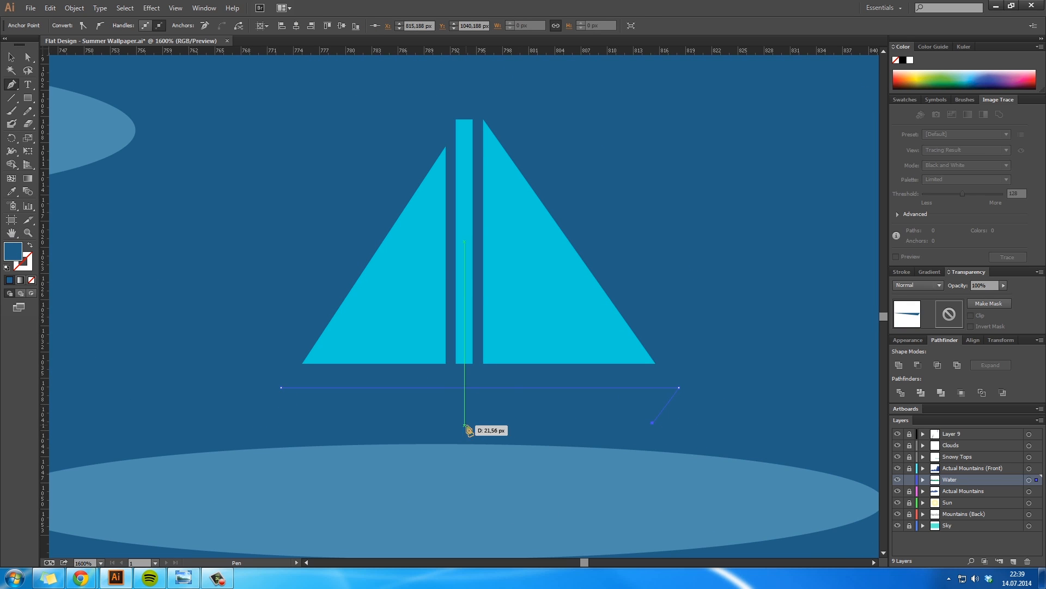
left_click_drag(464, 431, 268, 431)
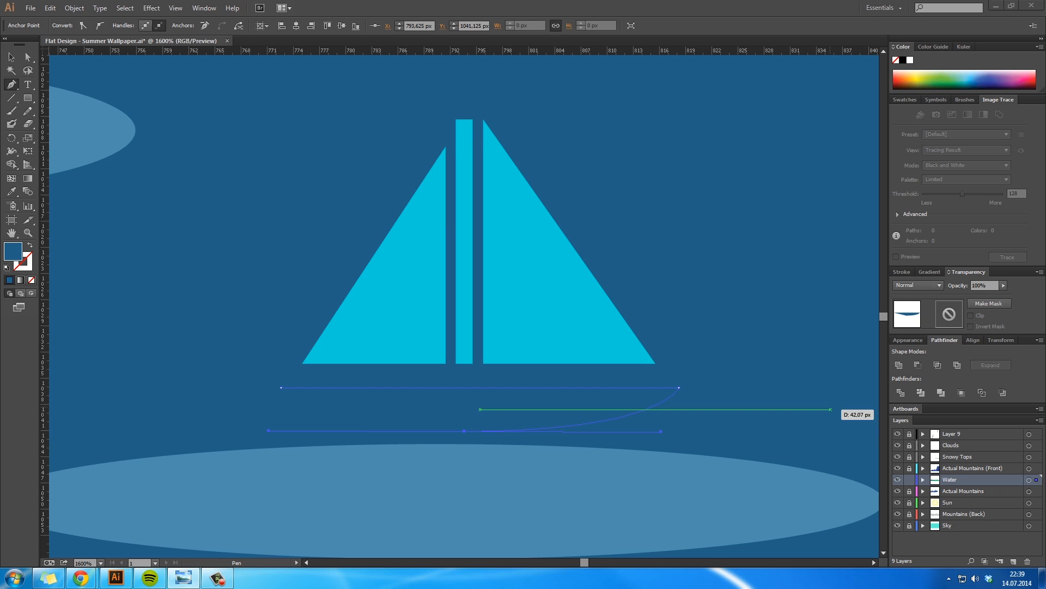
key("ctrl")
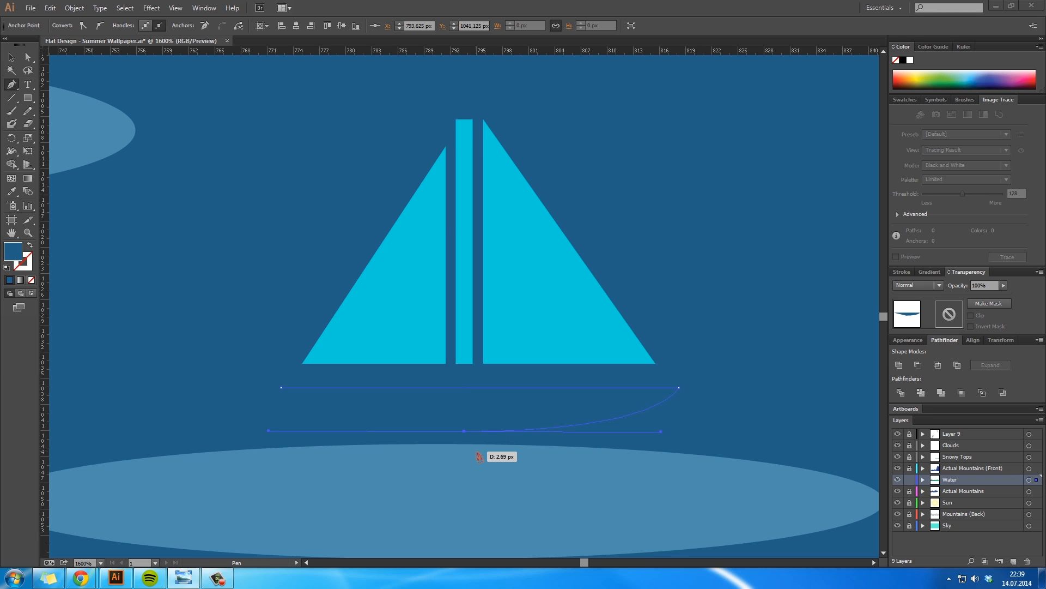
key("ctrl")
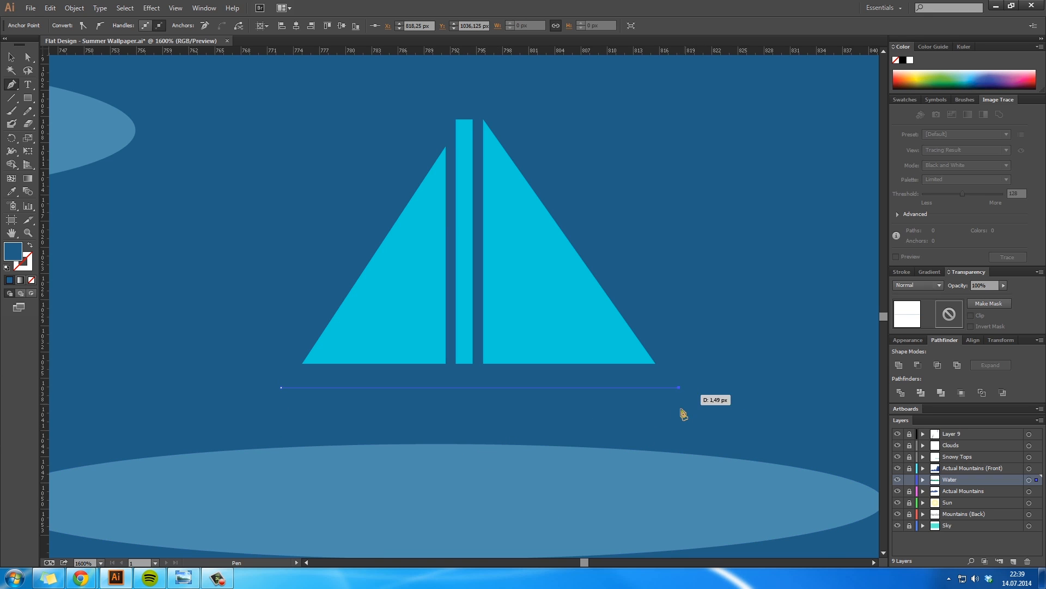
Complete the hull with slanted ends and a flat bottom, then give it the sails' cyan fill
left_click(653, 423)
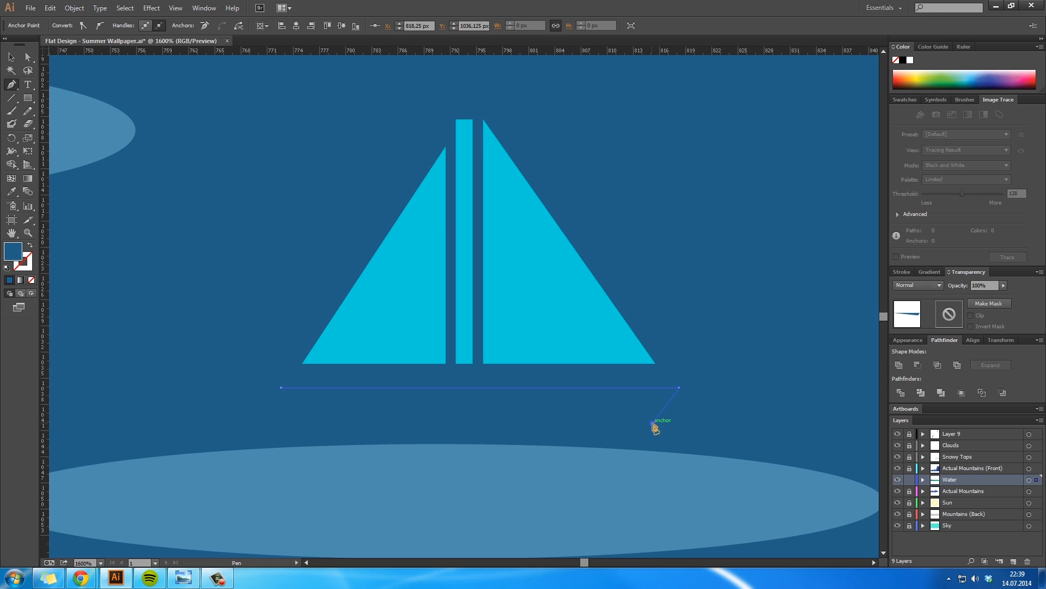
left_click(463, 425)
key("ctrl+z")
left_click(465, 423)
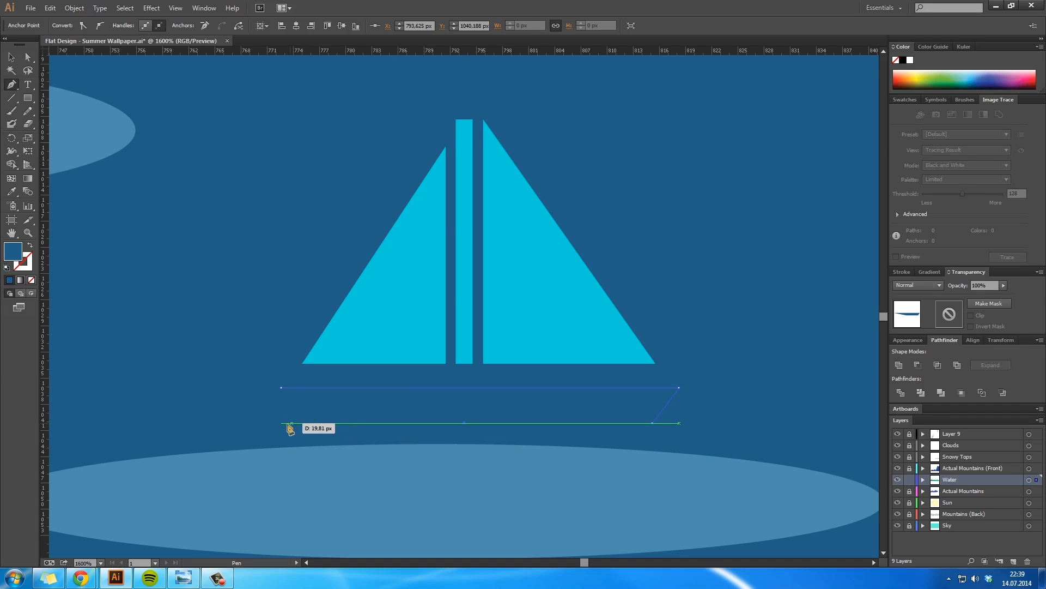
left_click(321, 422)
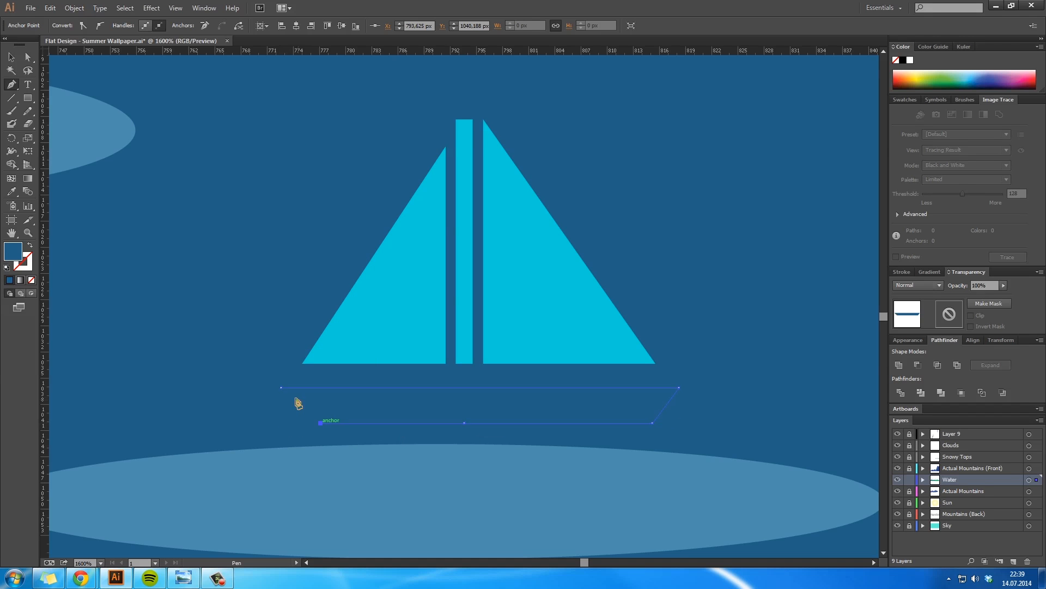
key("i")
left_click(538, 314)
key("v")
left_click(716, 353)
Stretch the hull upward to about 5 px tall and extend the mast down into it
left_click(596, 408)
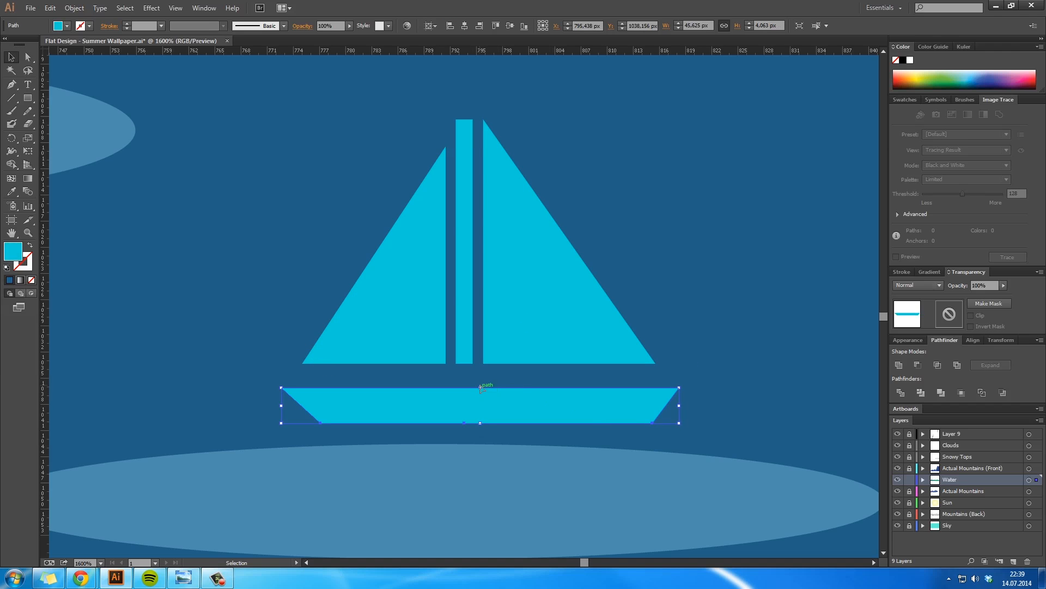
left_click_drag(481, 387, 466, 378)
left_click(466, 351)
Centre the hull horizontally on the mast, using the mast as the key object, and clear the selection
left_click(493, 386)
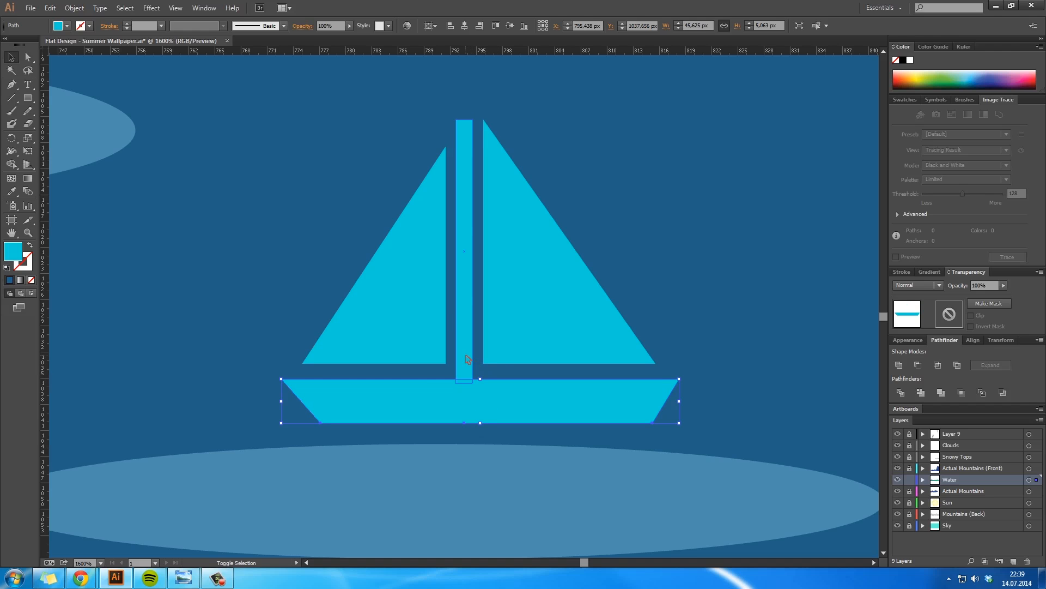
left_click(467, 359, "shift")
left_click(554, 28)
key("ctrl+z")
left_click(468, 27)
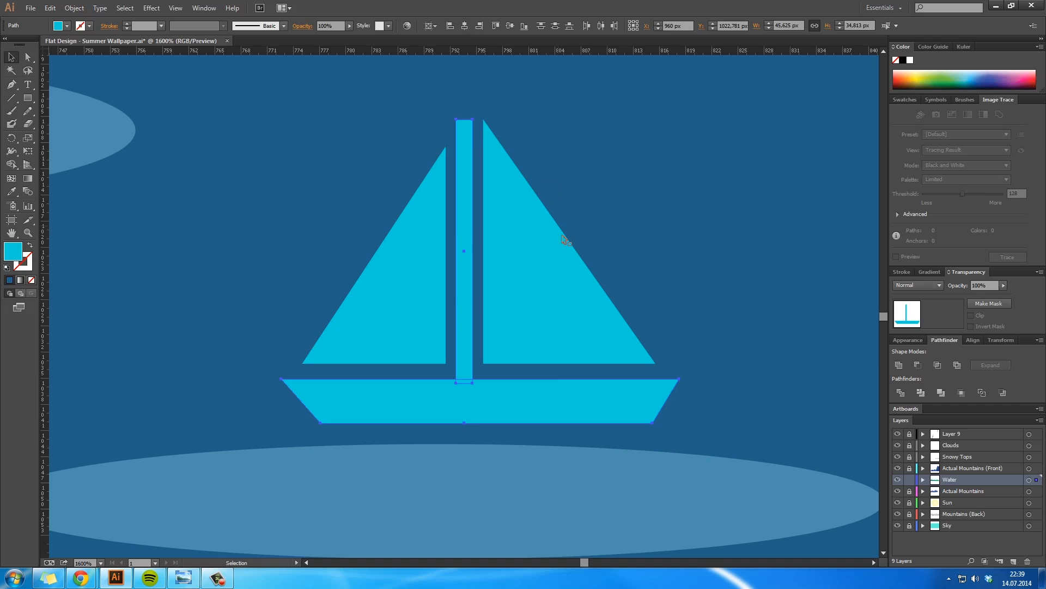
left_click(545, 400)
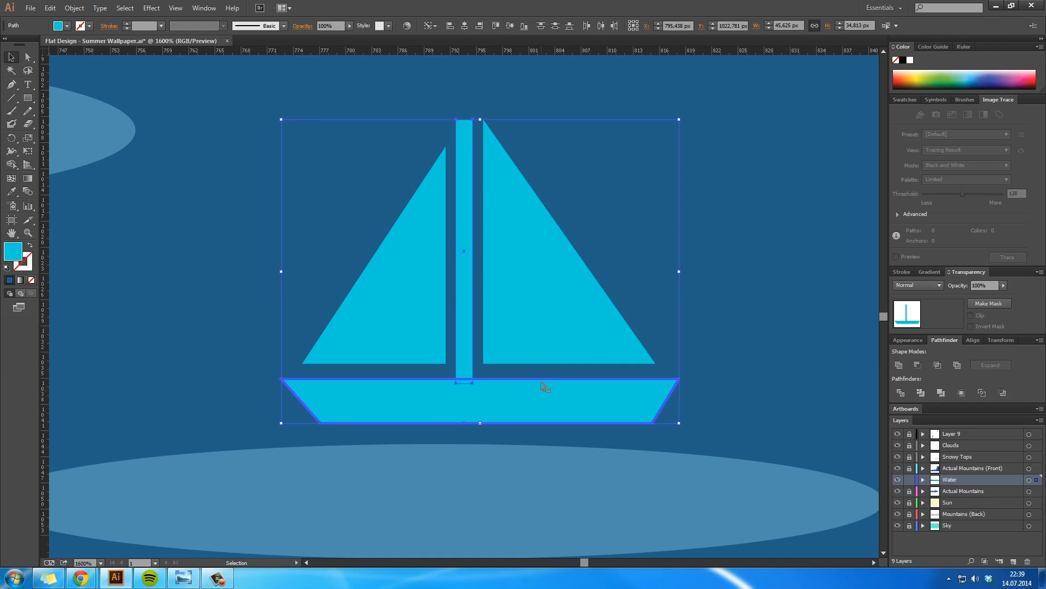
left_click(465, 343)
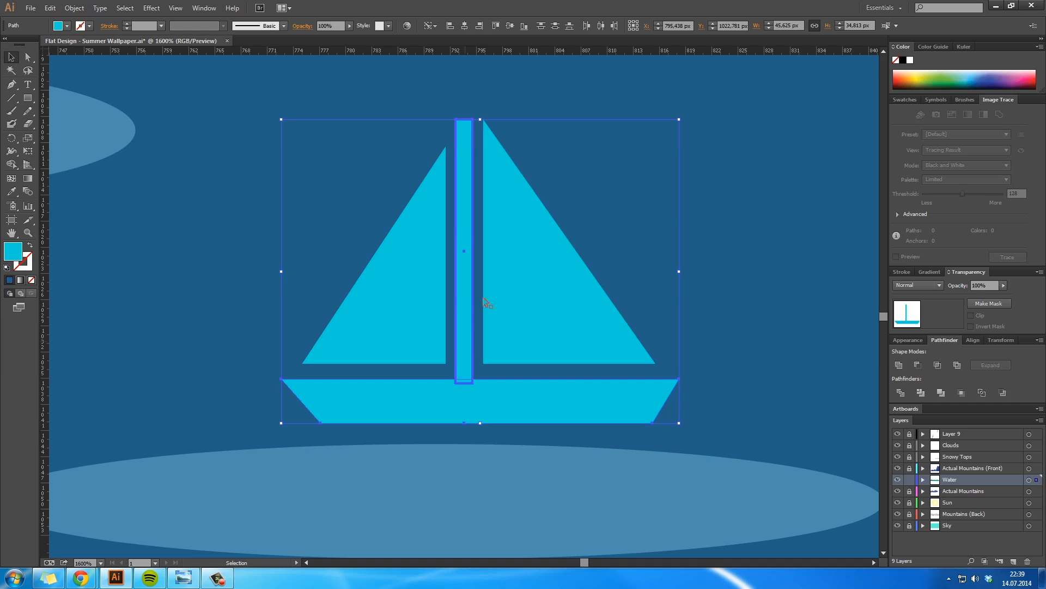
left_click(466, 28)
key("a")
left_click(721, 316)
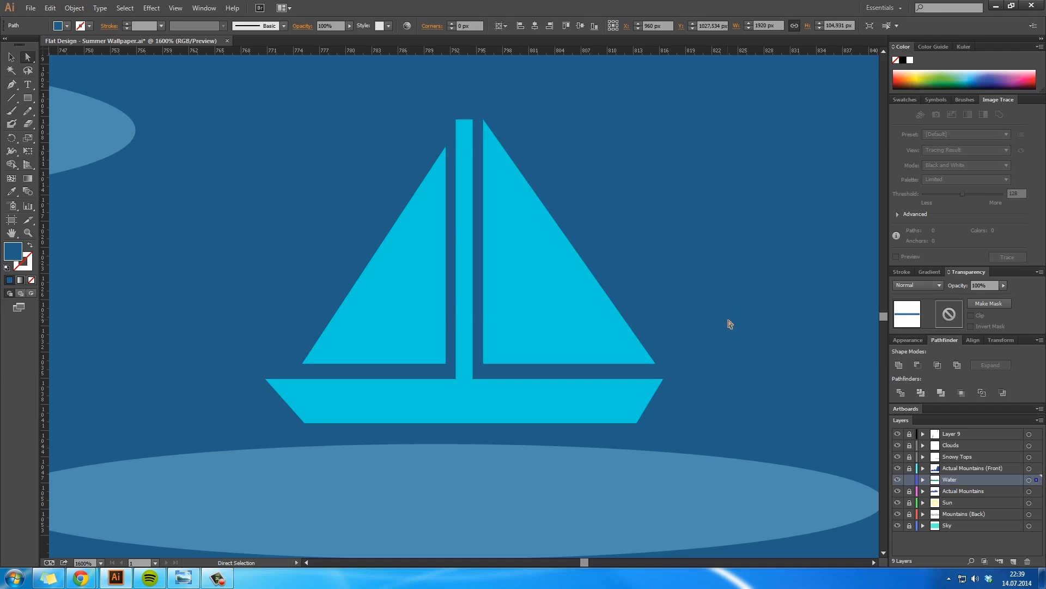
Narrow the mast symmetrically about its centre
left_click(460, 307)
key("v")
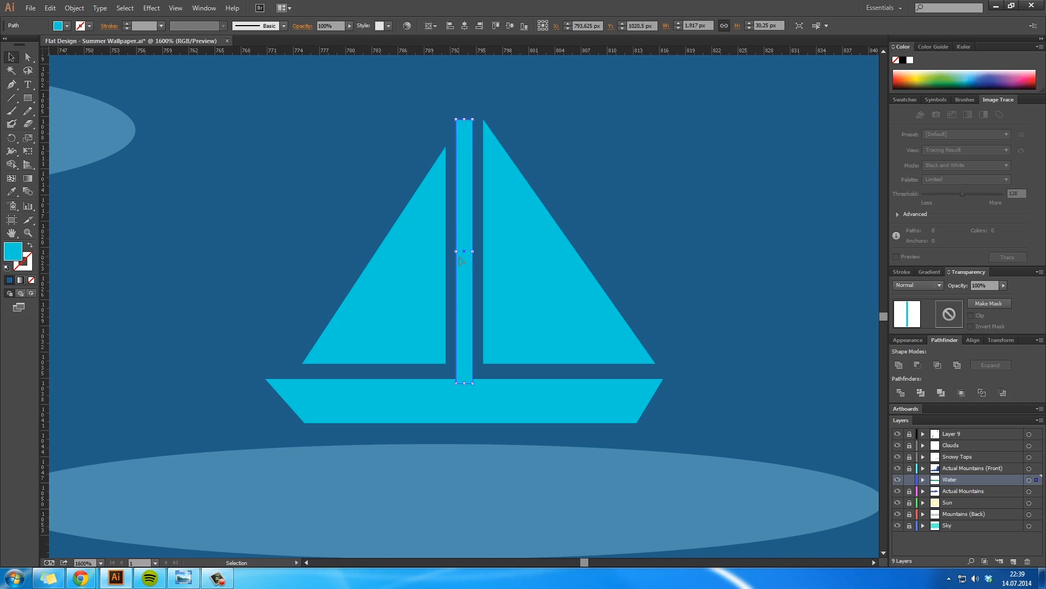
left_click_drag(457, 251, 461, 253)
left_click(694, 185)
Move the right sail's lower outer corner inward along its baseline to make the sail slimmer
key("z")
key("a")
left_click(640, 364)
left_click_drag(654, 367, 634, 364)
left_click(656, 365)
left_click(705, 330)
Examine the sailboat's size and proportions against the surrounding lake
key("z")
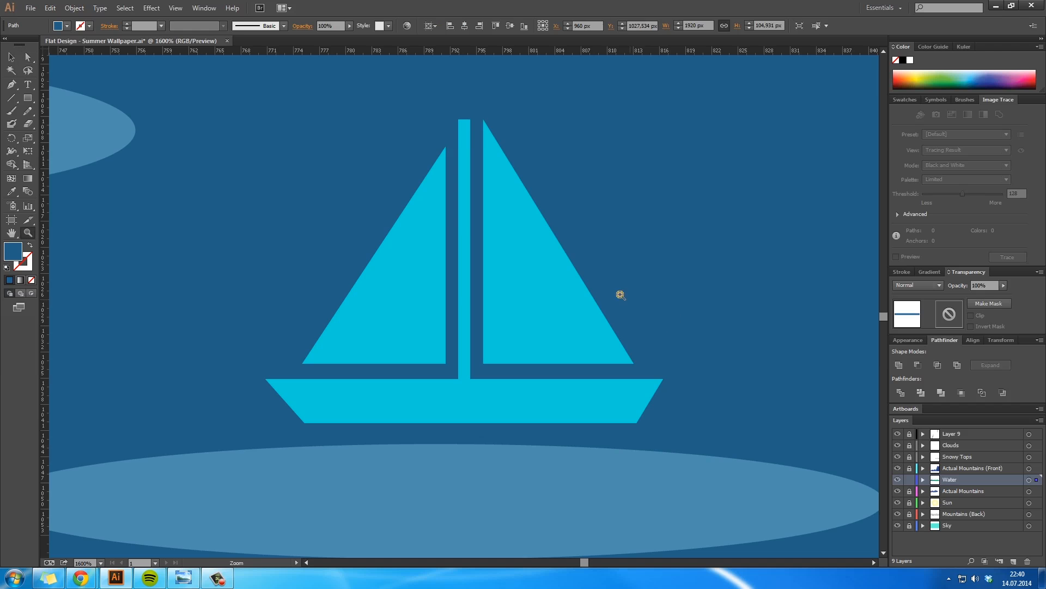
left_click(619, 294, "alt")
left_click(620, 295, "alt")
left_click(620, 295, "alt")
left_click(620, 295, "alt")
left_click(619, 294, "alt")
key("space")
left_click_drag(401, 315, 551, 324)
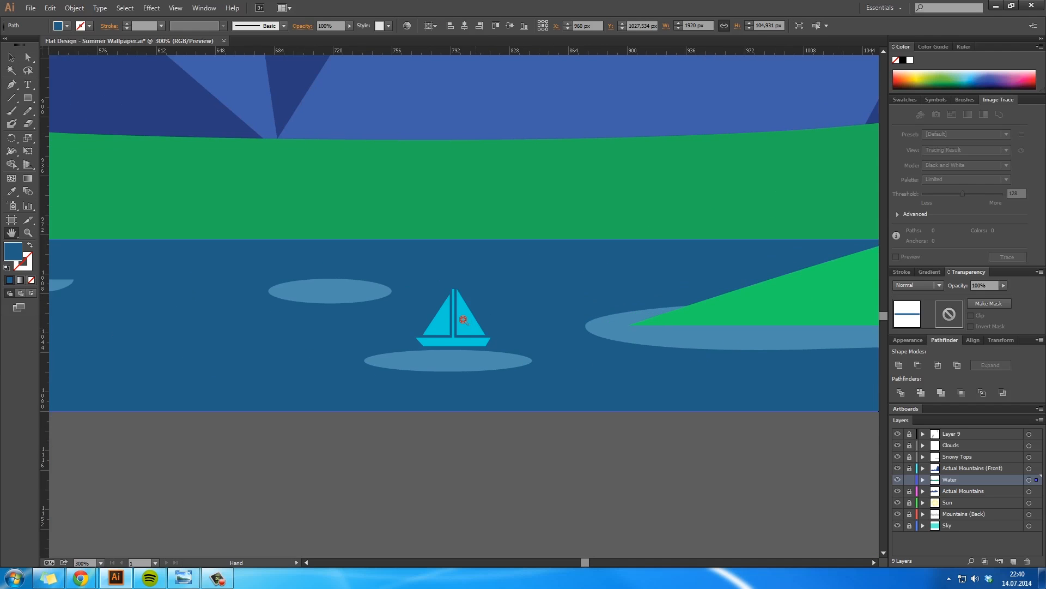
Move the right and left sails closer to the mast, leaving a narrow gap on each side
left_click(464, 320)
left_click(429, 304)
left_click(428, 304)
left_click(428, 303)
left_click(428, 303)
key("space")
left_click_drag(405, 272, 164, 181)
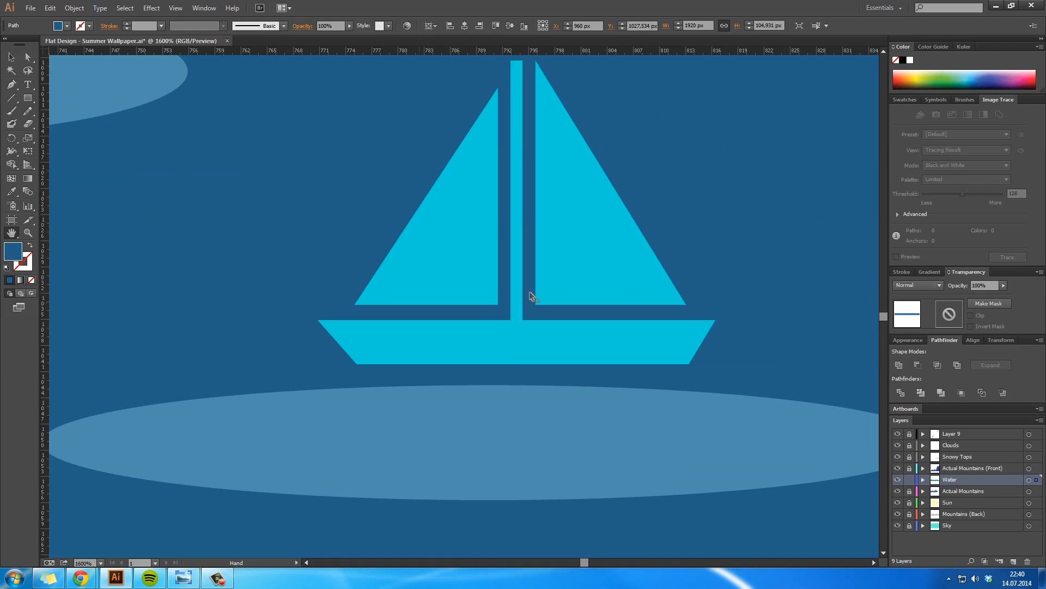
left_click_drag(574, 278, 567, 274)
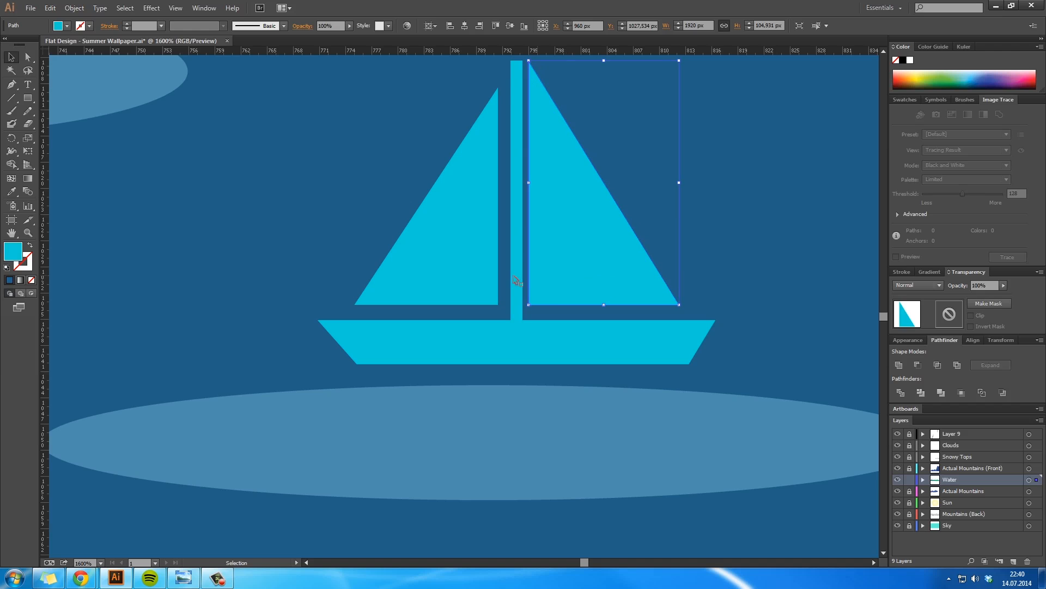
left_click_drag(479, 275, 489, 277)
Move the hull up closer to the bottoms of the sails
left_click(540, 342)
left_click(509, 289, "ctrl")
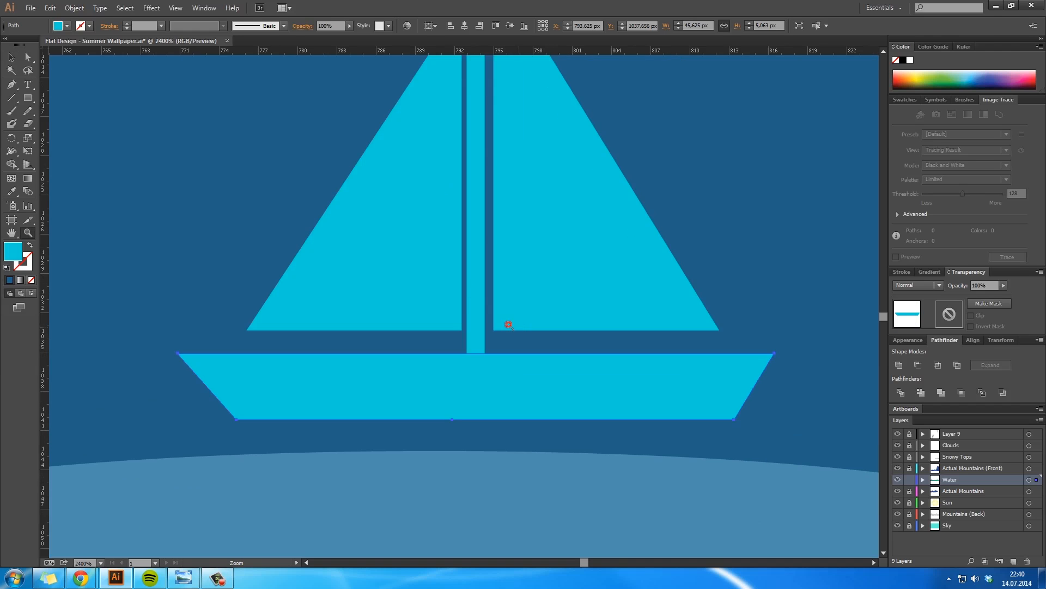
left_click(505, 322, "ctrl")
left_click(507, 323, "ctrl")
left_click_drag(529, 335, 518, 341)
left_click(512, 412)
left_click_drag(498, 492, 500, 459)
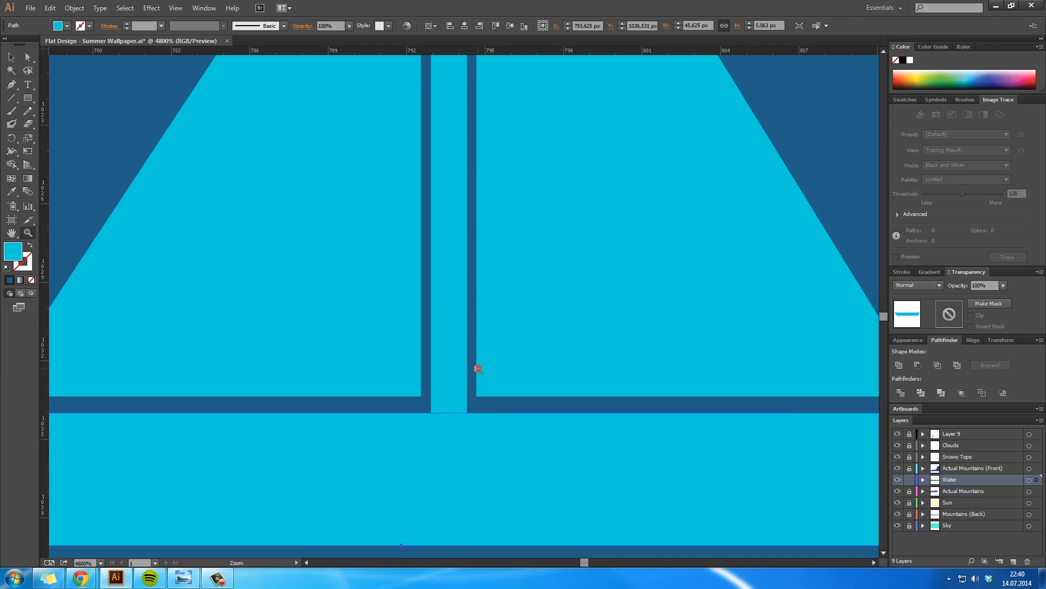
Move the right and left sails slightly outward to widen the gaps on both sides of the mast
left_click(478, 369, "ctrl+alt")
left_click(478, 369, "ctrl+alt")
left_click(478, 368, "ctrl+alt")
left_click(478, 369, "ctrl+alt")
left_click(421, 178, "ctrl")
left_click(423, 177, "ctrl")
left_click(518, 335, "ctrl")
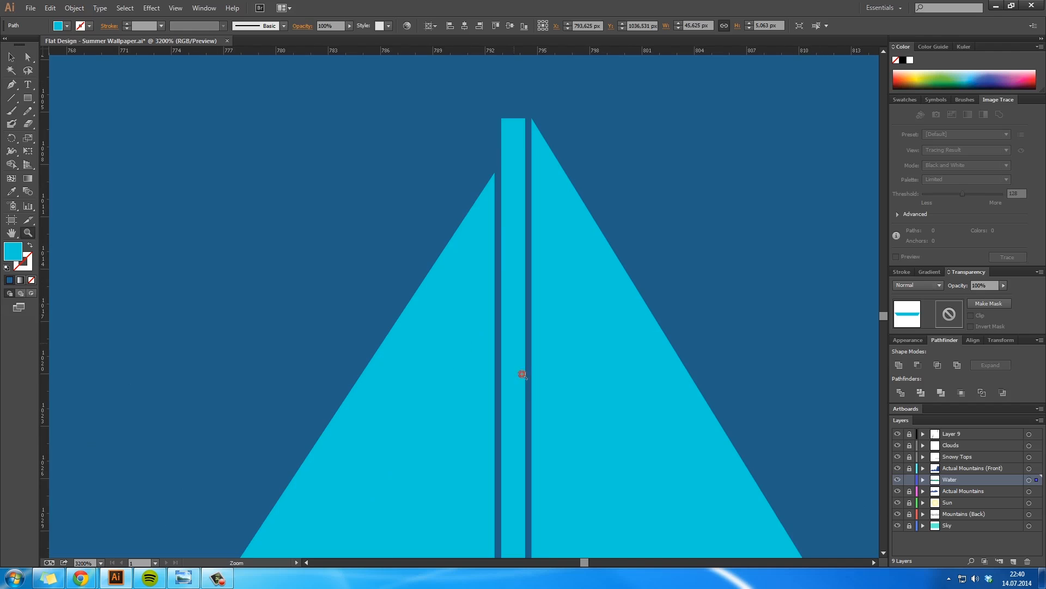
left_click_drag(519, 410, 467, 161)
left_click_drag(502, 281, 507, 281)
left_click_drag(410, 309, 405, 310)
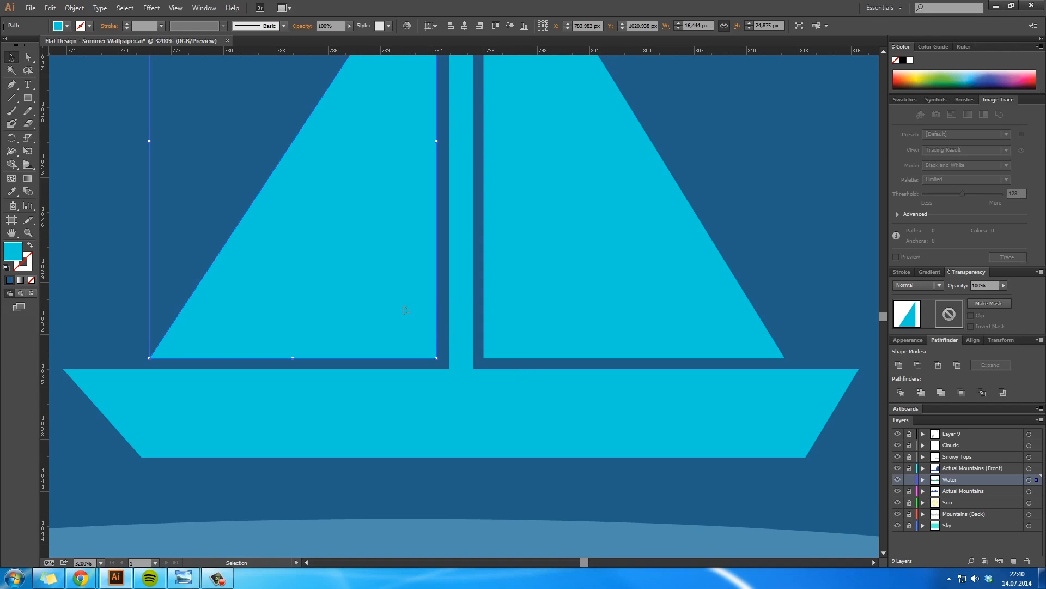
double_click(440, 329)
left_click(54, 63)
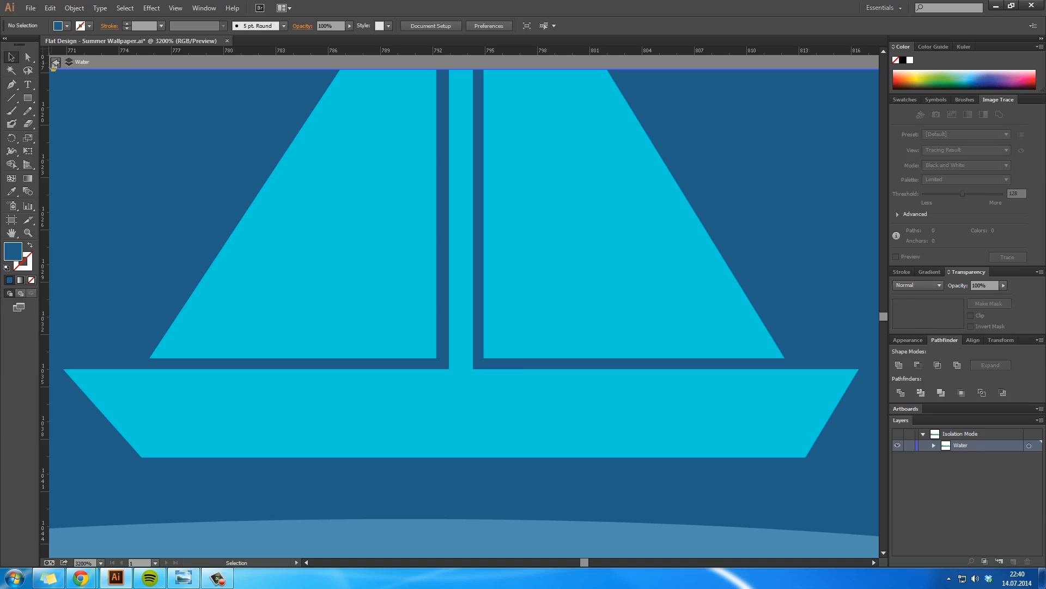
key("Escape")
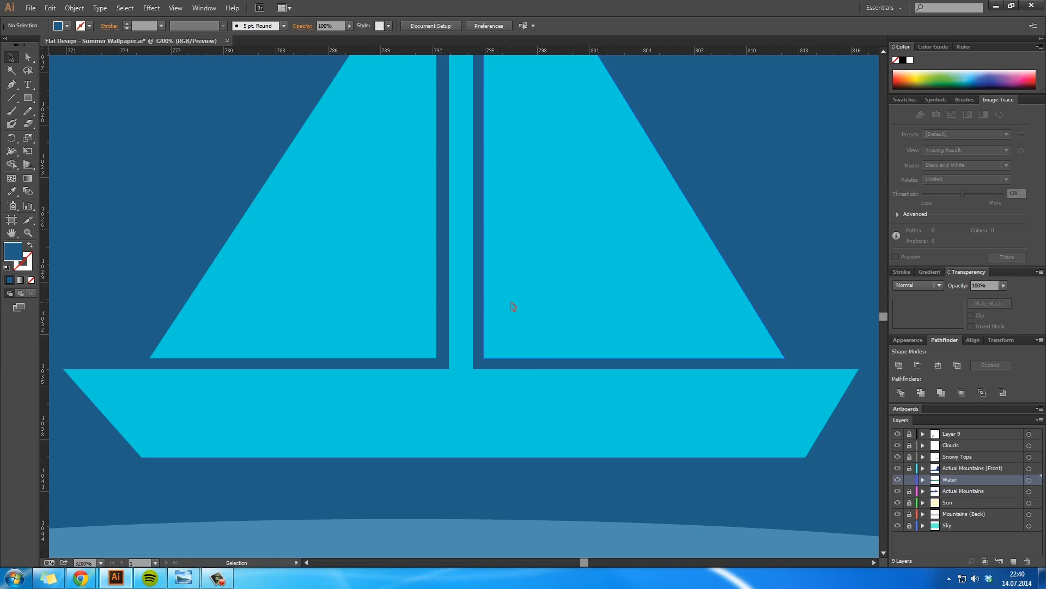
left_click_drag(515, 306, 518, 306)
Move the whole sailboat, with its sails, mast and hull, onto the light ellipse just below it
key("z")
left_click(462, 283, "alt")
left_click(461, 283, "alt")
left_click(461, 283, "alt")
left_click(461, 283, "alt")
key("h")
left_click_drag(519, 368, 423, 277)
key("v")
key("ctrl+z")
left_click(502, 310)
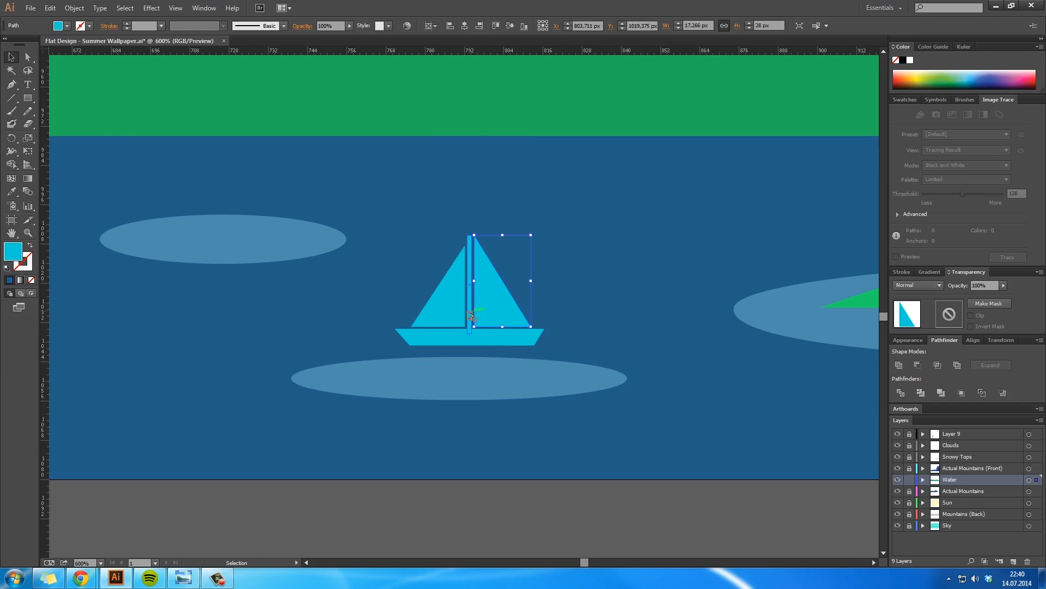
left_click(451, 312, "shift")
left_click(456, 341, "shift")
left_click_drag(502, 312, 445, 350)
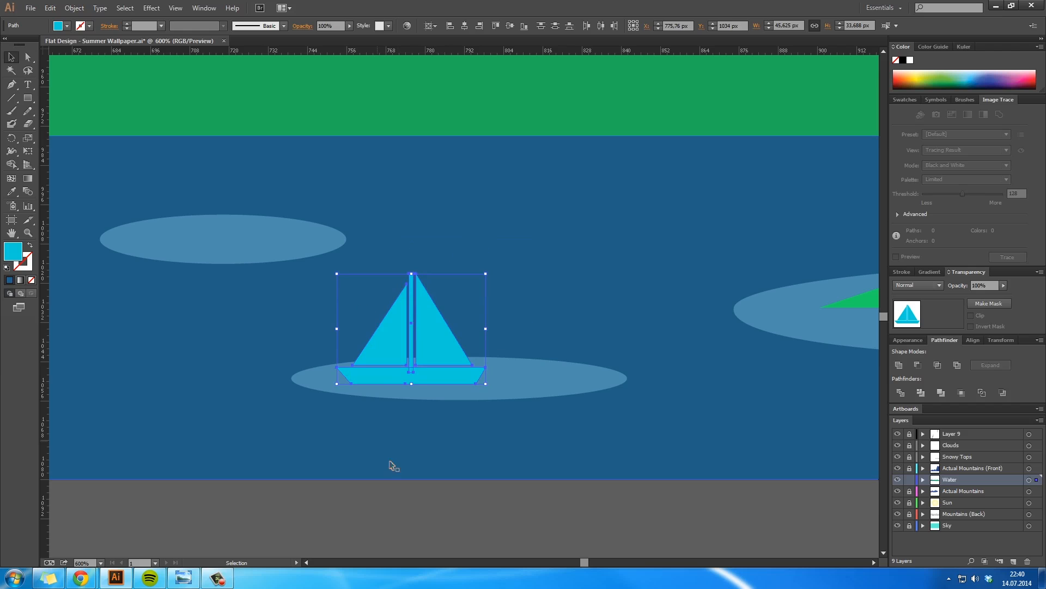
left_click(406, 500)
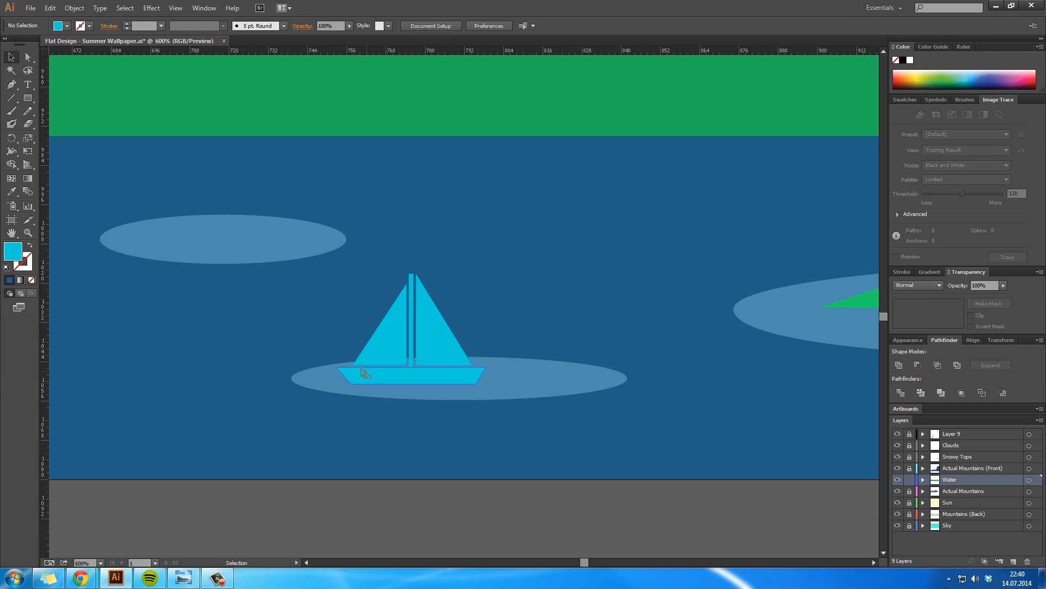
left_click(360, 364, "ctrl")
left_click(457, 310, "ctrl")
left_click(460, 305, "ctrl")
left_click(462, 310, "ctrl")
left_click_drag(491, 394, 589, 236)
left_click(447, 345)
key("ctrl+z")
left_click(432, 369)
left_click(432, 366)
left_click(430, 367)
left_click(461, 467)
Draw a cyan rectangle about 31 × 6 px on the ellipse up-left of the sailboat and shear it horizontally into a slanted boat hull
key("space")
left_click_drag(675, 323, 431, 350)
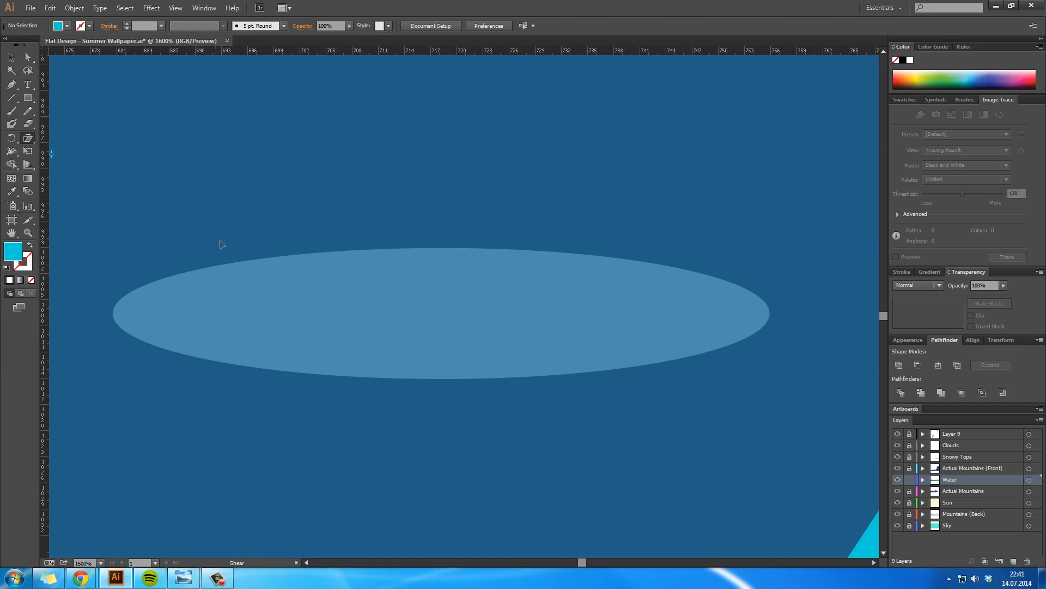
left_click(28, 98)
mouse_move(378, 272)
left_mouse_down()
mouse_move(602, 329)
mouse_move(648, 325)
left_mouse_up()
left_click(28, 139)
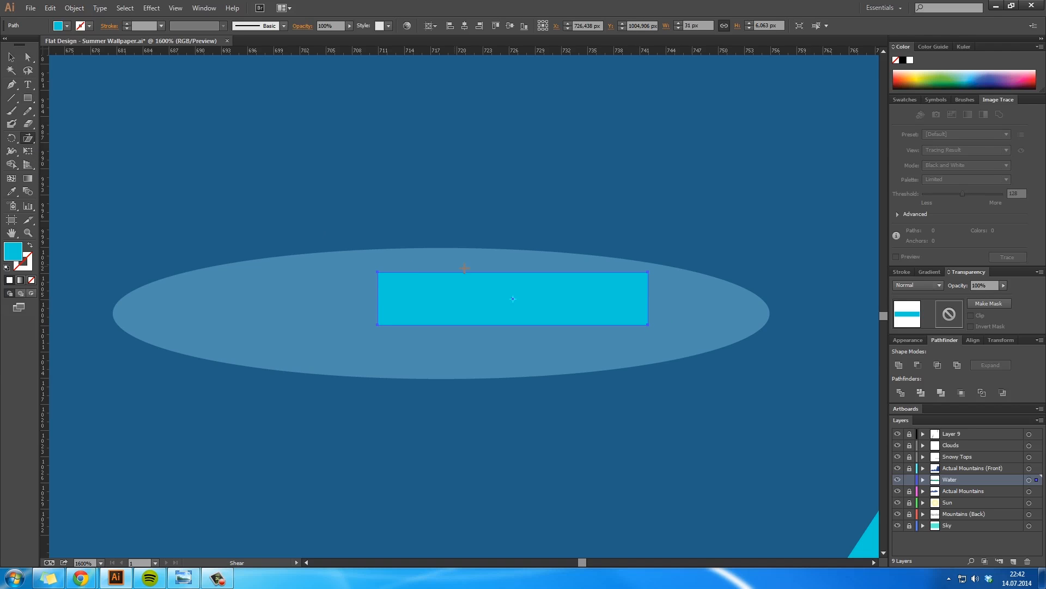
left_click_drag(445, 291, 455, 293)
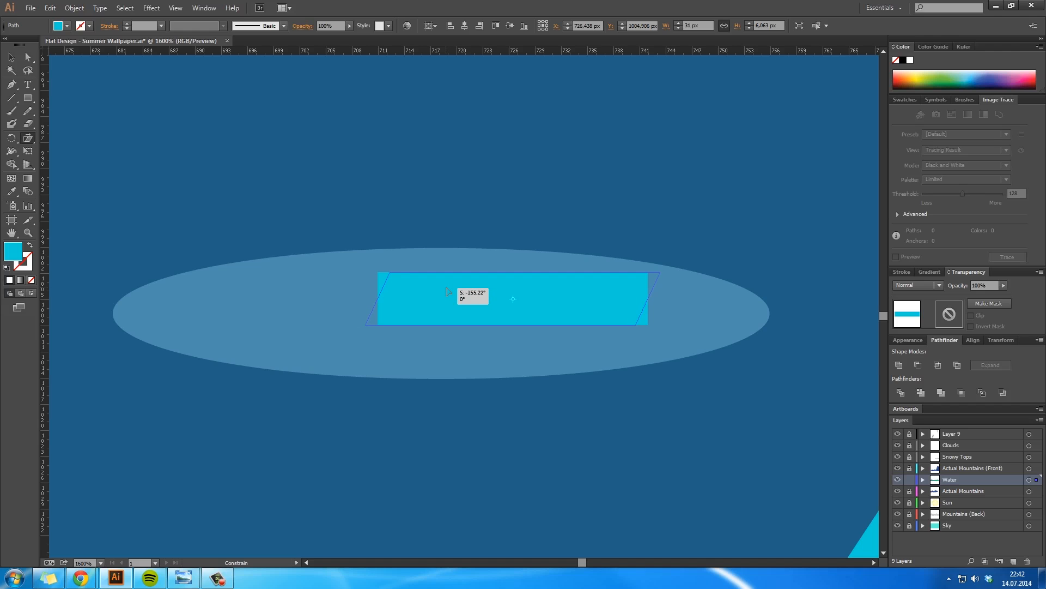
left_click_drag(450, 291, 448, 285)
Lower the new hull's two upper corners and nudge them left to make the hull flatter
key("a")
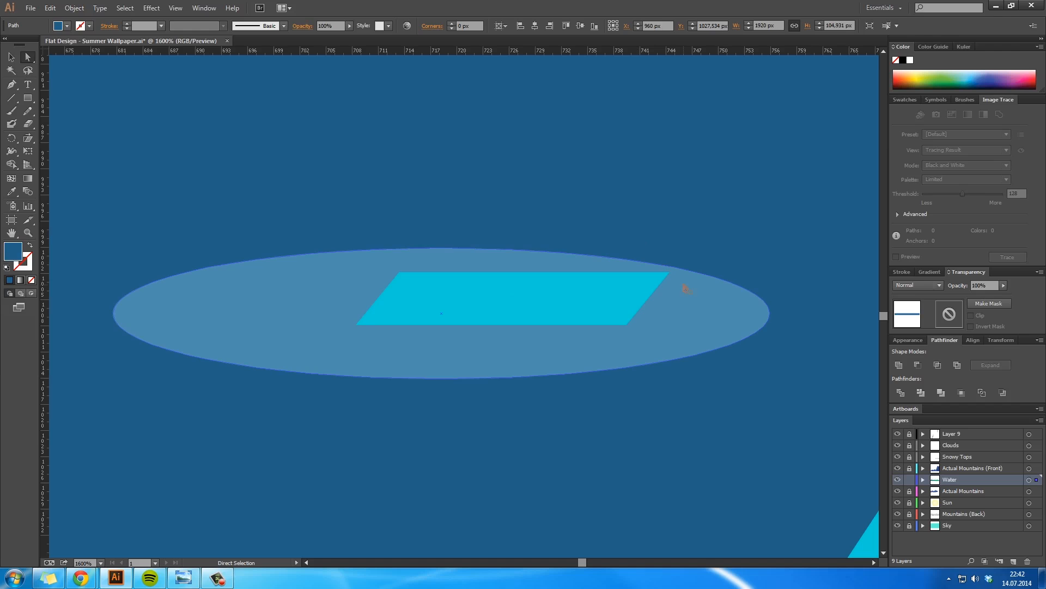
left_click(669, 272)
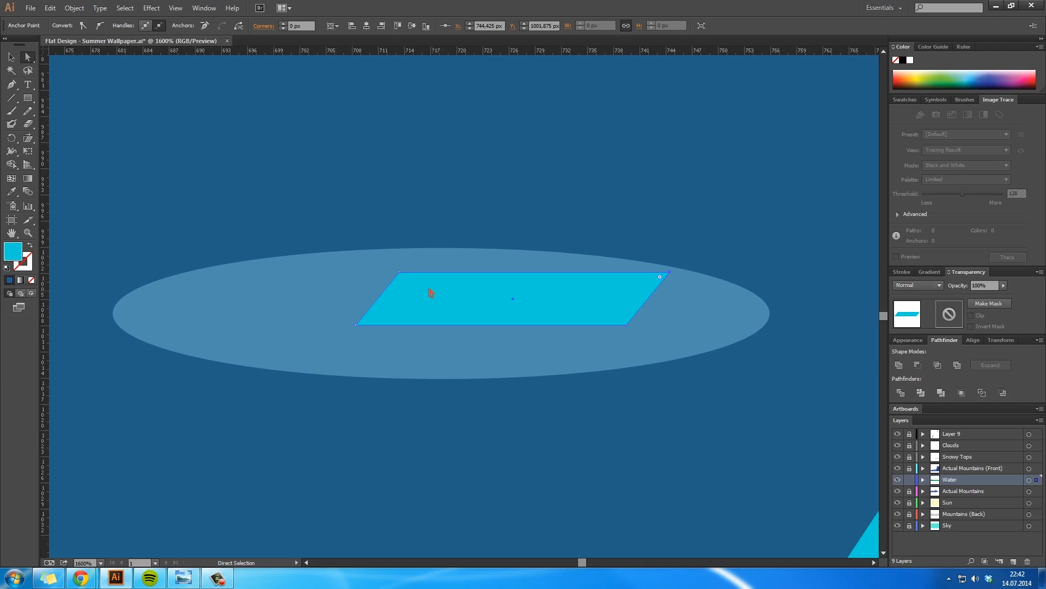
left_click(399, 272, "shift")
key("shift+Down")
key("ctrl+z")
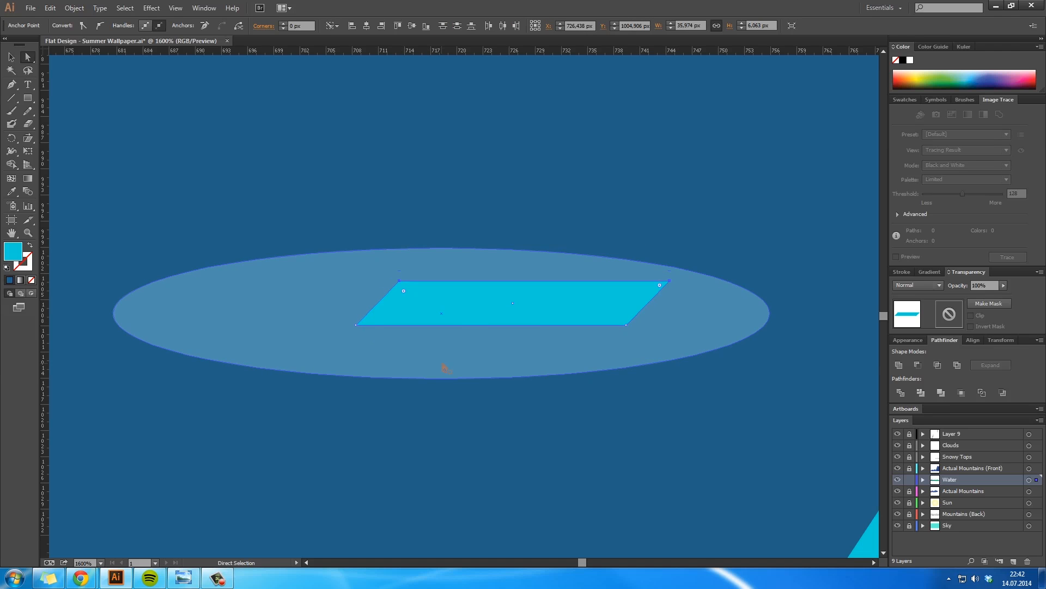
key("Left")
left_click(387, 417)
Draw a closed motorboat cabin outline on the hull's top edge with the Pen tool, including a raised rear arm and a rear roof overhang
scroll(447, 314, "up", 2)
left_click_drag(510, 317, 455, 359)
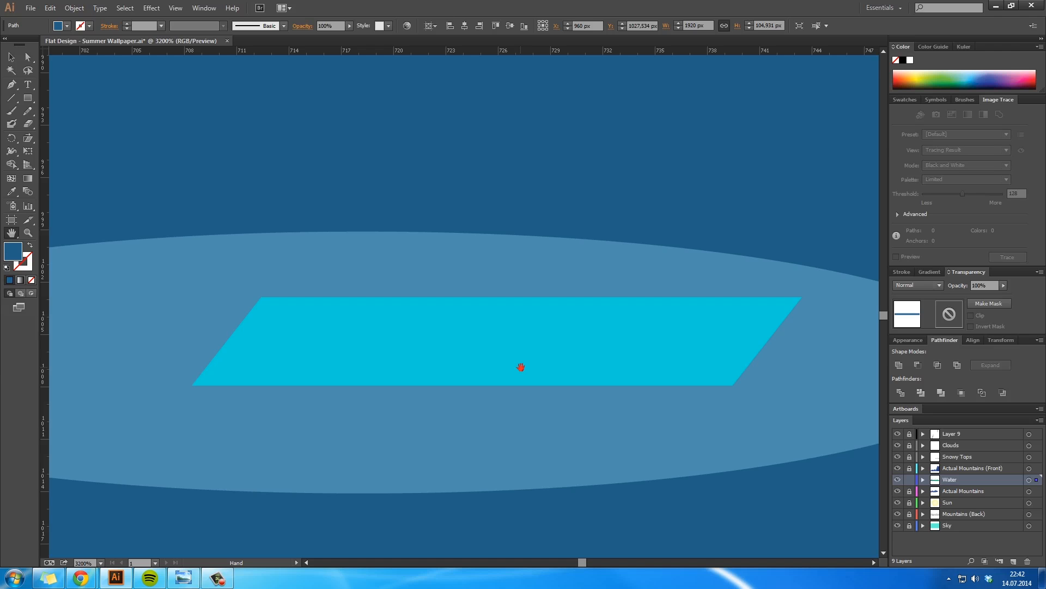
key("p")
left_click(670, 297)
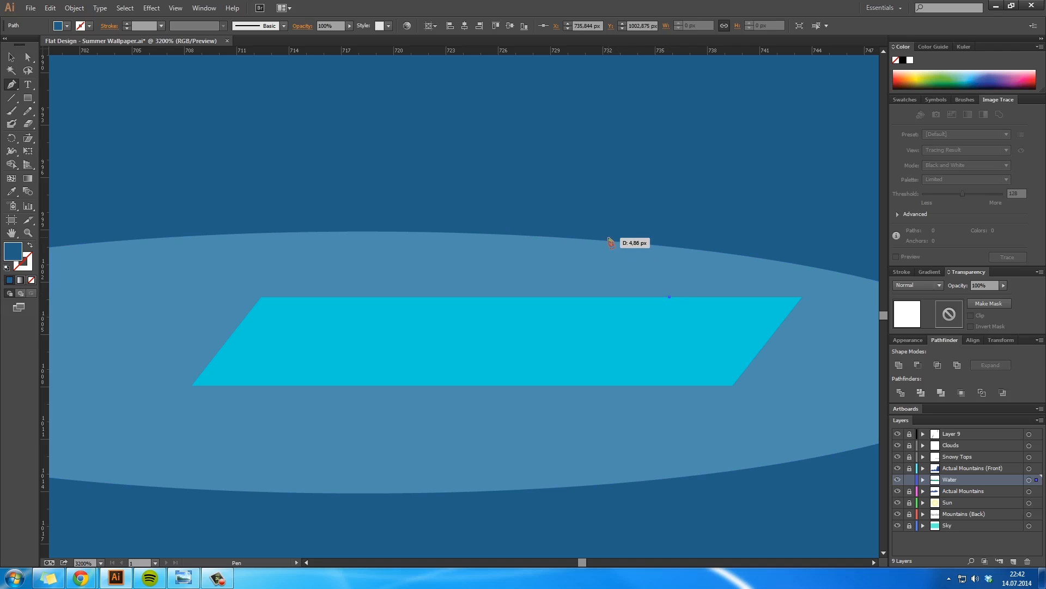
left_click_drag(600, 232, 369, 234)
left_click(323, 174)
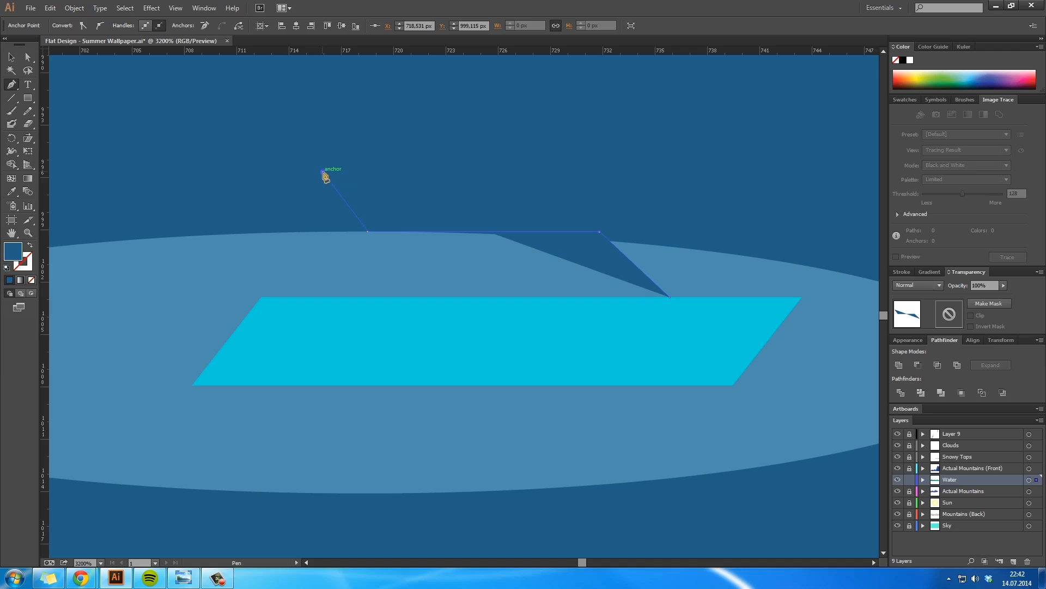
left_click_drag(324, 173, 267, 172)
left_click(268, 172)
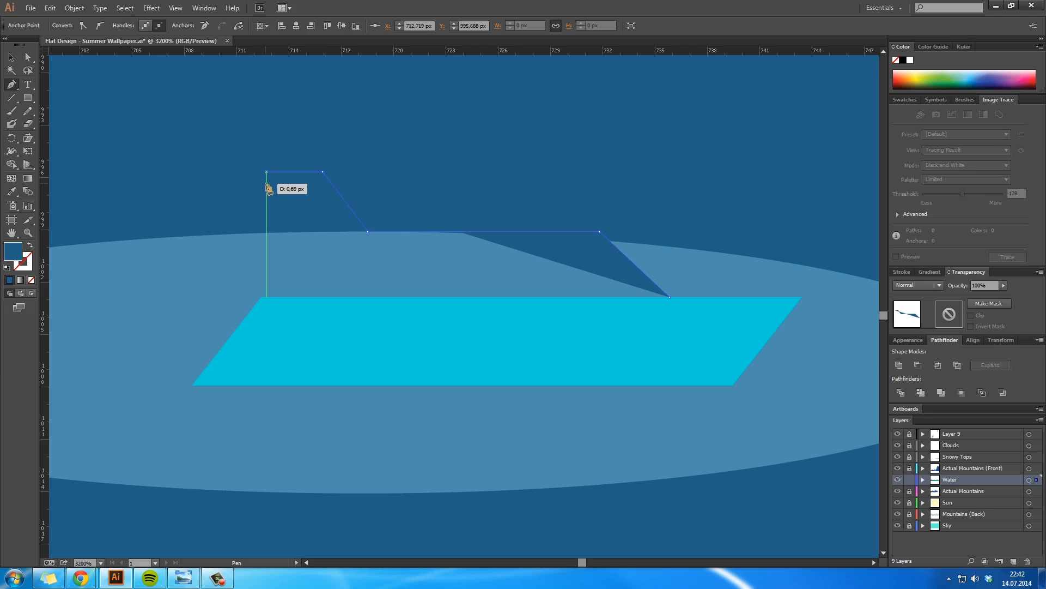
left_click(267, 183)
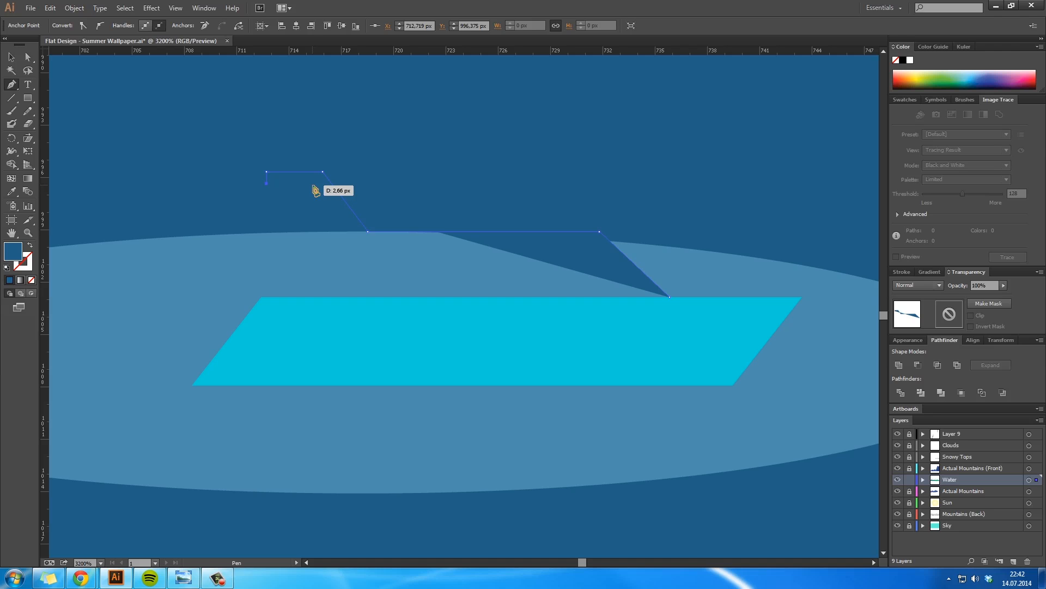
left_click(310, 185)
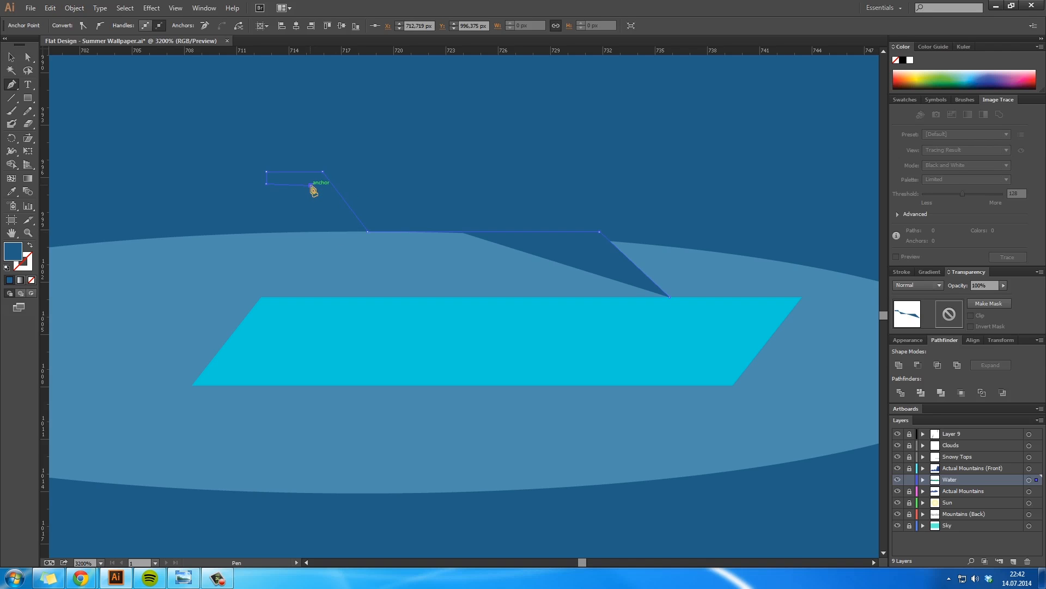
left_click(267, 233)
left_click(267, 250)
left_click(340, 251)
left_click(355, 299)
left_click(670, 298)
Fill the cabin with the hull's cyan using the Eyedropper
key("i")
left_click(673, 348)
key("a")
left_click(640, 216)
Draw a closed four-sided window with a slanted front inside the motorboat's cabin
key("p")
left_click(394, 257)
left_click(598, 254)
left_click(639, 286)
left_click(398, 287)
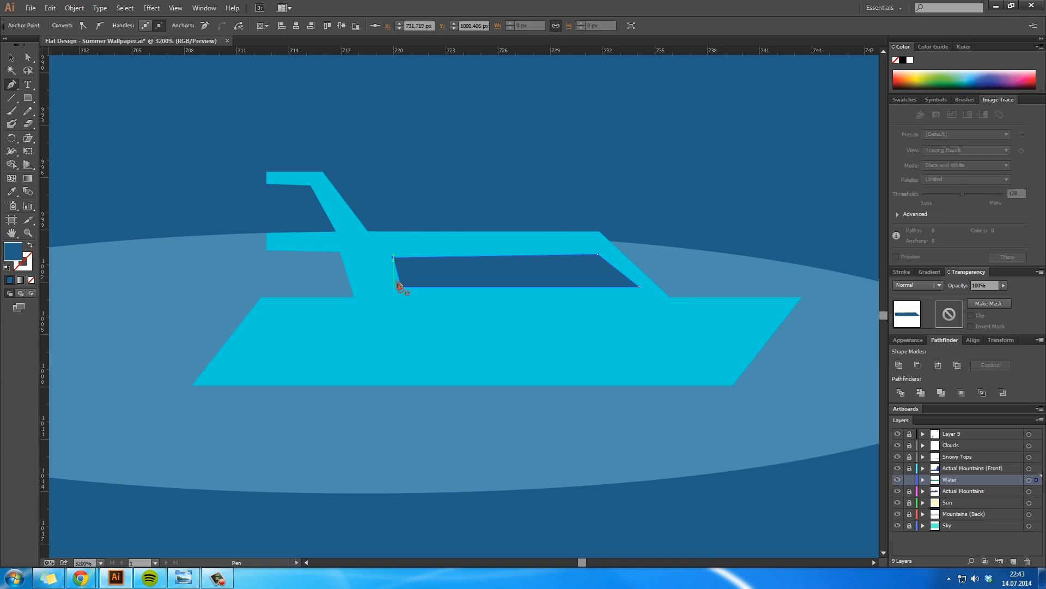
left_click(394, 256)
Combine the window and cabin into a compound path so the window is cut out
left_click(397, 260, "ctrl+shift")
key("a")
key("ctrl+8")
left_click(649, 369)
Level the underside of the cabin's raised rear arm and raise its top edge to thicken it
key("z")
left_click(551, 322)
left_click(311, 182)
left_click(466, 317)
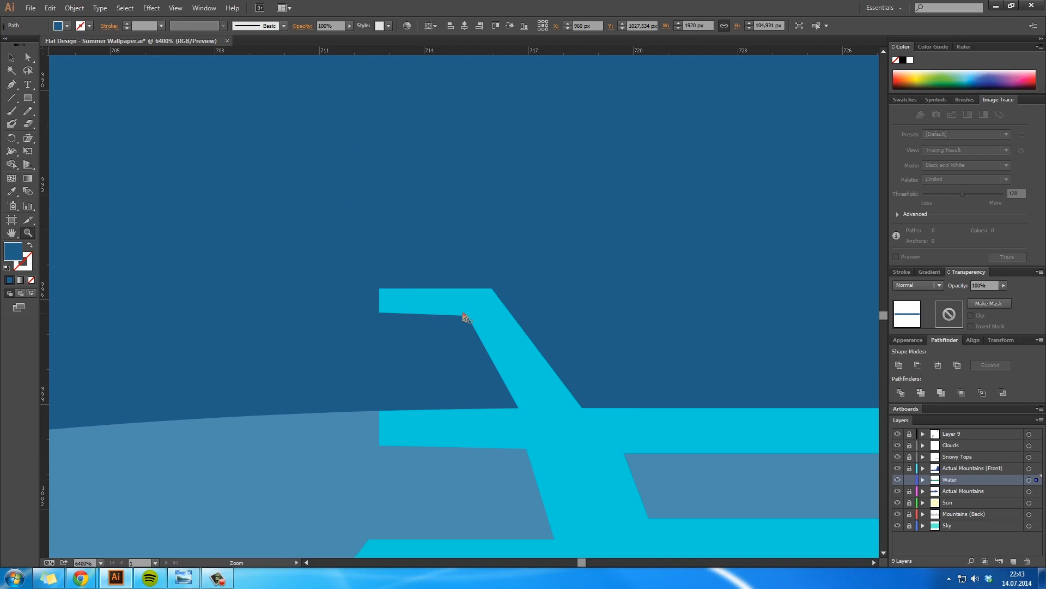
key("a")
left_click(492, 289)
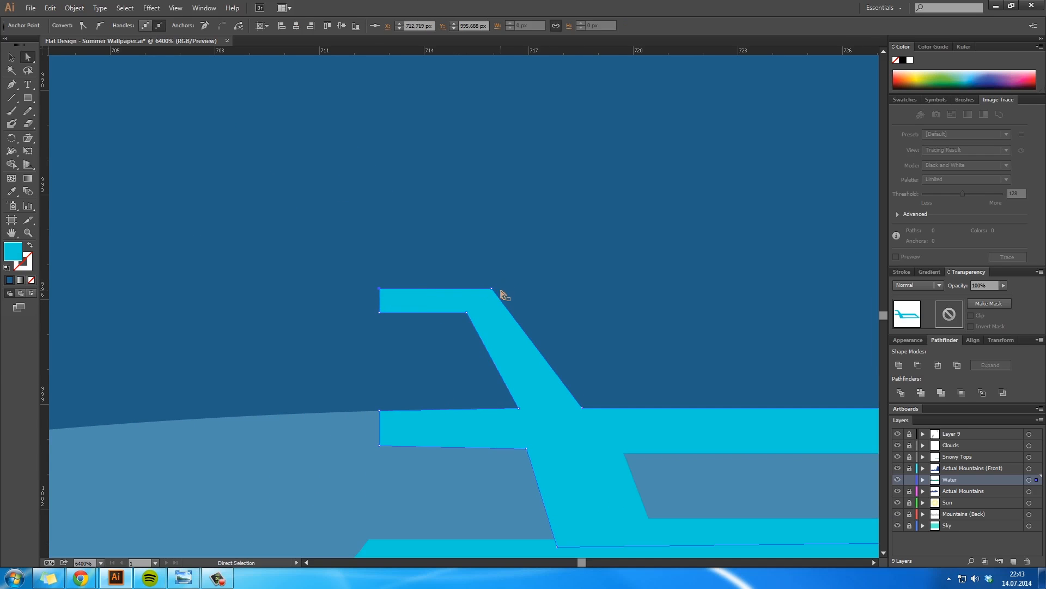
left_click_drag(435, 286, 506, 277)
Straighten the edges of the cabin's rear roof overhang so they run horizontally
scroll(380, 343, "down", 2)
left_click(380, 344)
left_click_drag(380, 342, 380, 344)
left_click(395, 383)
left_click(413, 332)
left_click_drag(598, 373, 363, 346)
left_click(428, 253)
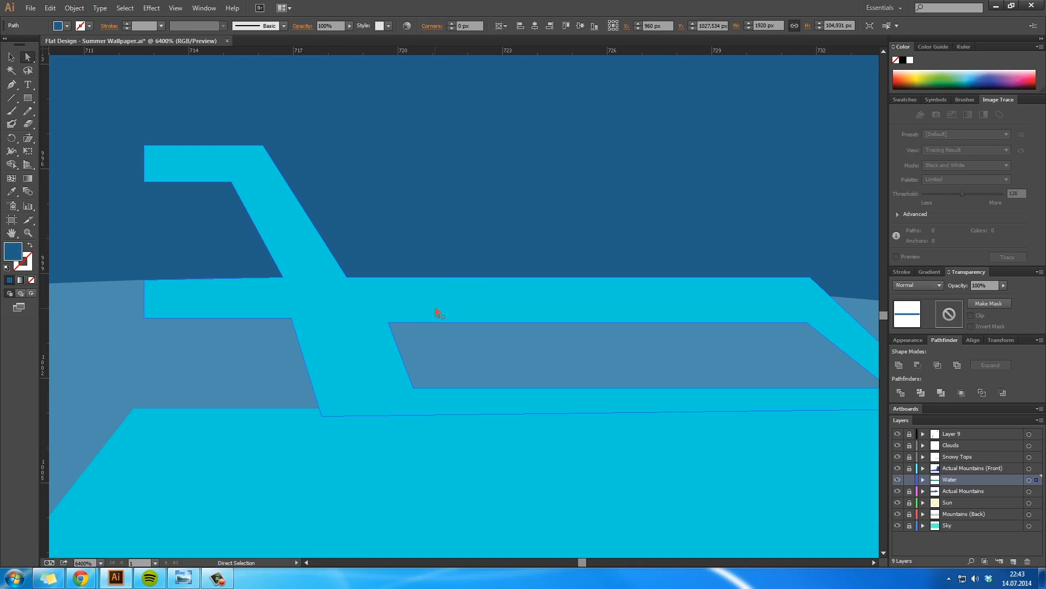
Nudge the cabin's lower front corner right along the hull to give the windshield a flatter slant
key("z")
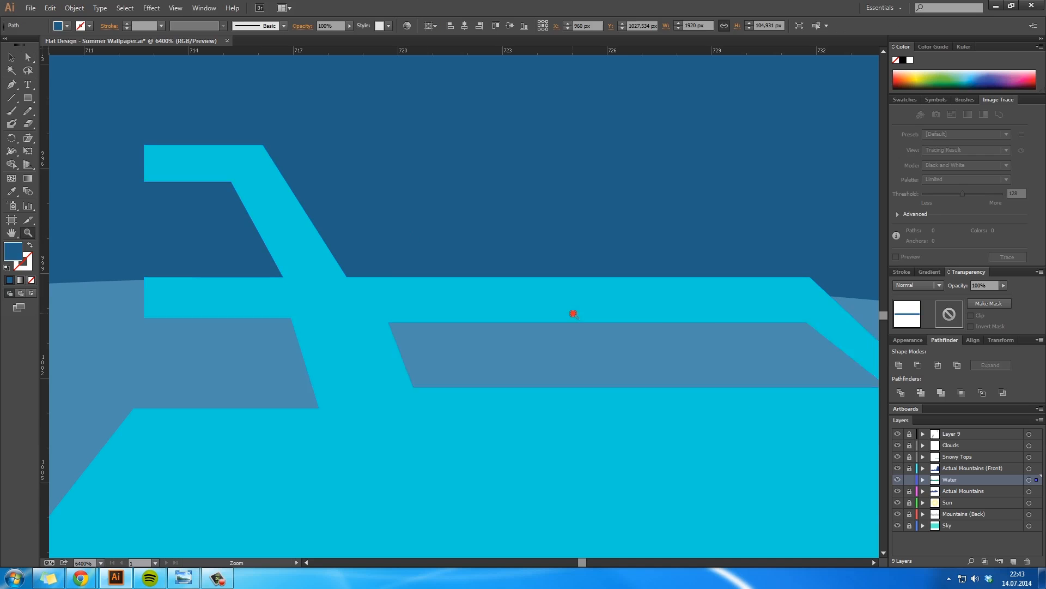
left_click(573, 313, "alt")
left_click_drag(573, 313, 440, 301)
key("a")
left_click(611, 365)
key("Right")
left_click(745, 252)
Shift the raised rear arm's four end points down and right to make the arm shorter and steeper
key("z")
left_click(404, 358, "alt")
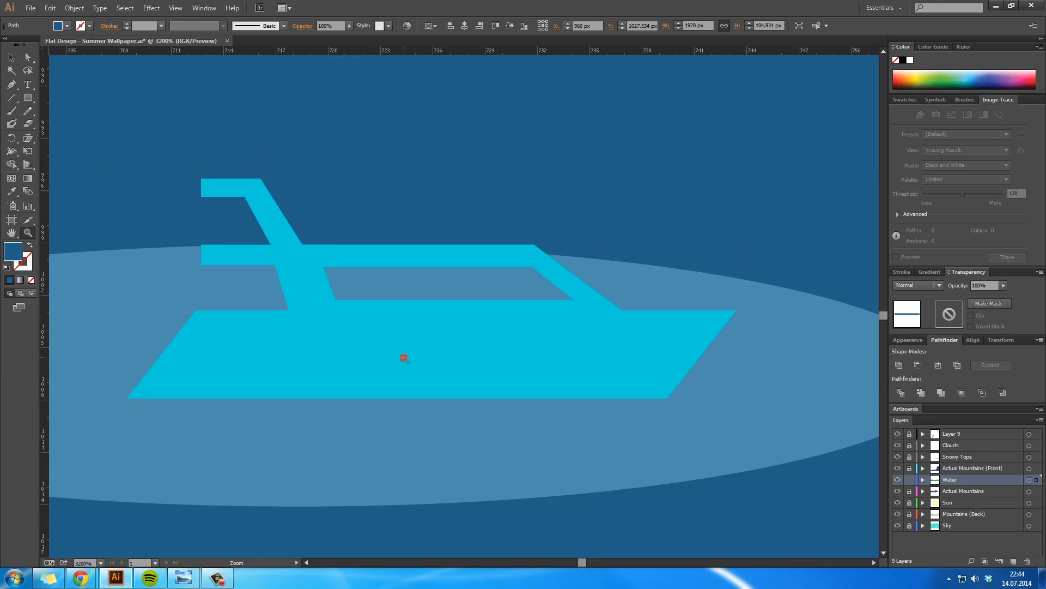
left_click(405, 358, "alt")
key("a")
left_click(356, 175)
left_click(351, 173, "shift")
left_click(307, 187, "shift")
left_click(307, 173, "shift")
key("Down")
key("Right")
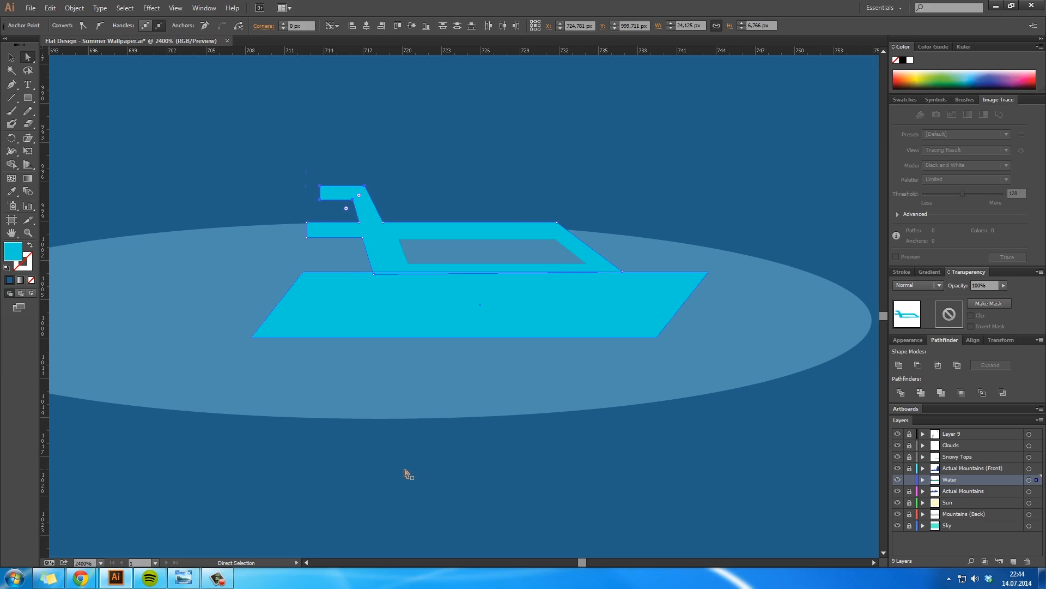
key("ctrl+shift+a")
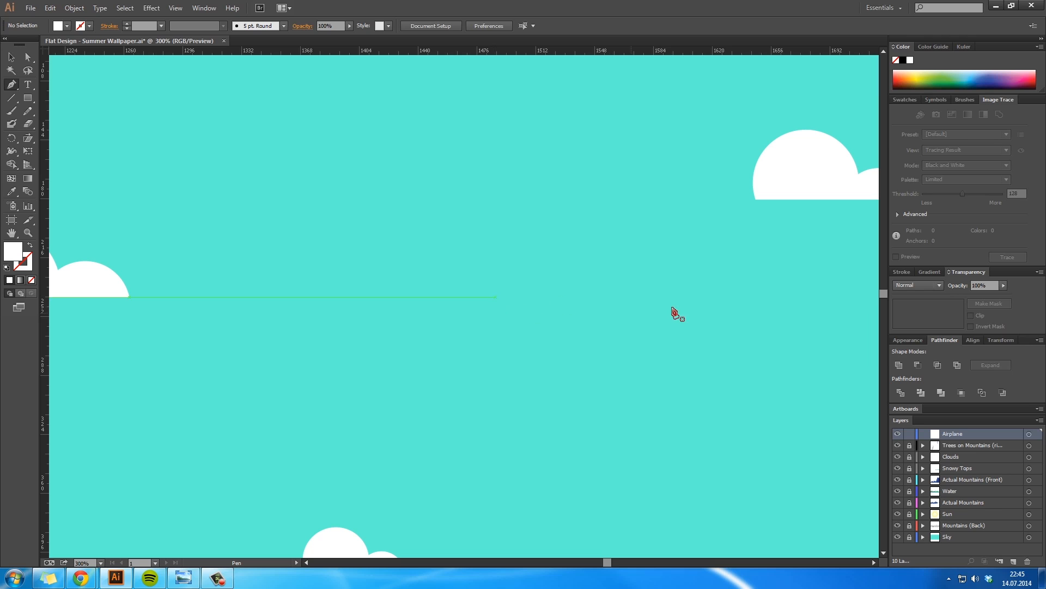
Draw the airplane fuselage's top line, blunt slanted nose, level underside about 233 px long, and tail edge rising to a pointed tip
left_click(653, 307)
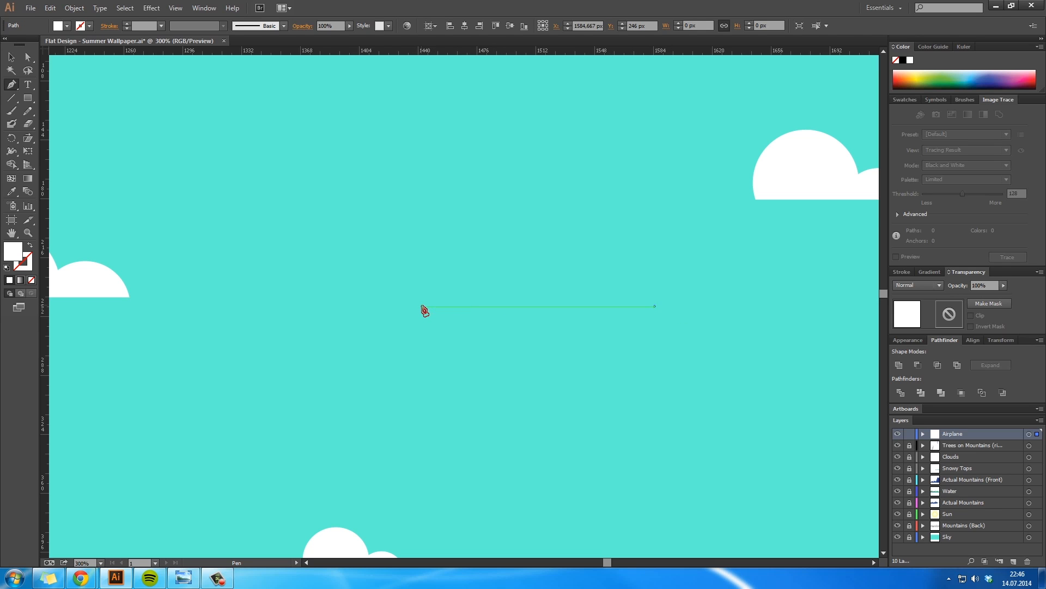
left_click(422, 306)
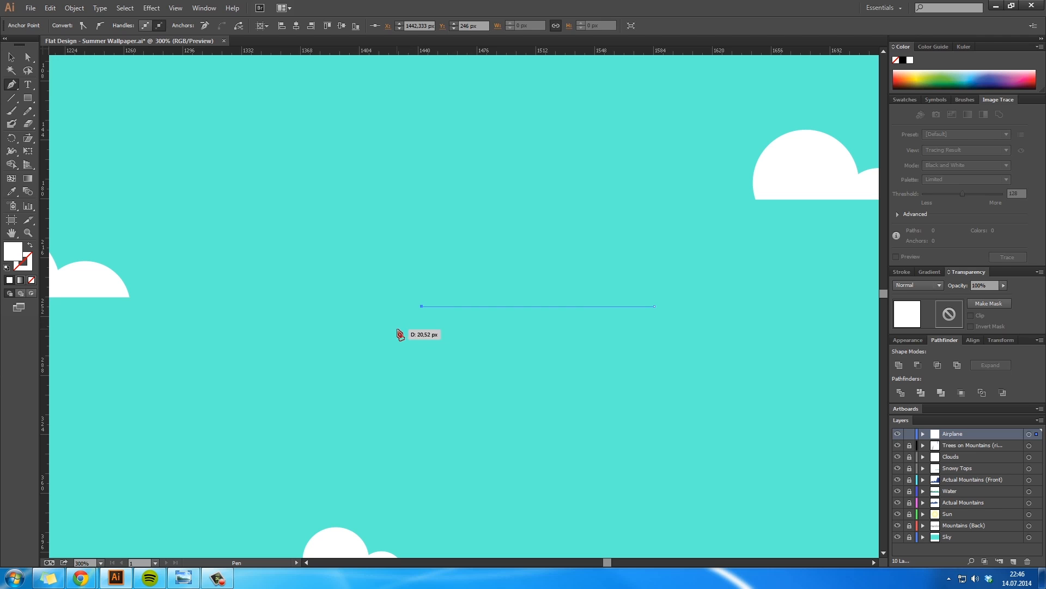
left_click(396, 328)
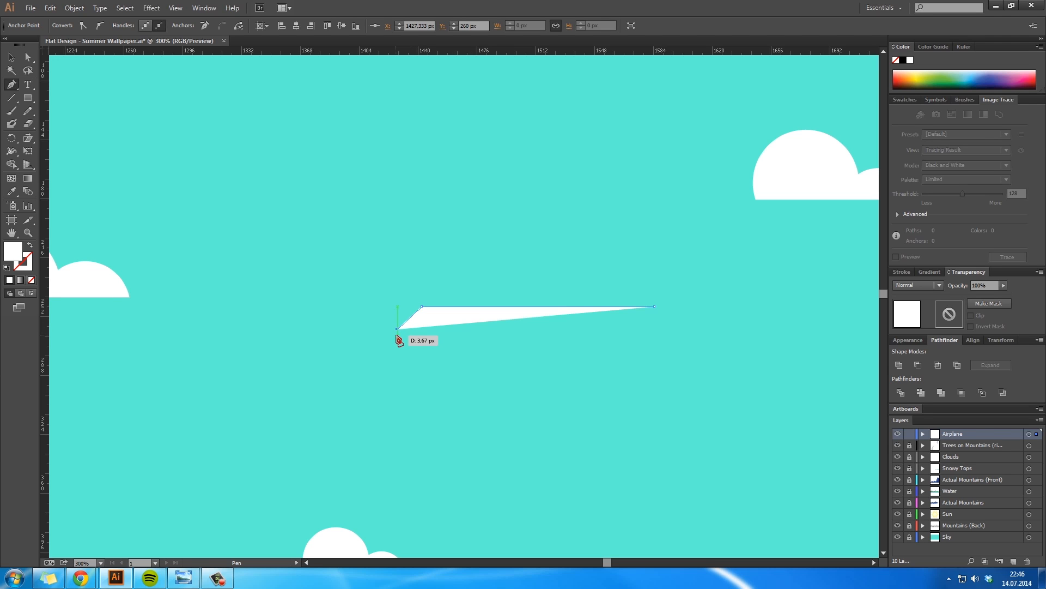
left_click(397, 334)
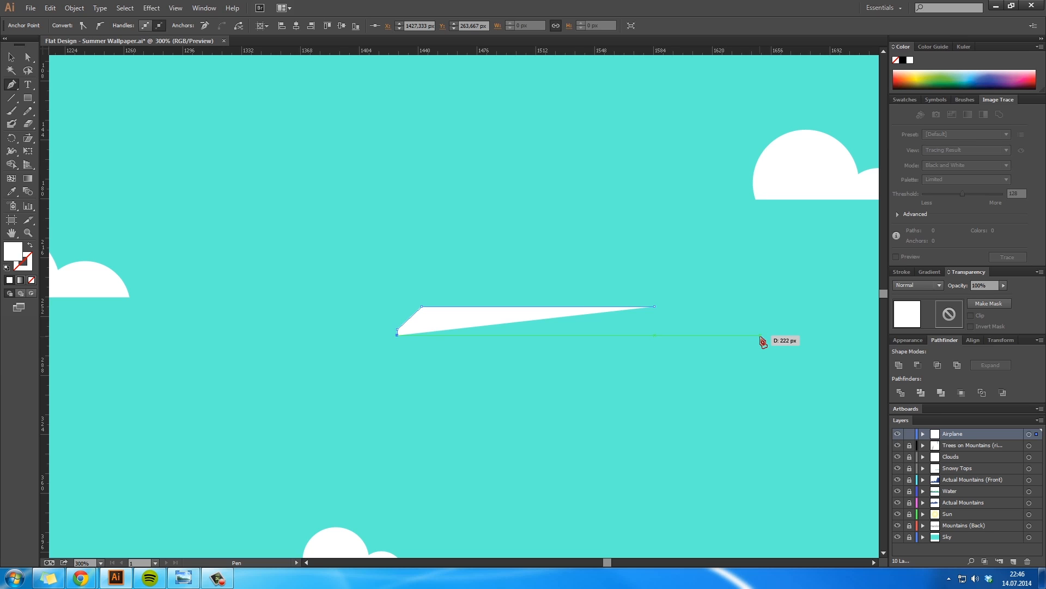
left_click(779, 335)
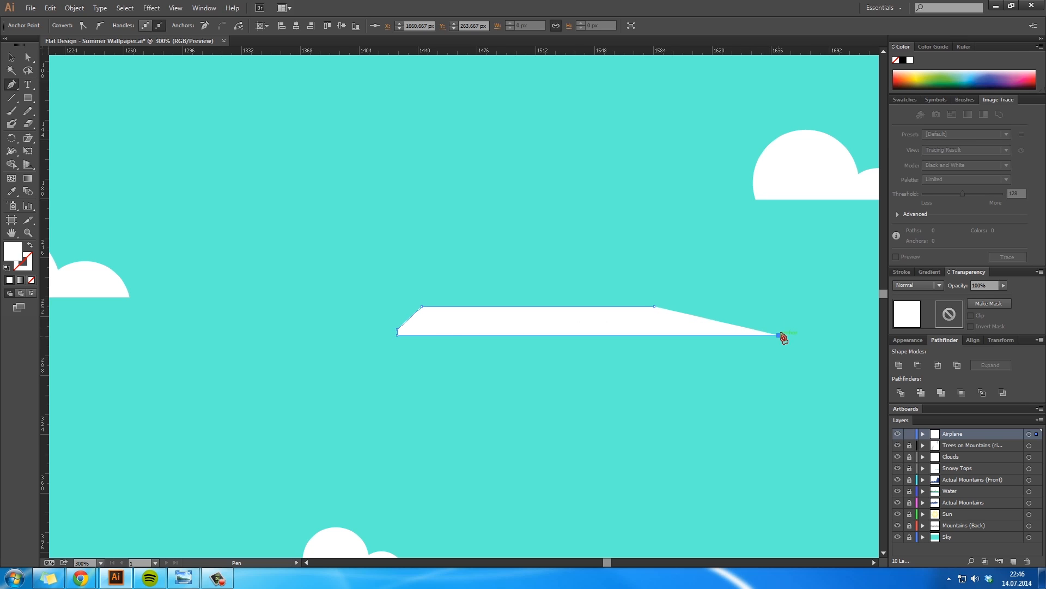
left_click(805, 244)
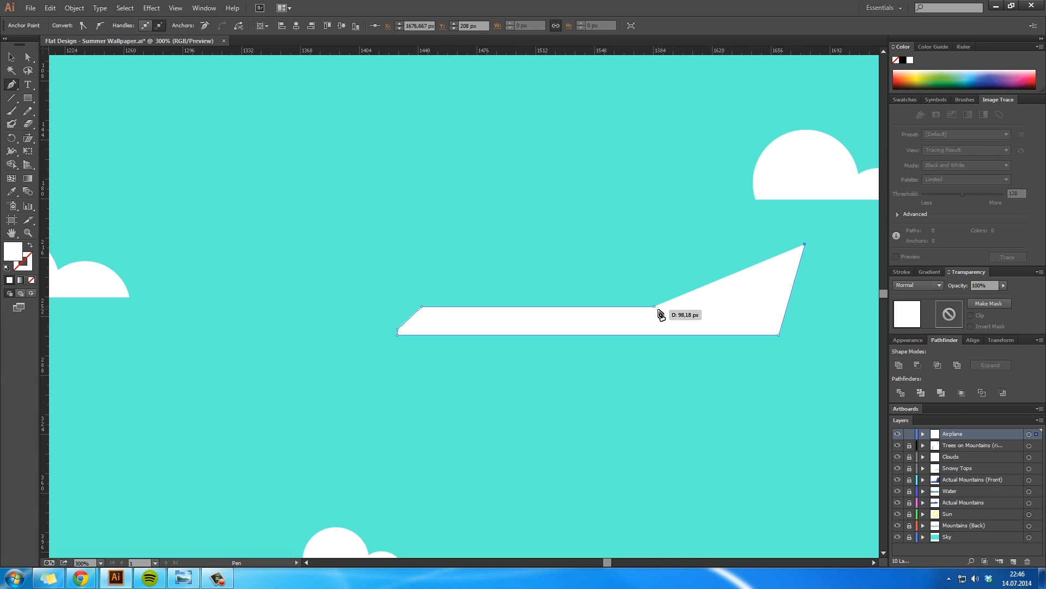
Place a horizontal guide level with the fuselage's top edge and draw the tail fin's front edge down to it
left_click_drag(702, 52, 682, 306)
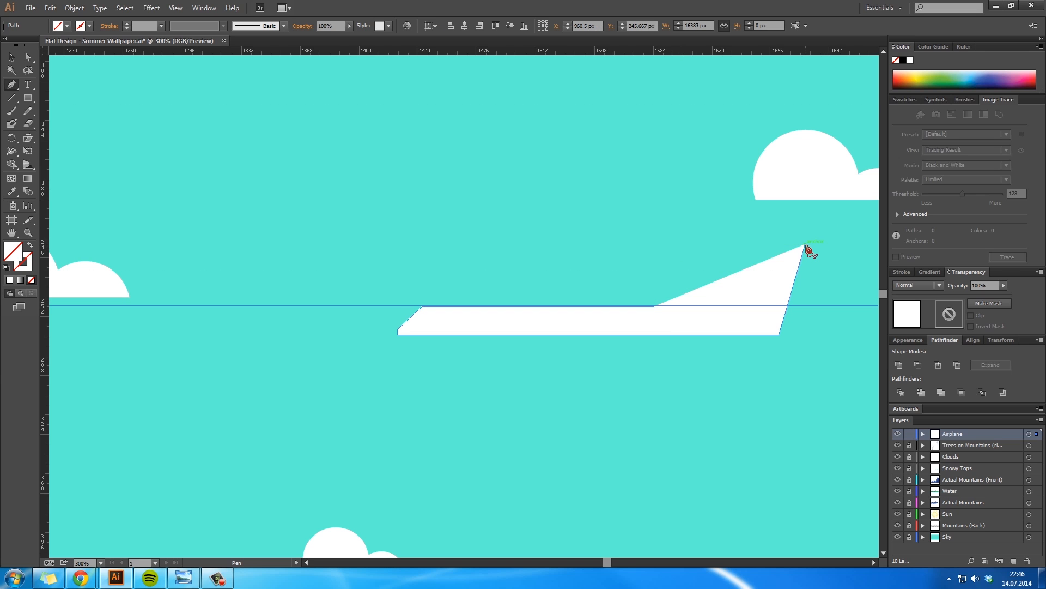
left_click(807, 246)
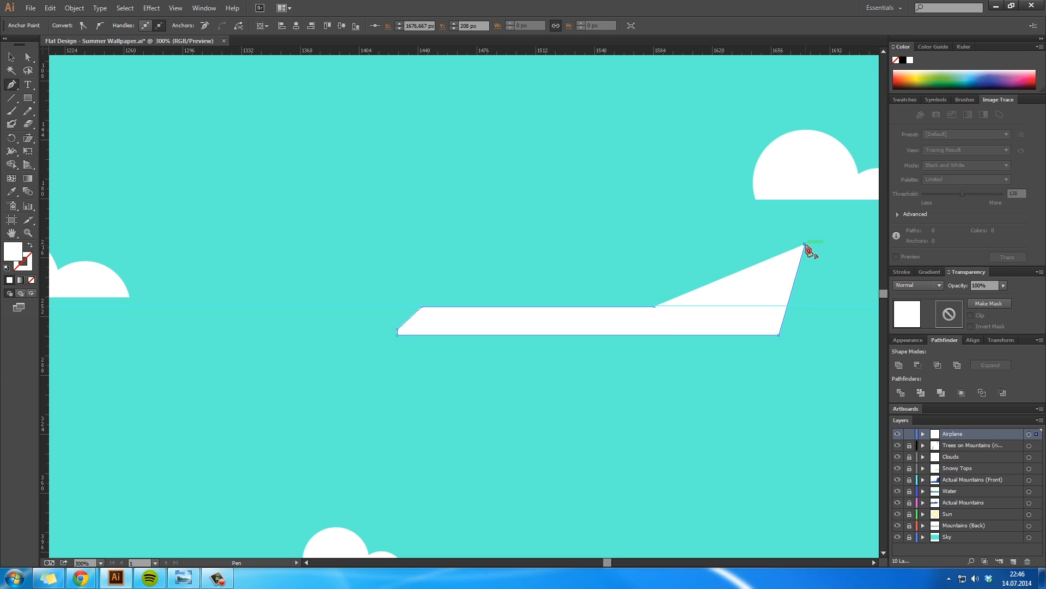
left_click(758, 306)
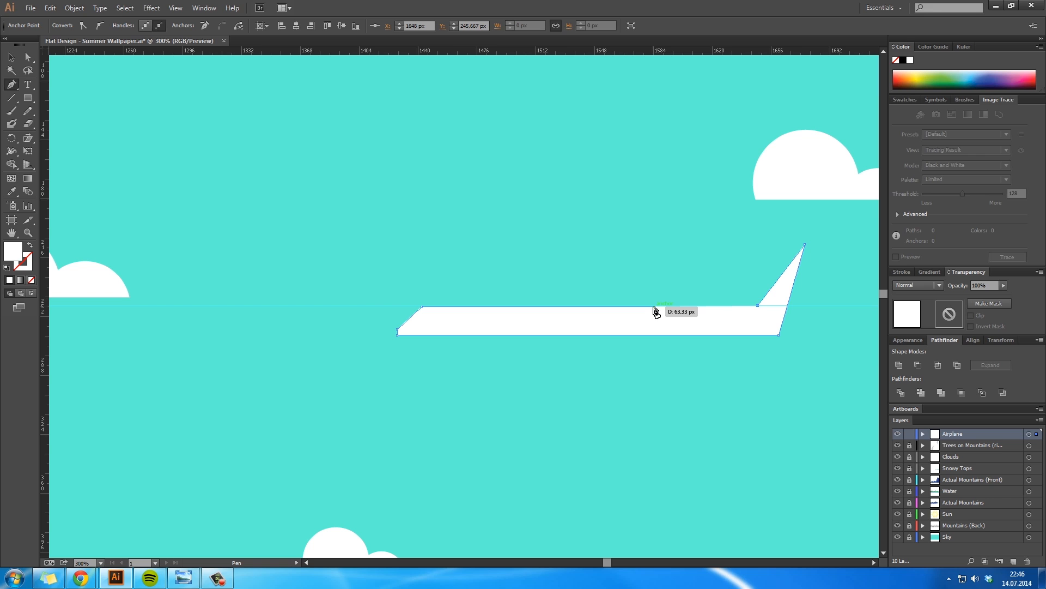
Remove the horizontal guide and close the fuselage outline along its top edge, from the tail fin's foot to the starting anchor
key("v")
left_click(821, 316)
left_click(760, 319)
key("p")
left_click(760, 308)
left_click(654, 306)
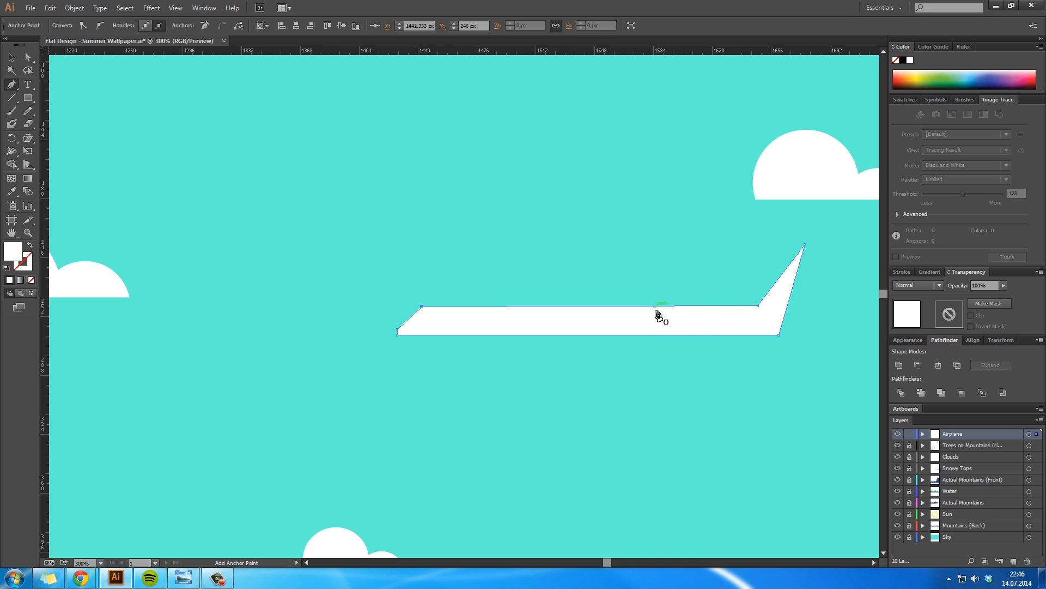
Nudge the anchor at the tail fin's foot so the fuselage's top edge runs level
key("z")
left_click(746, 307)
left_click(343, 305)
key("a")
mouse_move(670, 305)
left_mouse_down()
mouse_move(660, 286)
mouse_move(672, 308)
left_mouse_up()
left_click(594, 381)
key("z")
left_click(400, 341, "alt")
left_click(401, 341, "alt")
key("a")
left_click(604, 272)
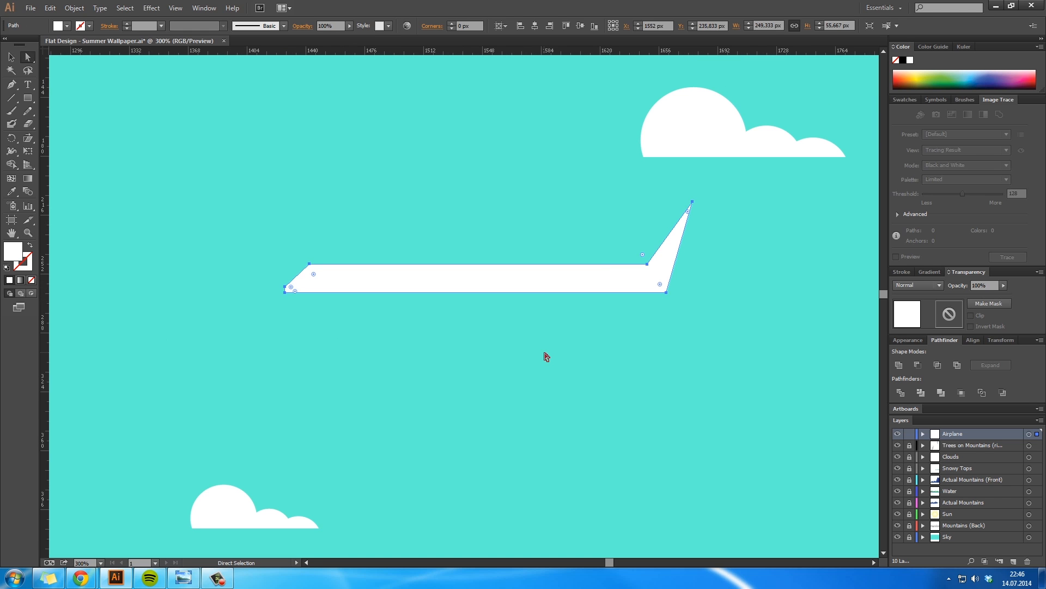
left_click(545, 353)
Nudge the nose's upper corner slightly right to give the nose a flatter slope
key("h")
left_click_drag(545, 331, 562, 376)
key("a")
left_click(322, 303)
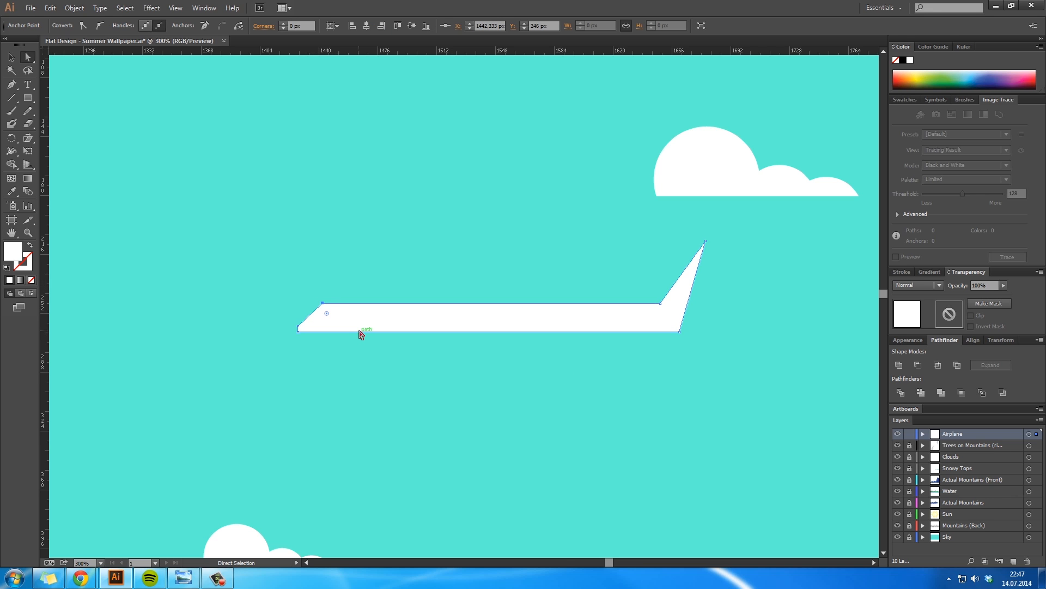
key("Right")
key("Right")
left_click(370, 368)
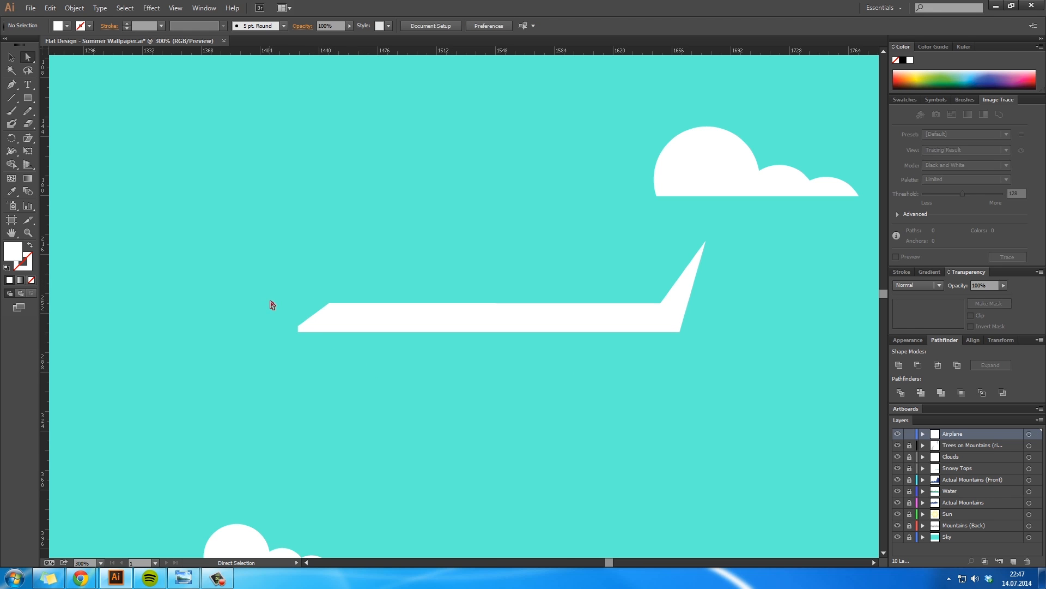
left_click_drag(306, 327, 306, 328)
key("Left")
key("Left")
key("Left")
key("Left")
left_click(327, 370)
key("alt+Tab")
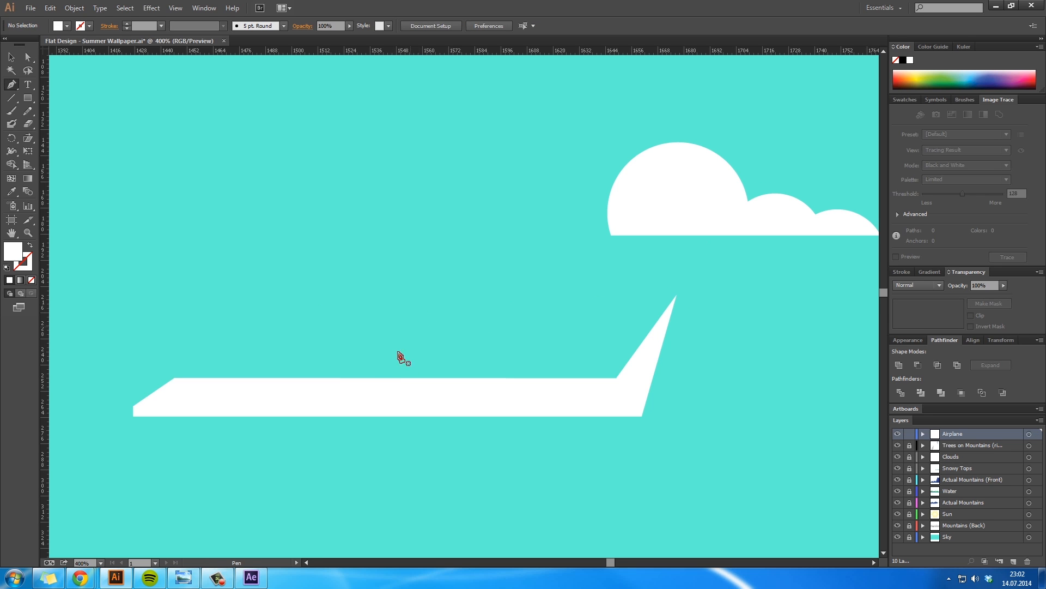
Draw a wing about 40 px wide and 59 px tall rising from the fuselage's top edge, with a pointed winglet facing backward
left_click(394, 377)
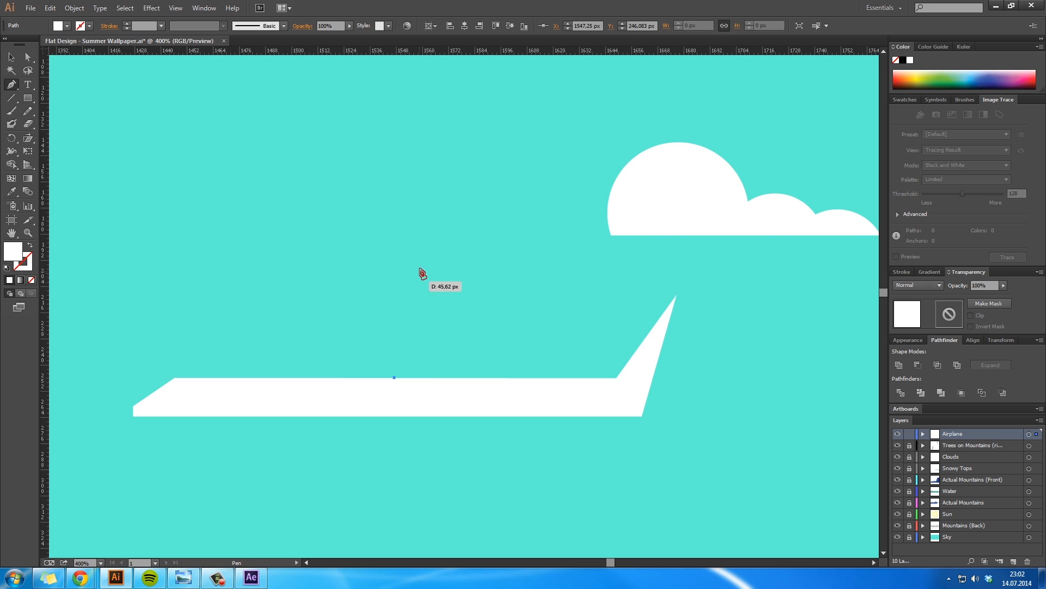
left_click_drag(433, 248, 482, 252)
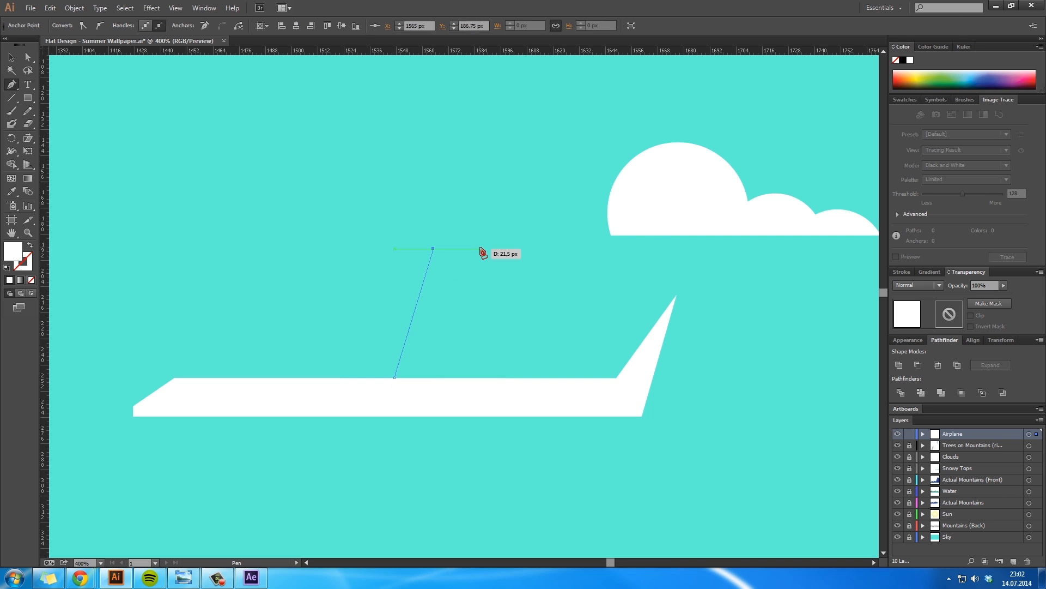
left_click(482, 248)
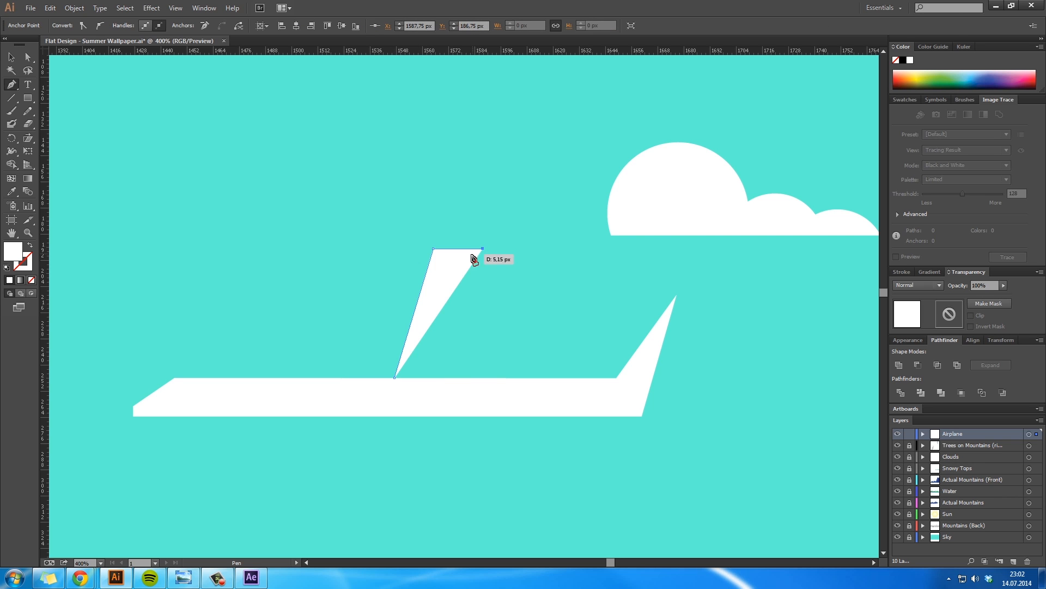
left_click(444, 258)
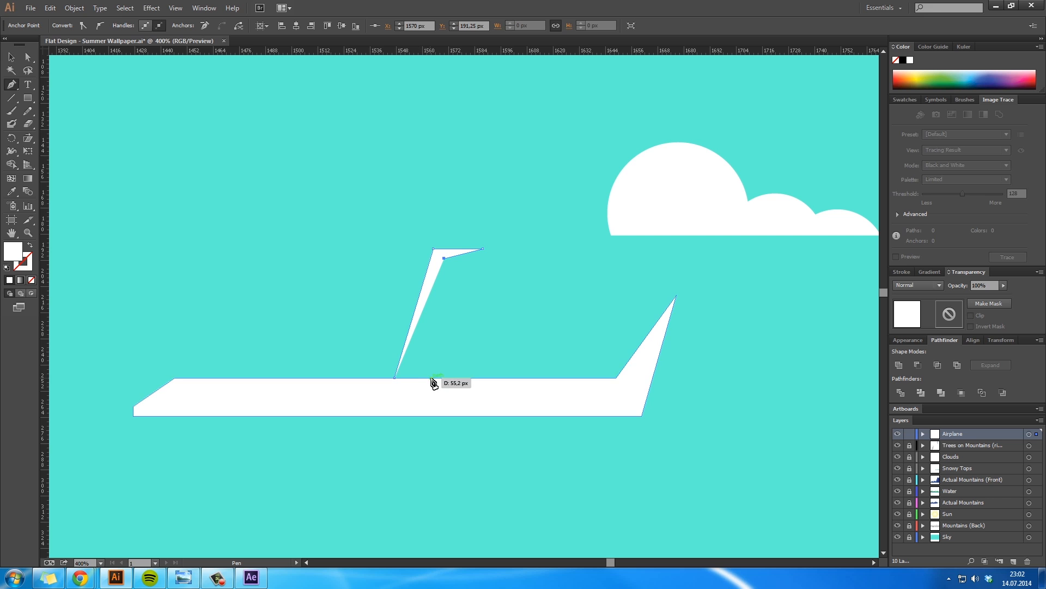
left_click(432, 376)
left_click(395, 377)
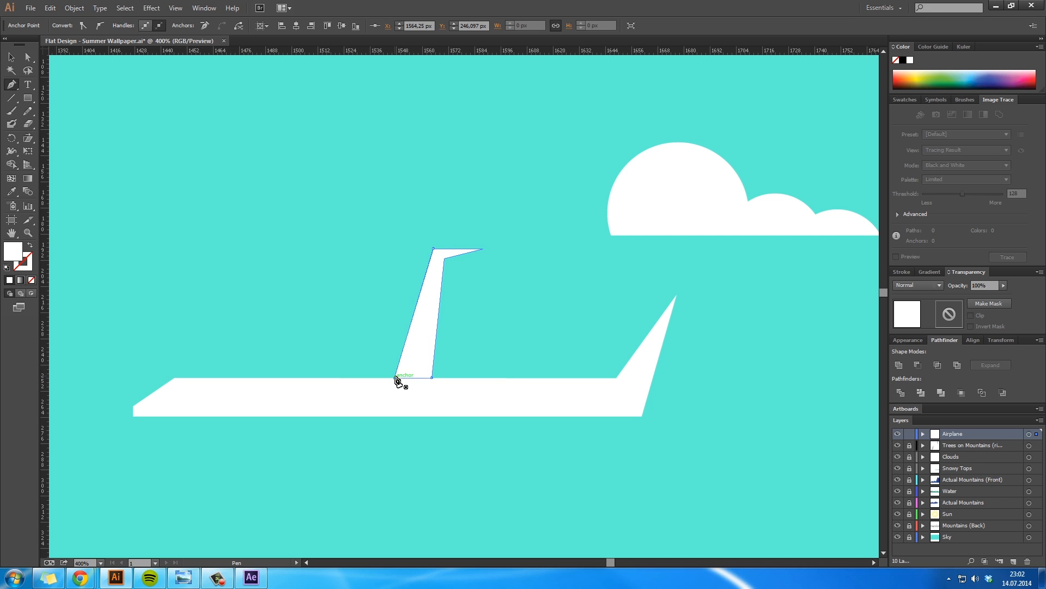
Shift the wing's tip and winglet points right to sweep the wing further back
key("a")
left_click(374, 326)
mouse_move(499, 272)
left_mouse_down()
mouse_move(425, 233)
mouse_move(508, 254)
left_mouse_up()
left_click(510, 279)
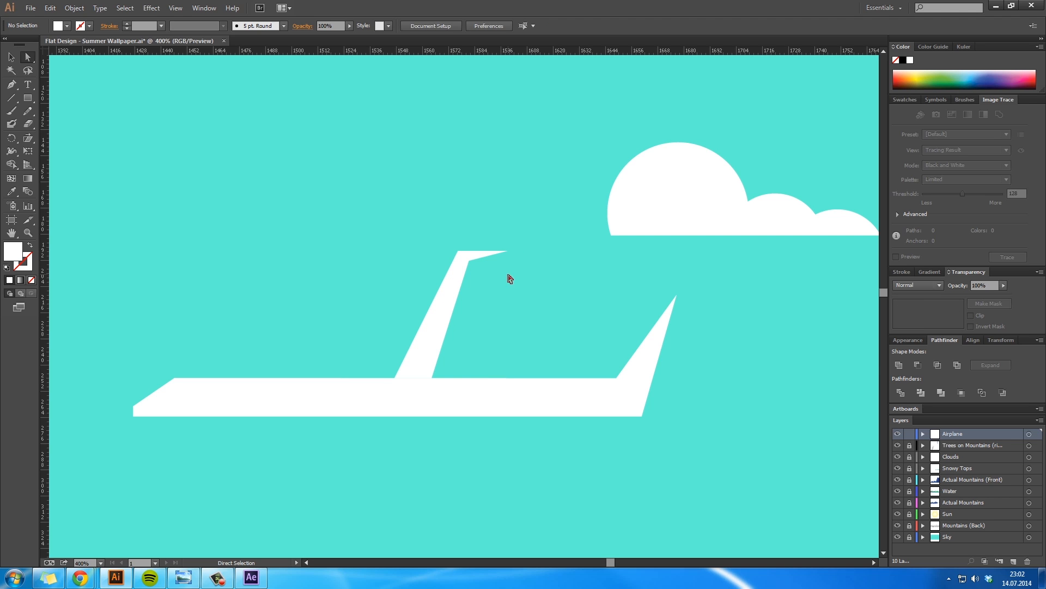
key("alt+Tab")
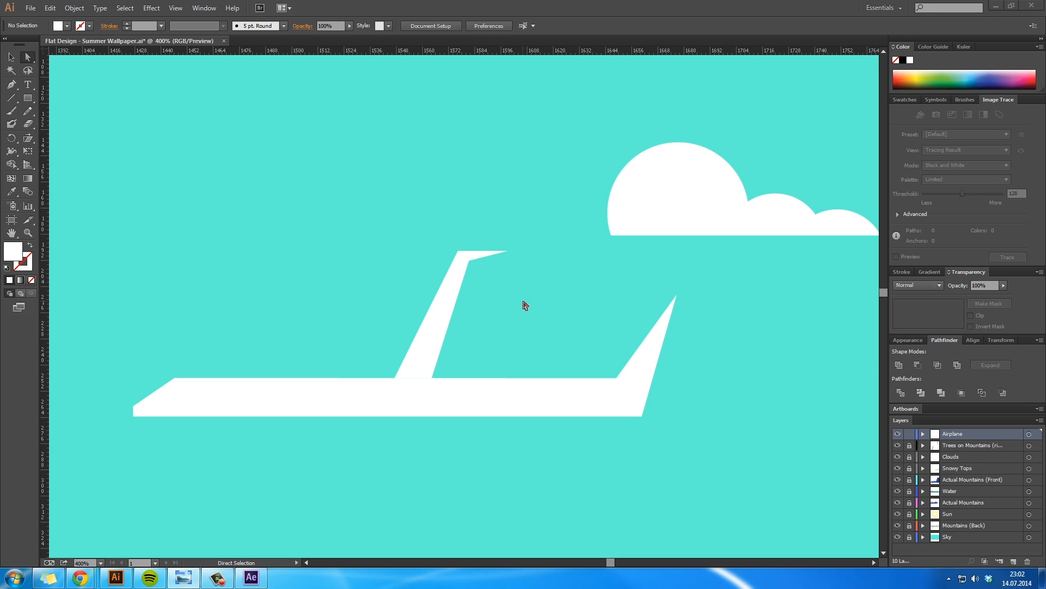
Move the wing's rear base corner right along the fuselage to widen the wing root
key("alt+Tab")
key("ctrl+space")
left_click(459, 245)
key("space")
left_click_drag(491, 385, 482, 229)
left_click_drag(417, 472, 438, 472)
left_click(505, 400)
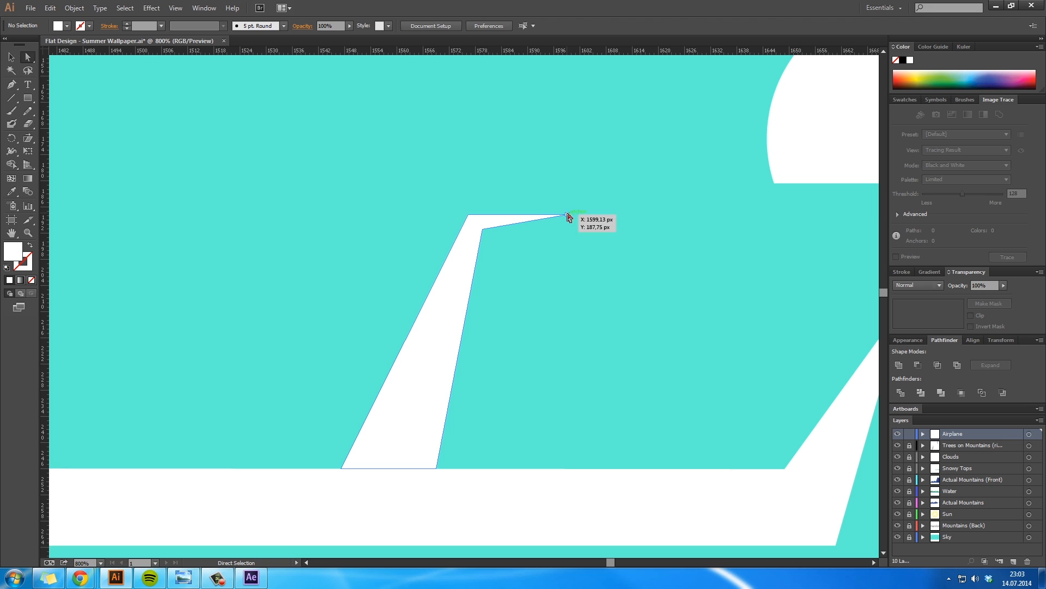
Shorten the winglet by moving its pointed end left toward the wing tip
key("z")
key("a")
left_click_drag(567, 215, 536, 220)
left_click(535, 260)
key("z")
left_click(436, 302, "alt")
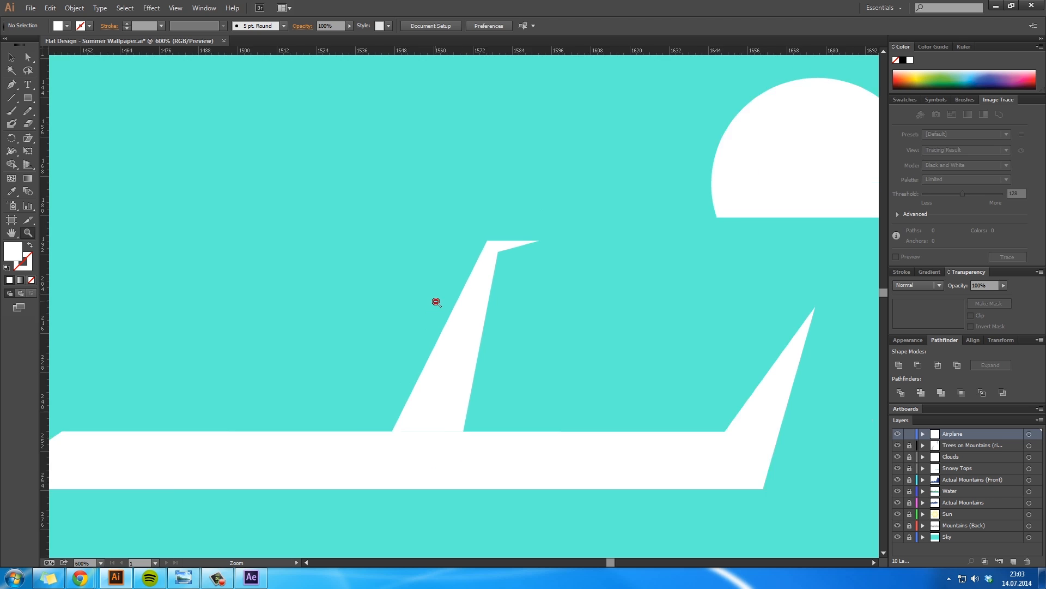
left_click(436, 302, "alt")
left_click(453, 346, "alt")
left_click(453, 346, "alt")
left_click(452, 347, "alt")
left_click(453, 347, "alt")
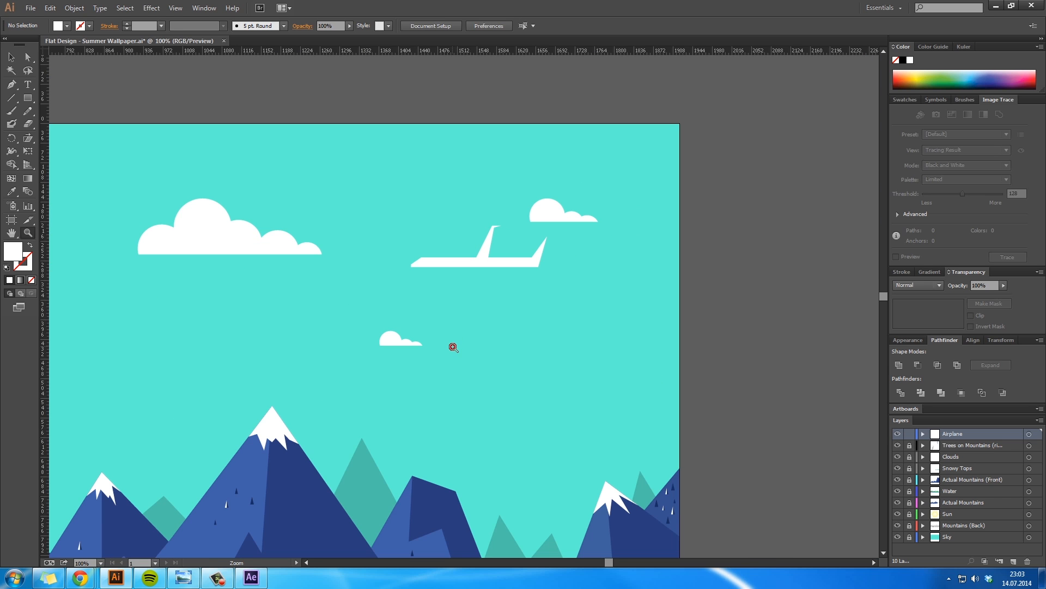
Try to shift the wing's base edge slightly down and left into the fuselage
left_click(483, 241)
left_click(483, 243)
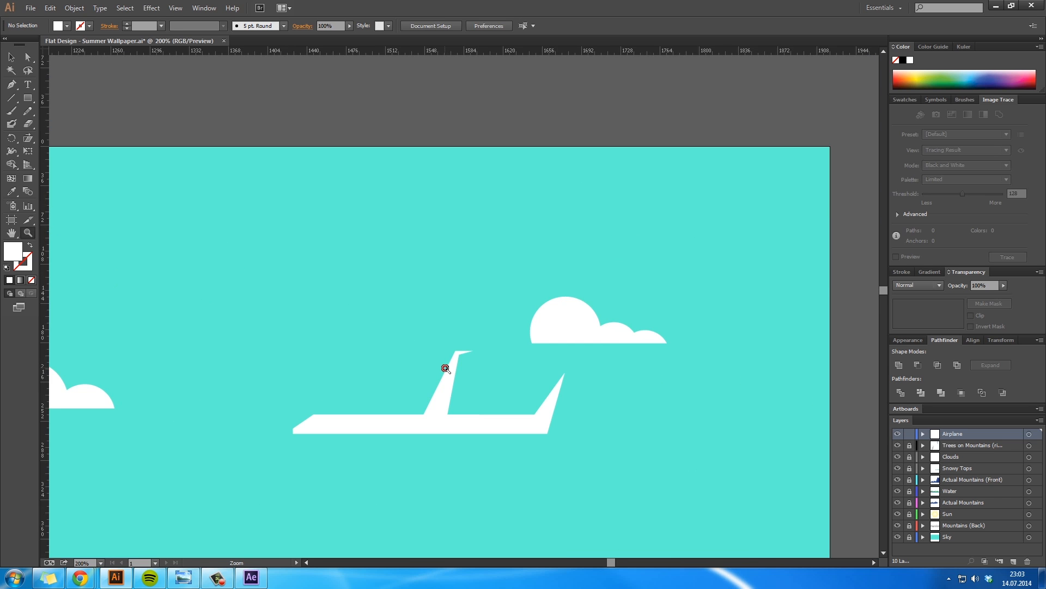
left_click(445, 368)
left_click_drag(455, 420, 470, 368)
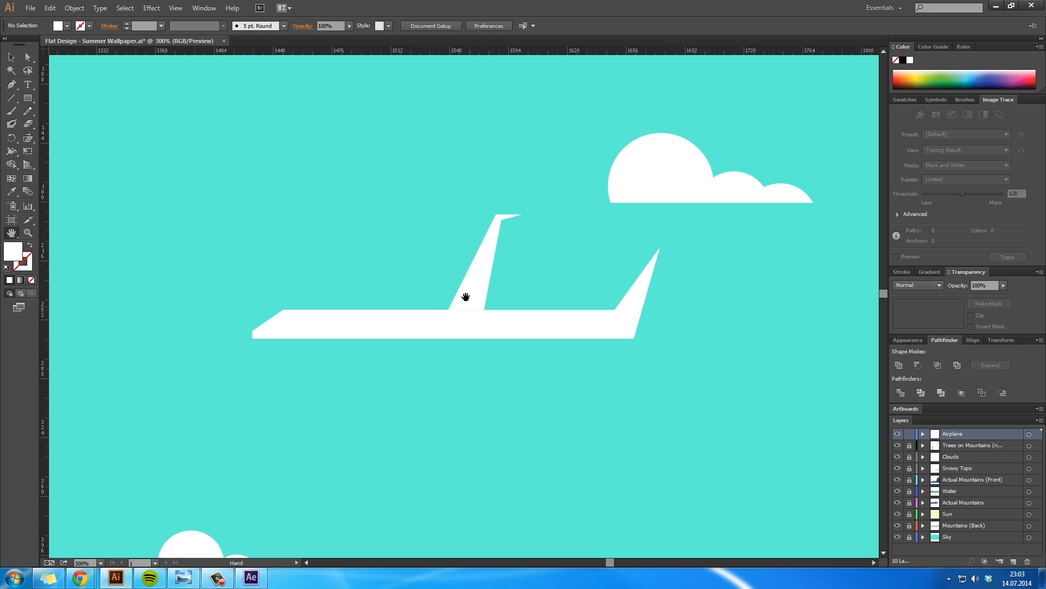
key("ctrl+plus")
key("a")
left_click(476, 327)
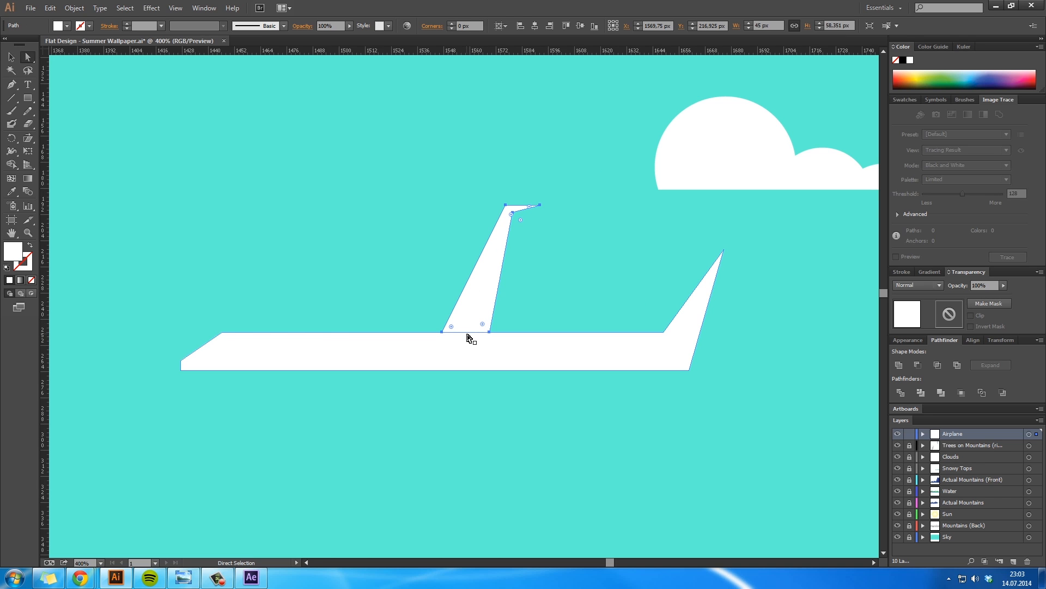
left_click_drag(468, 333, 457, 337)
key("ctrl+z")
left_click(490, 332)
left_click(442, 332, "shift")
key("ctrl+shift+a")
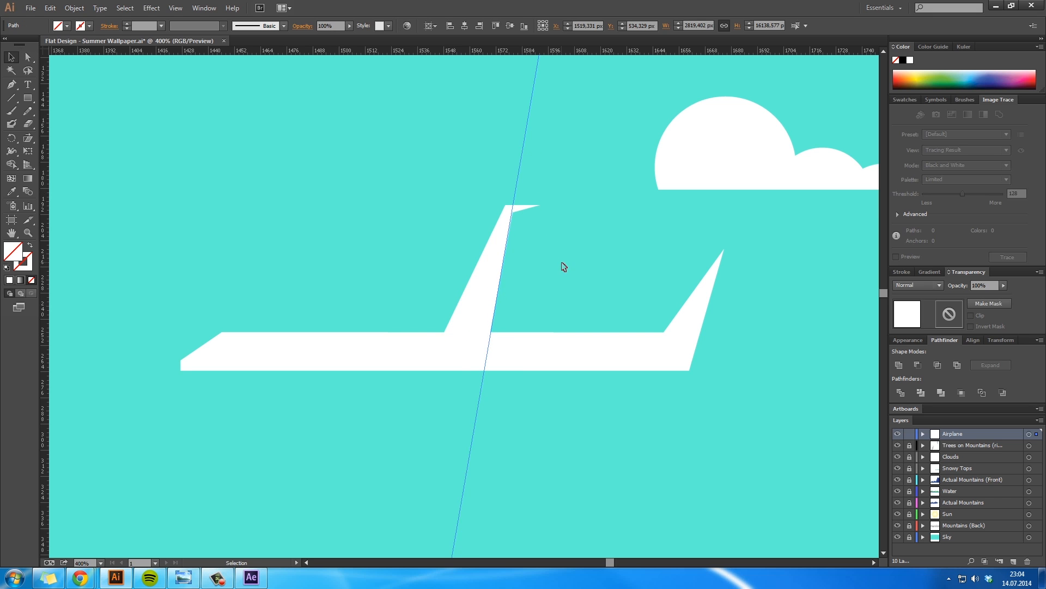
Place a vertical guide at the wing and rotate it to follow the slant of the wing's rear edge
key("Delete")
left_click_drag(45, 264, 490, 262)
key("r")
left_click_drag(512, 229, 606, 195)
key("v")
left_click_drag(578, 239, 512, 229)
key("r")
key("v")
key("r")
key("v")
left_click_drag(512, 229, 469, 337)
key("Right")
key("Right")
Reflect a copy of the wing and position it against the fuselage's underside
scroll(592, 278, "down", 2)
key("o")
left_click_drag(654, 273, 689, 260)
key("v")
left_click_drag(471, 303, 465, 347)
left_click(564, 439)
Shift the lower wing's tip points left to make it narrower and less swept than the upper wing
key("a")
left_click_drag(571, 443, 458, 423)
left_click(402, 452)
key("z")
key("ctrl+0")
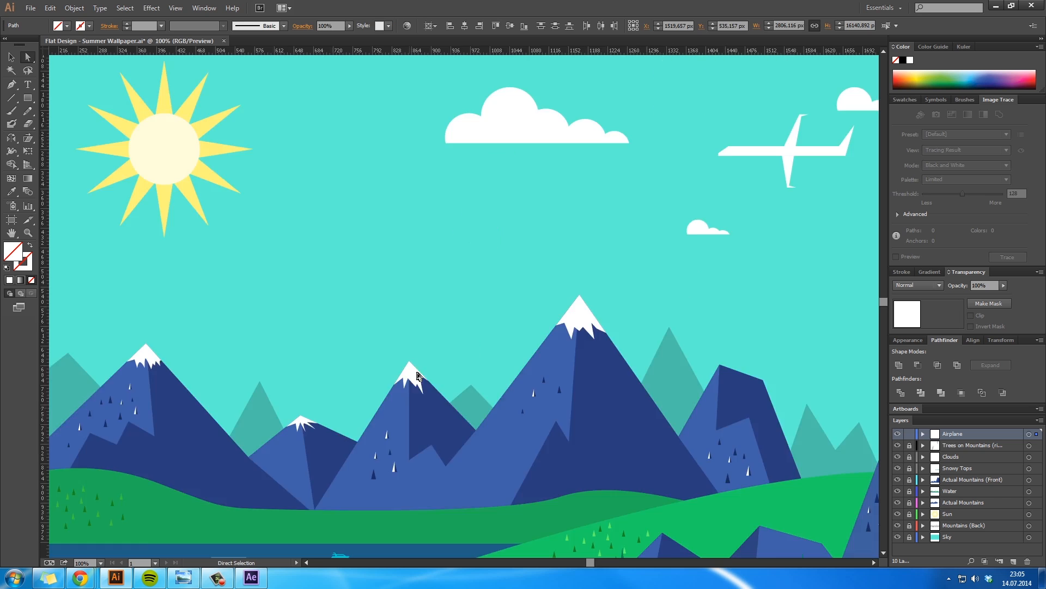
Add an anchor at the lower wing's front base corner and raise it to Y 262 px so it overlaps the fuselage
left_click(421, 313)
left_click(479, 334)
left_click(457, 265)
left_click(457, 265)
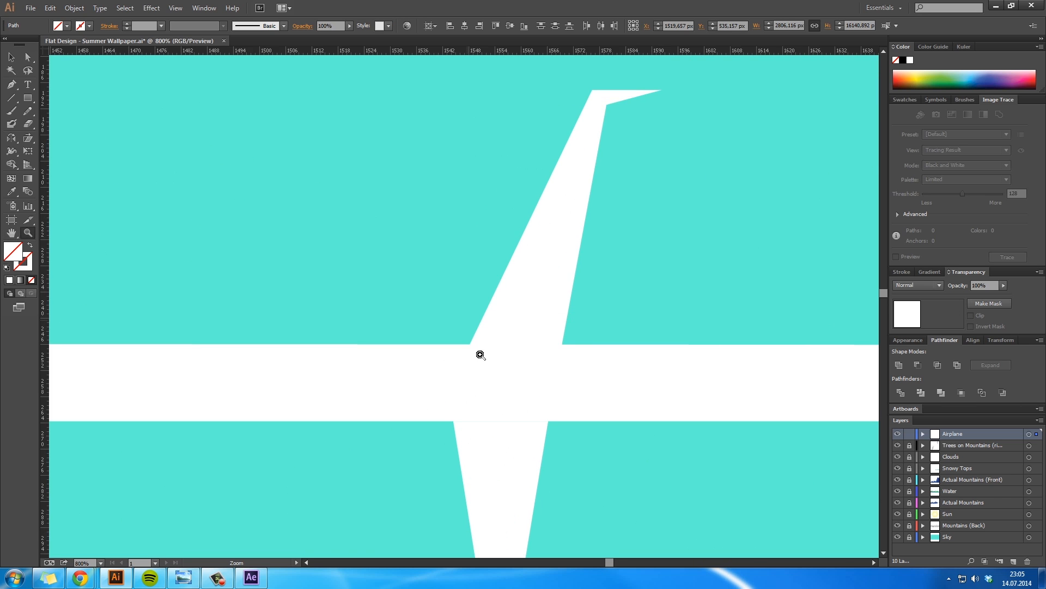
left_click(479, 355)
key("a")
left_click(472, 348)
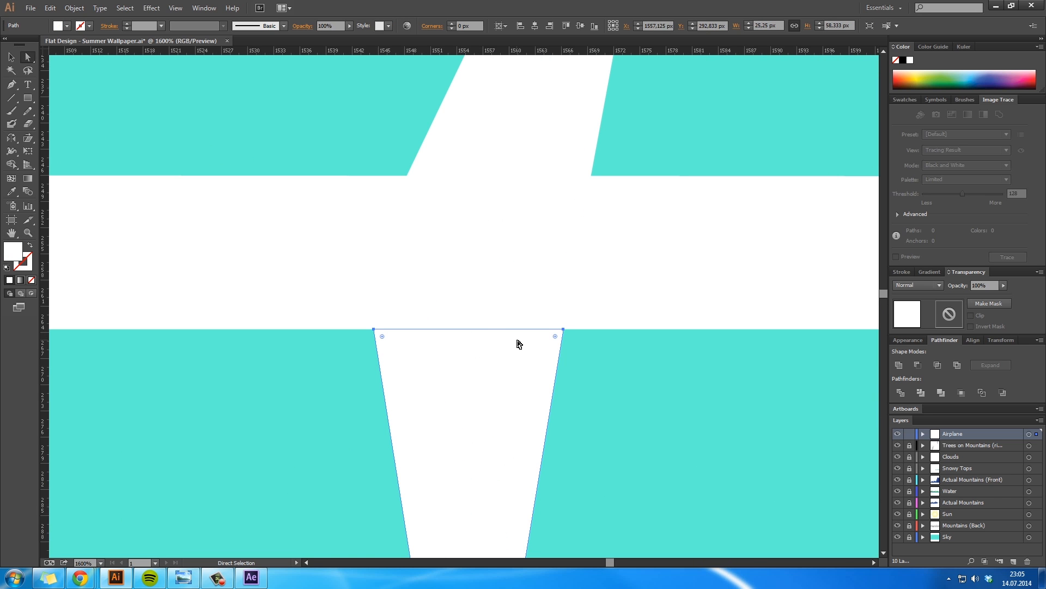
key("p")
left_click(563, 329)
key("ctrl+z")
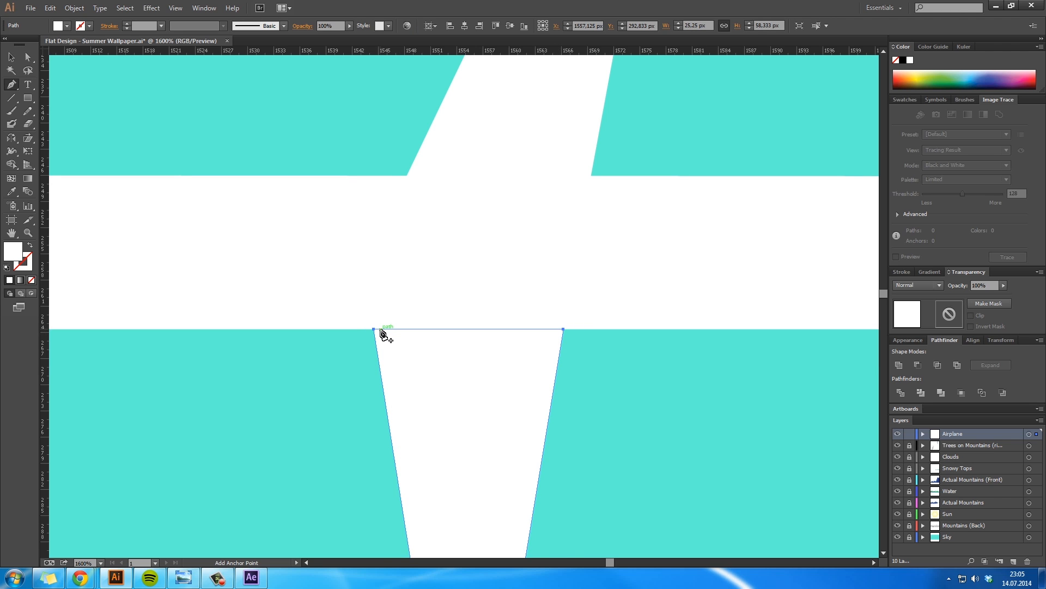
key("a")
left_click_drag(373, 328, 373, 317)
Add an anchor at the lower wing's rear base corner and raise it to Y 262 px to level the overlapping base edge
key("p")
left_click(548, 327)
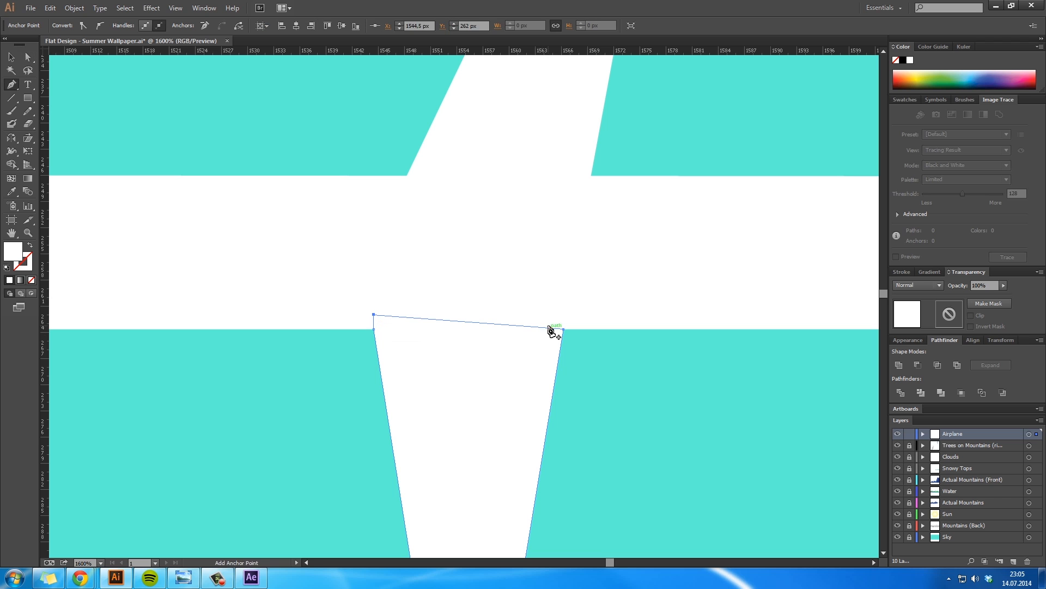
left_click_drag(548, 327, 563, 313)
left_click(575, 361, "ctrl")
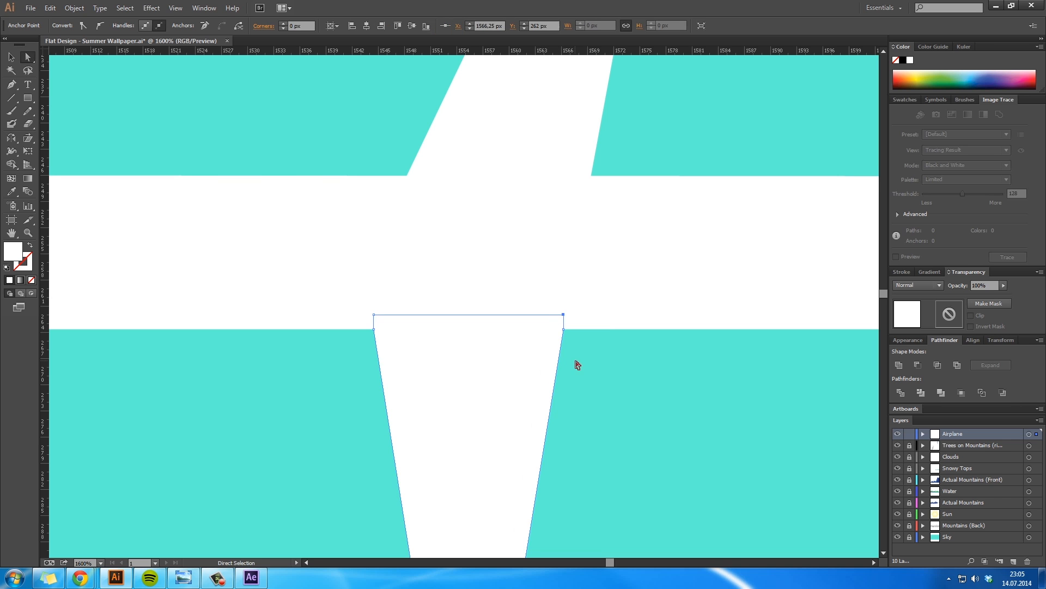
key("z")
key("ctrl+minus")
key("ctrl+minus")
key("ctrl+minus")
key("ctrl+minus")
key("ctrl+minus")
key("ctrl+minus")
key("ctrl+minus")
key("ctrl+minus")
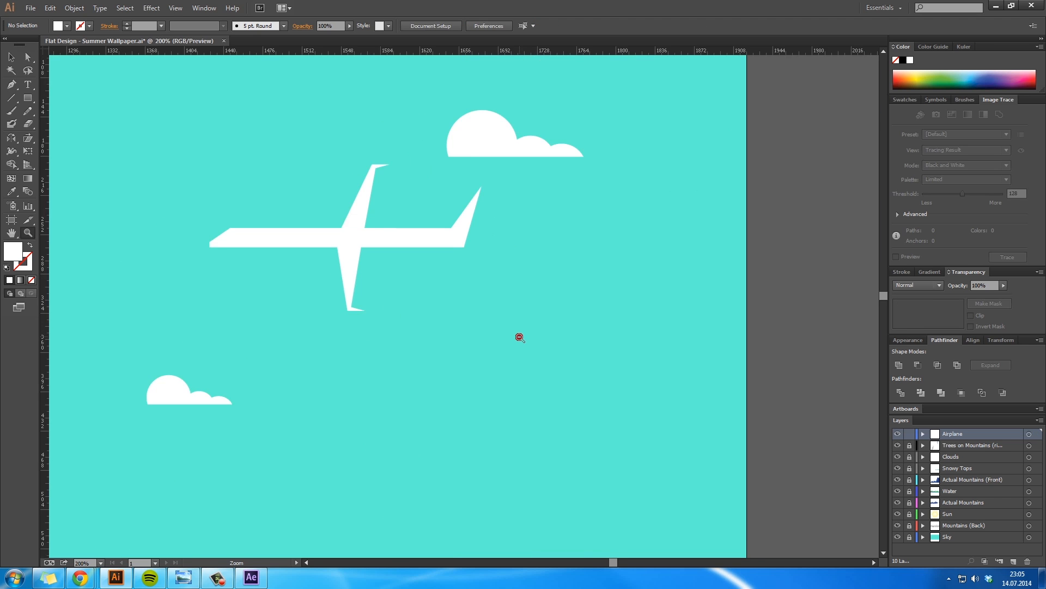
Scale the whole airplane down to about a third of its size in the sky between the two small clouds
key("h")
left_click_drag(430, 291, 477, 322)
key("v")
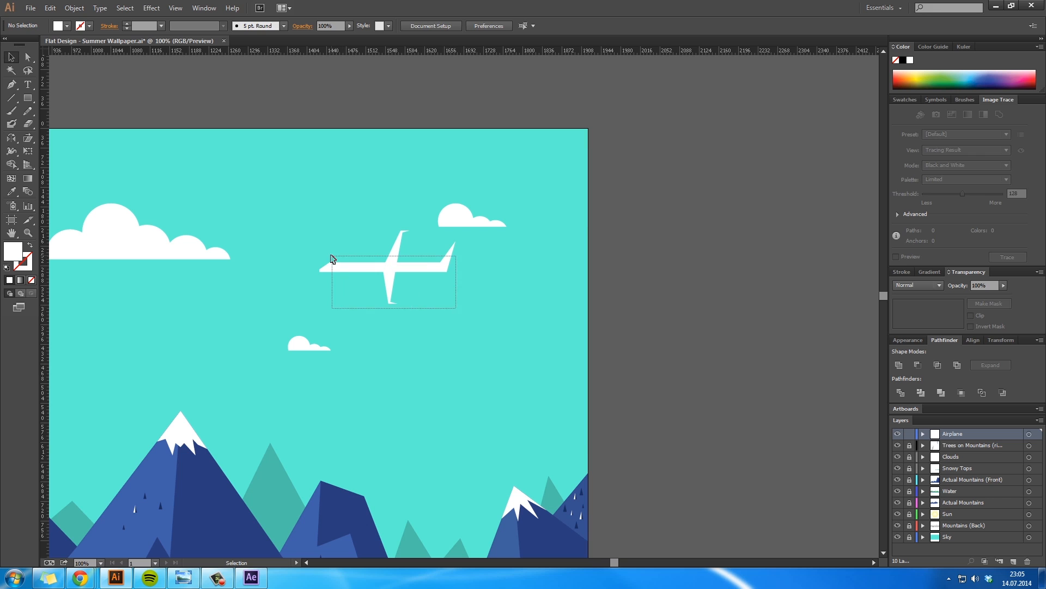
left_click(348, 269)
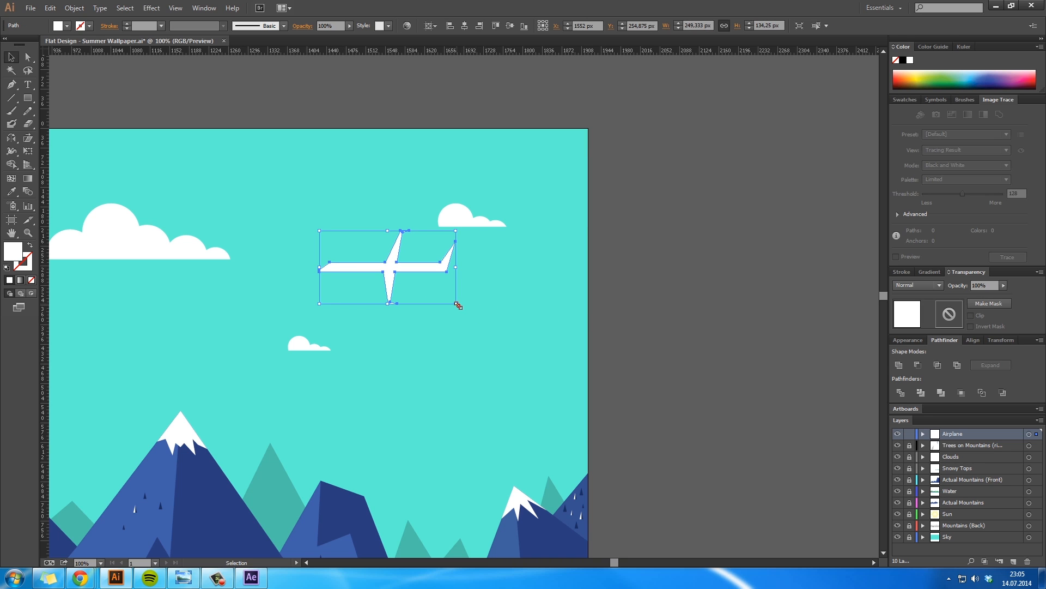
left_click_drag(457, 306, 555, 267)
left_click(433, 322)
key("h")
key("v")
left_click(584, 303)
Examine the airplane's size and placement against the whole wallpaper composition
key("h")
left_click_drag(487, 305, 642, 203)
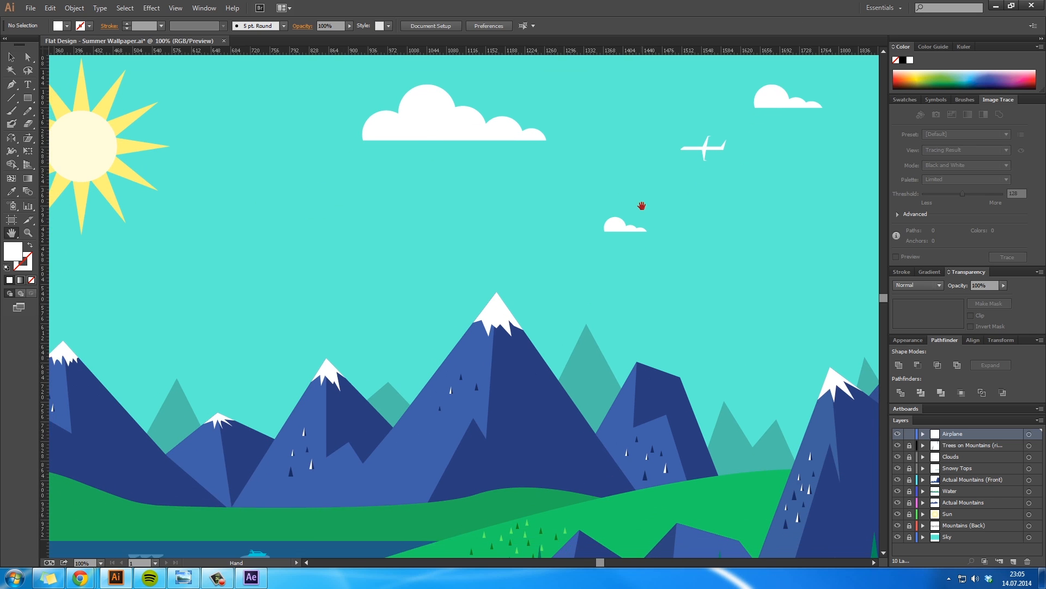
left_click_drag(487, 232, 589, 194)
left_click_drag(604, 133, 513, 233)
scroll(398, 192, "down", 4)
left_click_drag(566, 393, 498, 352)
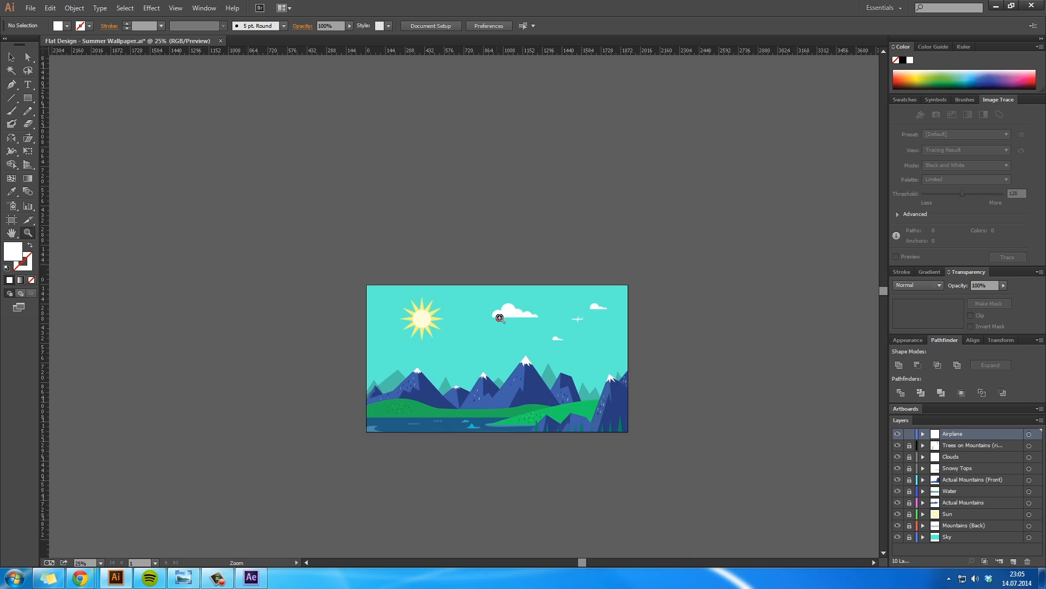
scroll(495, 304, "up", 1)
key("z")
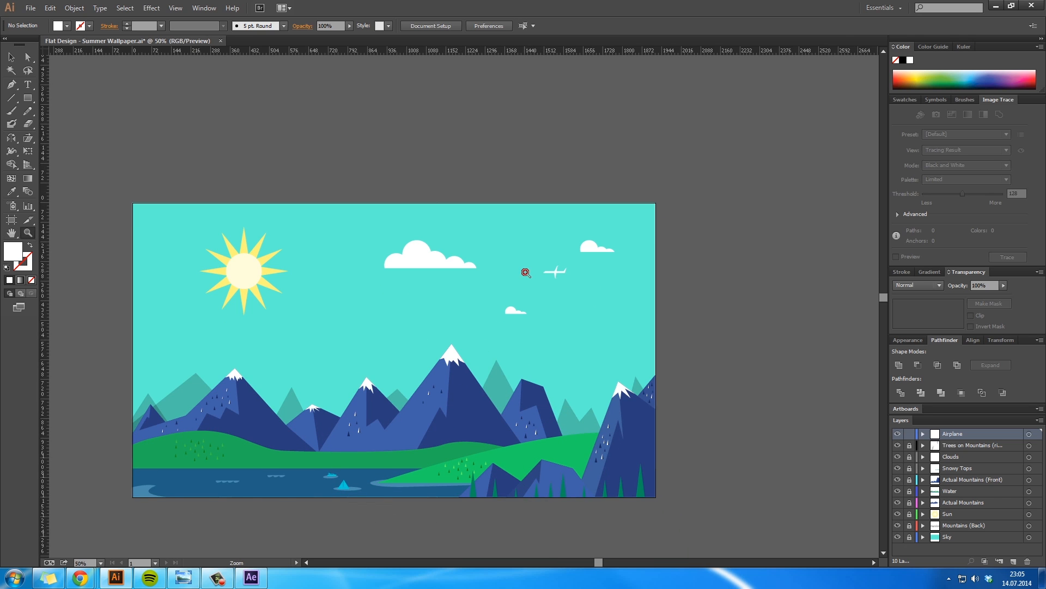
Move the airplane slightly down and left, into the open sky between the small clouds
left_click(526, 271)
left_click(465, 274)
left_click(480, 272)
left_click(469, 296)
left_click_drag(548, 462, 548, 289)
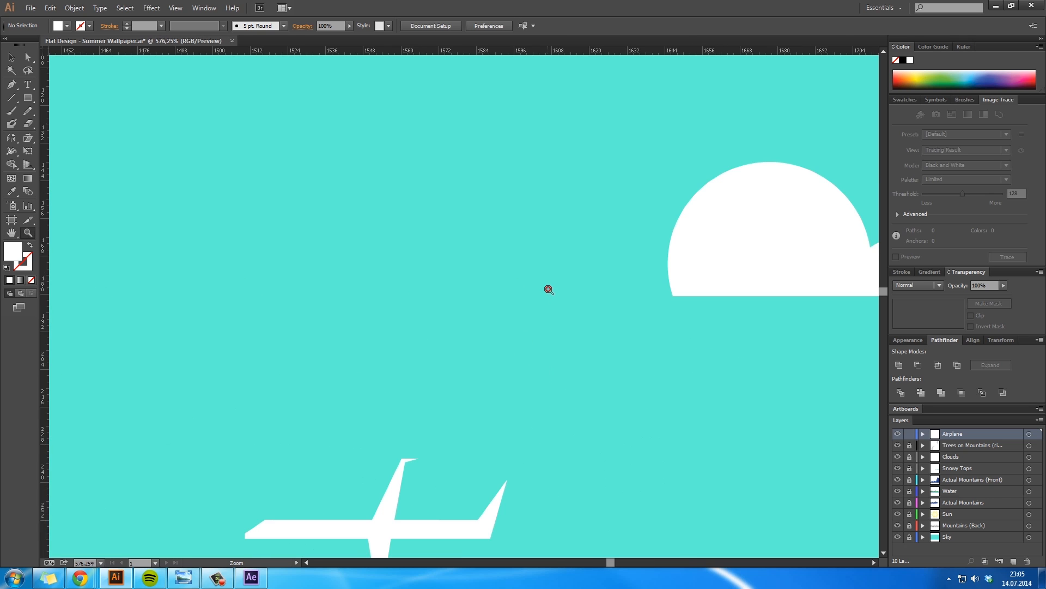
left_click_drag(459, 369, 641, 134)
key("v")
left_click_drag(517, 293, 388, 386)
left_click(621, 490)
Draw a long white triangular contrail behind the airplane's tail with the Pen tool, about 132 px long and 6.3 px high, tapering rightward
key("z")
left_click(456, 366, "alt")
left_click(456, 367, "alt")
key("h")
left_click_drag(496, 288, 355, 347)
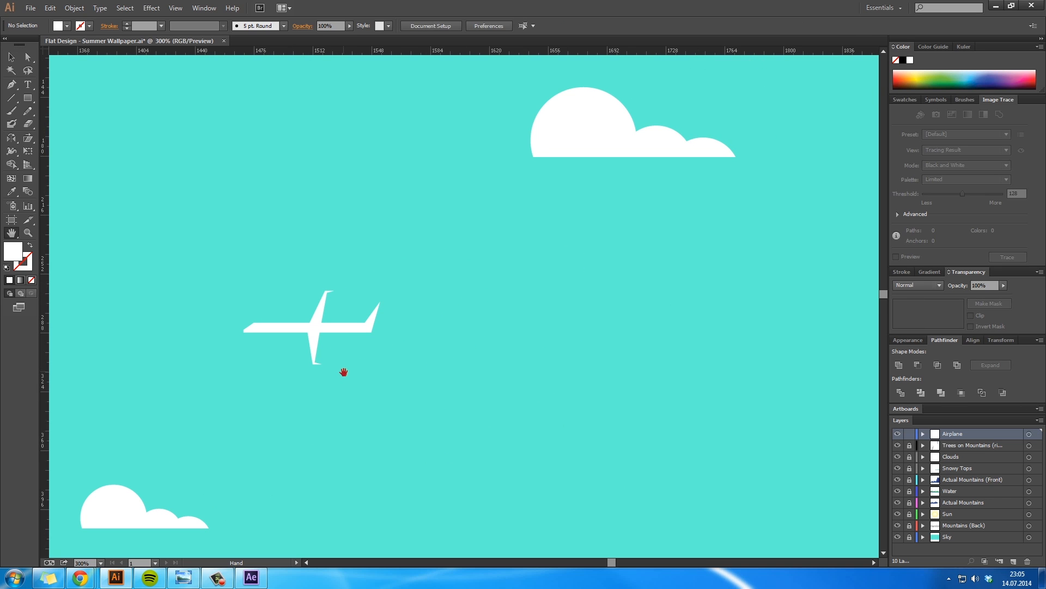
key("p")
left_click_drag(385, 325, 385, 332)
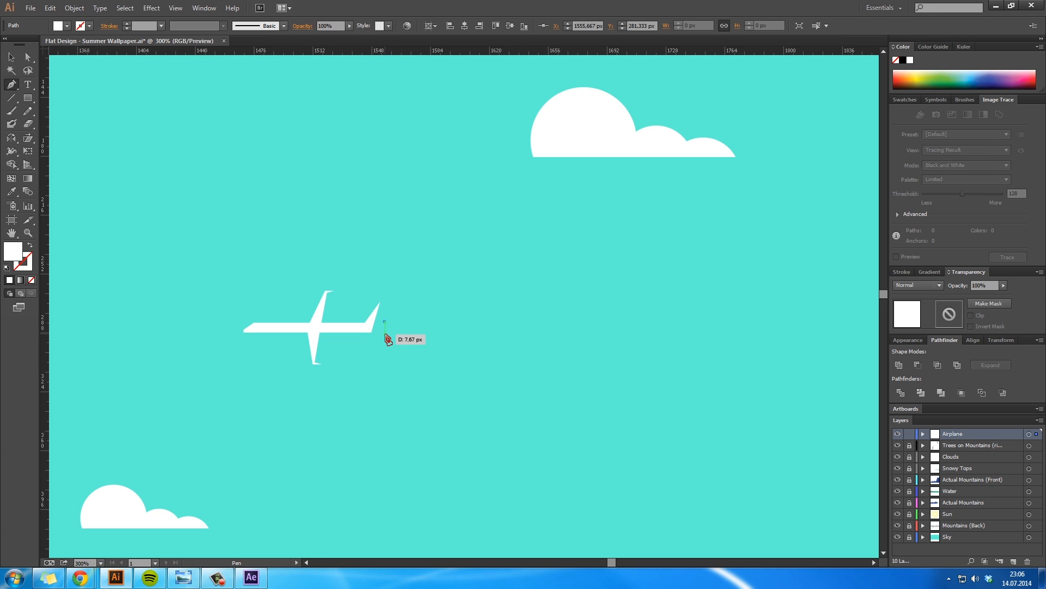
left_click(600, 327)
left_click(385, 324)
left_click(446, 366, "ctrl")
left_click(403, 313, "ctrl")
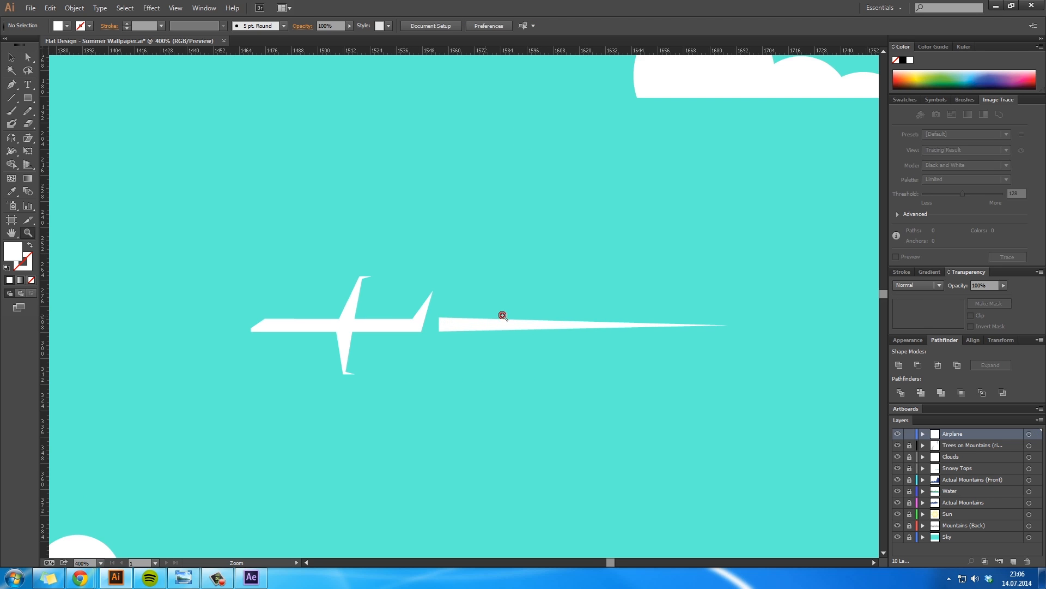
Add an opacity mask to the contrail and turn off its Clip option
left_click_drag(502, 315, 378, 328)
key("v")
left_click(349, 339)
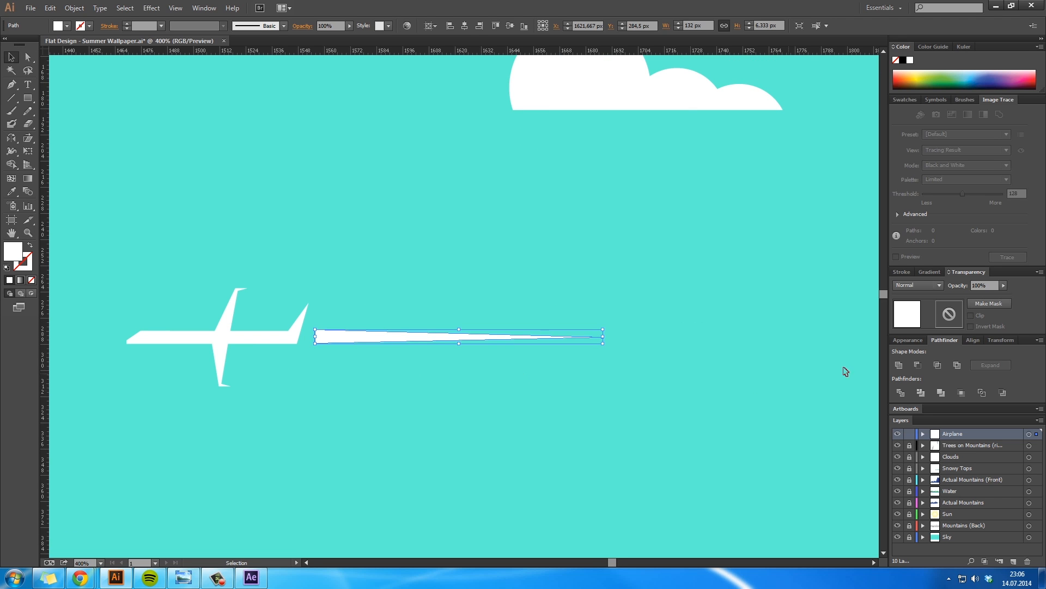
left_click(982, 304)
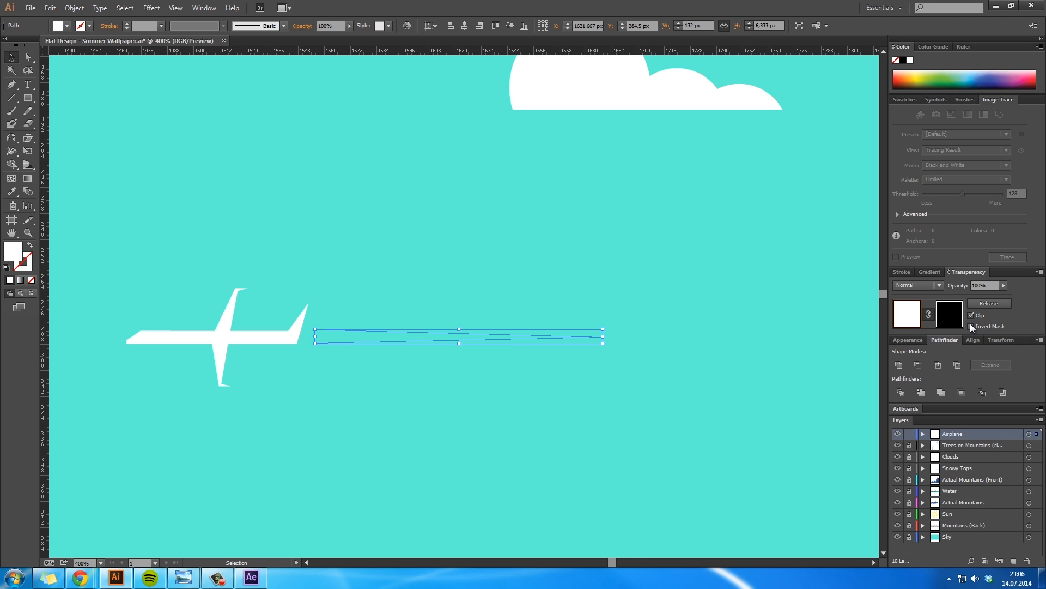
left_click(970, 315)
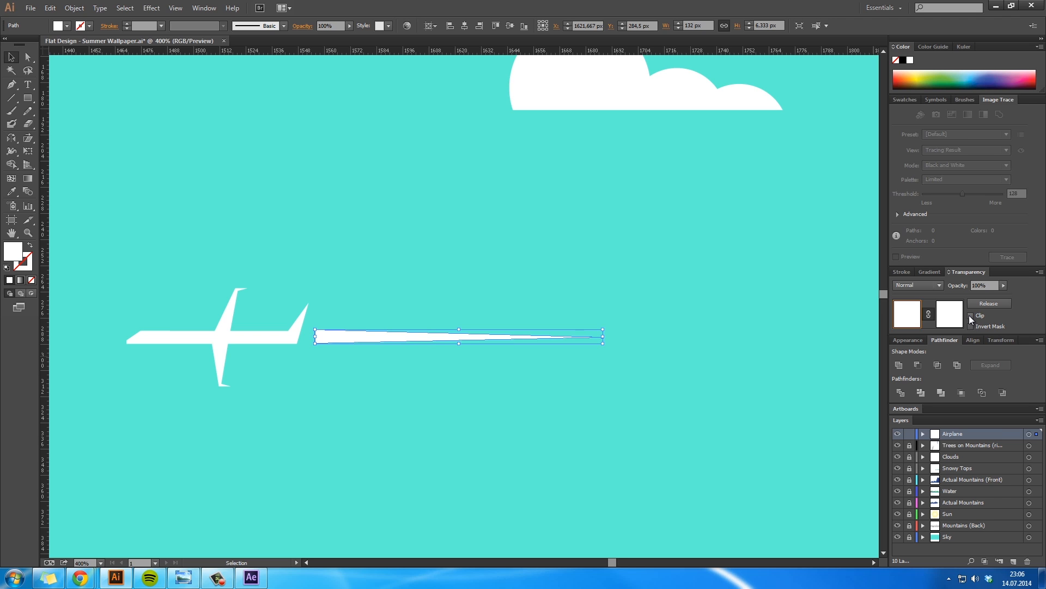
Try to set up a linear gradient fill inside the contrail's opacity mask
left_click(961, 315)
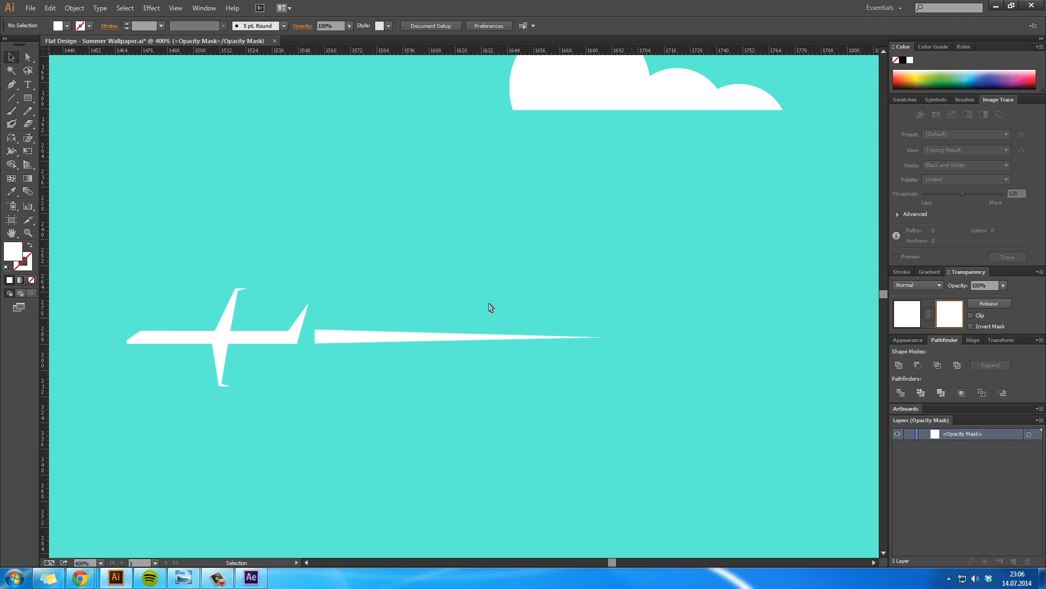
left_click(28, 178)
double_click(28, 178)
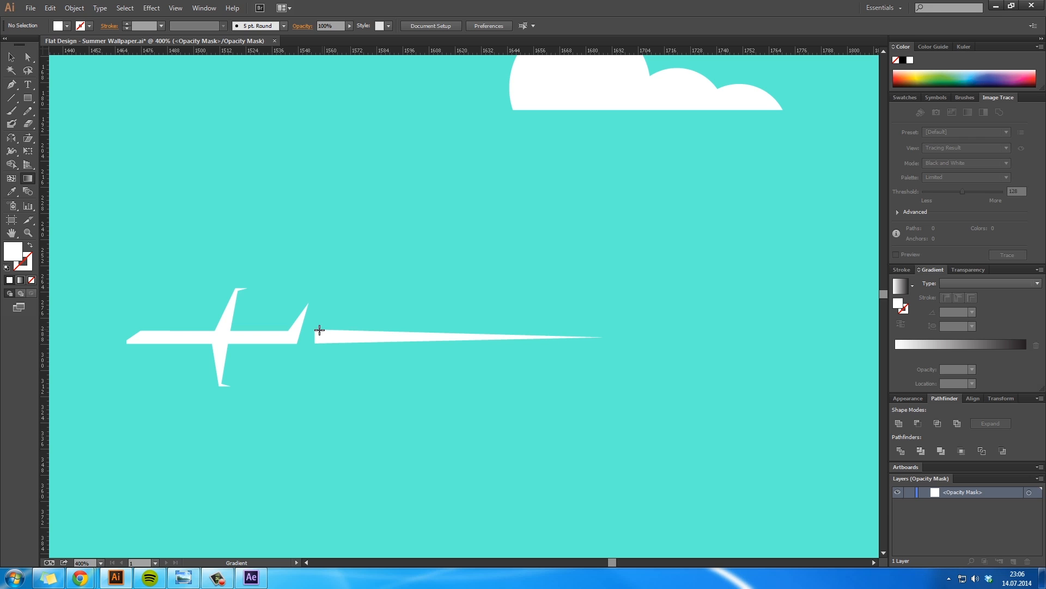
left_click(954, 270)
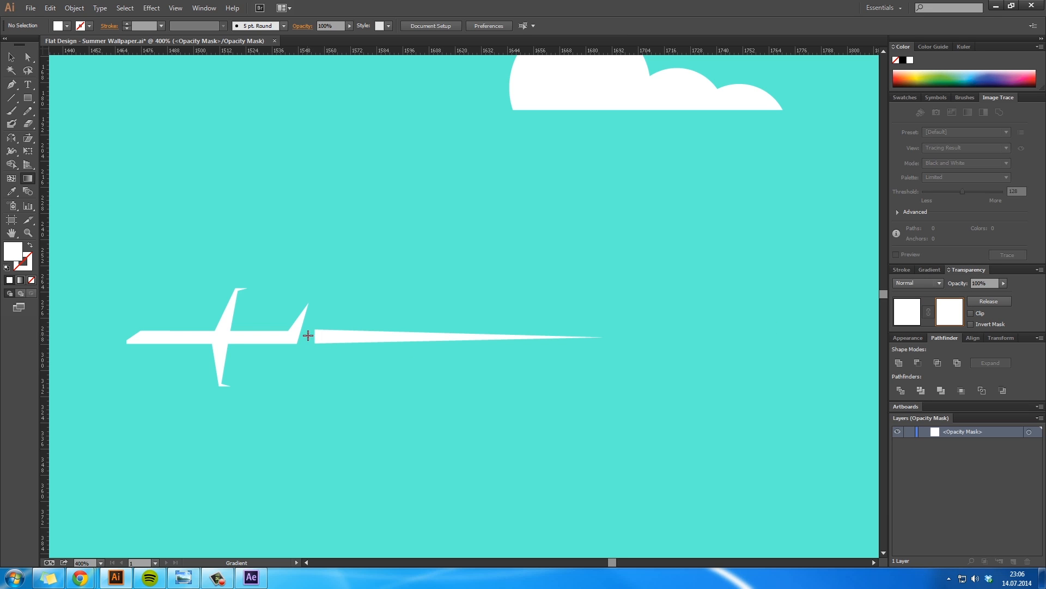
double_click(28, 178)
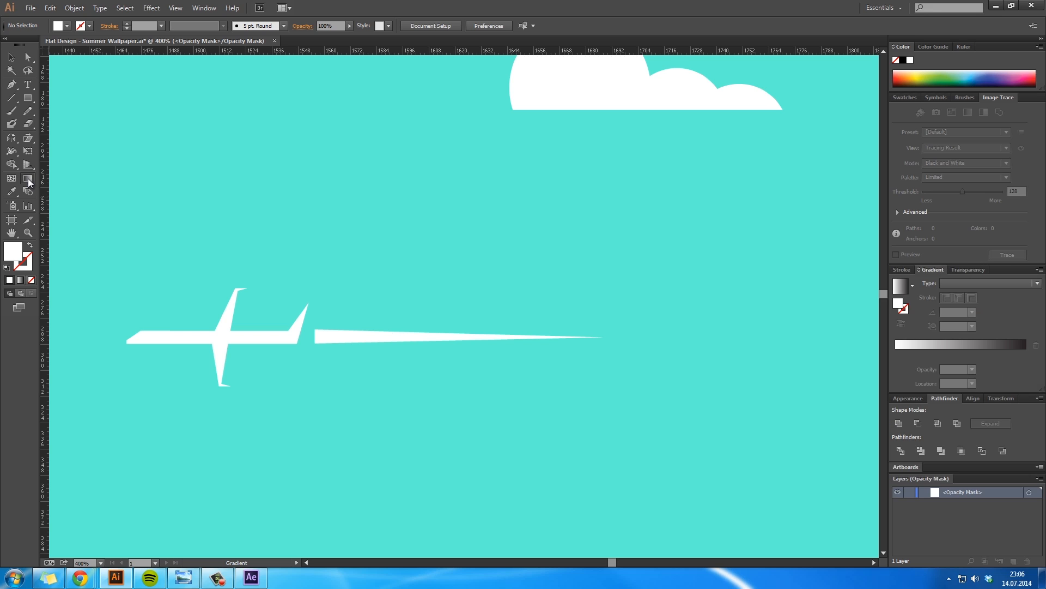
left_click(945, 350)
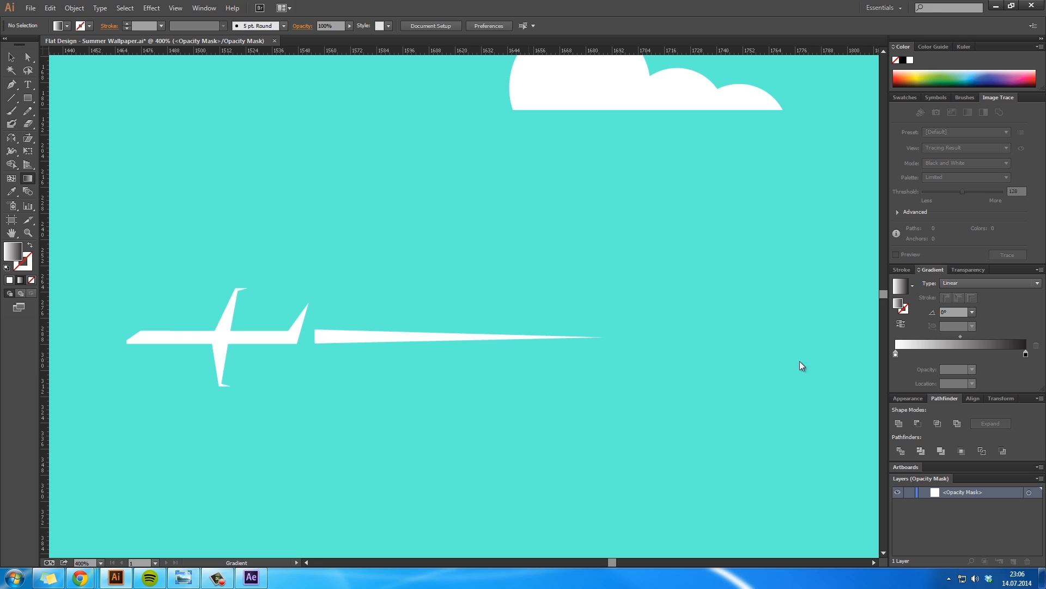
left_click(968, 270)
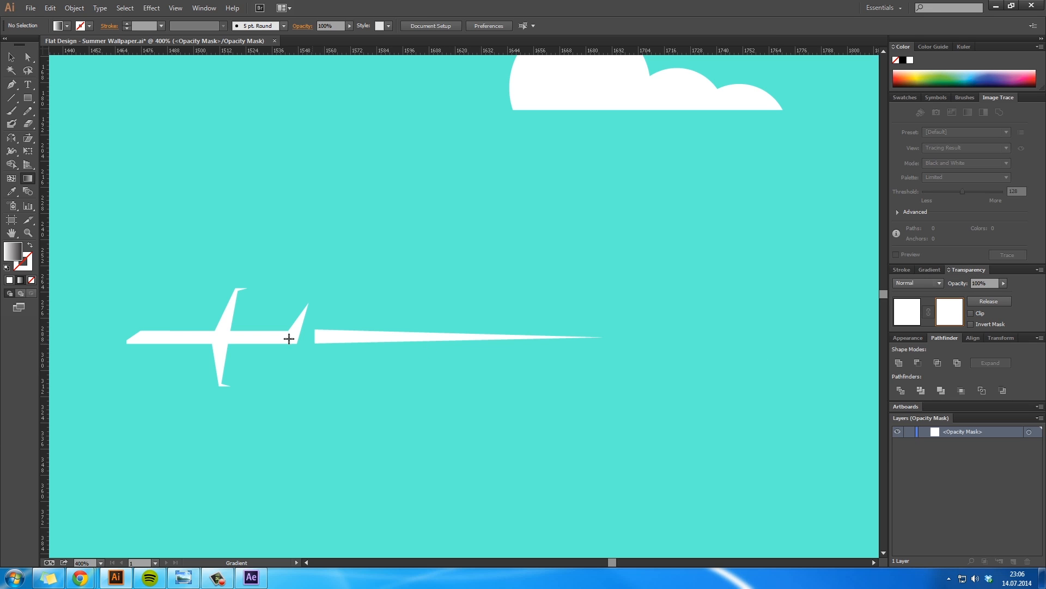
left_click(931, 270)
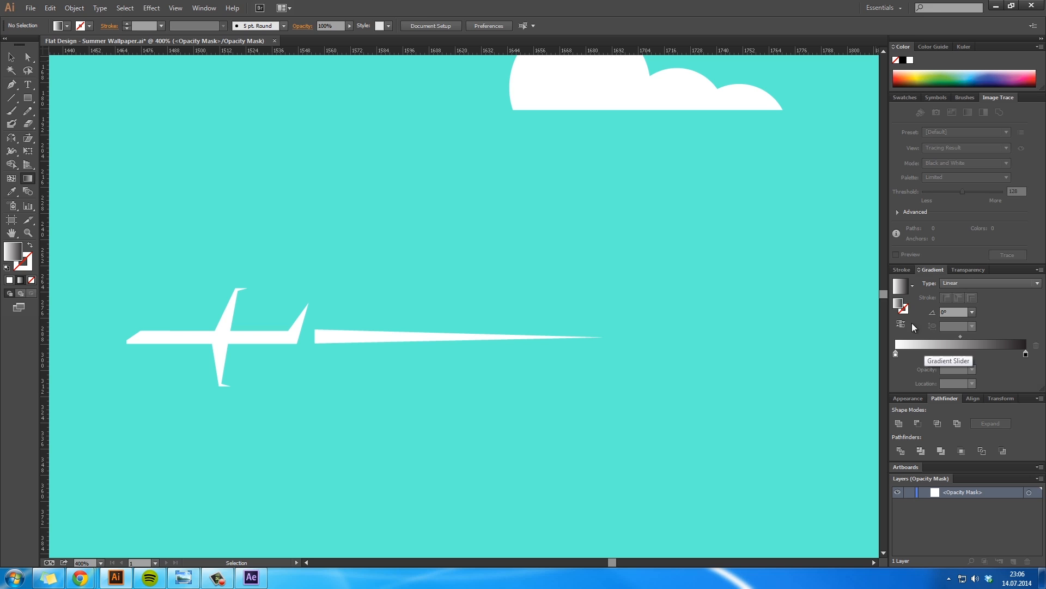
left_click(905, 309)
left_click(899, 302)
left_click(903, 270)
left_click(961, 269)
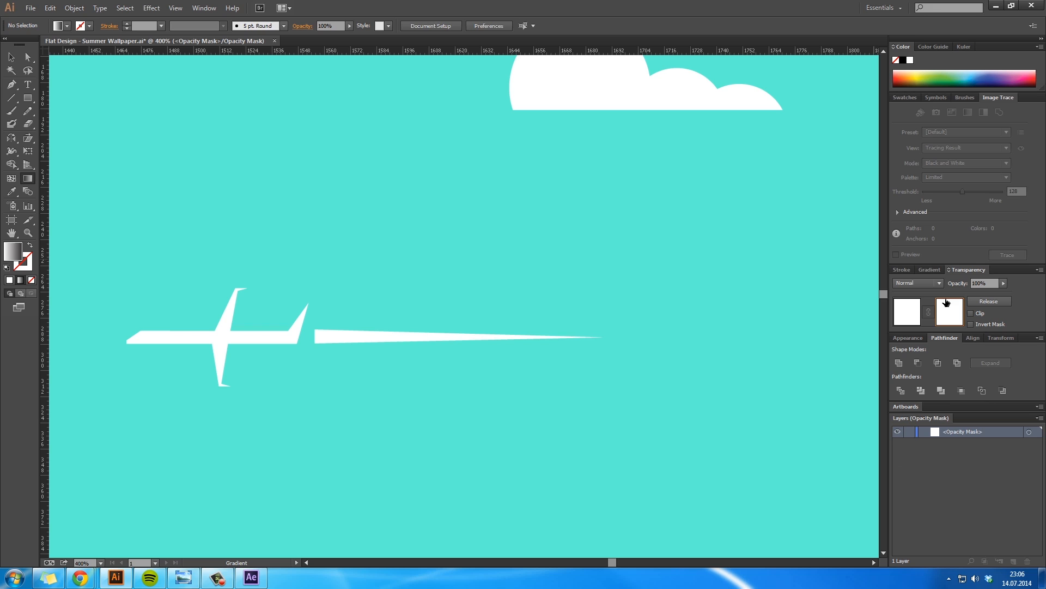
left_click(910, 319)
Fill the contrail shape with a white-to-black linear gradient at 0°, white at the airplane end
left_click_drag(394, 391, 402, 300)
left_click_drag(326, 342, 443, 338)
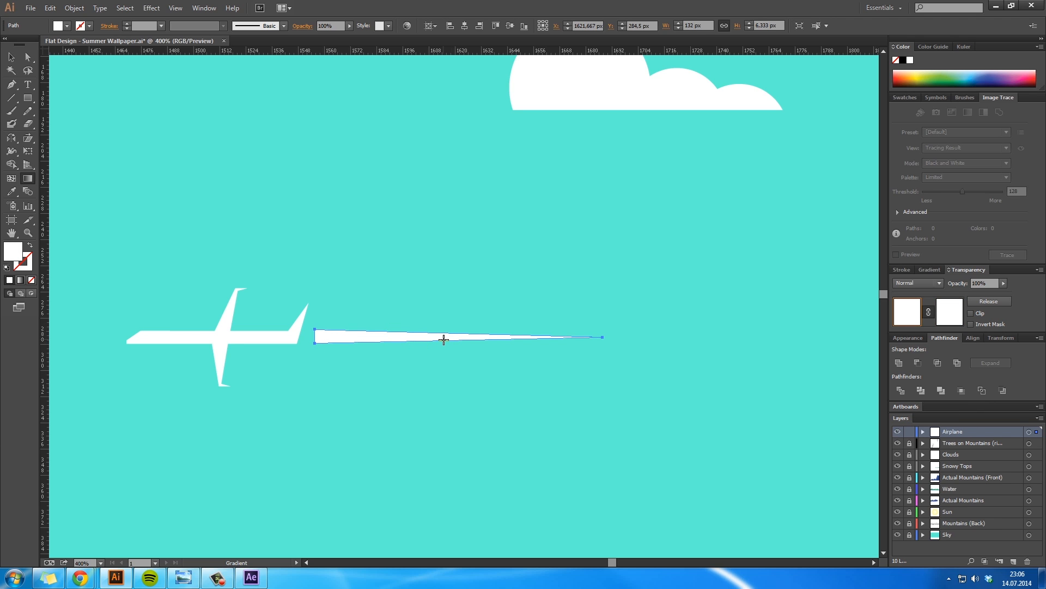
double_click(28, 178)
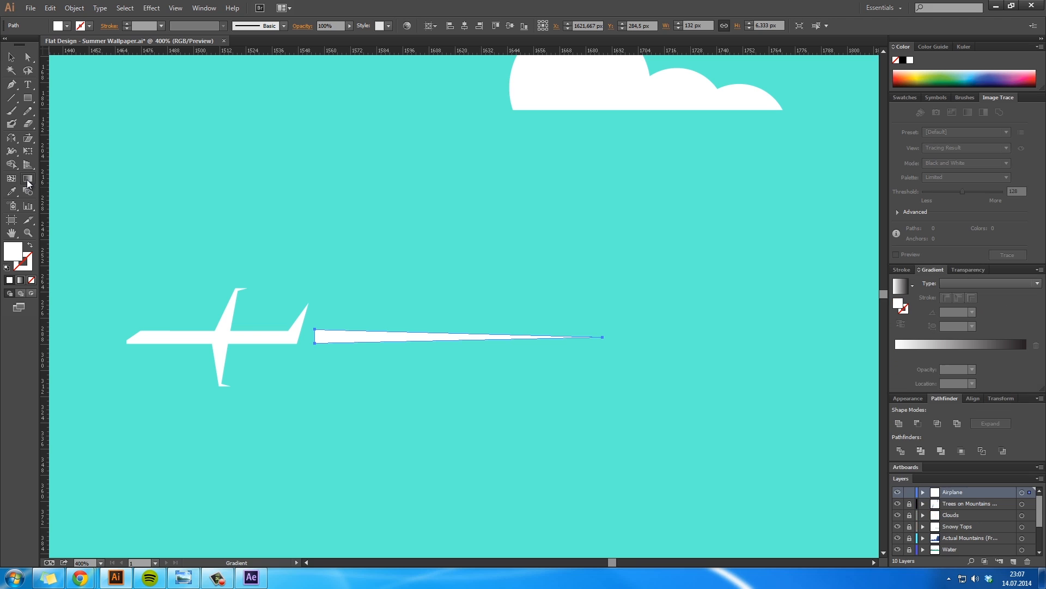
left_click(915, 341)
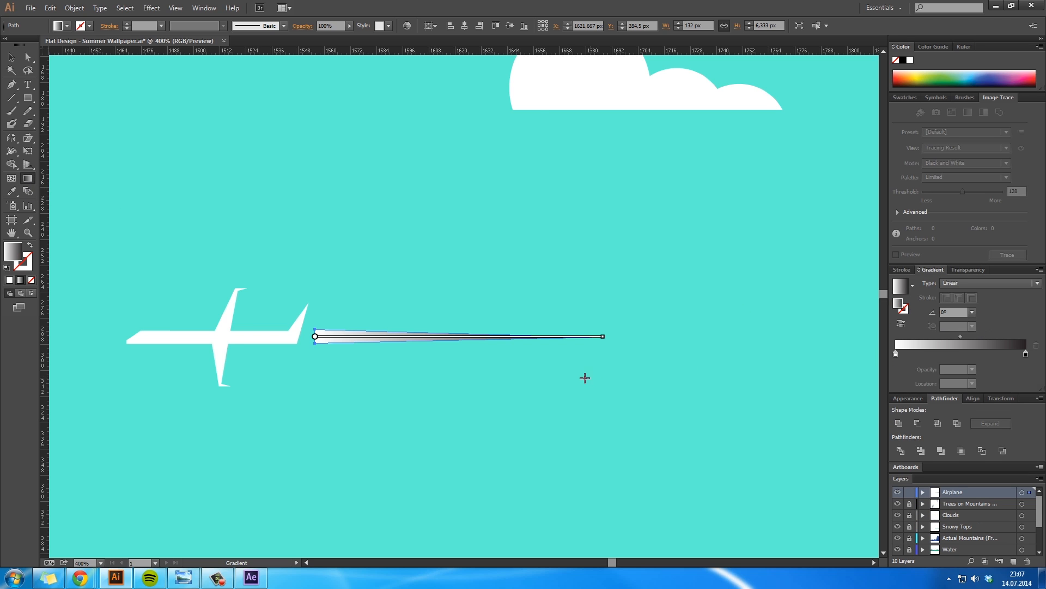
key("v")
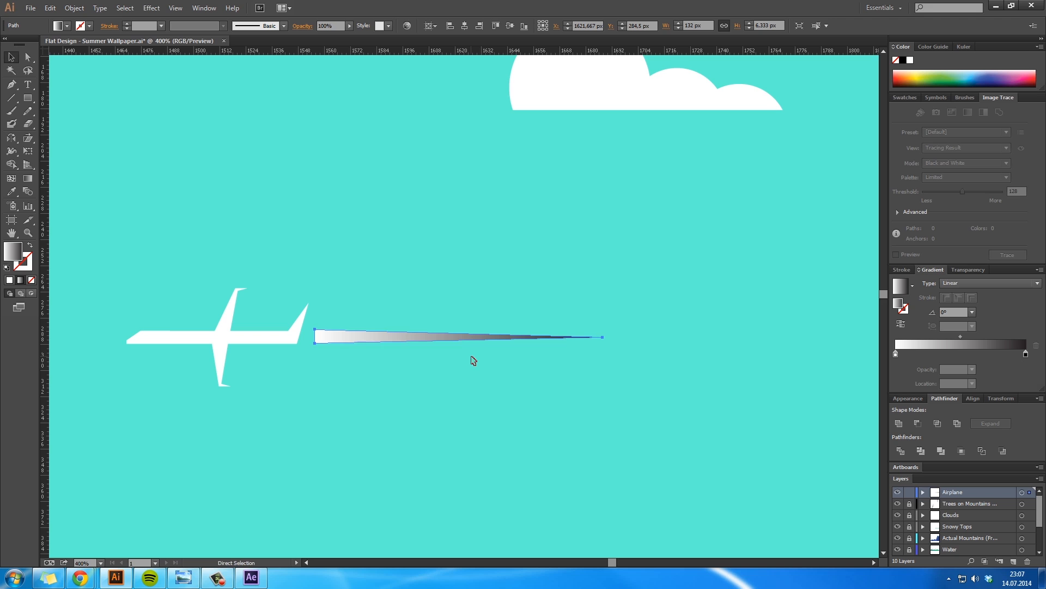
Paste a copy of the gradient contrail in place inside its opacity mask, and return to the artwork
left_click(967, 270)
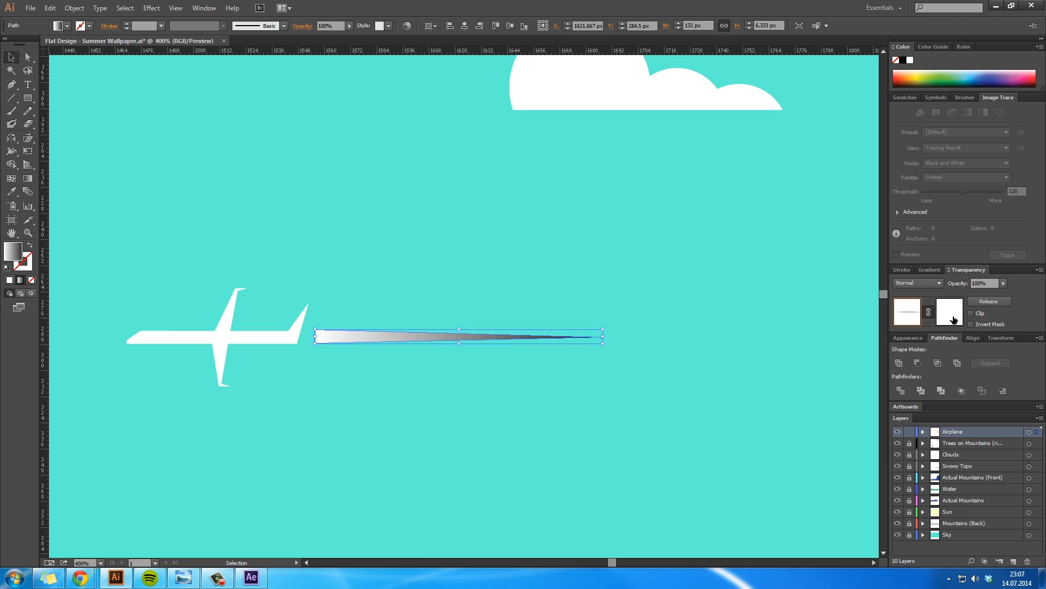
left_click(953, 320)
key("ctrl+f")
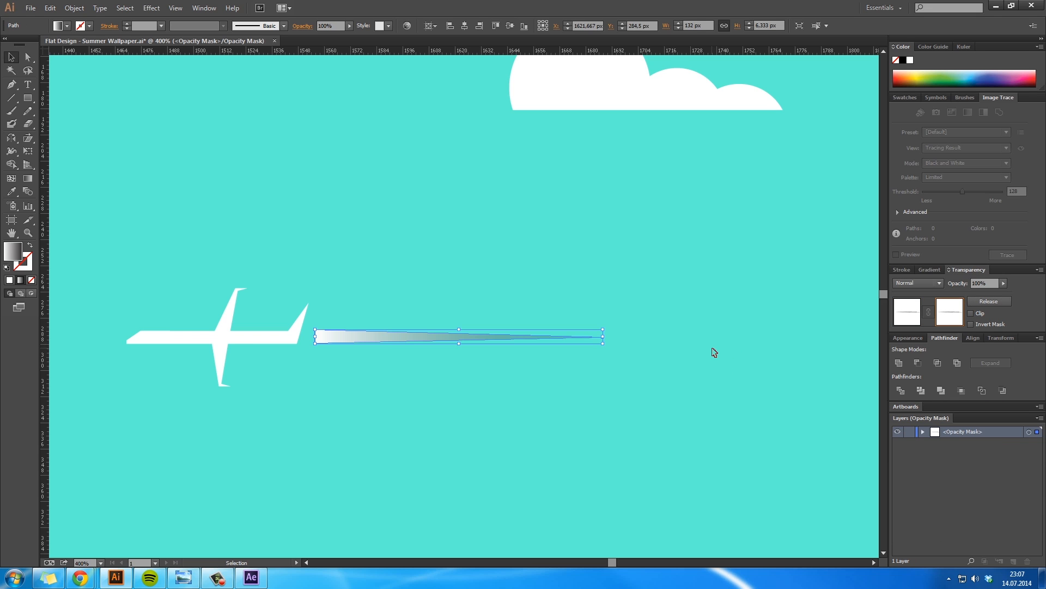
left_click(714, 352)
left_click(915, 321)
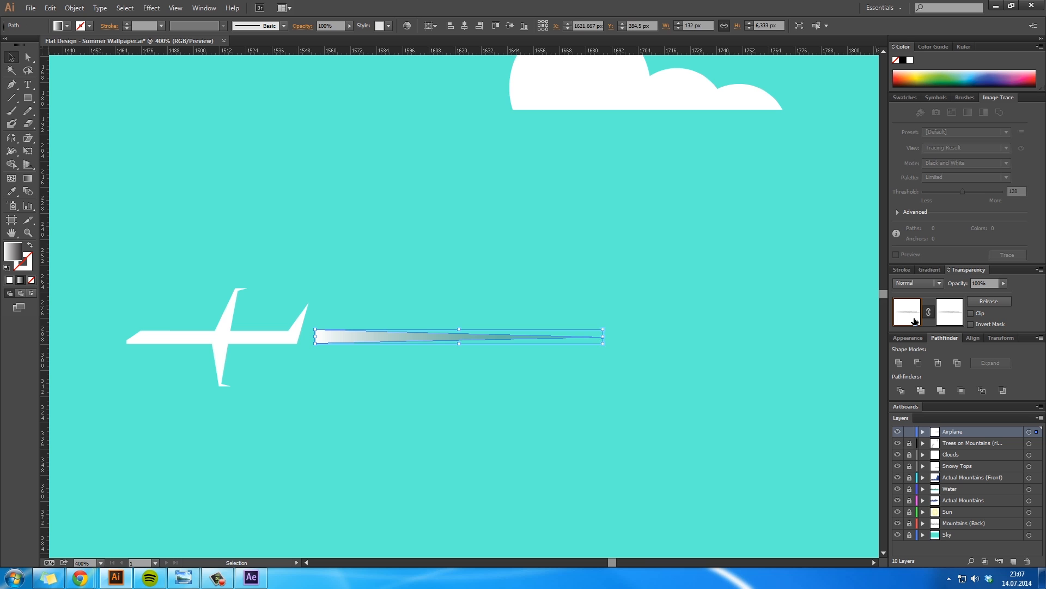
Set the contrail artwork's fill to solid white (ffffff), keeping the gradient only in its mask
double_click(12, 254)
left_click_drag(526, 236, 471, 103)
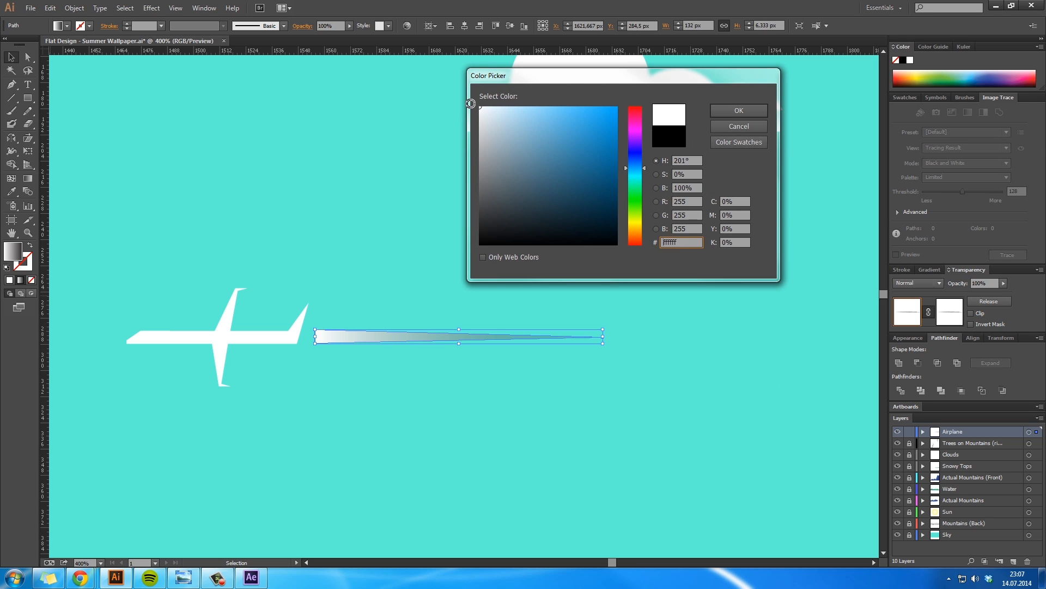
left_click(728, 112)
left_click(713, 309)
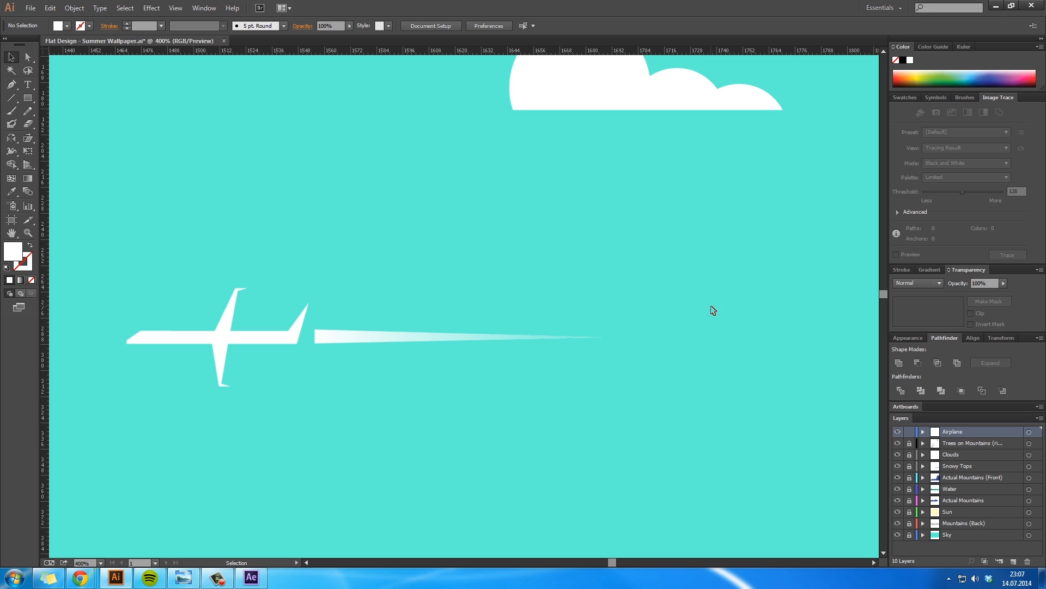
left_click(357, 338)
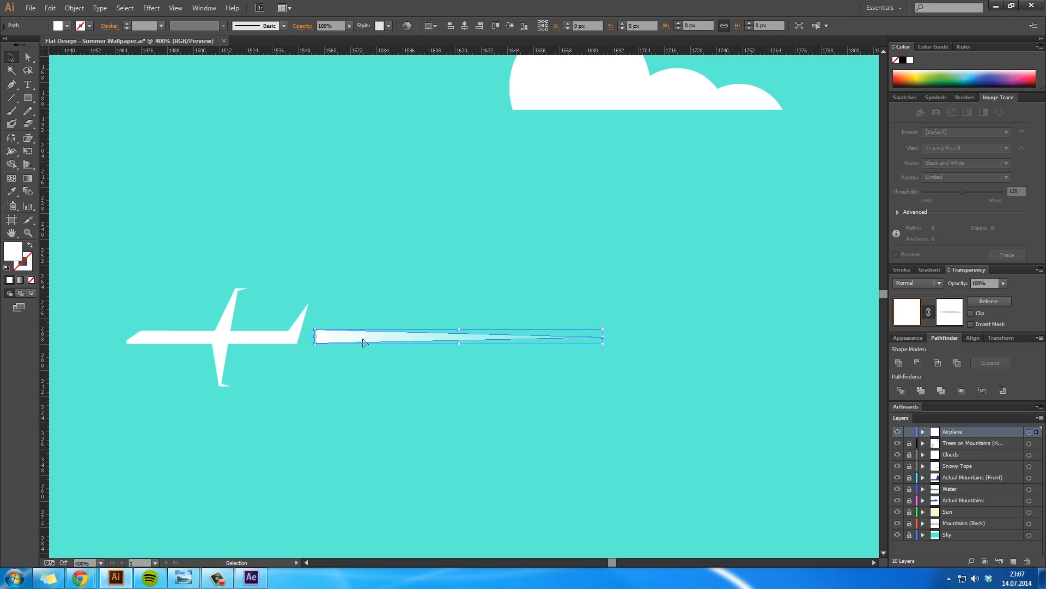
left_click(553, 390)
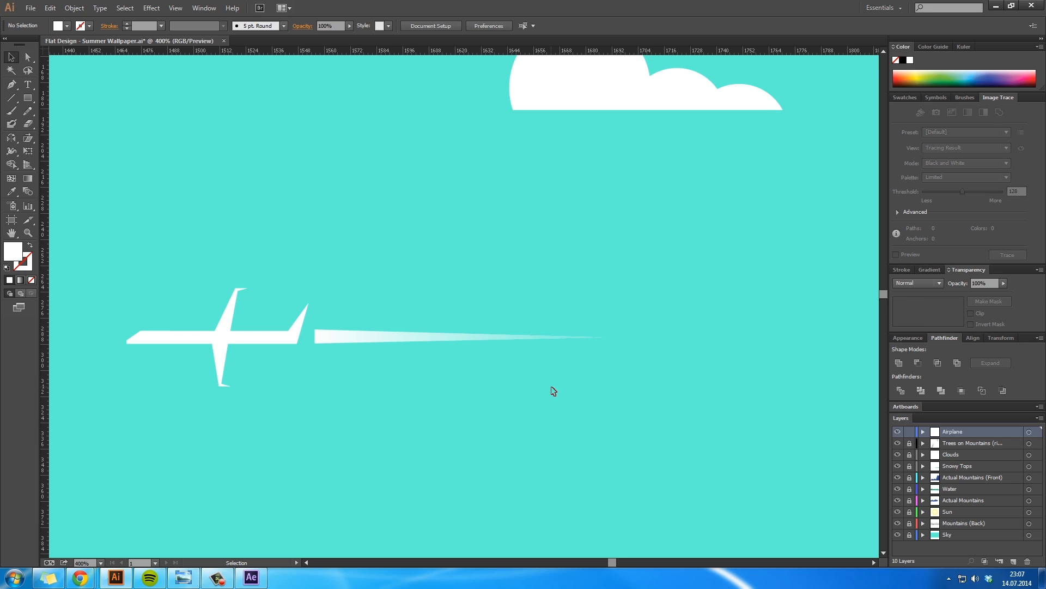
Examine how the fading contrail looks in the whole wallpaper composition
key("z")
left_click(552, 387, "alt")
left_click(552, 386, "alt")
left_click(552, 387, "alt")
left_click(552, 387, "alt")
left_click(552, 387, "alt")
key("h")
left_click_drag(273, 167, 346, 230)
Narrow the contrail's wide end by raising its lower corner to Y 286.667 px and lowering its upper corner to Y 282.333 px
key("z")
left_click(346, 218)
left_click(441, 318)
left_click(441, 318)
left_click(441, 318)
left_click(441, 318)
key("h")
left_click_drag(748, 266, 386, 349)
key("v")
left_click(463, 325)
key("z")
left_click(444, 315)
left_click(443, 312)
key("a")
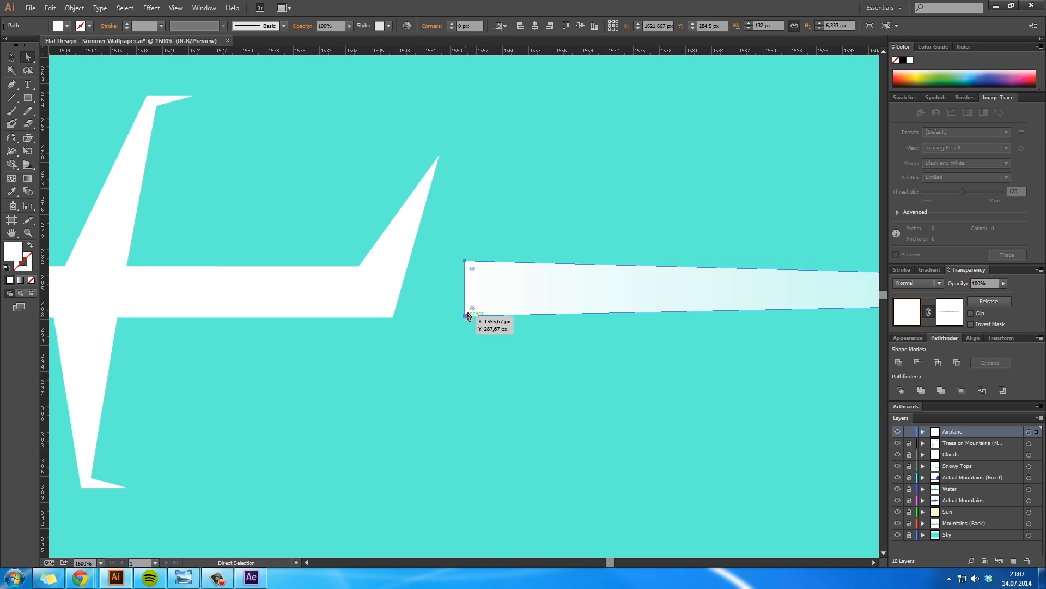
left_click(463, 316)
key("Up")
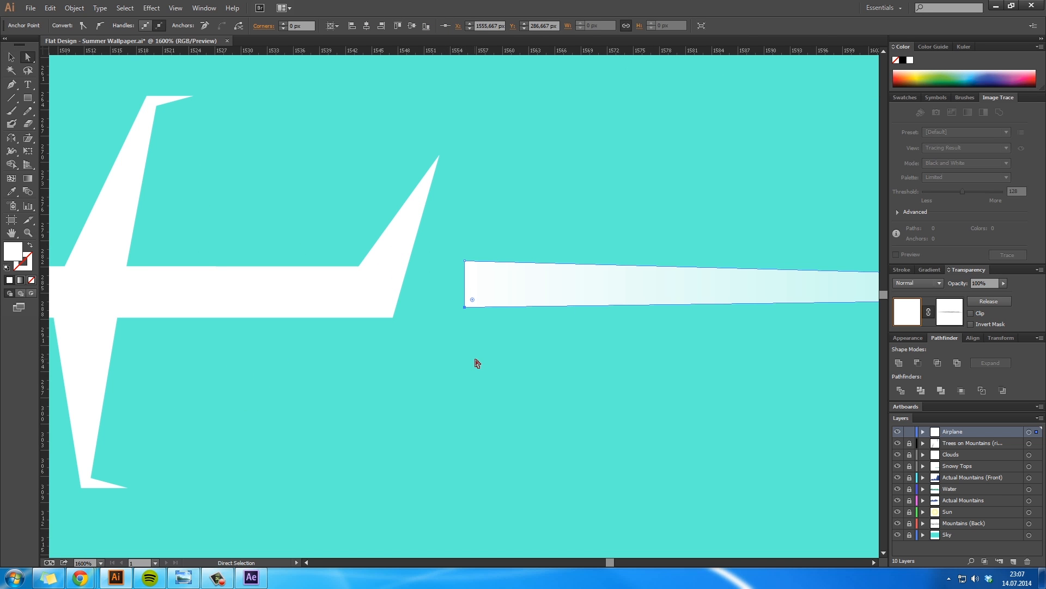
left_click_drag(468, 261, 466, 269)
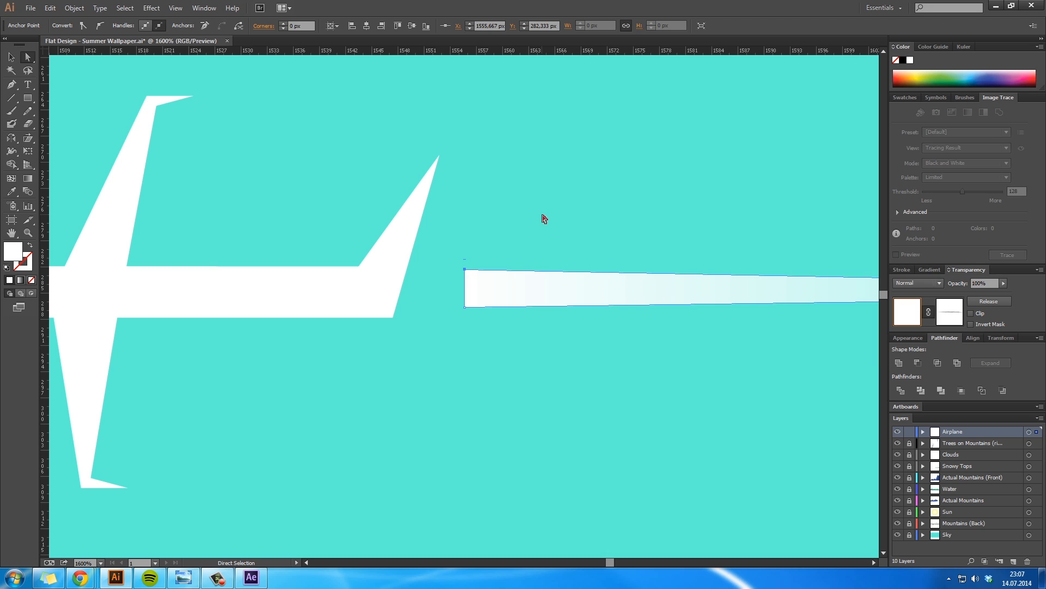
Set the airplane contrail's opacity to 75% and deselect it
left_click(575, 289)
left_click(1003, 283)
left_click_drag(980, 296, 975, 293)
type("75")
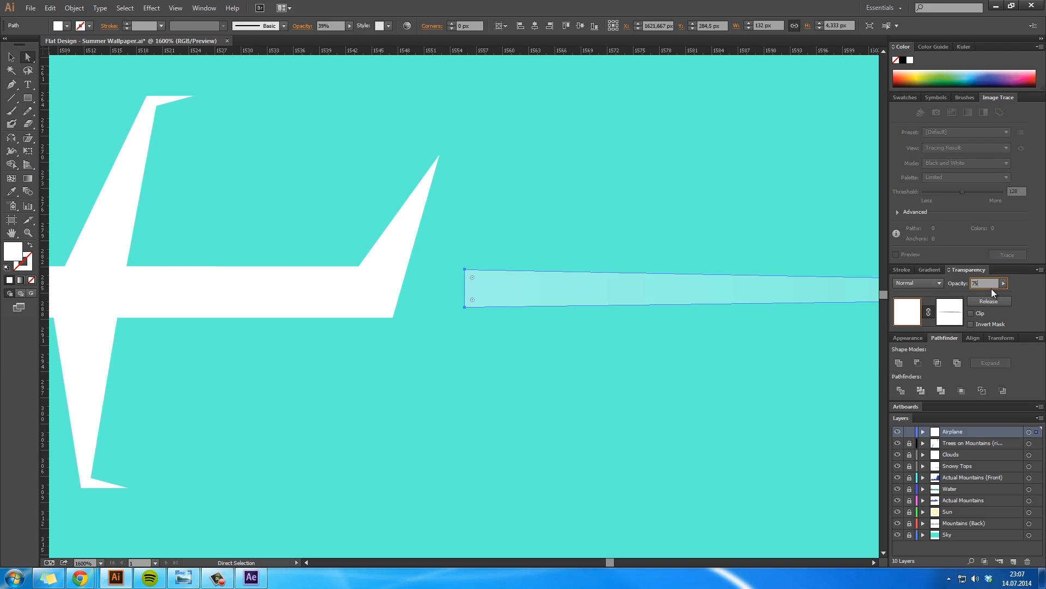
key("Return")
left_click(672, 375)
Examine the semi-transparent contrail beside the airplane at the scale of the whole wallpaper
key("z")
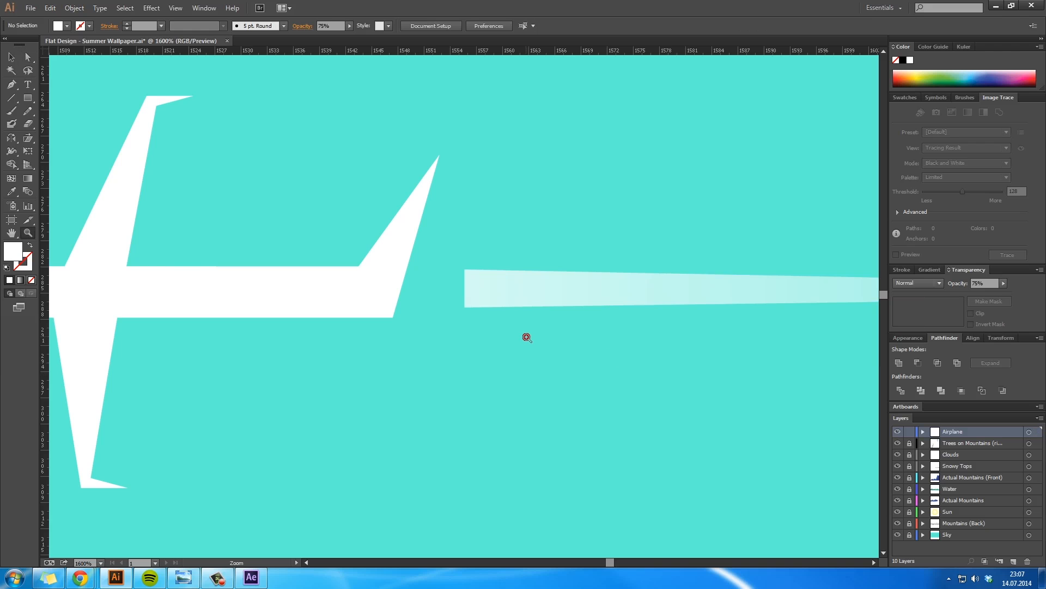
left_click(526, 338, "alt")
left_click(526, 337, "alt")
left_click(527, 338, "alt")
left_click(527, 337, "alt")
left_click(527, 337, "alt")
left_click(527, 338, "alt")
left_click(526, 337, "alt")
left_click(526, 337, "alt")
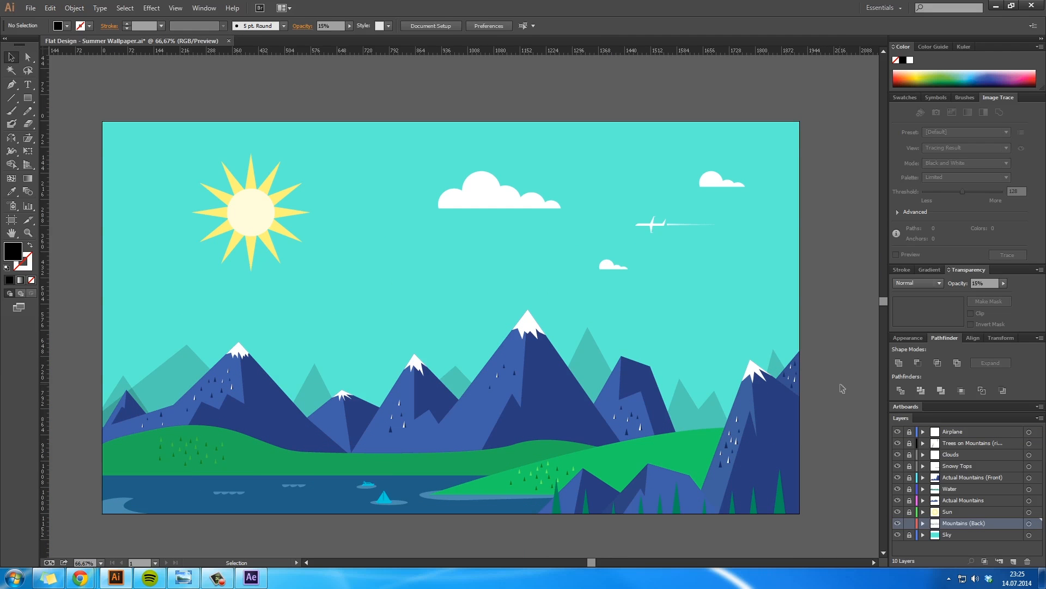
Set the opacity of the faint background mountains on the Mountains (Back) layer to 10% and save the file
key("ctrl+a")
left_click_drag(996, 283, 922, 295)
type("10")
key("Return")
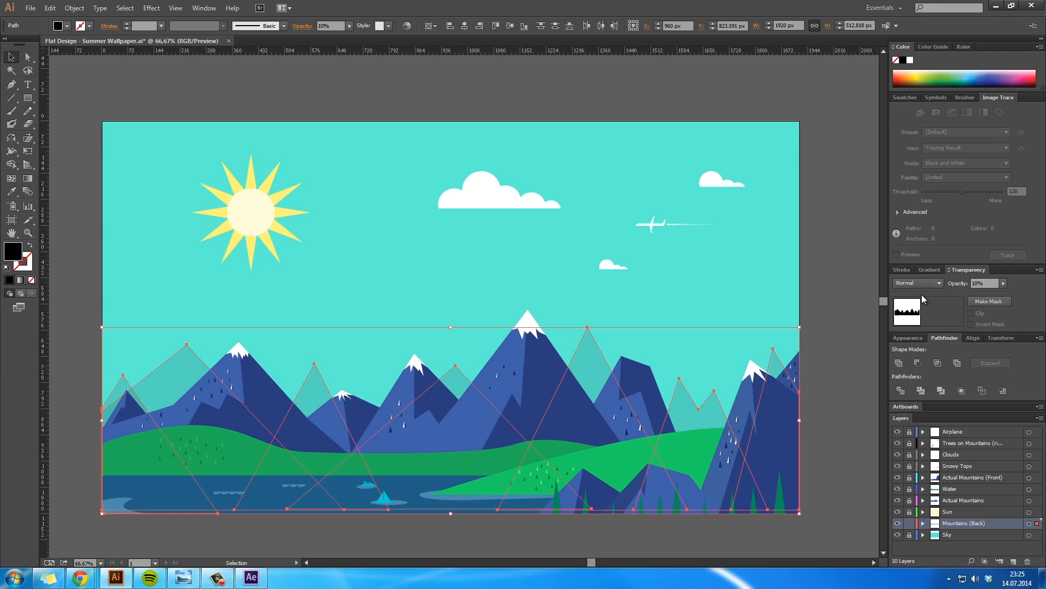
left_click(822, 381)
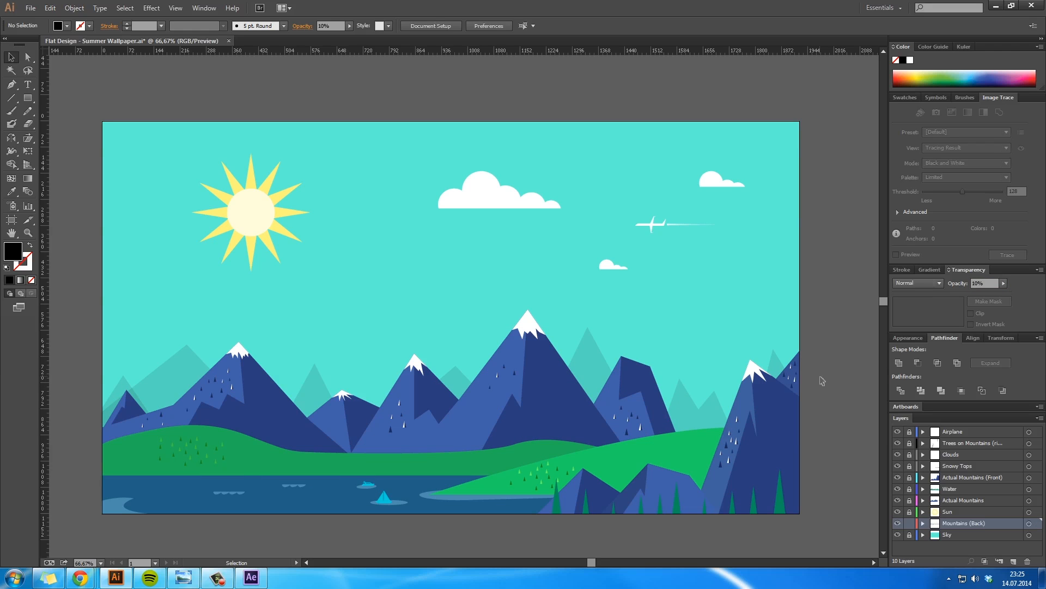
key("ctrl+s")
key("space")
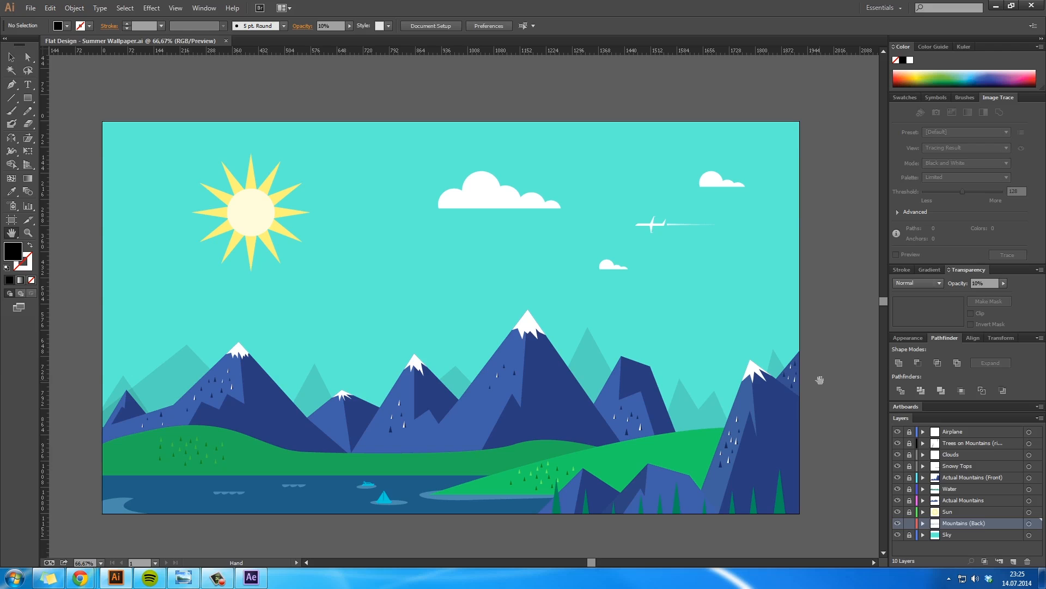
Unlock all the layers and select the entire wallpaper artwork
key("v")
left_click_drag(810, 479, 837, 511)
left_click_drag(911, 500, 911, 434)
left_click_drag(824, 541, 414, 248)
left_click_drag(380, 234, 92, 120)
key("ctrl+z")
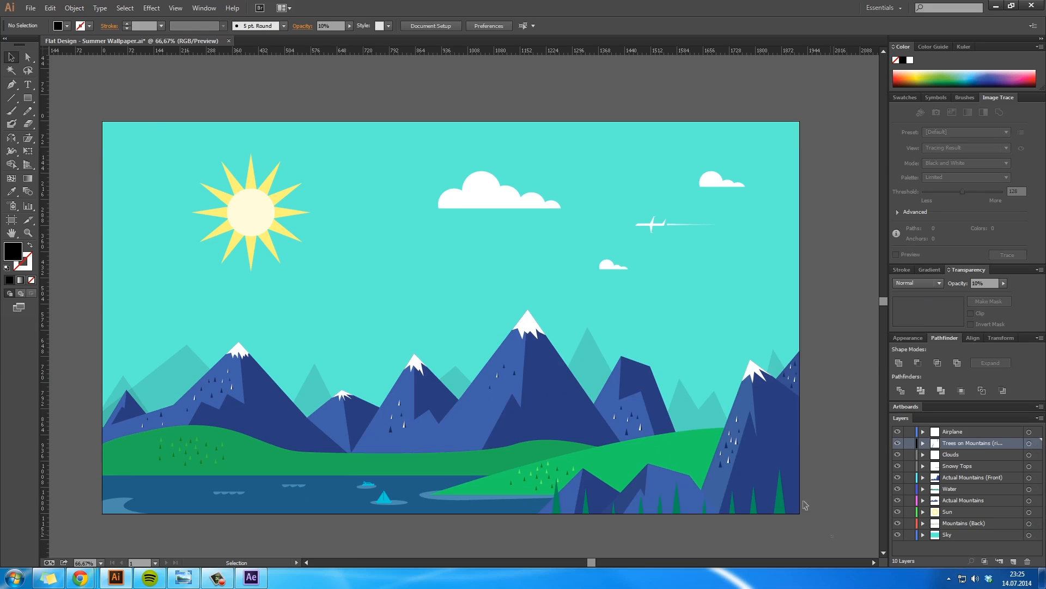
left_click_drag(161, 116, 102, 112)
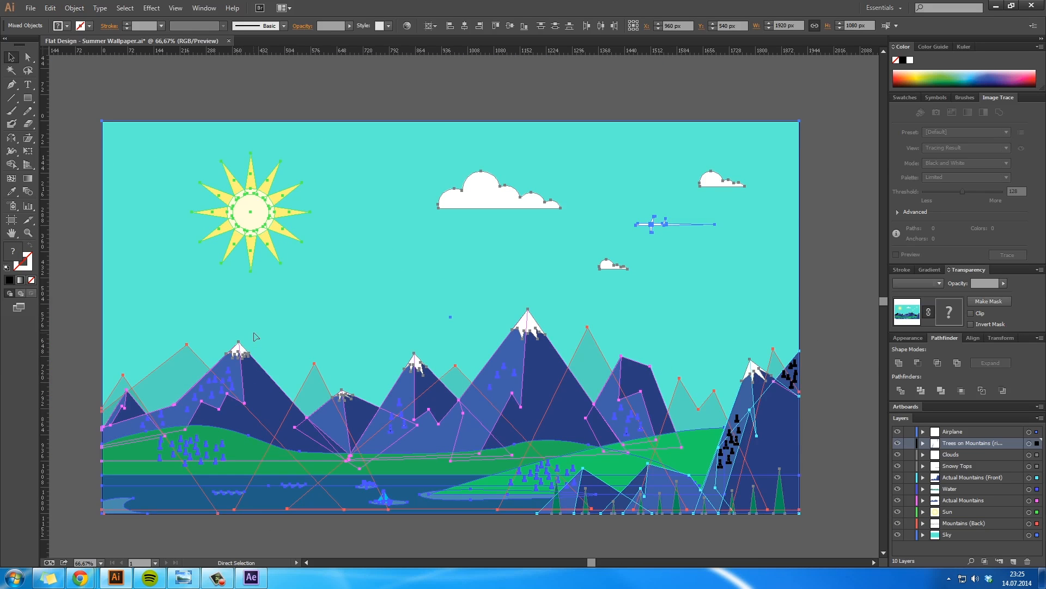
Switch to Photoshop, create a new document and paste the wallpaper artwork into it as a vector smart object
key("super")
key("super")
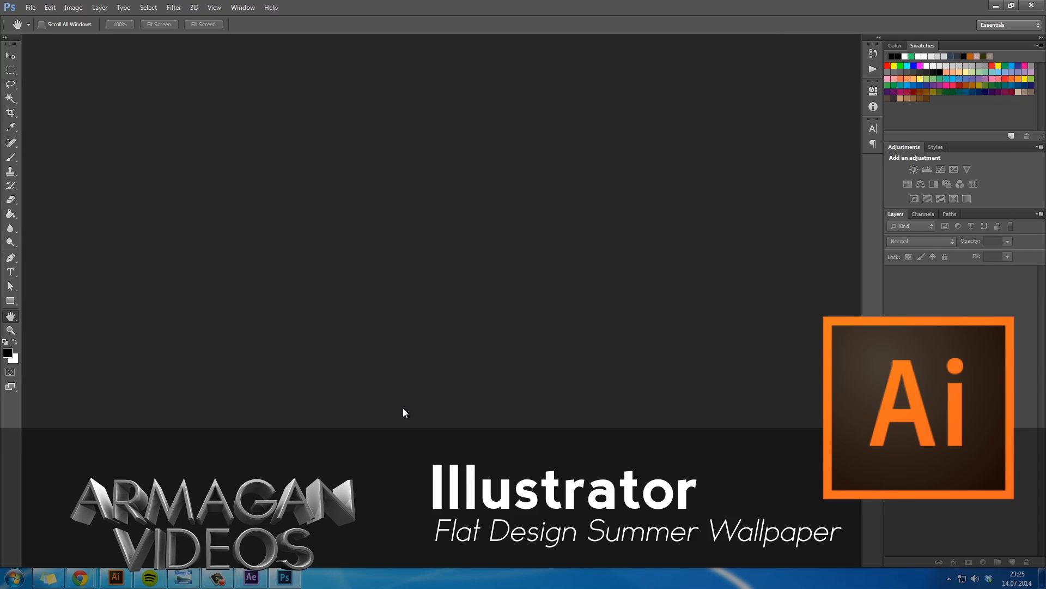
key("ctrl+n")
key("Return")
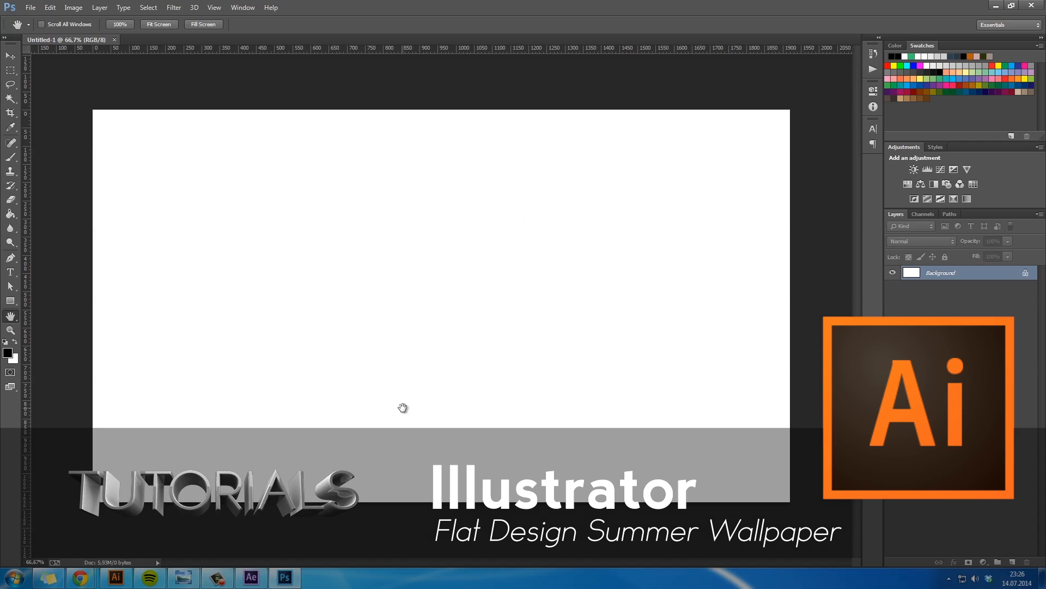
key("ctrl+v")
left_click(552, 188)
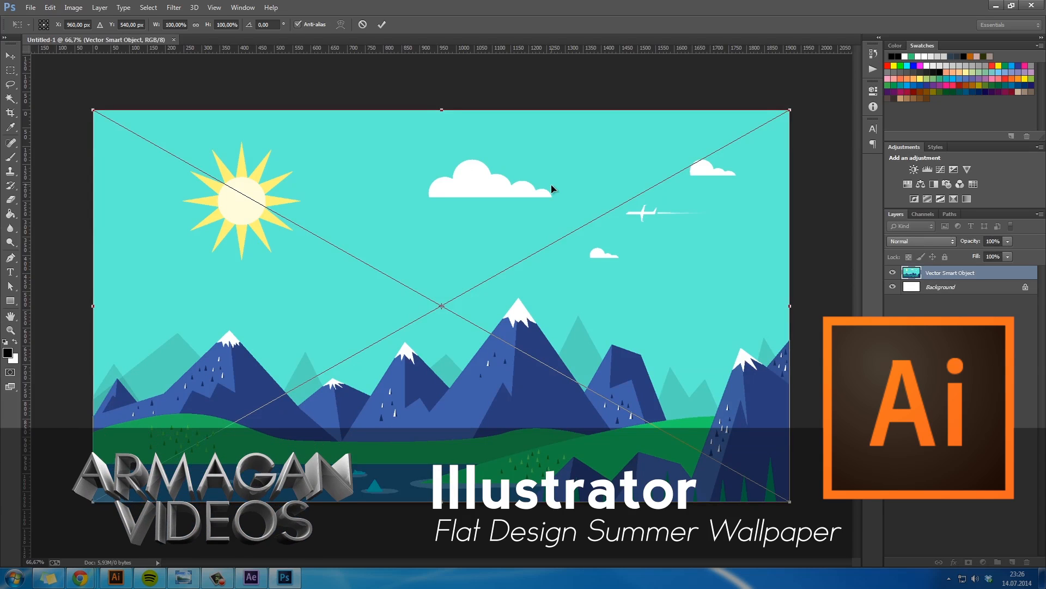
key("Return")
key("v")
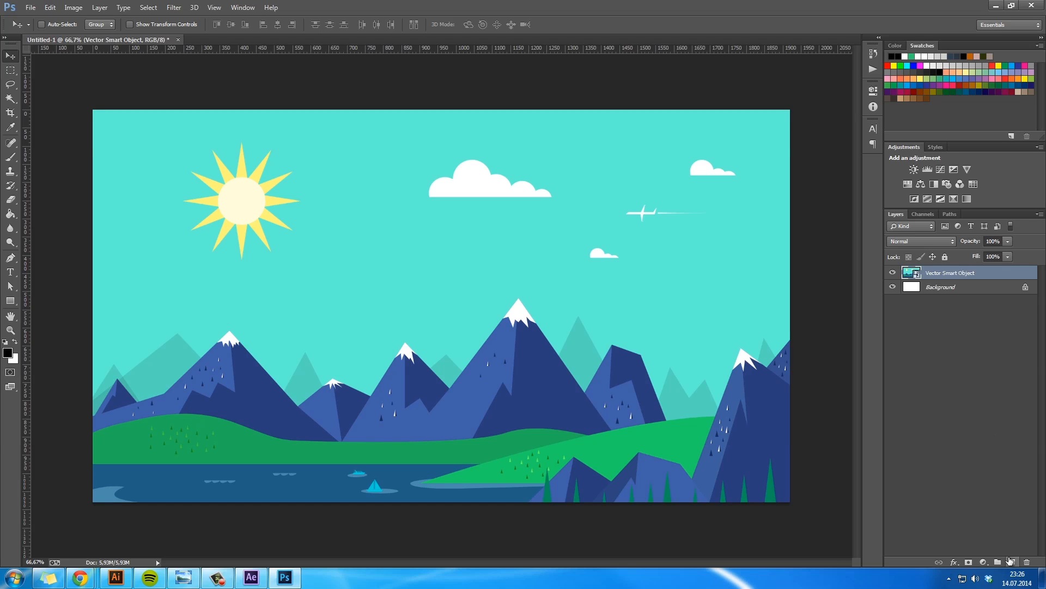
Add a solid color fill layer in black (000000) above the wallpaper smart object
left_click(968, 561)
left_click(984, 562)
left_click(976, 326)
left_click(905, 350)
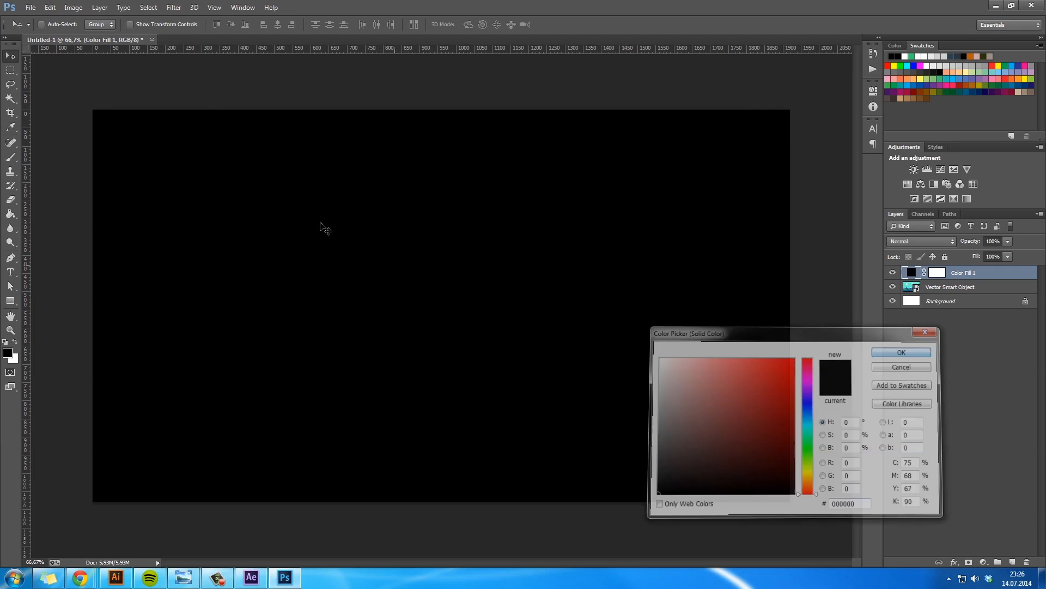
Rasterize the black fill layer and add 3% uniform monochromatic noise to it
left_click(174, 7)
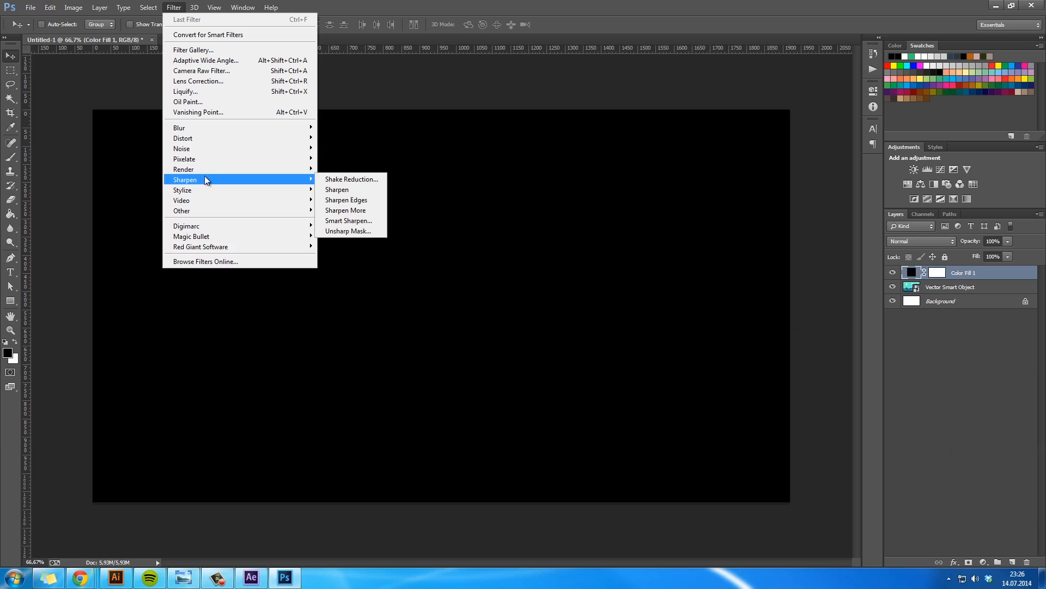
mouse_move(213, 148)
left_click(344, 149)
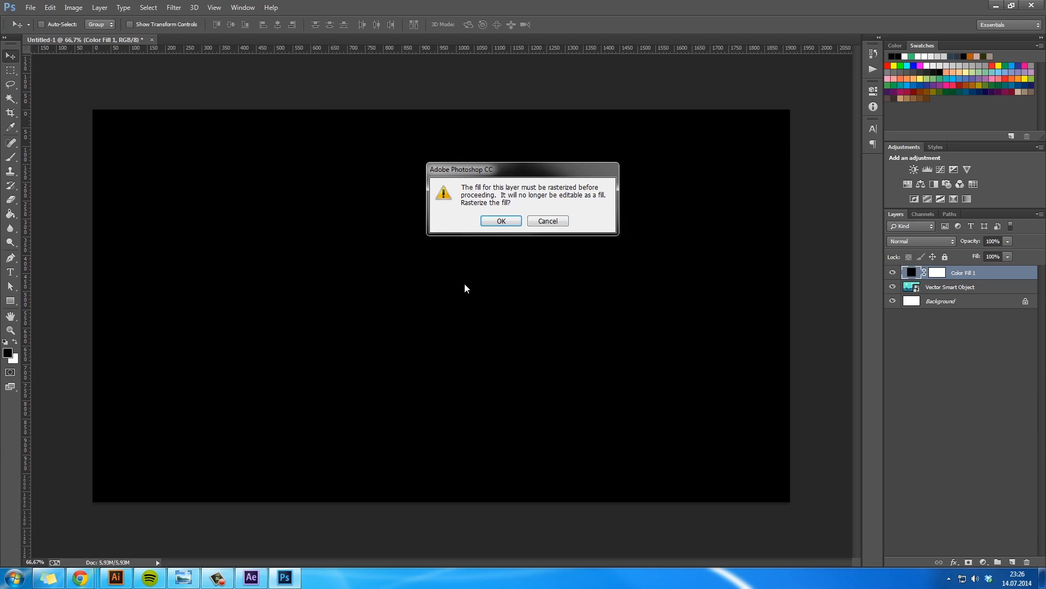
left_click(504, 222)
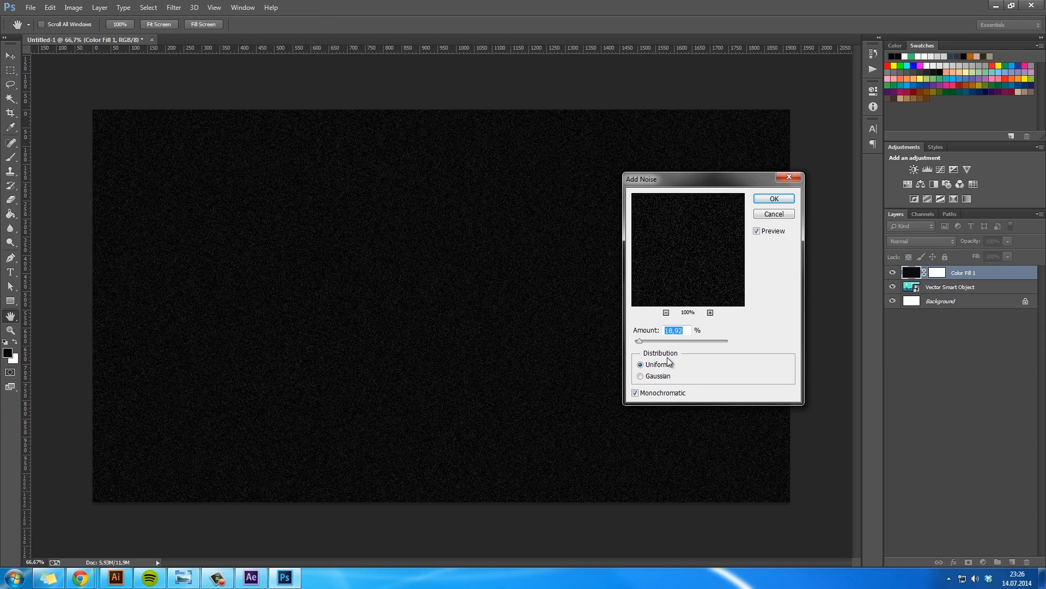
type("3")
left_click(774, 198)
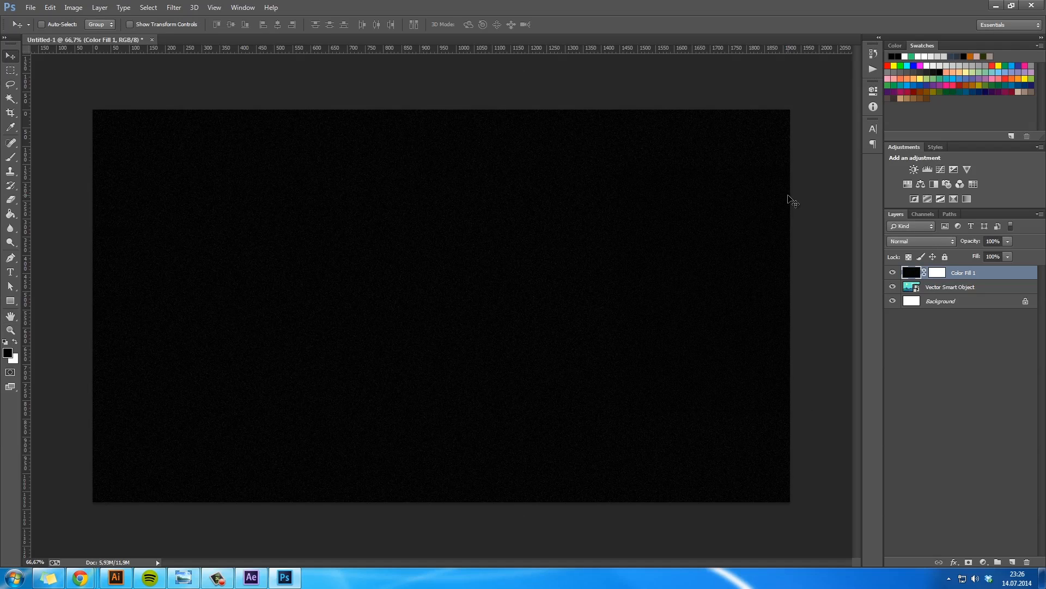
Blend the noise layer over the wallpaper with Linear Dodge (Add) at 43% opacity
key("alt+shift+d")
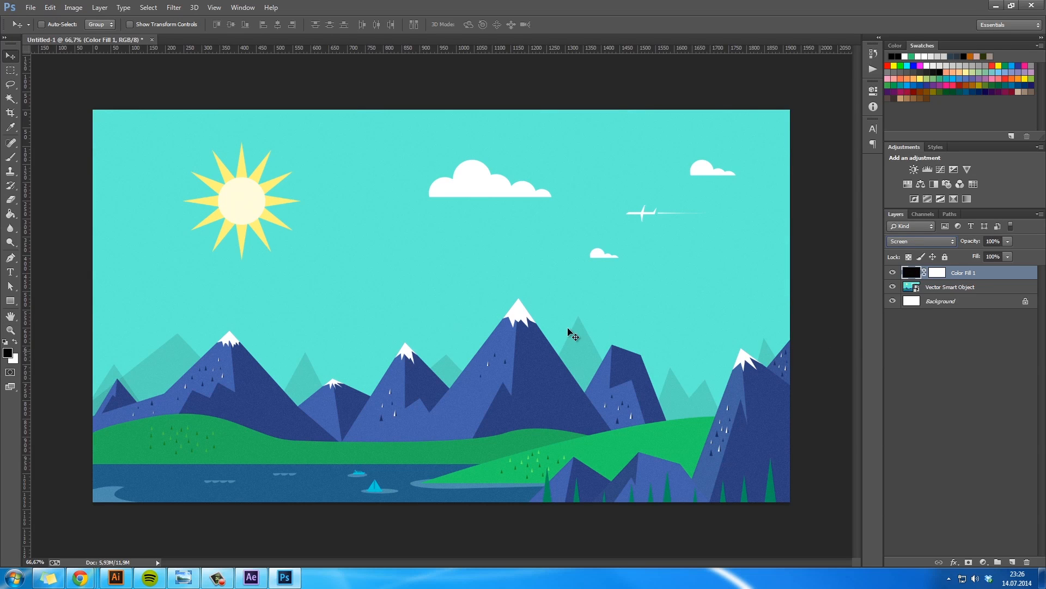
key("z")
left_click(539, 349)
key("h")
left_click(922, 241)
left_click(916, 320)
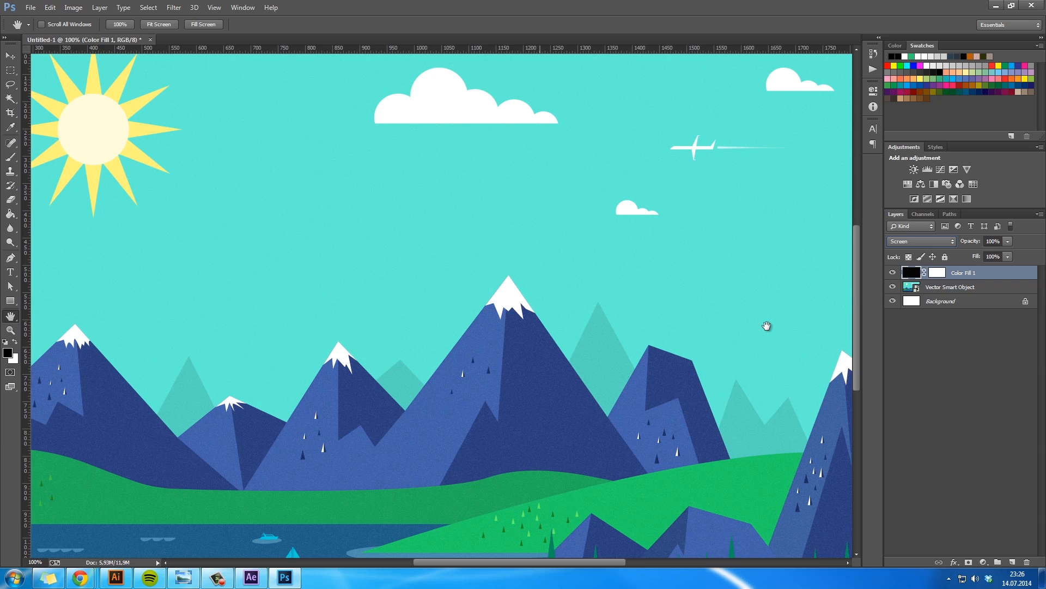
key("shift+plus")
left_click_drag(970, 246, 940, 244)
Lower the noise layer's opacity to 25% and check the grain across the sky and mountains
left_click(755, 353, "alt")
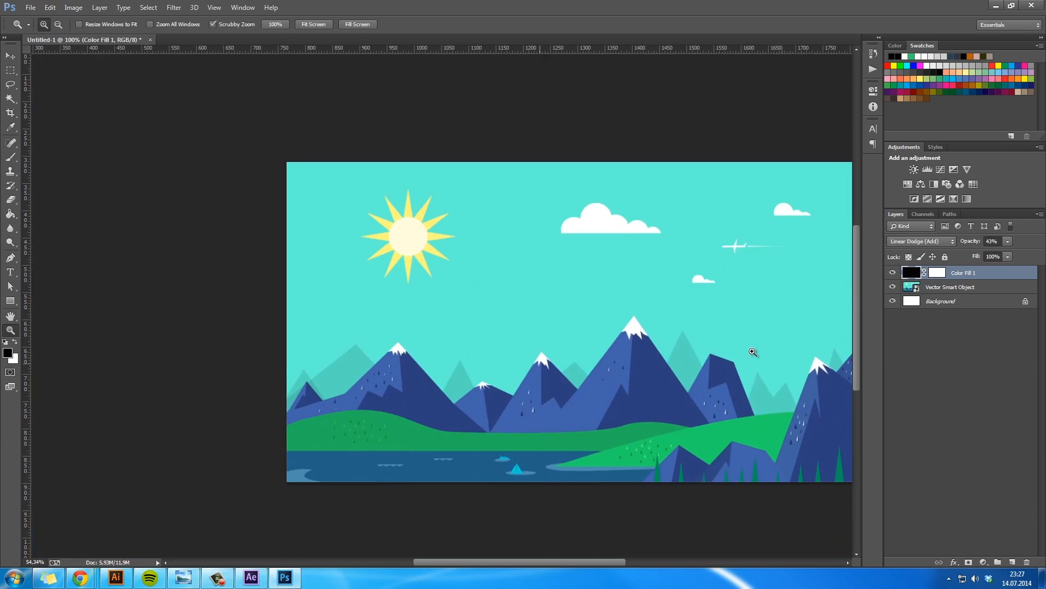
left_click(753, 353, "ctrl")
left_click_drag(670, 280, 682, 303)
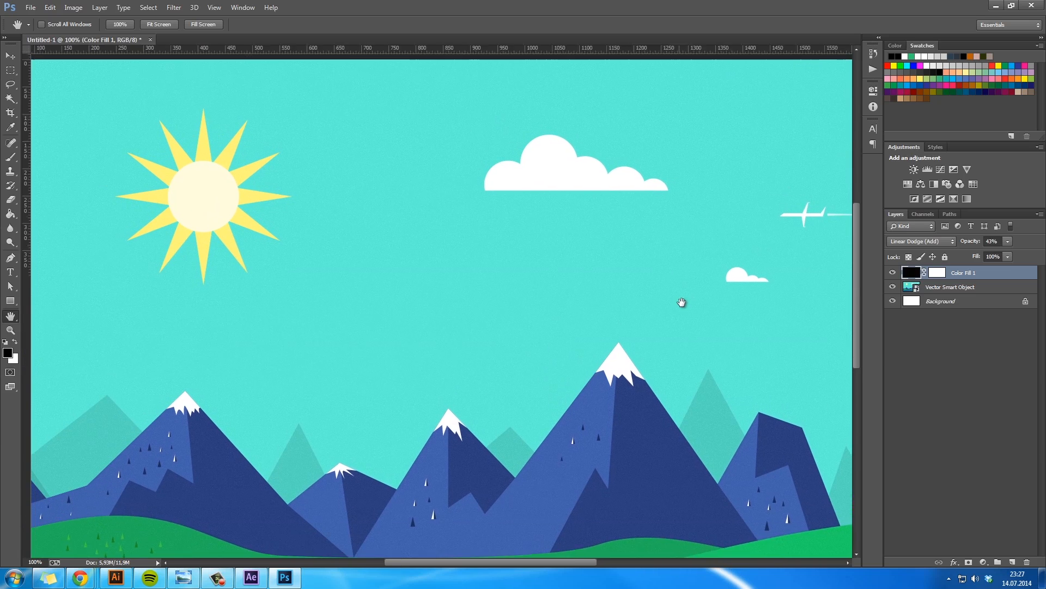
left_click_drag(975, 245, 970, 246)
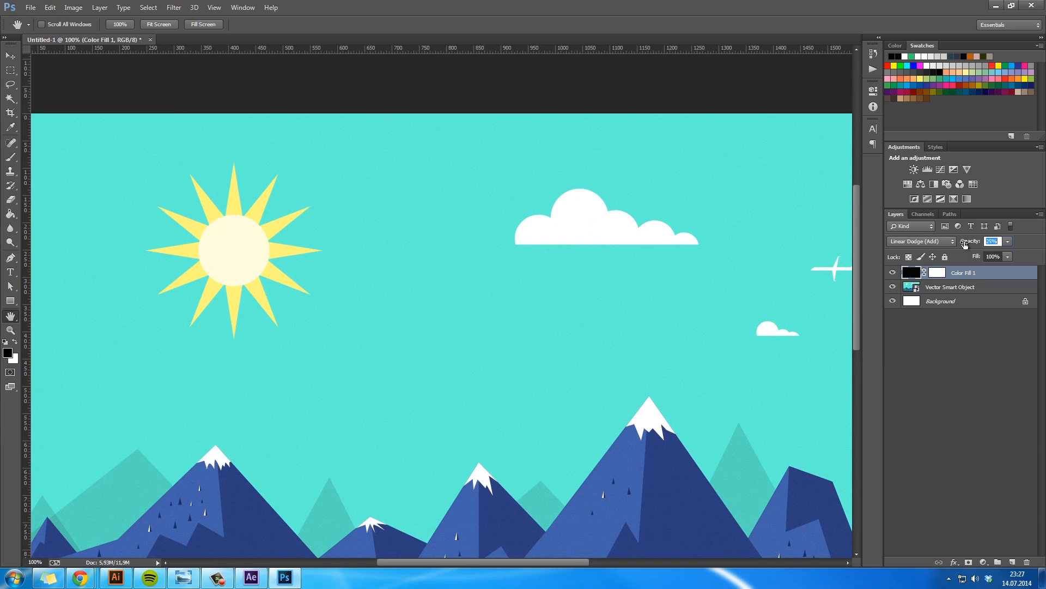
left_click_drag(965, 244, 965, 246)
left_click_drag(729, 544, 619, 384)
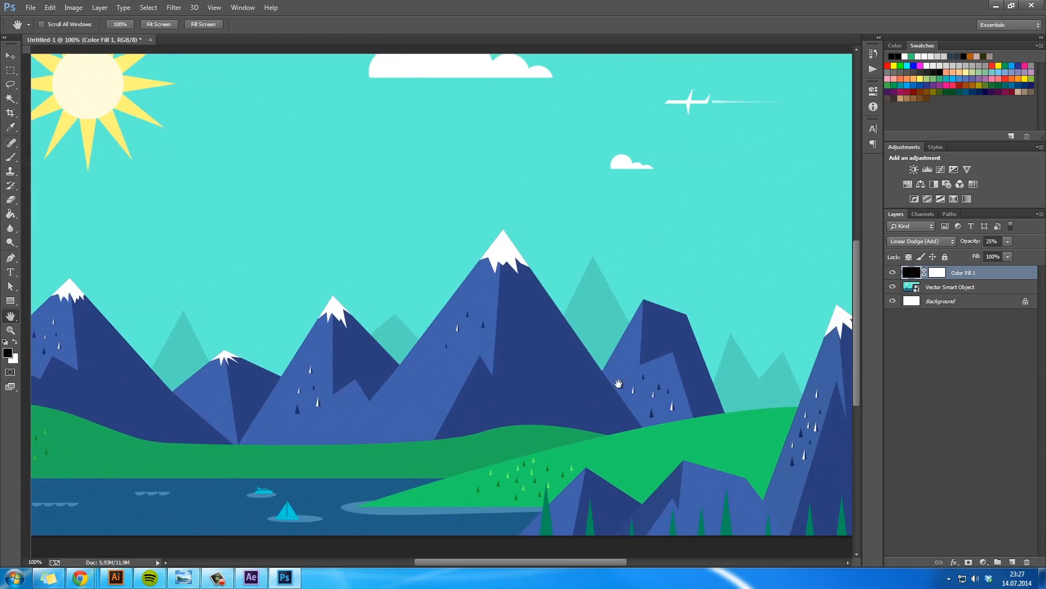
left_click(618, 384, "alt")
left_click(608, 382, "ctrl")
left_click(611, 383, "ctrl")
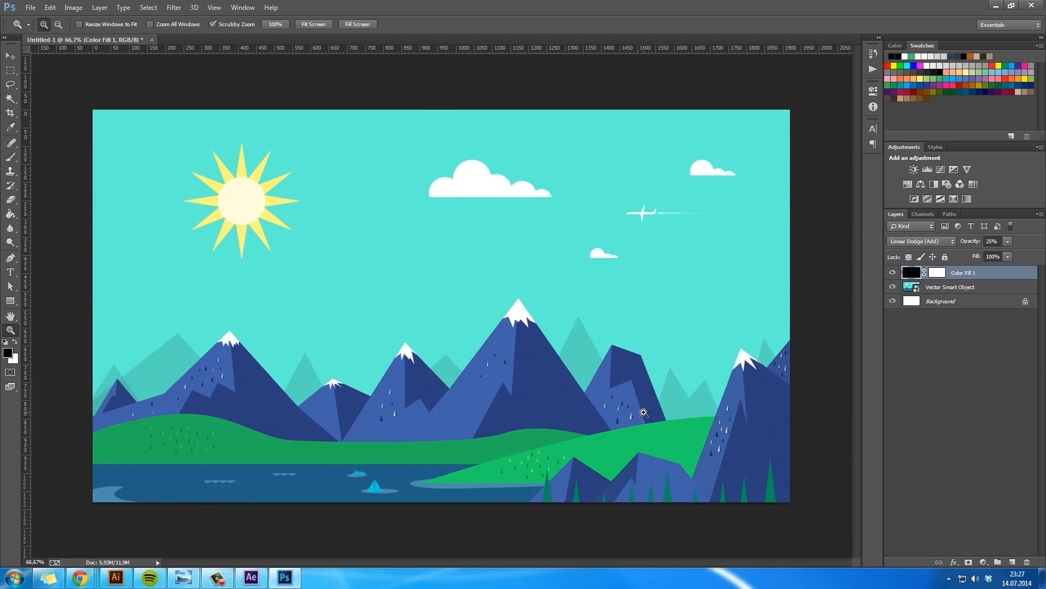
Choose a soft round 100 px brush with 0% hardness and add a new empty layer above the noise layer
key("b")
right_click(706, 344)
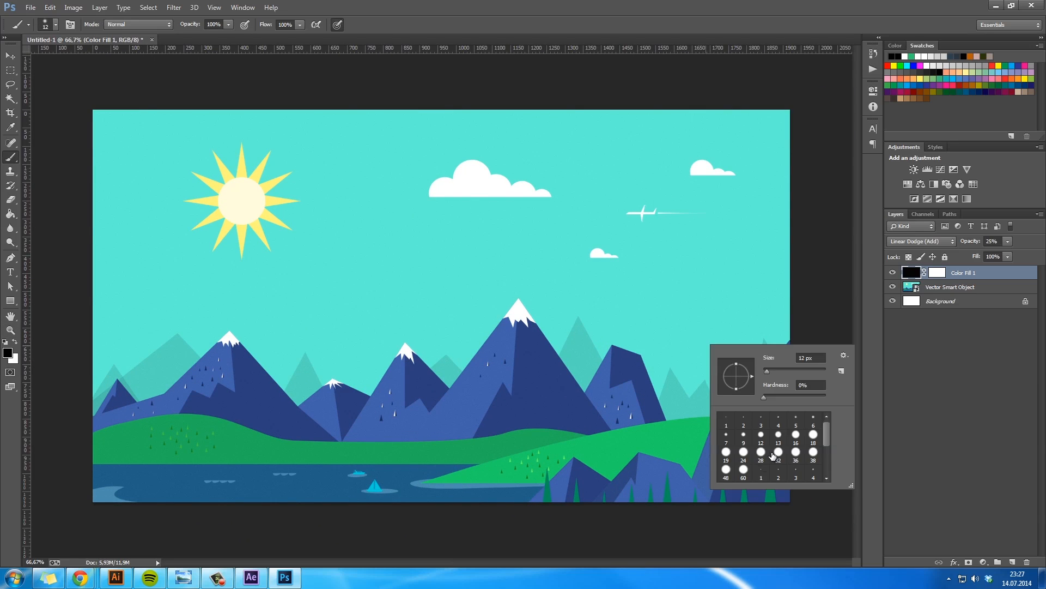
left_click(818, 466)
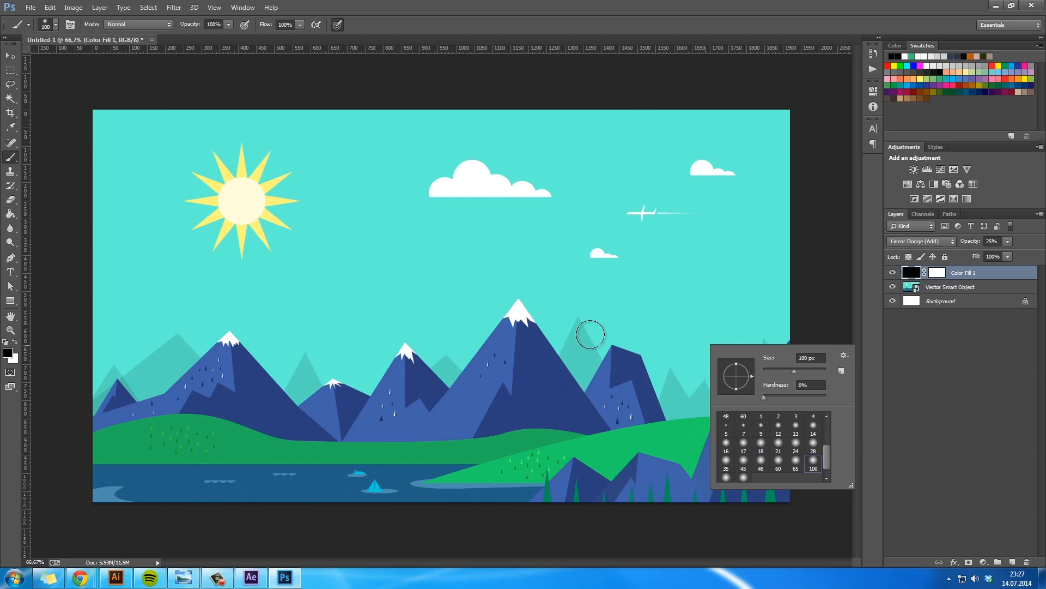
left_click(1012, 562)
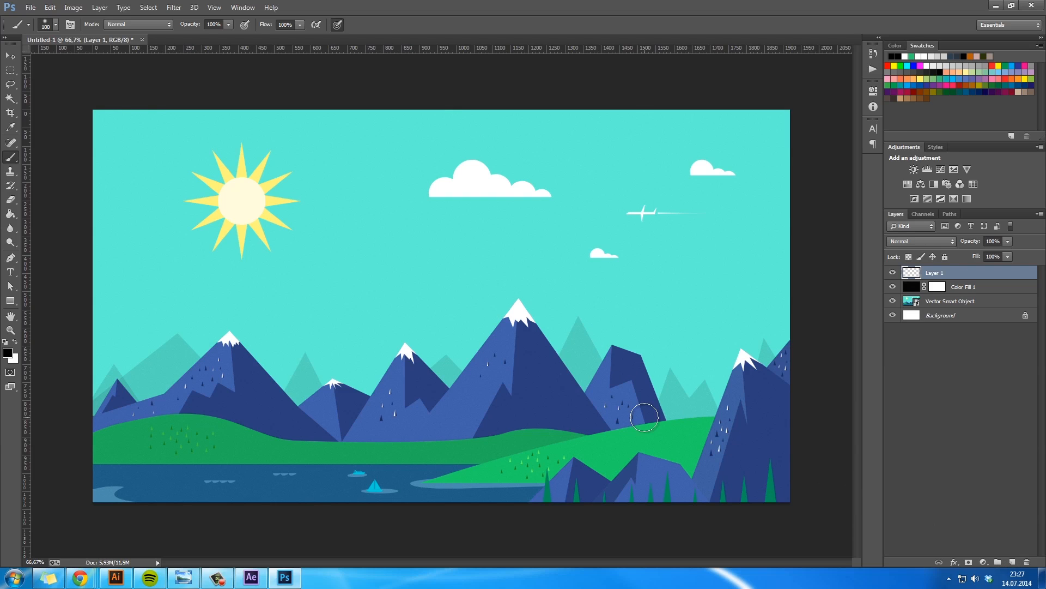
Paint soft black shadow strokes on the new layer over the shaded sides of the blue mountains
left_click(741, 419)
key("ctrl+z")
mouse_move(749, 367)
left_mouse_down()
mouse_move(752, 401)
mouse_move(757, 383)
left_mouse_up()
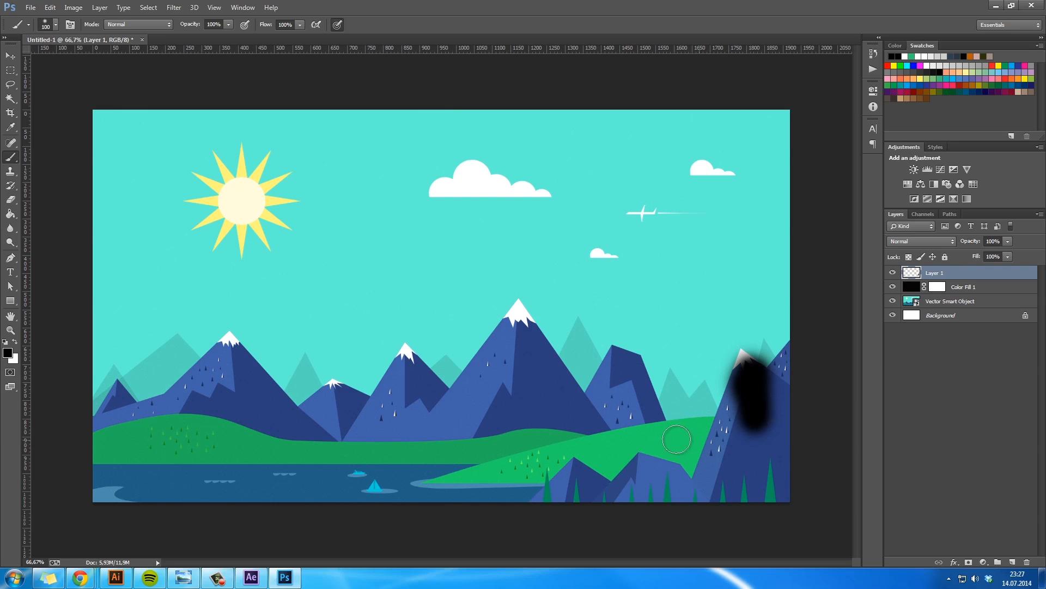
left_click_drag(499, 409, 504, 390)
left_click_drag(524, 328, 567, 380)
mouse_move(618, 349)
left_mouse_down()
mouse_move(617, 376)
mouse_move(649, 428)
left_mouse_up()
left_click_drag(421, 361, 443, 387)
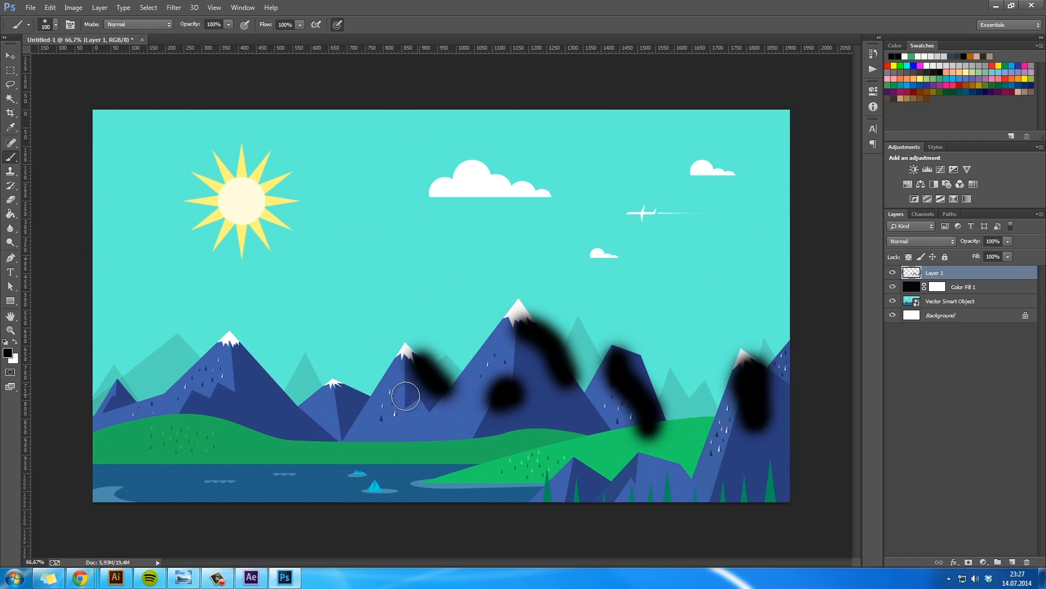
left_click_drag(334, 384, 342, 403)
left_click_drag(277, 390, 237, 346)
mouse_move(218, 401)
left_mouse_down()
mouse_move(190, 384)
mouse_move(231, 395)
left_mouse_up()
left_click_drag(114, 411, 117, 391)
key("h")
Add 21.27% uniform monochromatic noise to the painted black shadow strokes
left_click(174, 7)
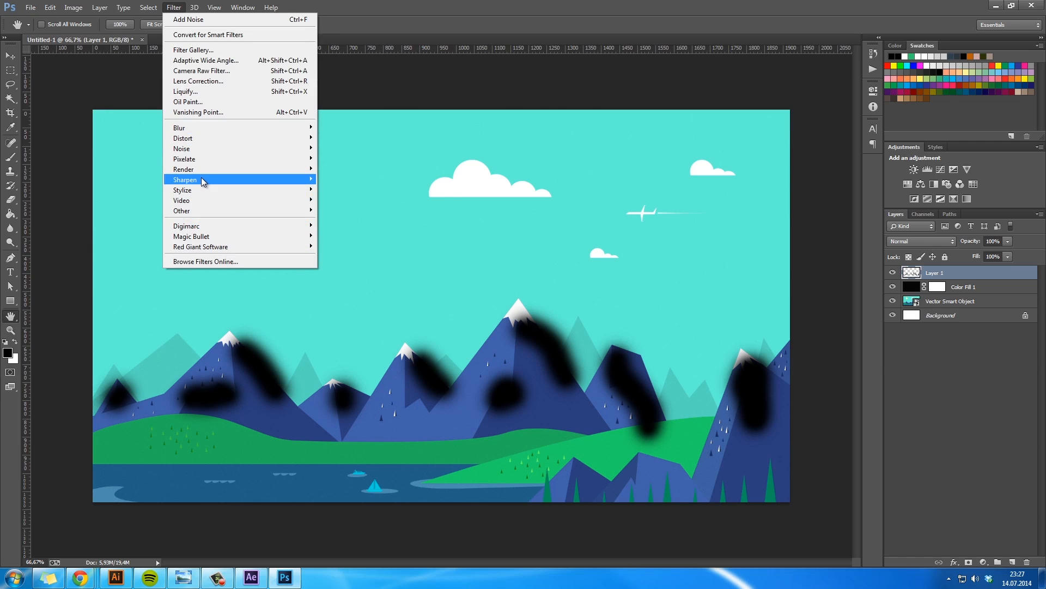
mouse_move(219, 150)
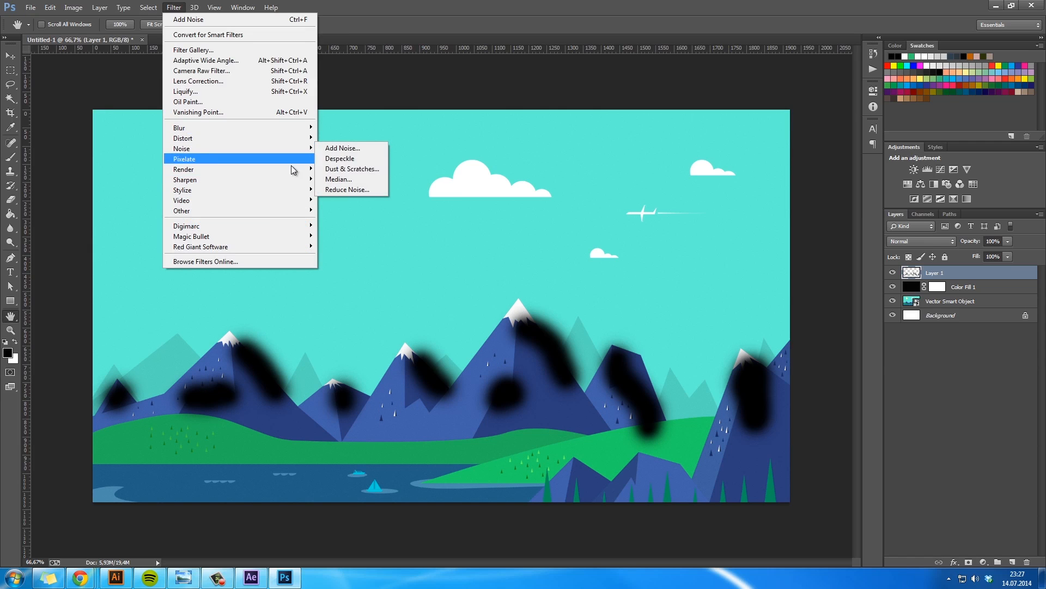
left_click(375, 154)
mouse_move(639, 342)
left_mouse_down()
mouse_move(658, 344)
mouse_move(643, 344)
left_mouse_up()
left_click(636, 393)
left_click(636, 393)
left_click_drag(641, 342, 640, 344)
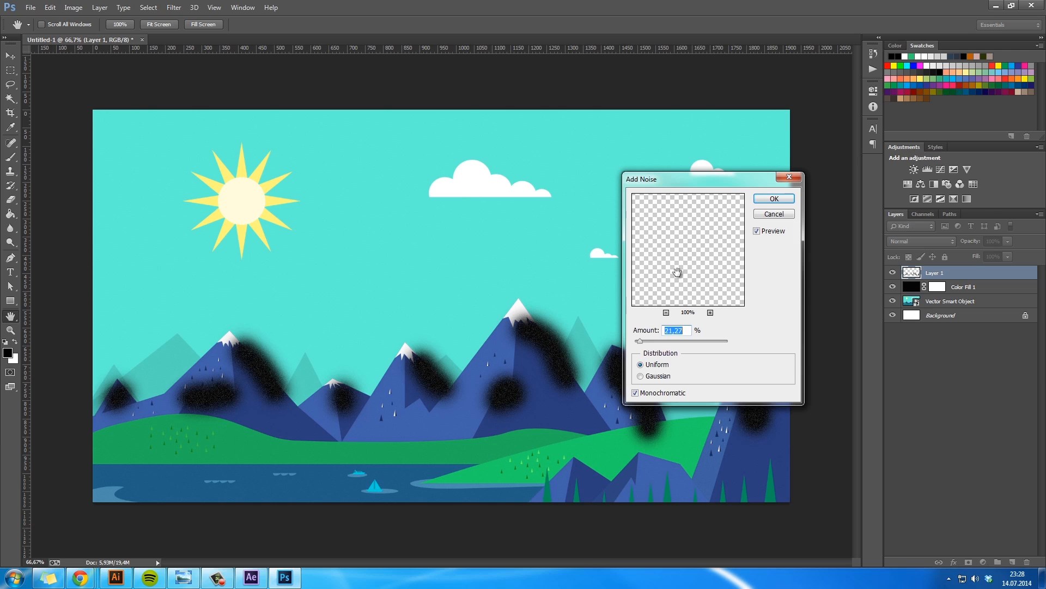
left_click(785, 201)
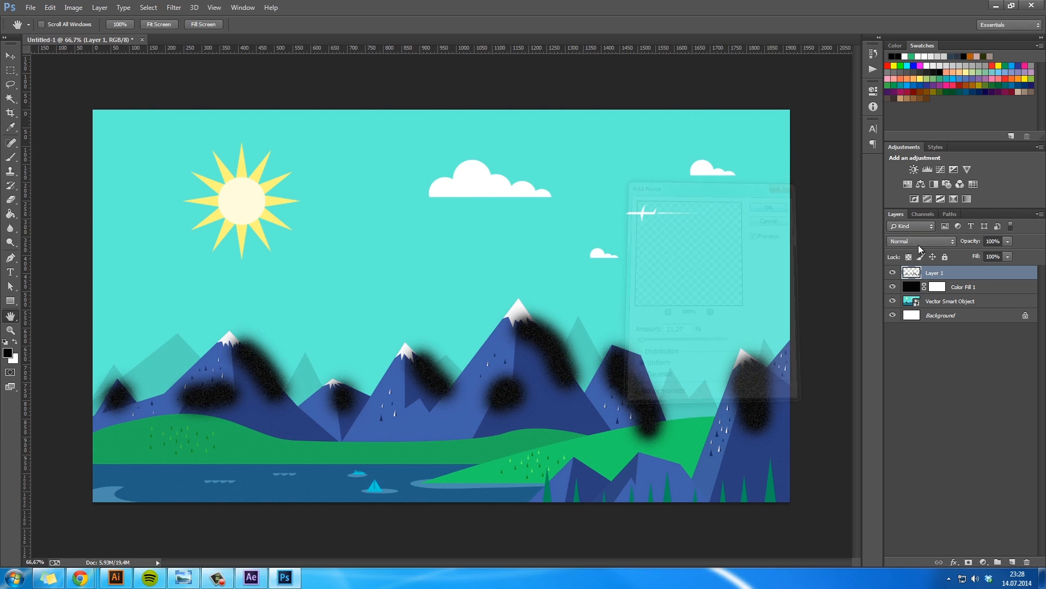
Try different blend modes on the painted shadow layer and settle on Soft Light
key("Down")
key("Down")
key("Down")
key("Down")
key("Down")
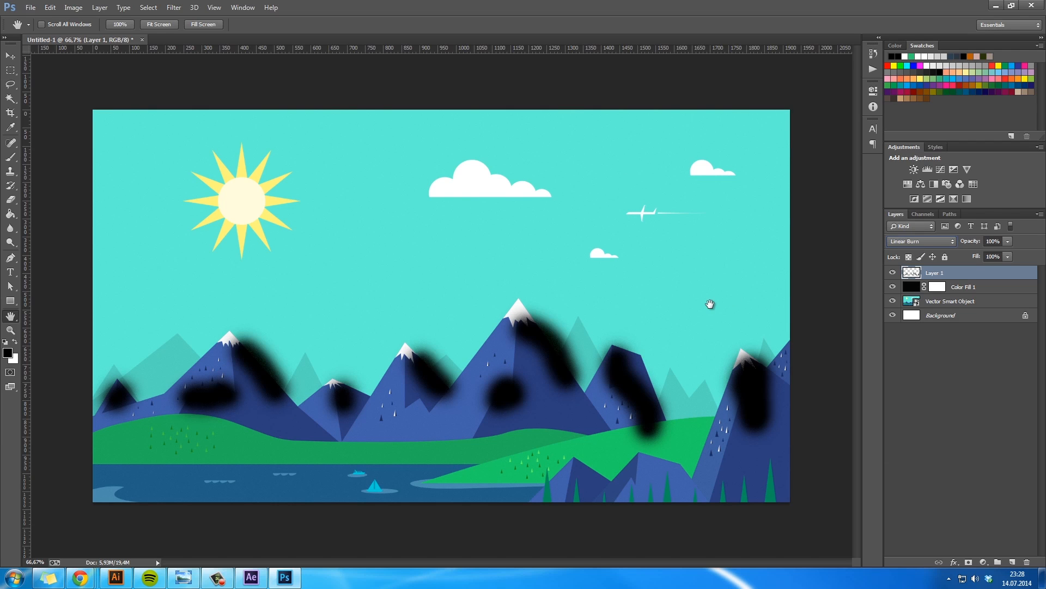
key("Up")
key("ctrl+1")
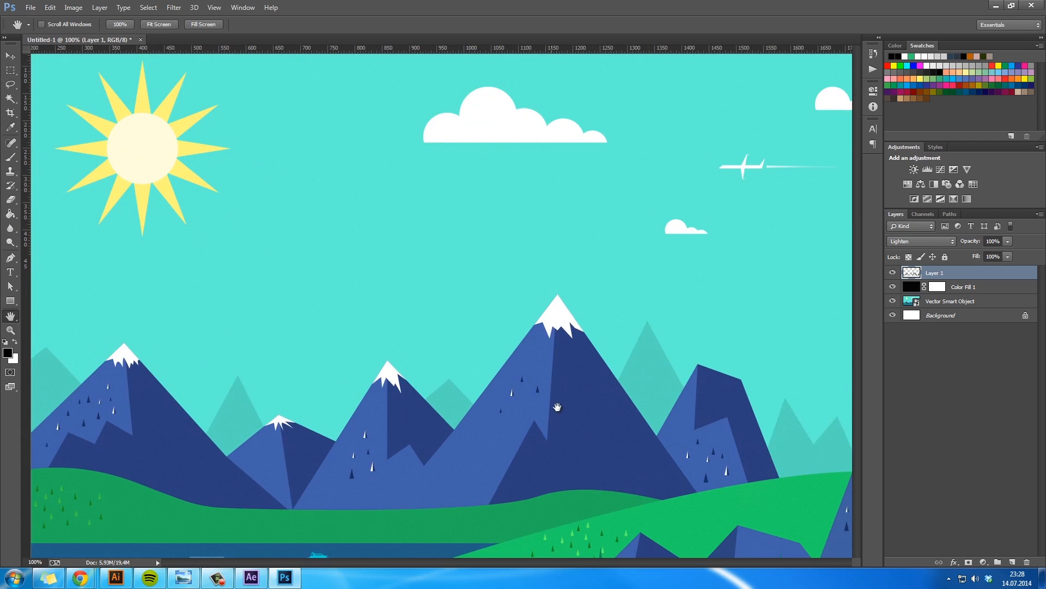
key("z")
left_click_drag(587, 392, 623, 390)
left_click(918, 241)
left_click(918, 240)
key("Down")
key("Down")
key("Down")
key("Down")
key("Down")
key("Down")
key("Down")
key("Up")
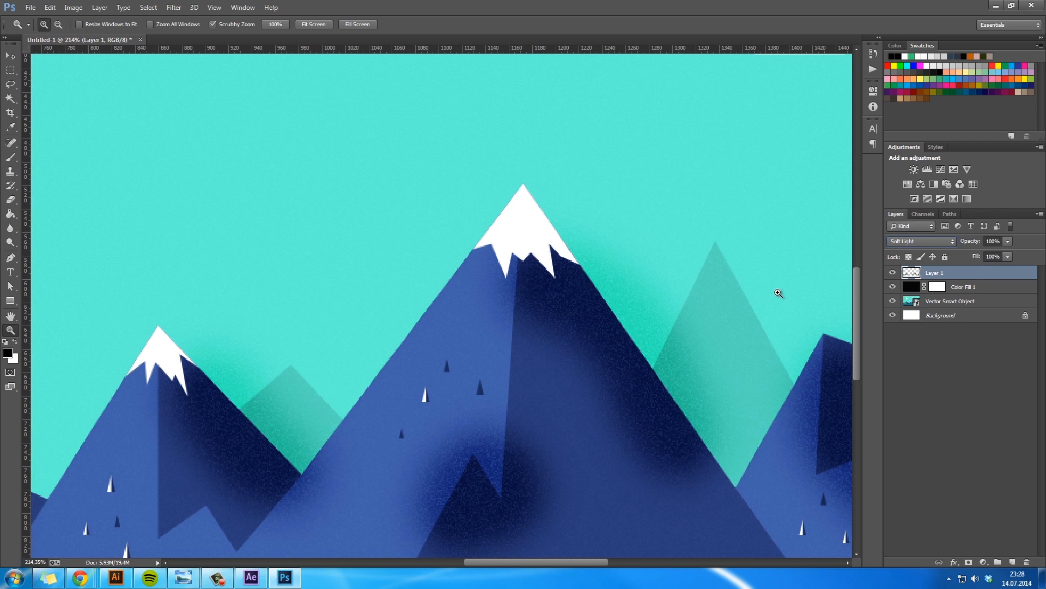
key("Down")
key("Up")
Lower the painted shadow layer's opacity to 46%
left_click(10, 57)
key("h")
mouse_move(973, 241)
left_mouse_down()
mouse_move(920, 242)
mouse_move(936, 243)
left_mouse_up()
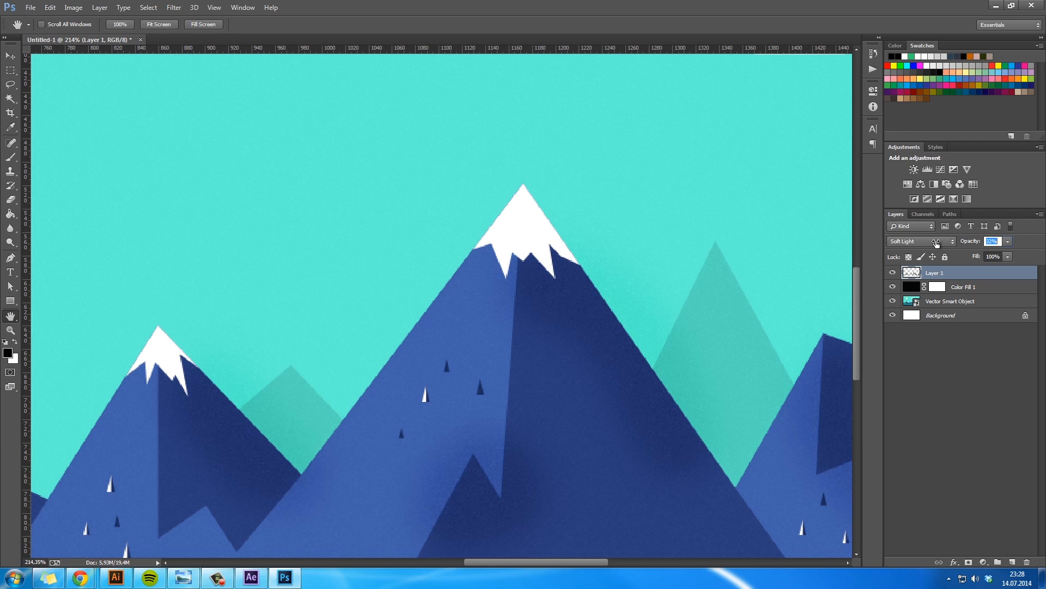
left_click_drag(696, 374, 512, 312)
mouse_move(375, 277)
left_mouse_down()
mouse_move(457, 308)
mouse_move(579, 275)
left_mouse_up()
Add a layer mask to the painted shadow layer and rename the layer Shadows (noisy)
key("e")
right_click(382, 275)
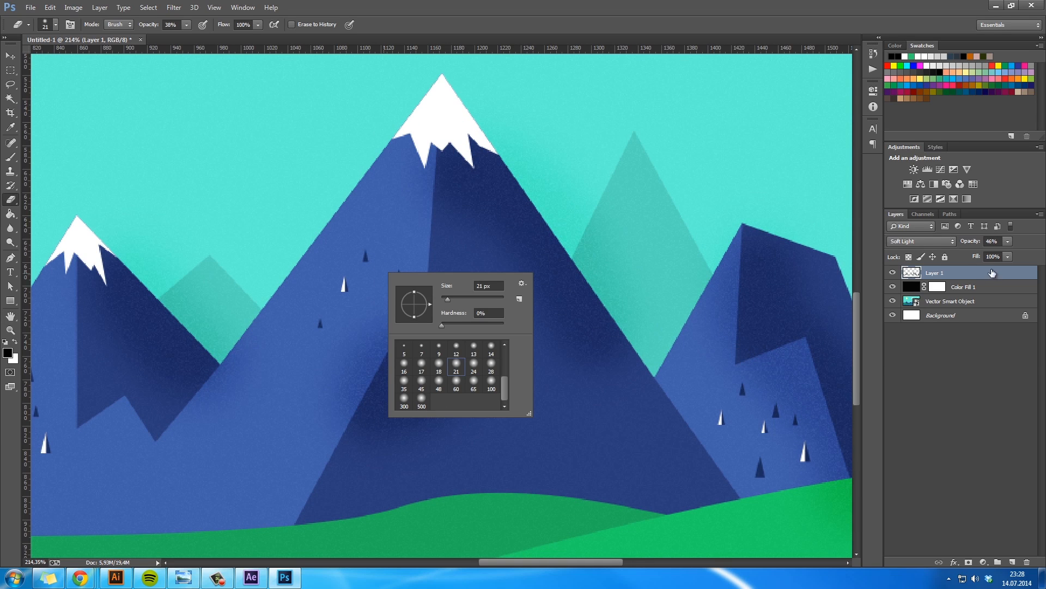
left_click(949, 272)
left_click(968, 562)
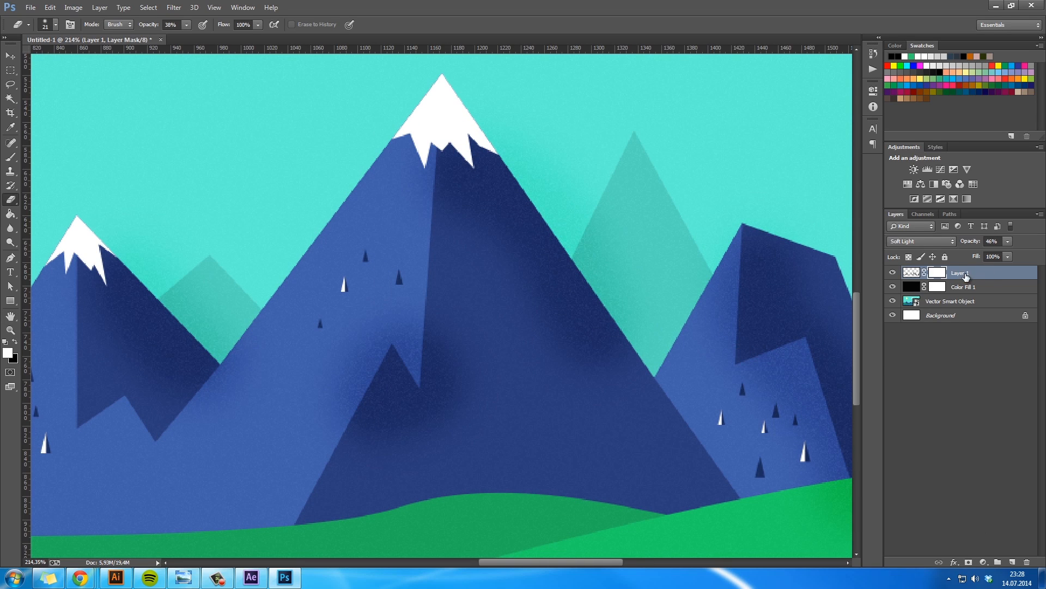
double_click(961, 272)
type("Shadow")
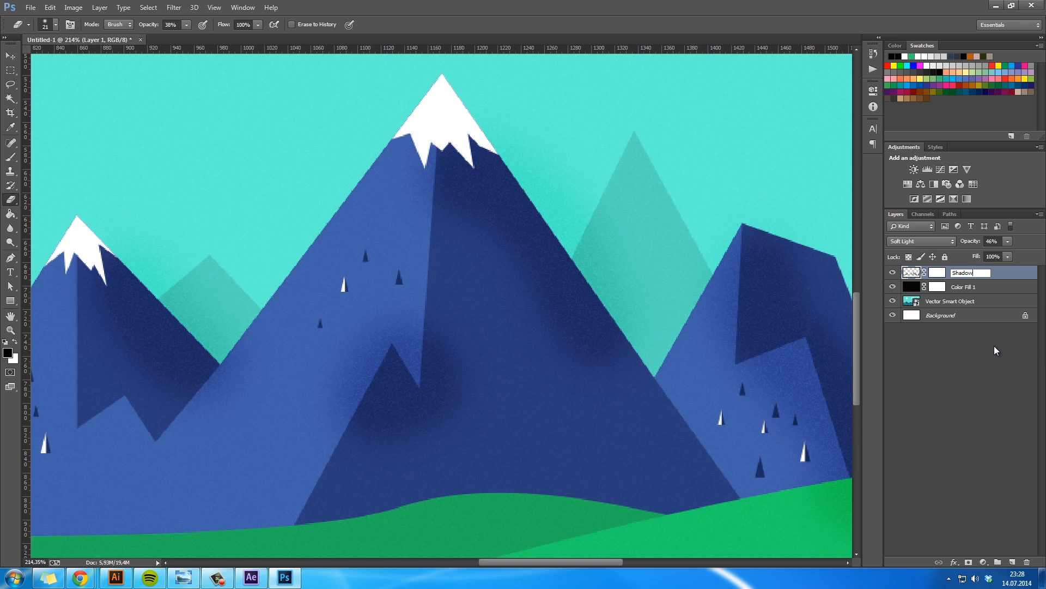
type("s ()noisy")
key("Return")
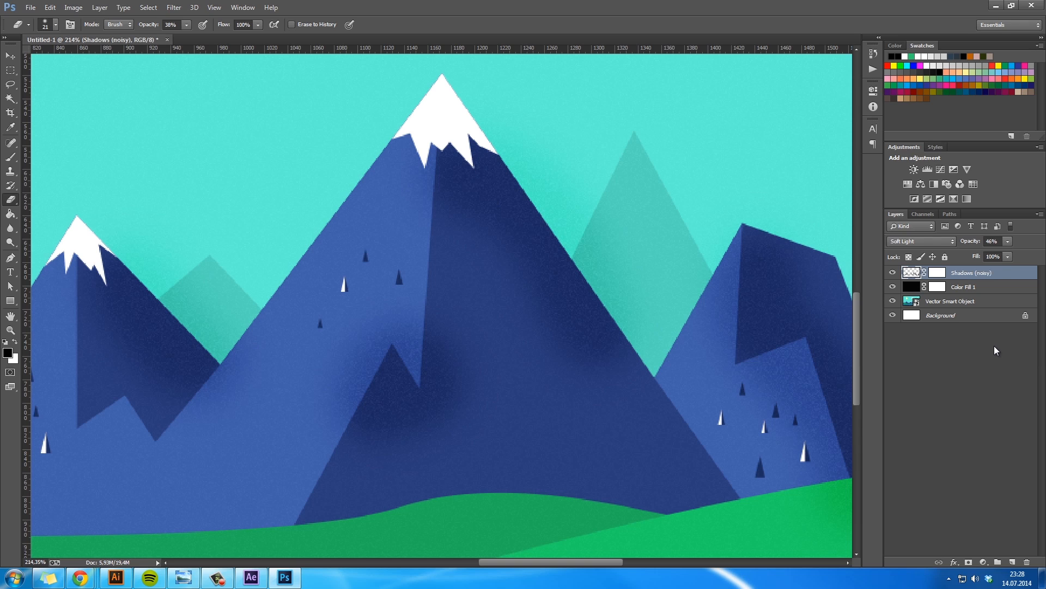
Rename the colour fill layer Noise and the vector smart object Wallpaper, and delete the Background layer
double_click(964, 287)
type("Noise")
key("Return")
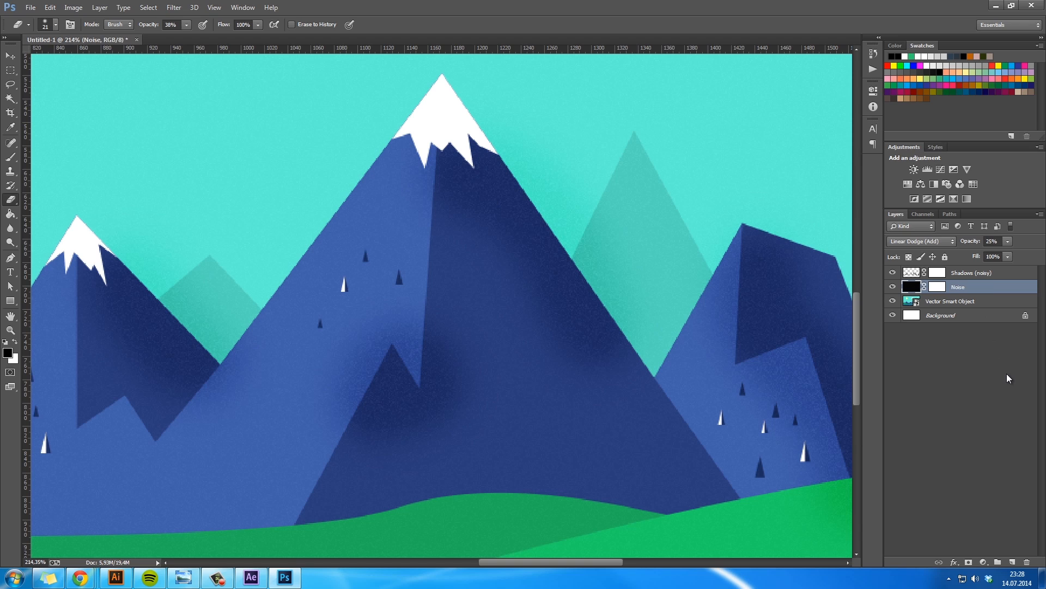
left_click(958, 302)
double_click(950, 301)
type("Wallpaper")
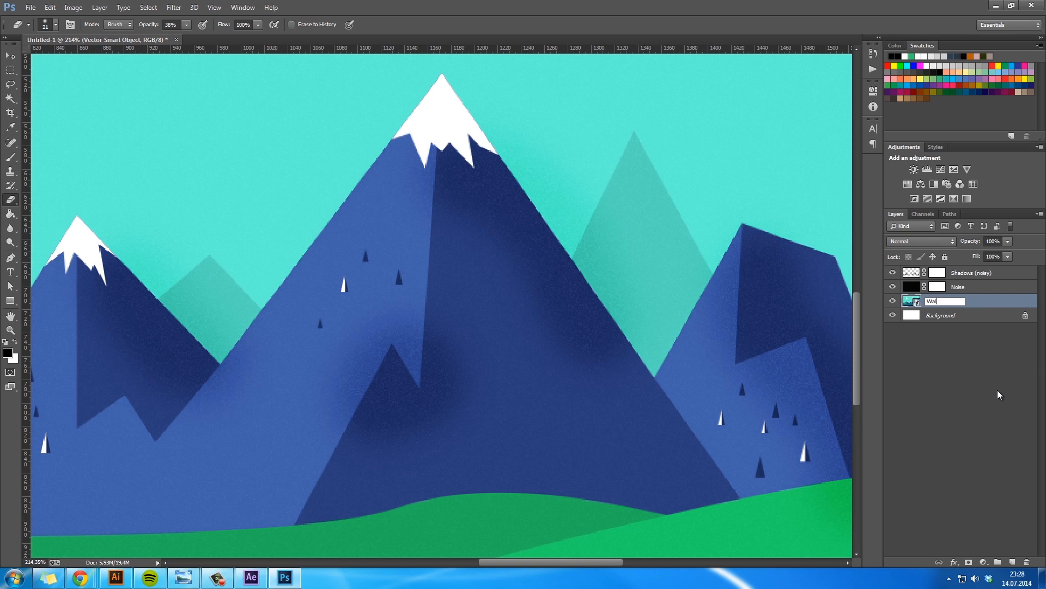
key("Return")
left_click(979, 316)
key("Delete")
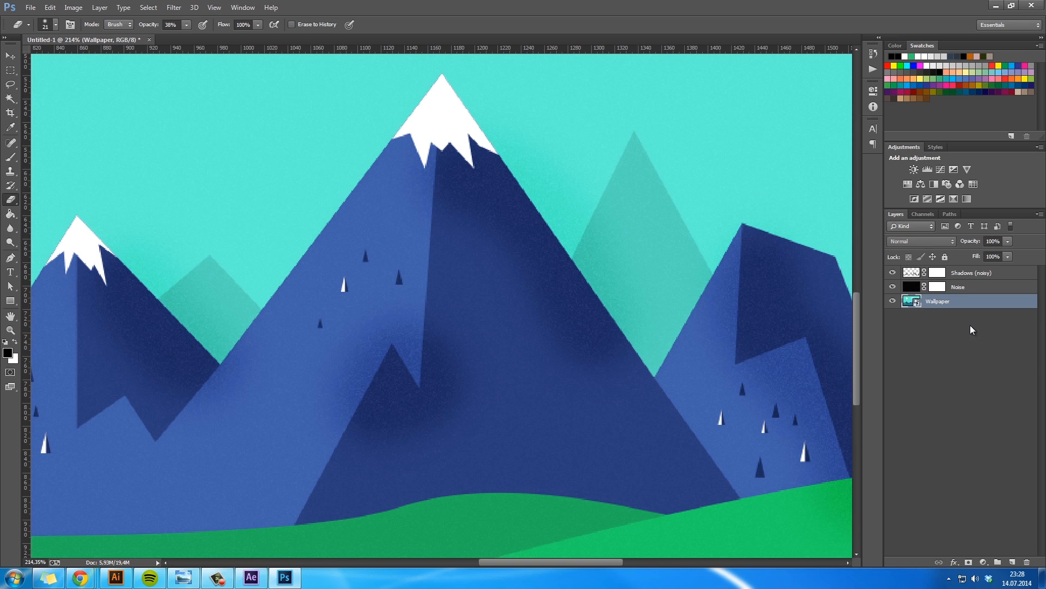
left_click(964, 274)
key("b")
left_click_drag(519, 321, 591, 313)
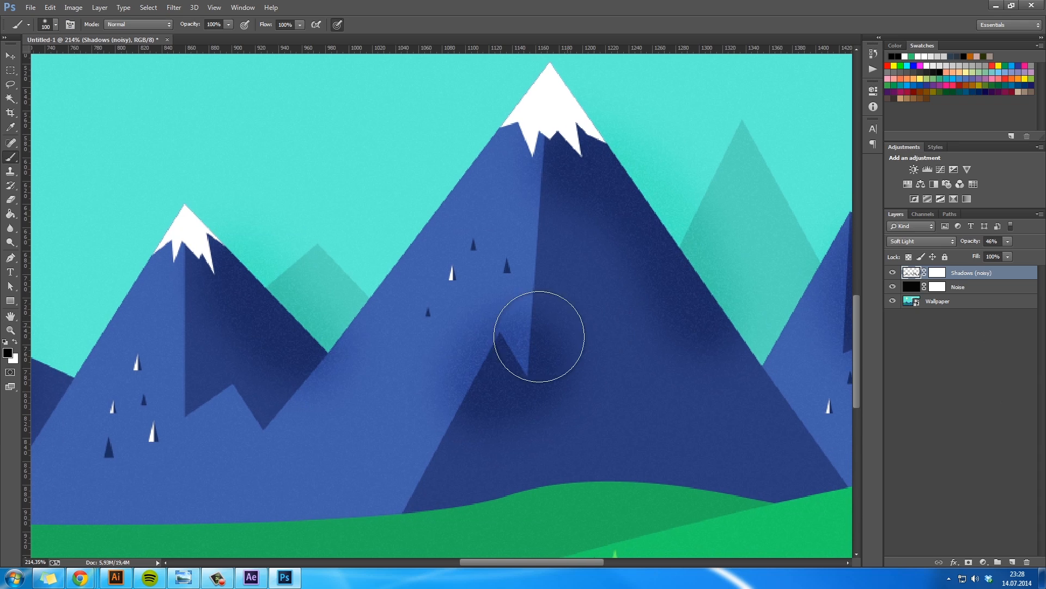
right_click(472, 297)
left_click(504, 420)
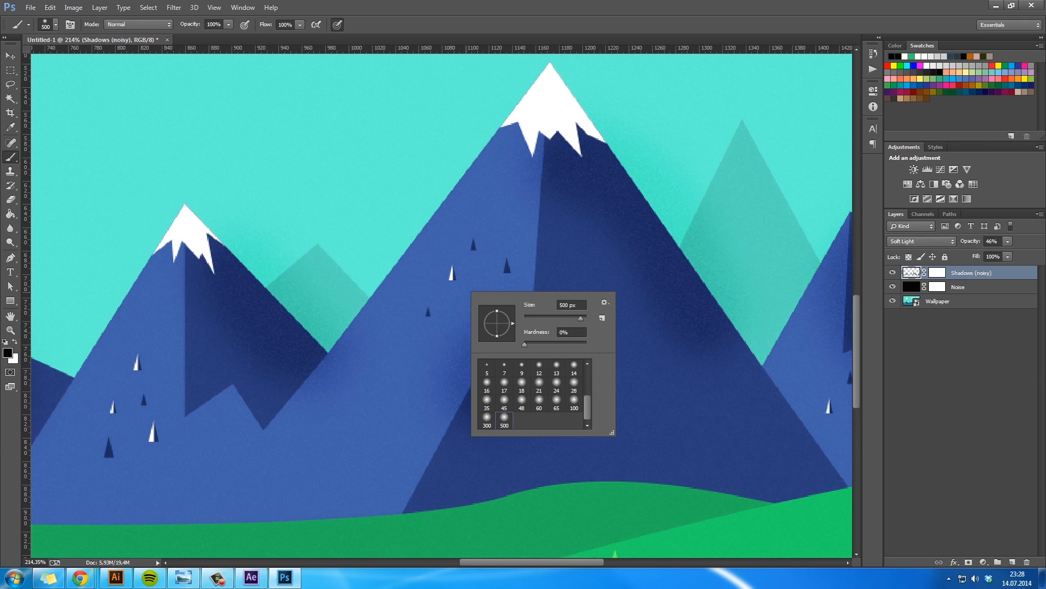
left_click(539, 366)
left_click(593, 37)
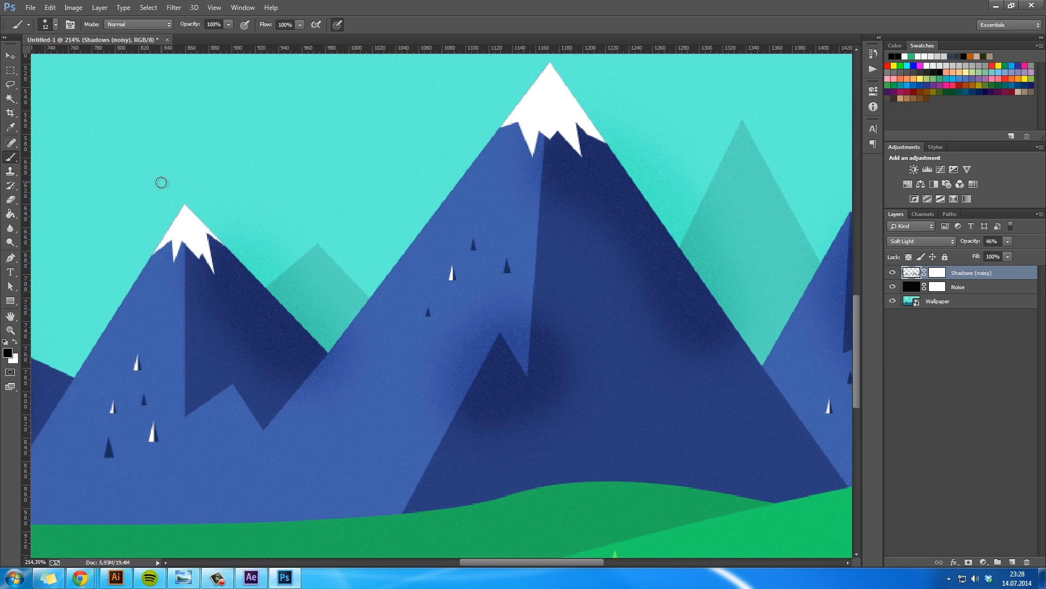
Outline the light face of the tallest central mountain with the Polygonal Lasso, following its zigzag shadow edge
key("l")
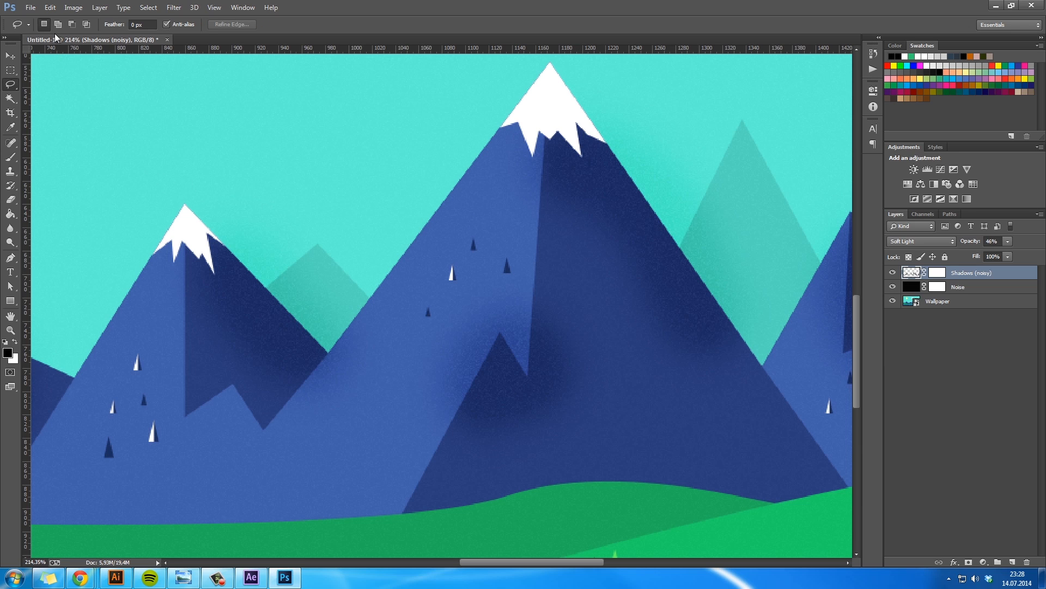
left_click(12, 85)
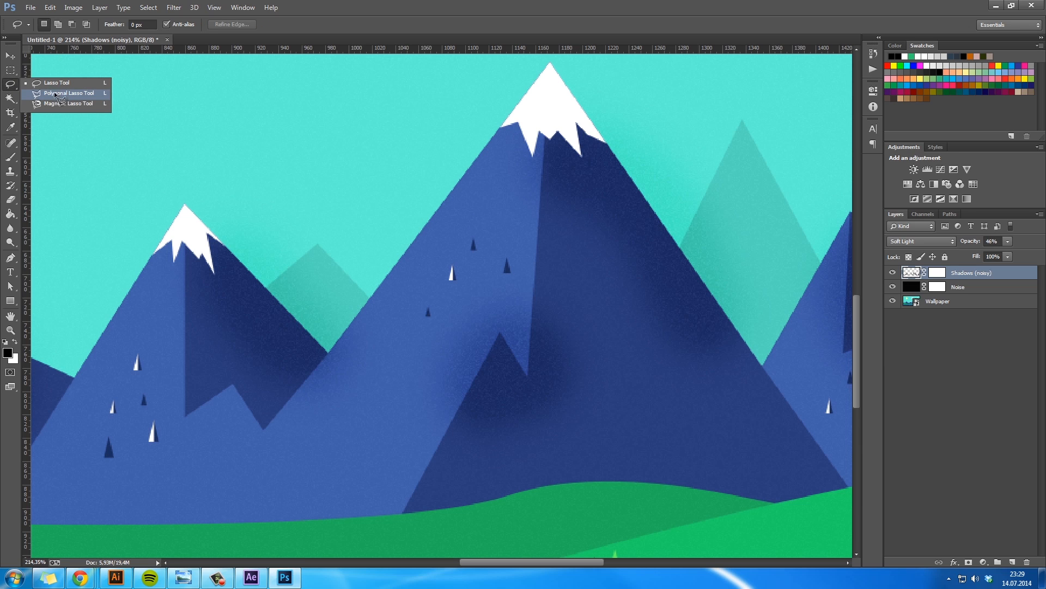
left_click(54, 93)
left_click(402, 512)
left_click(500, 332)
left_click(528, 375)
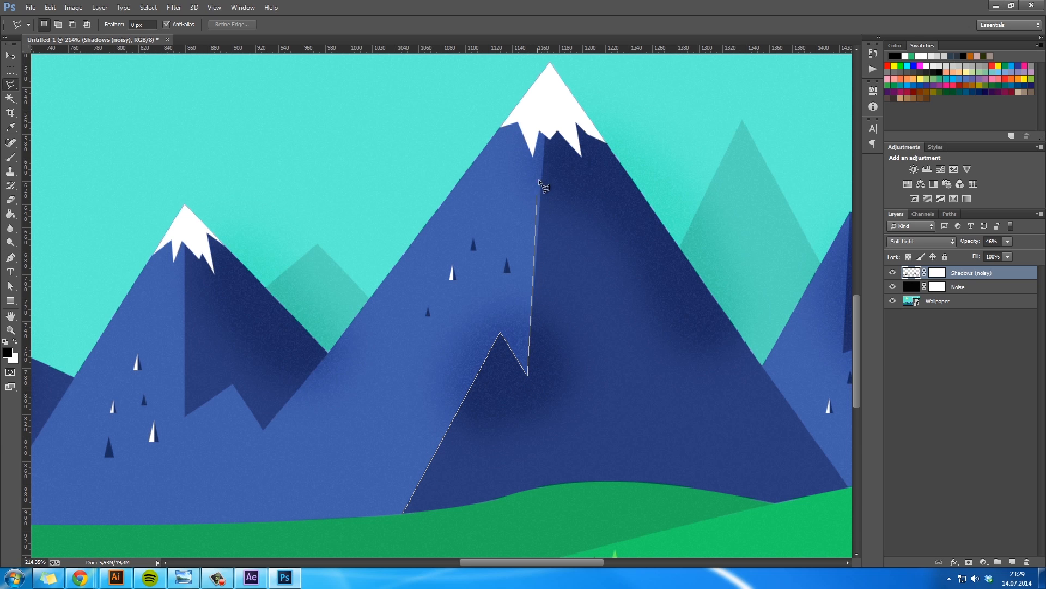
left_click(546, 129)
left_click(324, 200)
left_click(358, 387)
left_click(404, 513)
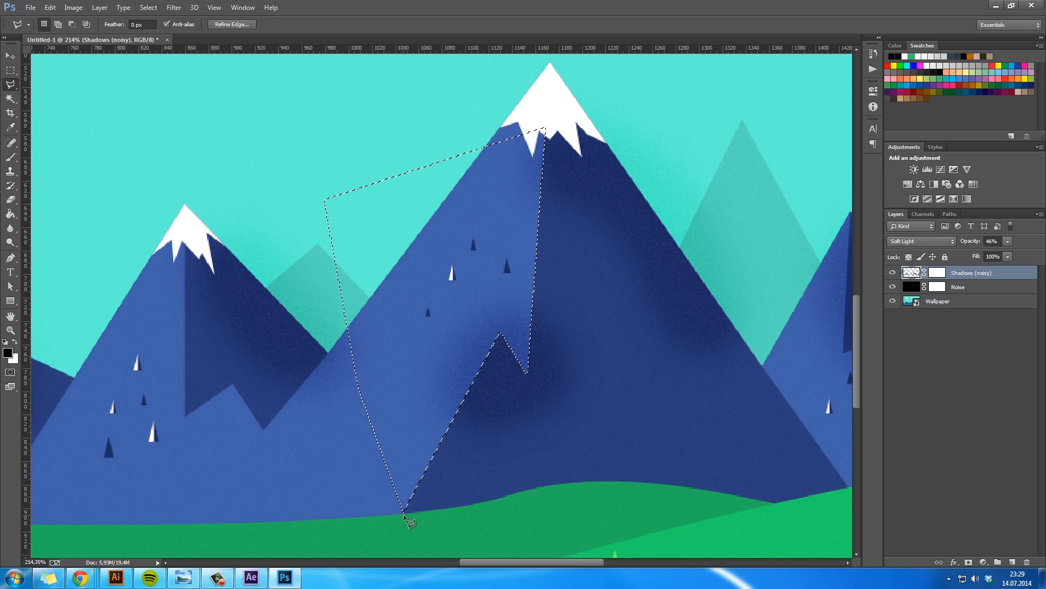
Paint black with a soft 300 px brush on the Shadows (noisy) mask inside the selection, and deselect
left_click(937, 273)
key("b")
key("x")
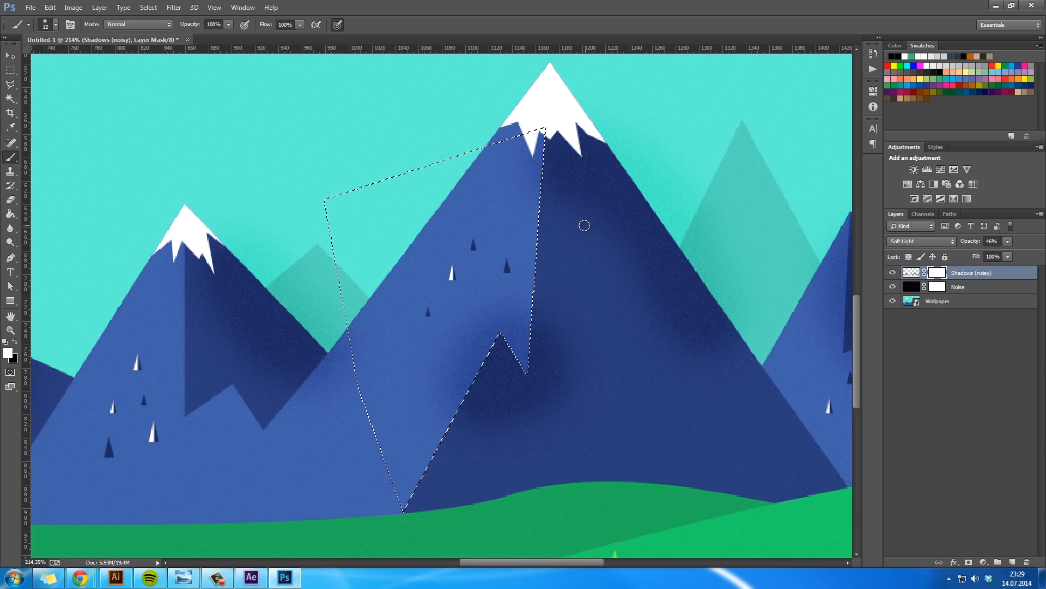
right_click(407, 251)
left_click(446, 376)
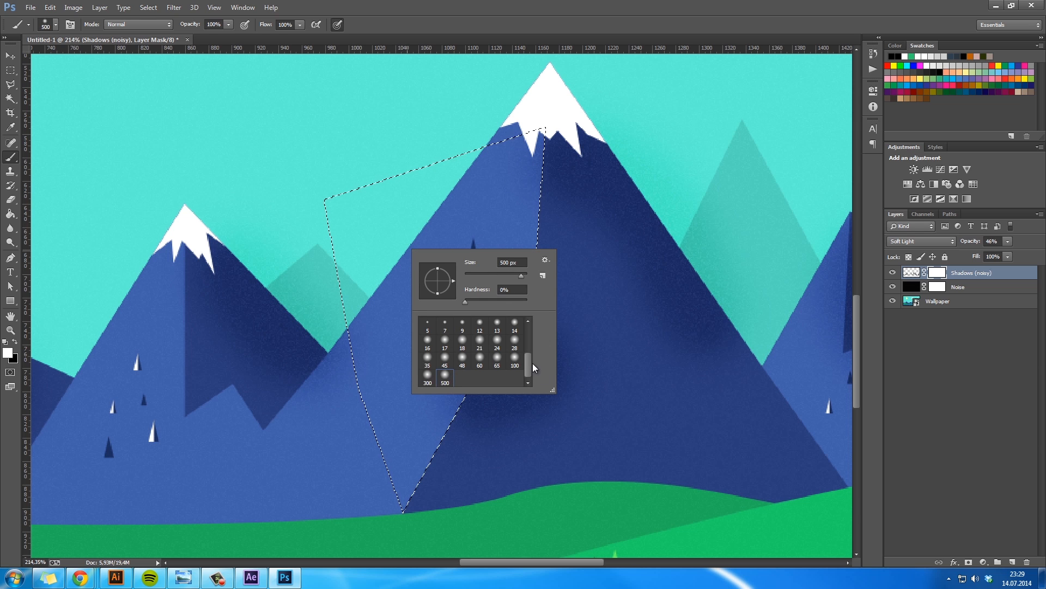
left_click(427, 376)
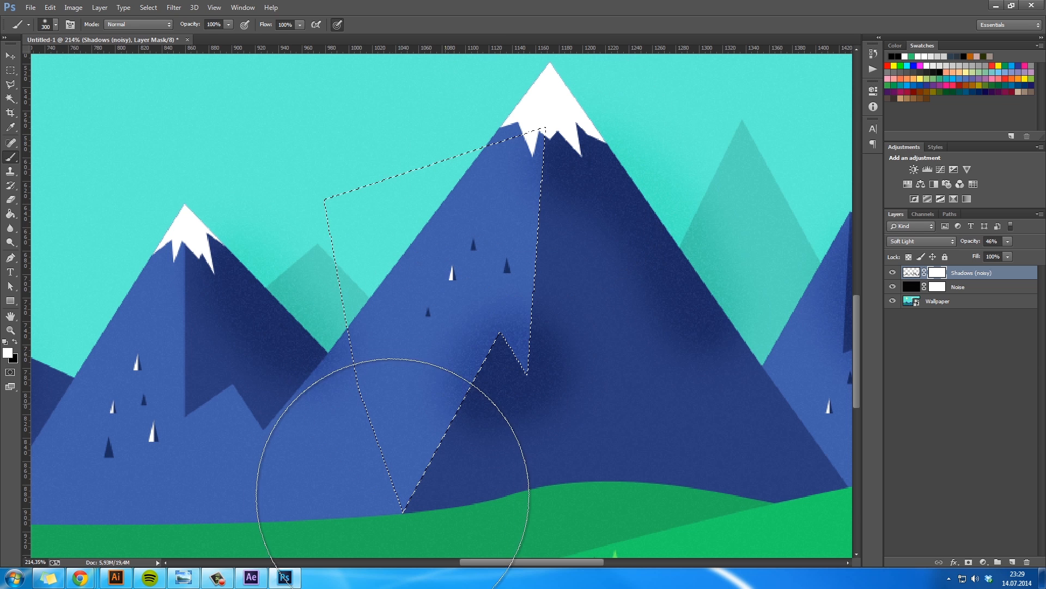
key("x")
mouse_move(432, 374)
left_mouse_down()
mouse_move(535, 170)
mouse_move(282, 518)
left_mouse_up()
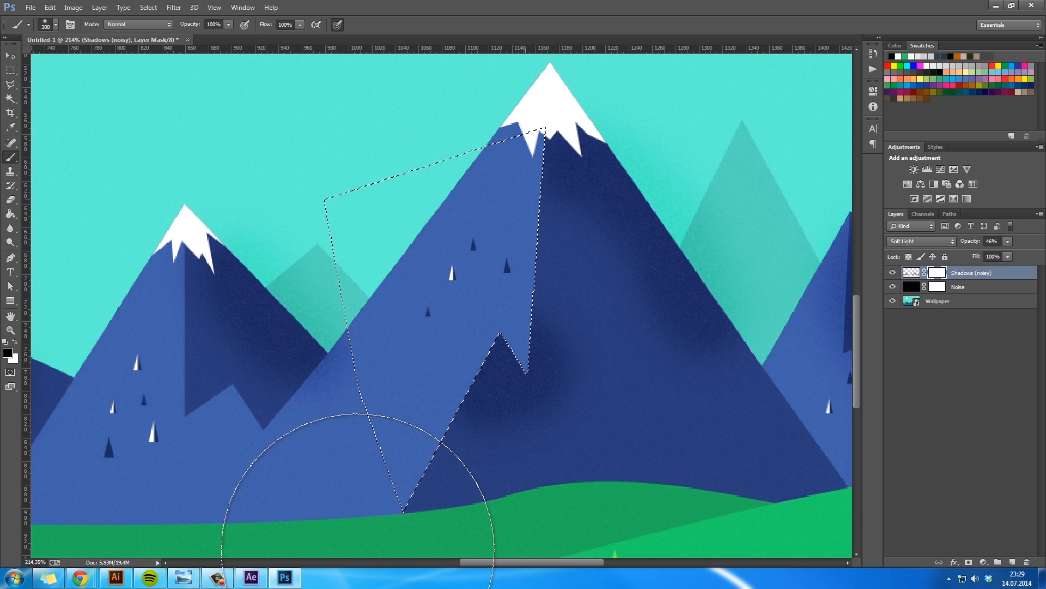
key("m")
left_click(625, 328)
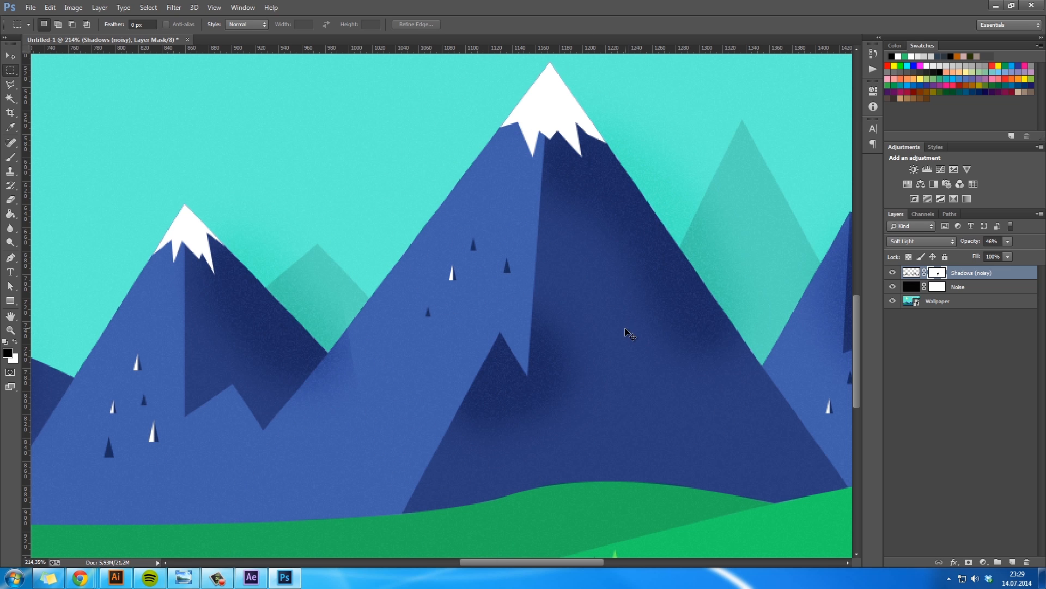
Select the area beyond the central mountain's right slope and mask out the shadow spilling into the sky
key("ctrl+1")
left_click(486, 280, "ctrl")
key("l")
left_click(712, 499)
left_click(481, 172)
left_click(715, 122)
left_click(712, 499)
key("b")
left_click_drag(632, 349, 509, 203)
Select the light face of the flat-topped mountain, mask out the shadow there, and deselect
key("l")
left_click_drag(800, 385, 507, 346)
left_click(440, 232)
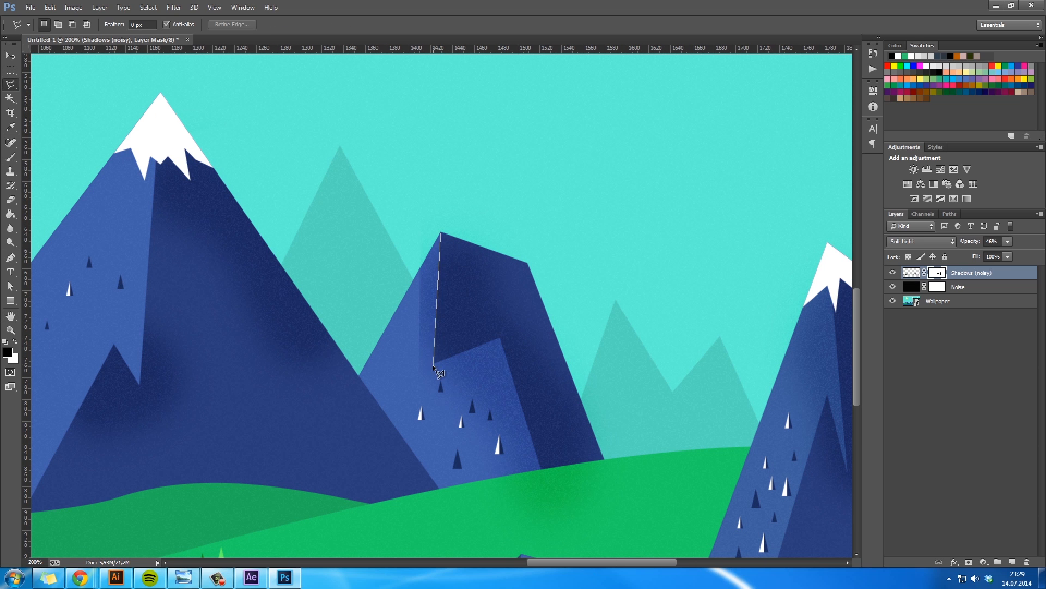
left_click(557, 536)
left_click(369, 316)
left_click(440, 232)
key("b")
left_click_drag(440, 295, 518, 436)
key("ctrl+d")
Trace the green hill's curved edge below the flat-topped mountain with the Pen tool and convert the path to a selection
mouse_move(646, 442)
left_mouse_down()
mouse_move(549, 341)
mouse_move(665, 347)
left_mouse_up()
key("p")
left_click(340, 389)
left_click_drag(561, 526, 459, 522)
left_click(340, 389)
right_click(495, 135)
left_click(533, 187)
key("Return")
Select the light face of the rightmost snow-capped mountain, mask out the shadow on it, and deselect
left_click_drag(581, 283, 361, 268)
key("l")
left_click(459, 444)
left_click(509, 279)
left_click(528, 357)
left_click(393, 88)
key("b")
key("ctrl+d")
Select the light face of the small snow-capped mountain and mask out the shadow spilling over it
left_click_drag(163, 362, 535, 374)
key("l")
left_click(542, 508)
left_click(506, 245)
left_click(431, 175)
left_click(285, 357)
key("BackSpace")
left_click(396, 394)
left_click(542, 508)
key("b")
left_click_drag(504, 289, 512, 376)
Select the light face of the large left snow-capped mountain along its zigzag edge and mask out the shadow there
left_click_drag(423, 342, 647, 371)
left_click(511, 148)
left_click(531, 360)
left_click(459, 318)
left_click(425, 382)
left_click(351, 350)
left_click(296, 448)
left_click(199, 294)
left_click(305, 125)
left_click(511, 149)
key("b")
left_click_drag(507, 321, 311, 381)
Select the light side of the small peak at the artwork's far left and clear the shadow from it
mouse_move(70, 397)
left_mouse_down()
mouse_move(504, 322)
mouse_move(450, 330)
left_mouse_up()
key("l")
left_click(381, 379)
left_click(424, 303)
left_click(437, 309)
left_click(445, 233)
left_click(386, 217)
left_click(298, 336)
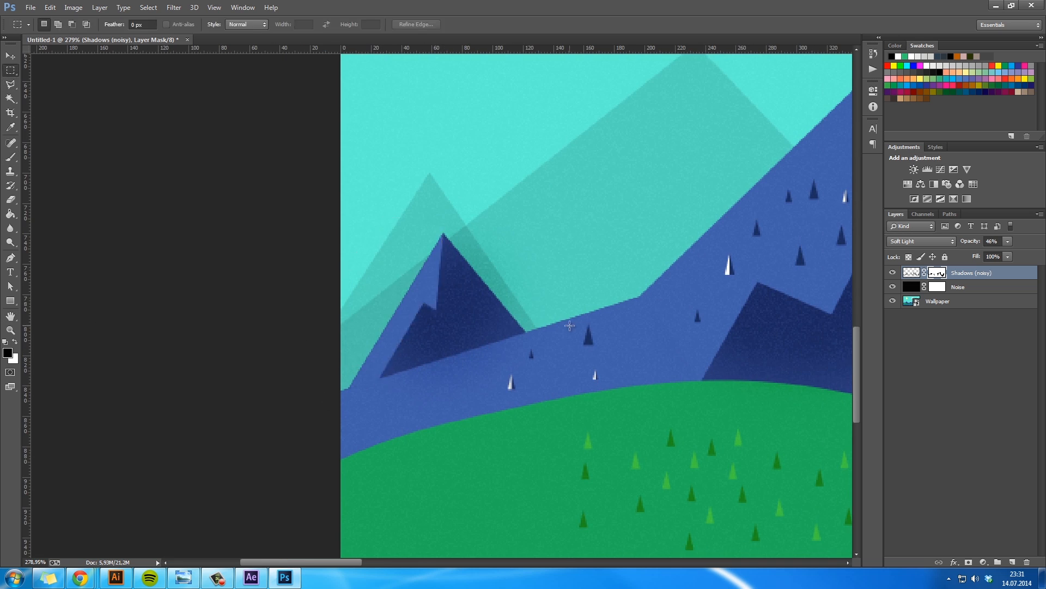
Reduce the Shadows (noisy) layer's opacity to 32%
key("ctrl+minus")
key("ctrl+minus")
key("h")
left_click_drag(974, 242, 965, 243)
Set up a soft 100 px brush at 36% opacity for the shadow mask and check the shading across the mountains
left_click(610, 413, "ctrl")
left_click_drag(652, 395, 33, 373)
key("e")
key("b")
right_click(662, 403)
left_click(271, 115)
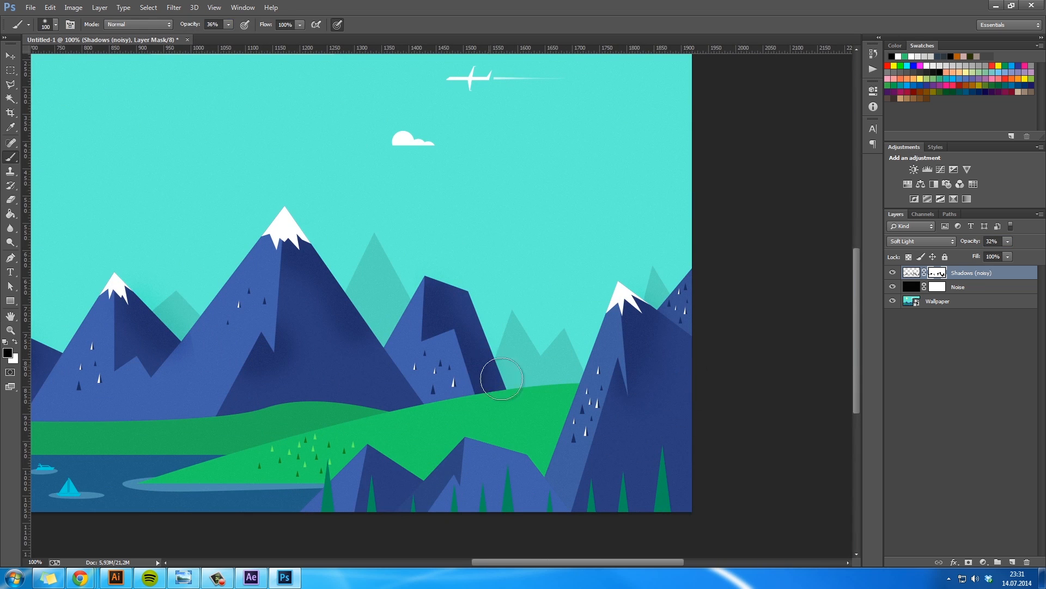
left_click_drag(252, 394, 468, 404)
left_click_drag(567, 398, 831, 413)
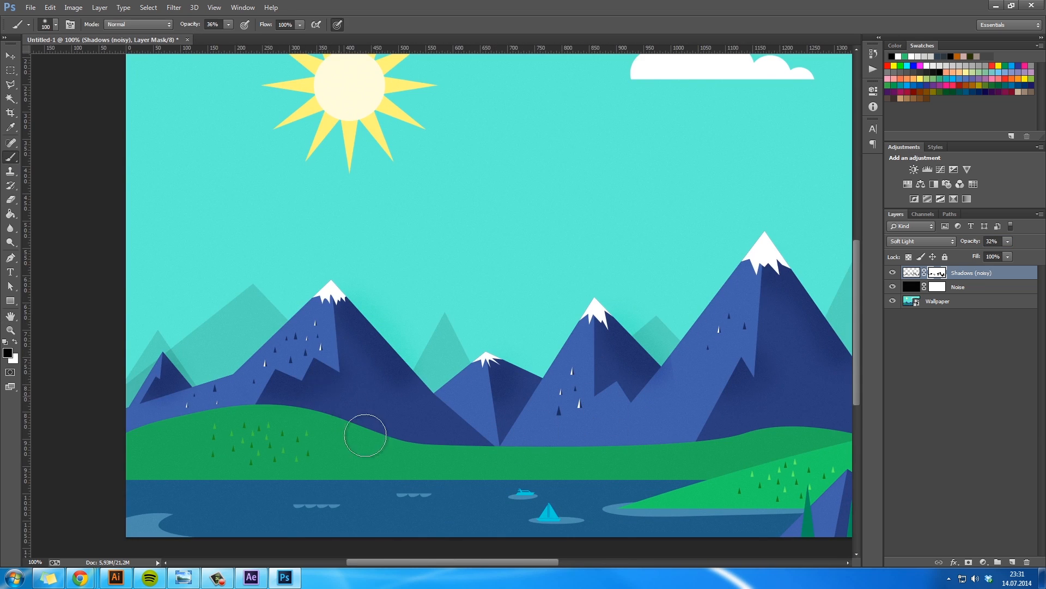
left_click_drag(247, 404, 484, 420)
left_click_drag(703, 418, 639, 418)
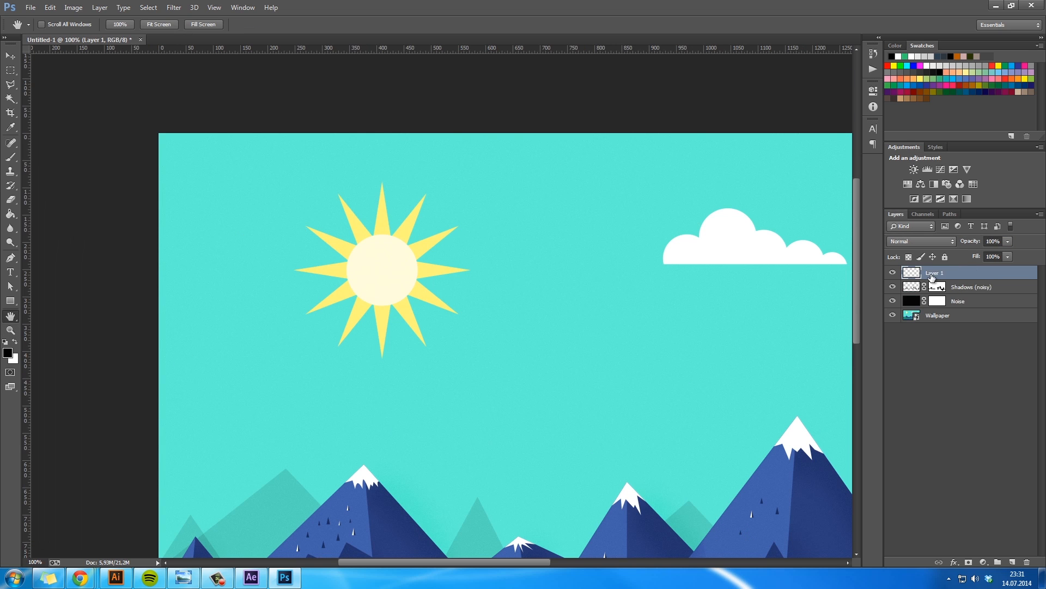
Name the new empty layer above the shadows Sunshine
double_click(940, 273)
type("Sunshine")
key("Return")
Sample the yellow of the sun's rays and lighten the foreground colour to #fffbbd
key("i")
left_click(408, 233)
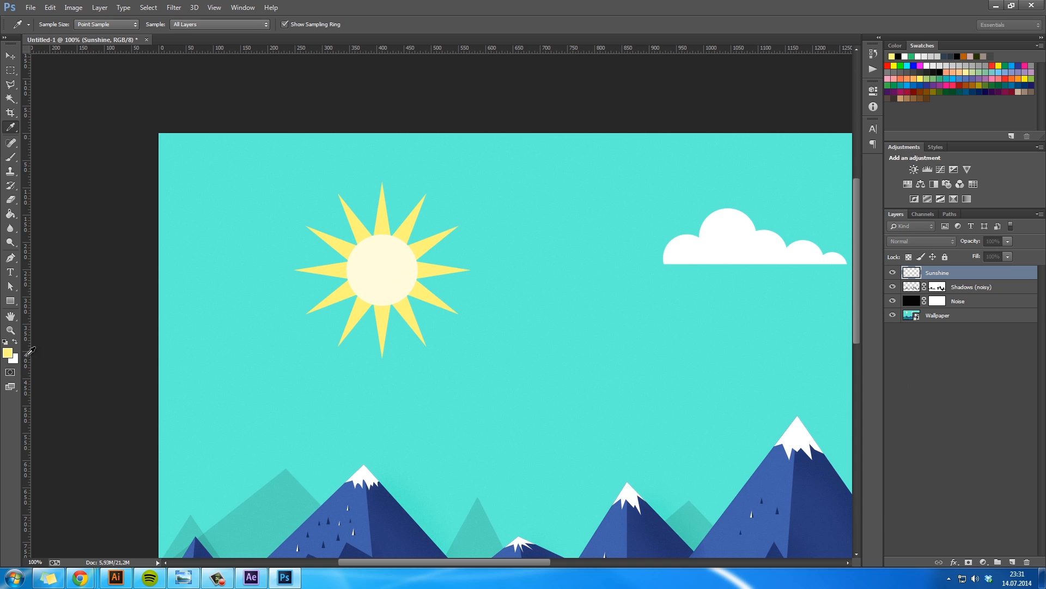
left_click(8, 353)
left_click(882, 357)
Paint a soft glow centred on the sun on the Sunshine layer using a soft 300 px brush at 36% opacity
key("b")
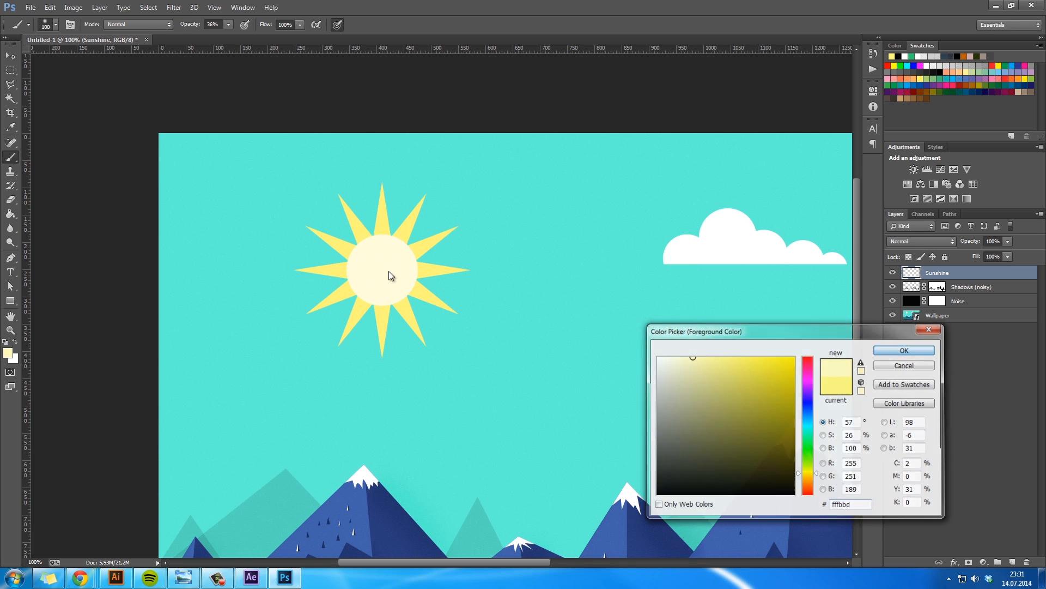
right_click(391, 275)
left_click(424, 396)
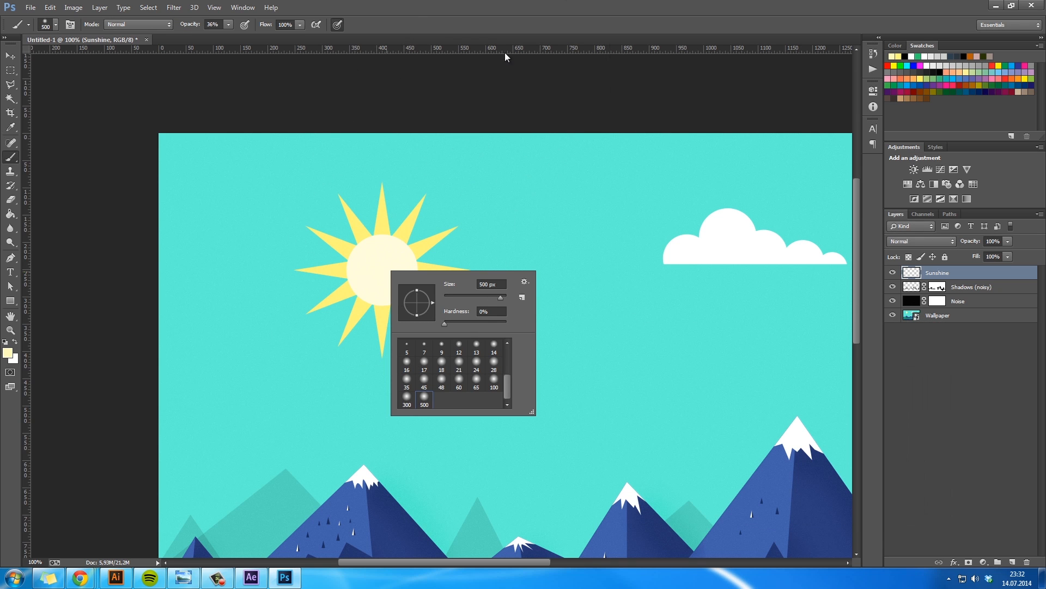
left_click(404, 402)
left_click(379, 268)
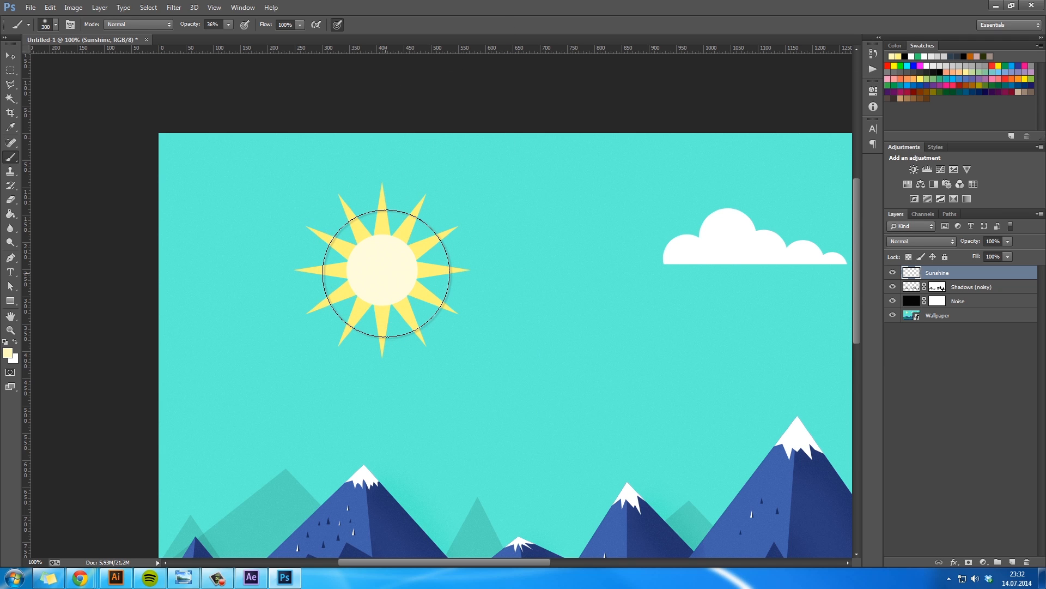
left_click(382, 270)
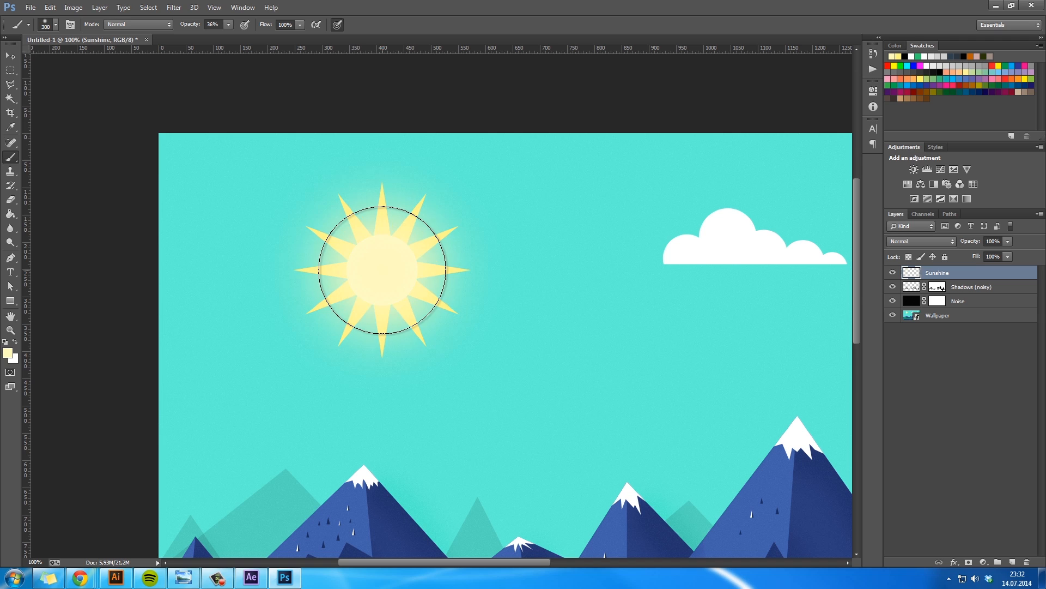
Reduce the Sunshine layer's opacity to 24%, judging the glow against the whole wallpaper
left_click_drag(953, 244, 944, 244)
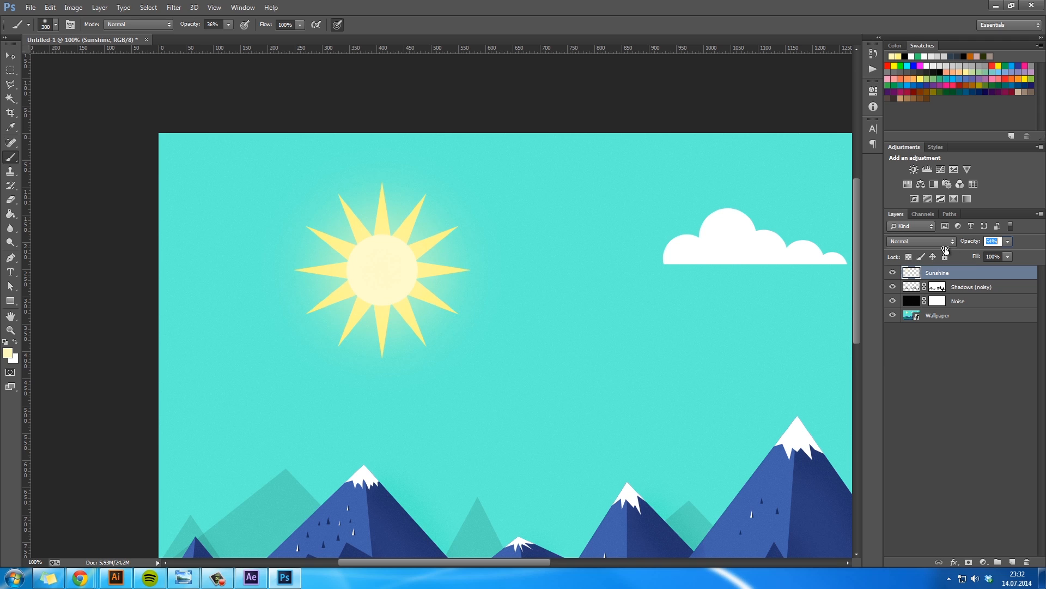
left_click_drag(942, 250, 942, 249)
key("z")
left_click_drag(696, 340, 663, 339)
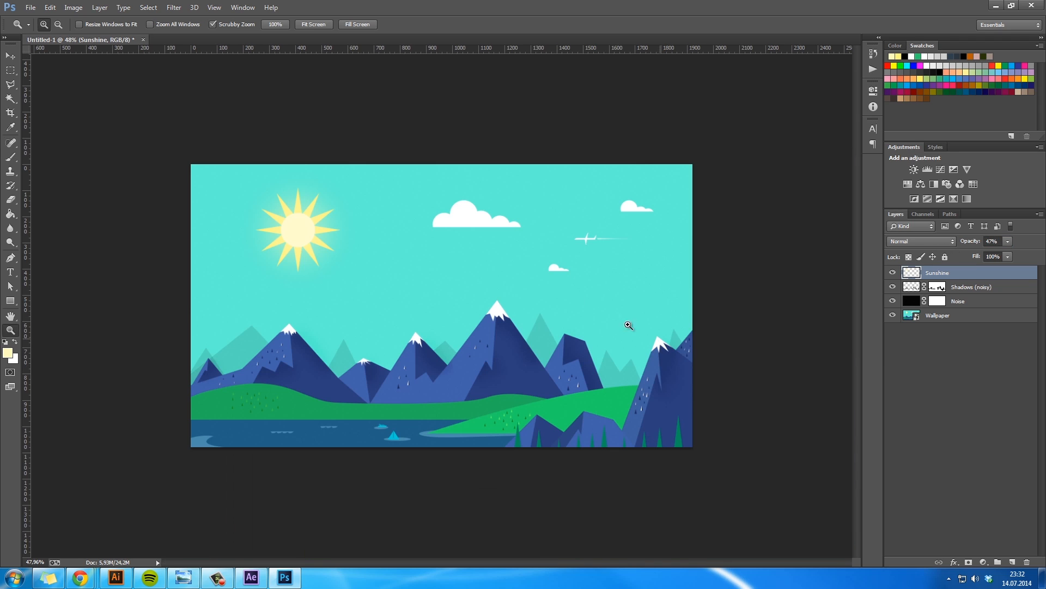
key("h")
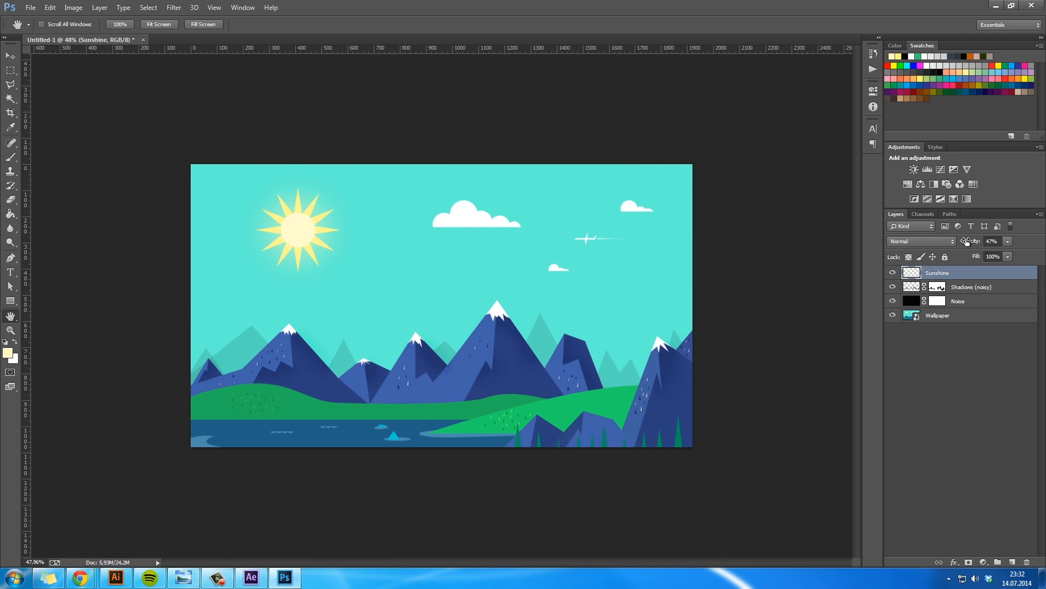
left_click_drag(946, 243, 949, 242)
Examine the mountains, hills and lake at full size, and check the whole wallpaper at 66.67%
key("z")
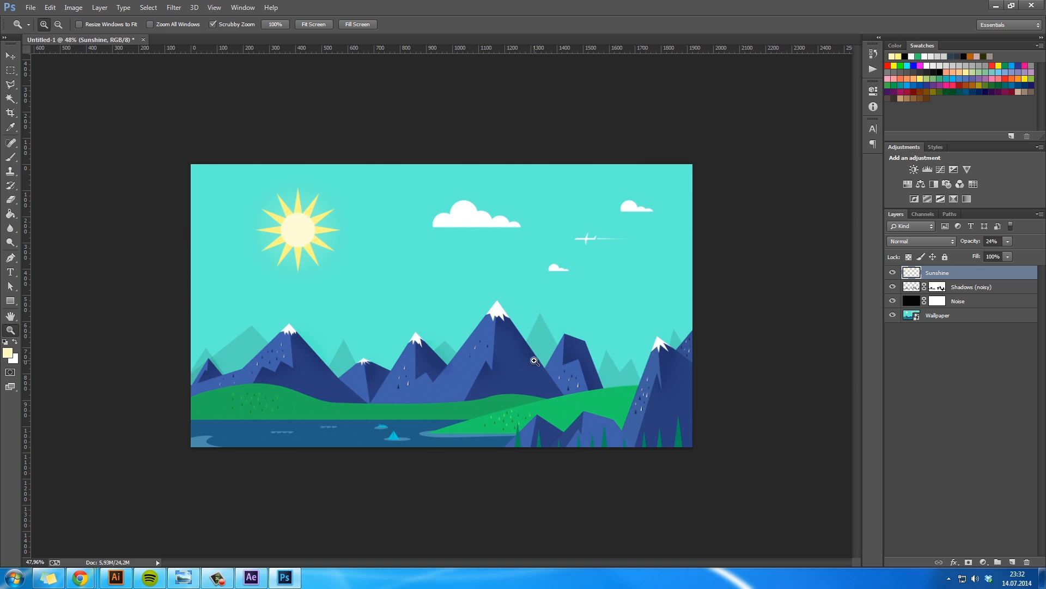
key("ctrl+1")
key("h")
left_click_drag(552, 426, 592, 305)
left_click_drag(629, 358, 489, 346)
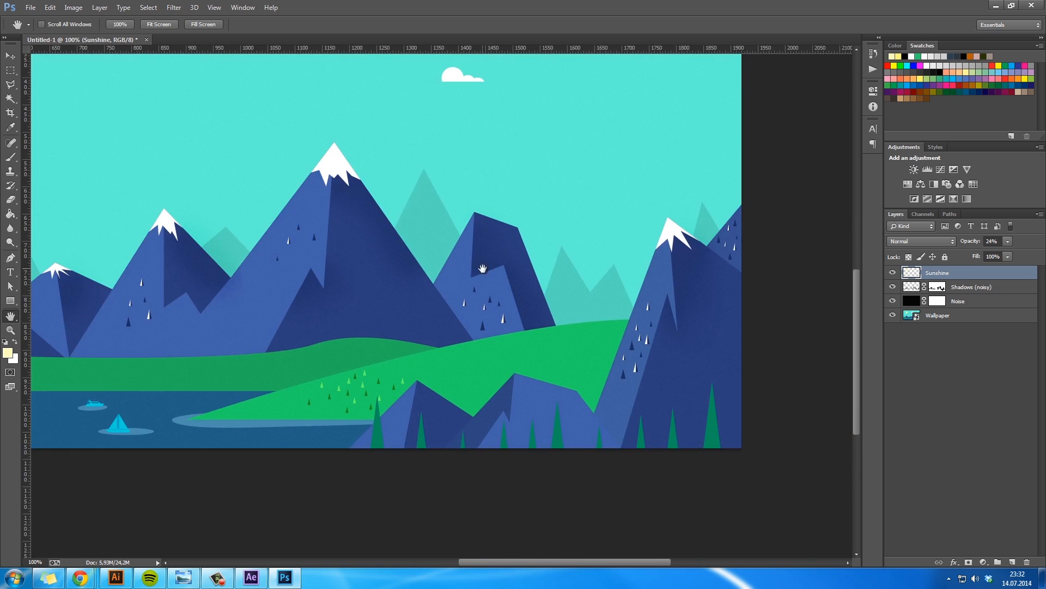
left_click_drag(482, 269, 616, 318)
left_click_drag(559, 362, 557, 253)
key("z")
left_click_drag(612, 293, 583, 295)
key("ctrl+plus")
key("ctrl+plus")
key("h")
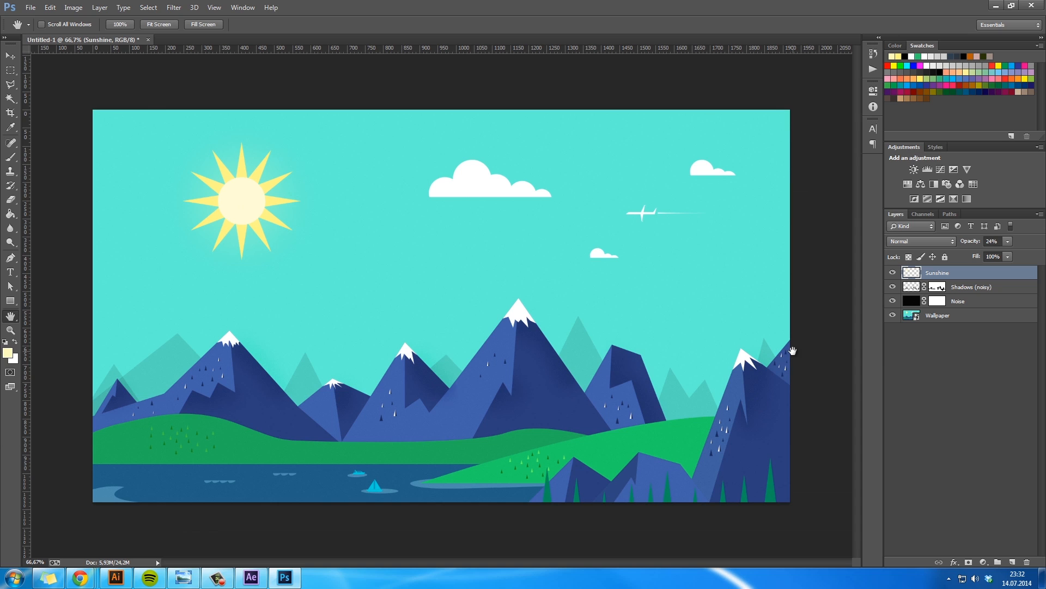